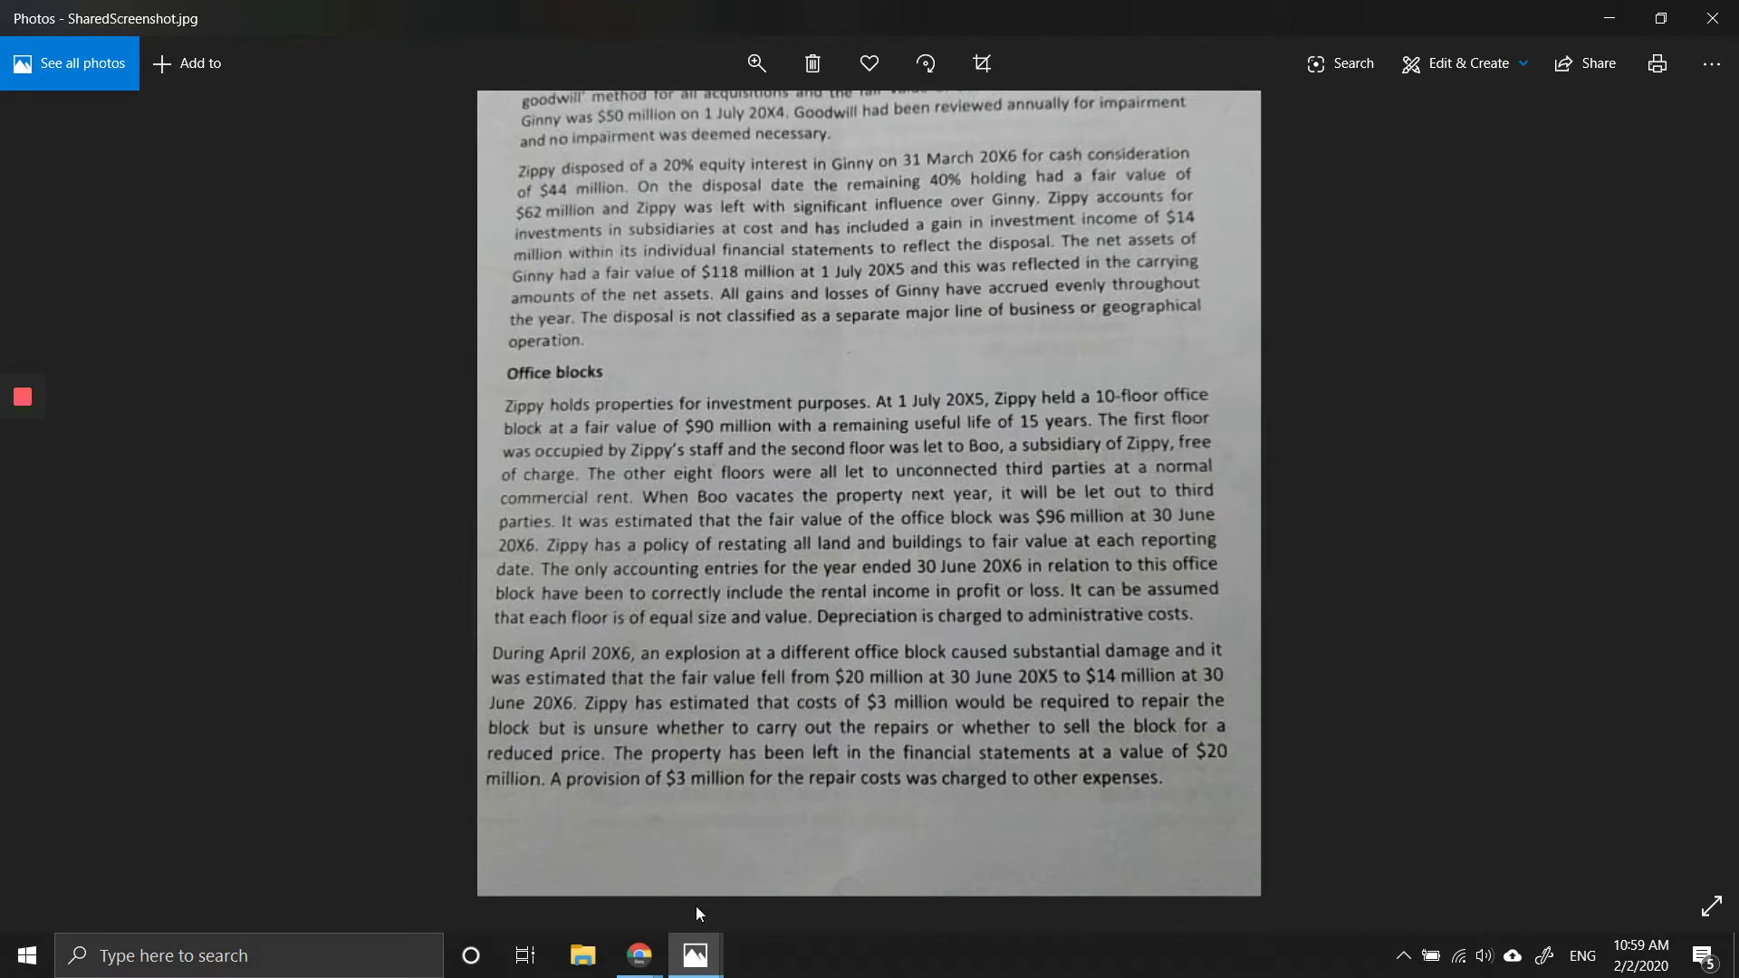
# Step: Review the Zippy question images in Photos, including the draft profit or loss statement and the office blocks page
pyautogui.moveTo(695, 953)
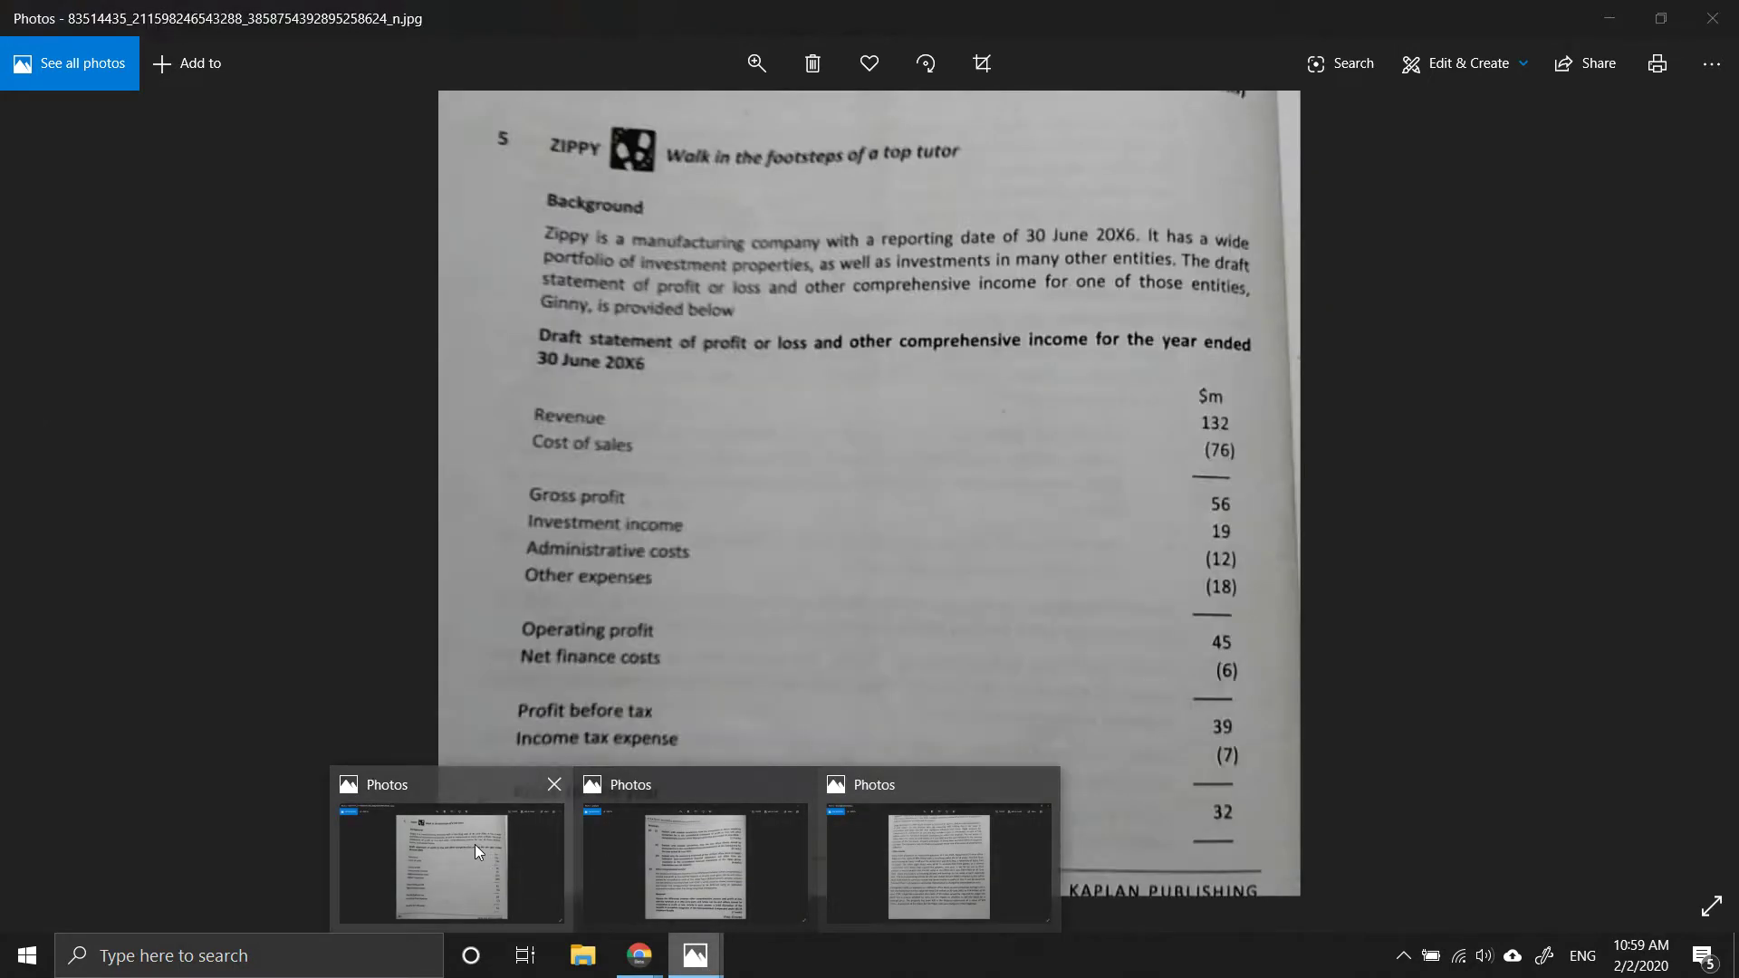
pyautogui.click(474, 844)
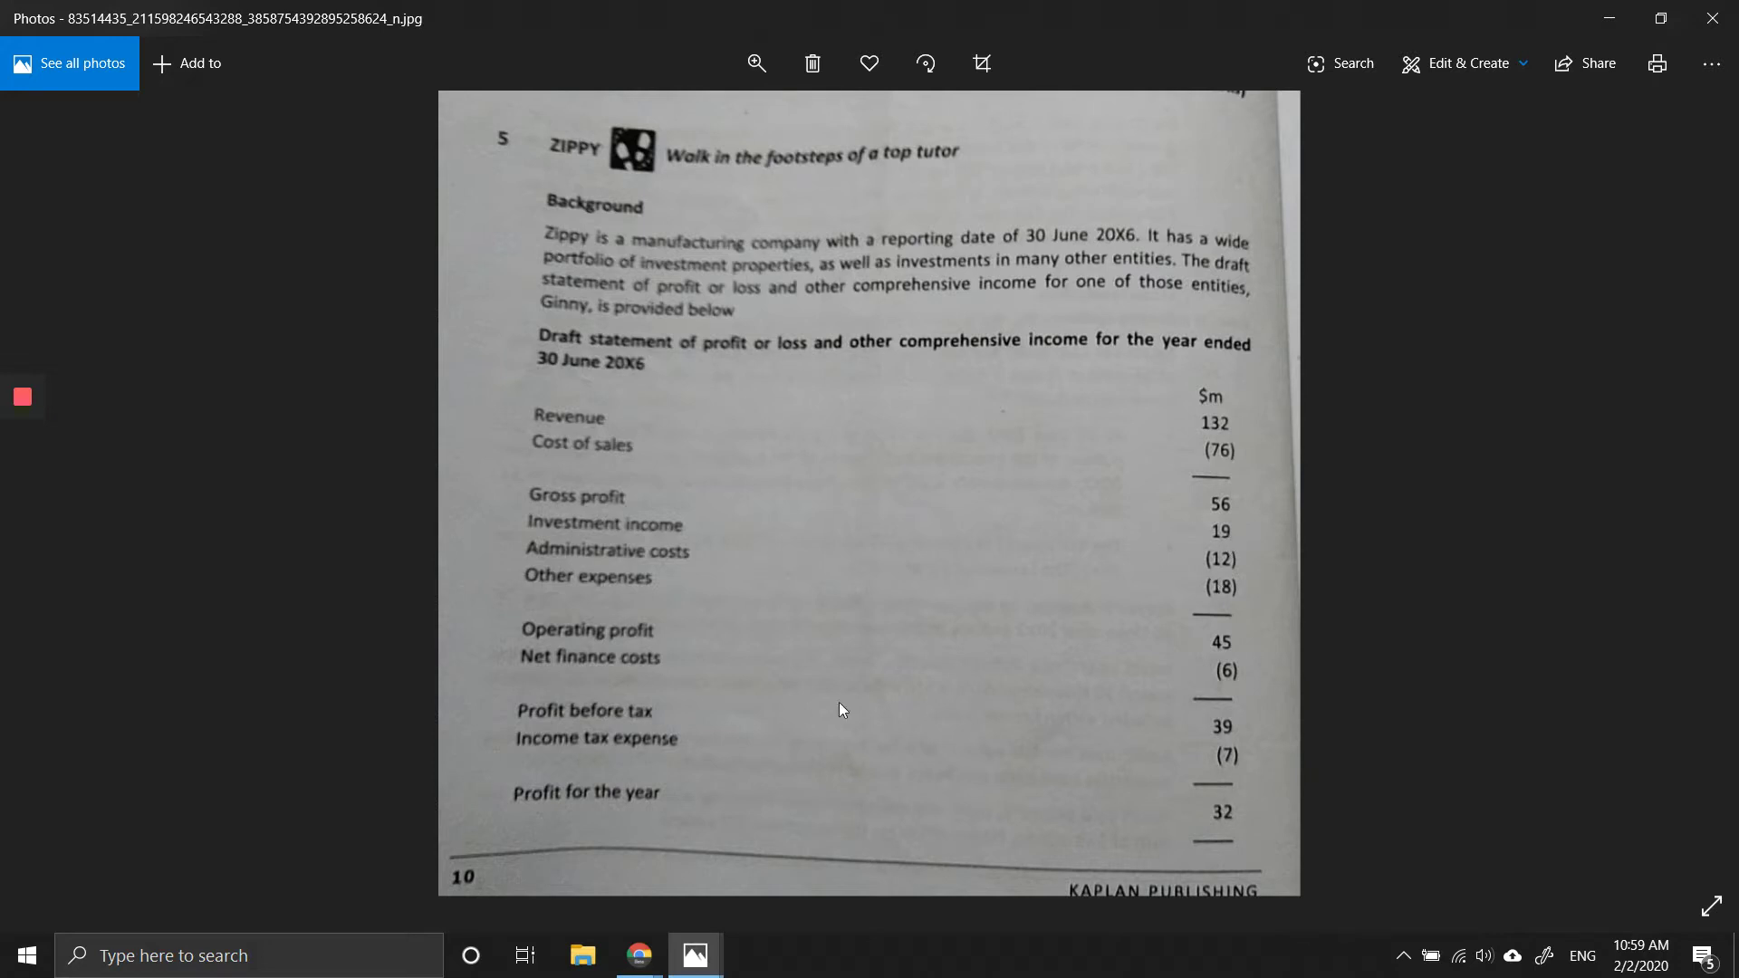
pyautogui.moveTo(690, 971)
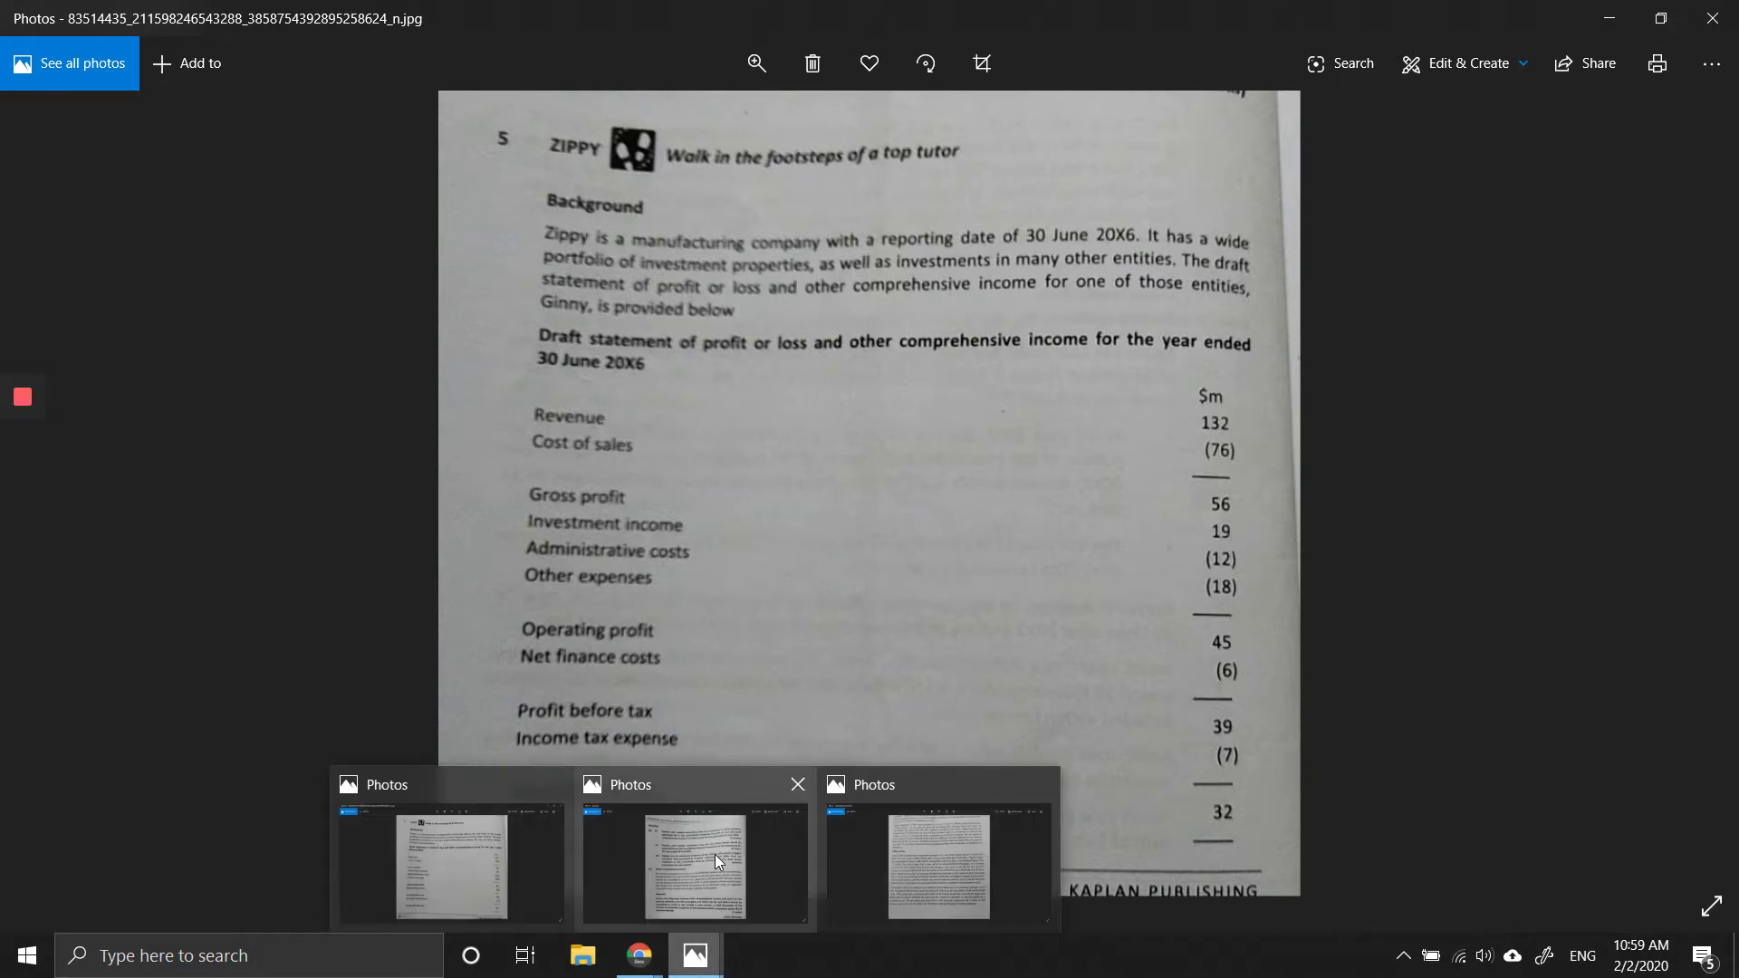
pyautogui.moveTo(714, 855)
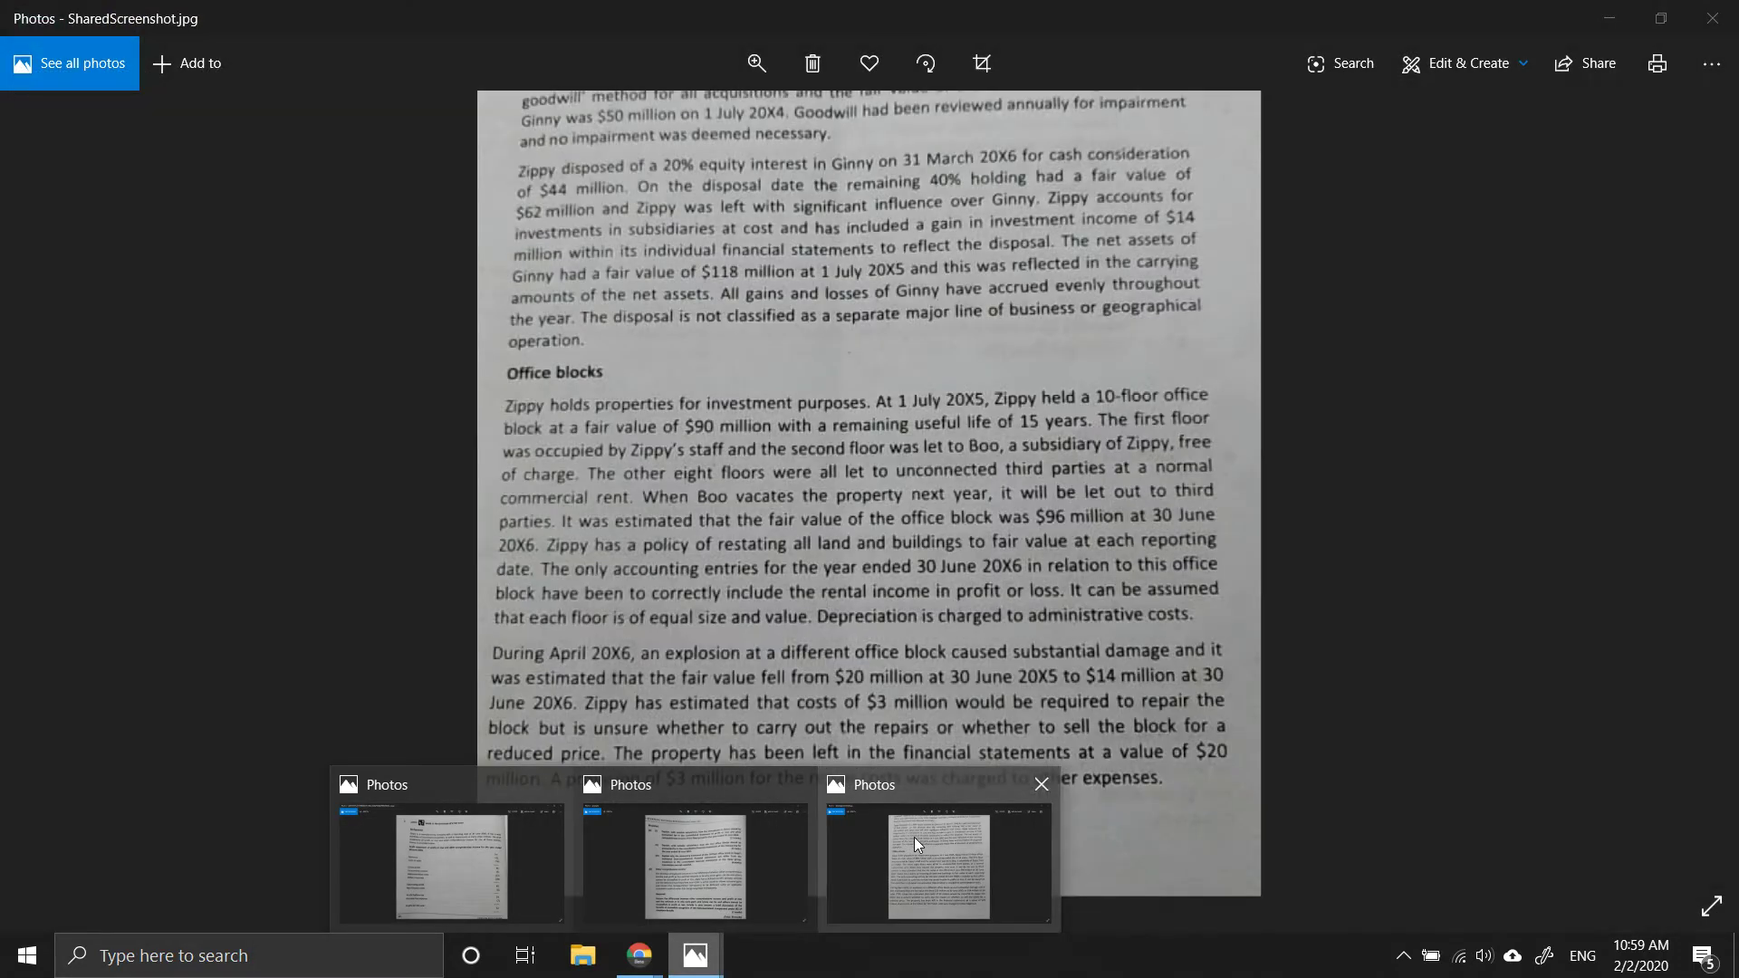
pyautogui.click(915, 836)
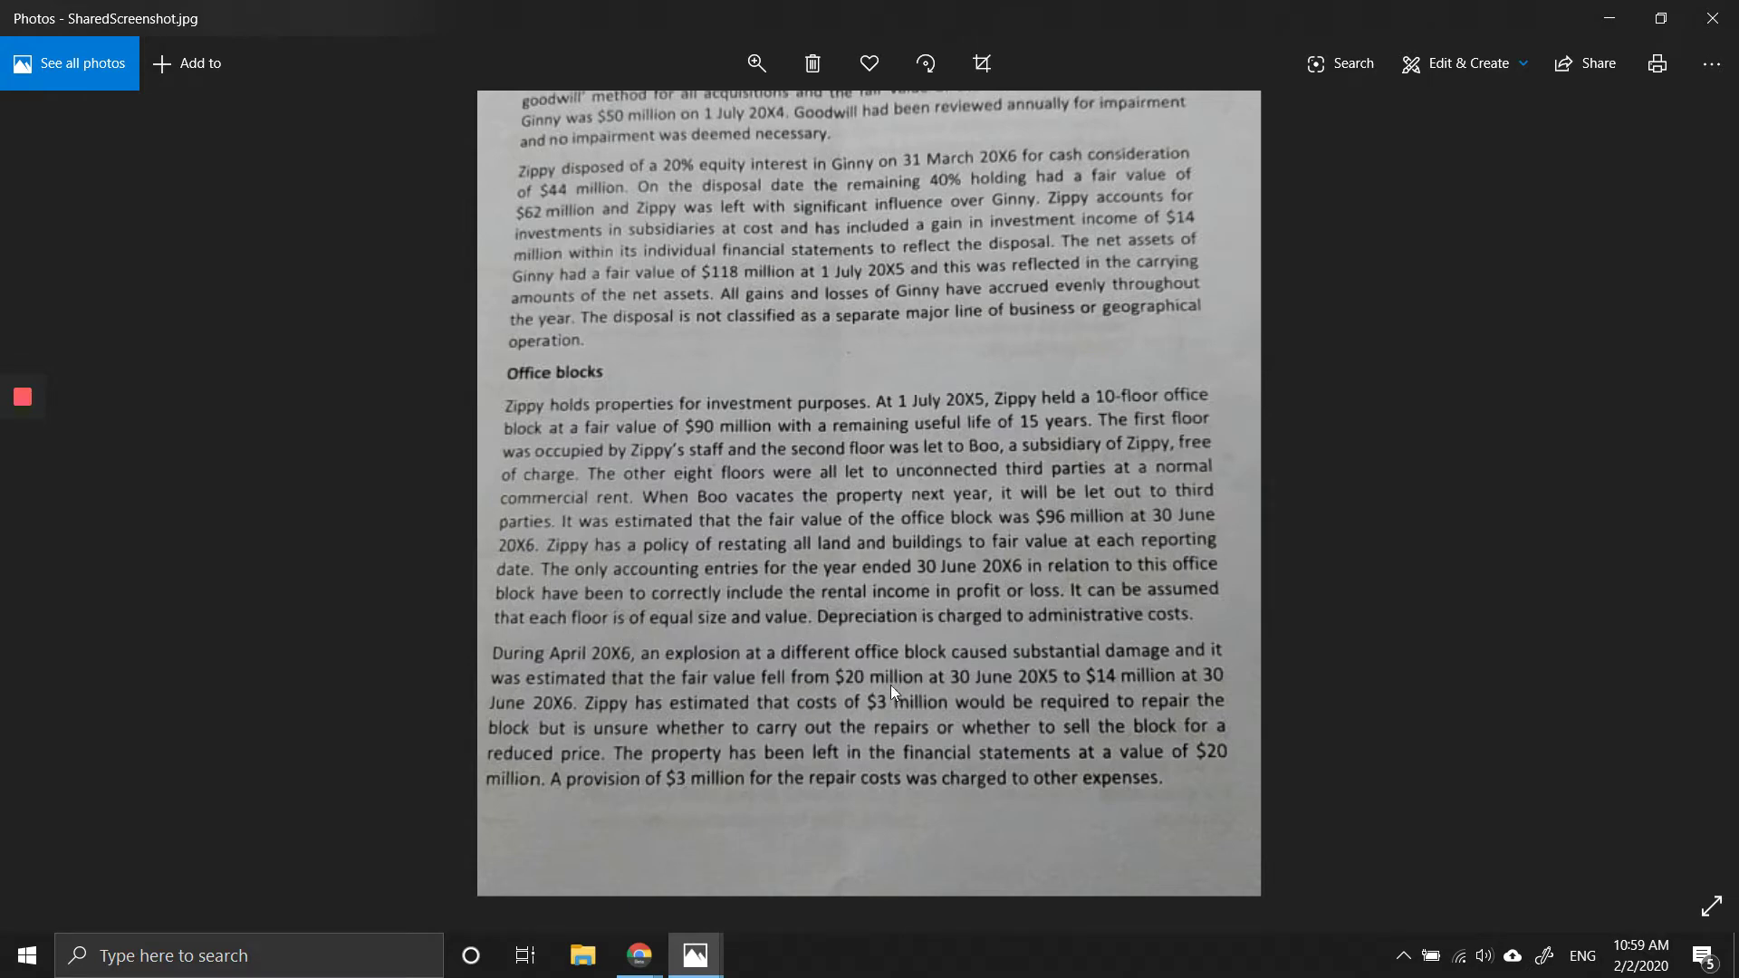
# Step: Switch to the untitled Google Sheets spreadsheet in Chrome and enter the headings "Ten floor" in D4 and "2 fllor" in E4
pyautogui.moveTo(639, 967)
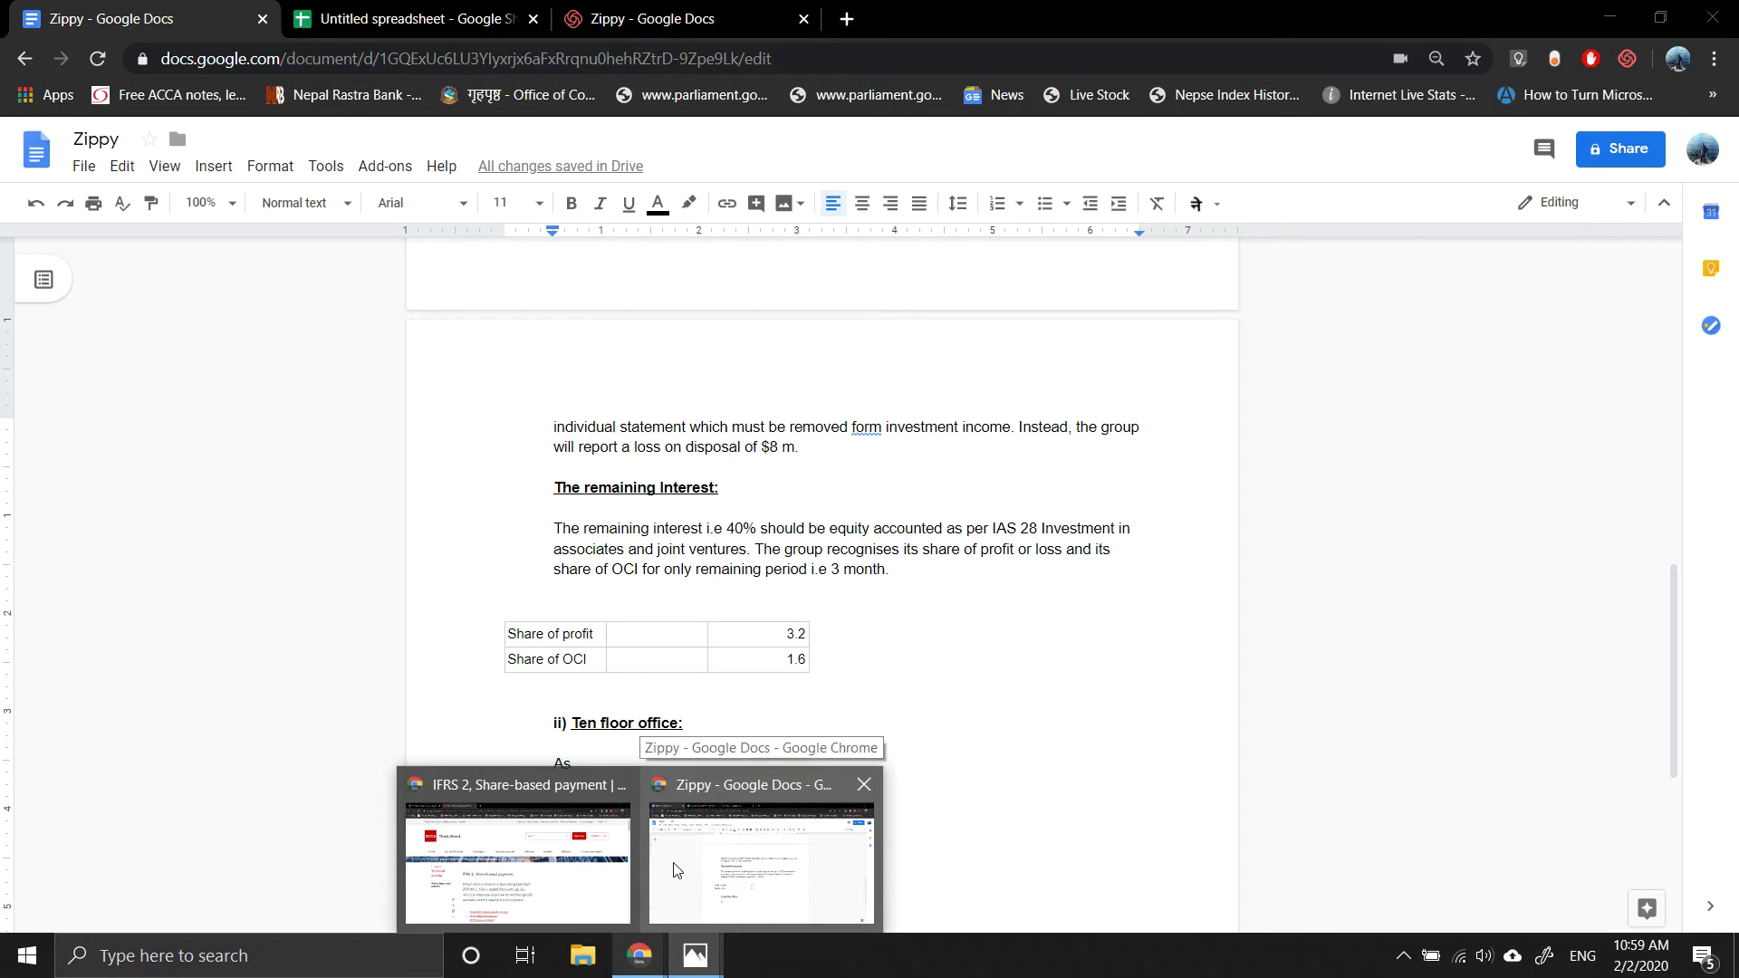
pyautogui.click(673, 870)
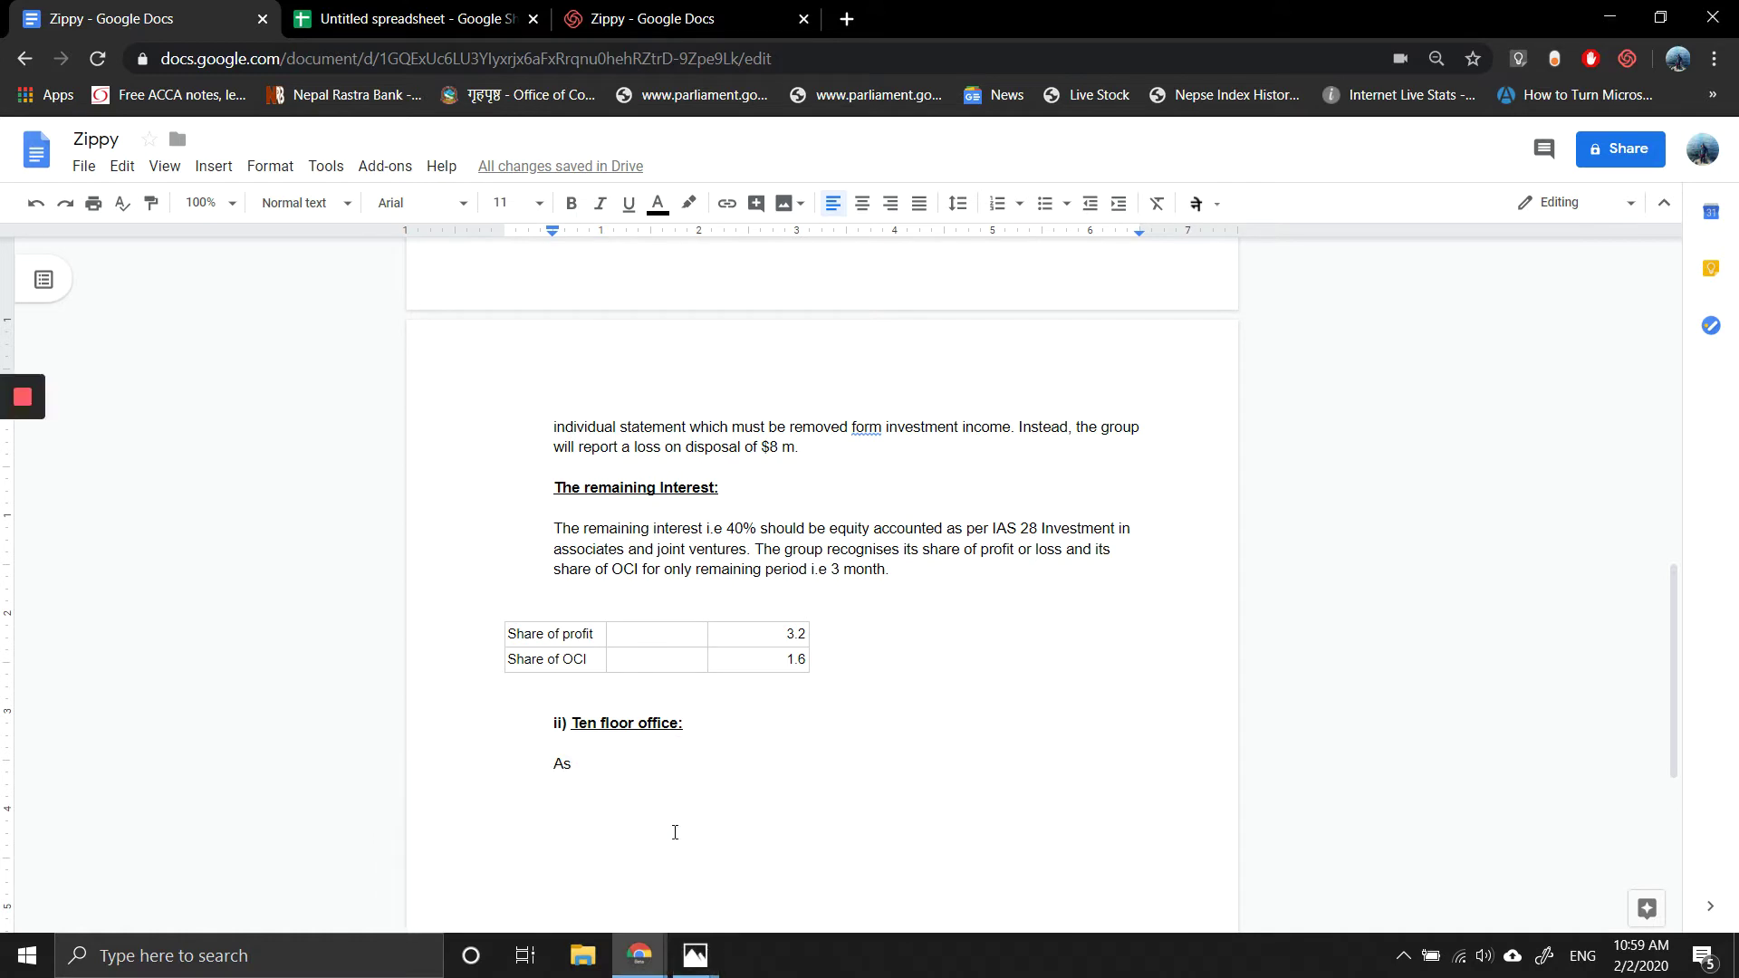
pyautogui.click(361, 16)
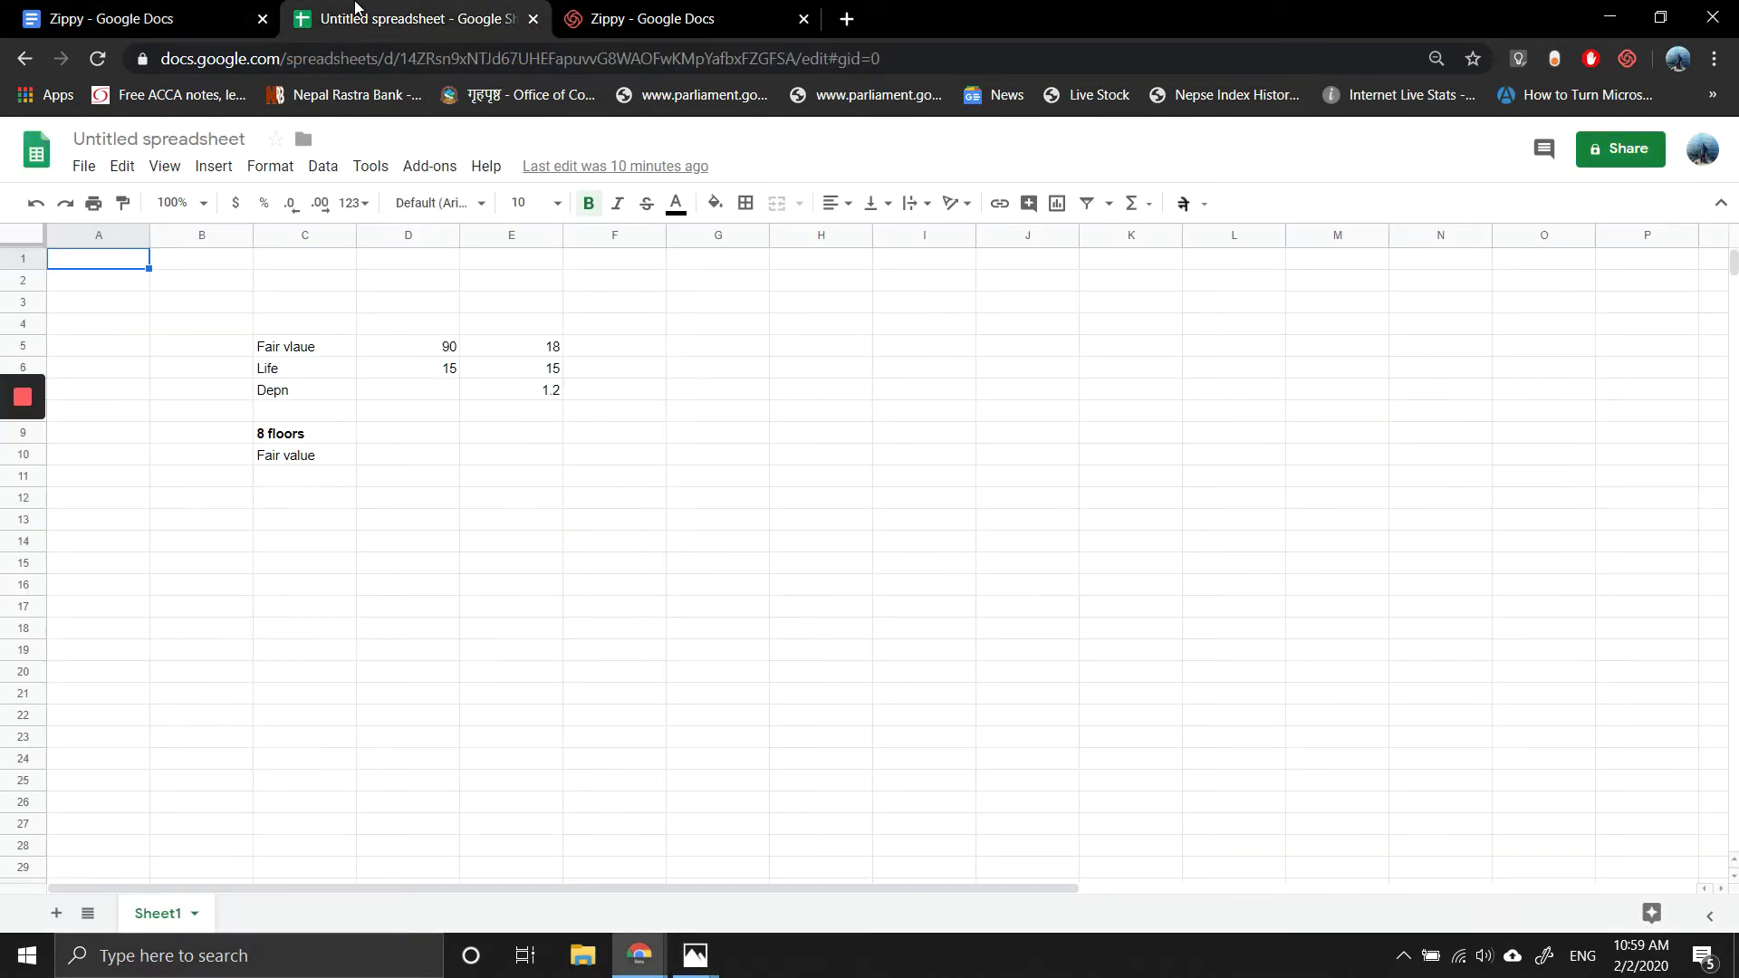
pyautogui.click(412, 327)
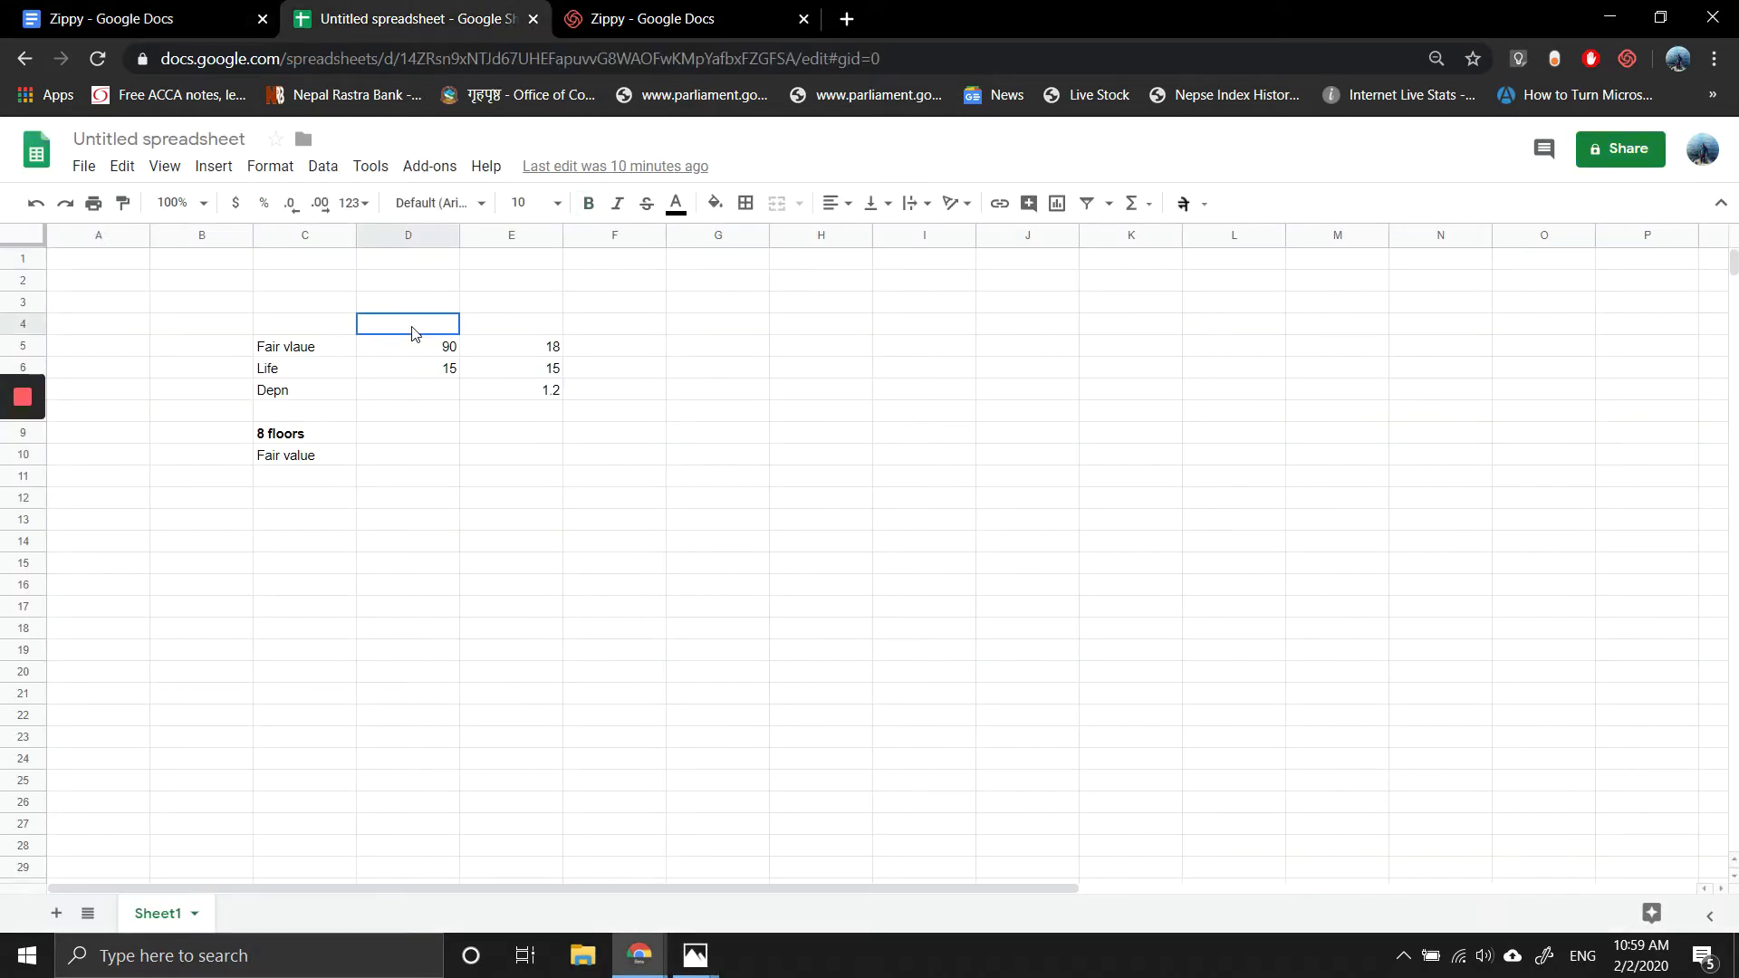
pyautogui.write('Ten floor')
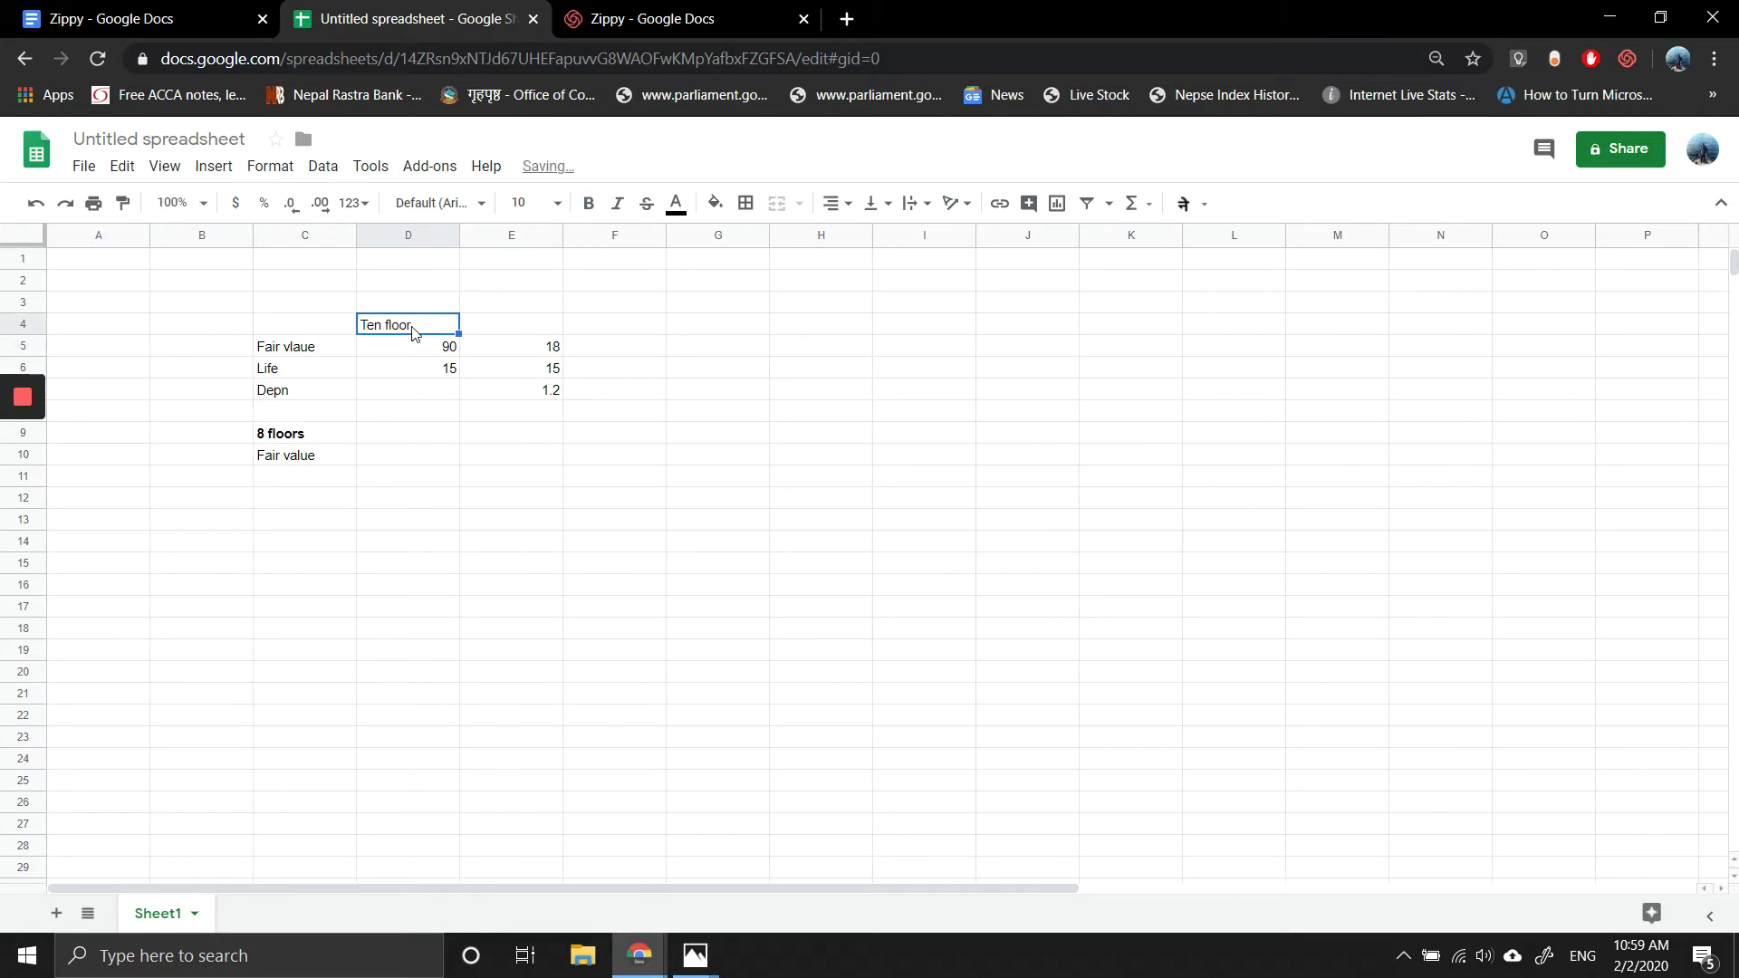
pyautogui.press('Tab')
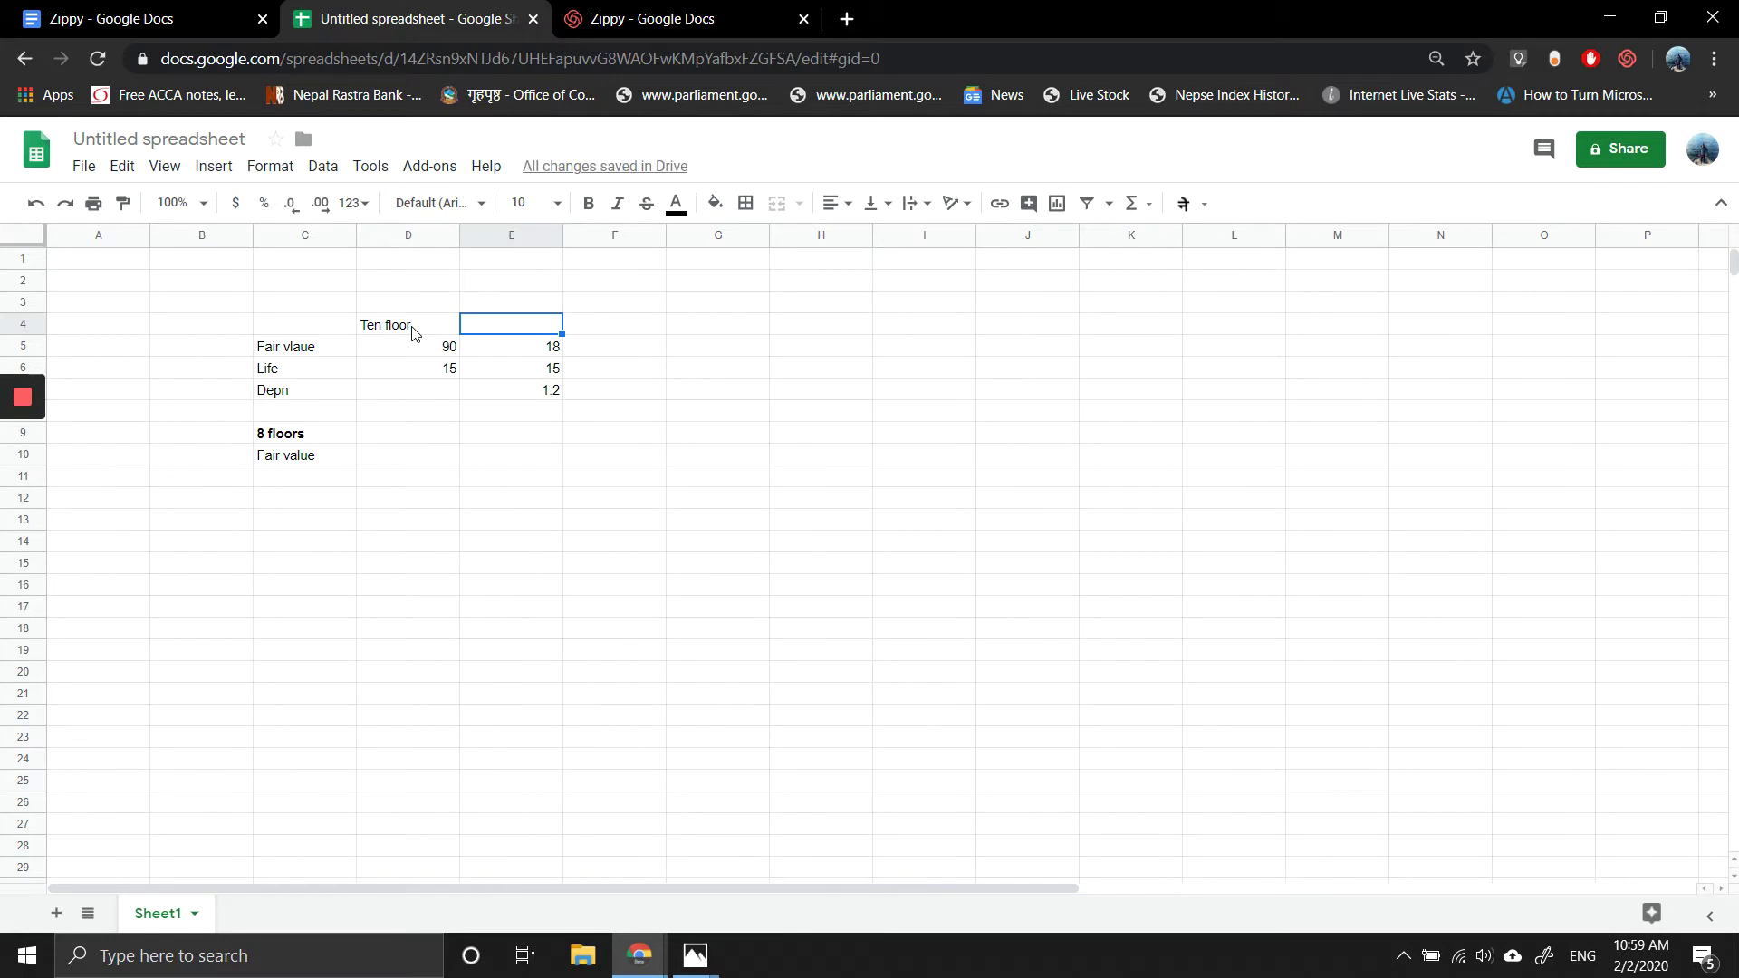
pyautogui.write('2 fllor')
pyautogui.press('Return')
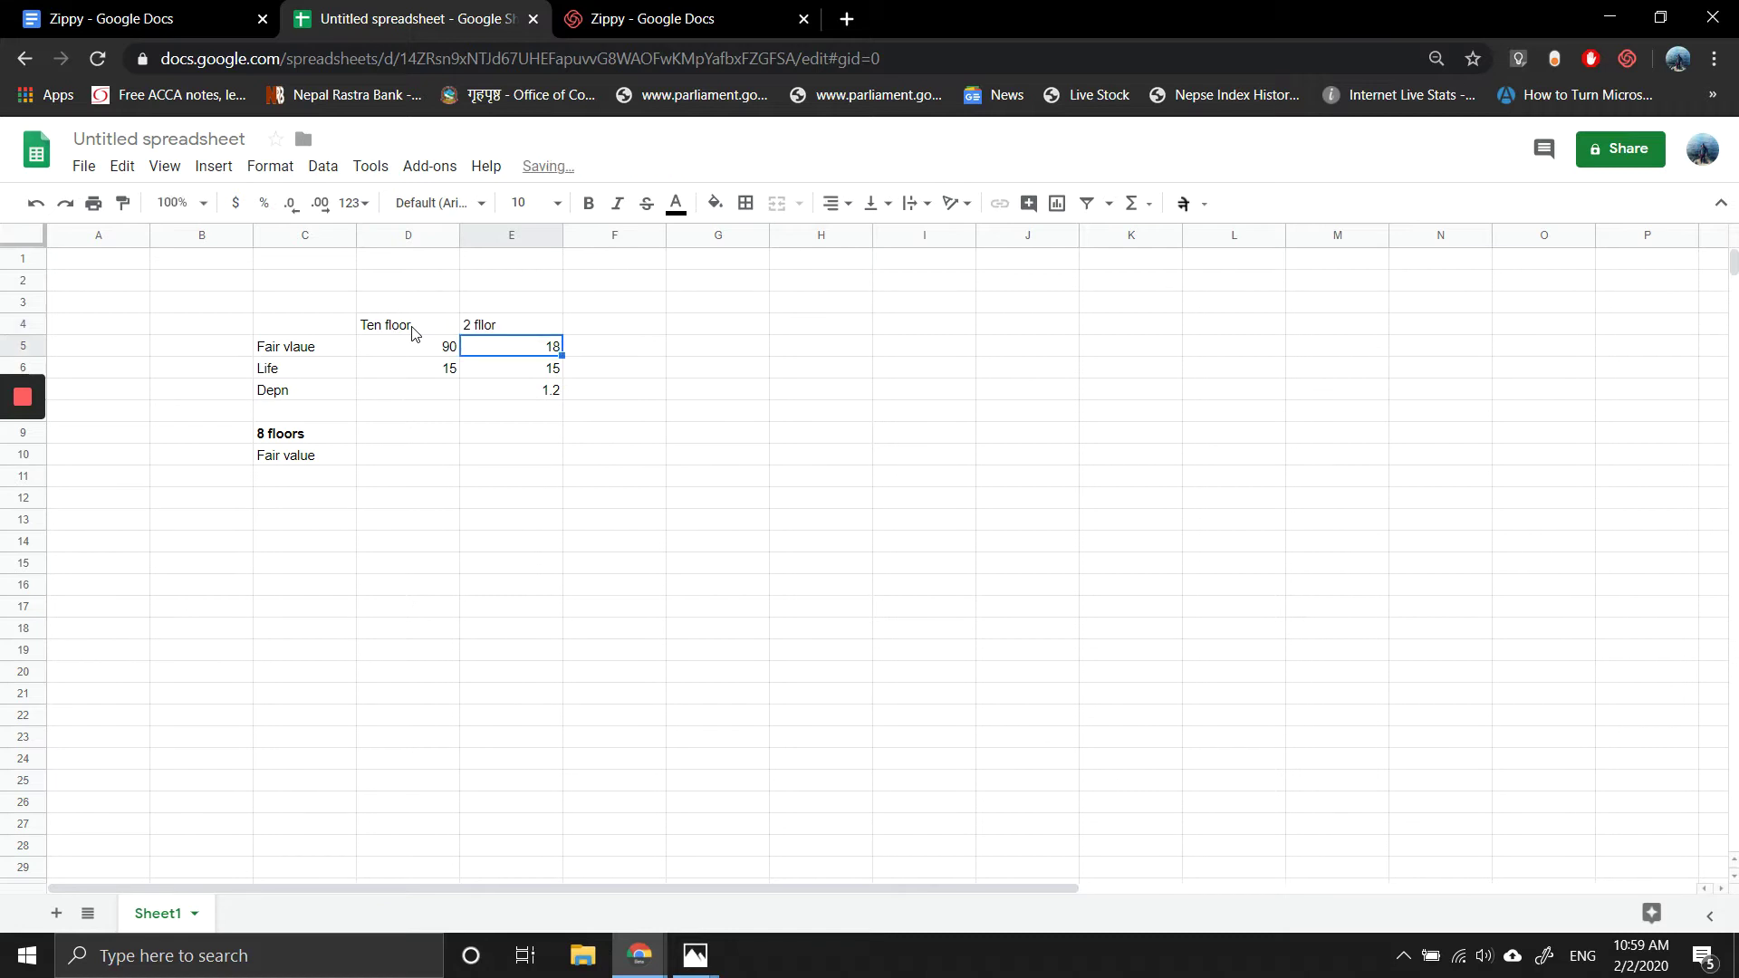
# Step: Change the two-floor fair value formula in E5 to =D5*0.2
pyautogui.press('F2')
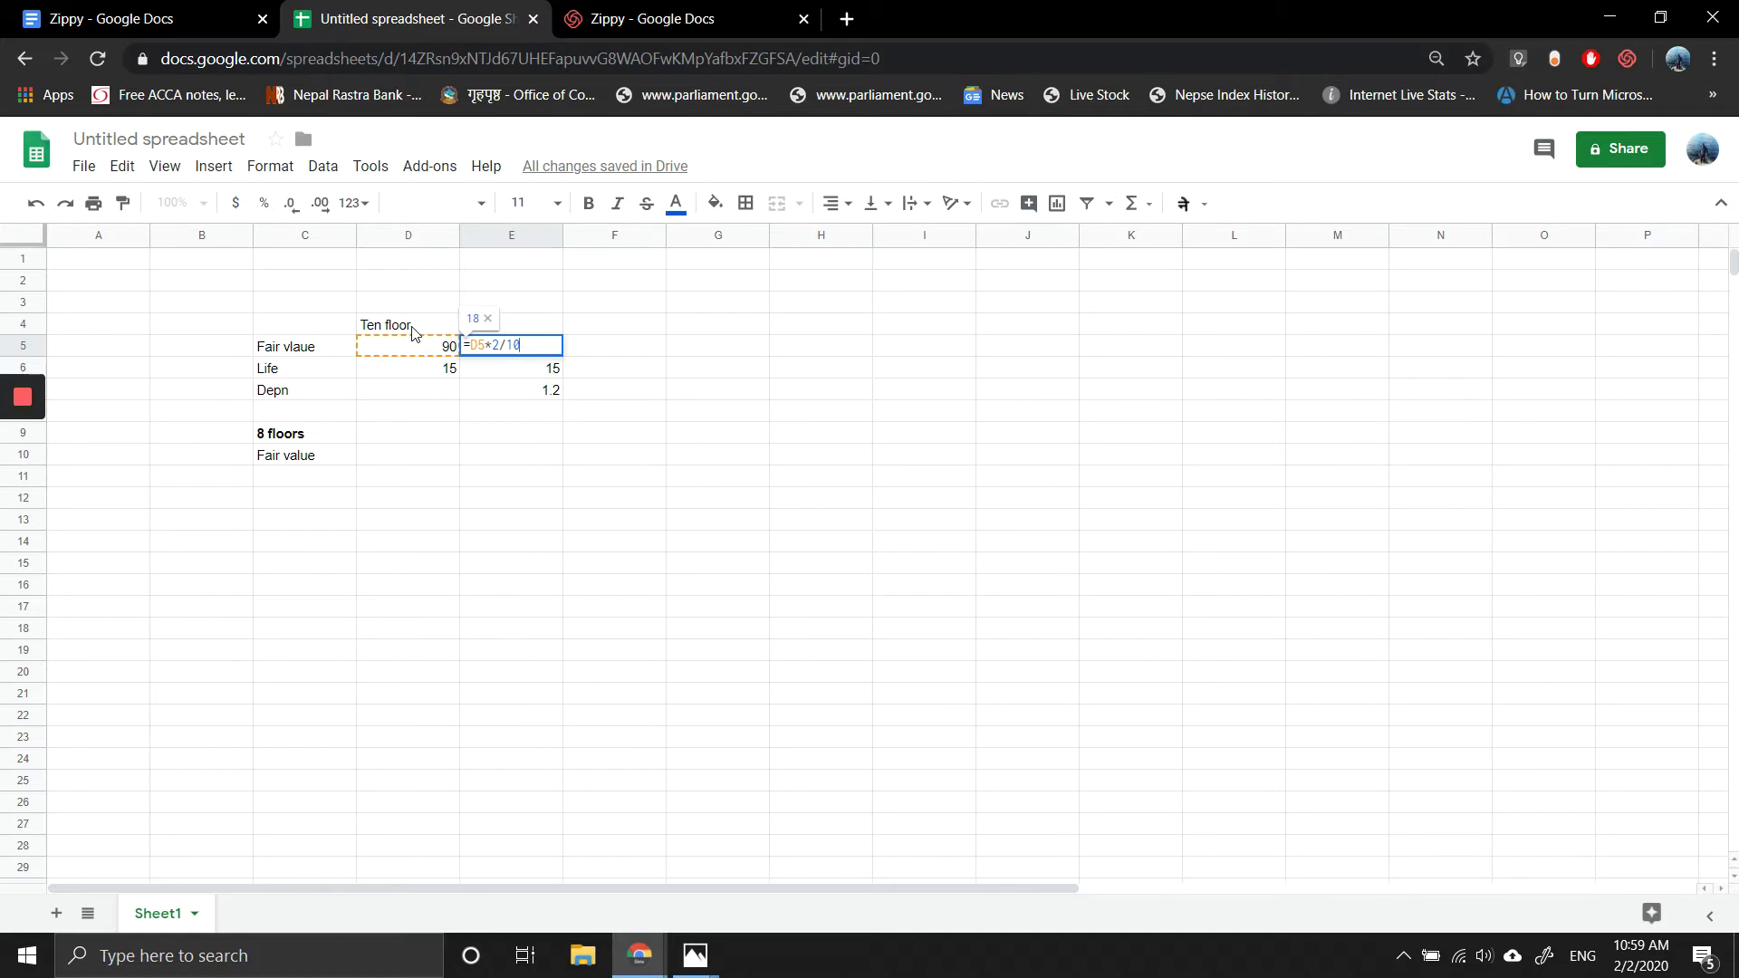
pyautogui.press('BackSpace')
pyautogui.press('BackSpace')
pyautogui.press('BackSpace')
pyautogui.press('BackSpace')
pyautogui.write('0.2')
pyautogui.press('Return')
pyautogui.press('Up')
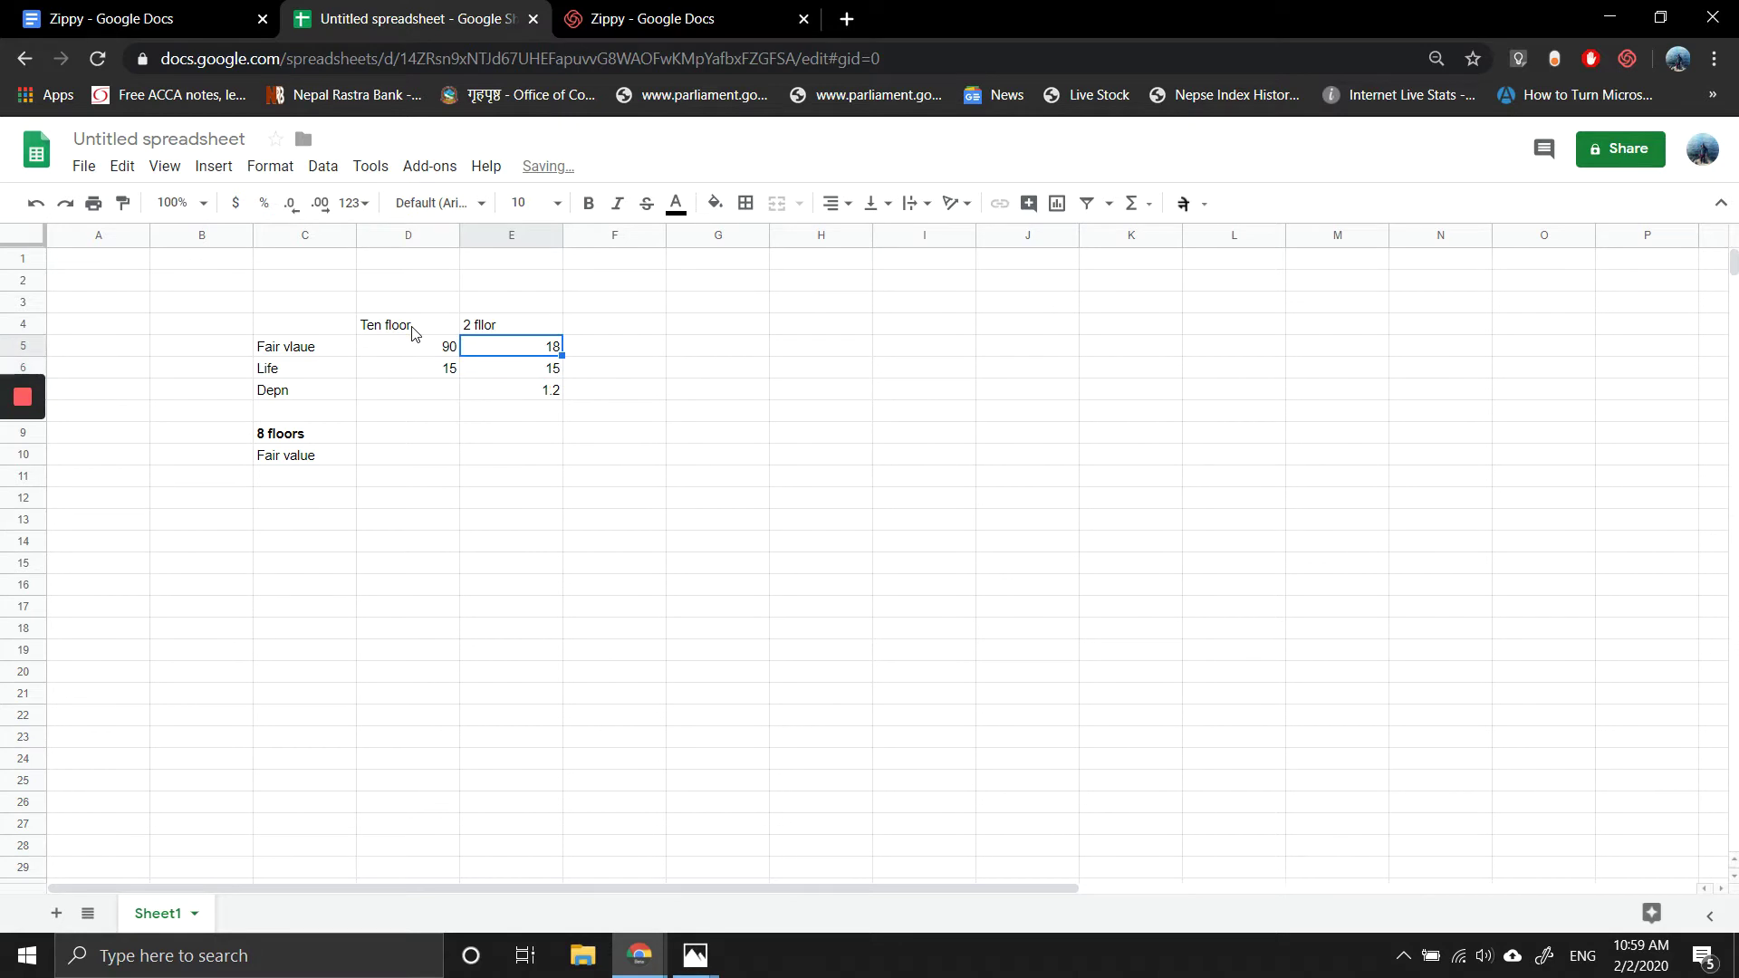
# Step: Add the heading "8 floor" in F4 and calculate its fair value in F5 as =D5-E5
pyautogui.press('Right')
pyautogui.press('Up')
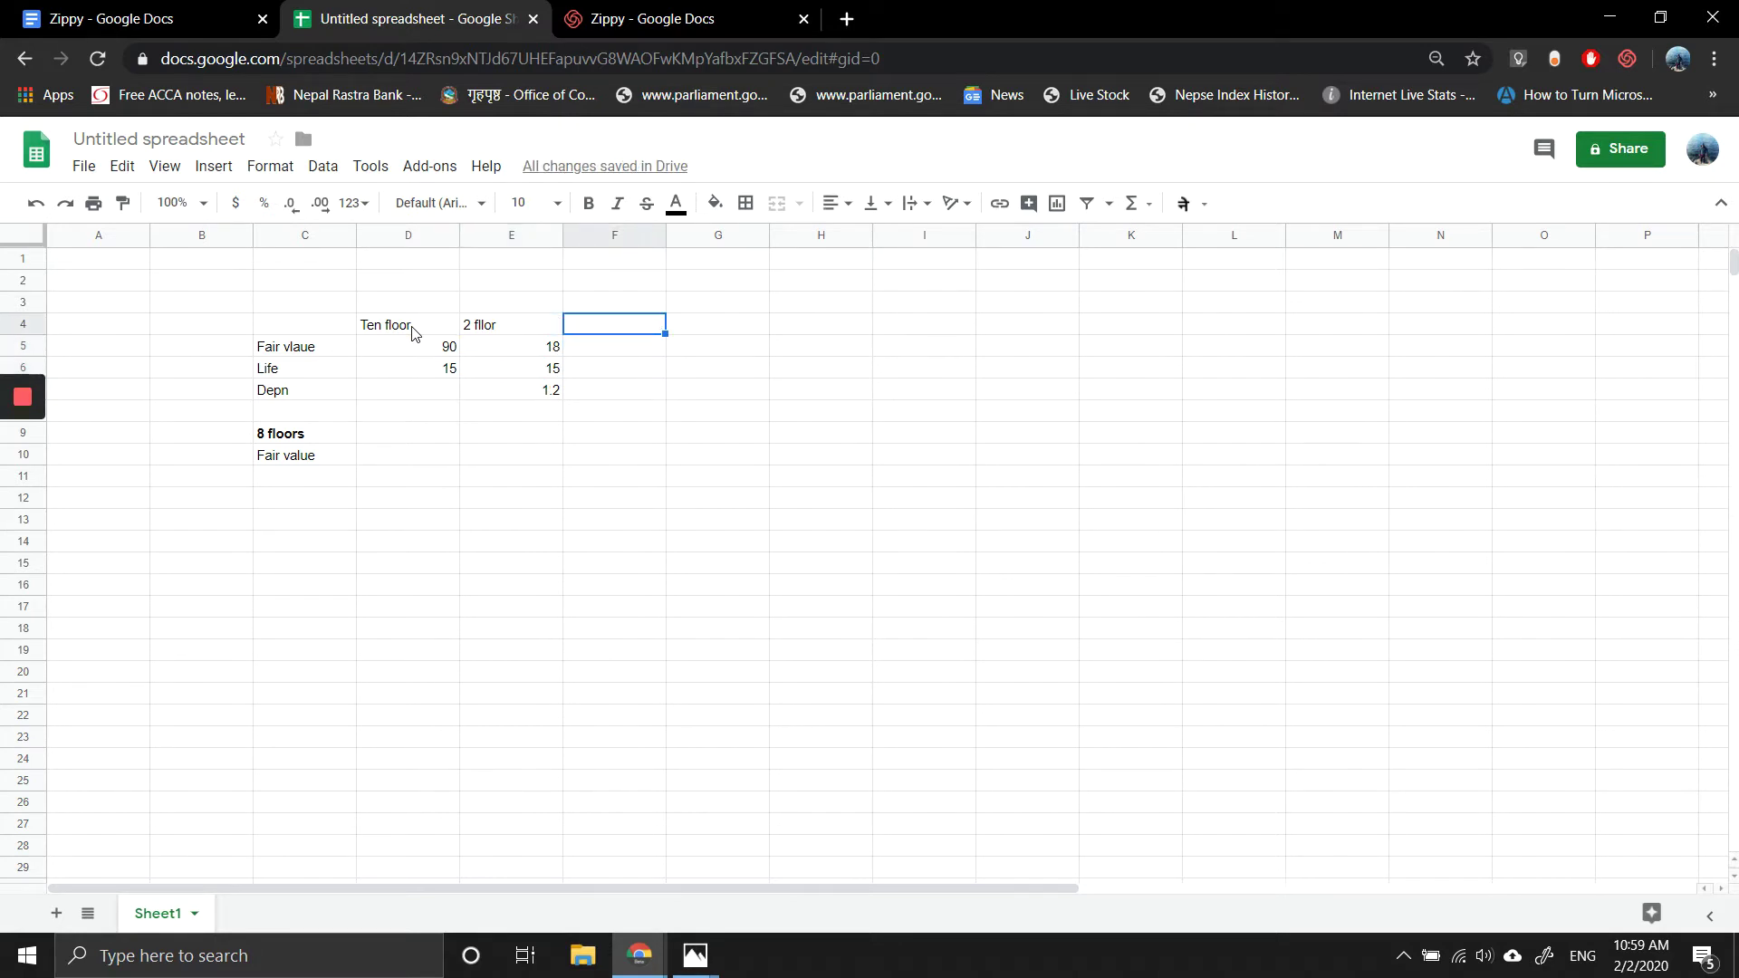
pyautogui.write('8 floor')
pyautogui.press('Return')
pyautogui.write('=')
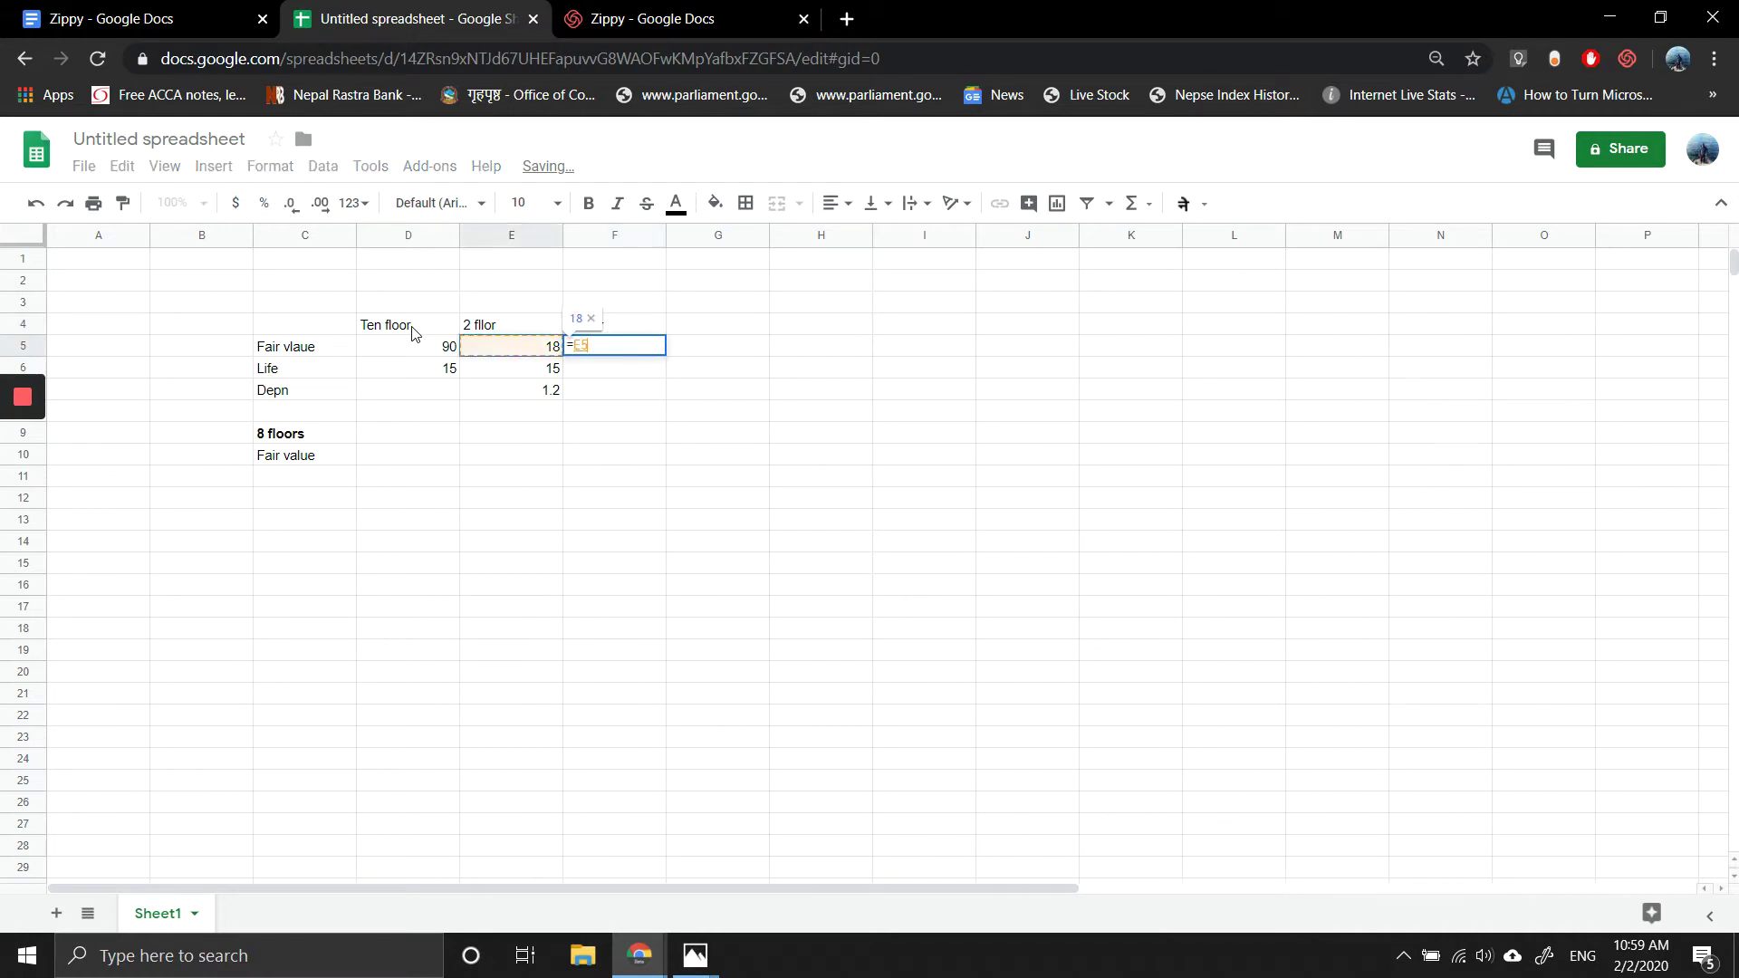
pyautogui.click(412, 336)
pyautogui.write('-')
pyautogui.press('Left')
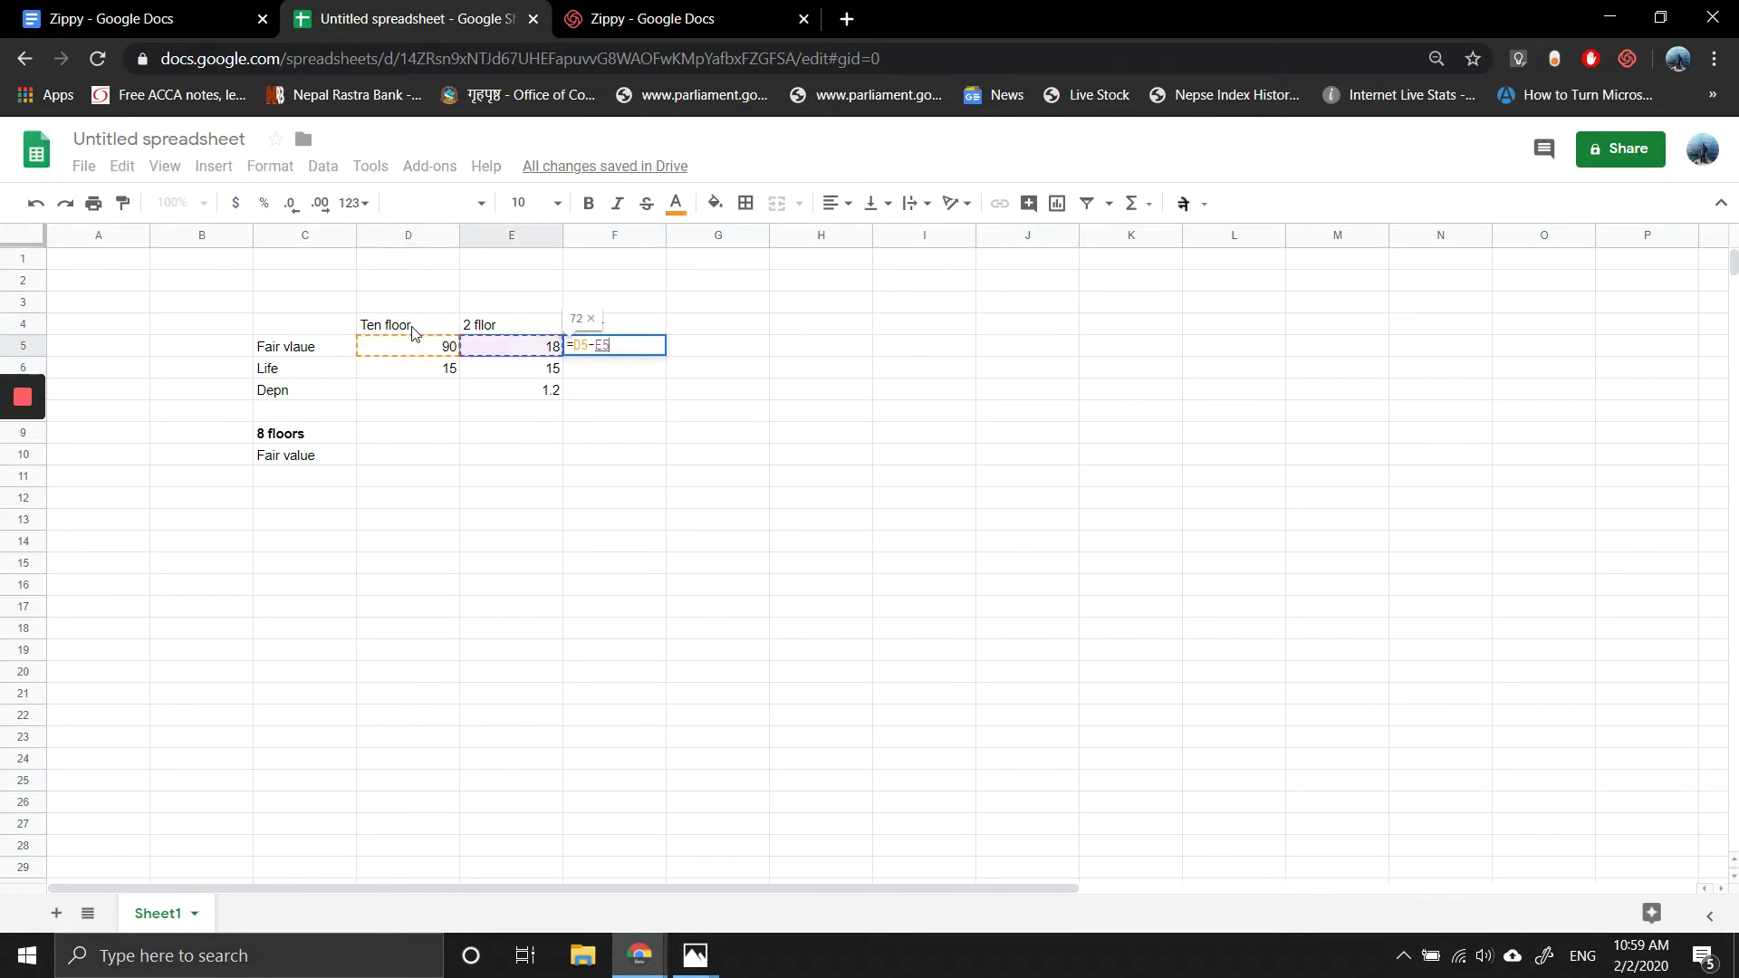
pyautogui.press('Return')
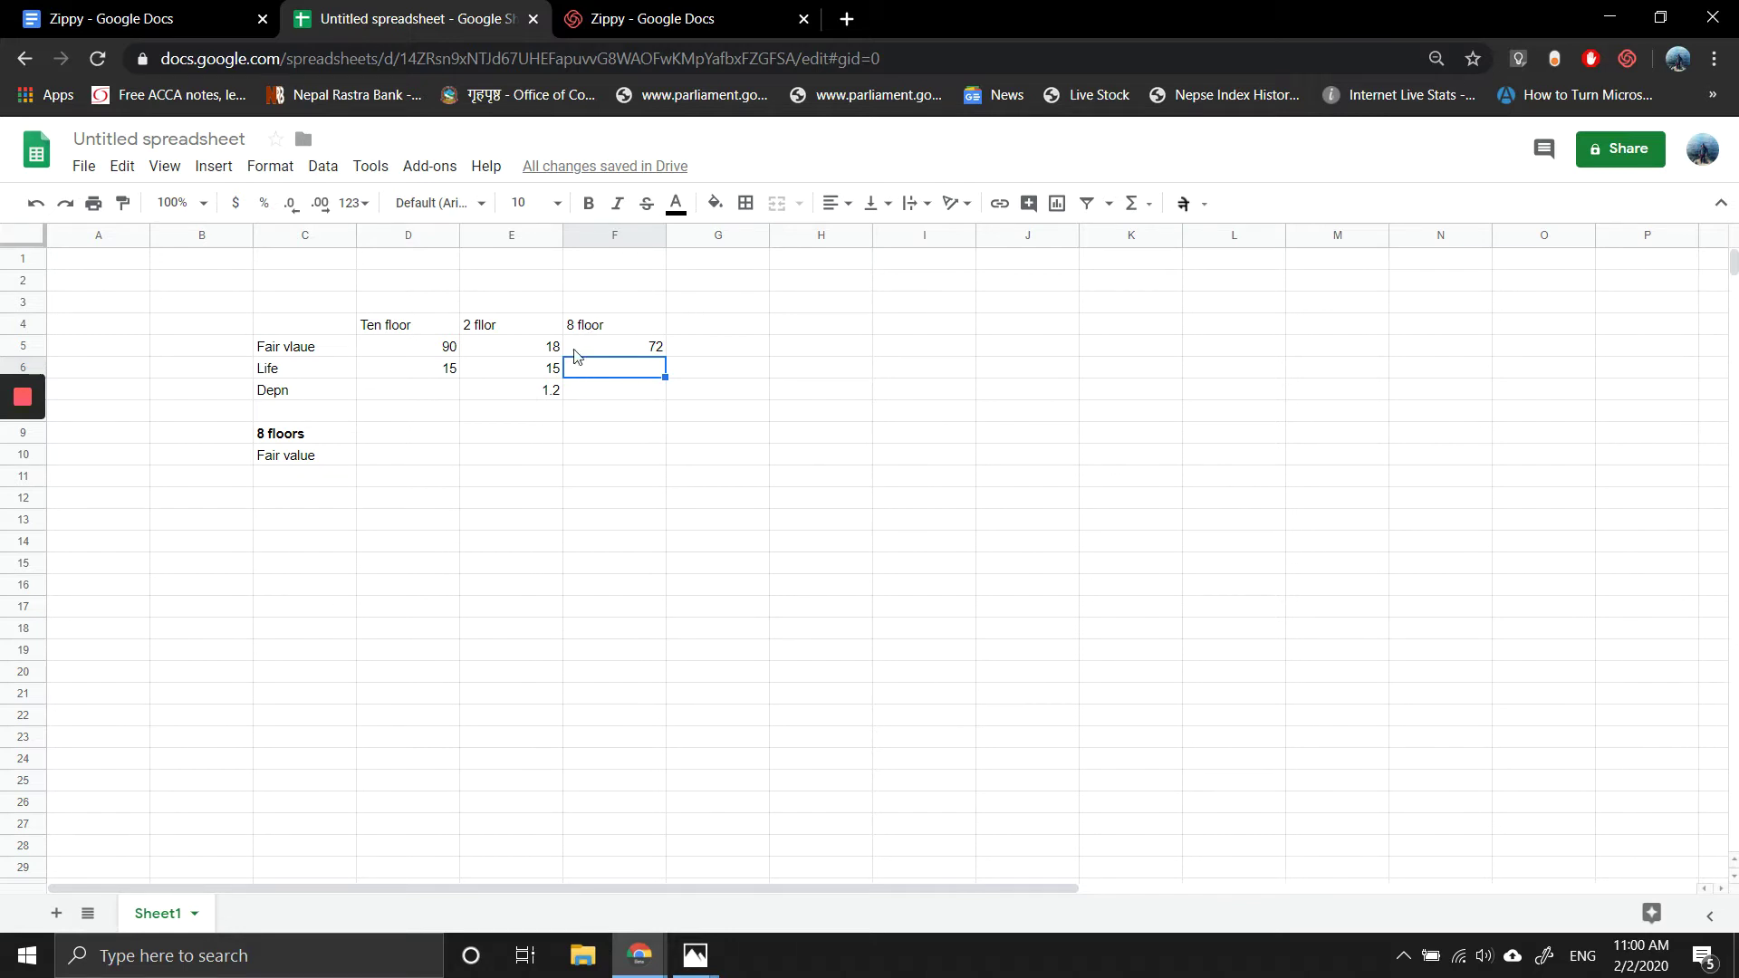
# Step: Enter 96 as the fair value in D10 and add the row label "CA" in C11
pyautogui.click(420, 462)
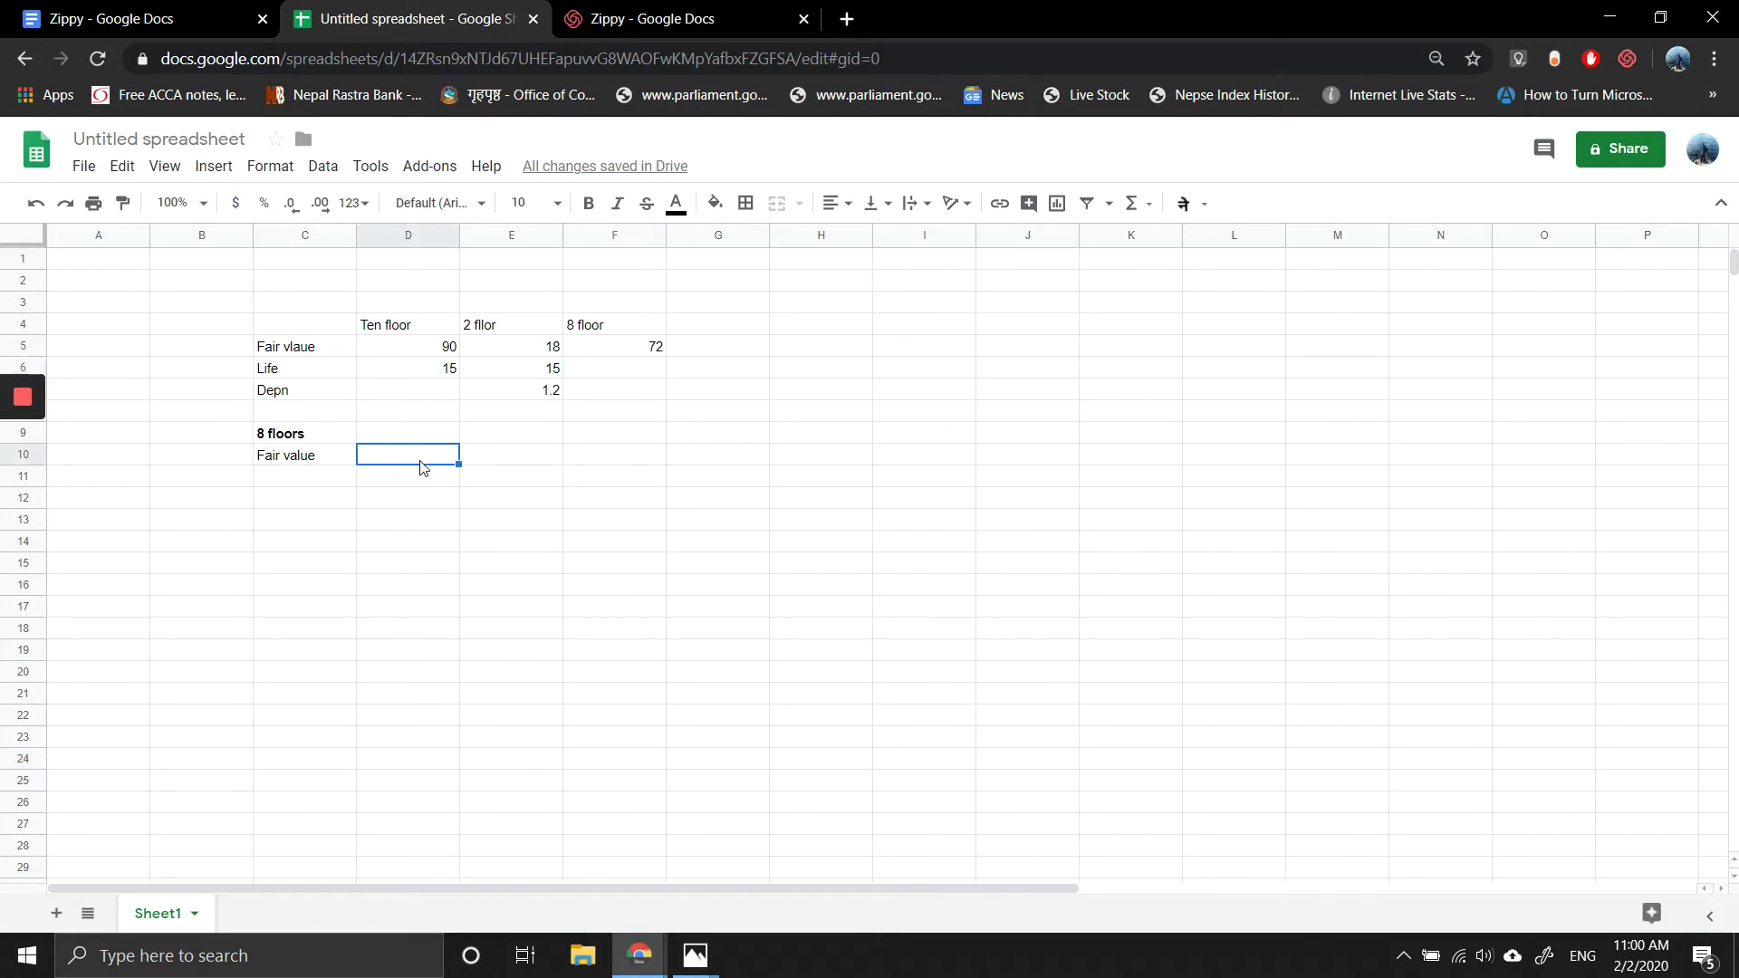
pyautogui.write('96')
pyautogui.press('Return')
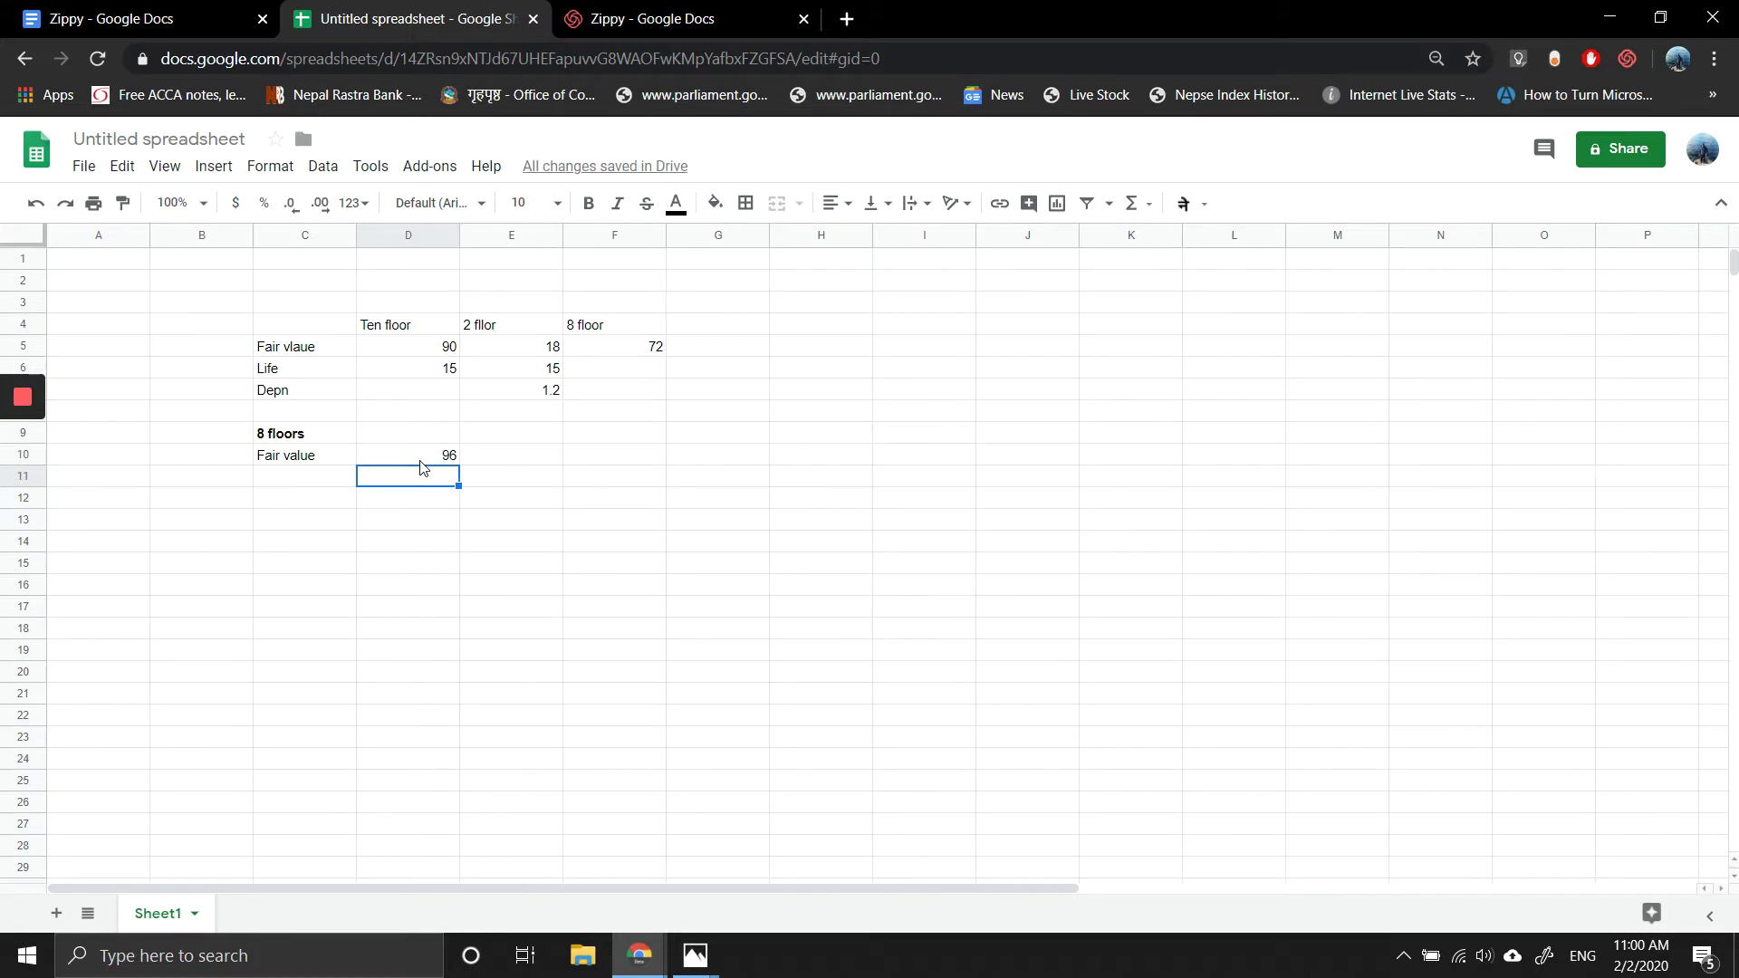
pyautogui.press('Left')
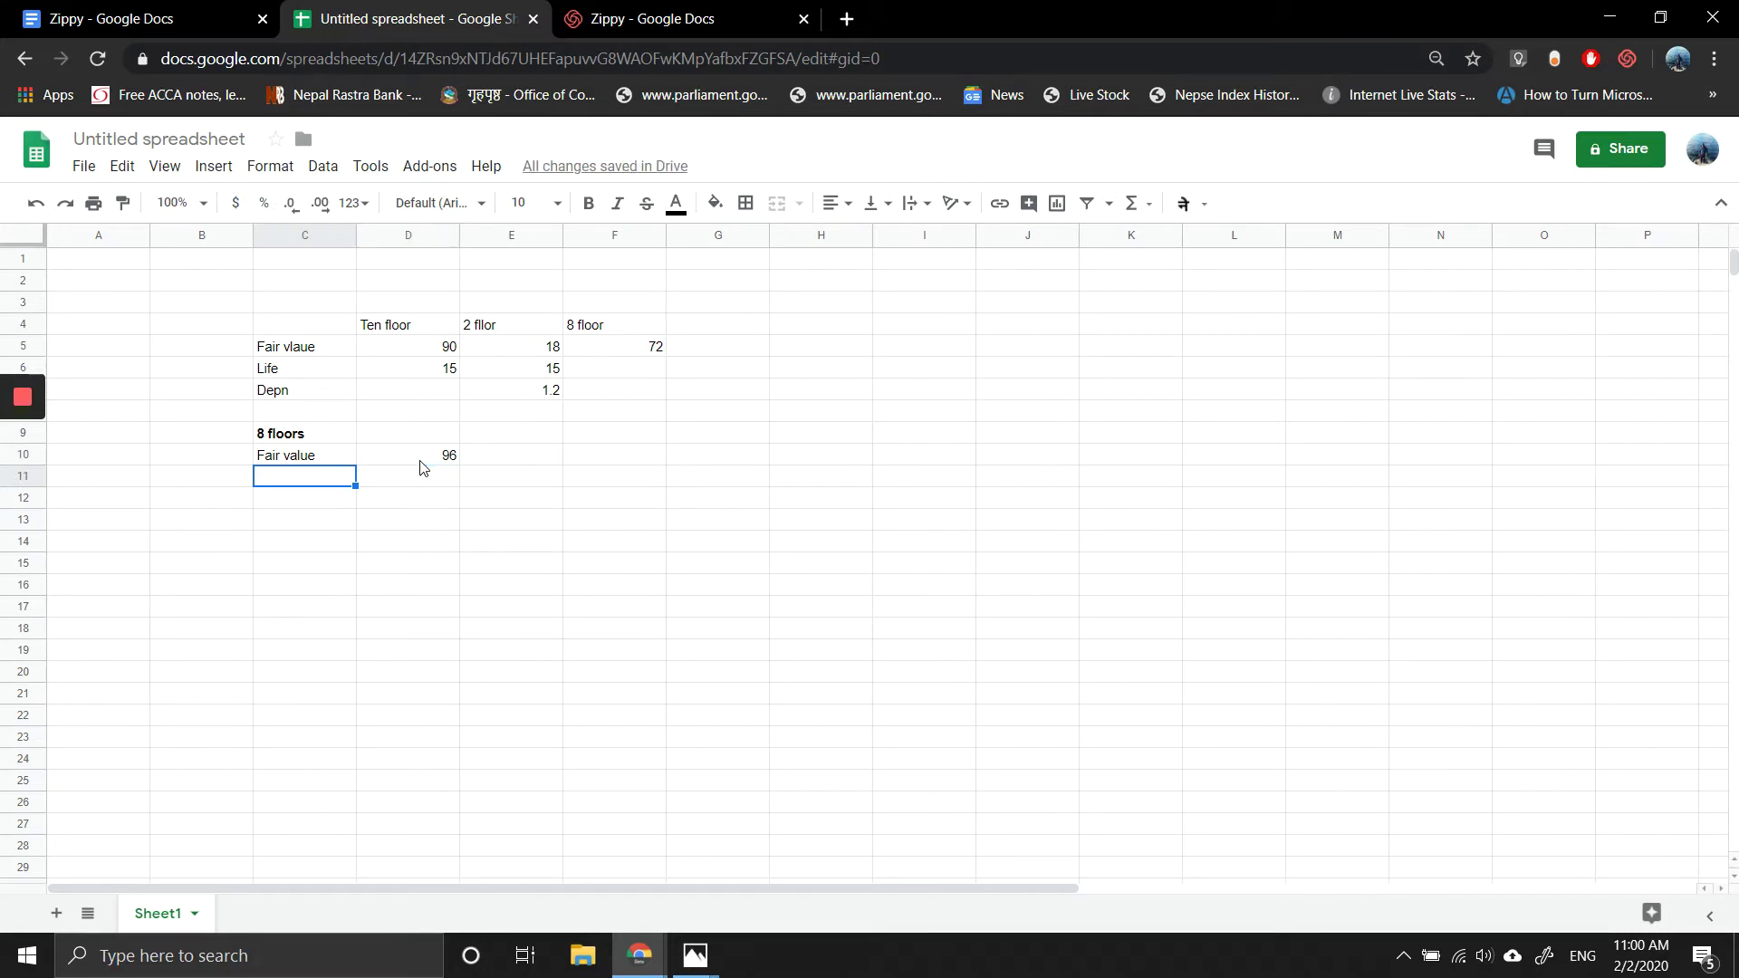
pyautogui.write('CA')
pyautogui.press('Return')
pyautogui.click(421, 468)
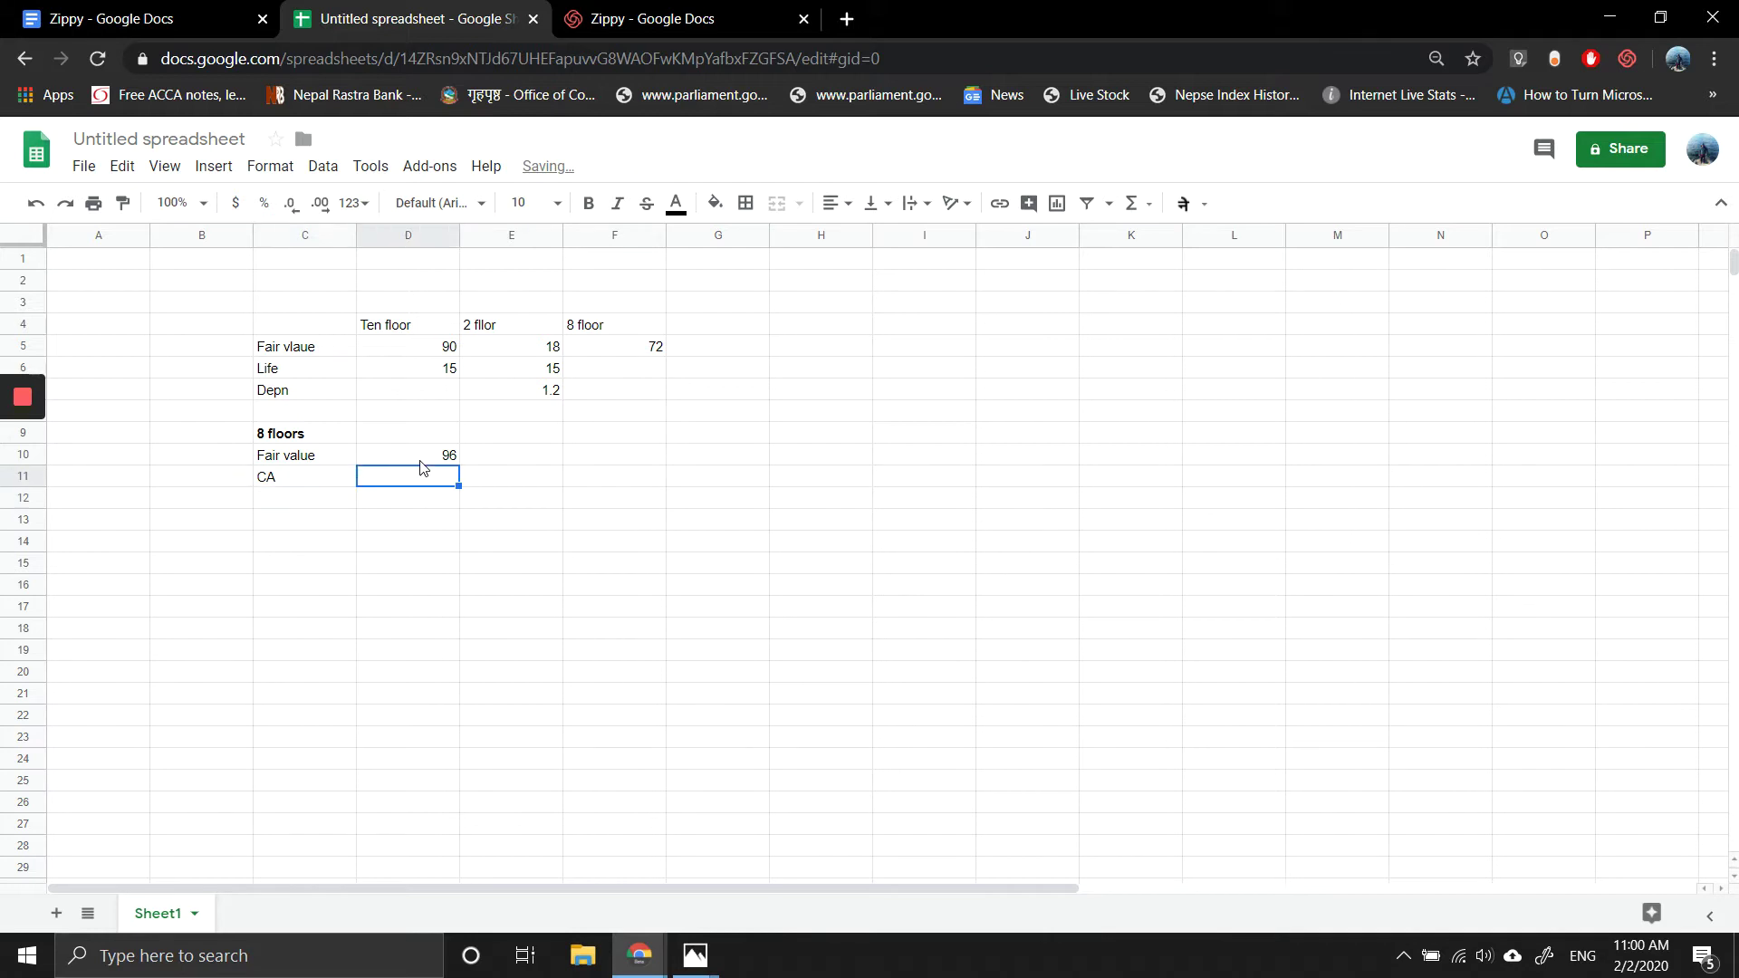
pyautogui.write('=')
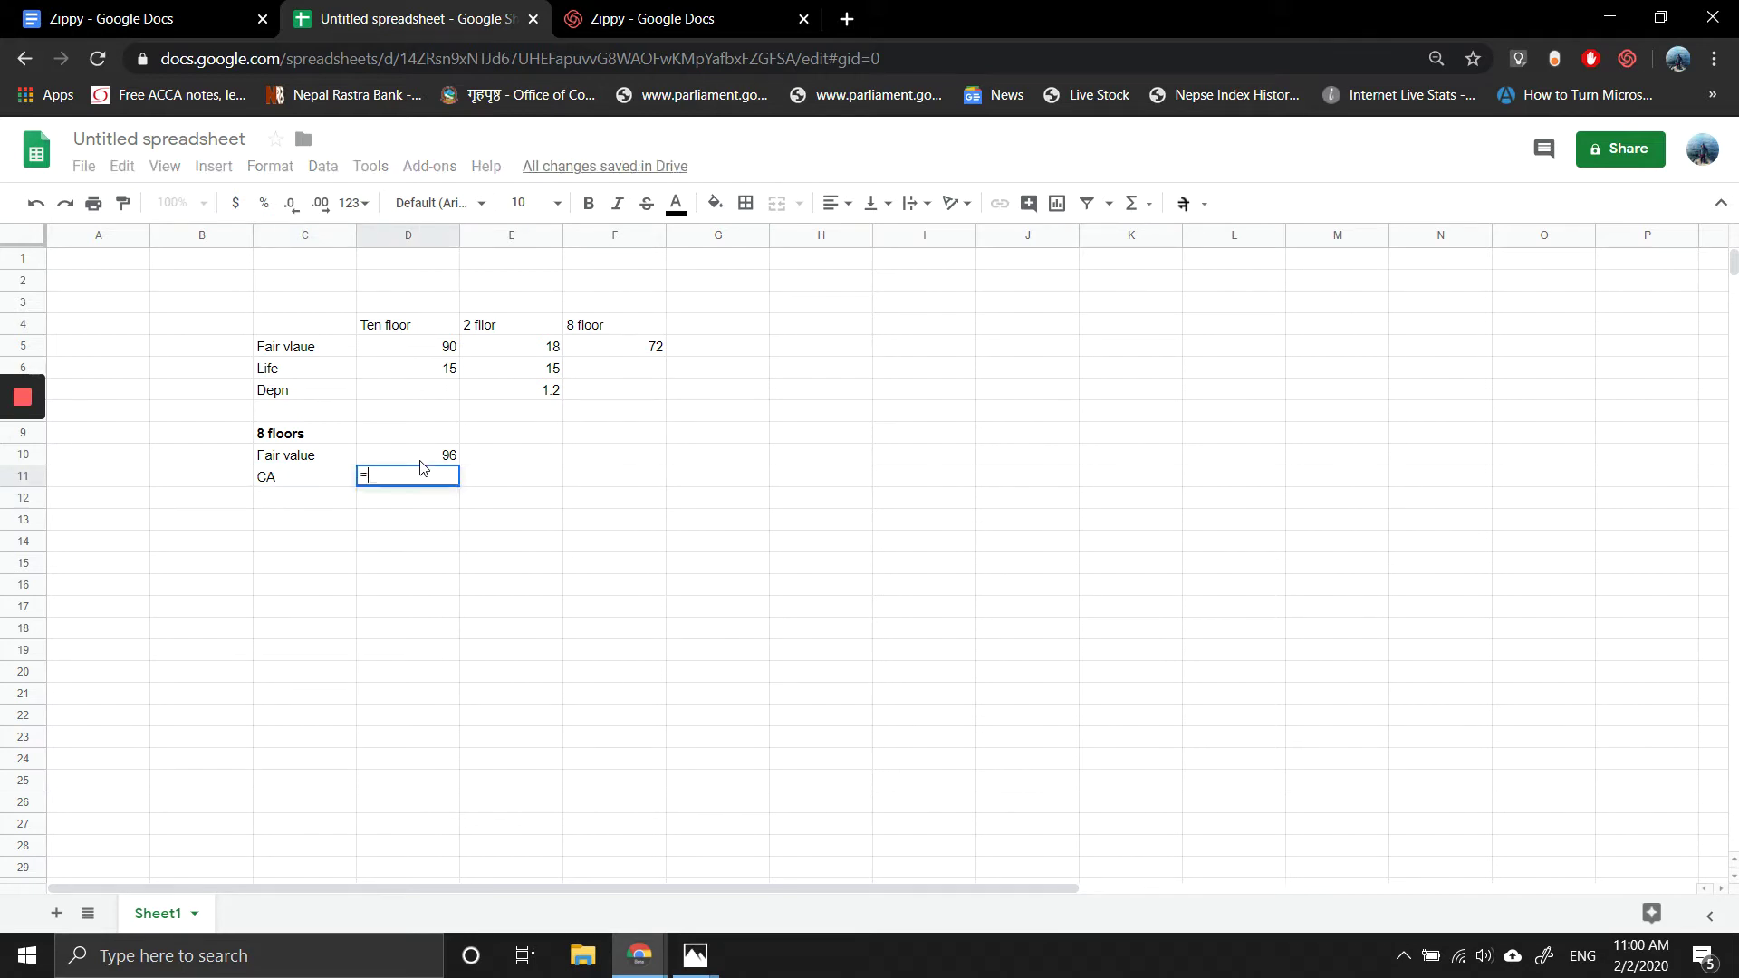
pyautogui.press('Right')
pyautogui.press('Up')
pyautogui.press('Up')
pyautogui.press('Up')
pyautogui.press('Up')
pyautogui.press('Up')
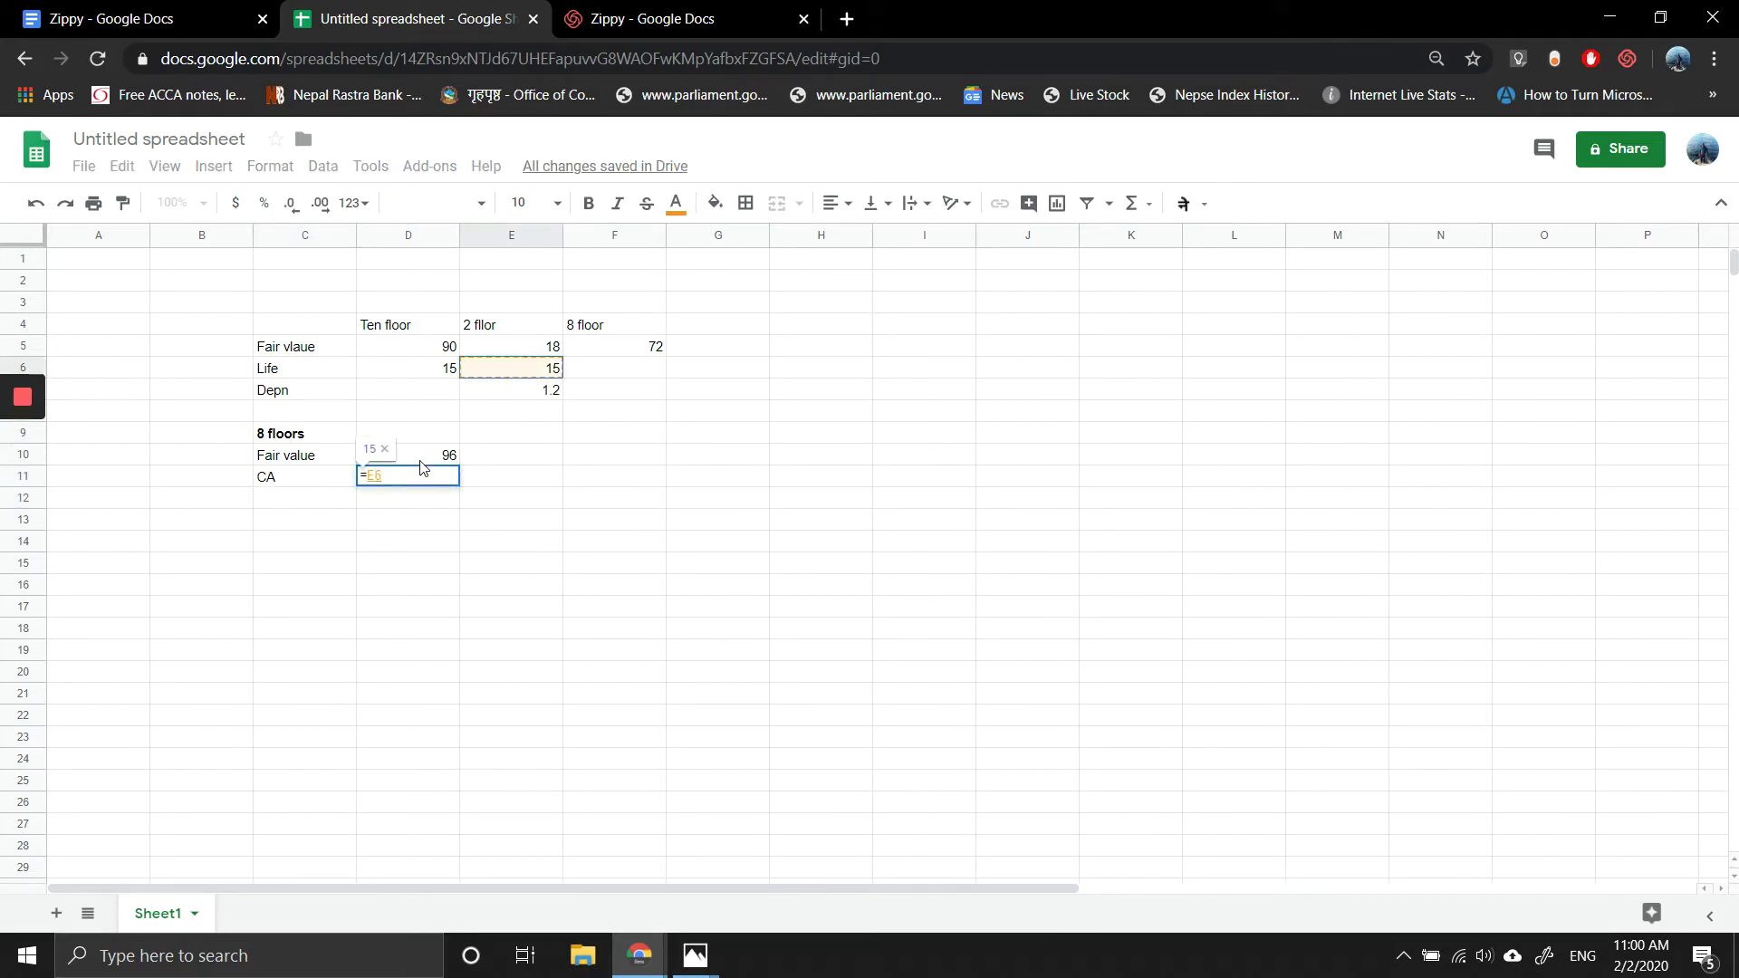
pyautogui.press('Up')
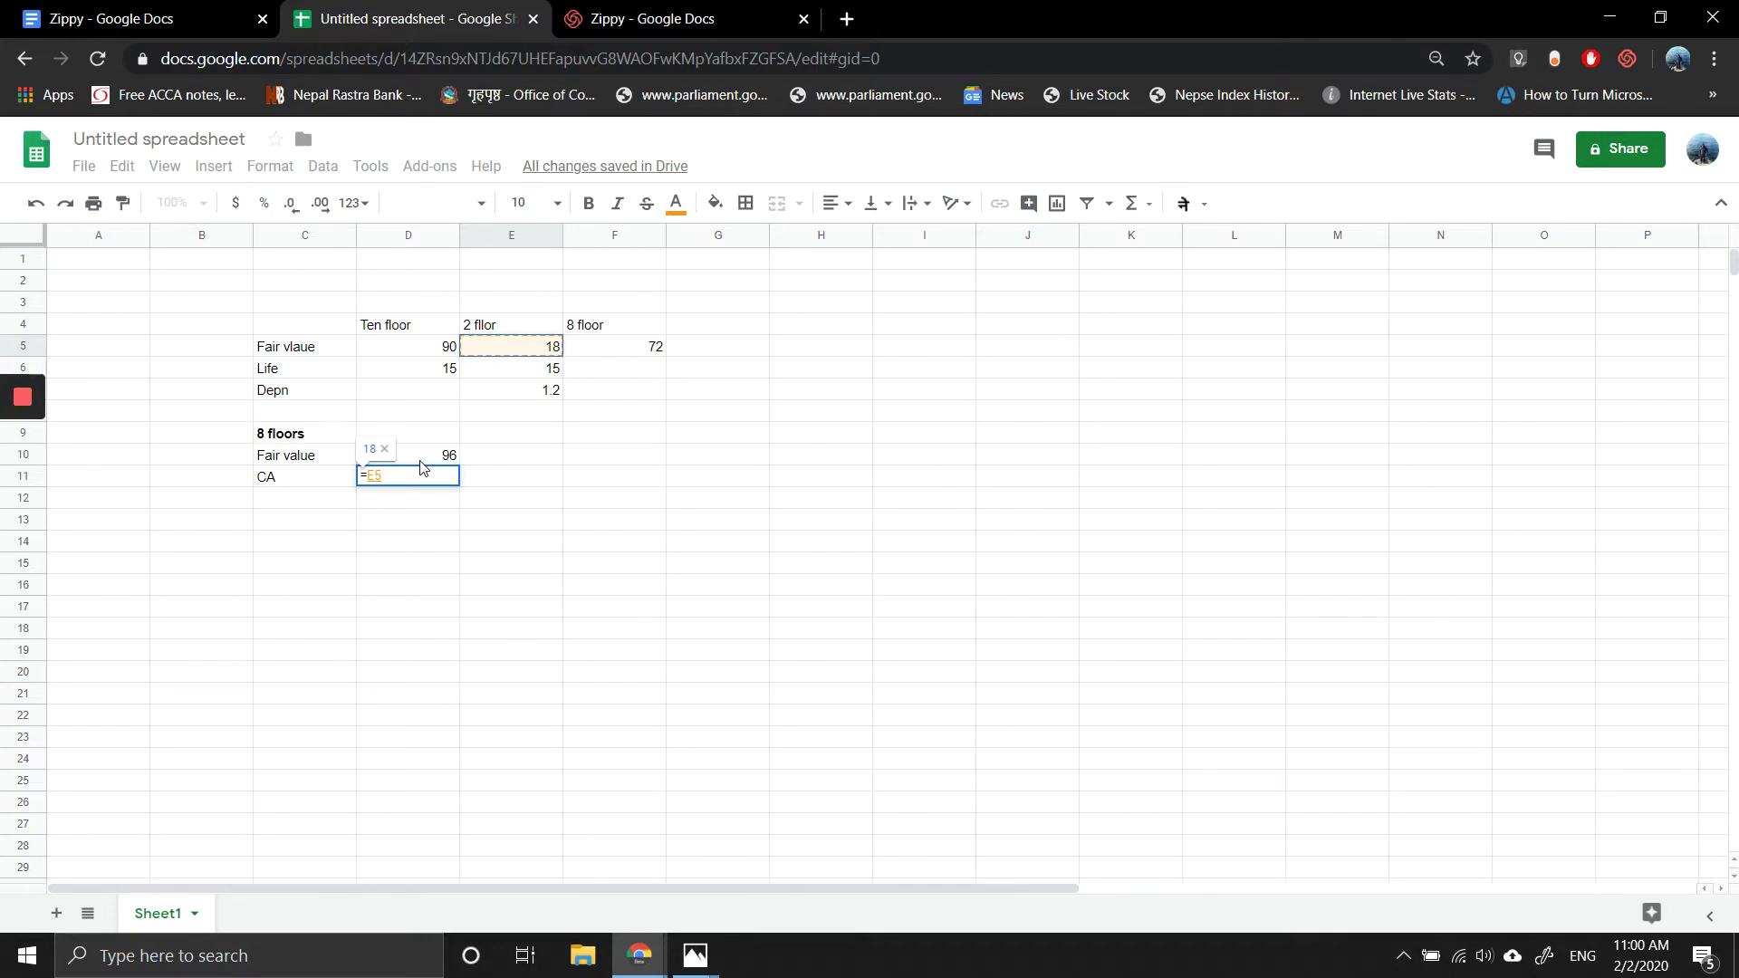
pyautogui.press('Return')
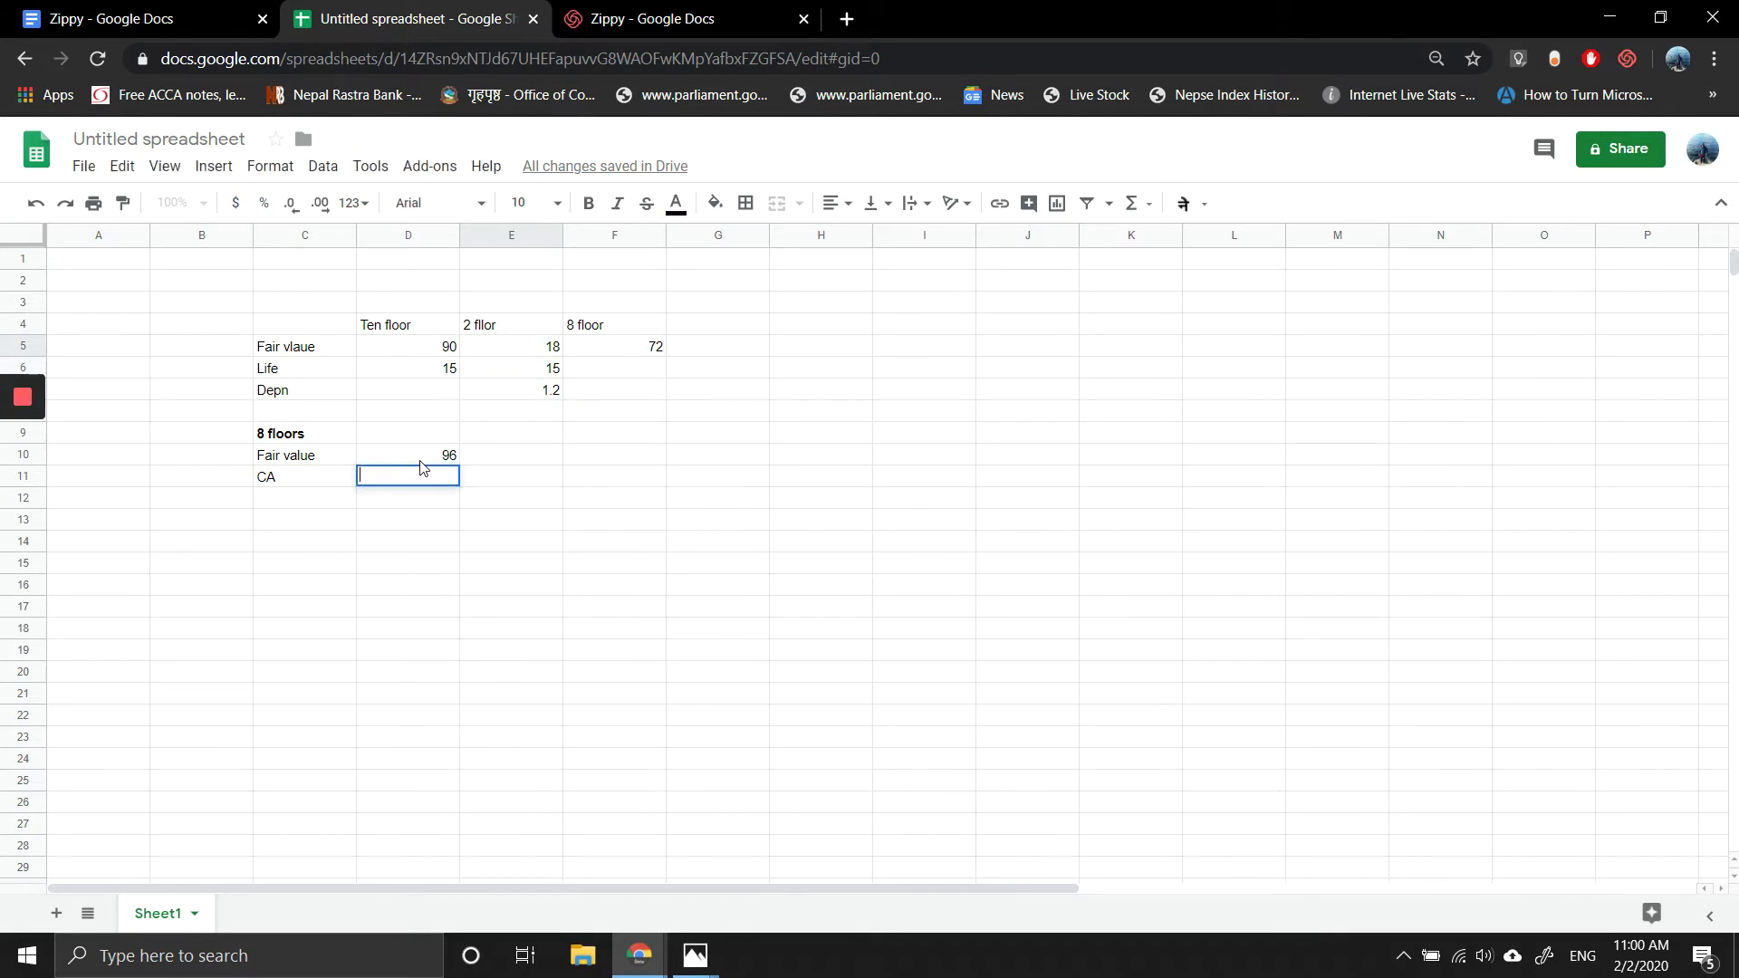
pyautogui.hotkey('ctrl', 'z')
# Step: Calculate the two-floor carrying amount in E11 of the CA row as =E5-E7
pyautogui.press('Right')
pyautogui.write('=')
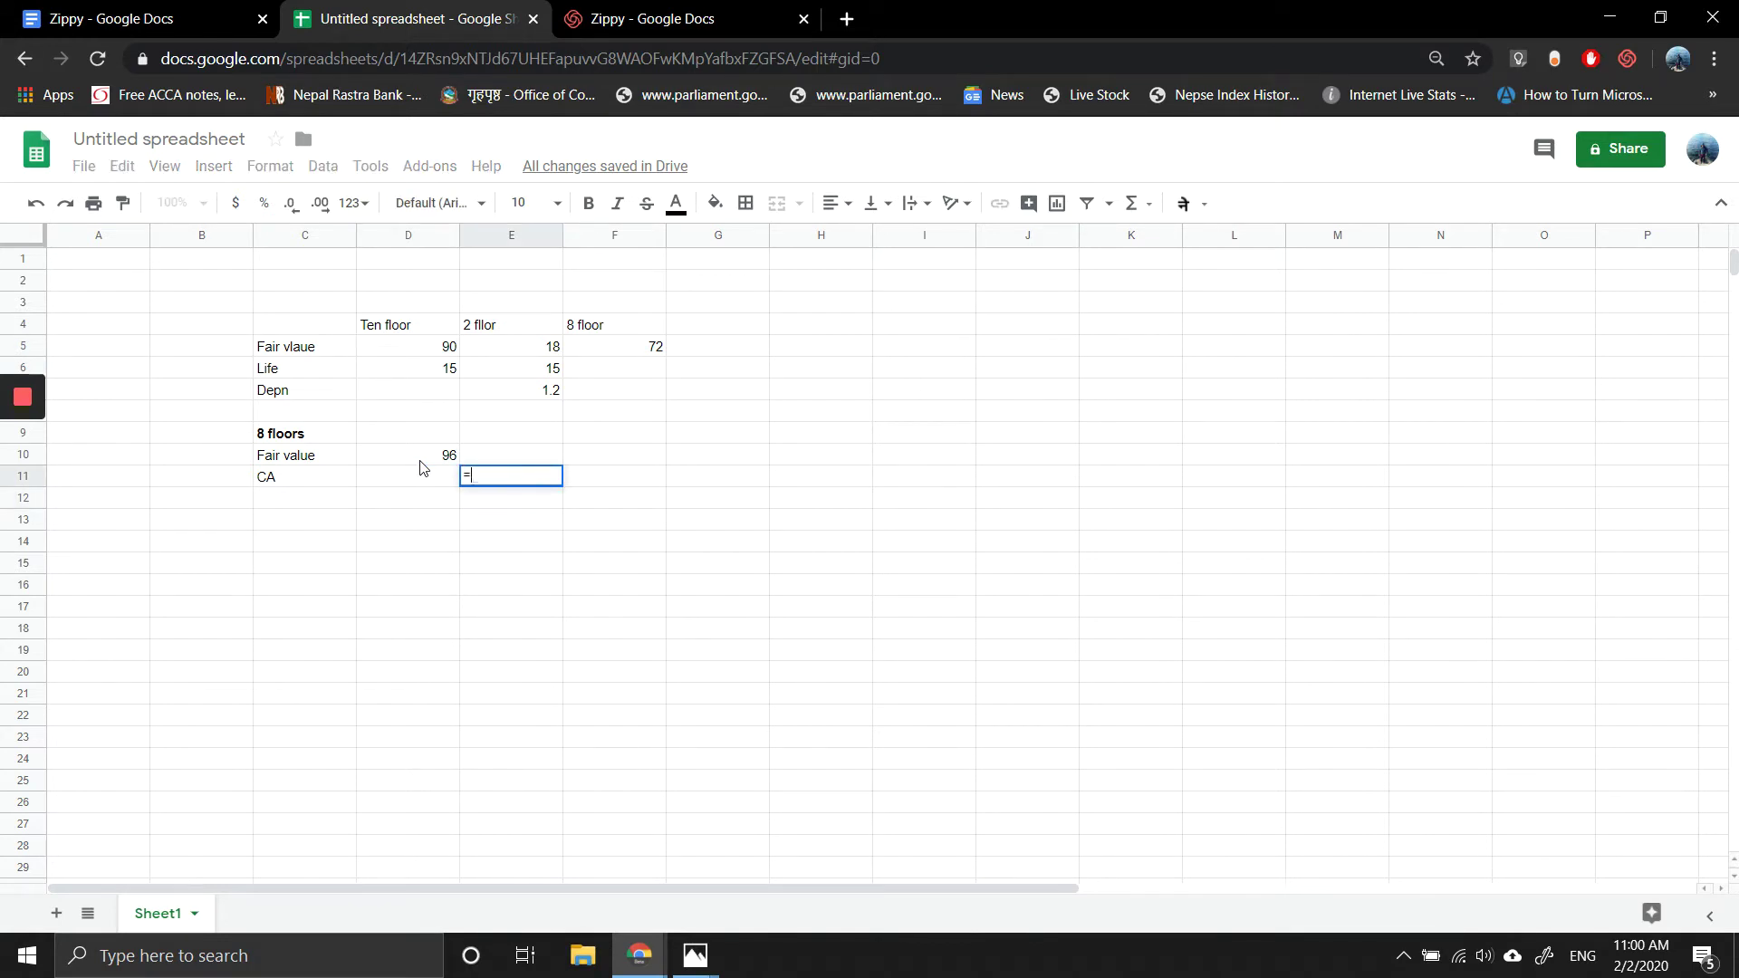
pyautogui.press('Up')
pyautogui.press('Up')
pyautogui.press('Up')
pyautogui.press('Up')
pyautogui.press('Up')
pyautogui.press('Up')
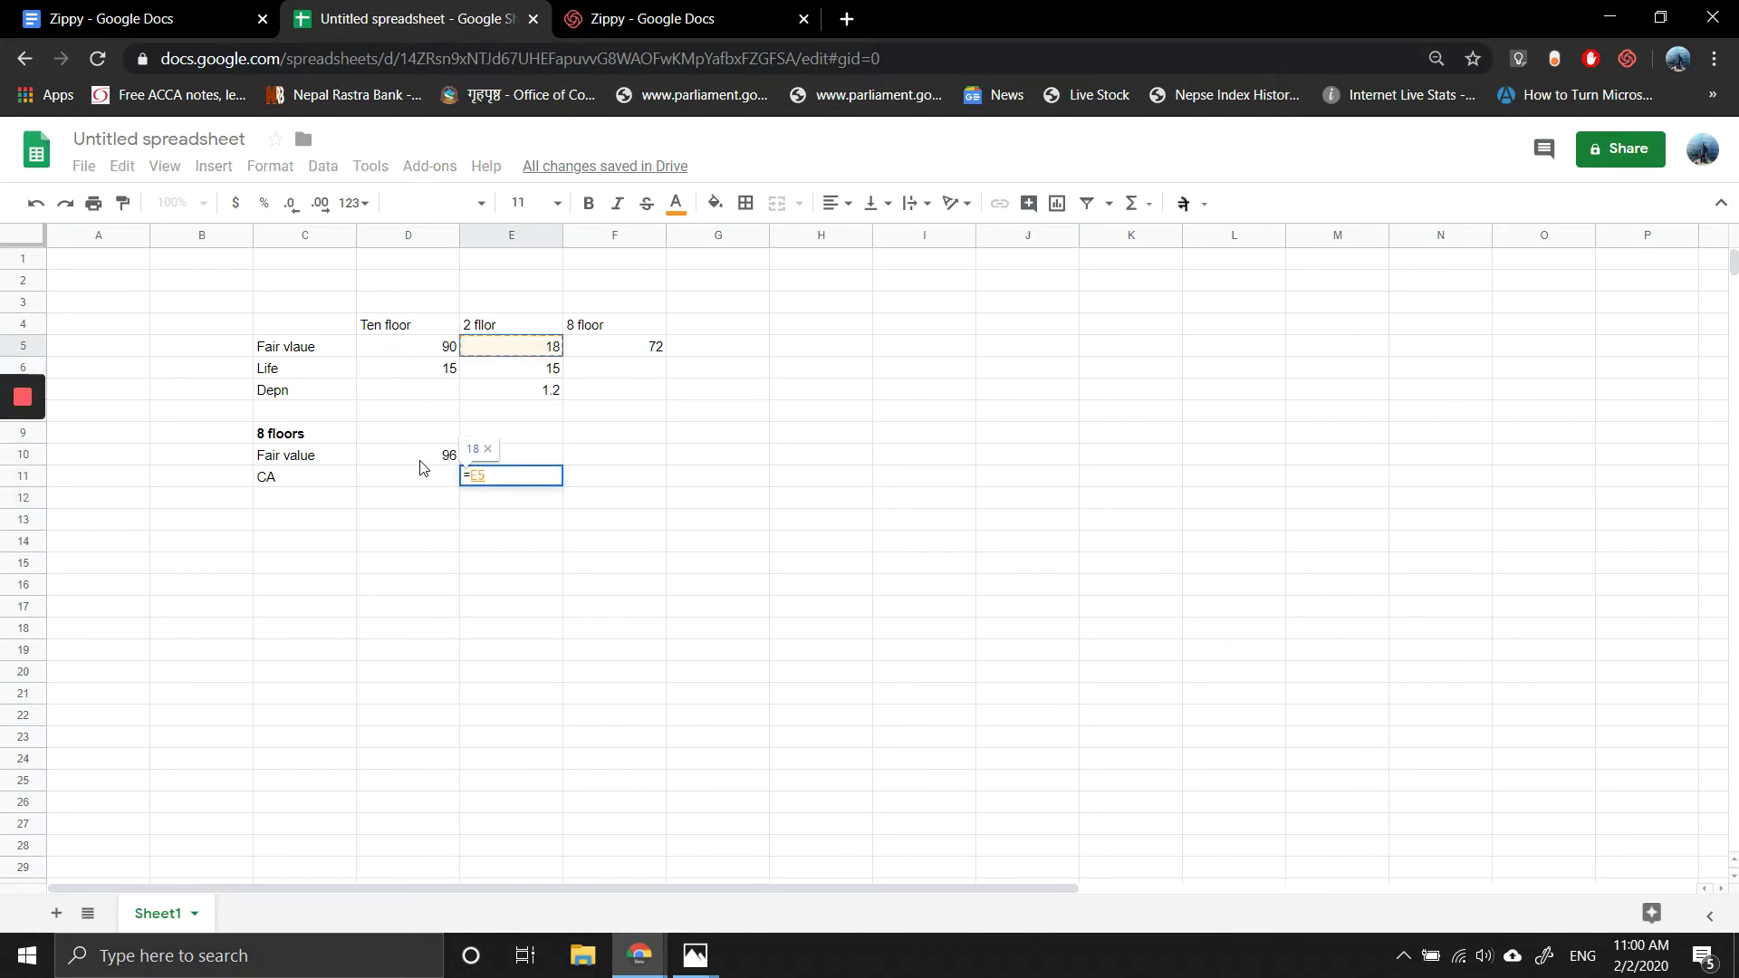
pyautogui.write('-')
pyautogui.press('Up')
pyautogui.press('Up')
pyautogui.press('Up')
pyautogui.press('Up')
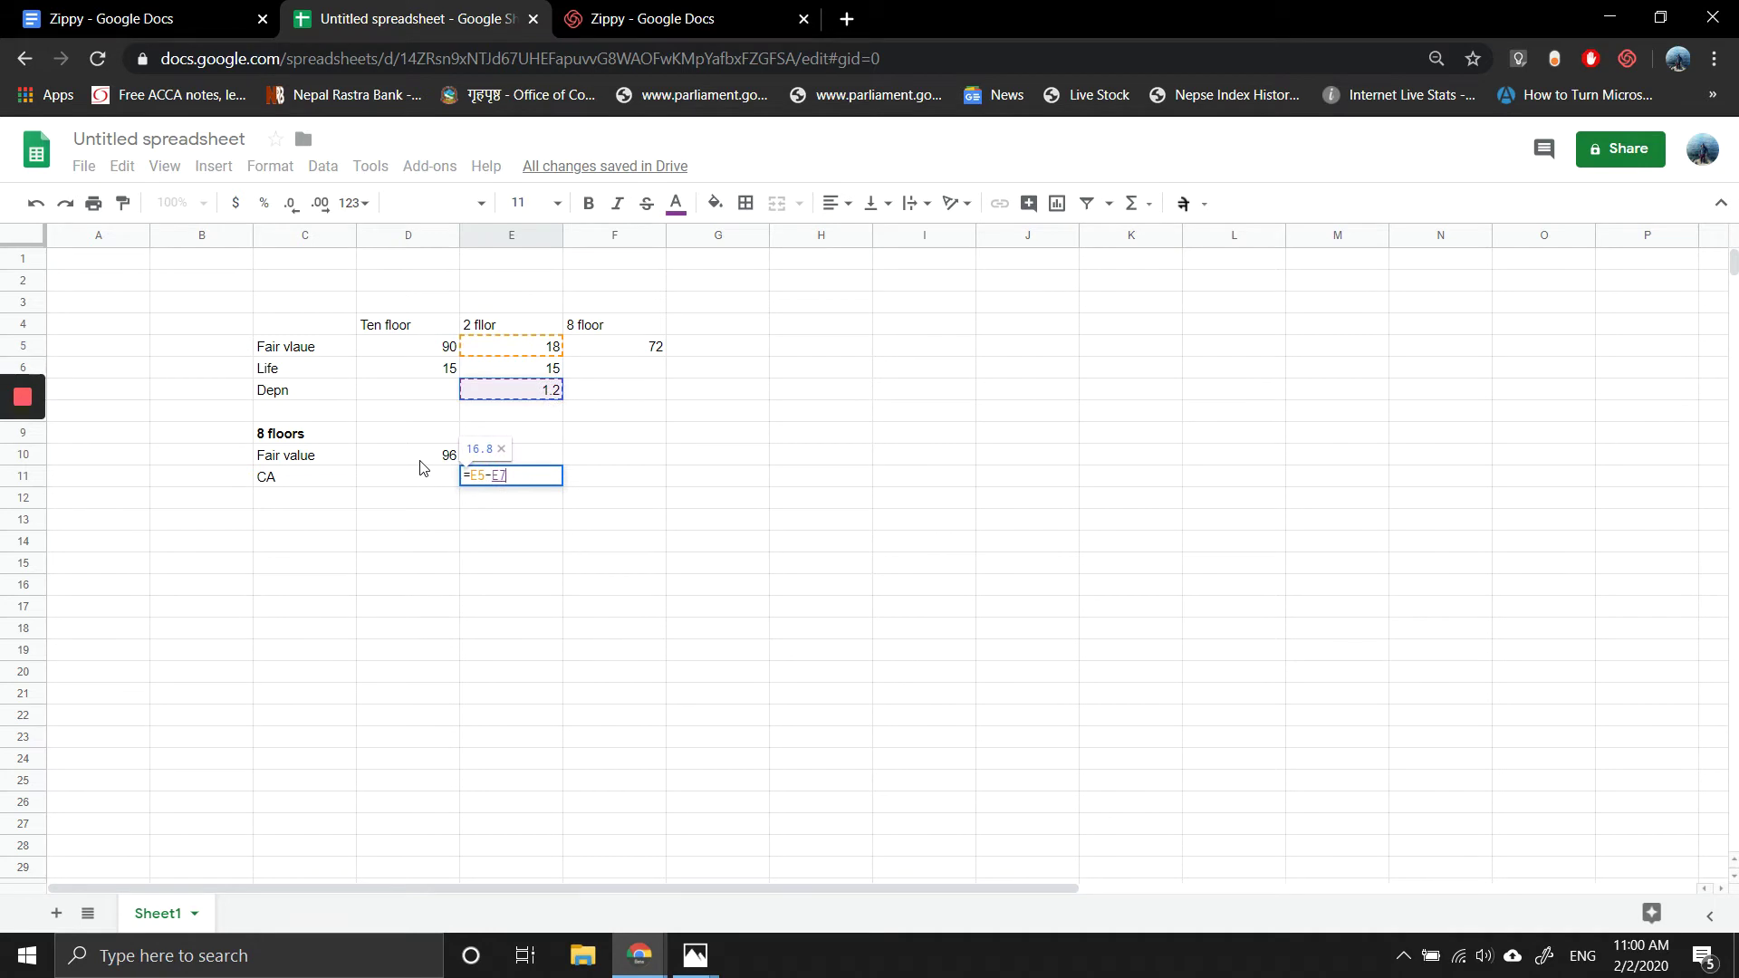
pyautogui.press('Return')
# Step: Calculate the two-floor share of the year-end fair value in E10 as =D10*2/10
pyautogui.press('Up')
pyautogui.press('Left')
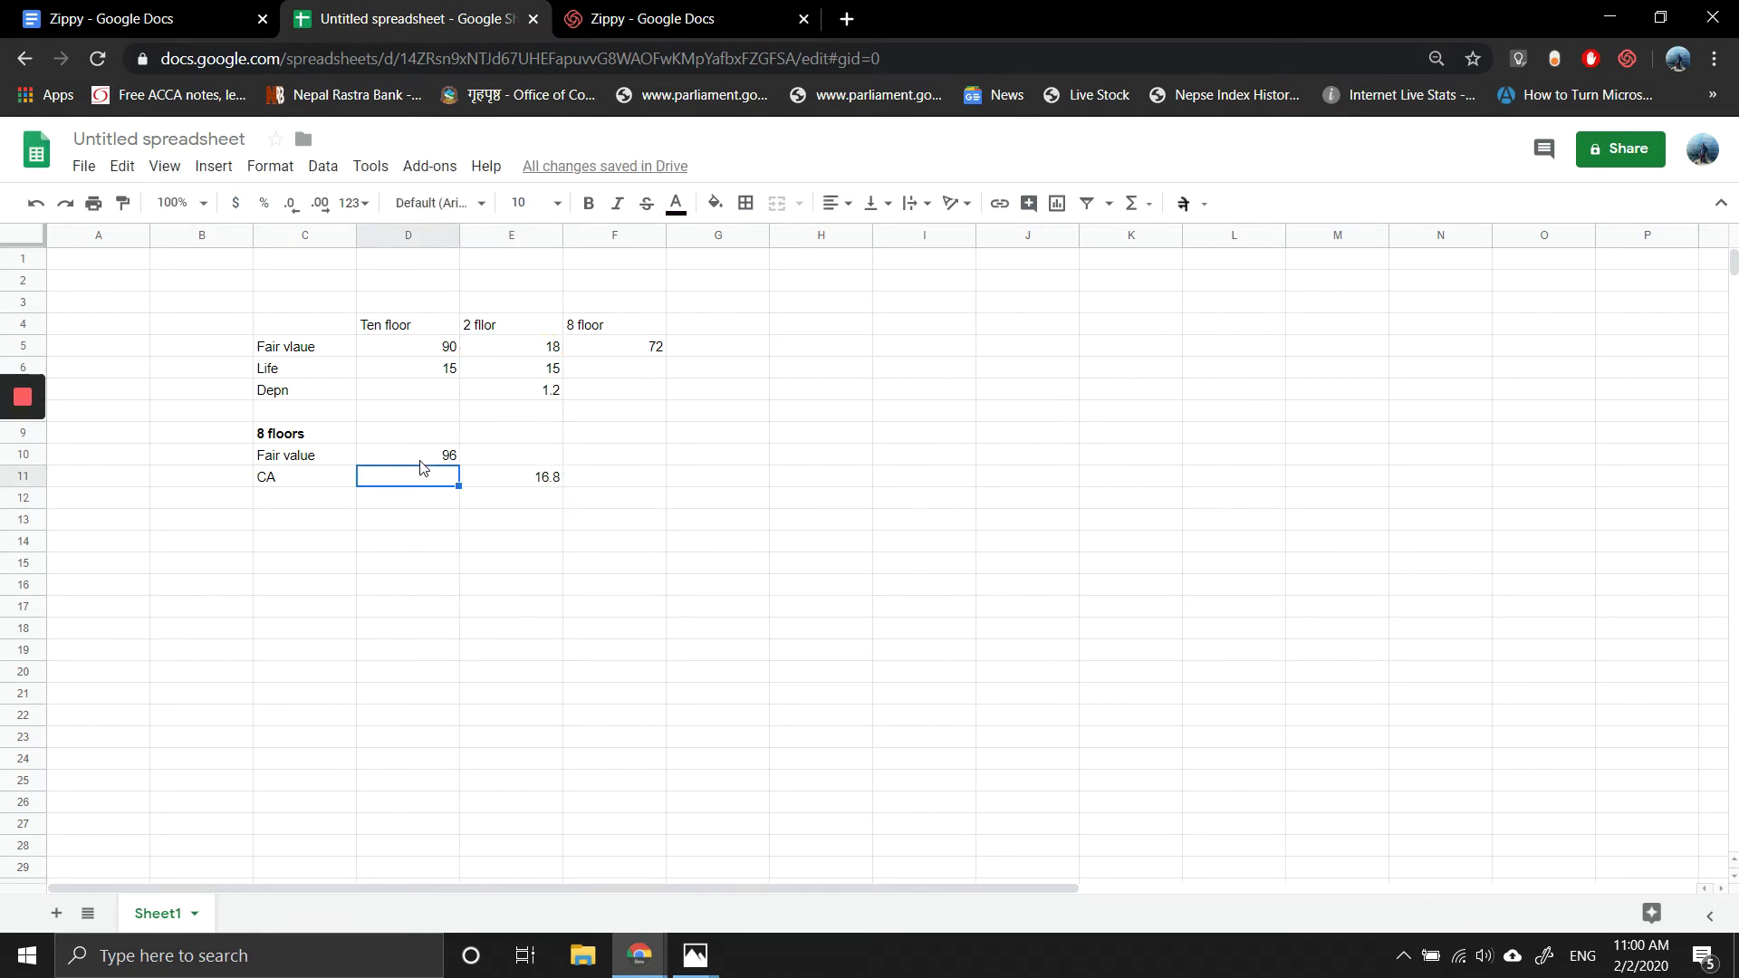
pyautogui.press('Right')
pyautogui.press('Right')
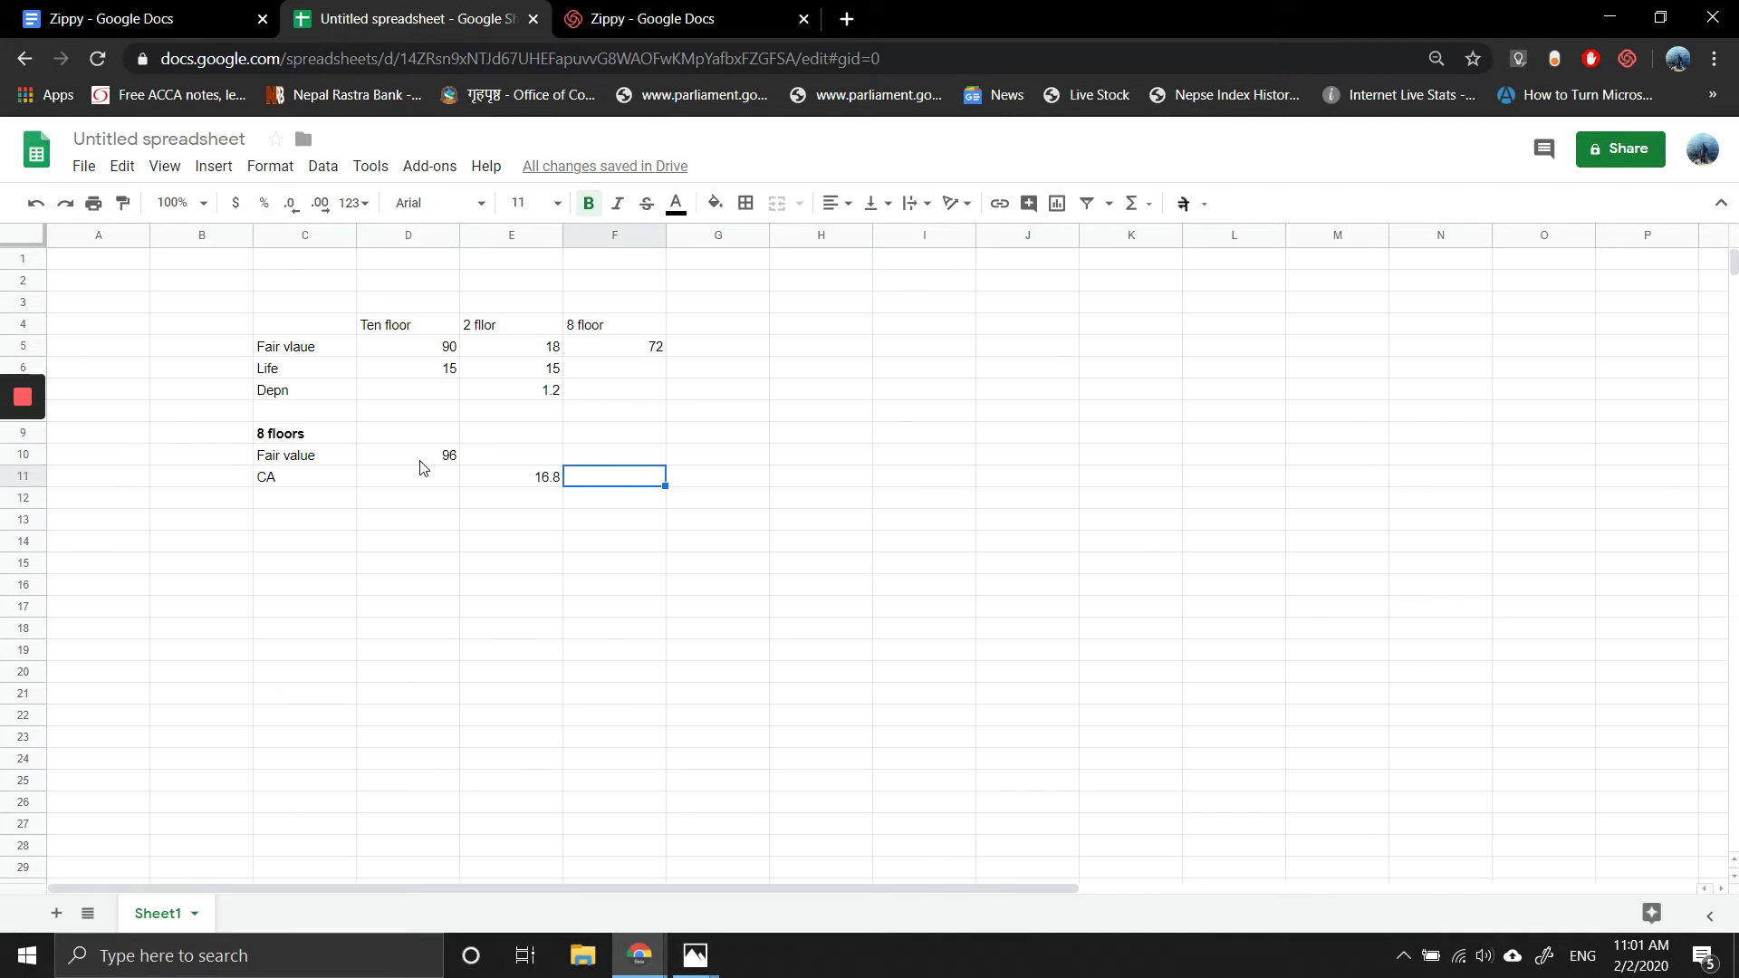
pyautogui.press('Up')
pyautogui.press('Left')
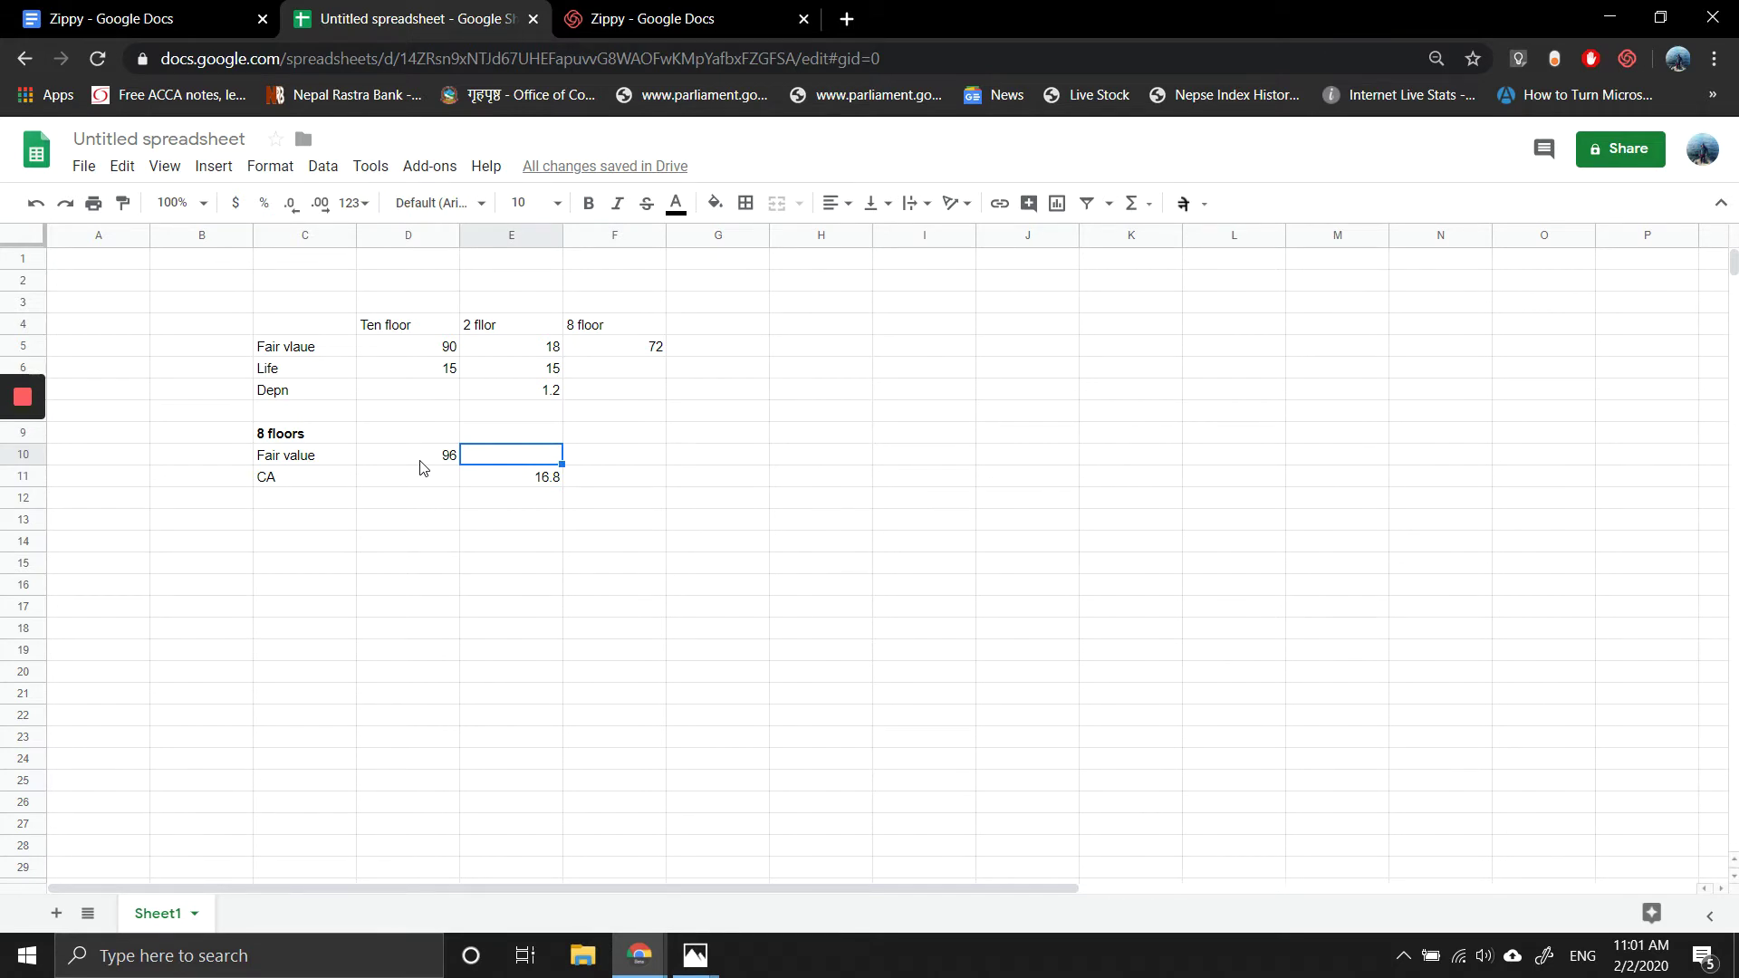
pyautogui.write('=')
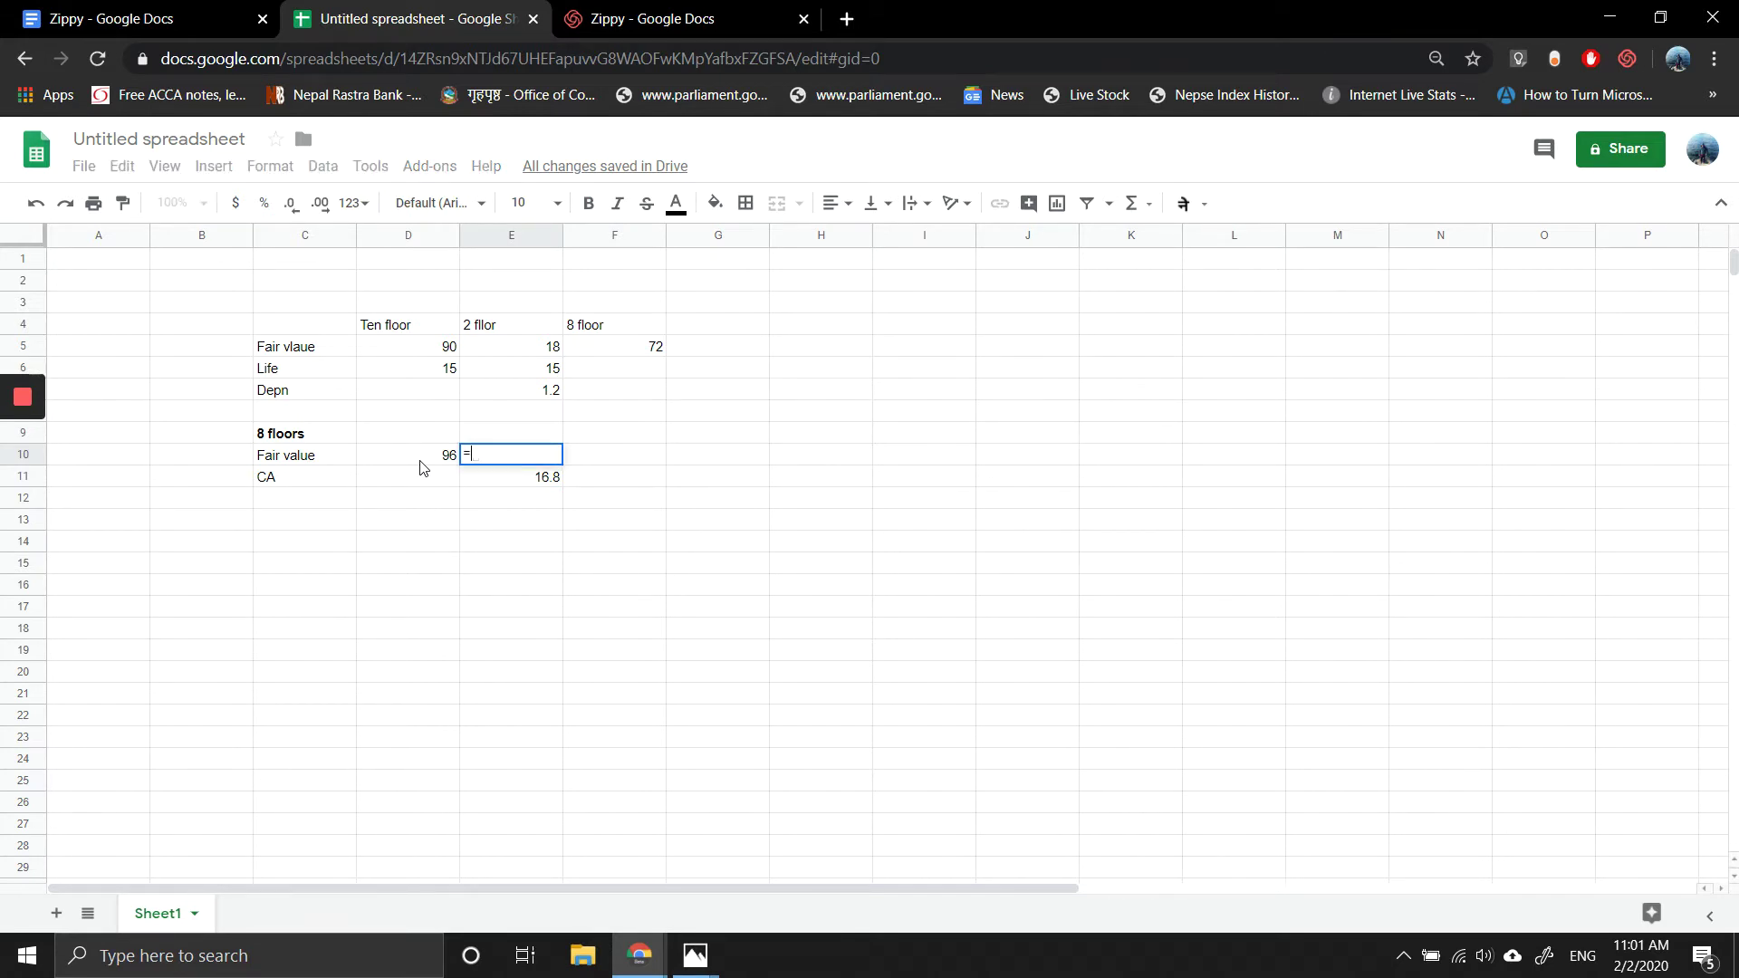
pyautogui.click(423, 468)
pyautogui.write('*2/10')
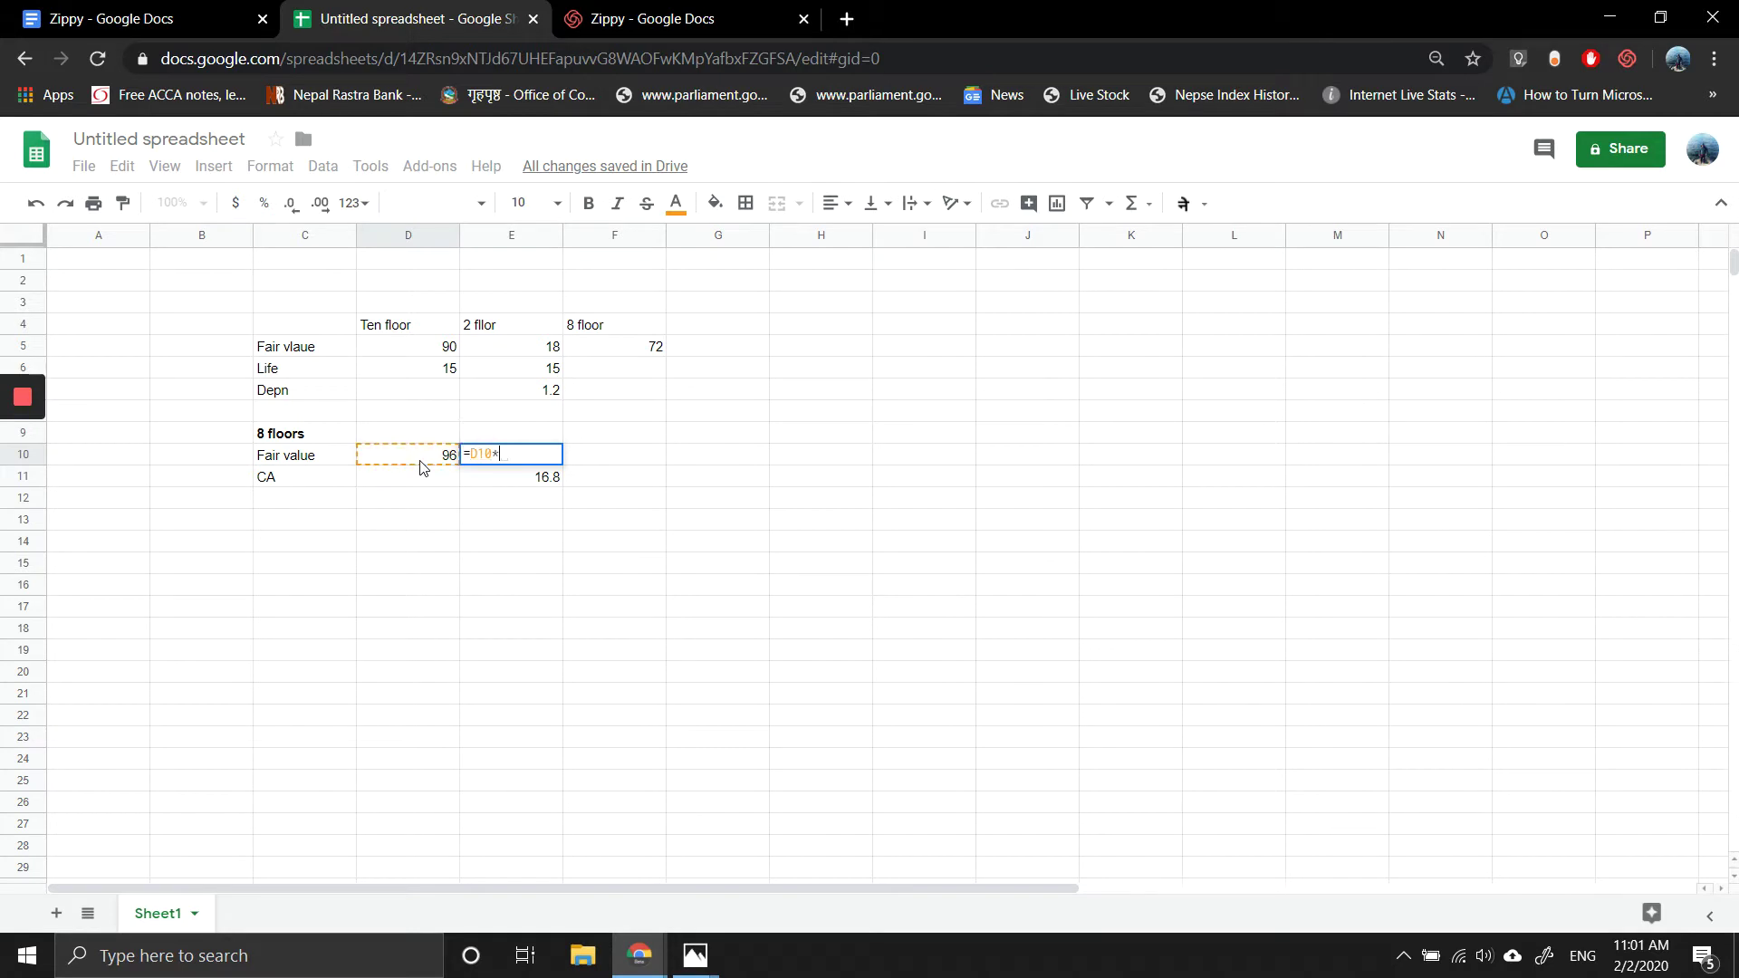
pyautogui.press('Return')
pyautogui.press('Up')
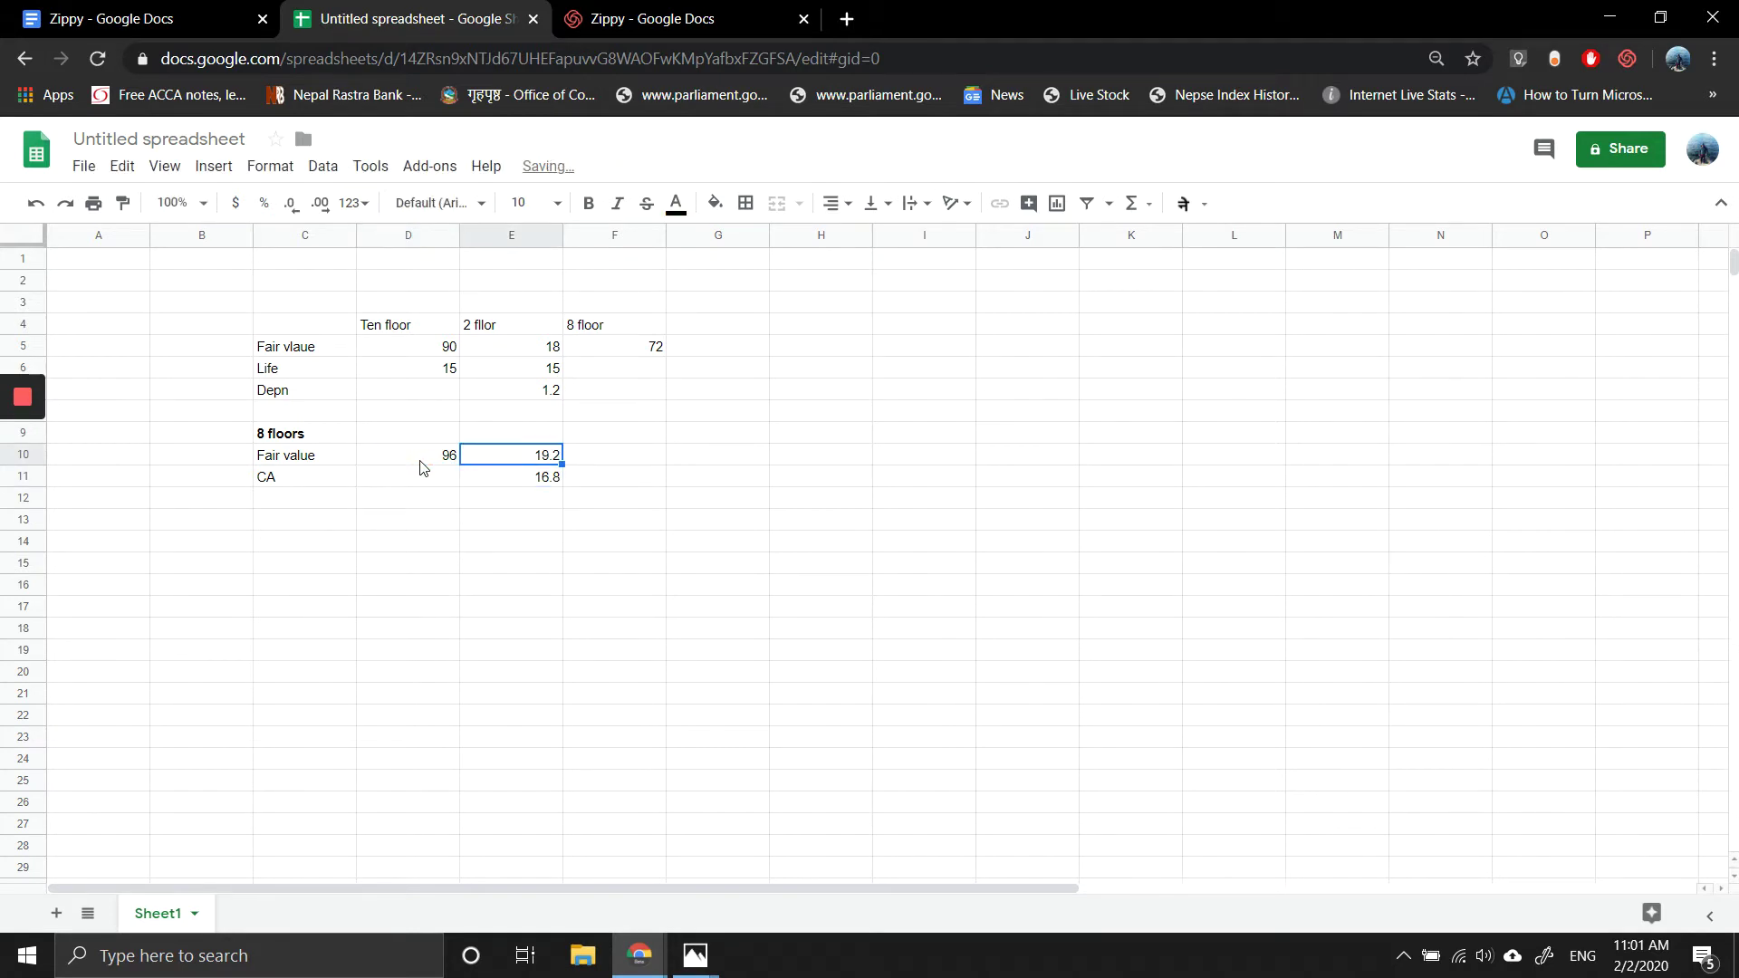
# Step: Calculate the eight-floor year-end fair value in F10 as =D10-E10
pyautogui.press('Right')
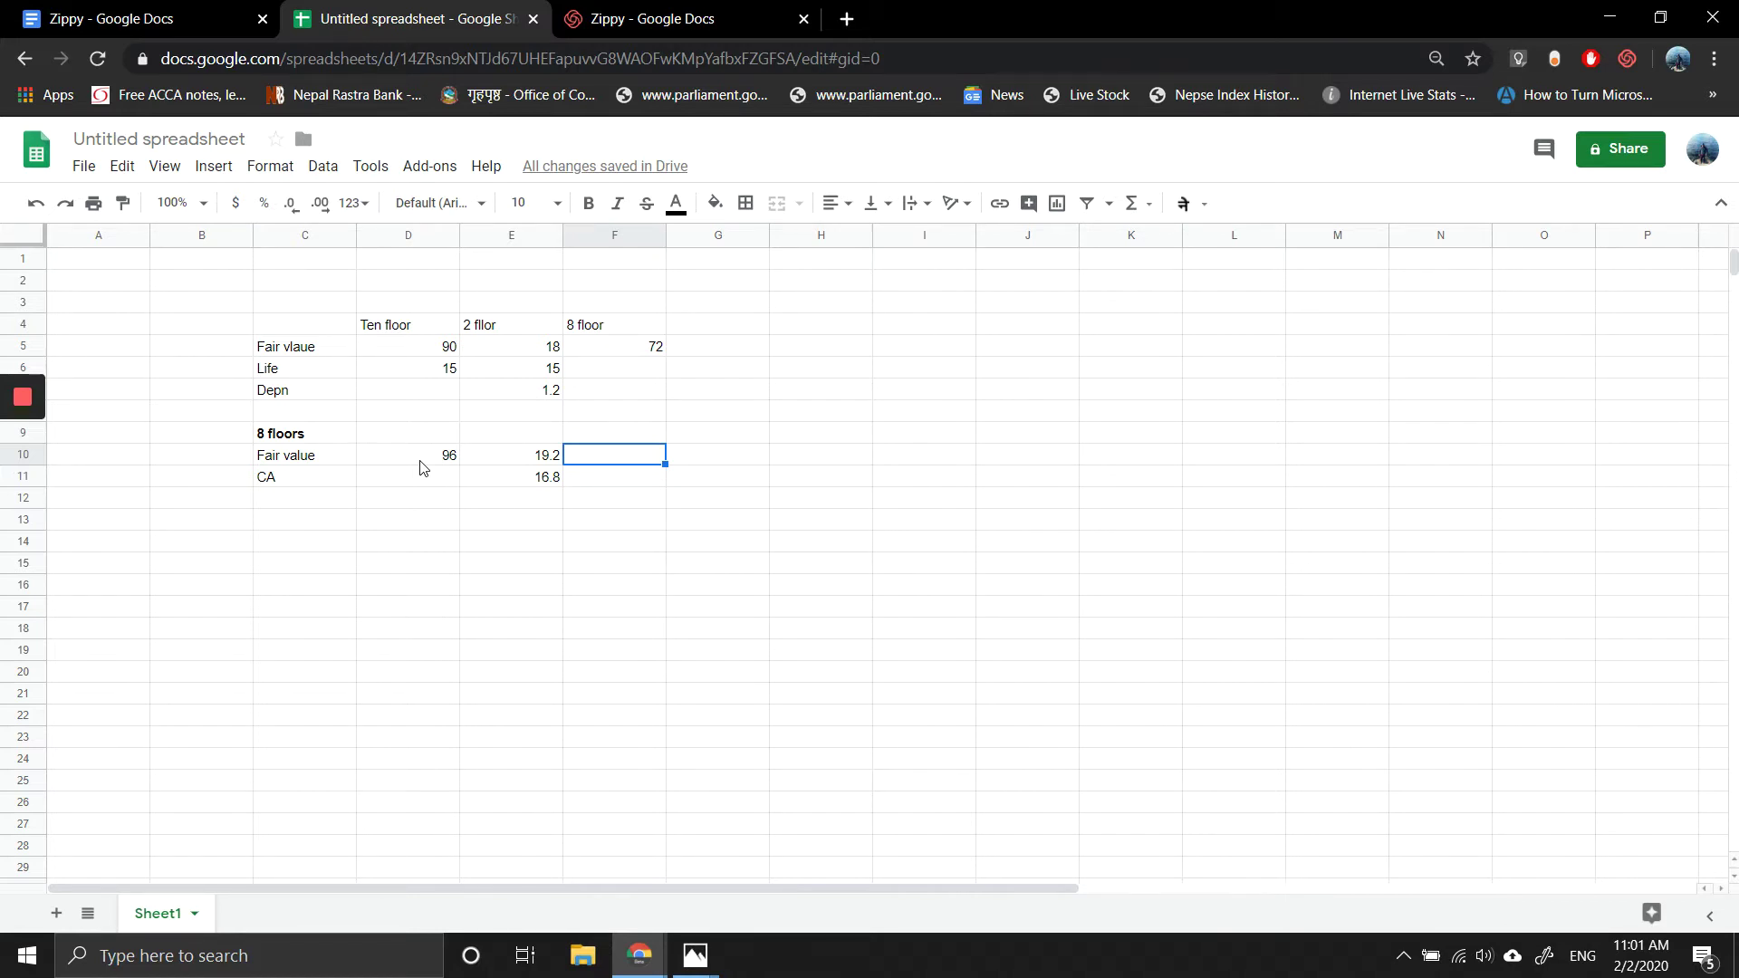
pyautogui.press('Left')
pyautogui.press('Up')
pyautogui.press('Right')
pyautogui.press('Down')
pyautogui.write('=')
pyautogui.click(420, 467)
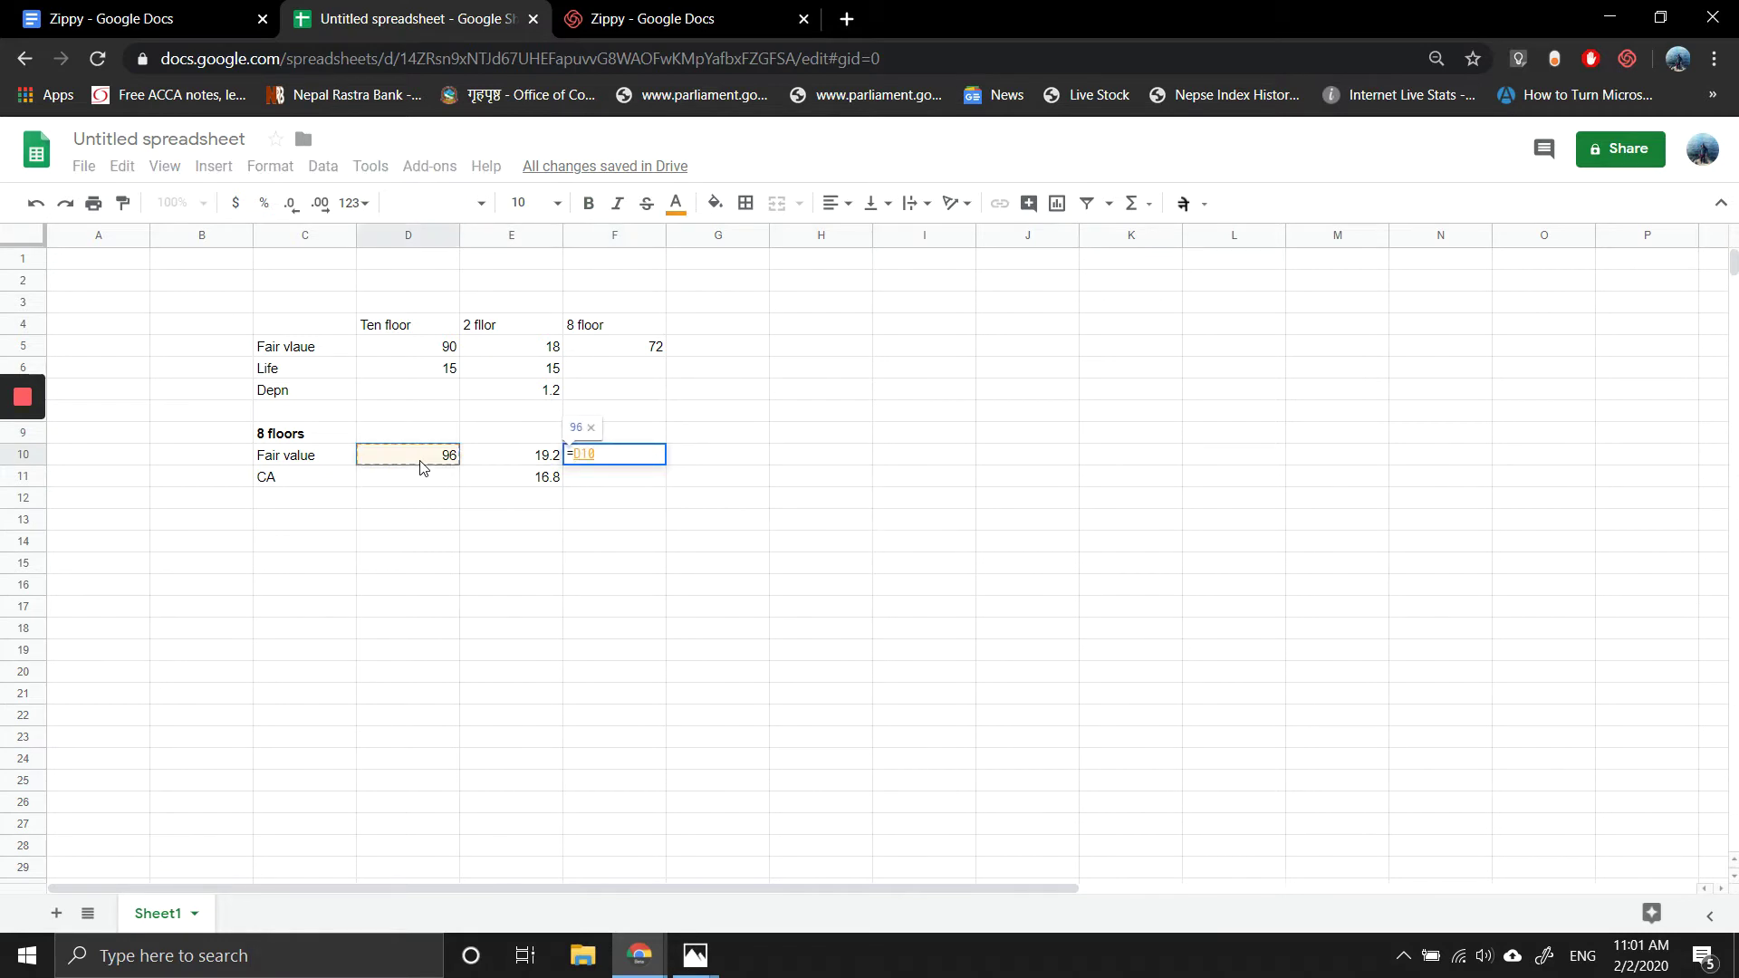
pyautogui.write('-')
pyautogui.press('Left')
pyautogui.press('Return')
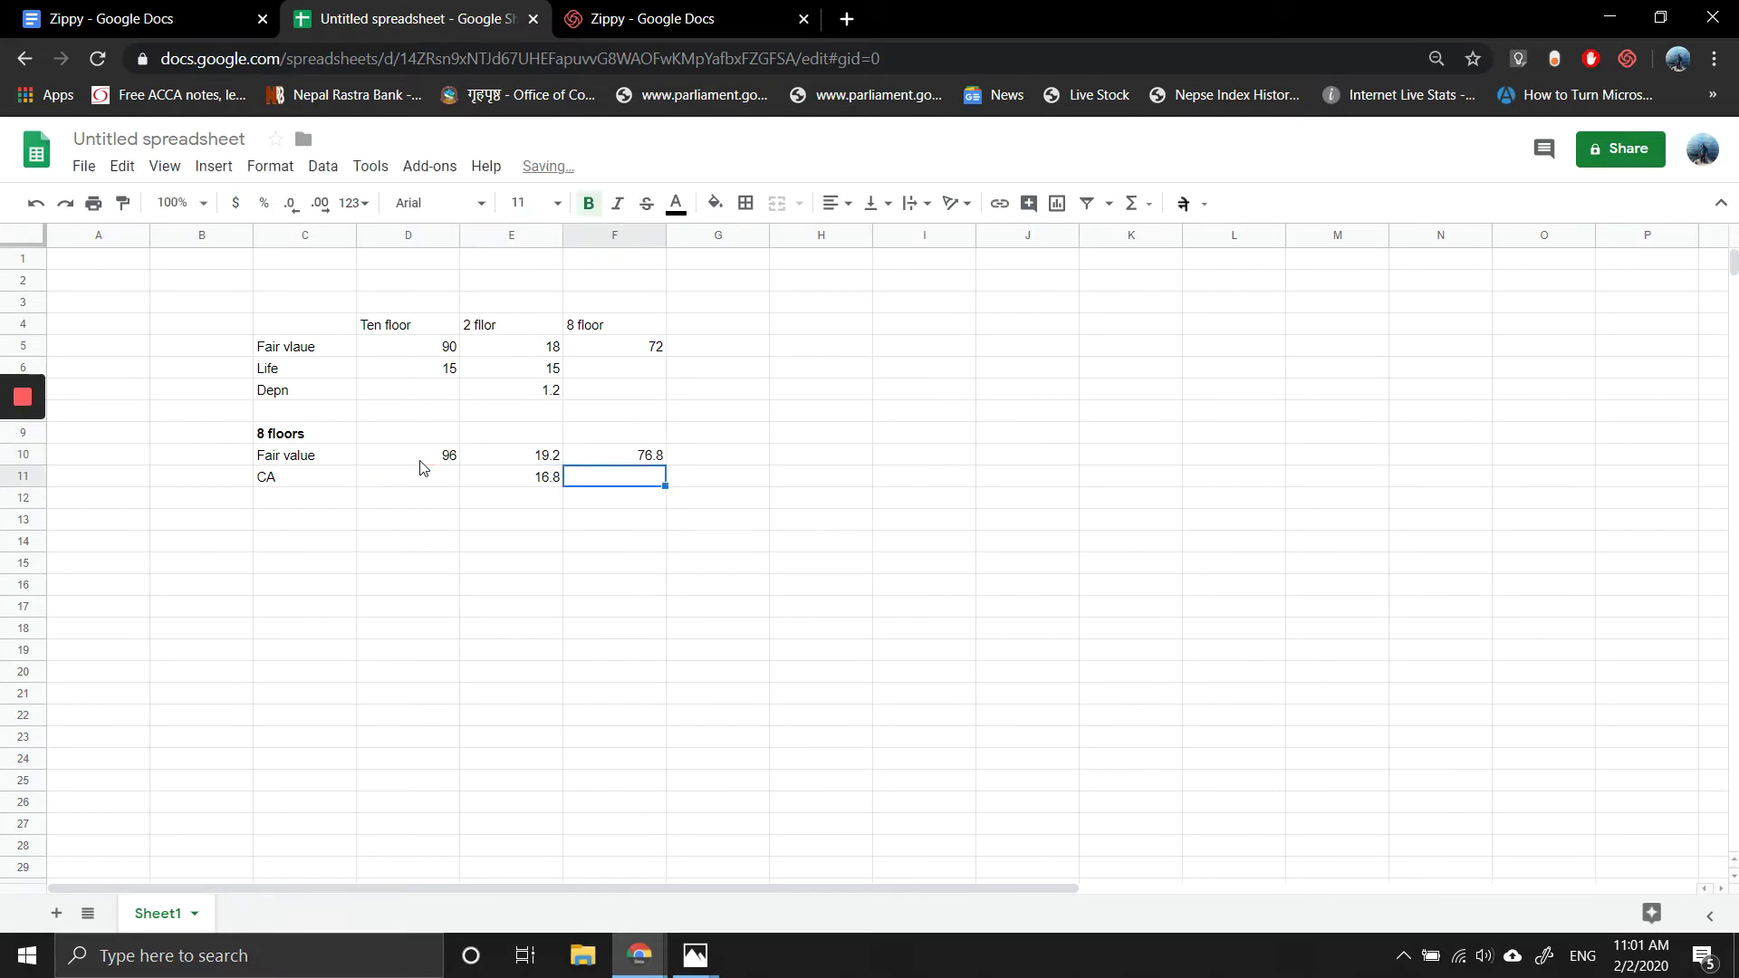
# Step: Calculate the eight-floor fair value increase in G10 as =F10-F5 and make it bold
pyautogui.press('Up')
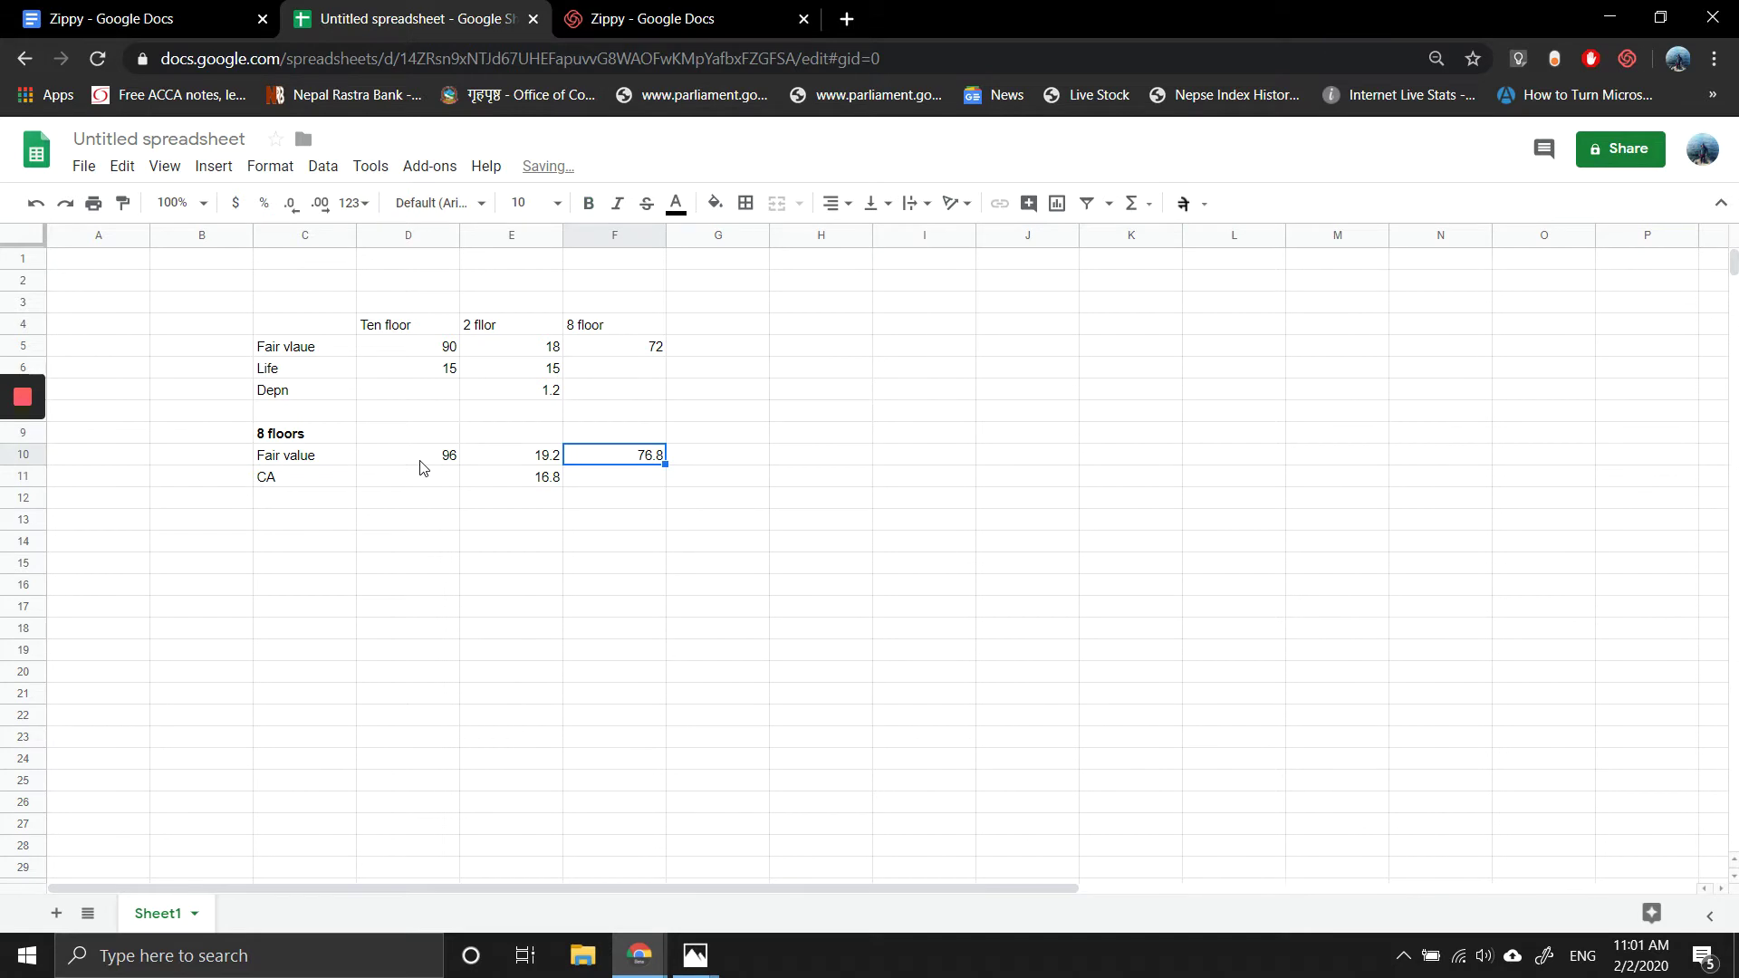
pyautogui.click(721, 453)
pyautogui.write('=F10')
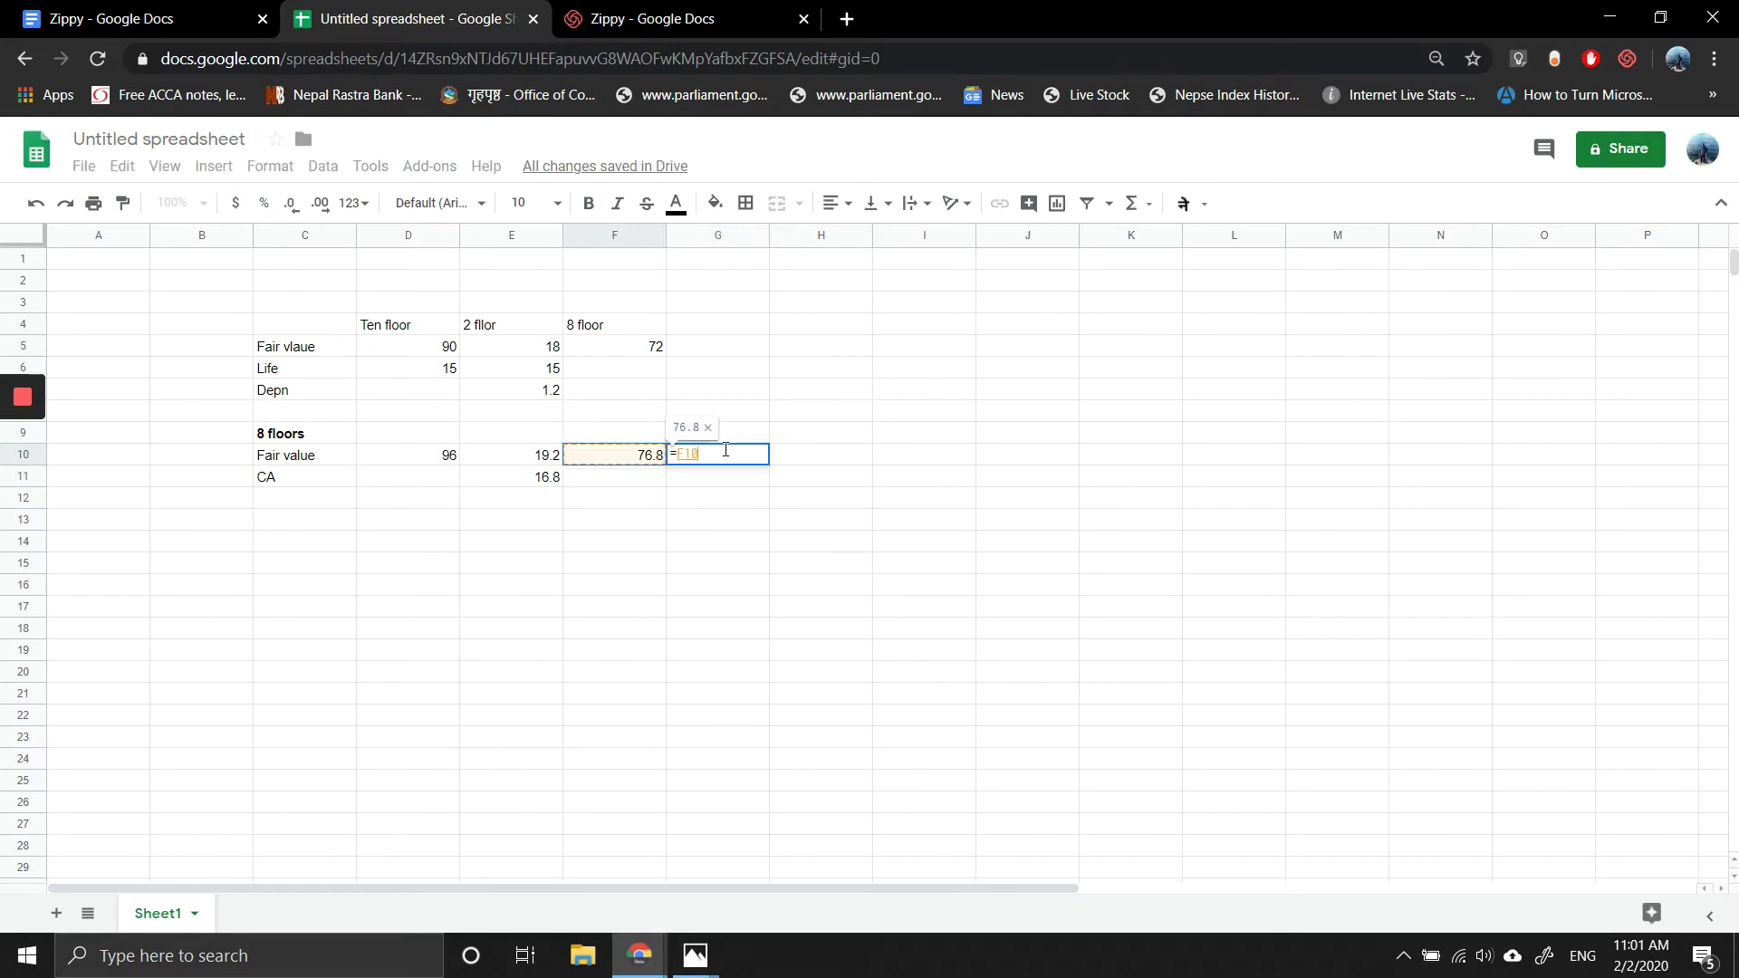
pyautogui.write('-')
pyautogui.press('Up')
pyautogui.press('Up')
pyautogui.press('Up')
pyautogui.press('Up')
pyautogui.press('Up')
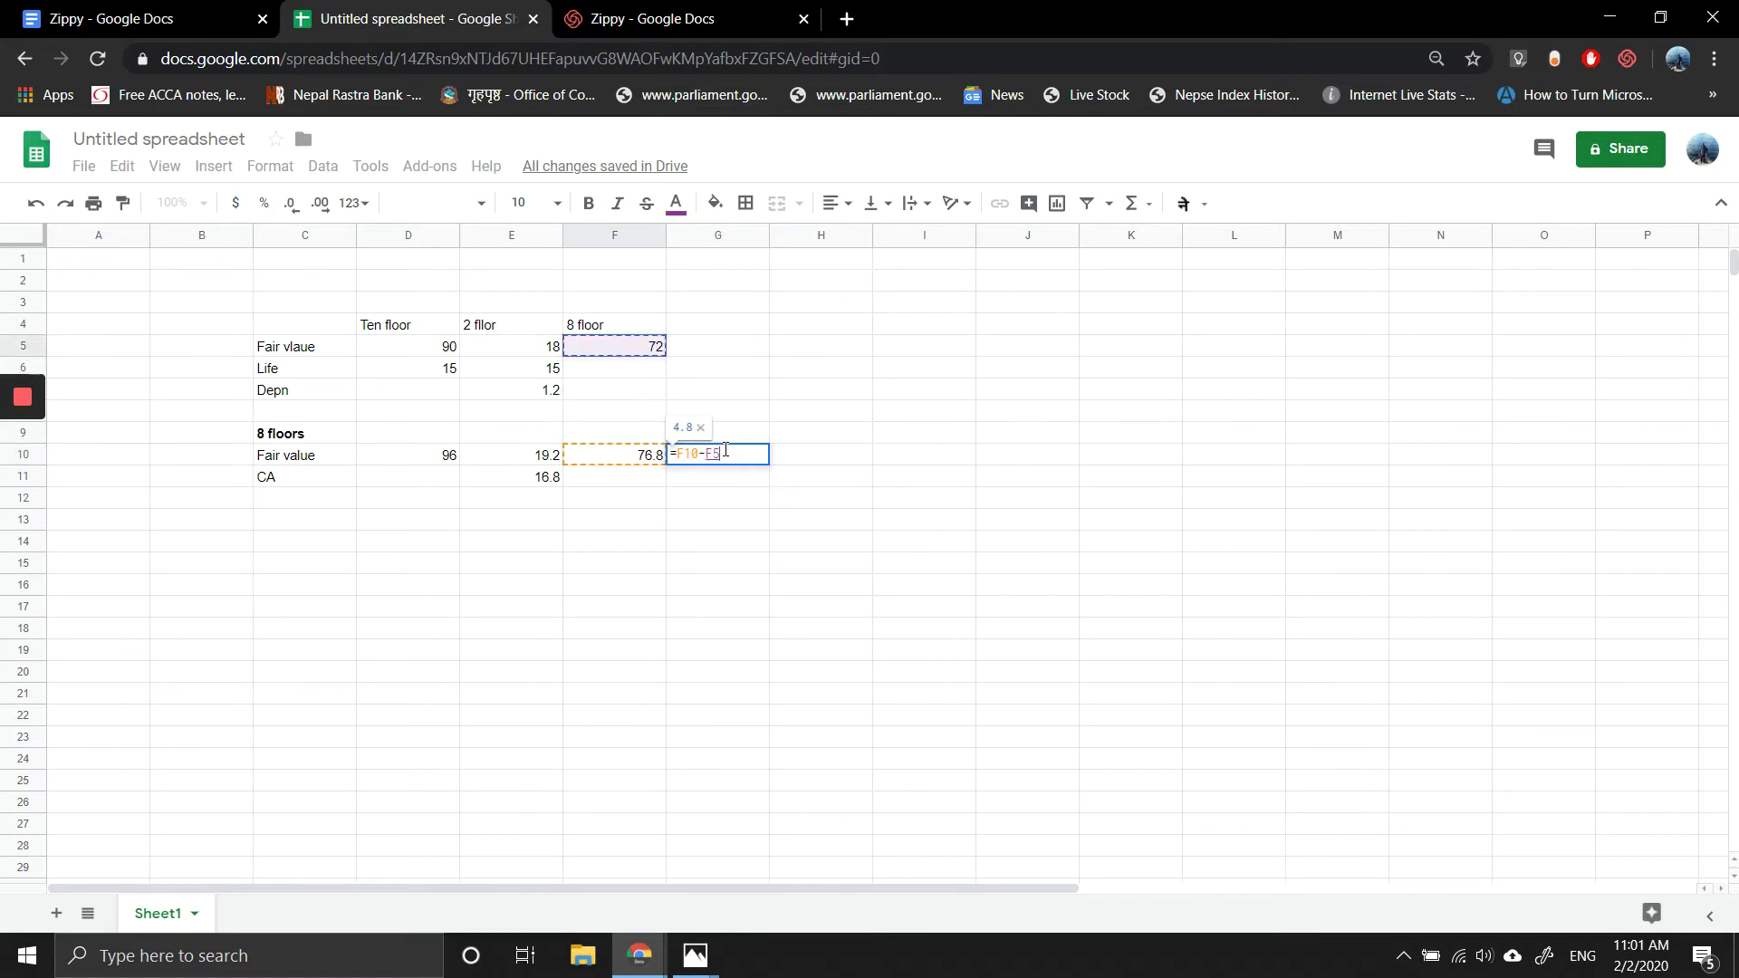
pyautogui.press('Return')
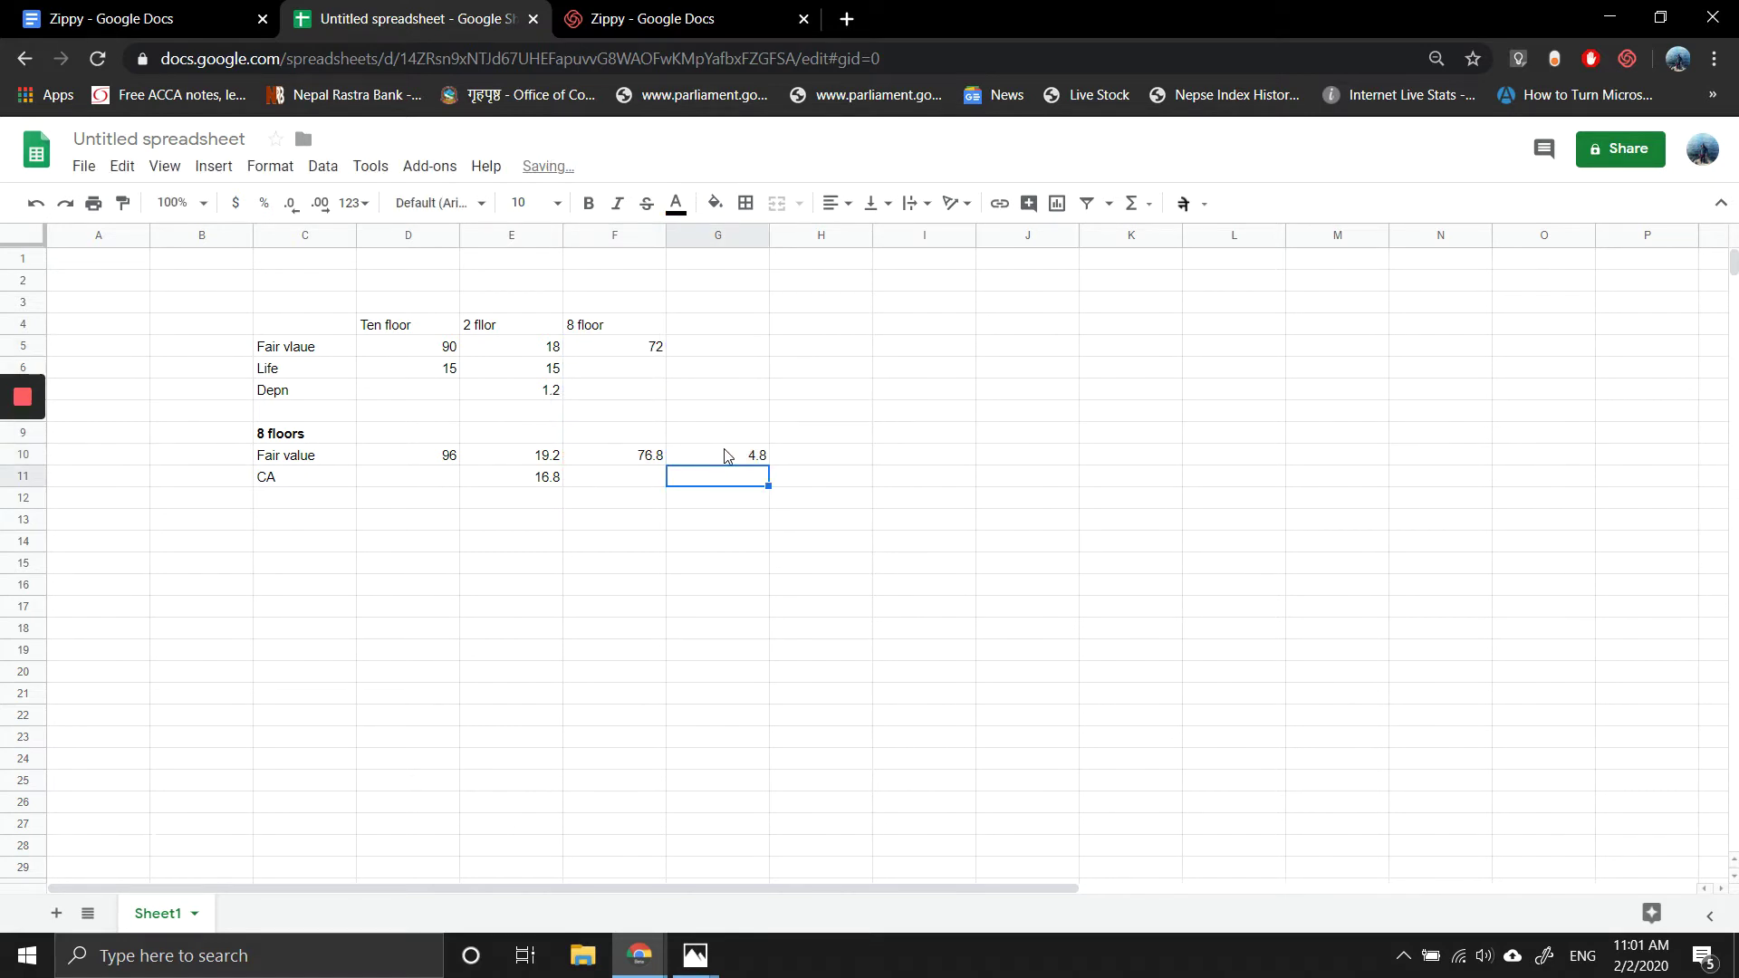
pyautogui.click(732, 463)
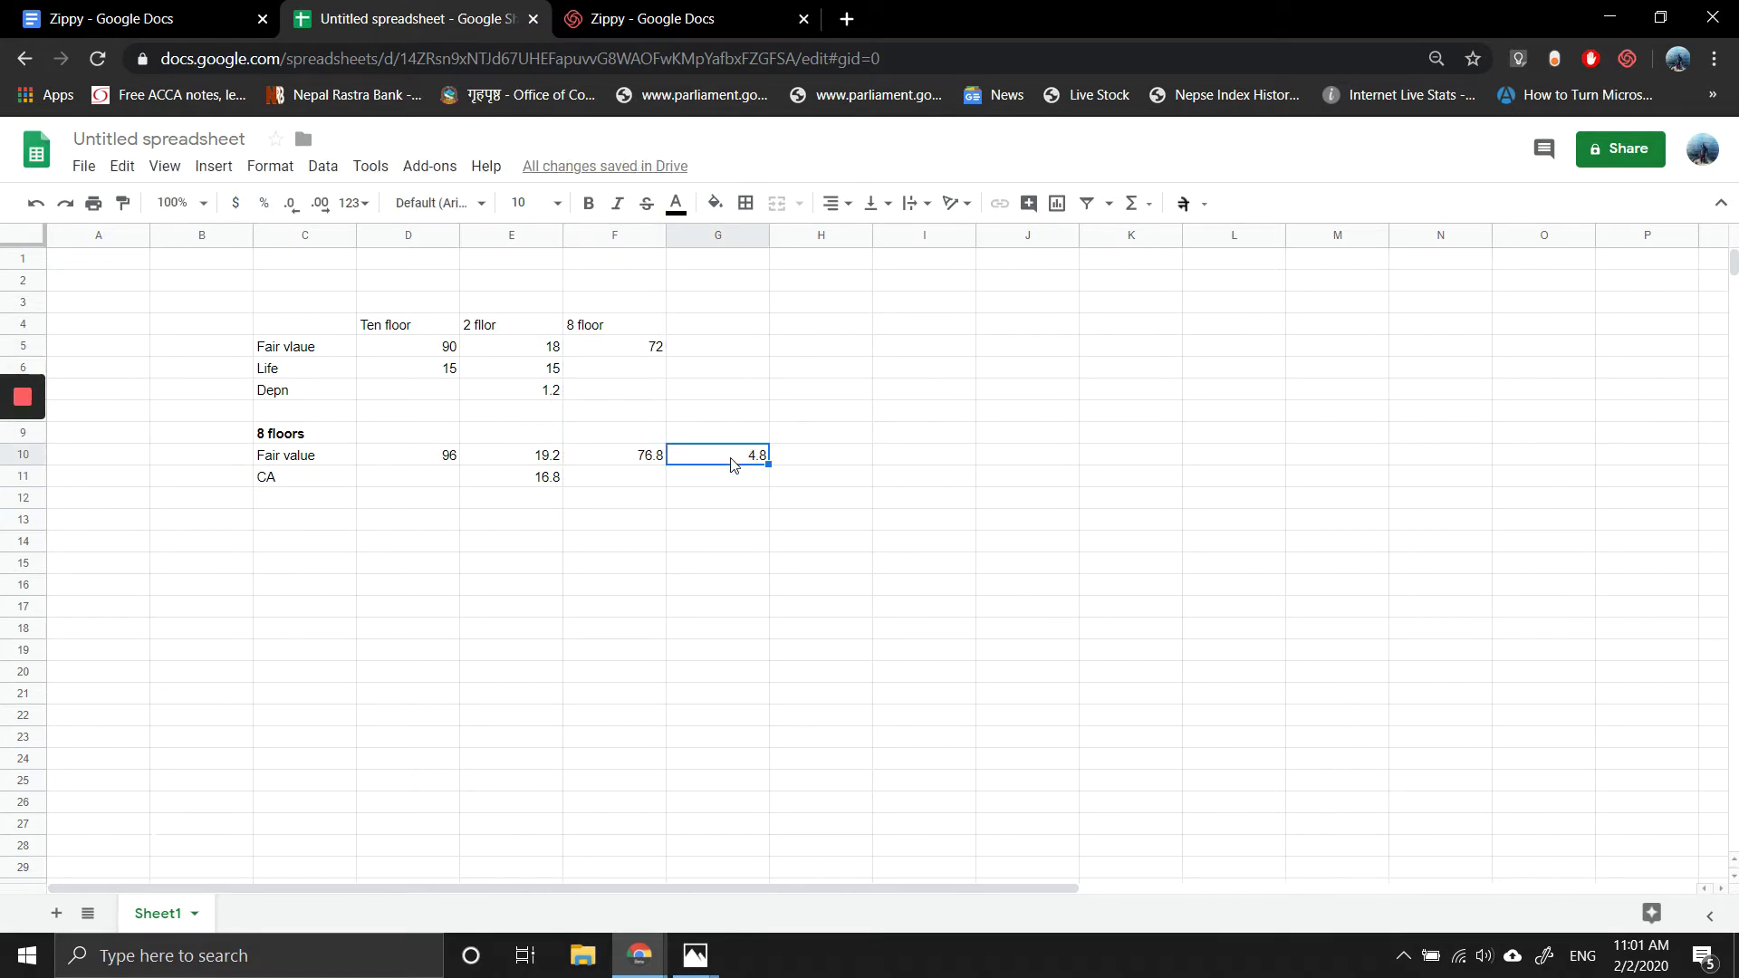
pyautogui.hotkey('ctrl', 'b')
# Step: Calculate the two-floor difference between fair value and carrying amount in E13 as =E10-E11 and make it bold
pyautogui.click(554, 524)
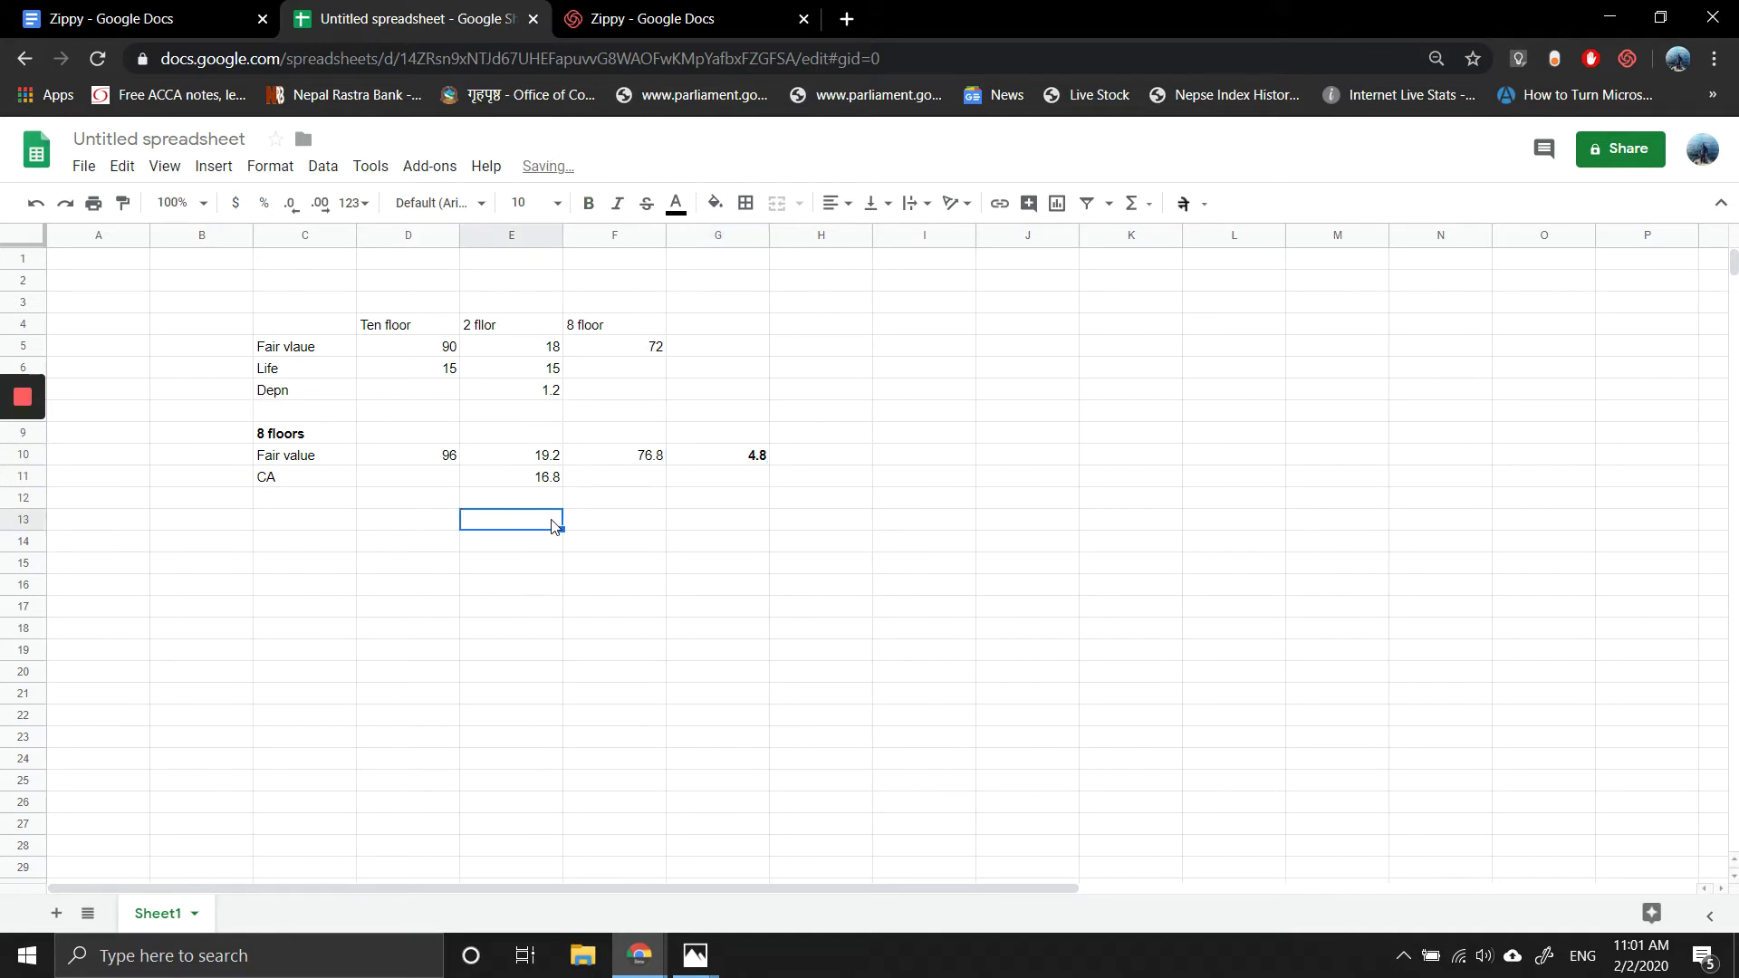
pyautogui.write('=')
pyautogui.press('Up')
pyautogui.press('Up')
pyautogui.press('Up')
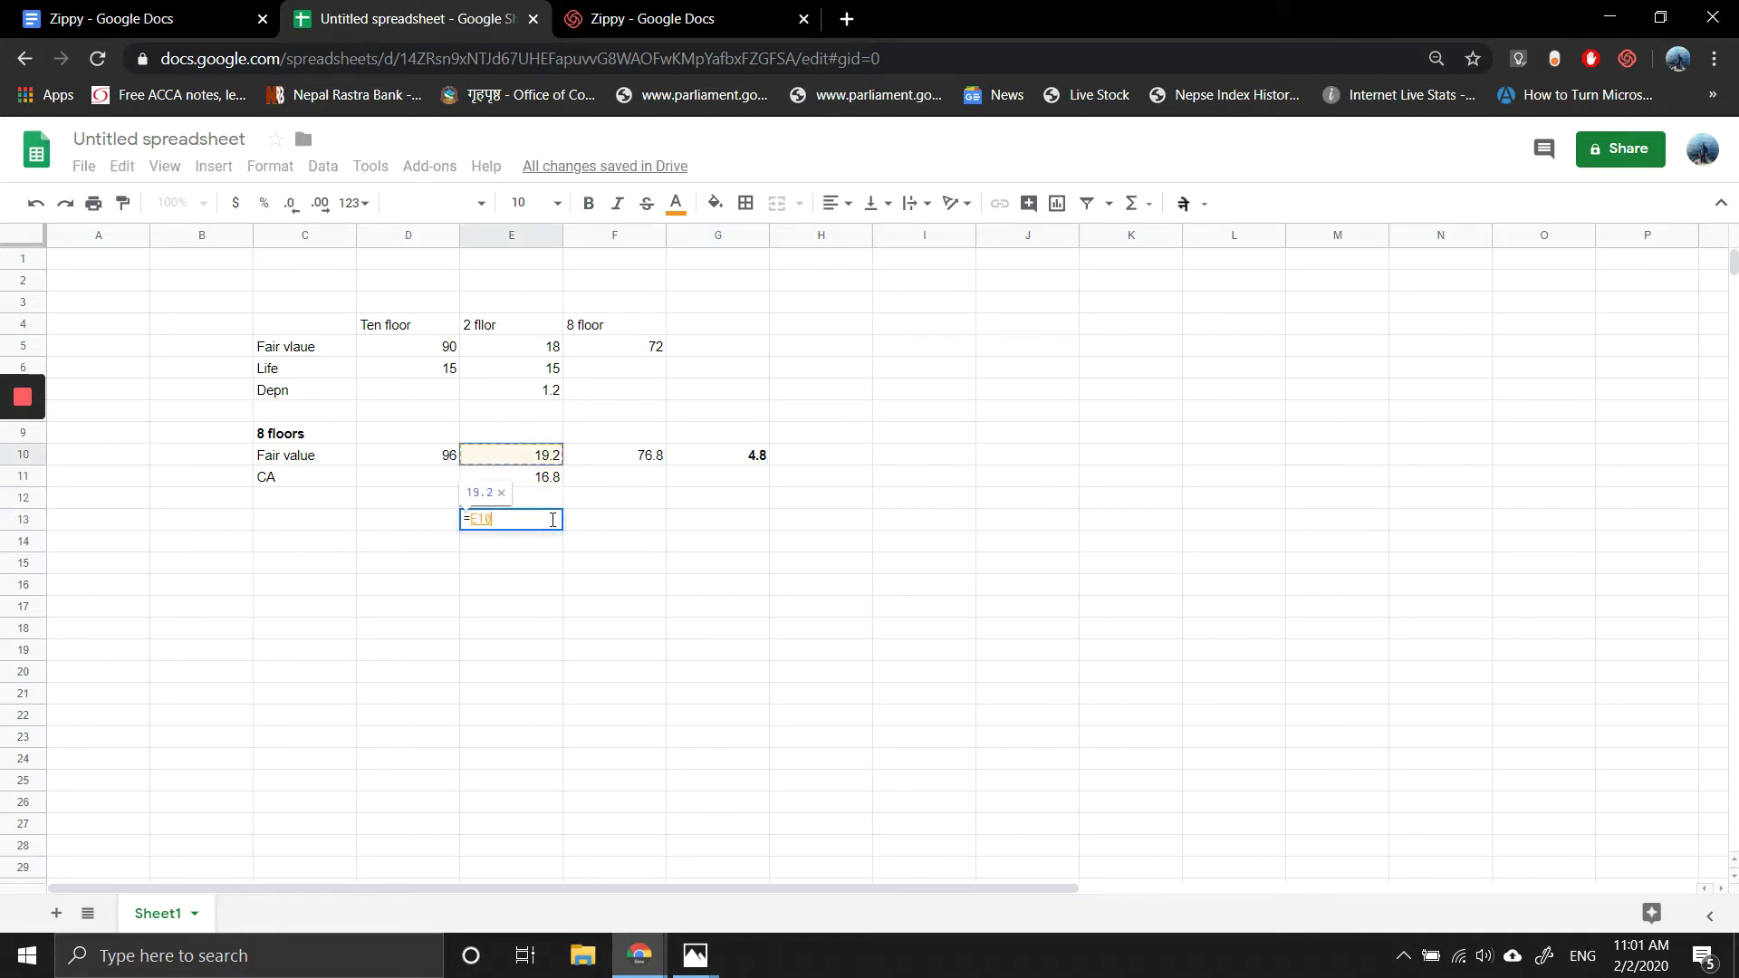
pyautogui.write('-')
pyautogui.press('Up')
pyautogui.press('Up')
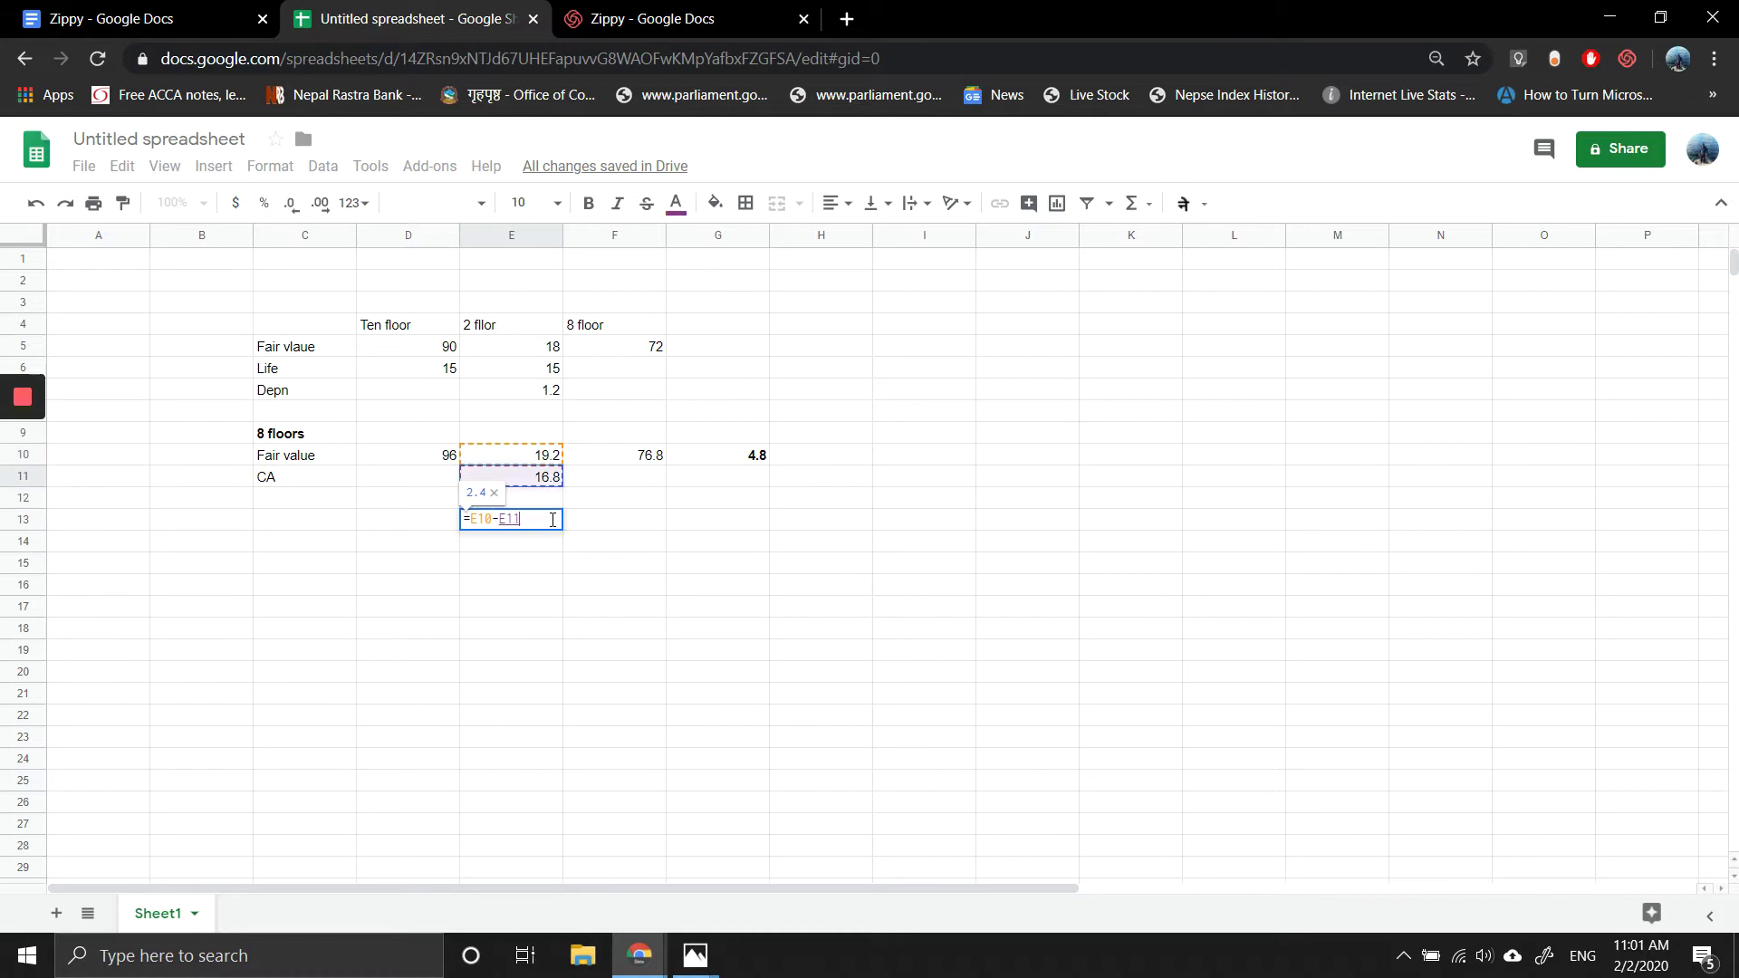
pyautogui.press('Return')
pyautogui.click(555, 523)
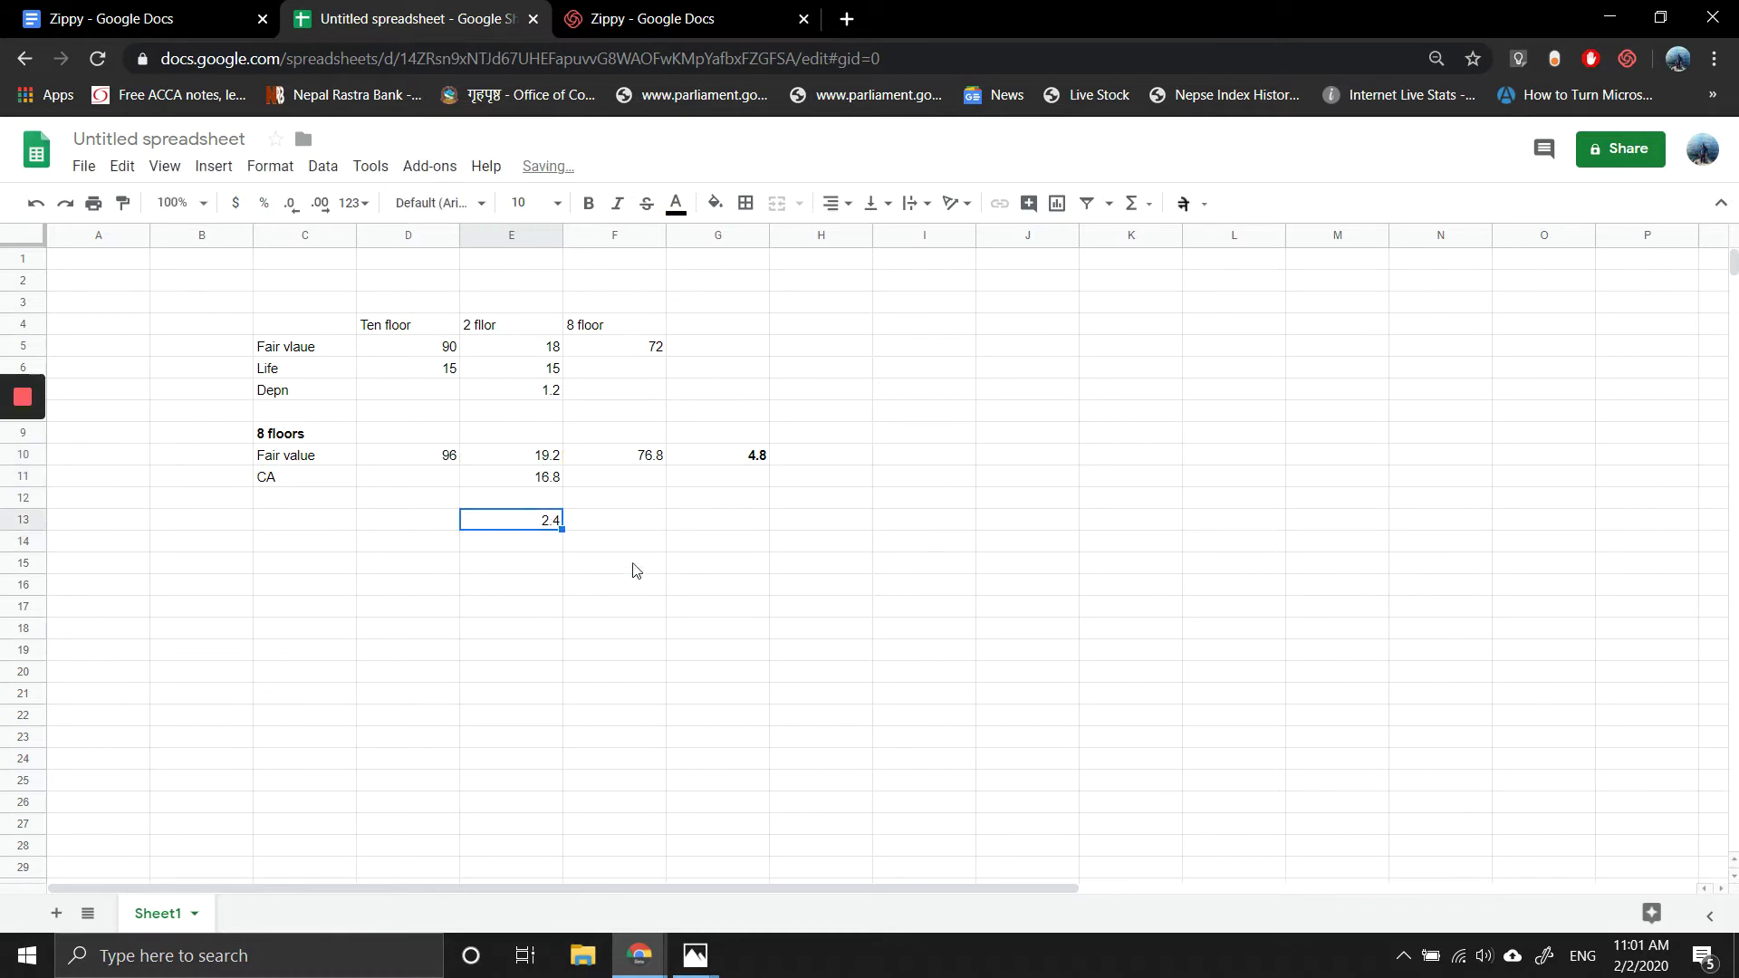
pyautogui.hotkey('ctrl', 'b')
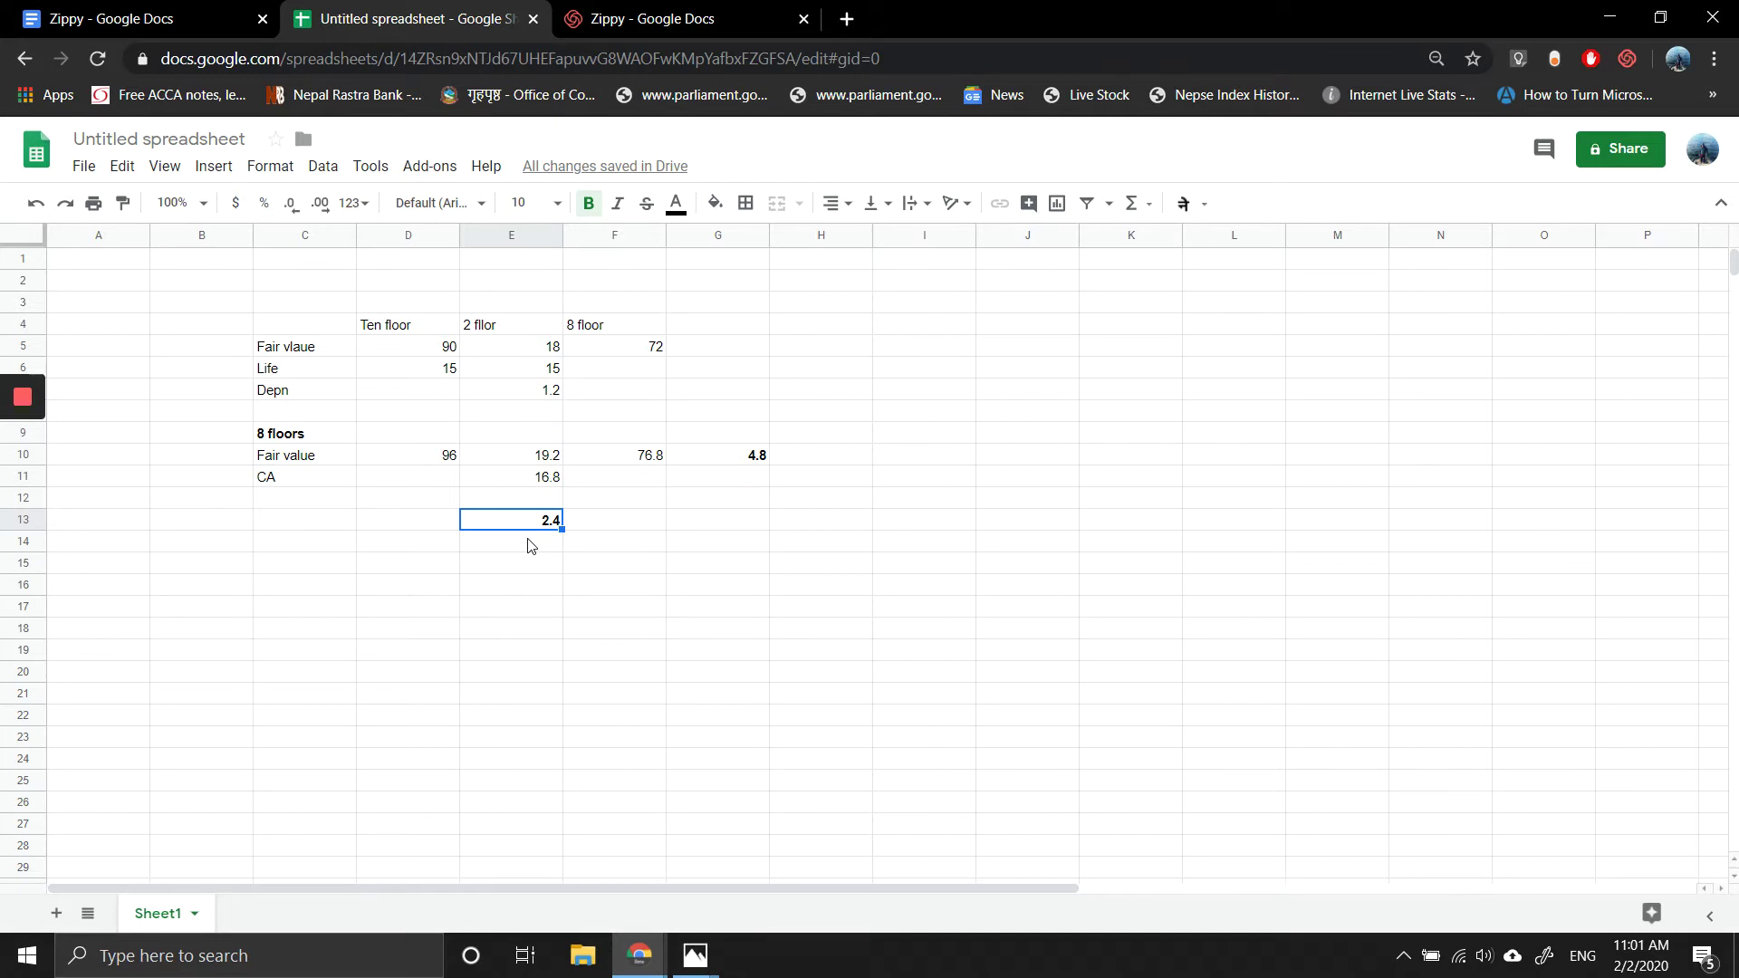
# Step: Switch to the Zippy document and extend the "As" line under "Ten floor office:" with "per IAS 40 Investment property"
pyautogui.hotkey('ctrl', 'shift', 'Tab')
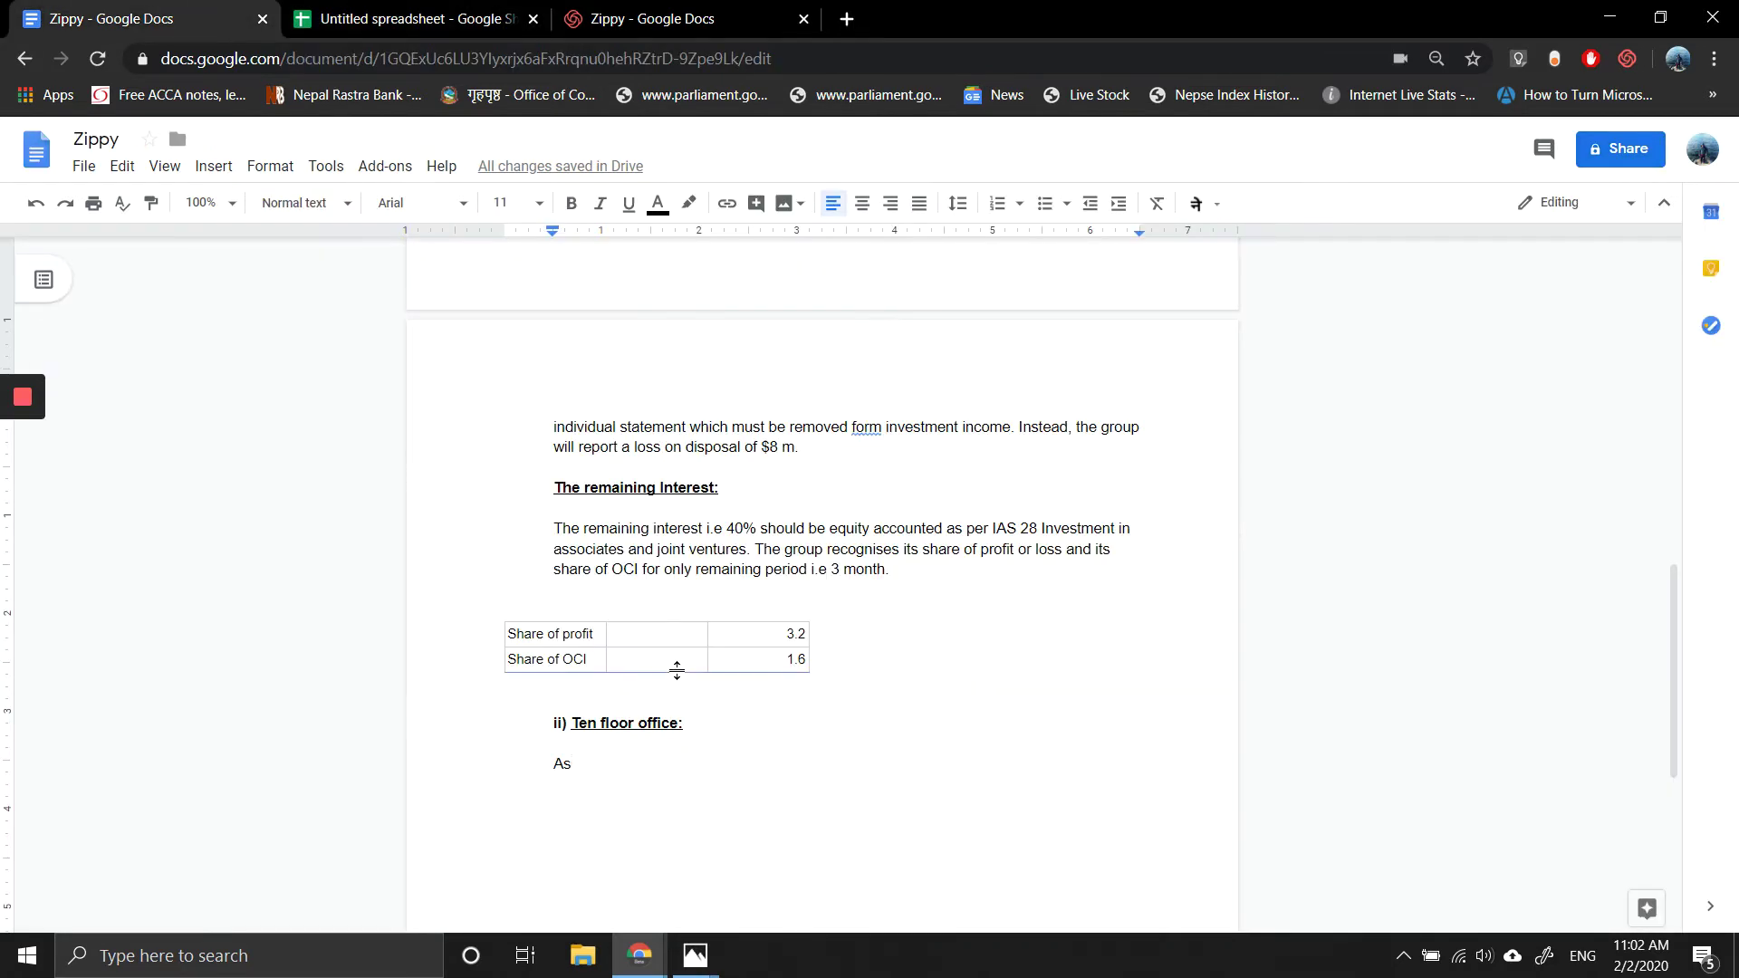
pyautogui.click(676, 670)
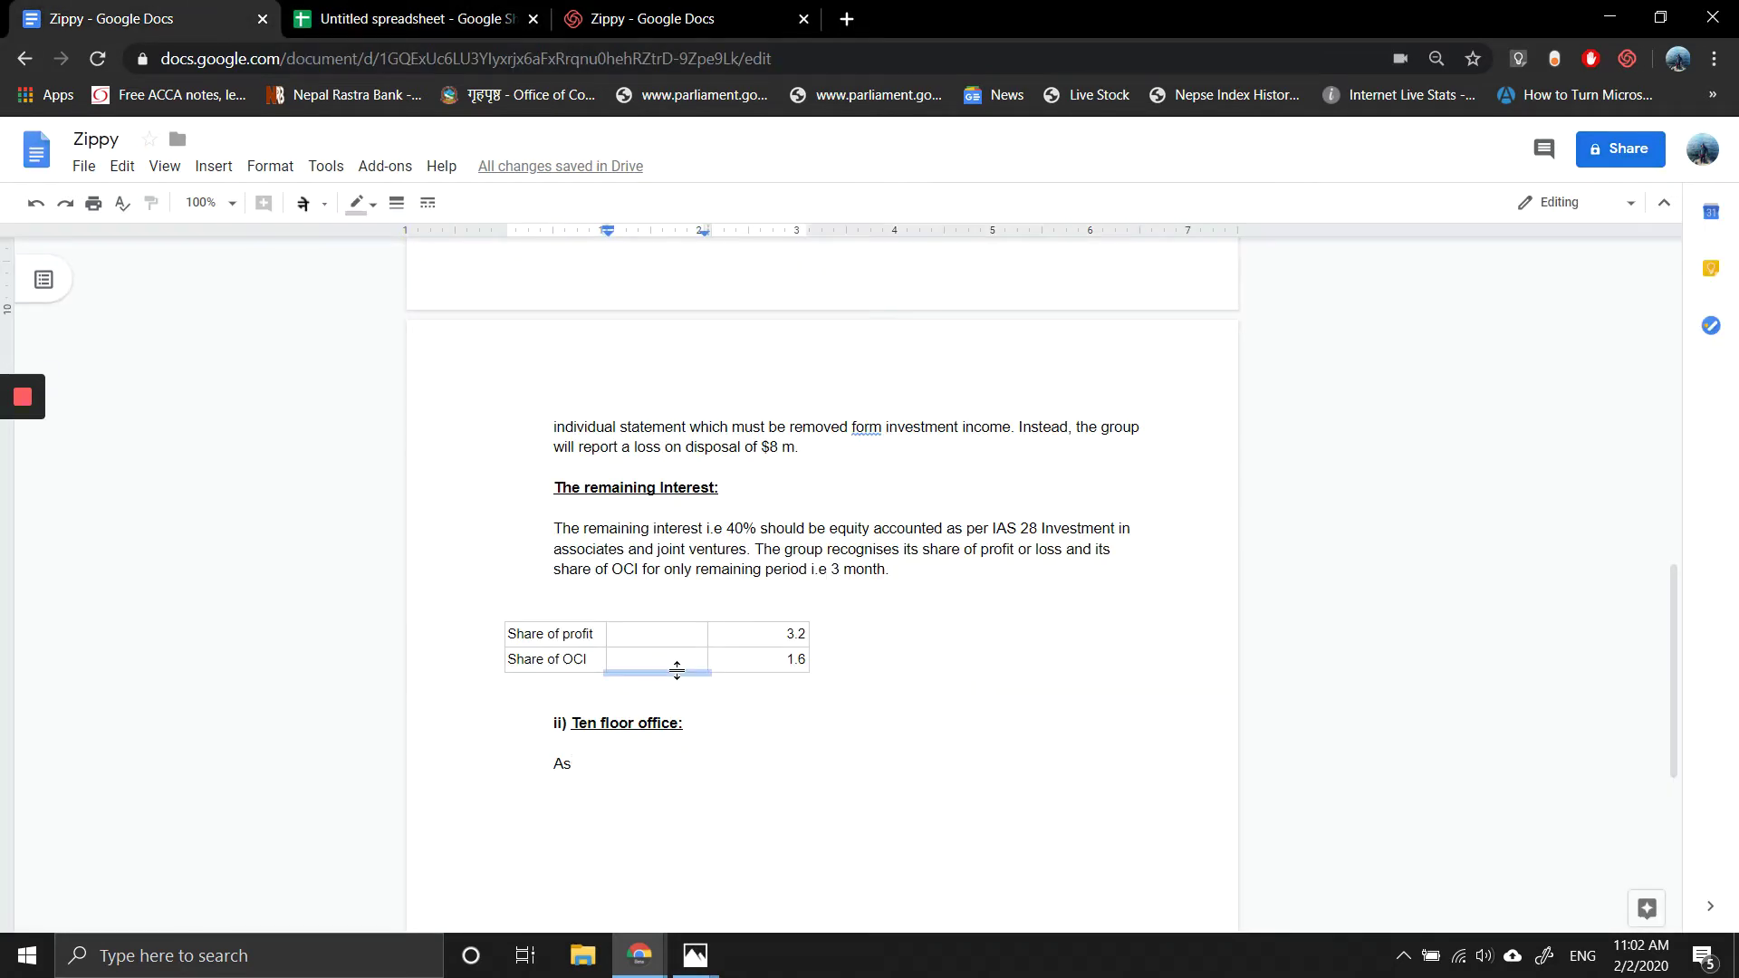
pyautogui.click(593, 775)
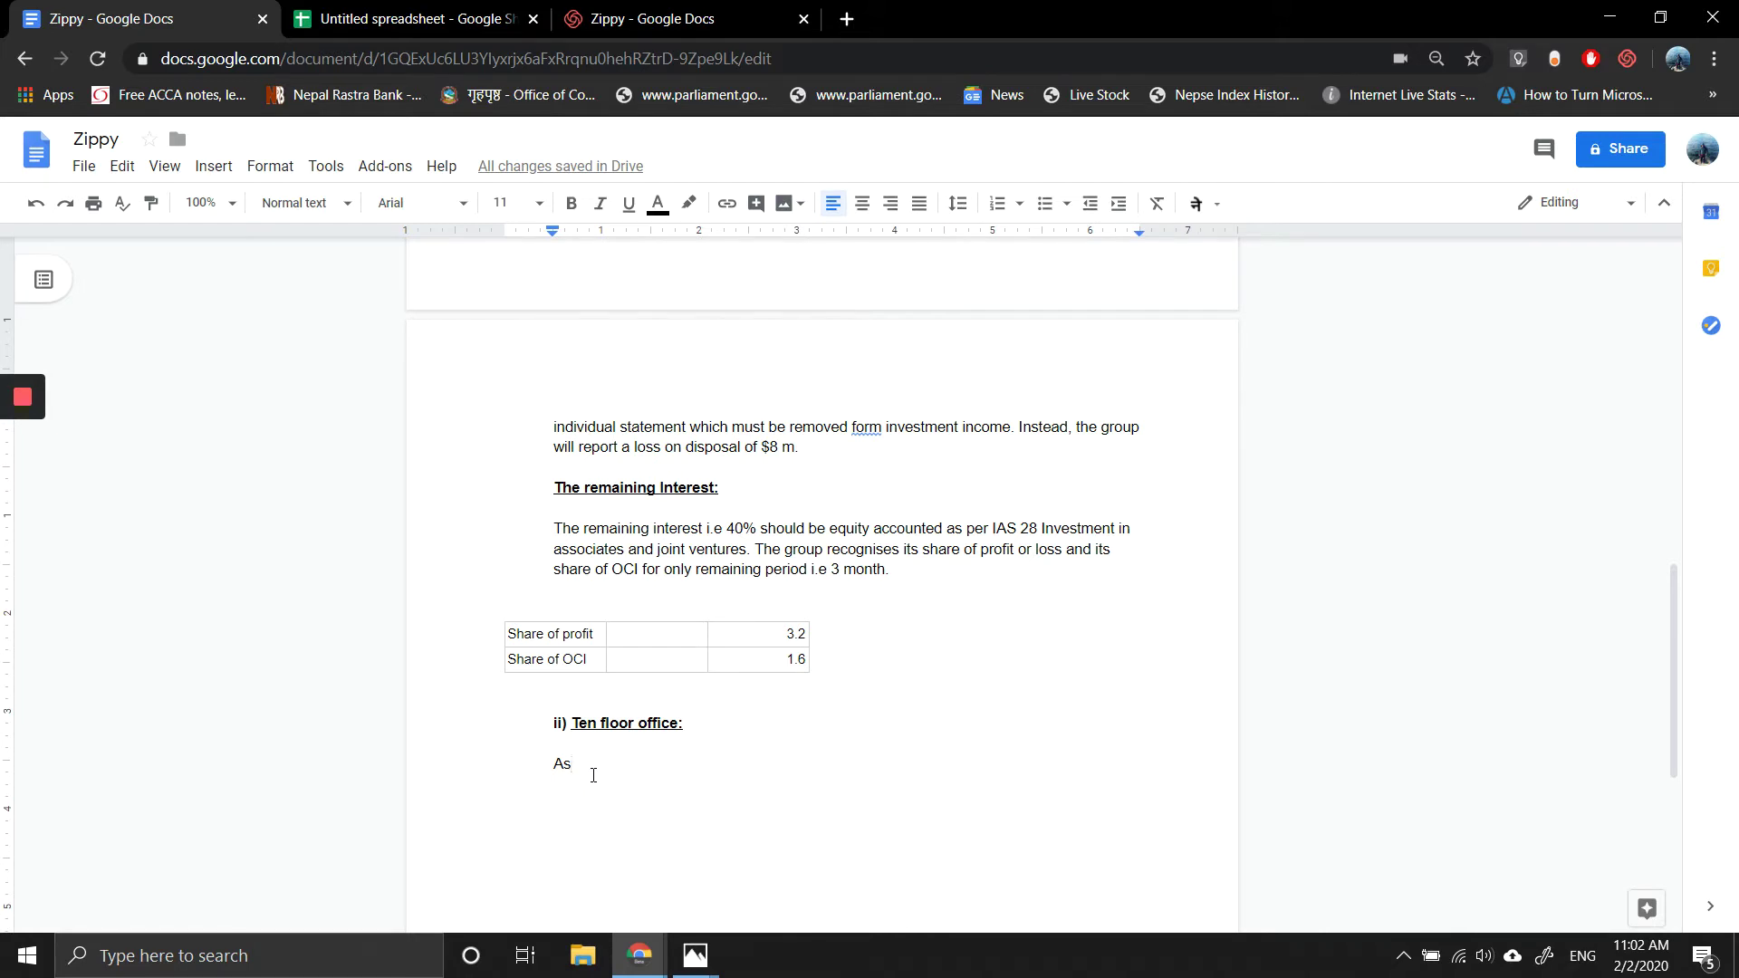
pyautogui.write('per ')
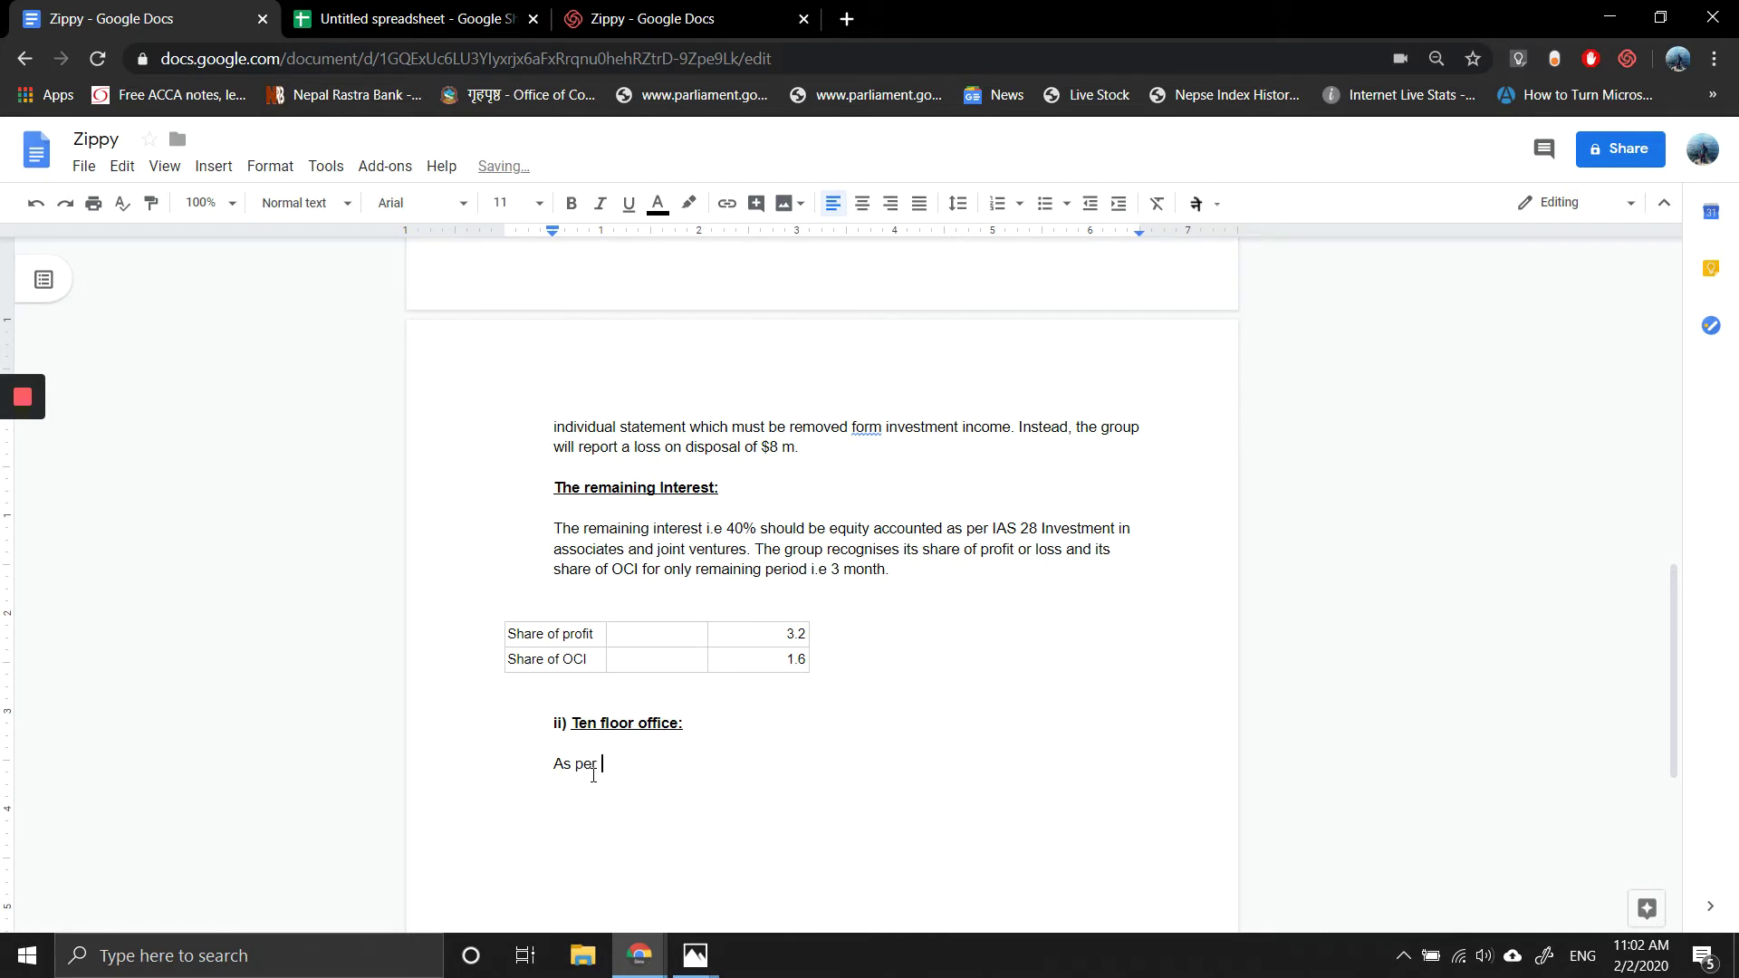
pyautogui.write('IAS 40 Investment property an')
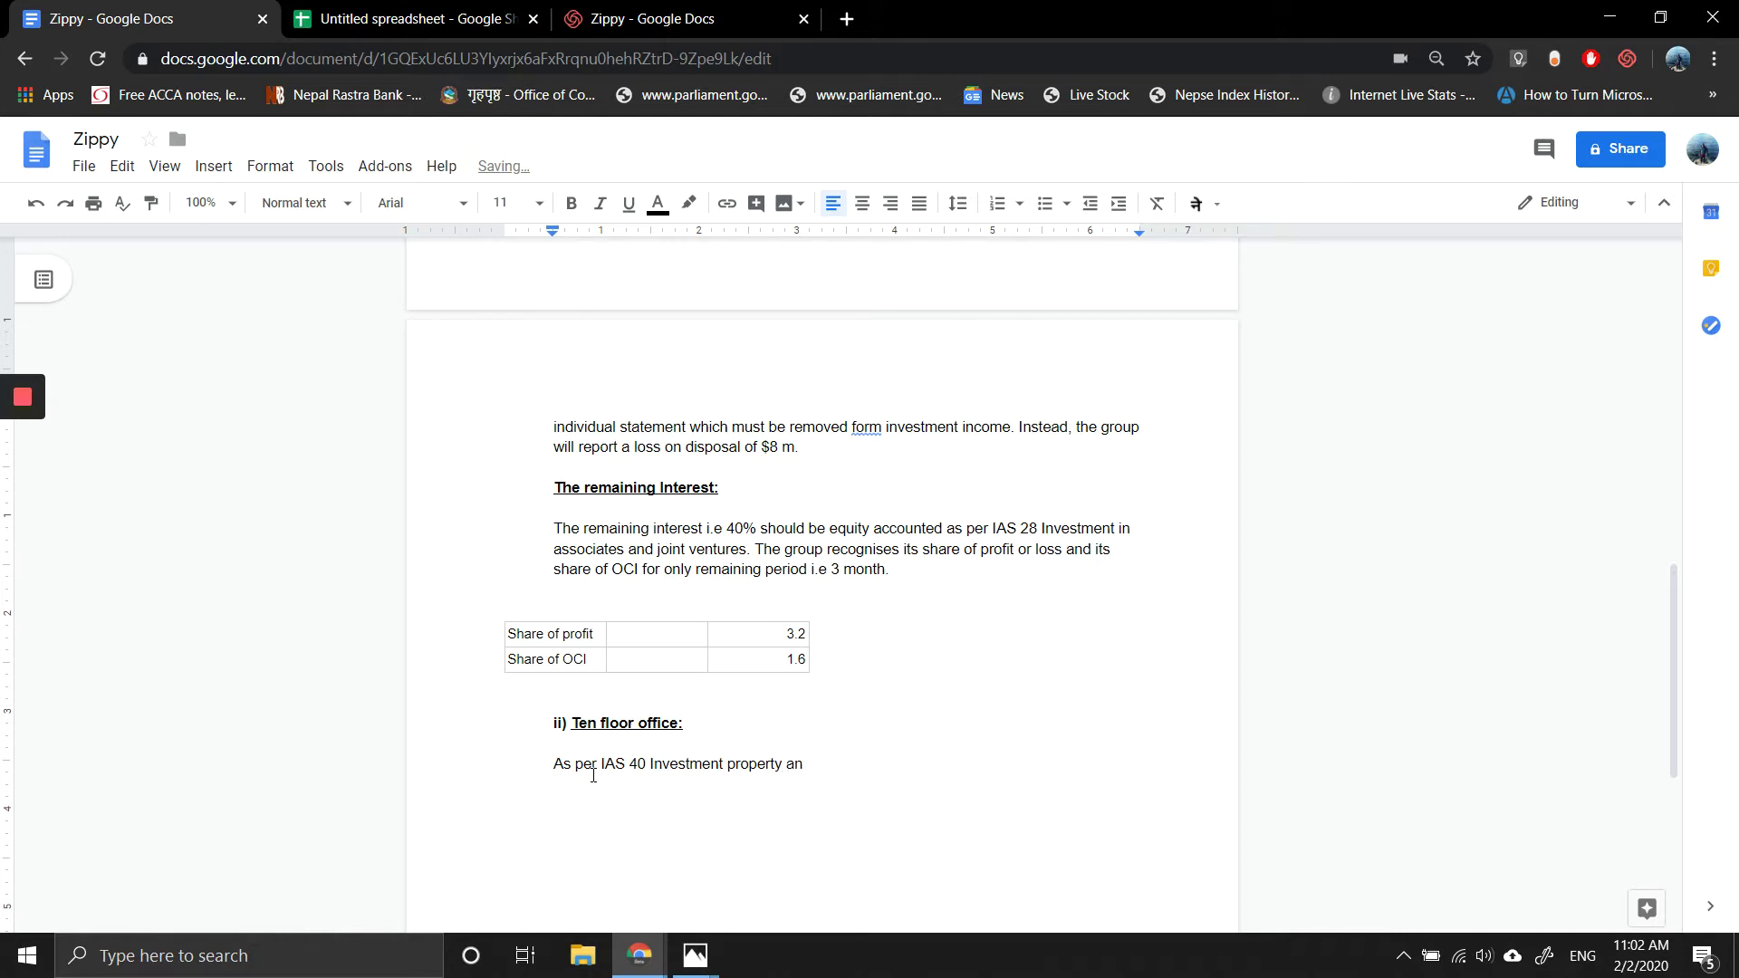
pyautogui.press('BackSpace')
pyautogui.press('BackSpace')
pyautogui.press('BackSpace')
# Step: Finish the IAS 40 sentence with ", any assets which is held for rental income or capital appreciation."
pyautogui.write(', any aas')
pyautogui.press('BackSpace')
pyautogui.press('BackSpace')
pyautogui.press('BackSpace')
pyautogui.write('assets which is held for renta')
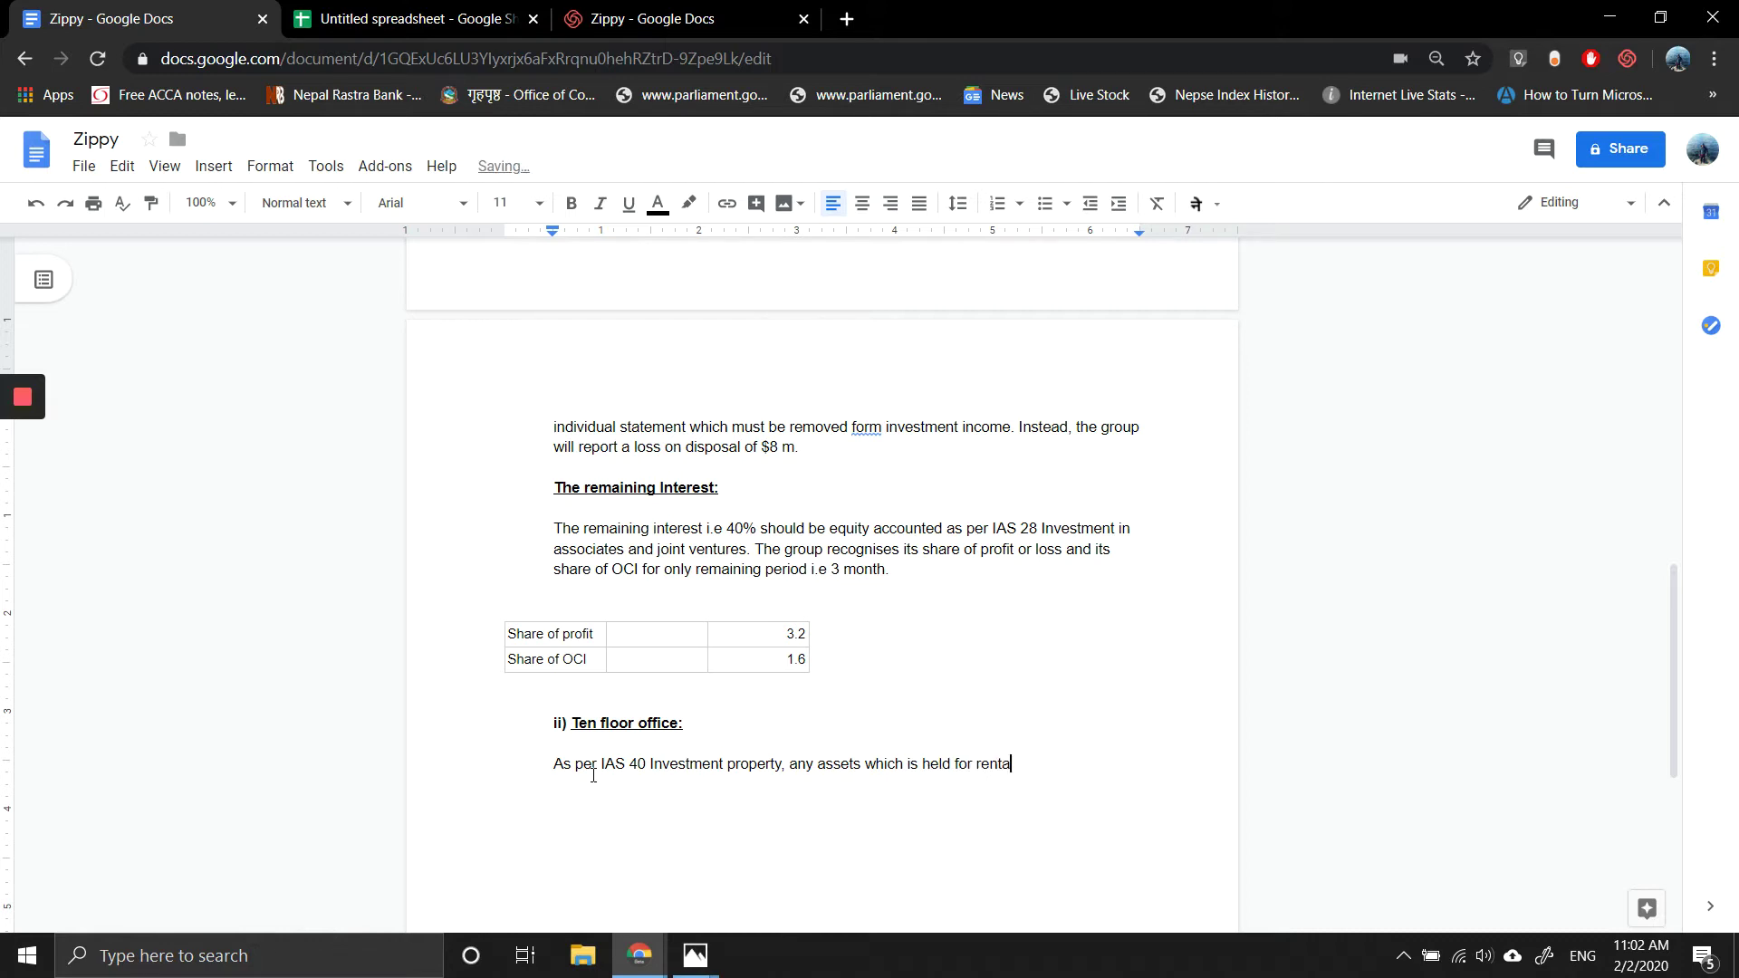
pyautogui.write('l')
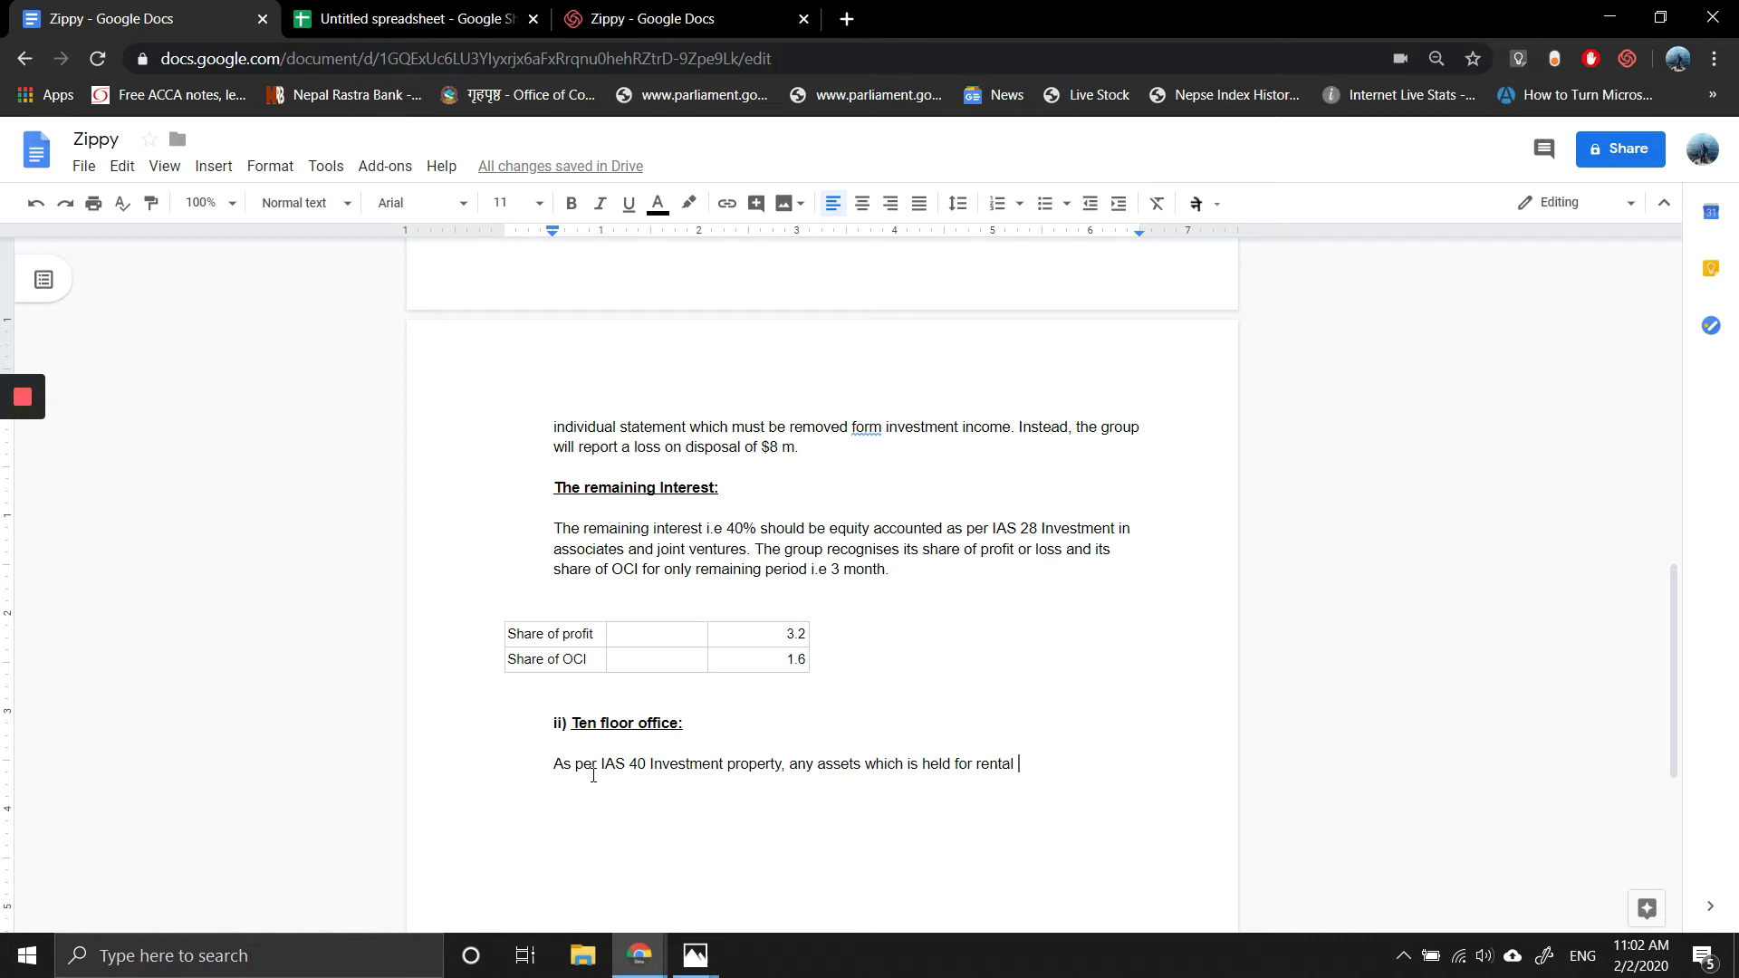
pyautogui.write('i')
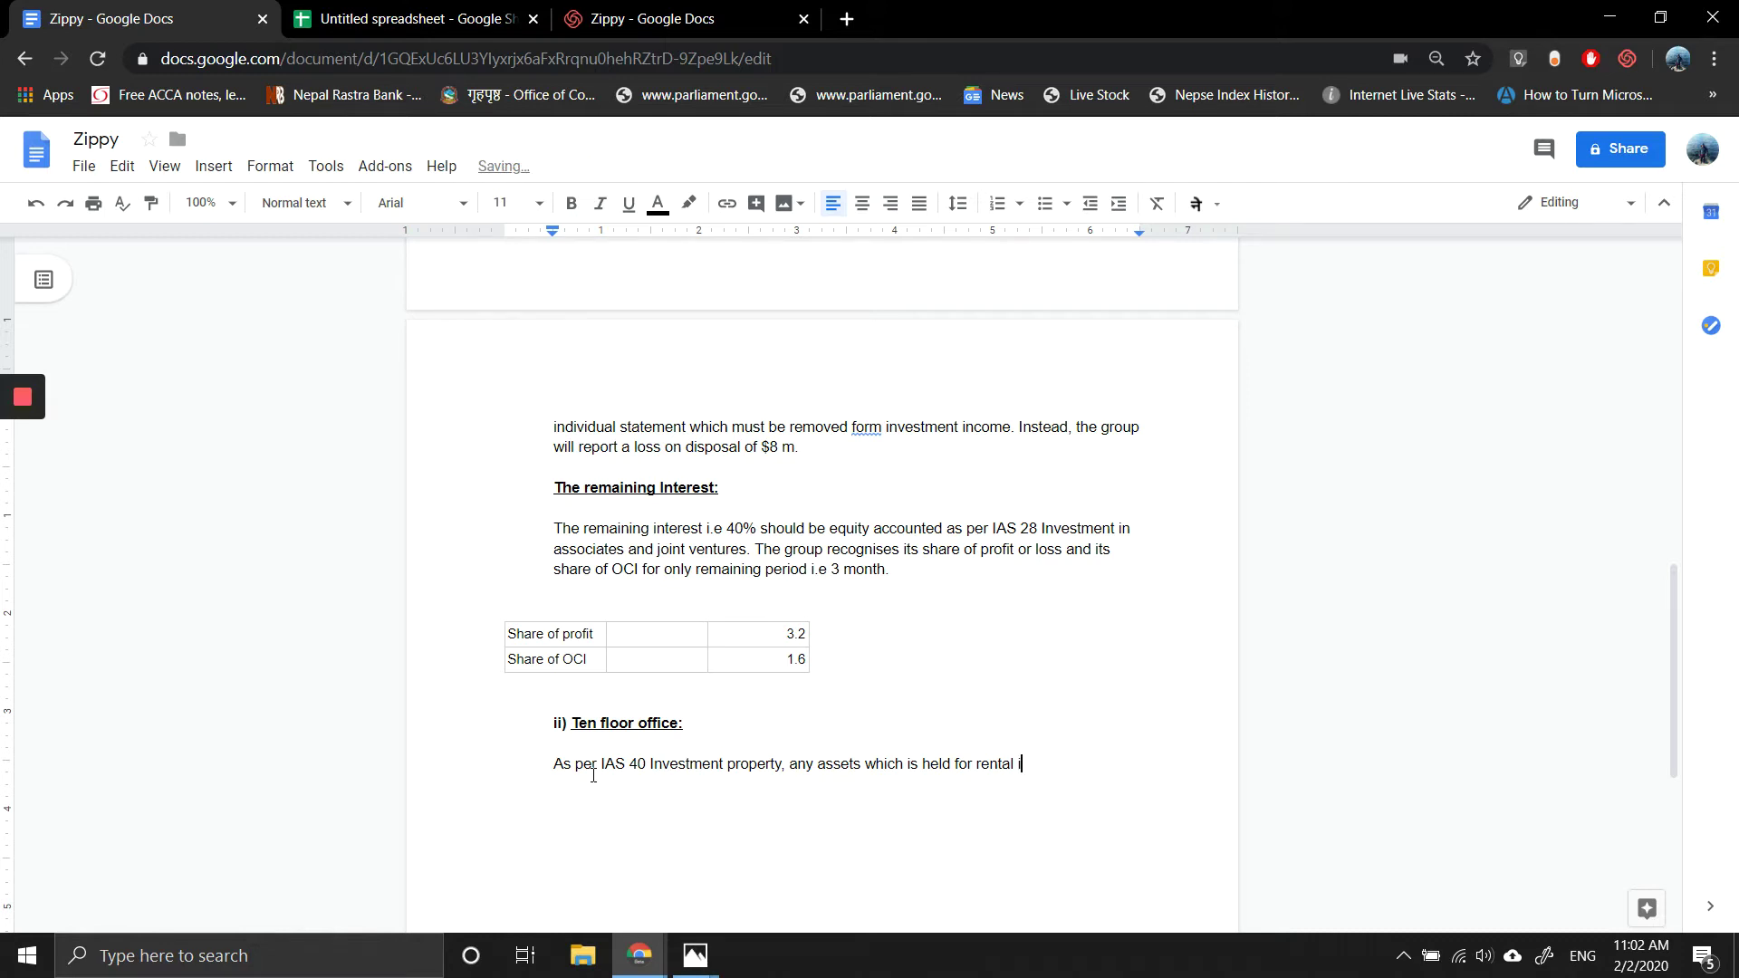
pyautogui.write('ncome or capita')
pyautogui.write('l appre')
pyautogui.write('ciatio')
pyautogui.press('BackSpace')
pyautogui.press('BackSpace')
pyautogui.press('BackSpace')
pyautogui.write('tion. ')
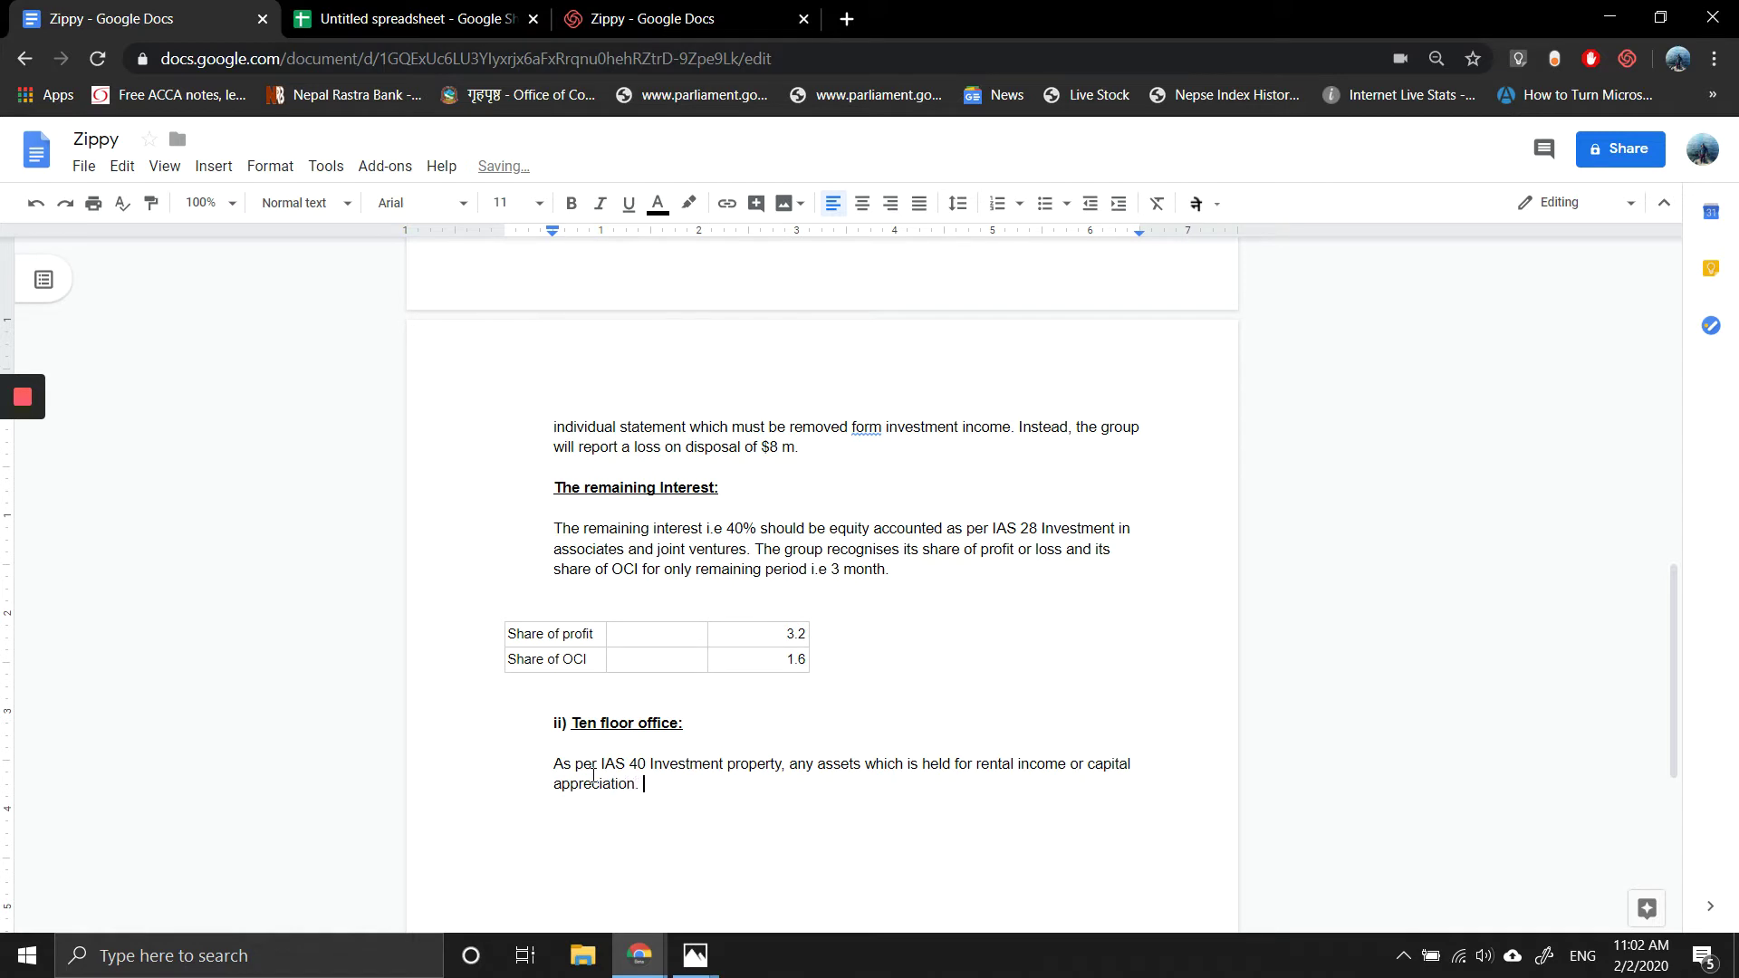
# Step: Begin the second sentence of the paragraph with "Only the portions unused can be"
pyautogui.write('Only')
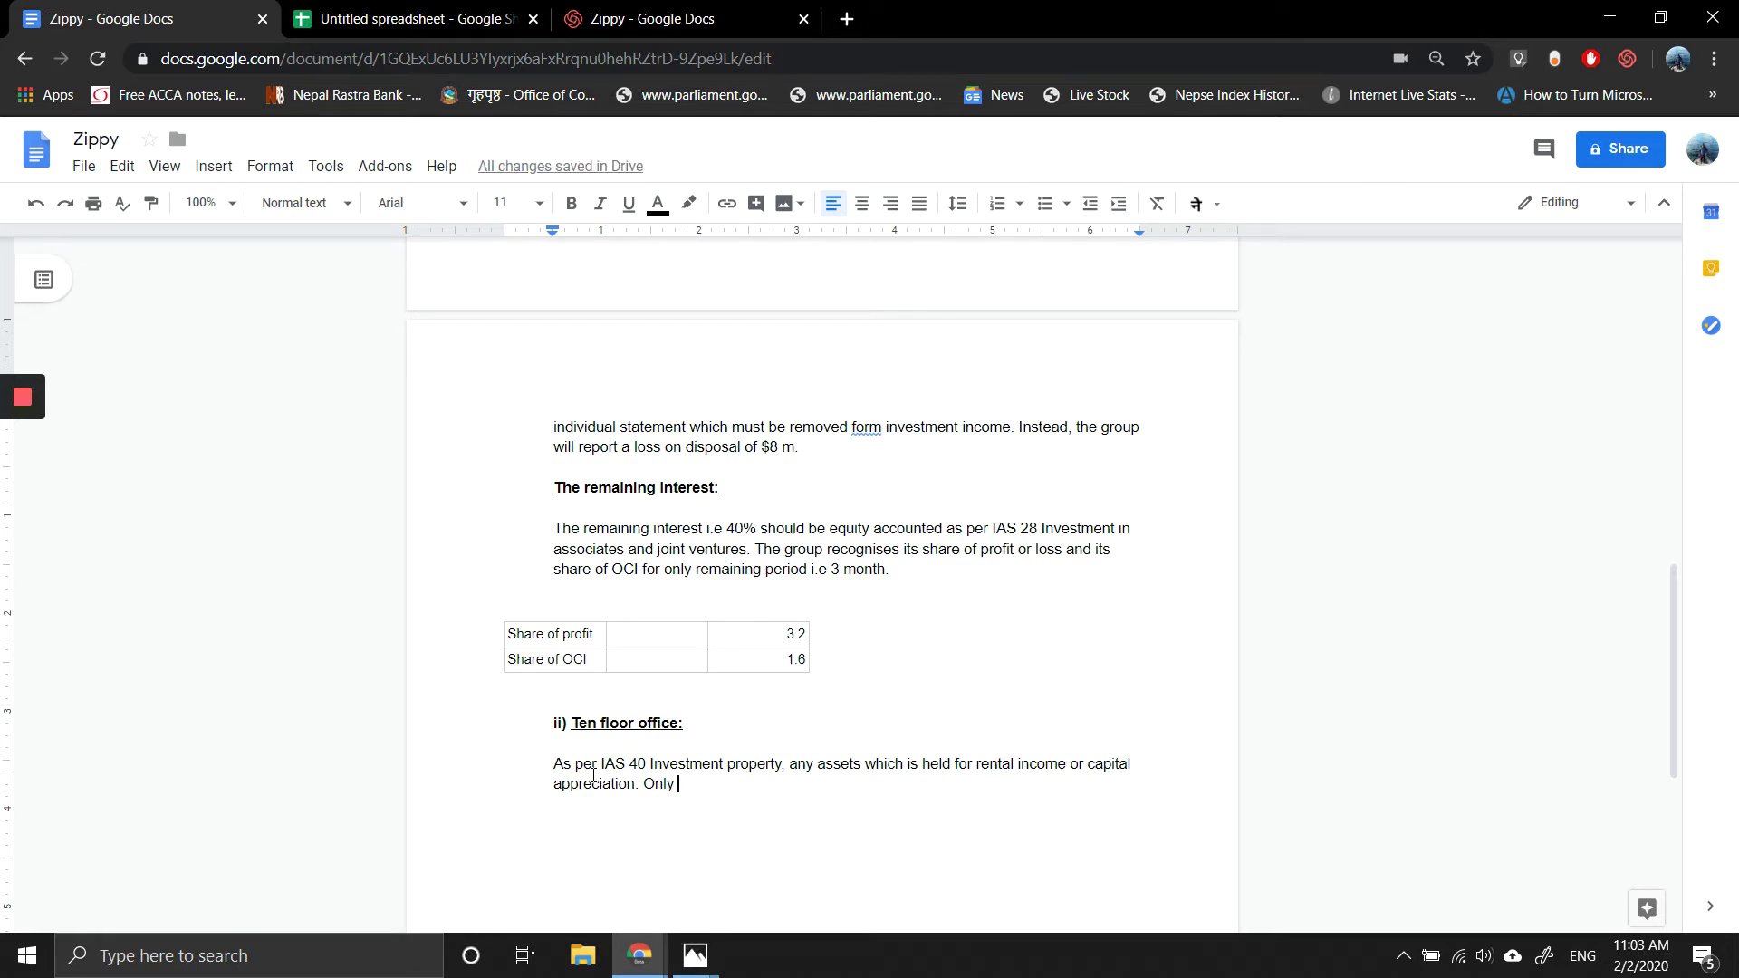
pyautogui.write(' the port')
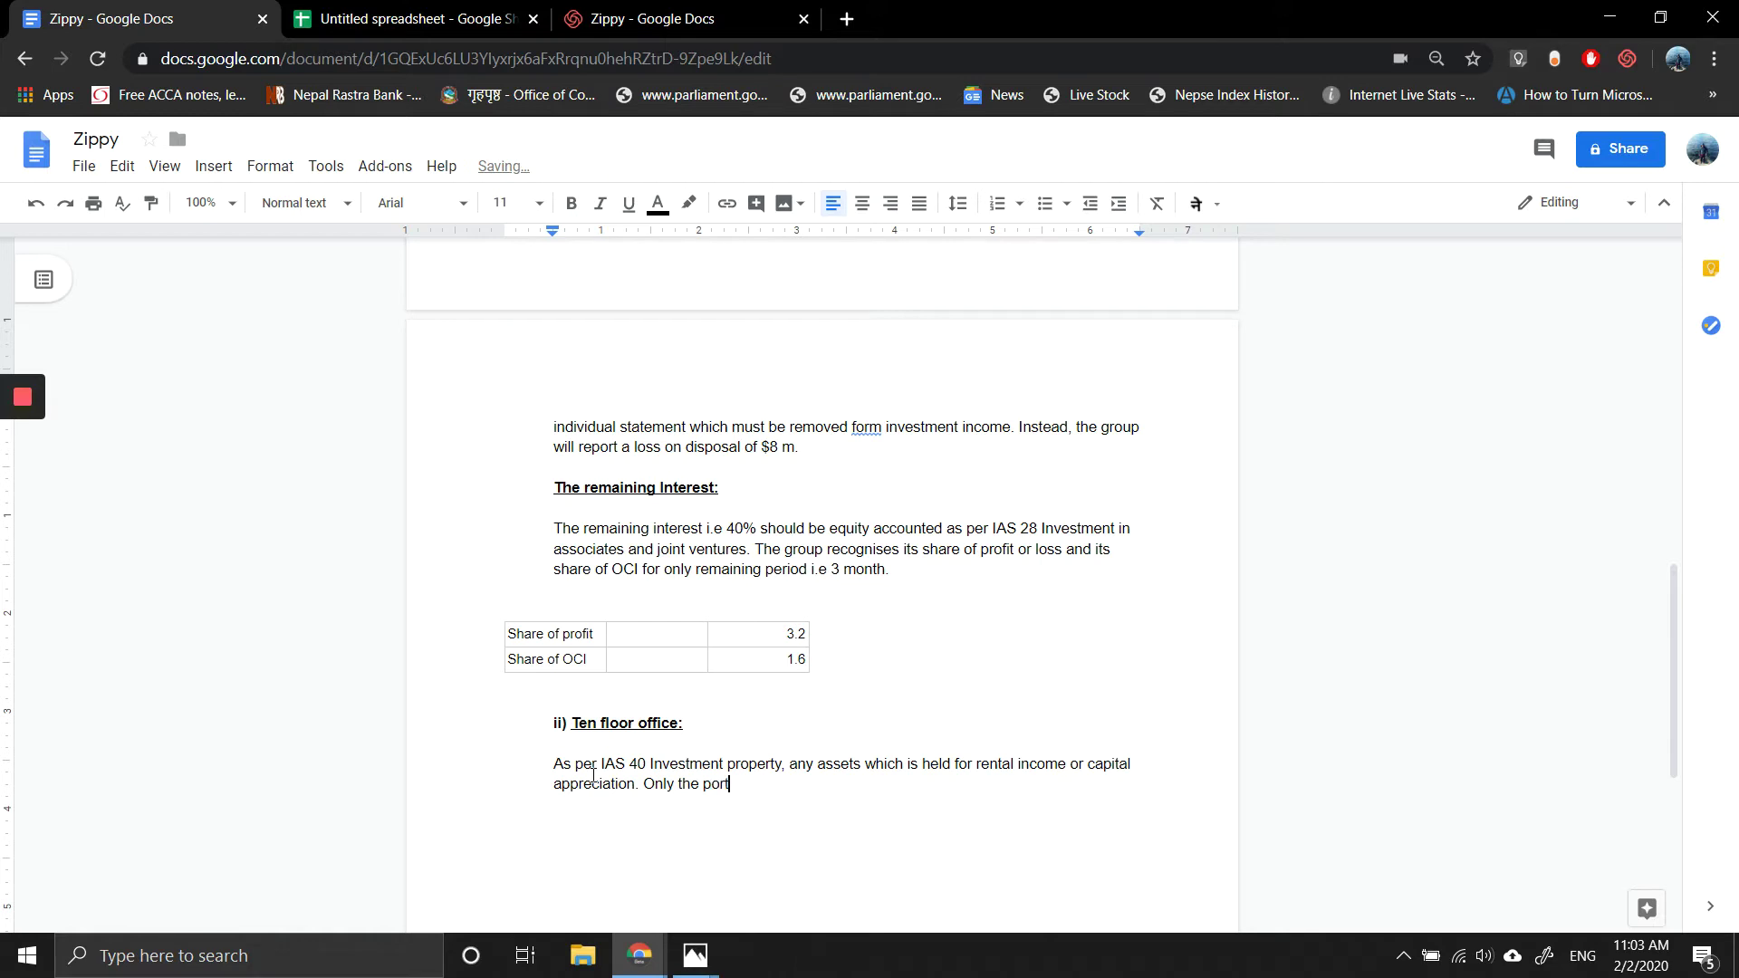
pyautogui.write('ions unused by')
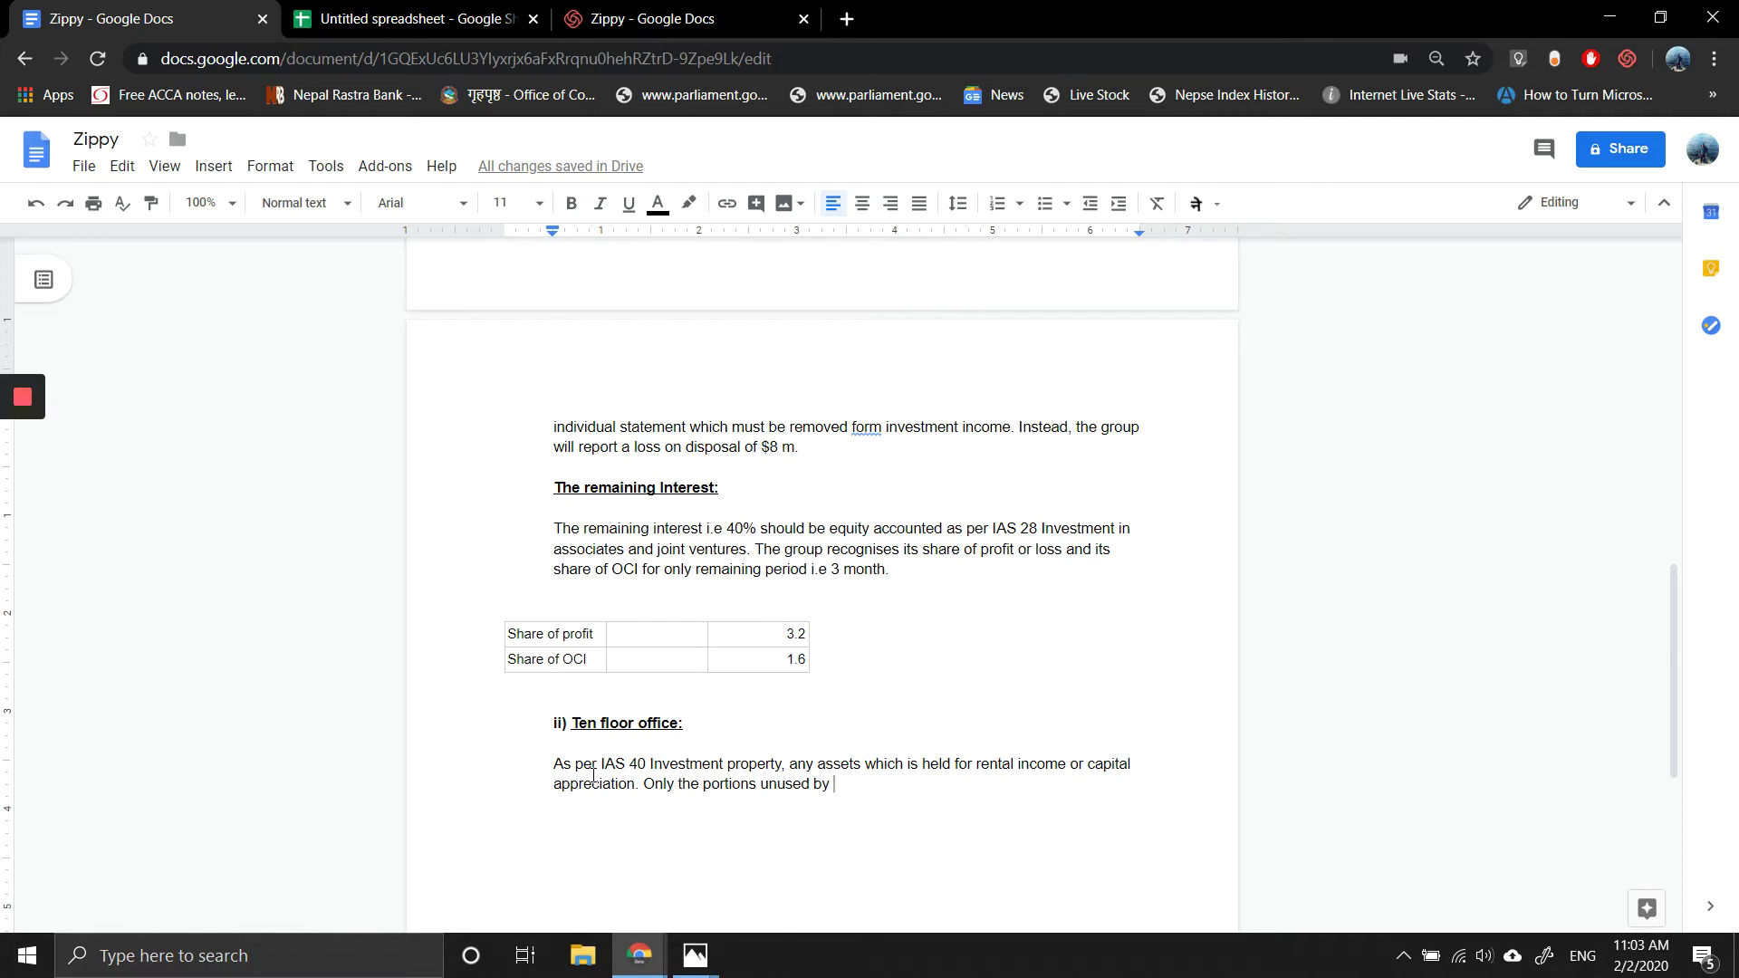
pyautogui.press('BackSpace')
pyautogui.press('BackSpace')
pyautogui.press('BackSpace')
pyautogui.write('can ')
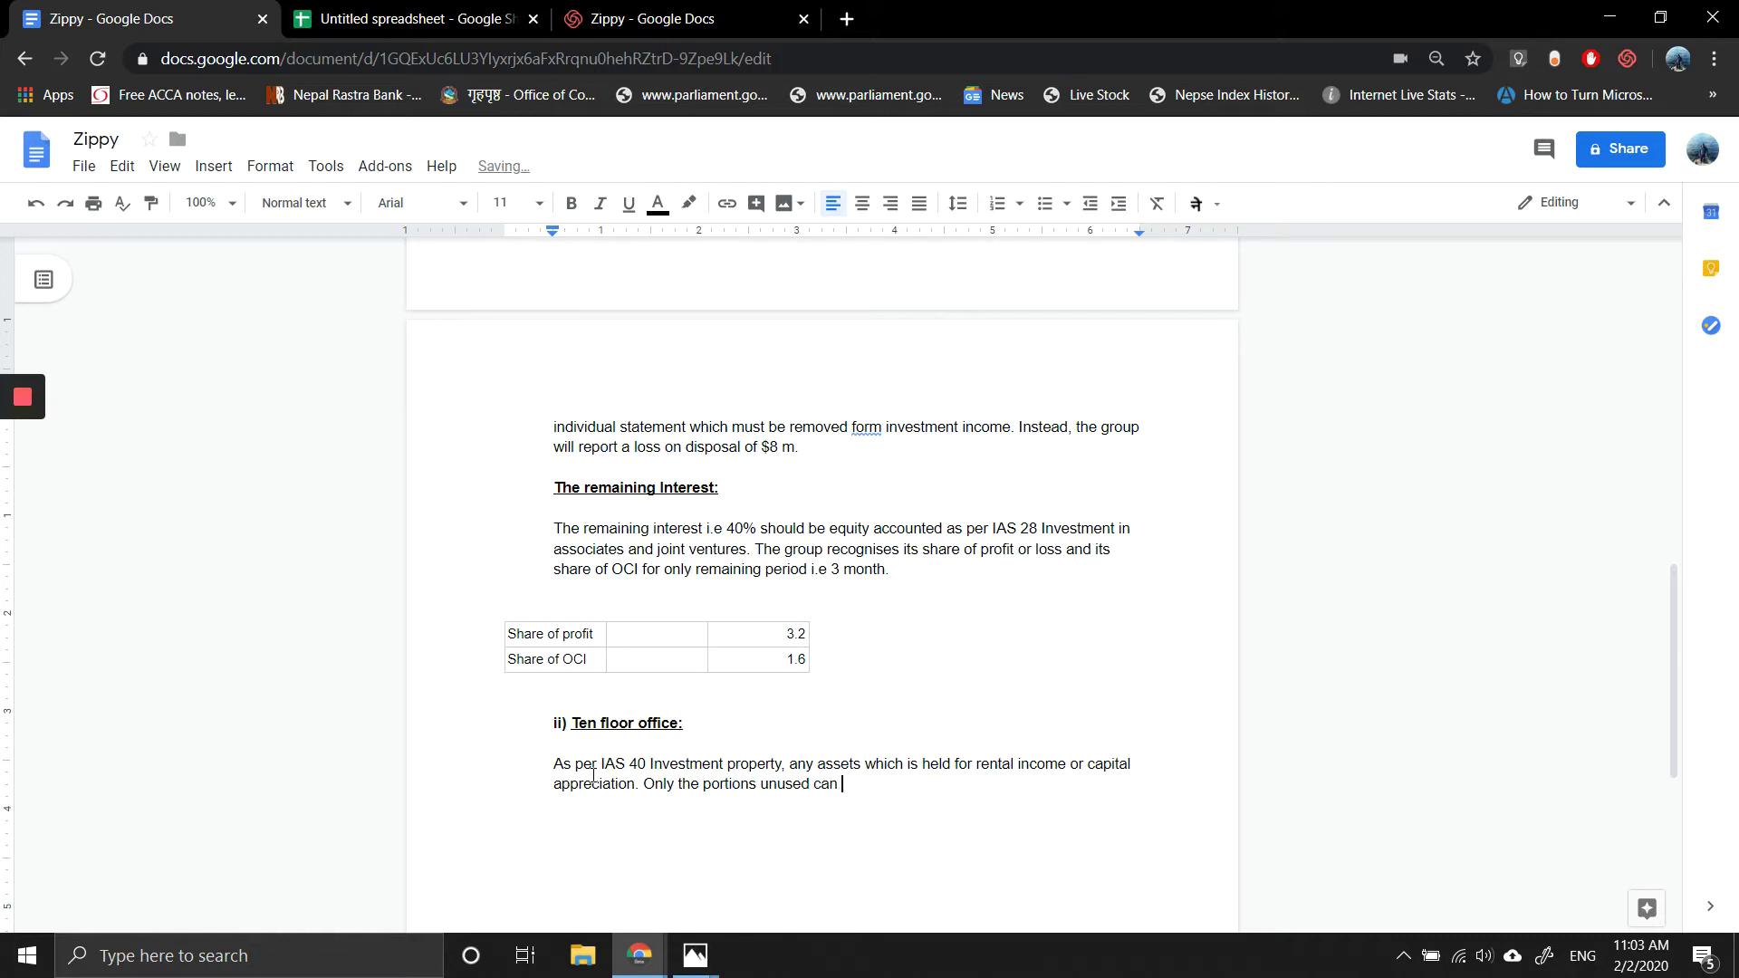
pyautogui.write('be sold or')
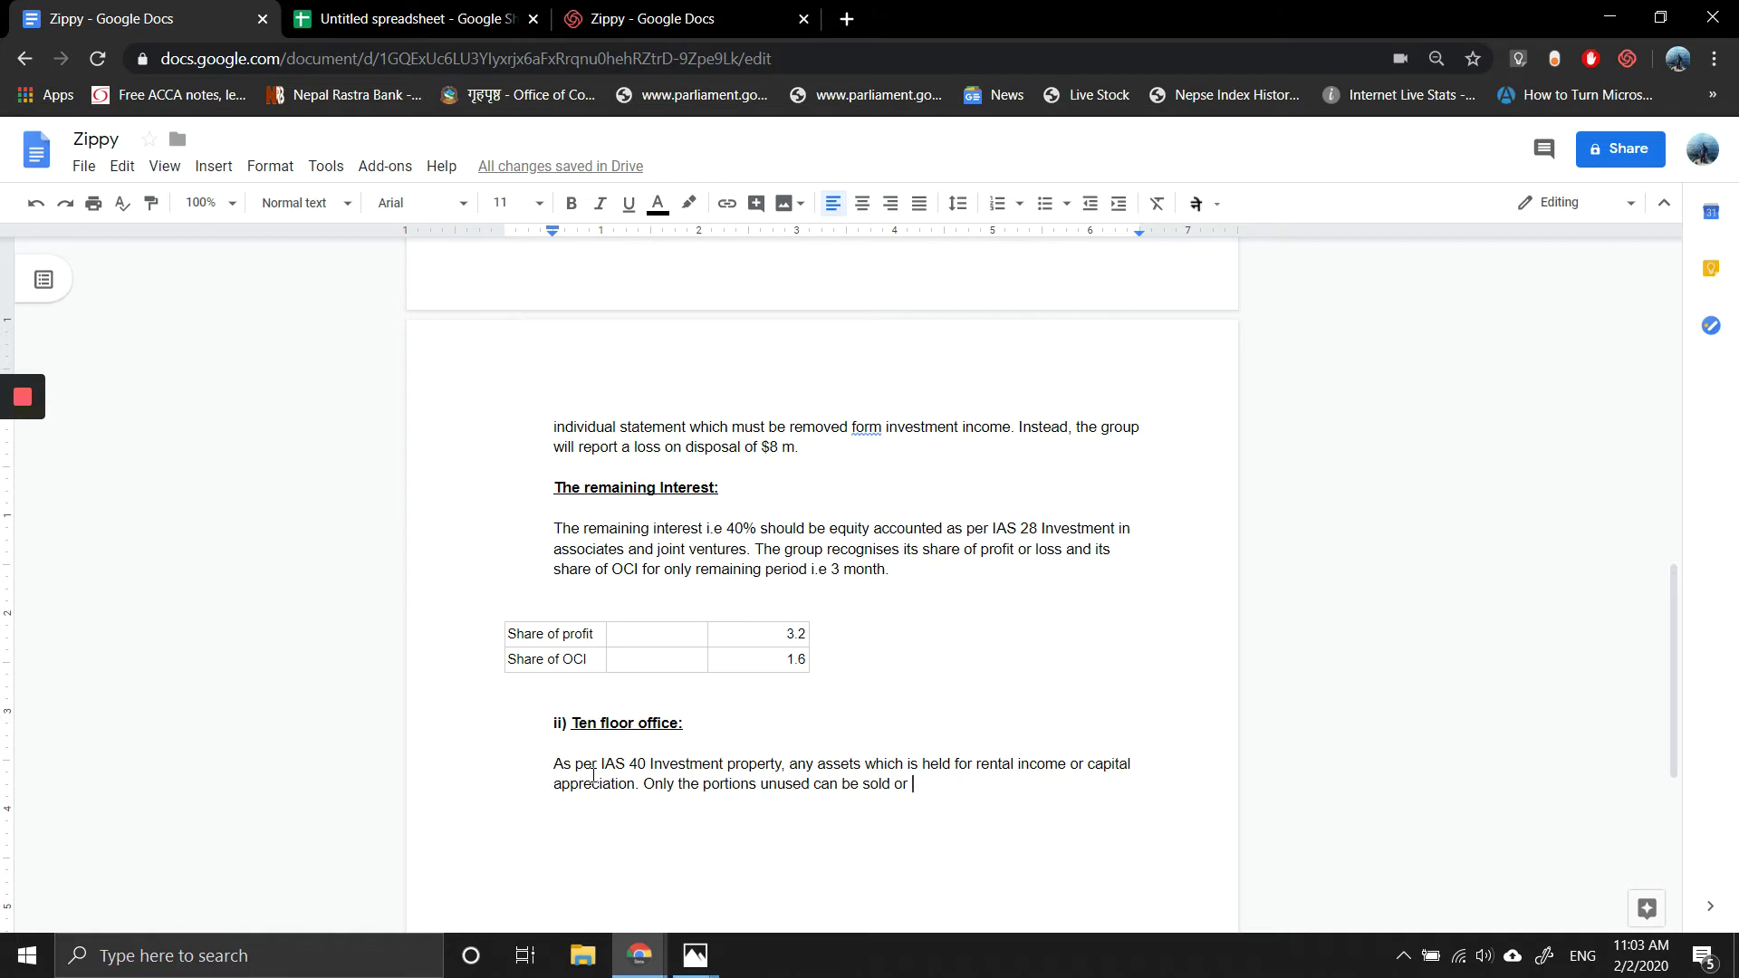
pyautogui.press('BackSpace')
pyautogui.press('BackSpace')
pyautogui.press('BackSpace')
pyautogui.press('BackSpace')
pyautogui.press('BackSpace')
pyautogui.press('BackSpace')
pyautogui.press('BackSpace')
pyautogui.press('BackSpace')
pyautogui.press('BackSpace')
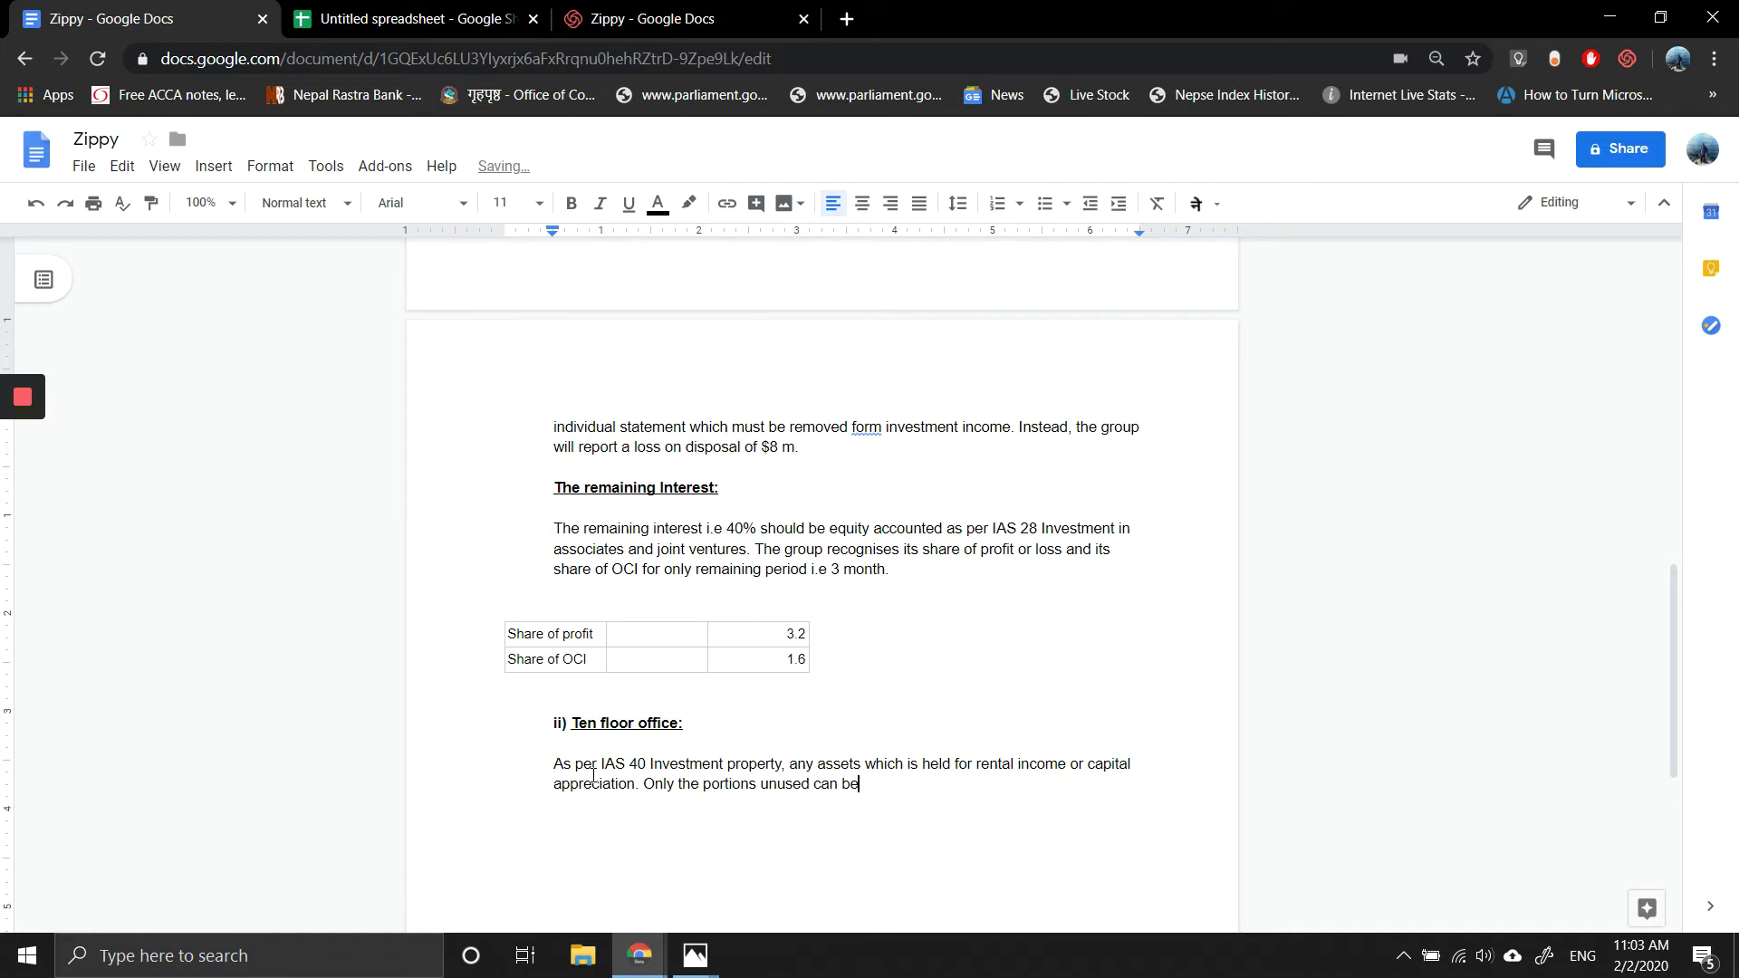
# Step: Complete the second sentence with "classified as investment property if they can be sold or rented out seperately."
pyautogui.write('classified as investment ')
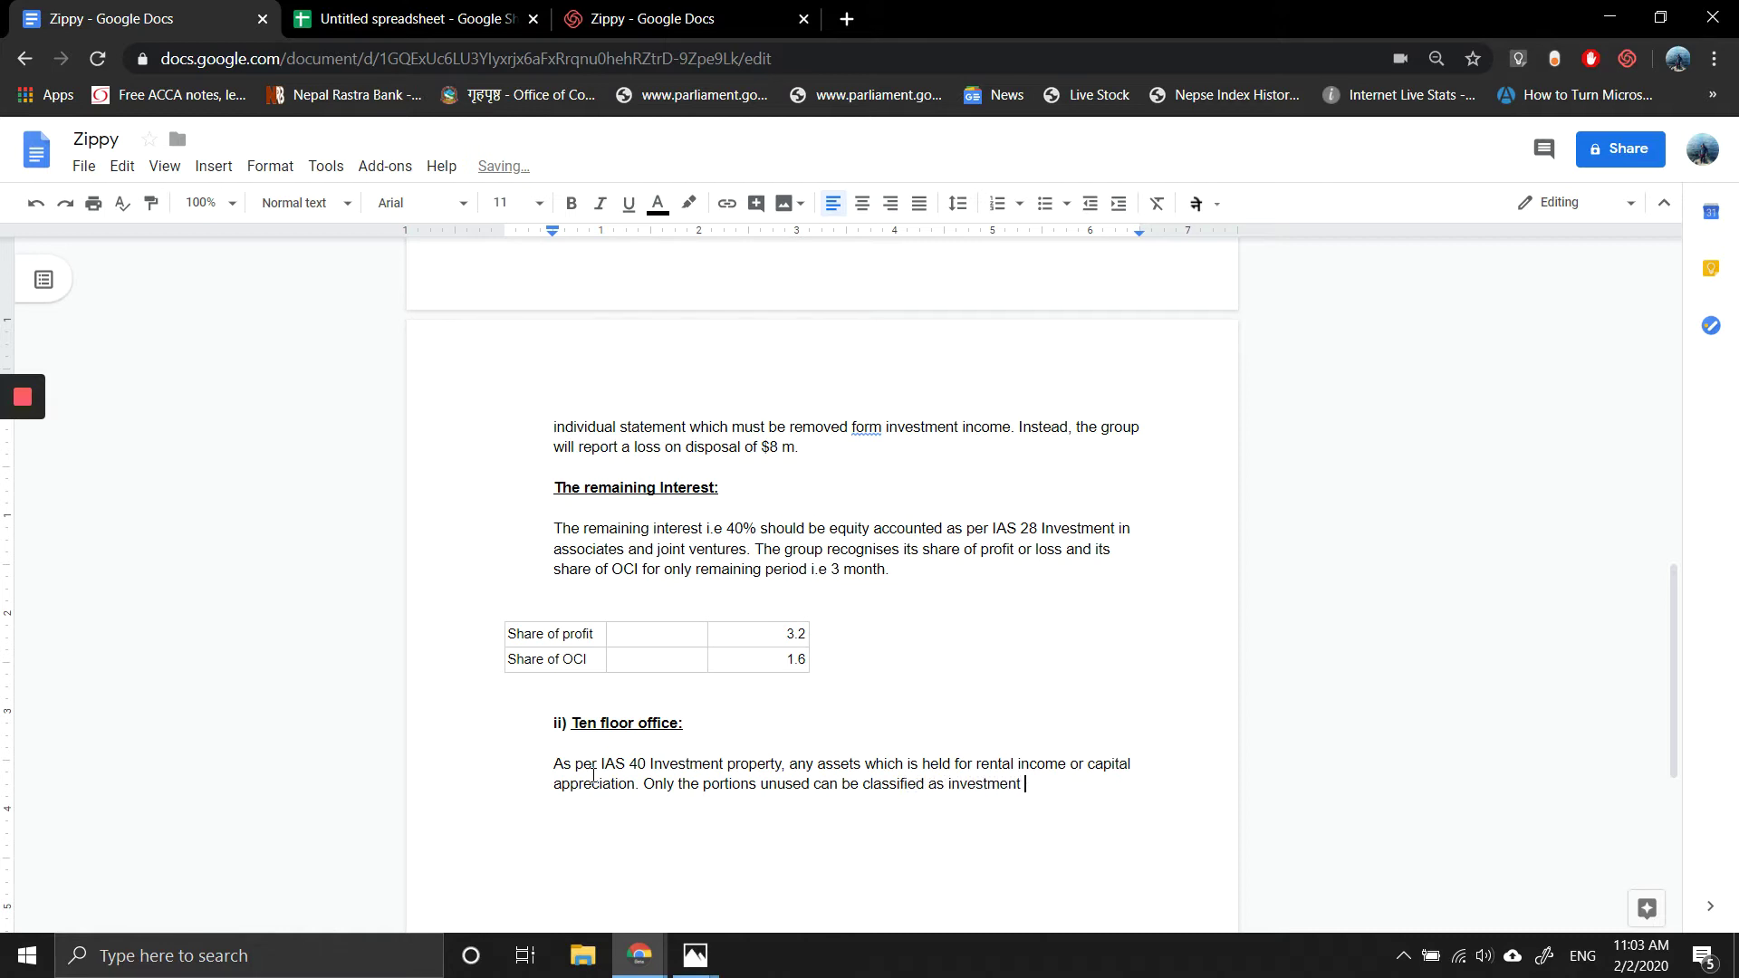
pyautogui.write('property ')
pyautogui.write('if they can b')
pyautogui.write('e sold or ')
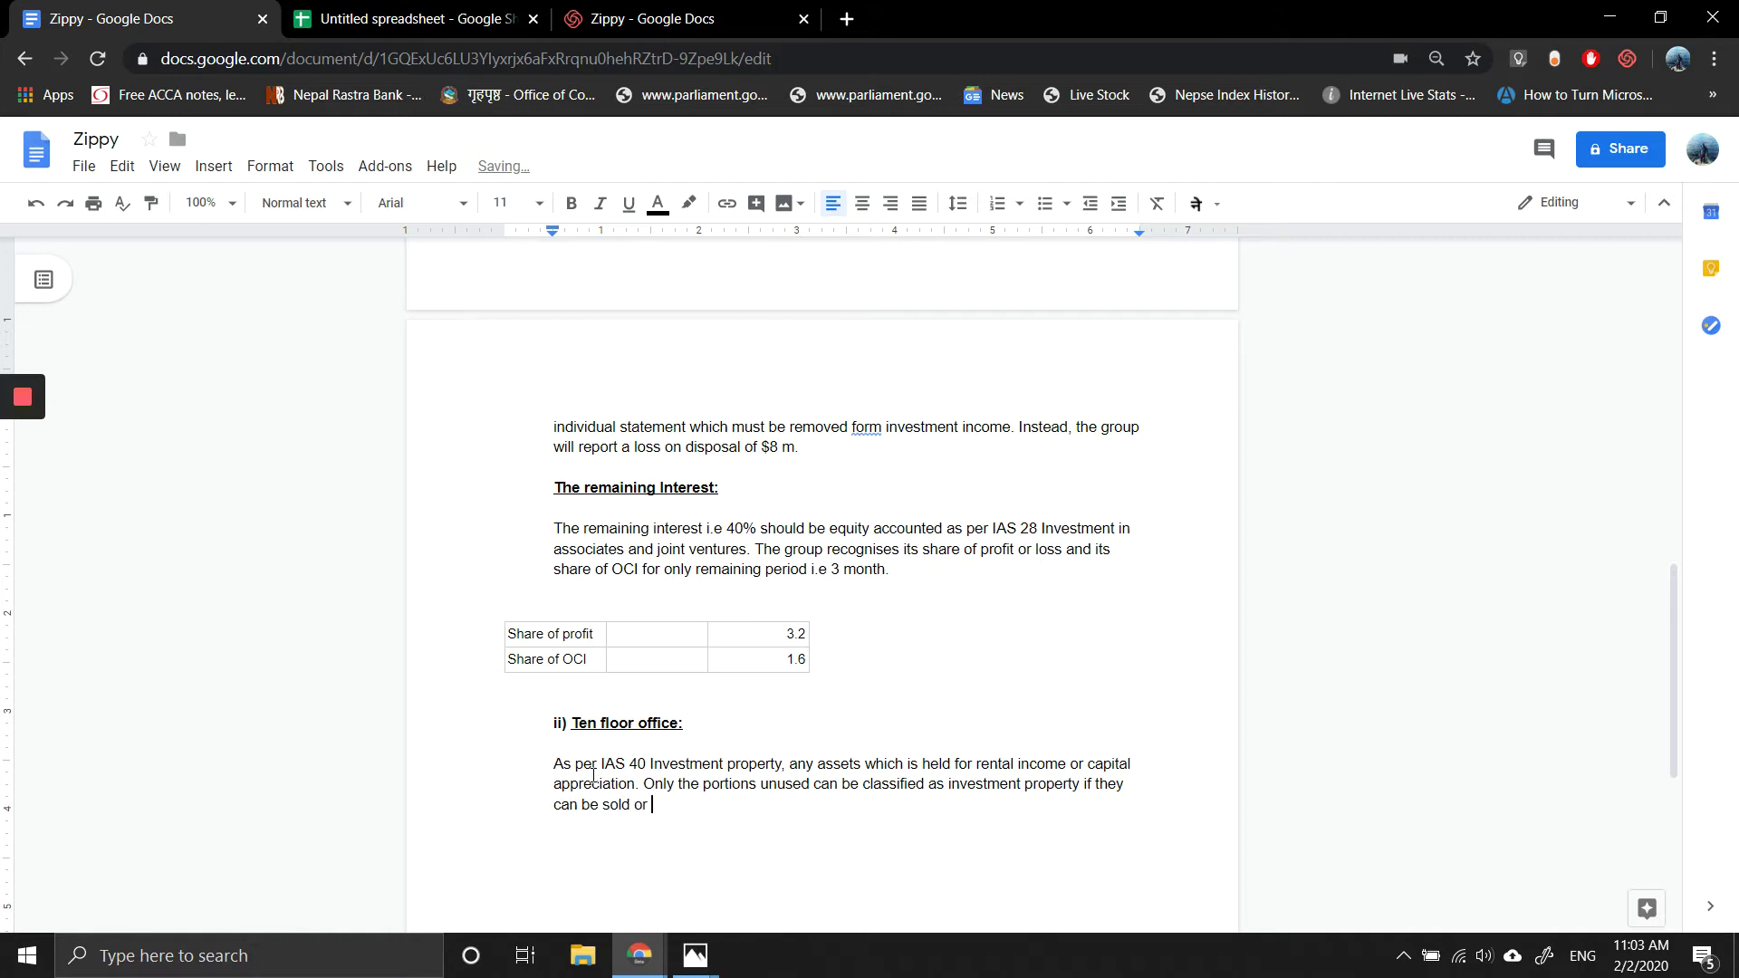
pyautogui.write('rented out seperately.')
pyautogui.press('Return')
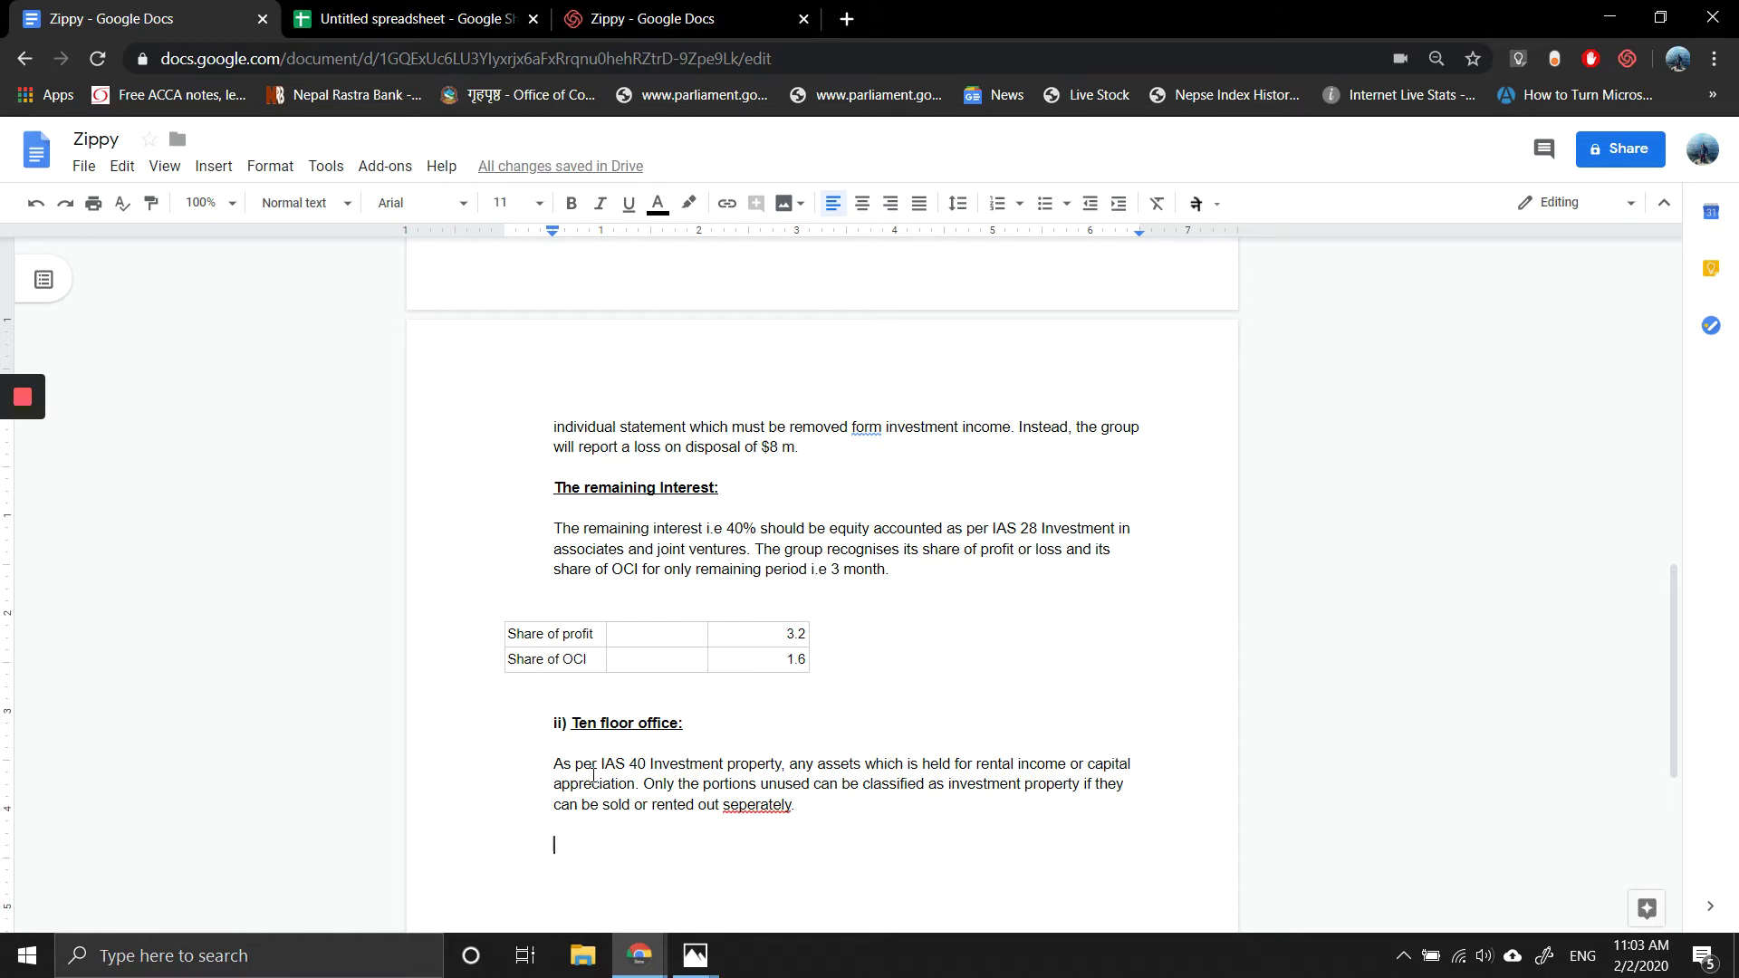
# Step: Correct the misspelled "seperately" to the suggested "separately" in the IAS 40 paragraph
pyautogui.press('BackSpace')
pyautogui.rightClick(751, 806)
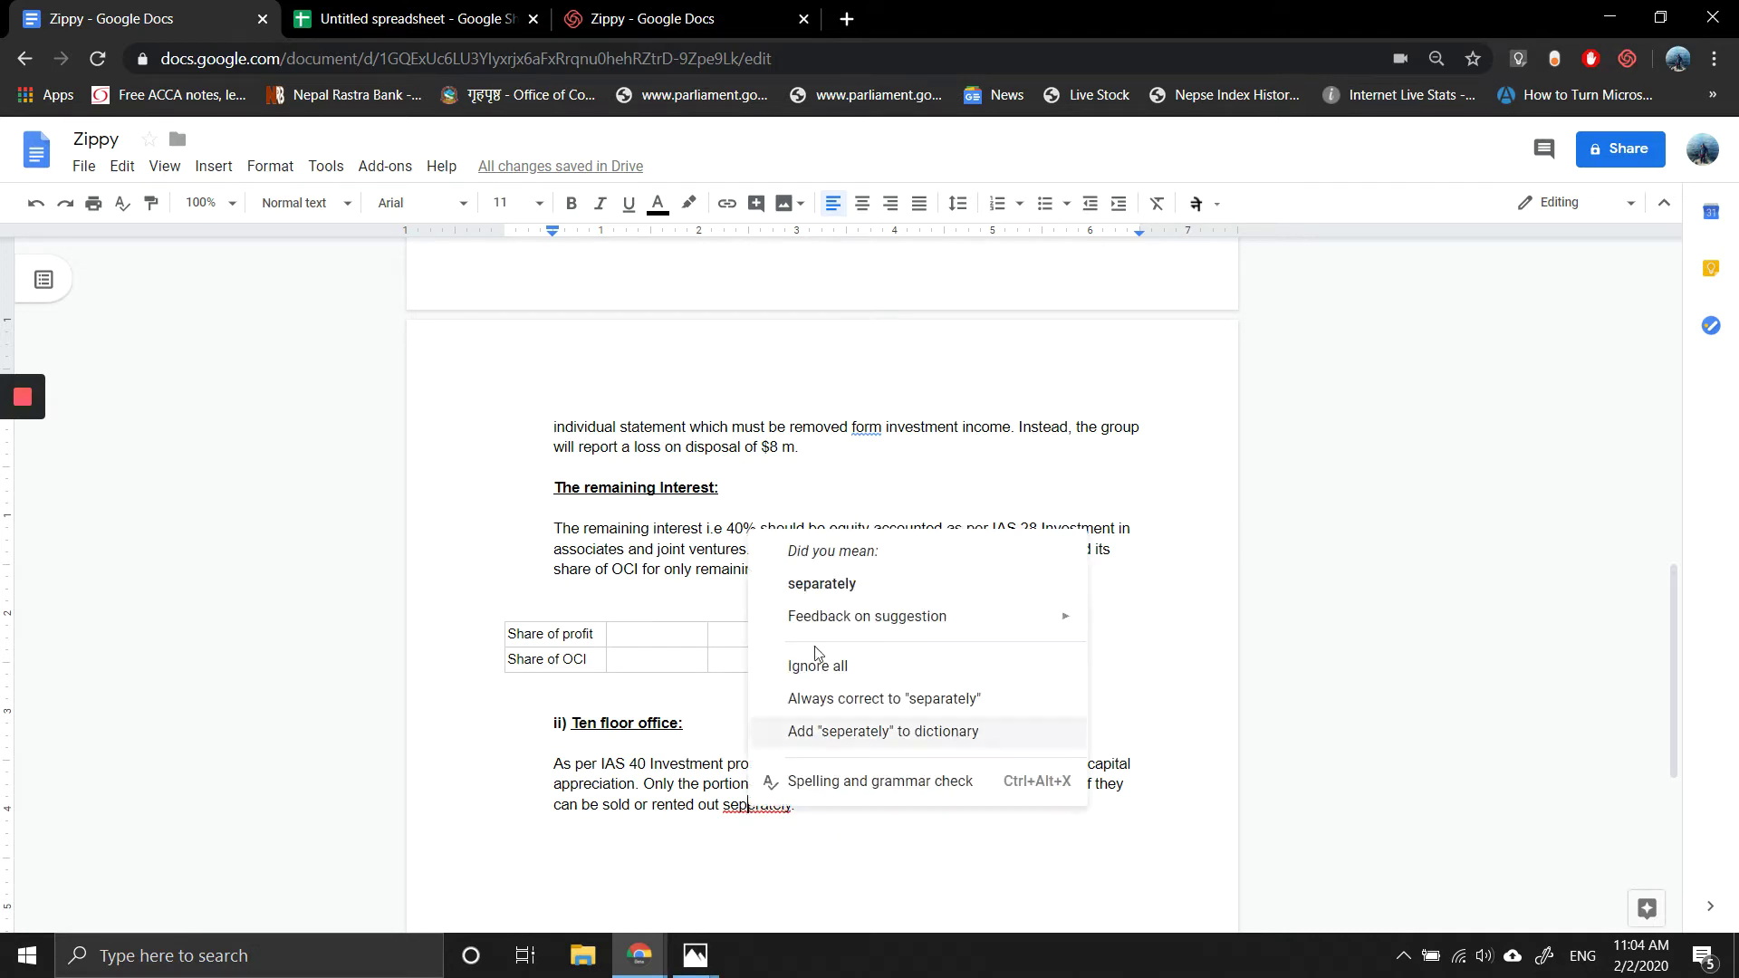
pyautogui.click(807, 589)
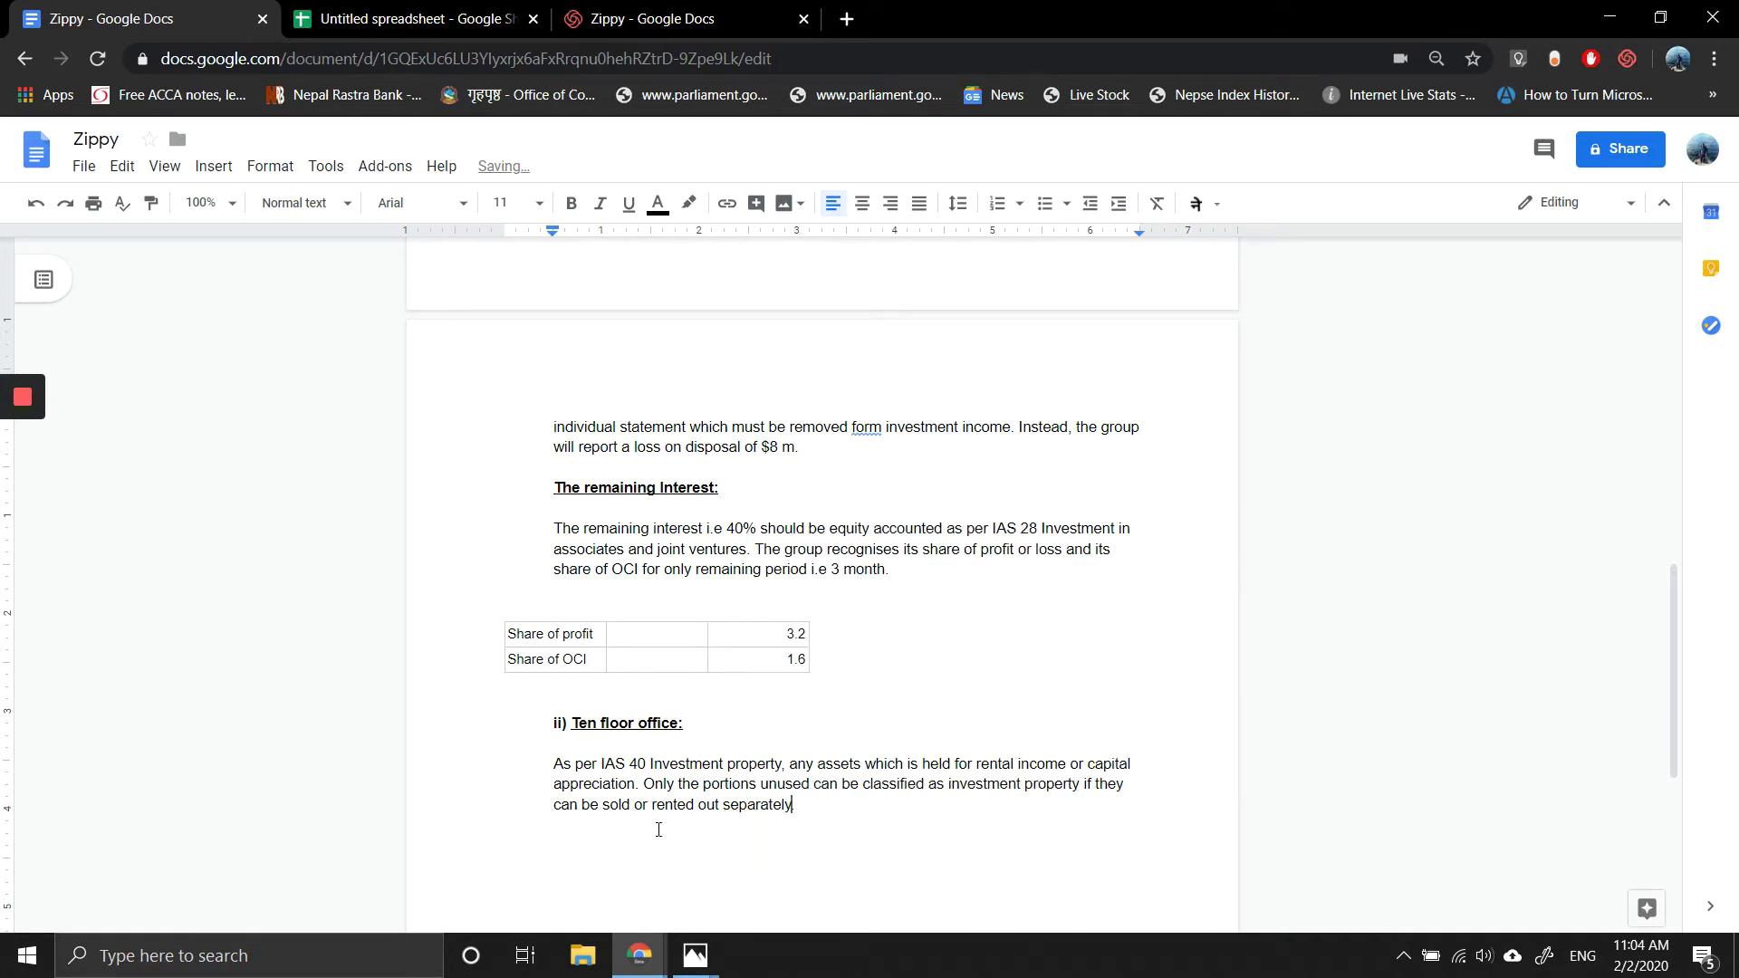
# Step: Start a new paragraph with "Prperty occupied by a subsidiary cannot qualify as investment"
pyautogui.press('Return')
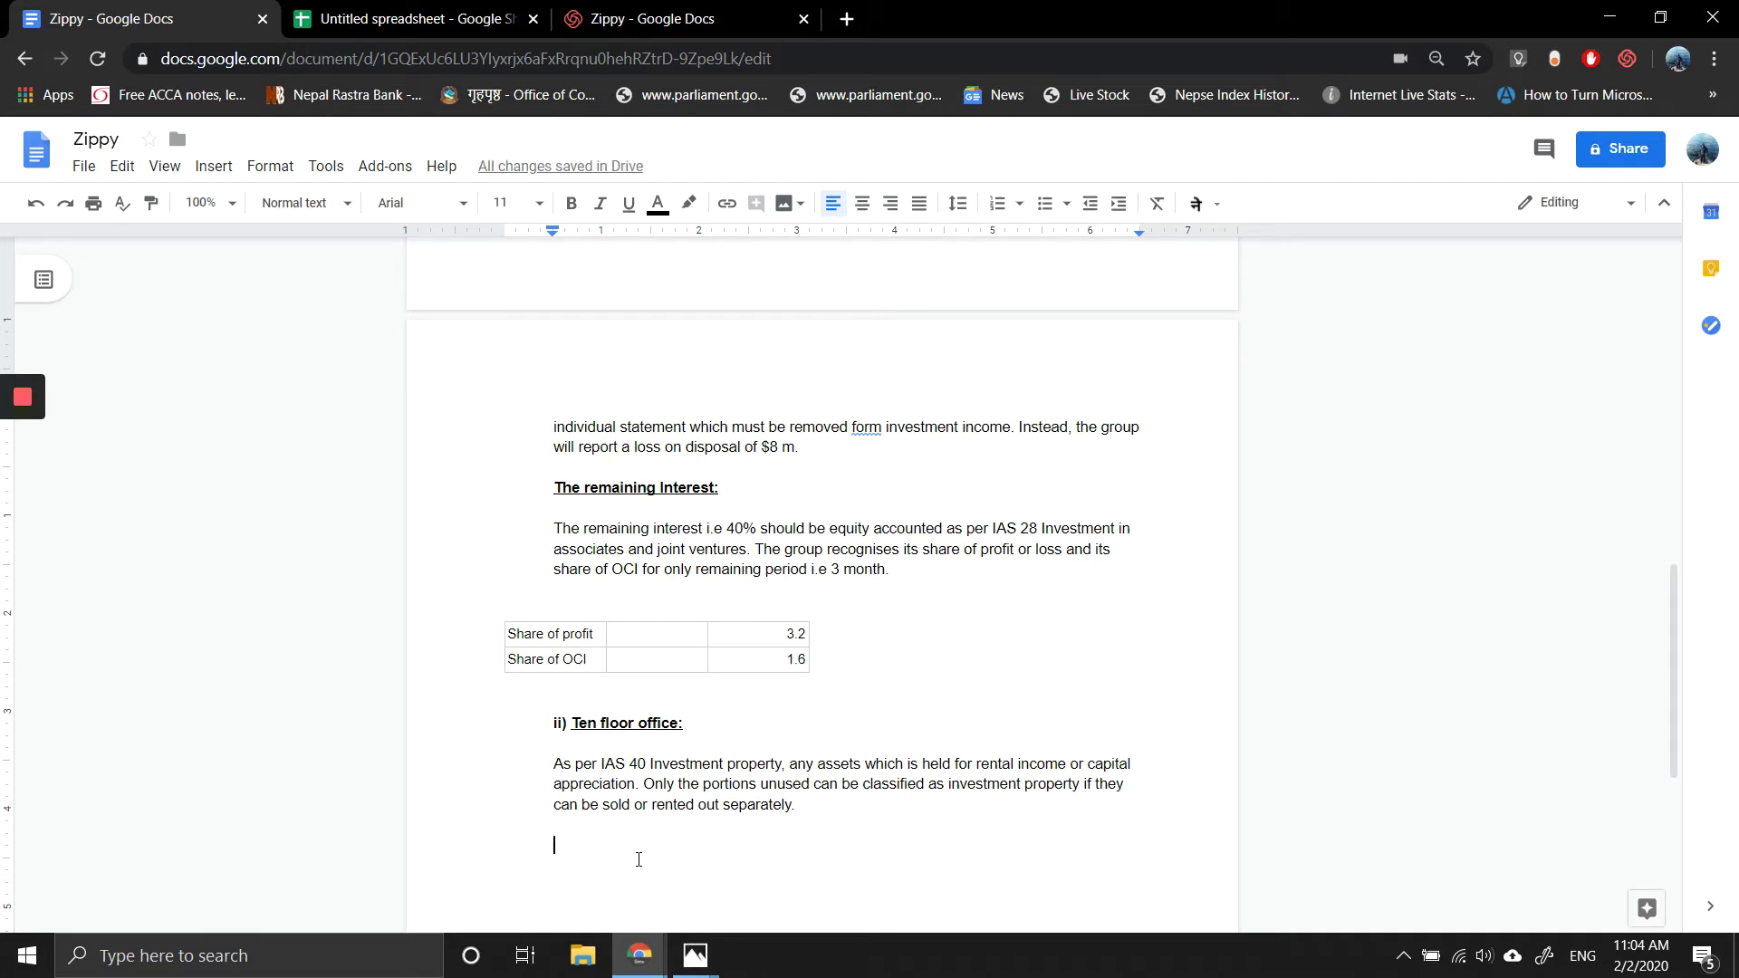
pyautogui.press('Return')
pyautogui.write('P')
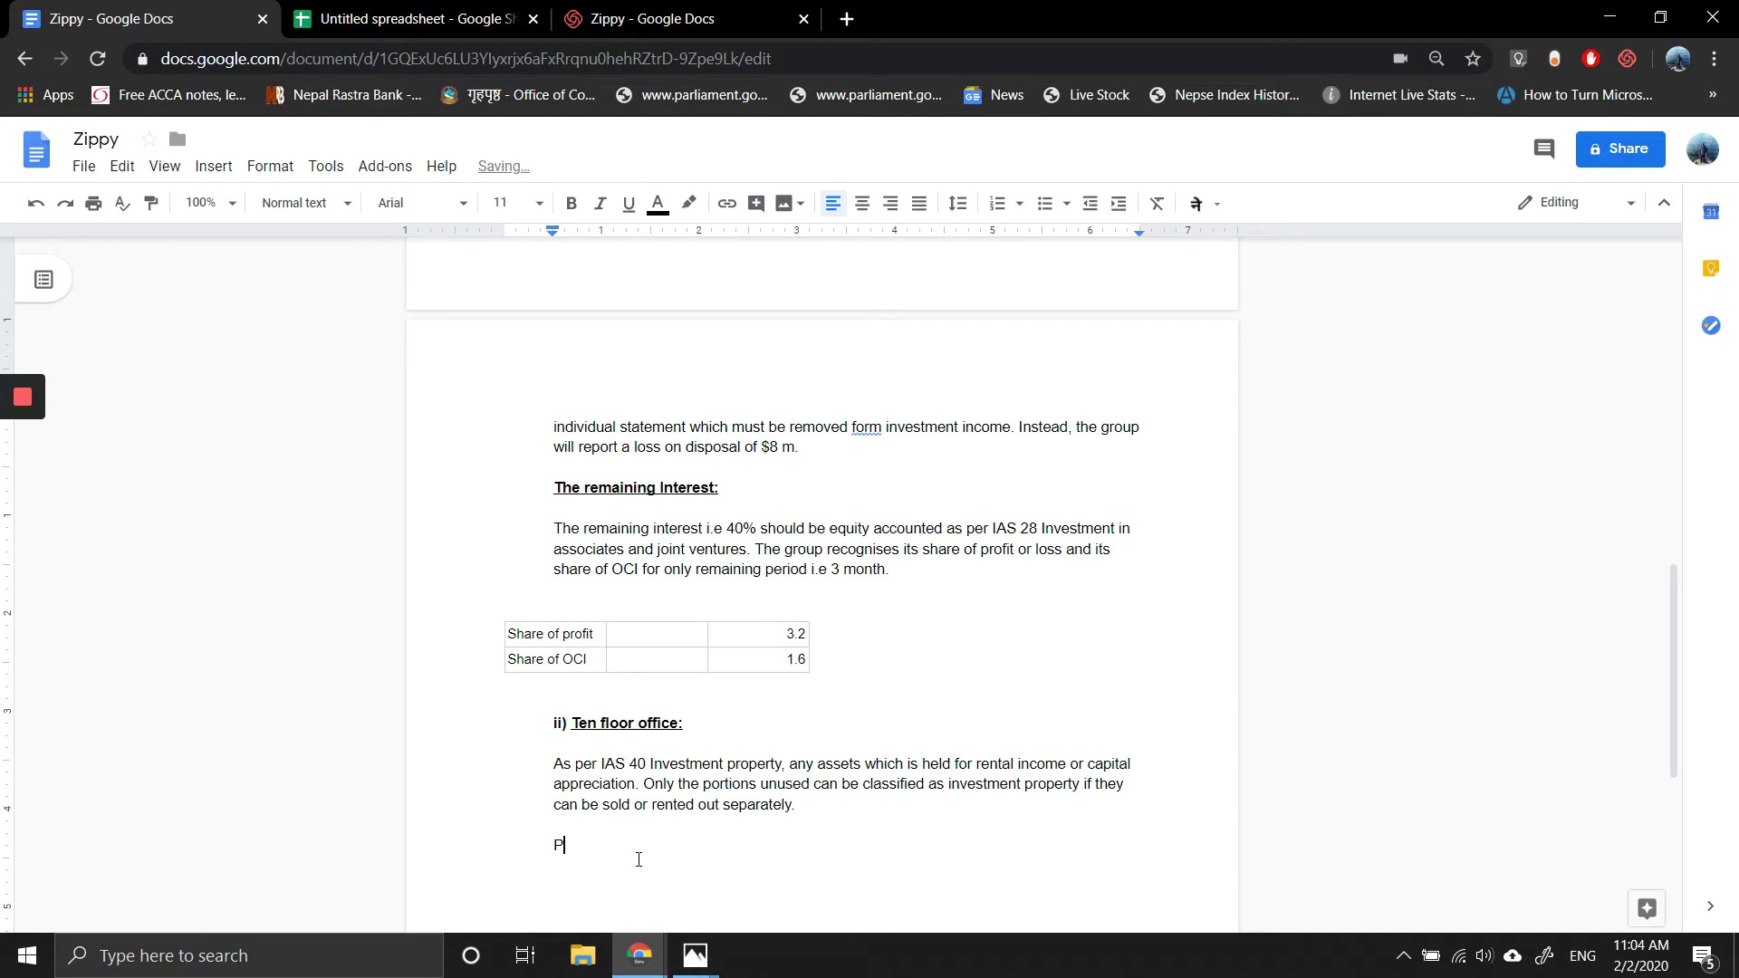
pyautogui.write('rperty occupied by a subsia')
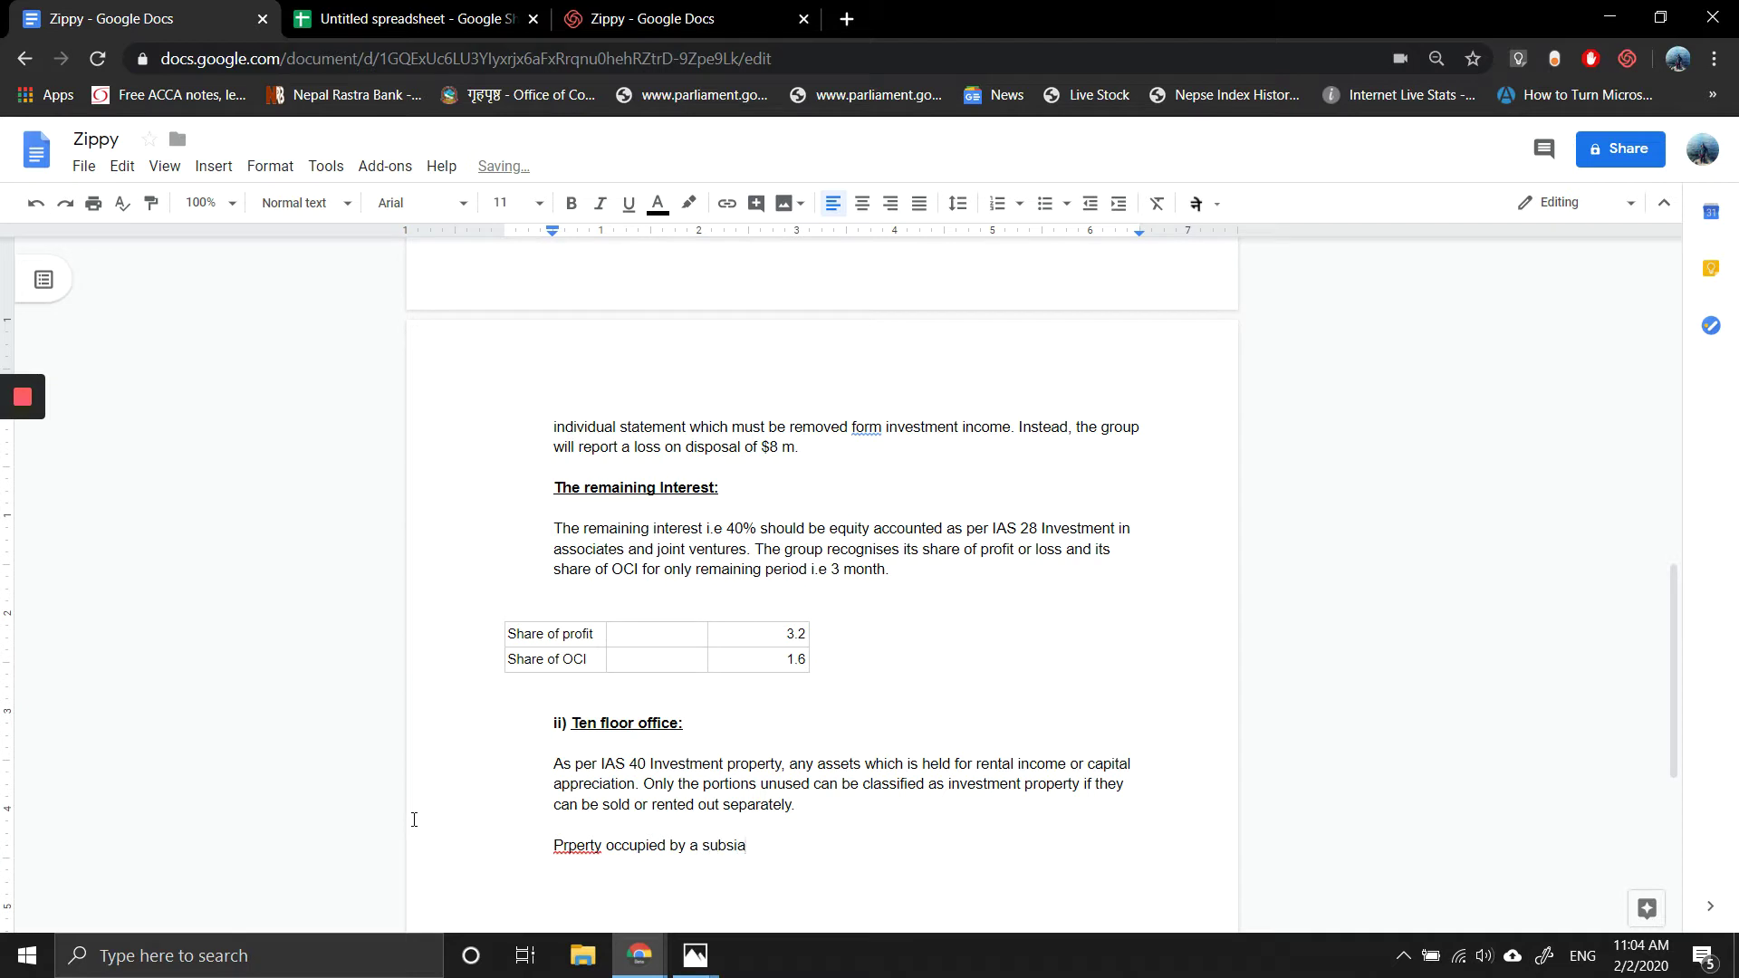
pyautogui.press('BackSpace')
pyautogui.write('diary ca')
pyautogui.press('BackSpace')
pyautogui.write('nnot qualify as investment ')
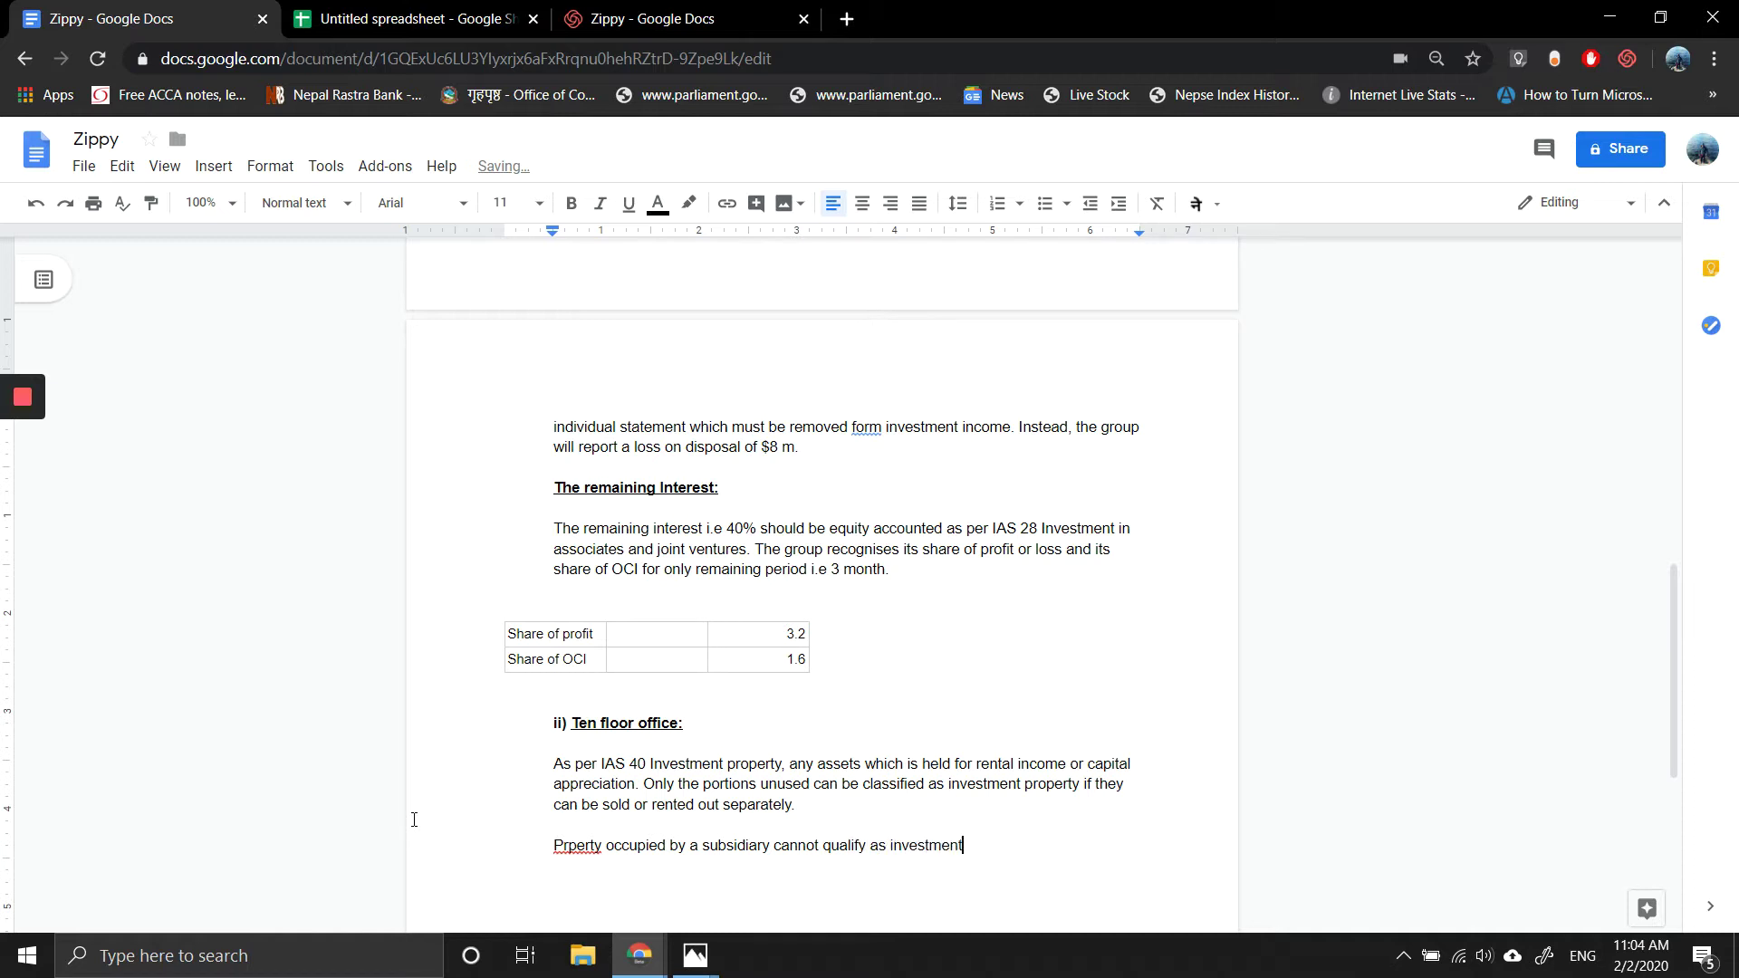
# Step: Complete the sentence with "property in consoldiated financial statement because it is being used by group." and begin the next one with "Therefor"
pyautogui.write('property in consoldiated finc')
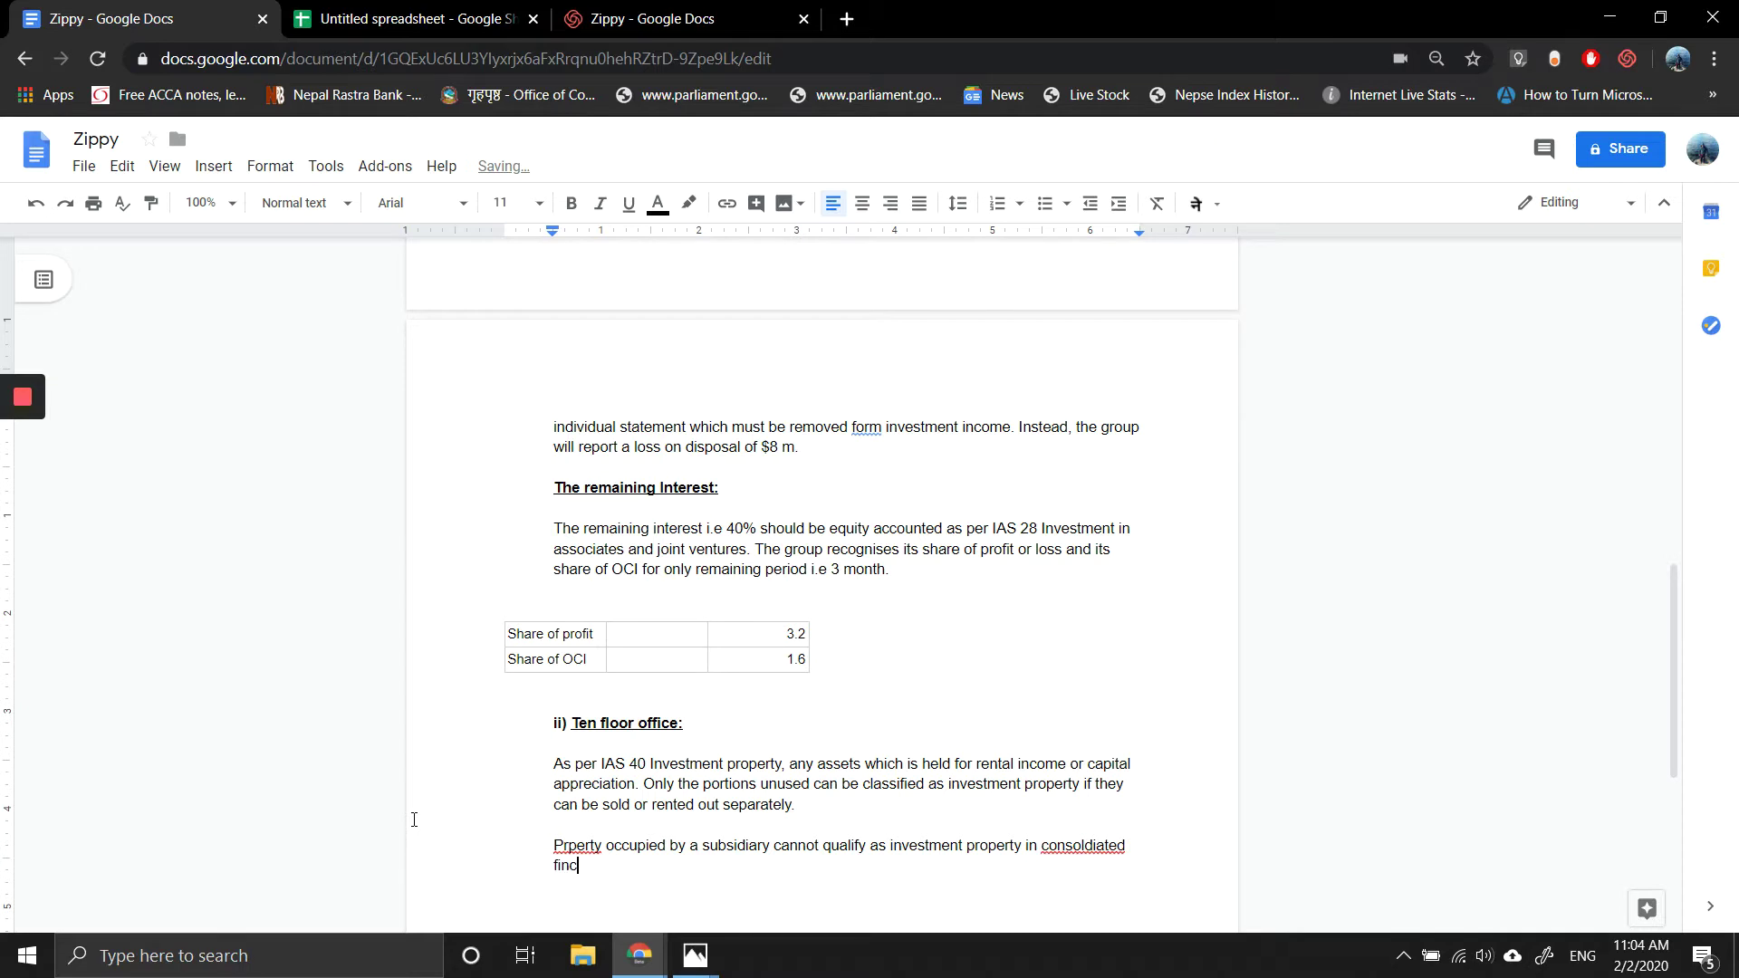
pyautogui.press('BackSpace')
pyautogui.write('ancial statement because ')
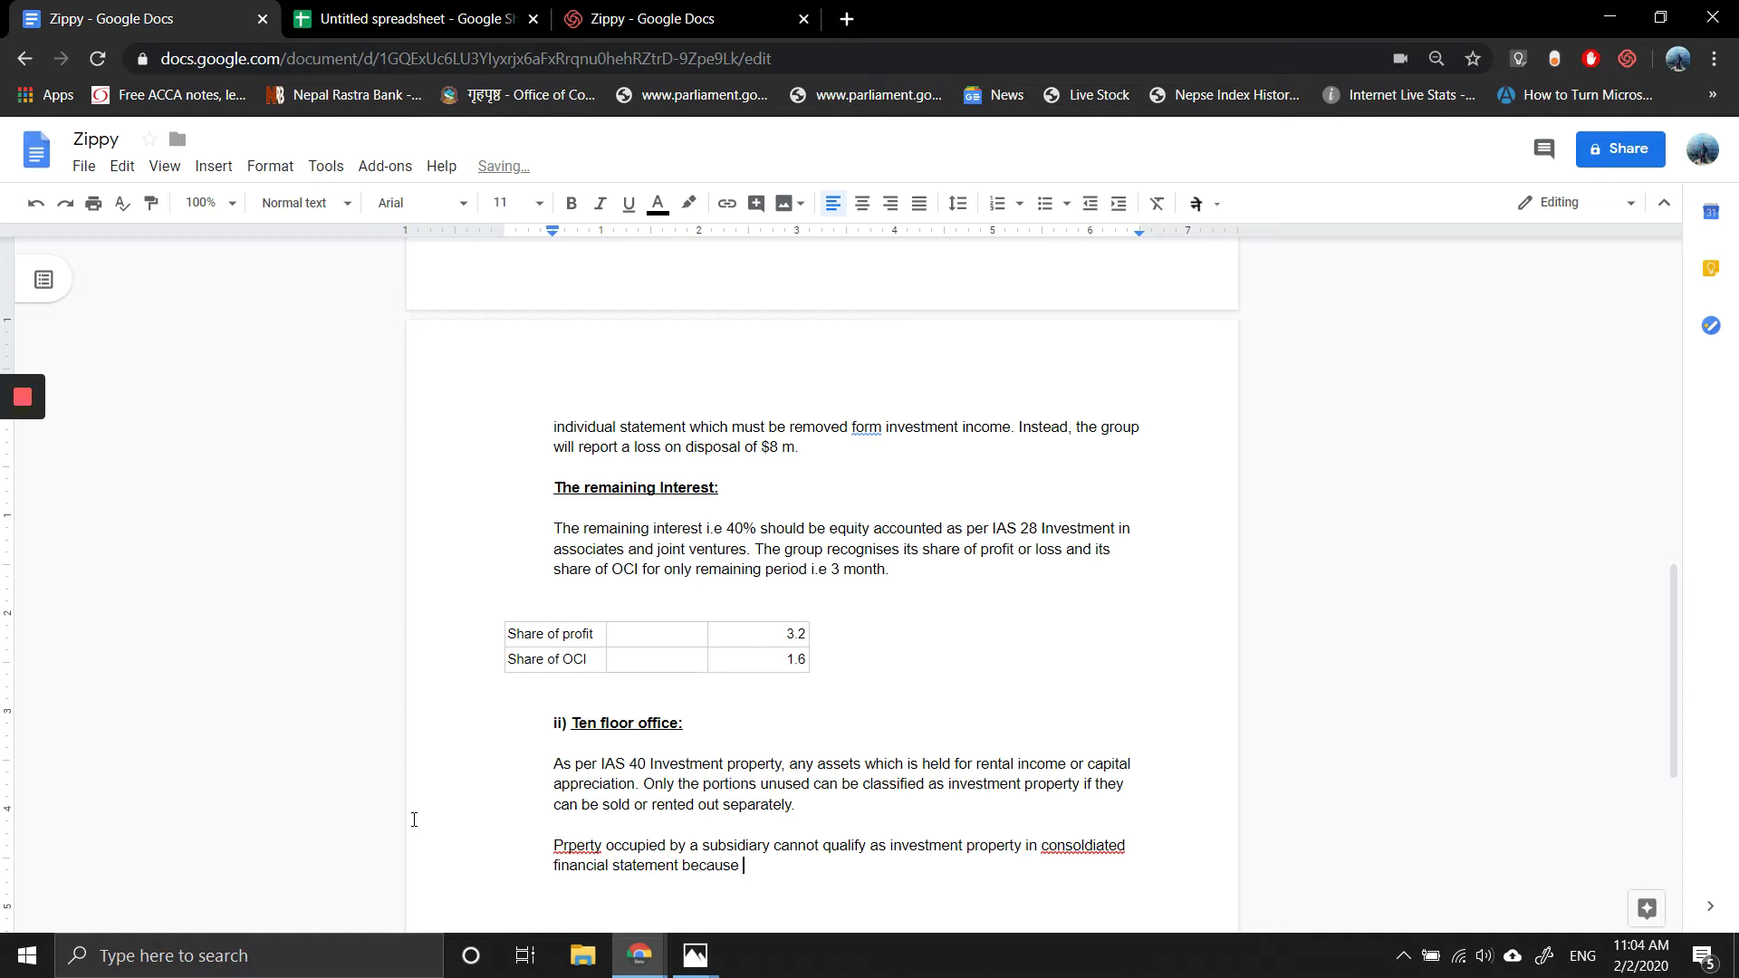
pyautogui.write('it is being used by group. Therefor')
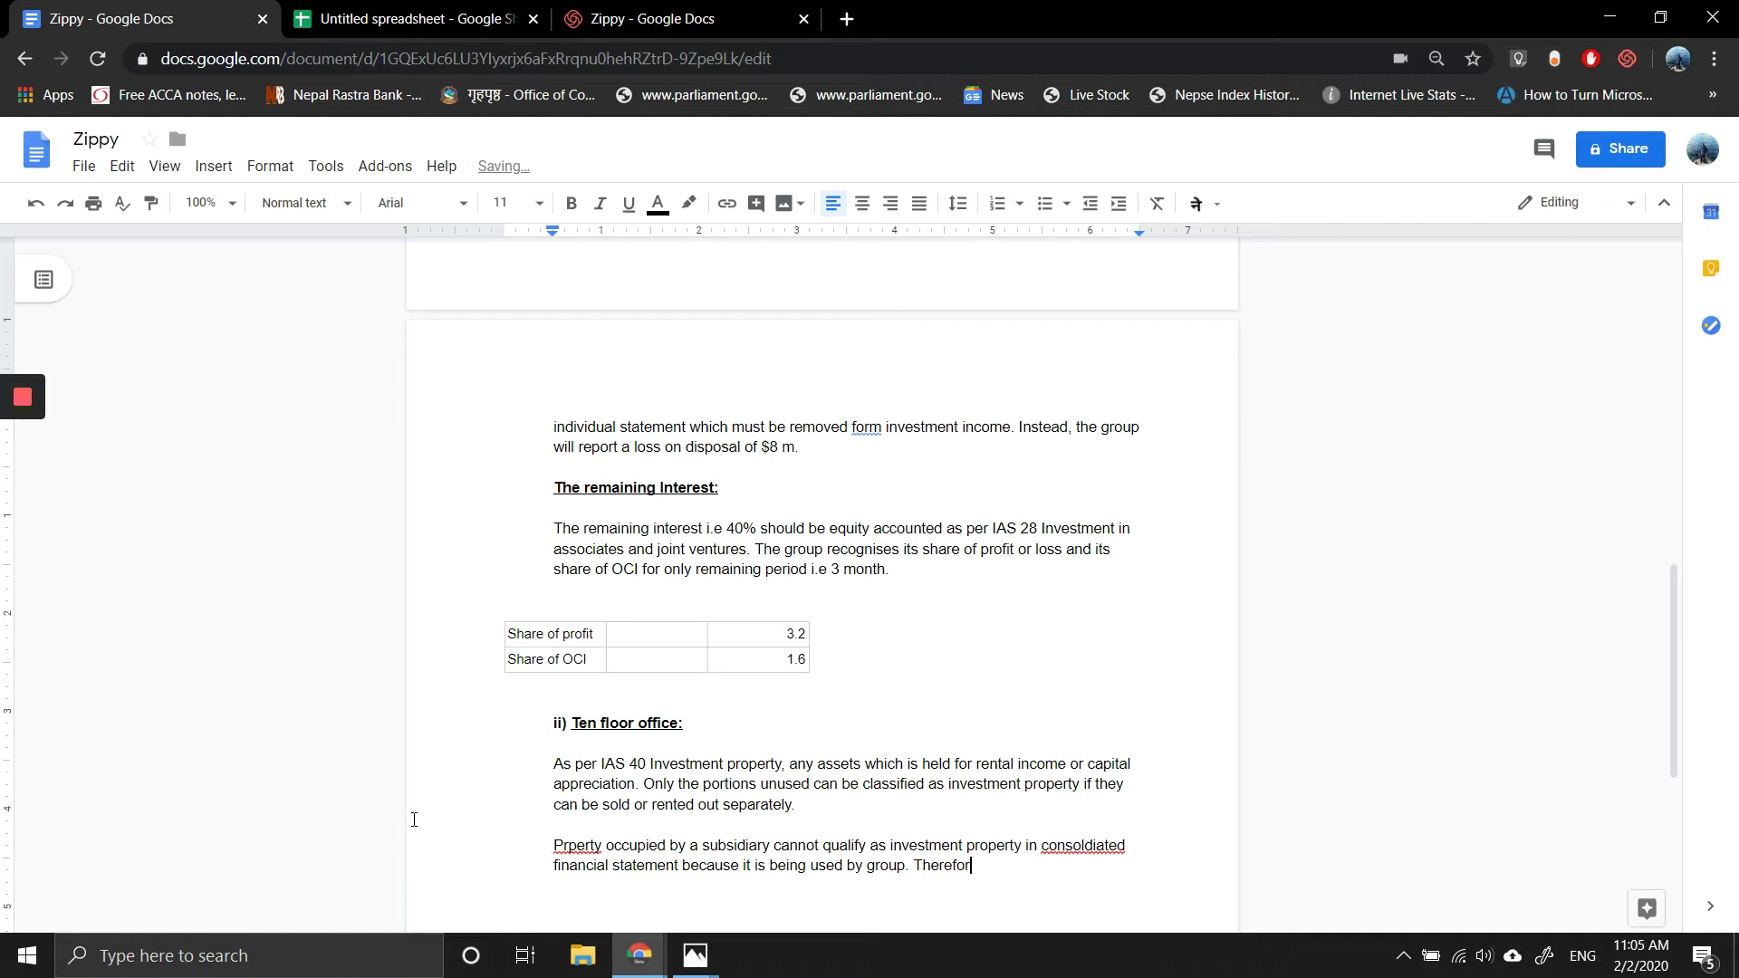
# Step: Finish the "Therefor" sentence with ", in this case only 8 floor qualifies as investment property and 2 floors as PPE."
pyautogui.write(', in this case only 8 fl')
pyautogui.press('BackSpace')
pyautogui.write('r qualifies')
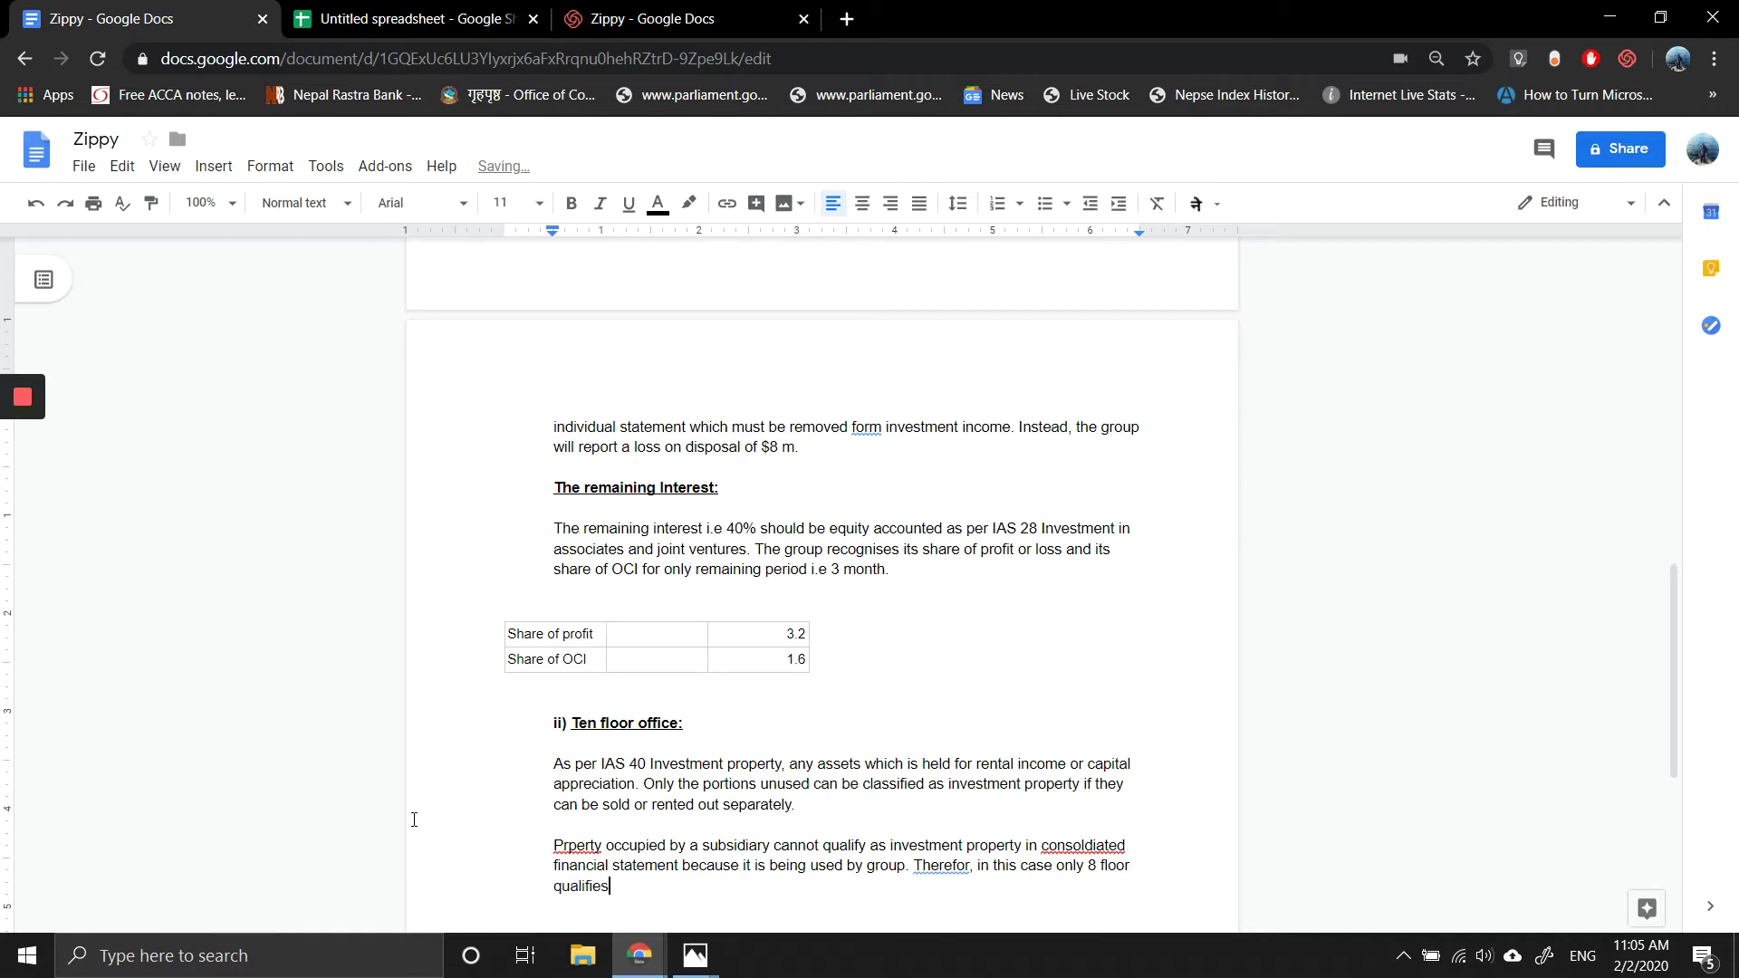
pyautogui.write(' as investment property and')
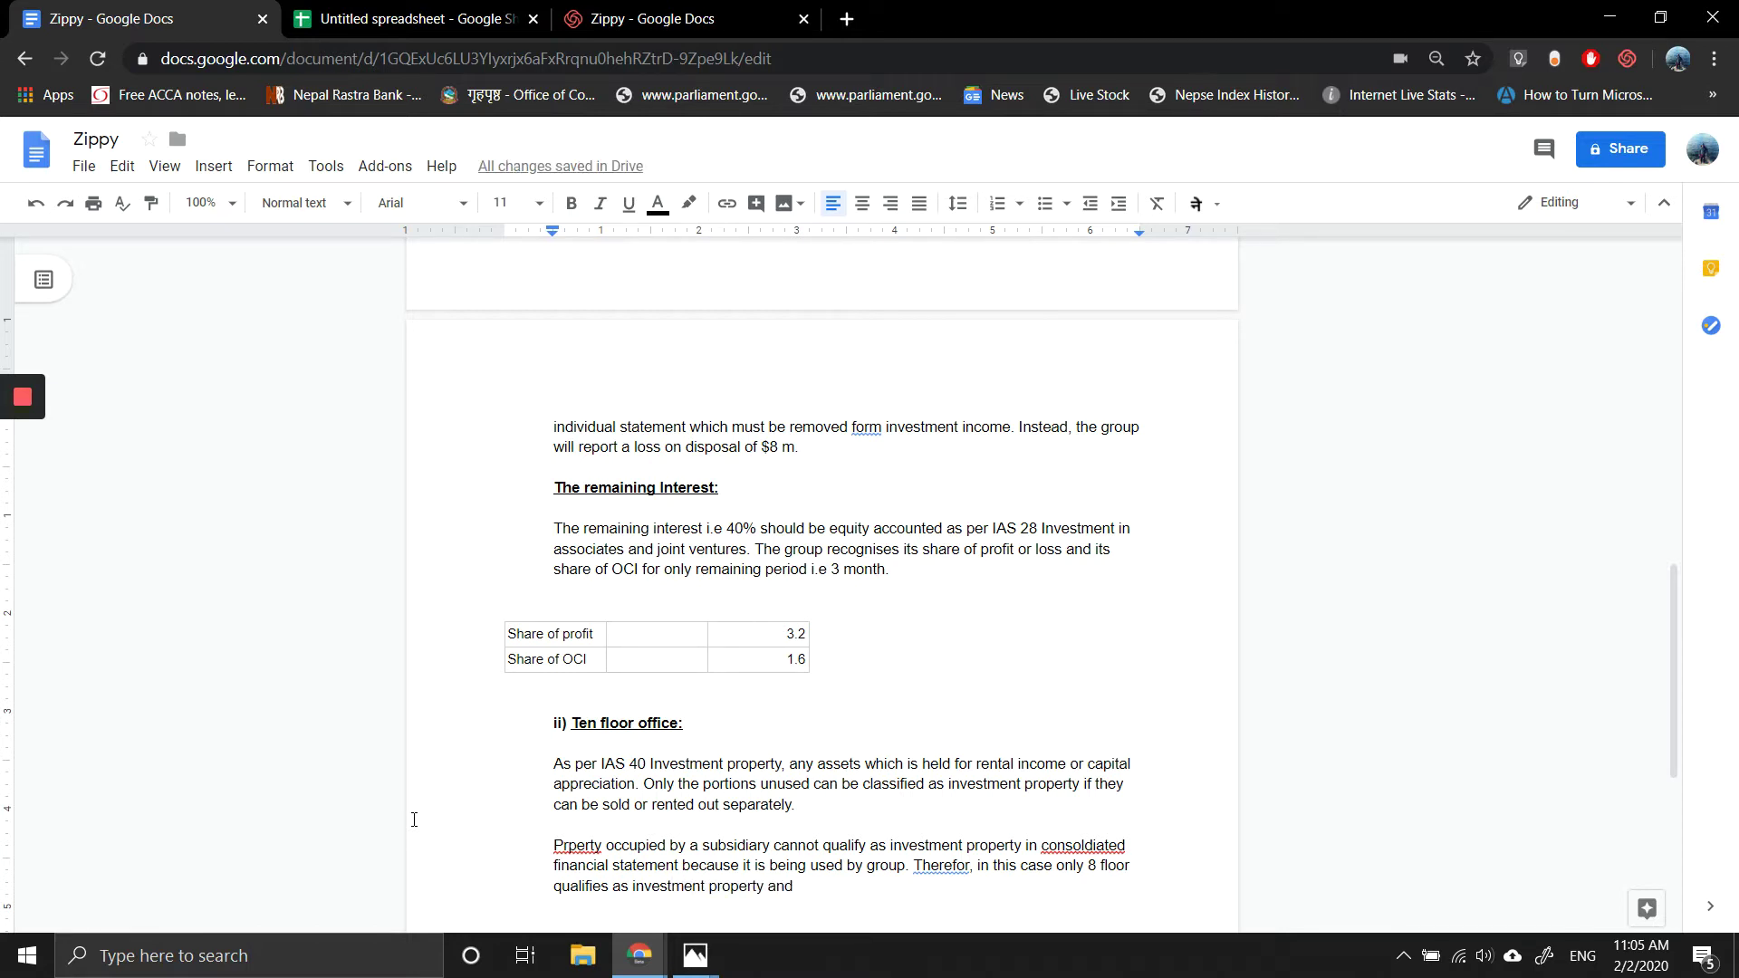
pyautogui.scroll(-3, 414, 820)
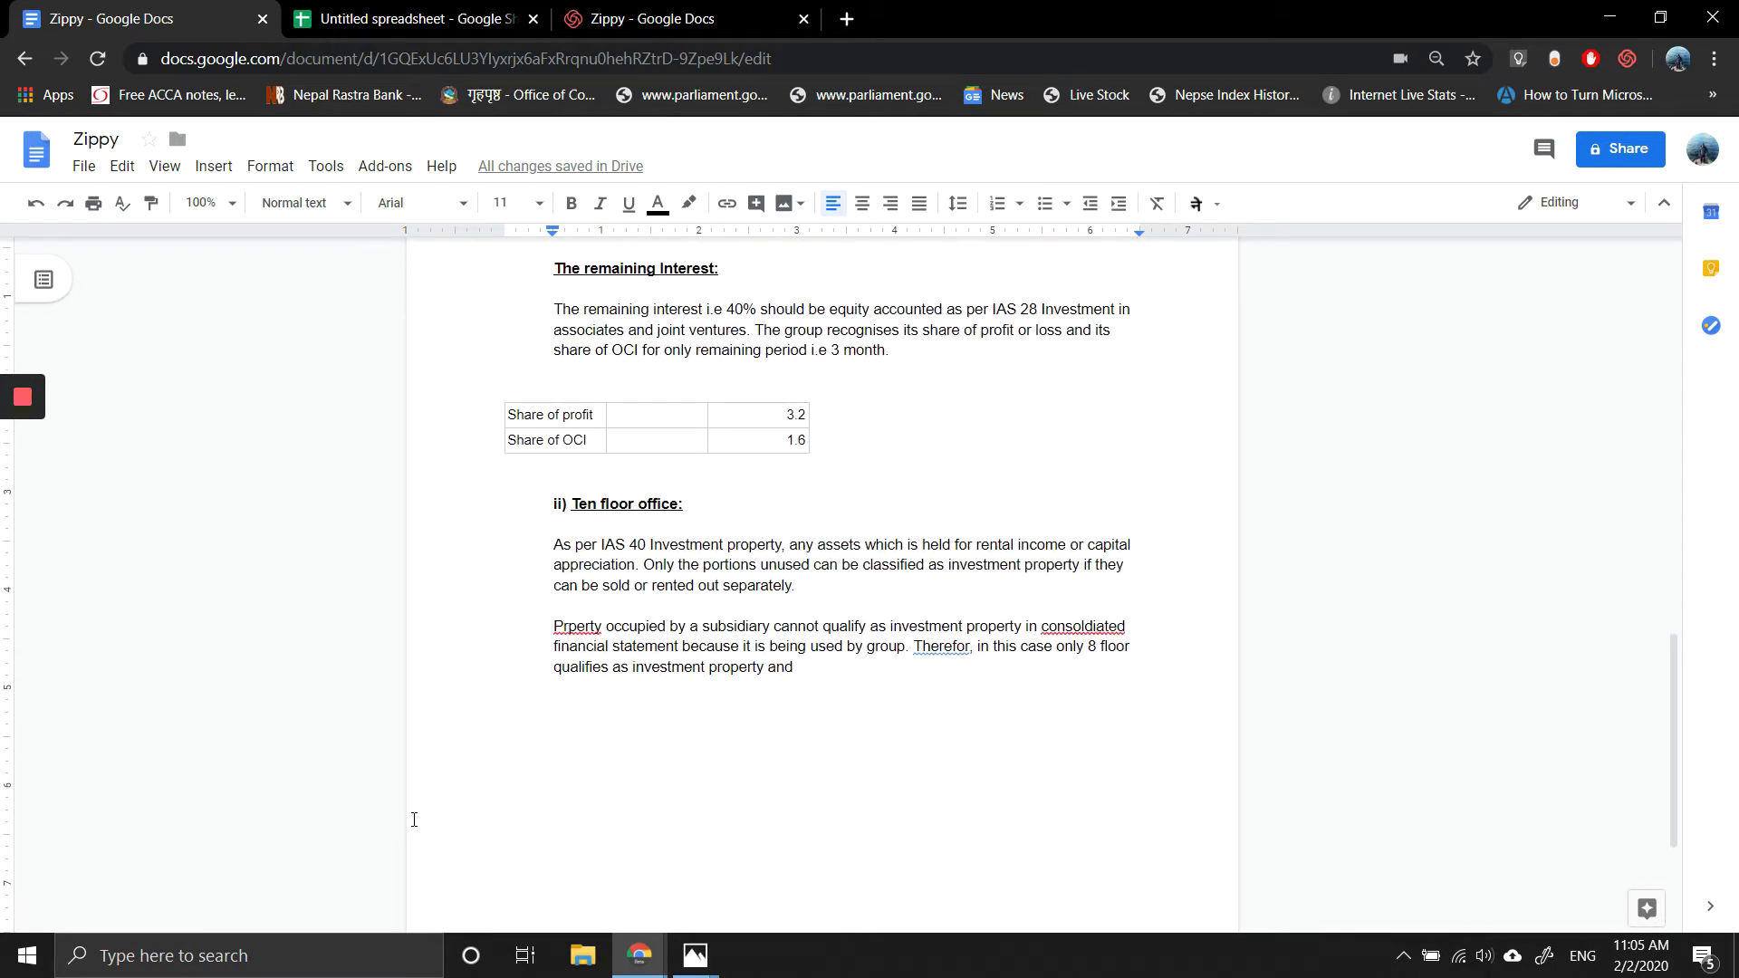
pyautogui.write('2 floo')
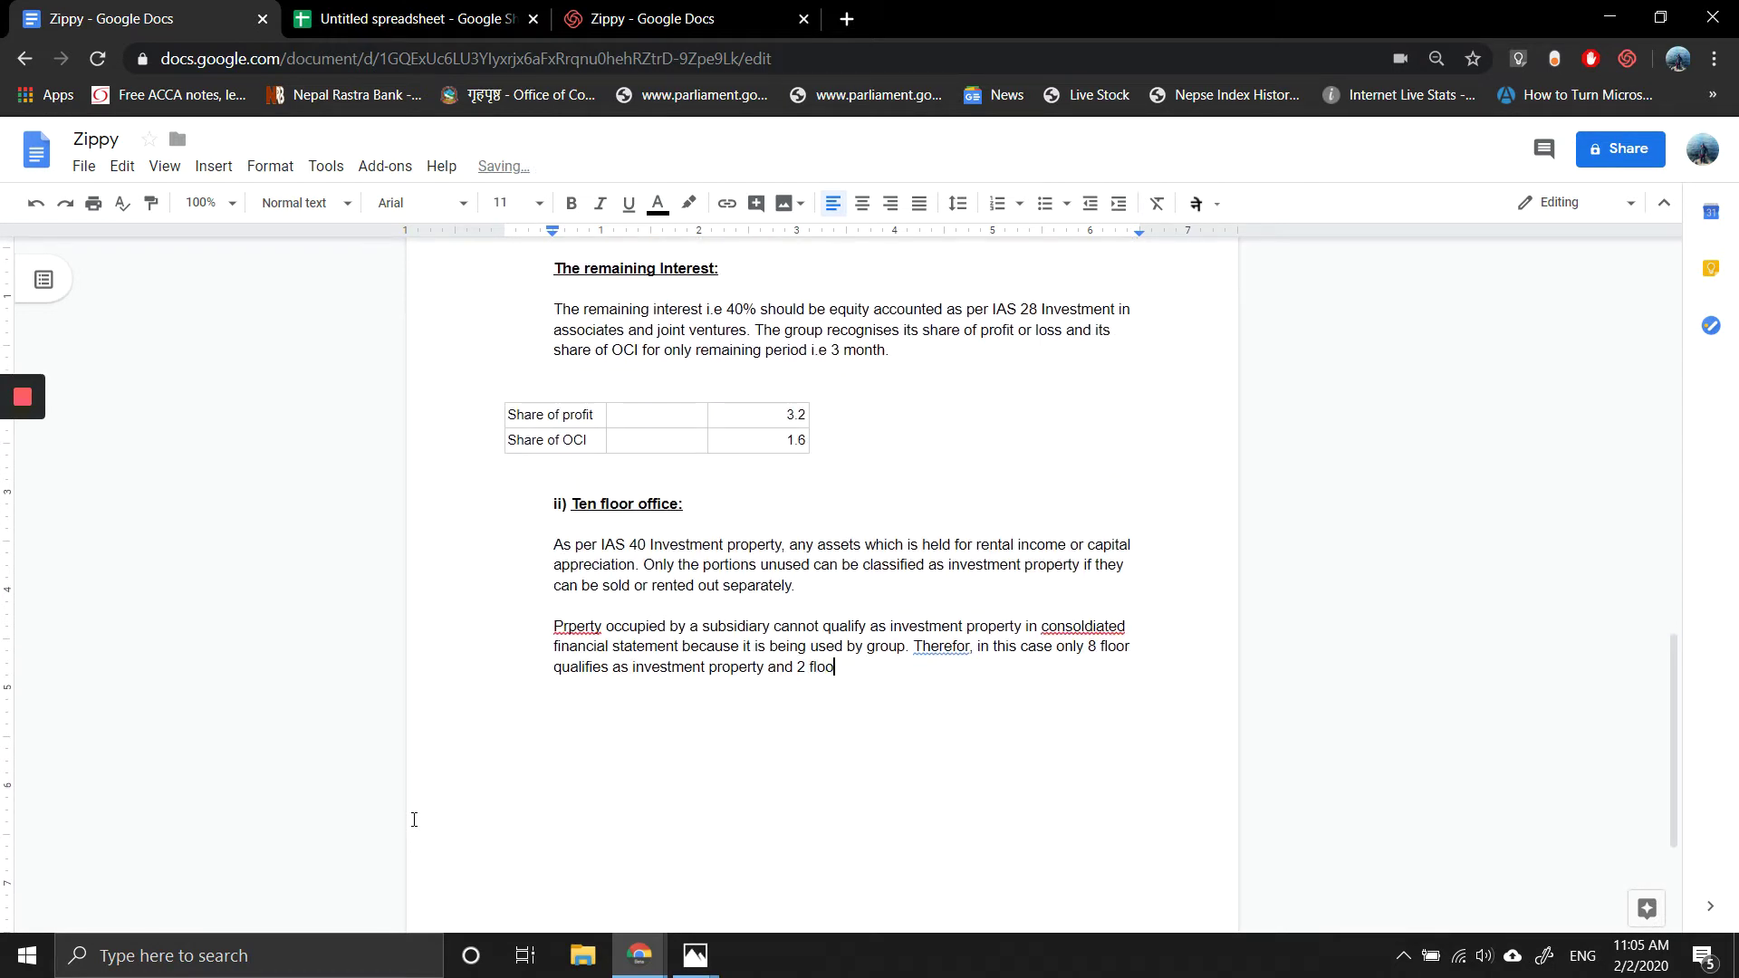
pyautogui.write('rs as ')
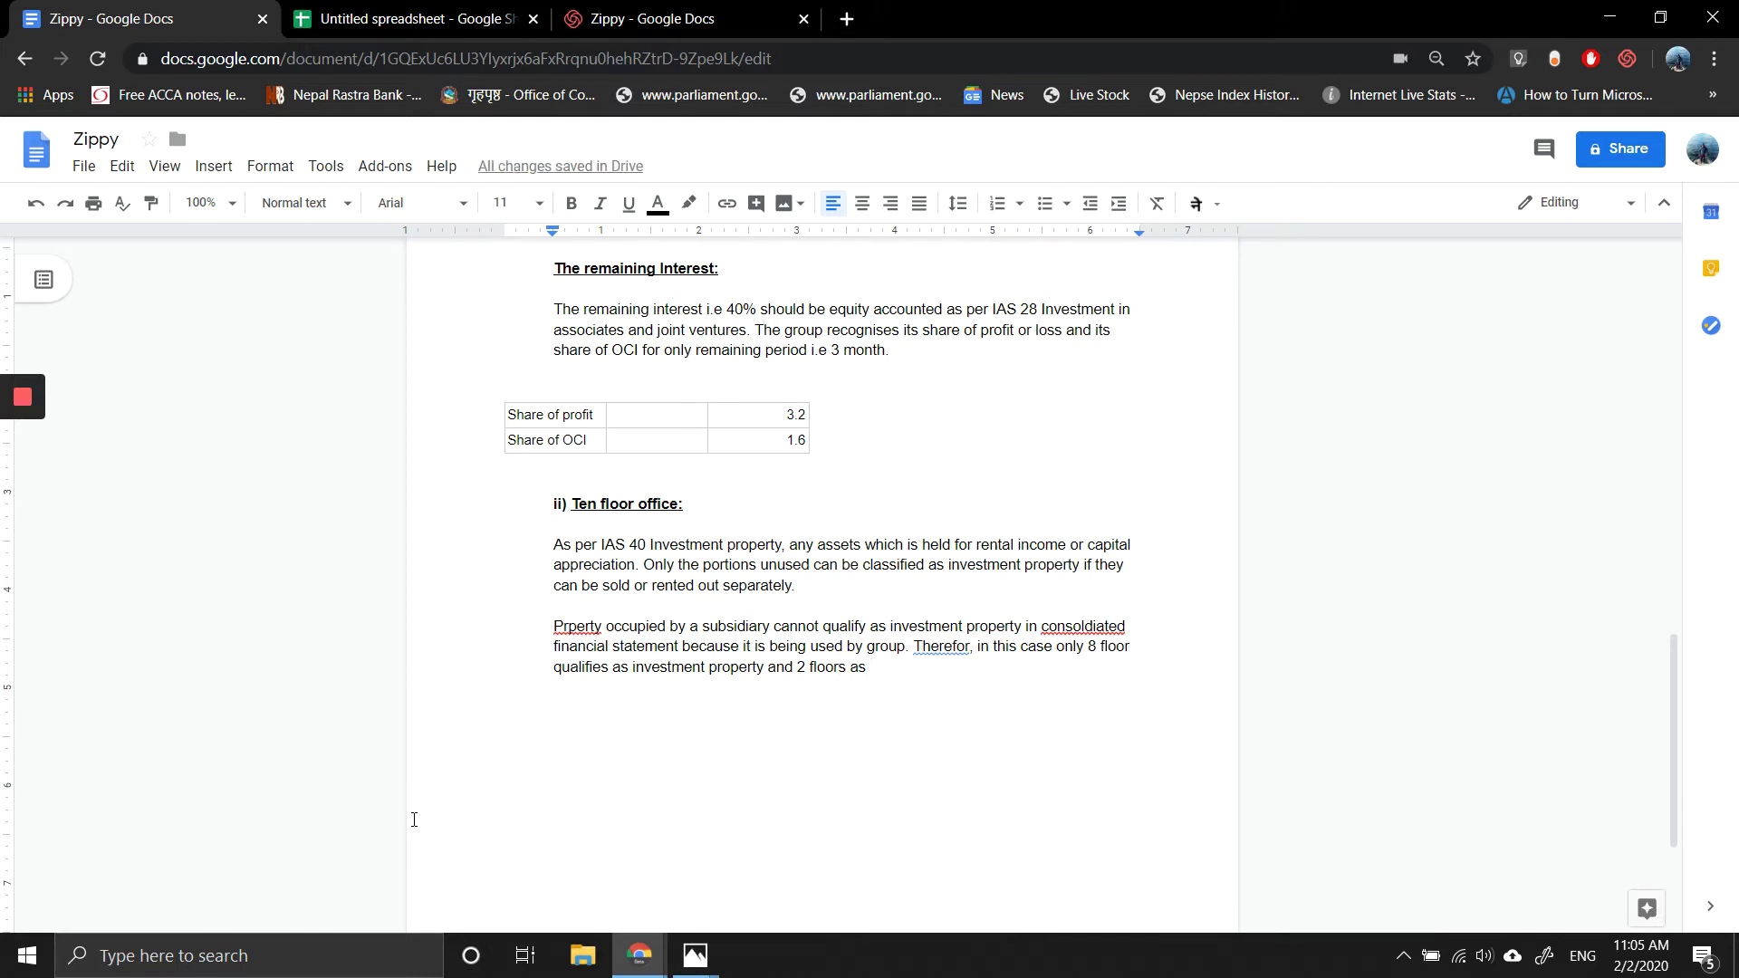
pyautogui.write('PPE.')
# Step: Correct "Therefor", "Prperty" and "consoldiated" to the suggested "Therefore", "Property" and "consolidated"
pyautogui.rightClick(930, 652)
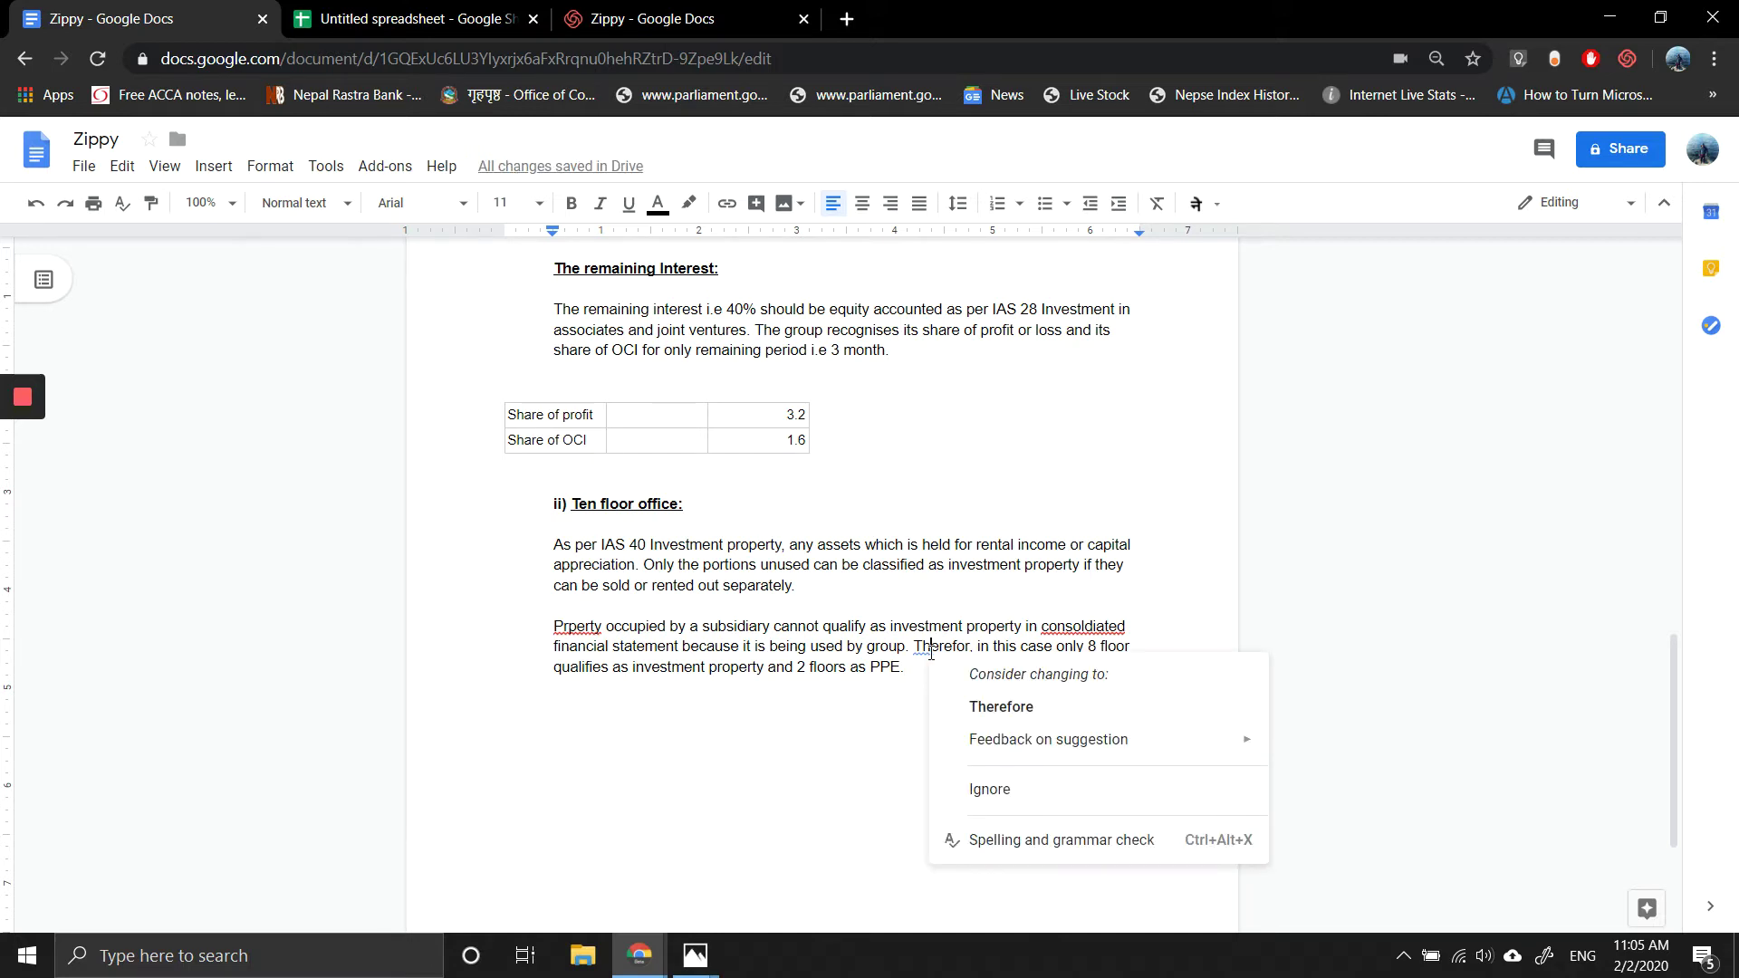
pyautogui.click(970, 704)
pyautogui.rightClick(585, 627)
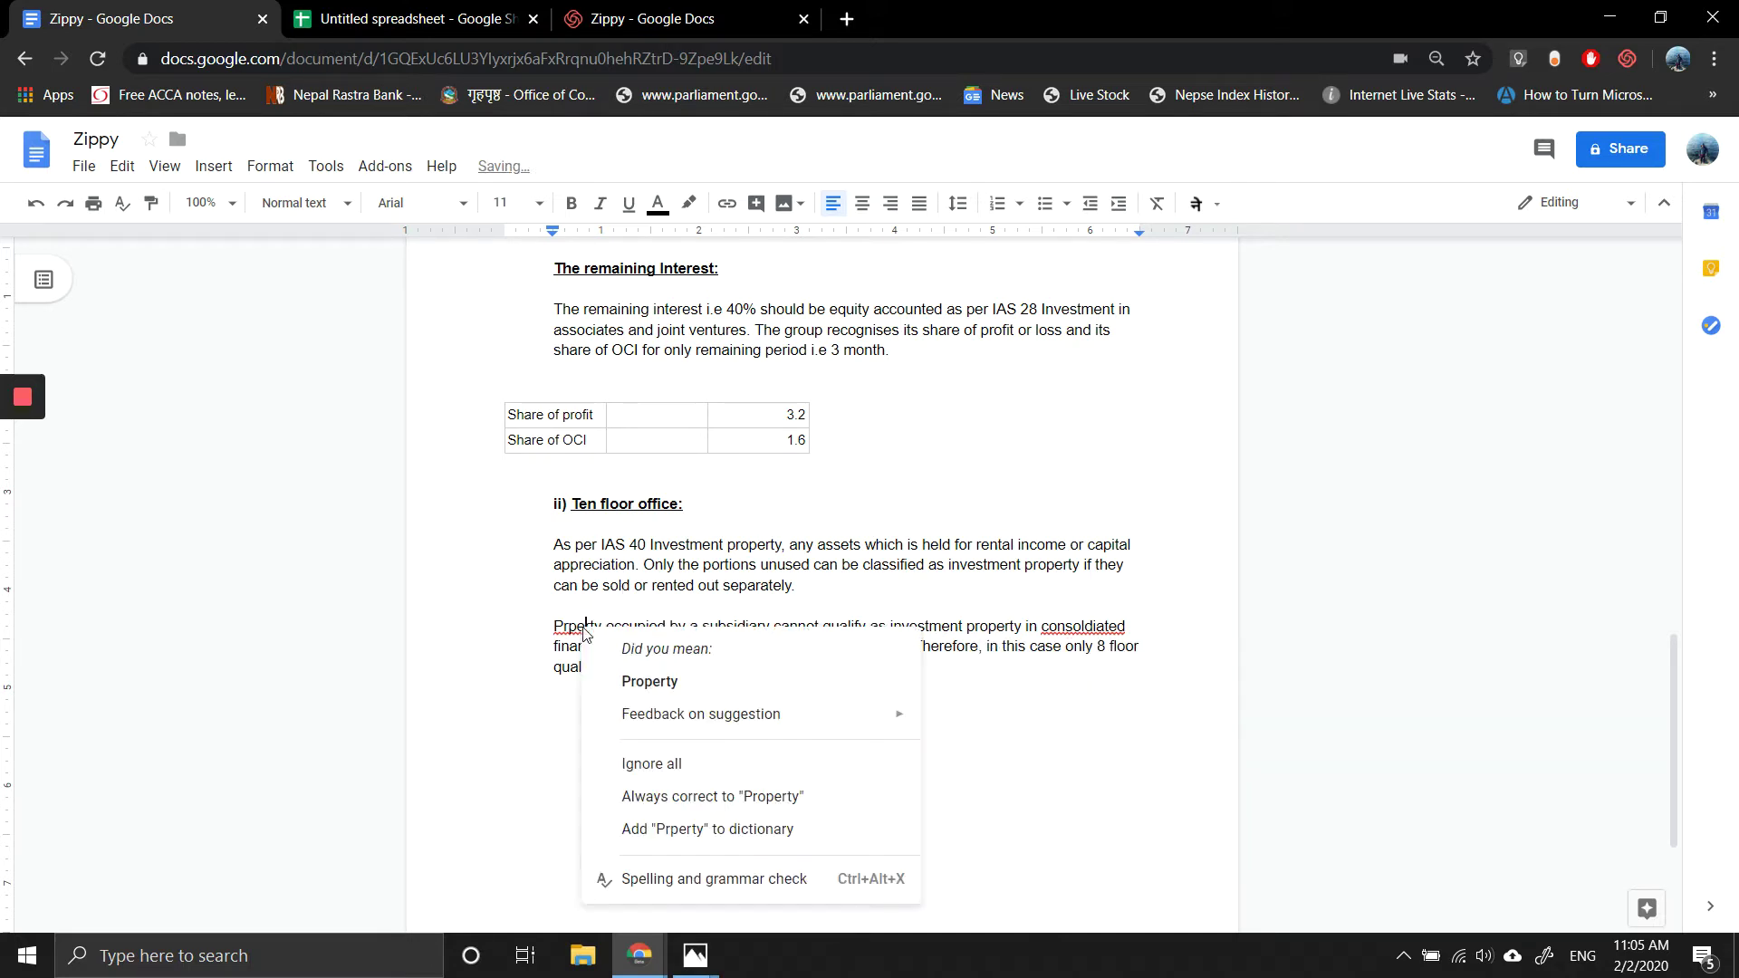
pyautogui.click(644, 689)
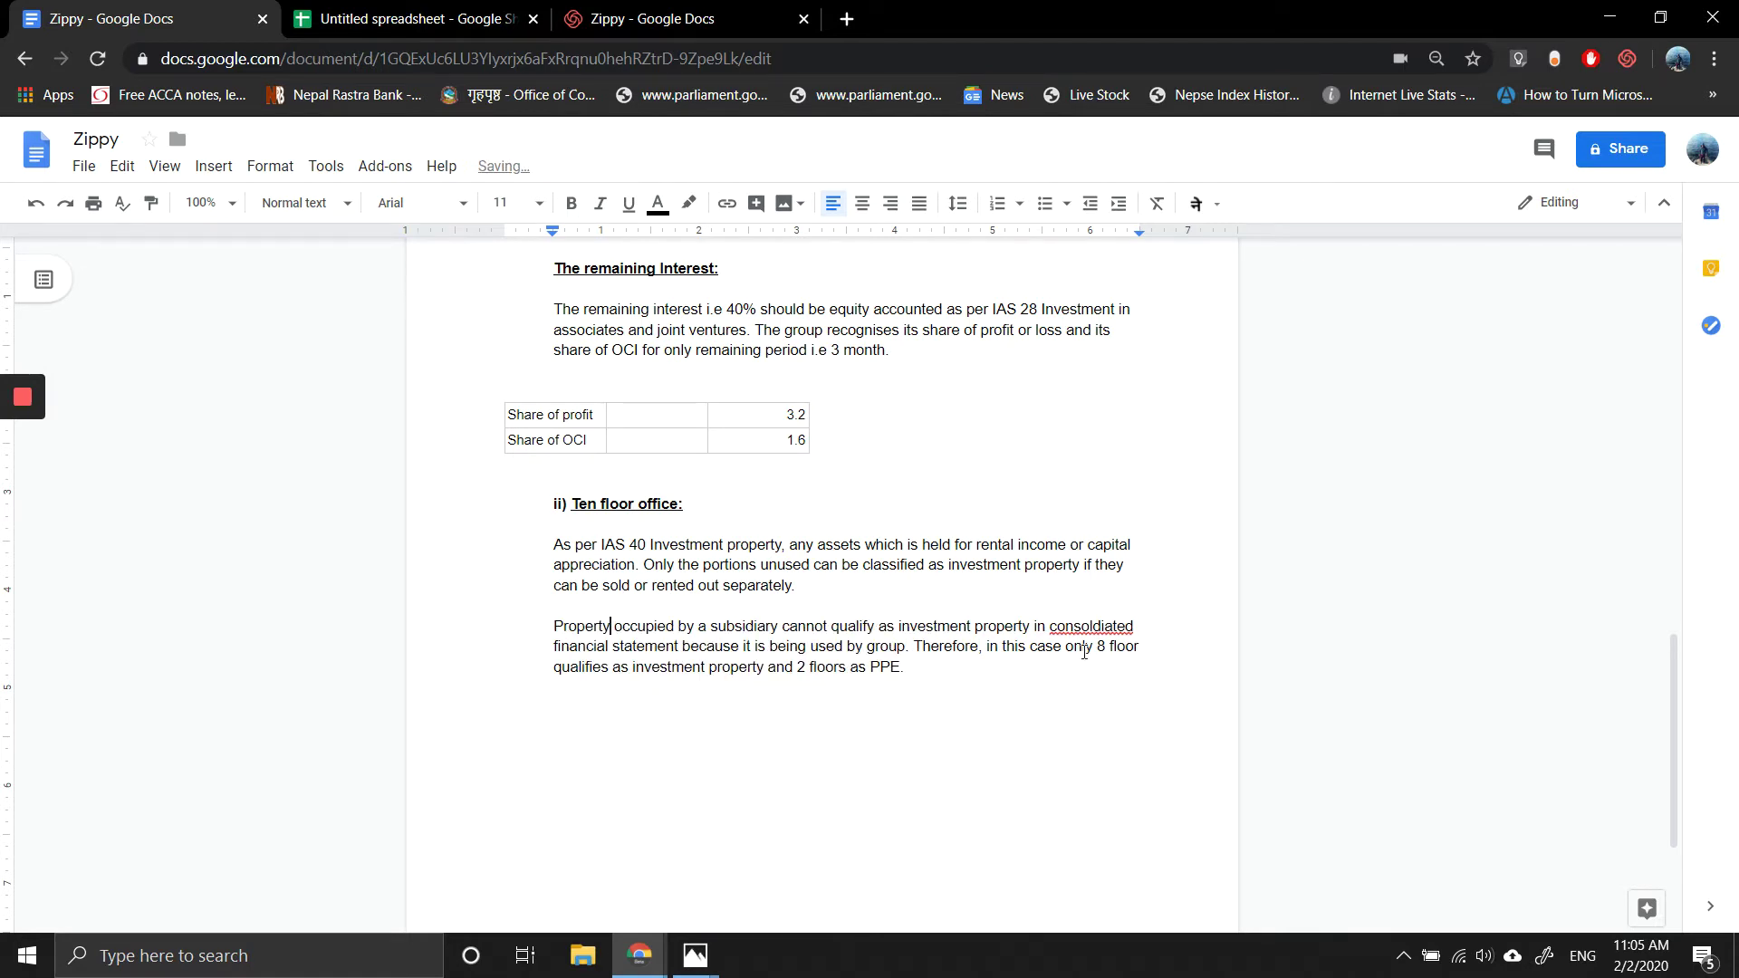
pyautogui.rightClick(1071, 623)
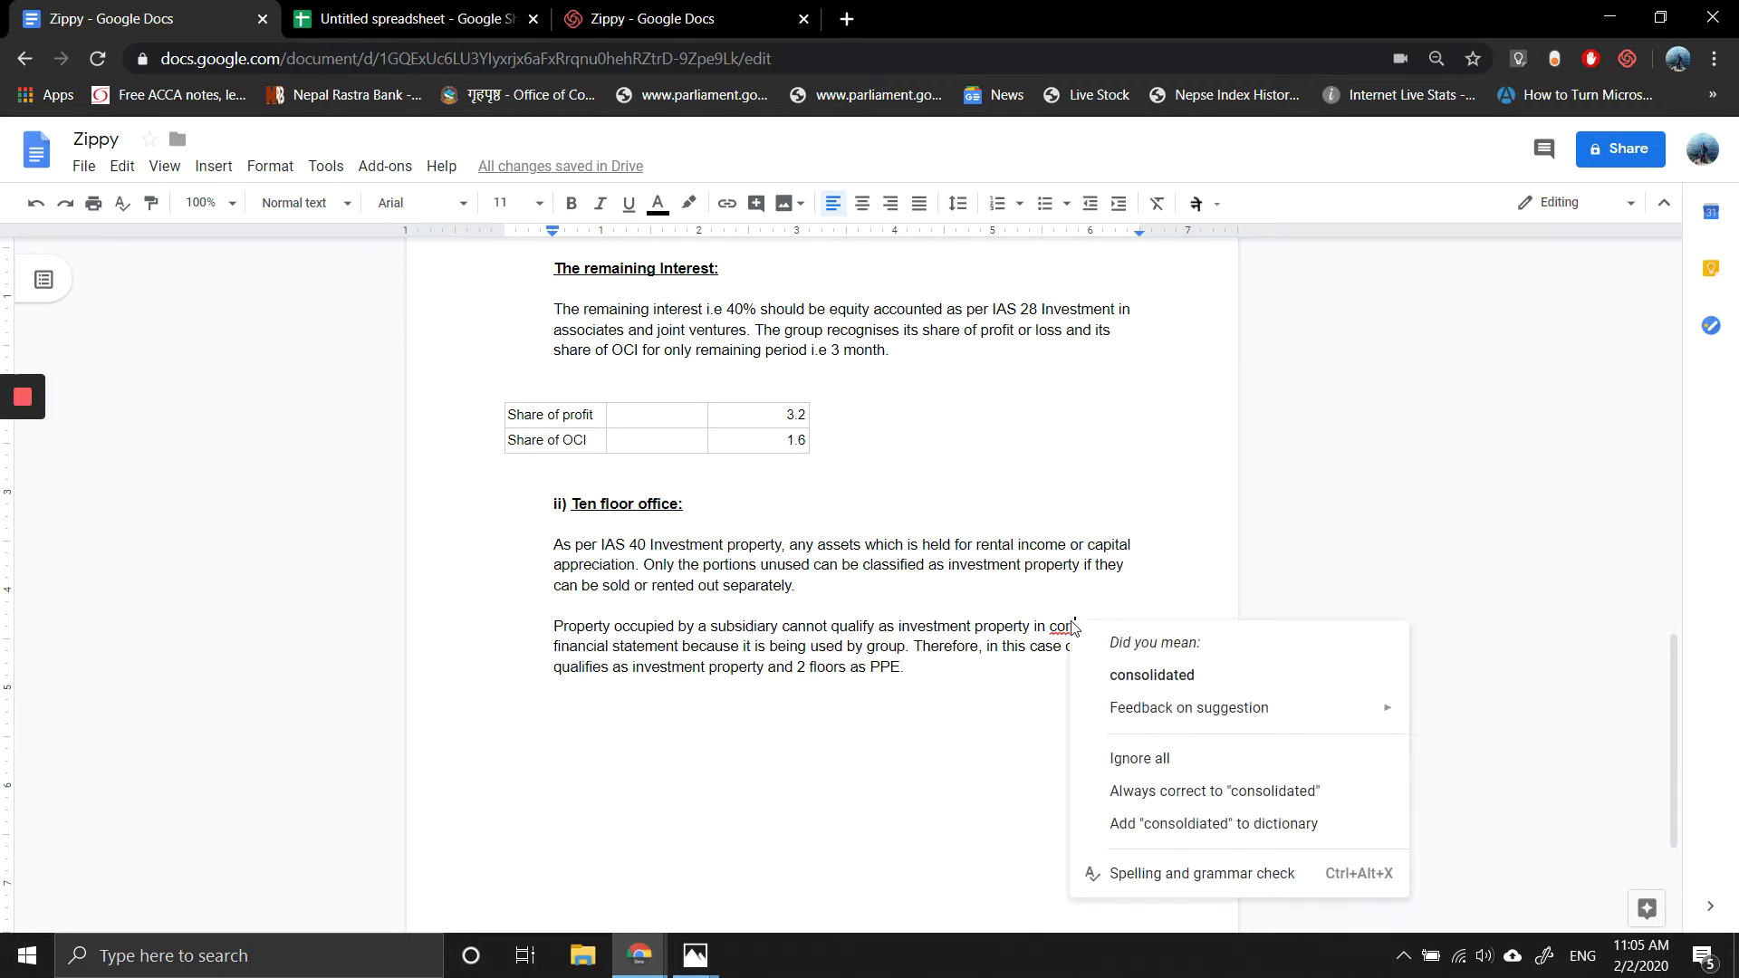
pyautogui.click(1122, 677)
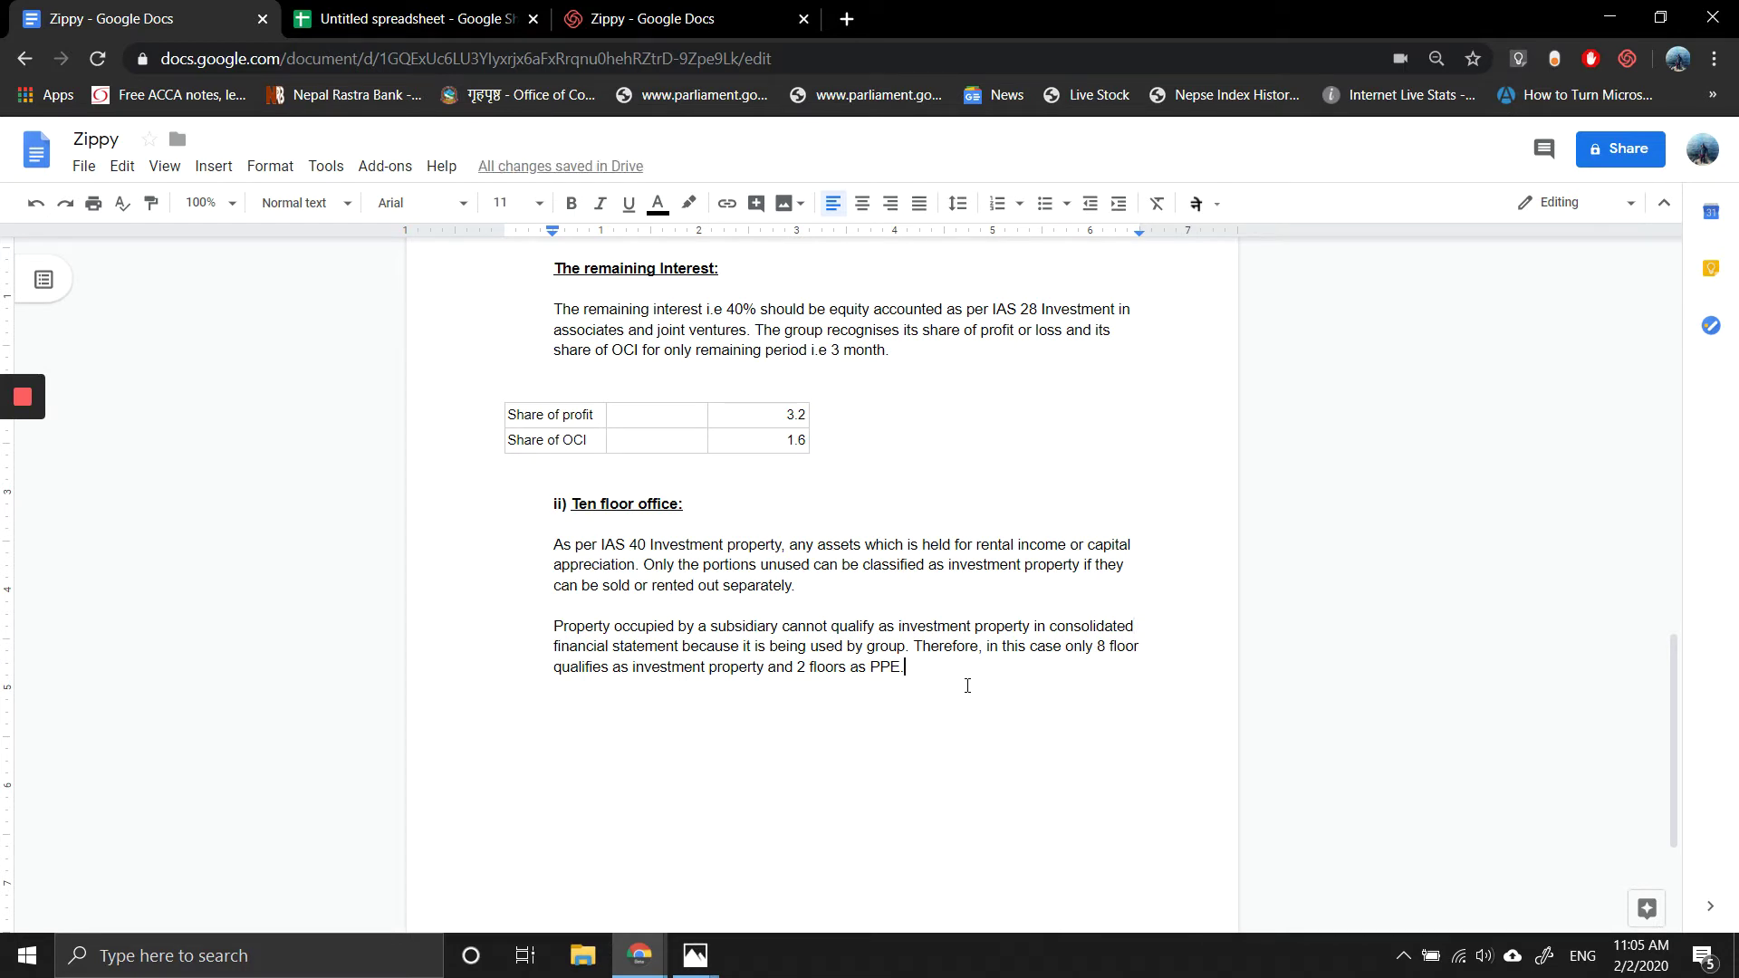
# Step: Start a new paragraph below the PPE sentence with "The 2 floors are depreciated"
pyautogui.press('Return')
pyautogui.press('Return')
pyautogui.write('Deprec')
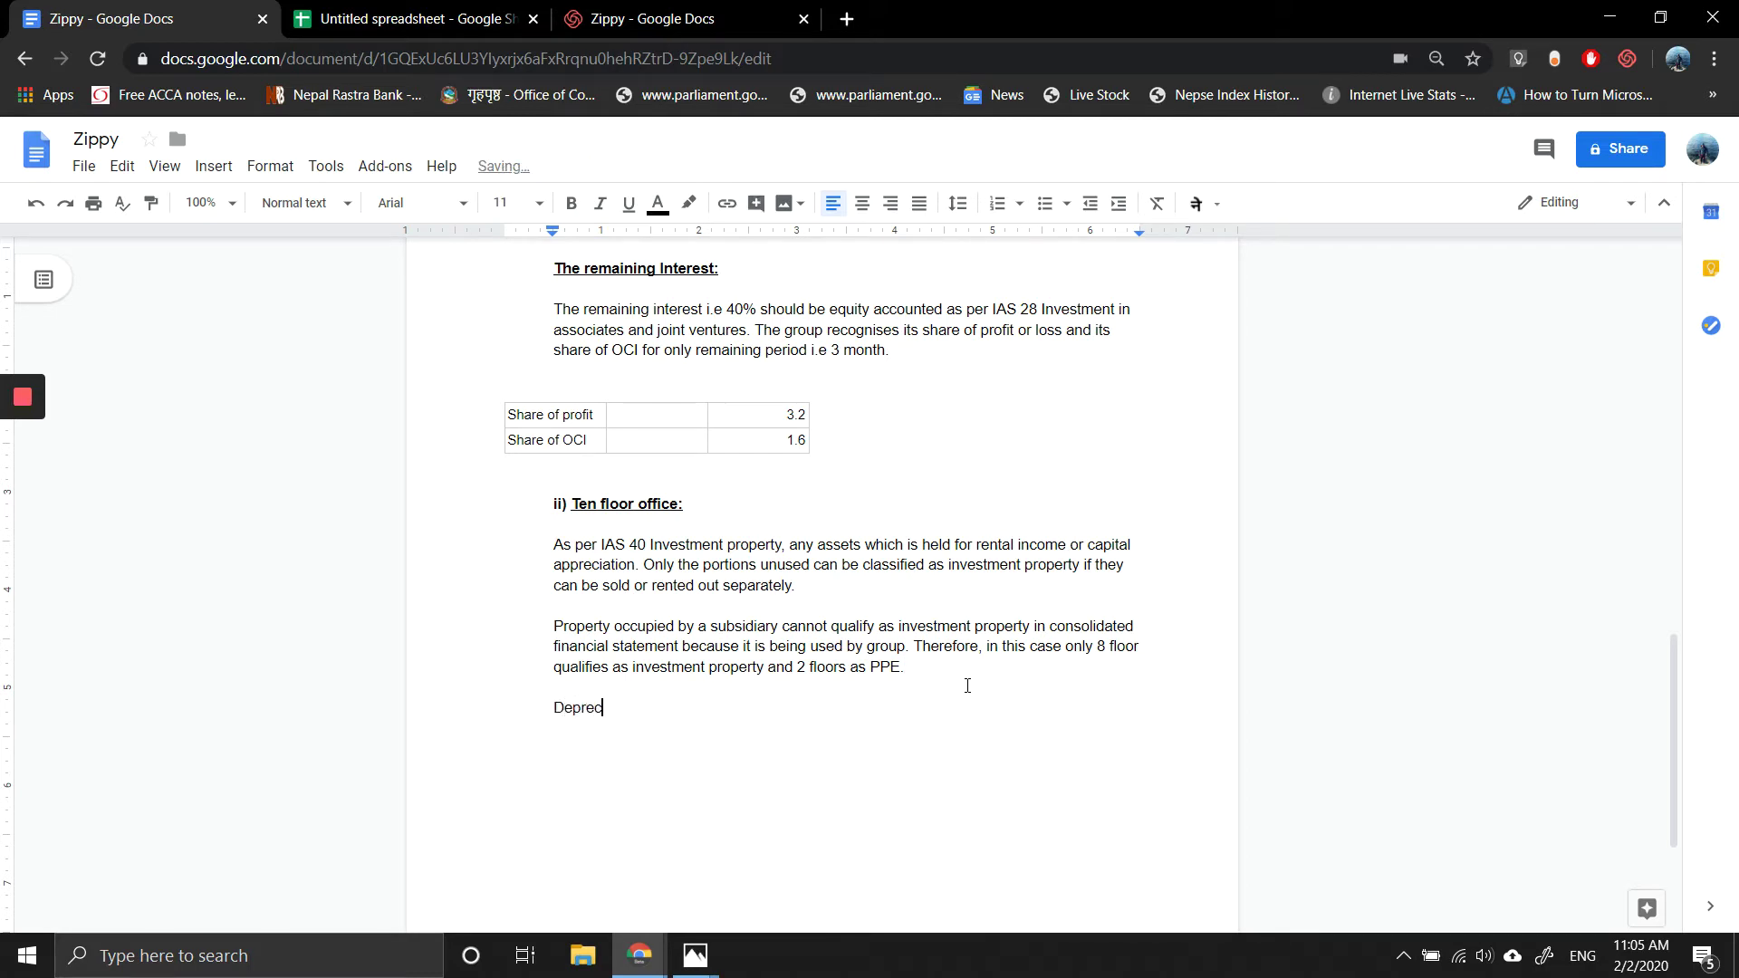
pyautogui.press('BackSpace')
pyautogui.press('BackSpace')
pyautogui.press('BackSpace')
pyautogui.press('BackSpace')
pyautogui.press('BackSpace')
pyautogui.write('The ')
pyautogui.write('pr')
pyautogui.press('BackSpace')
pyautogui.press('BackSpace')
pyautogui.write('2 floors are depreciated ')
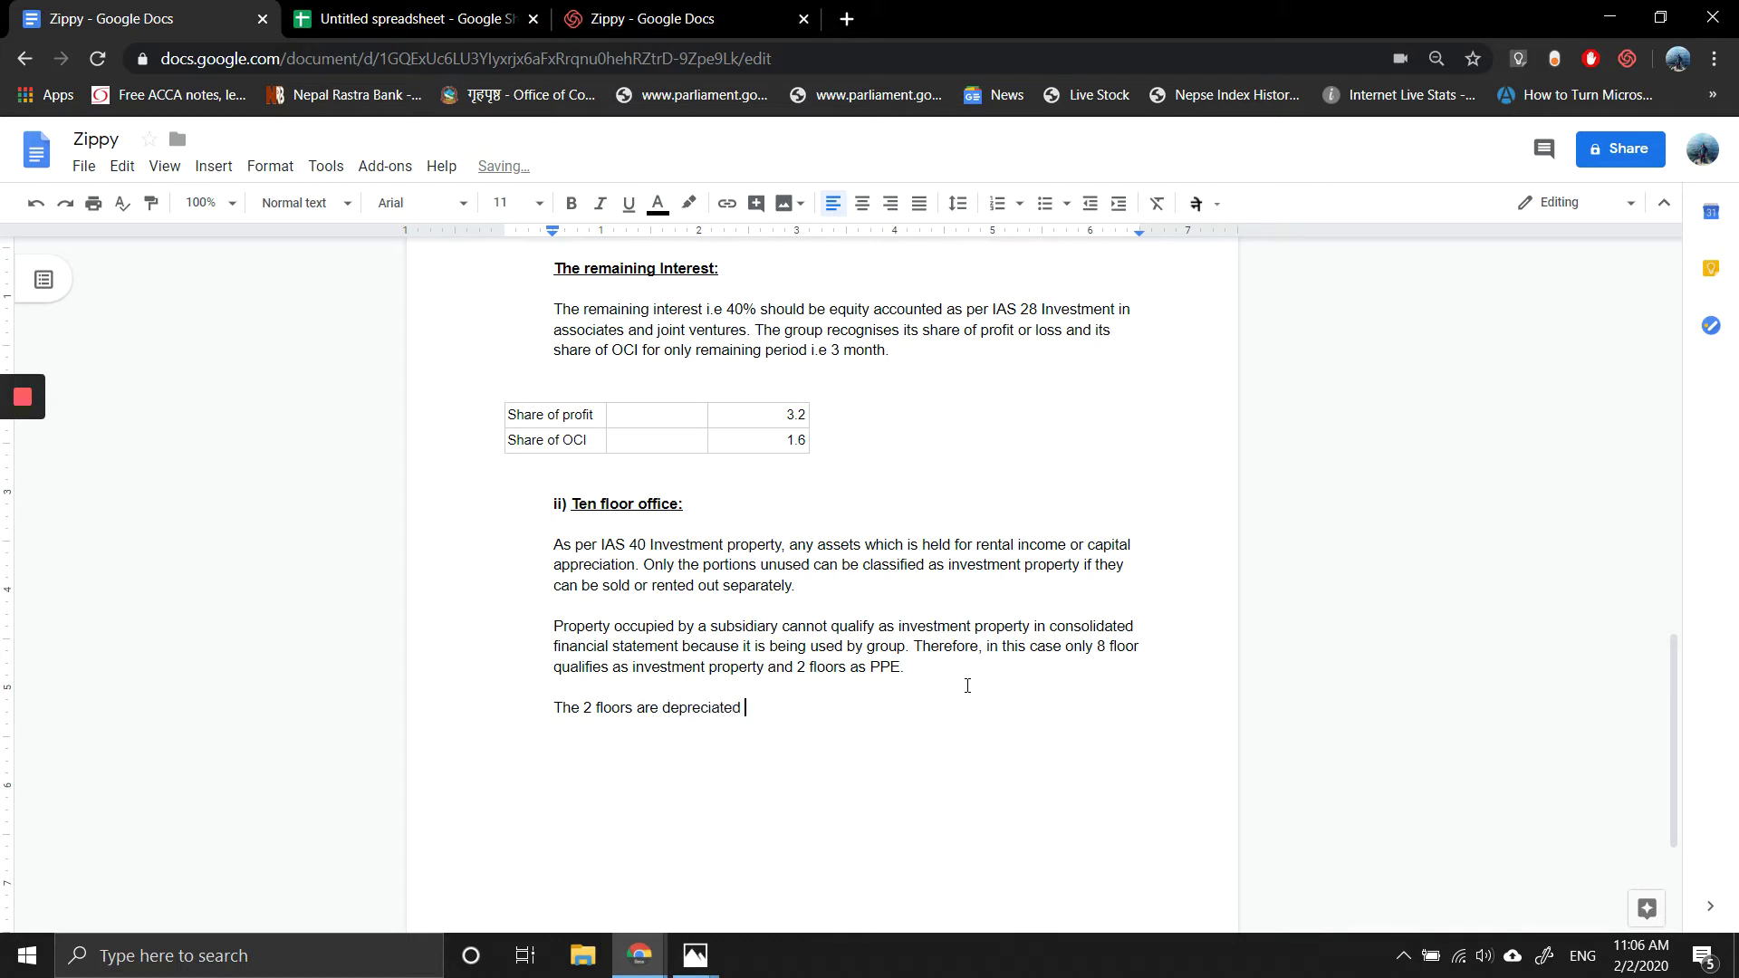
# Step: Continue the depreciation sentence with "based upon its percentage of property's value"
pyautogui.write('based upn')
pyautogui.press('BackSpace')
pyautogui.press('BackSpace')
pyautogui.write('on its share')
pyautogui.press('BackSpace')
pyautogui.press('BackSpace')
pyautogui.press('BackSpace')
pyautogui.press('BackSpace')
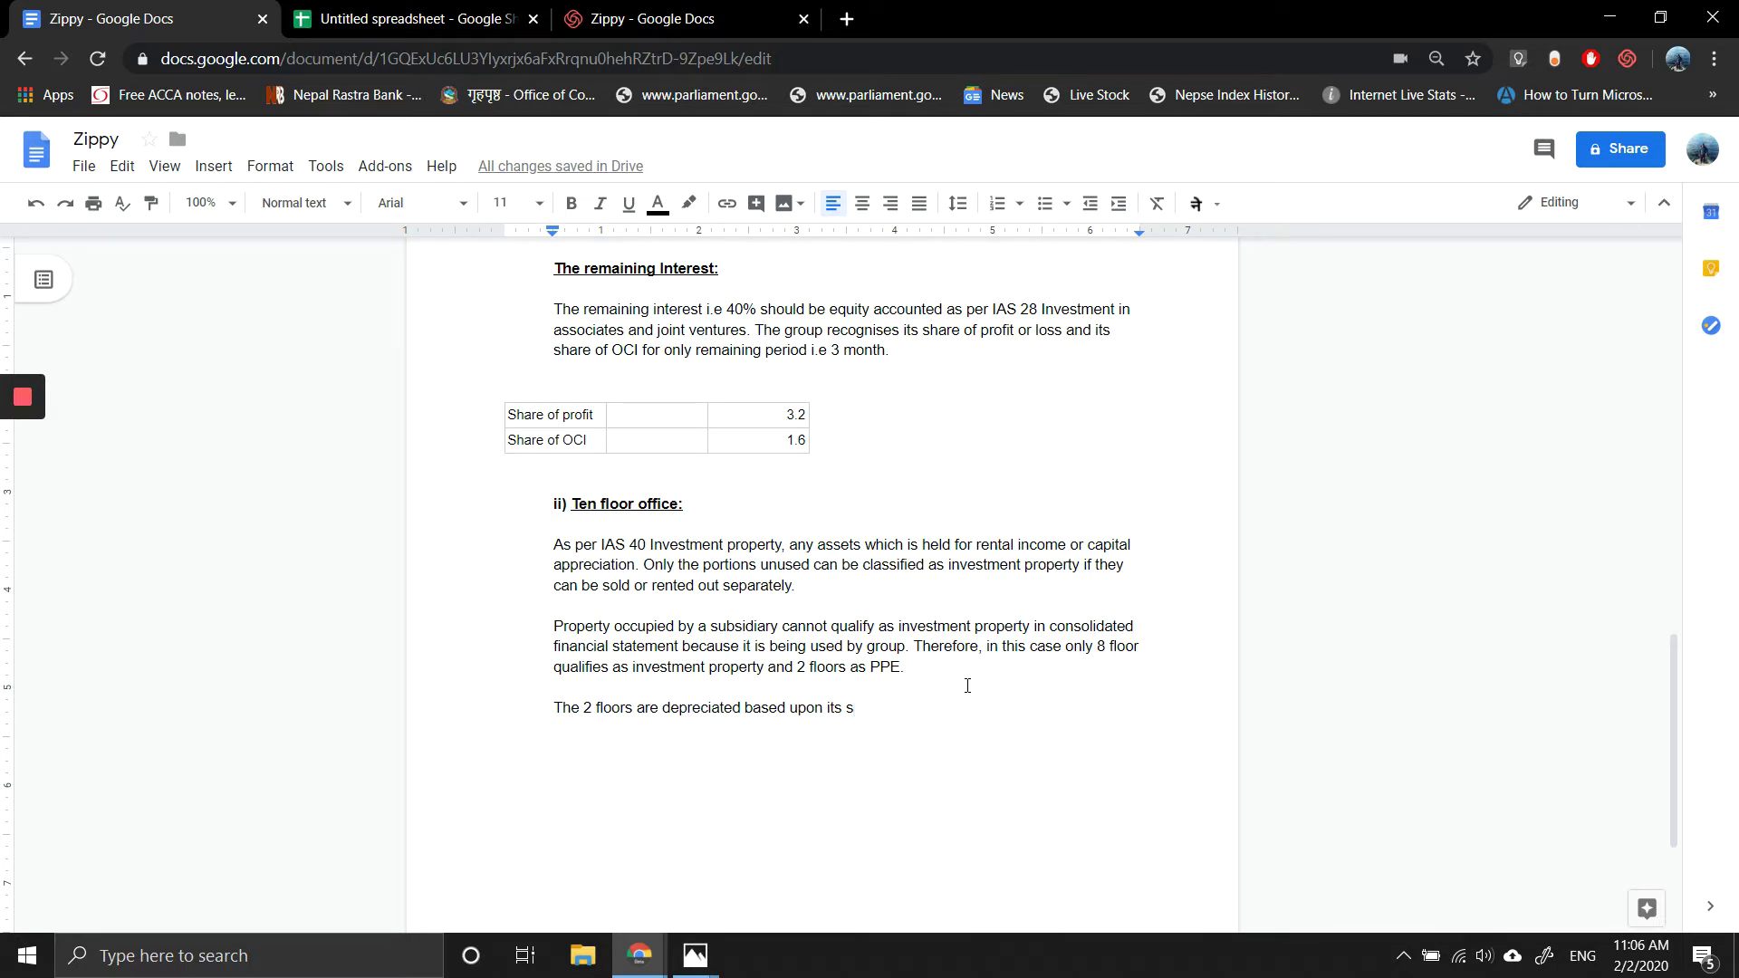
pyautogui.press('BackSpace')
pyautogui.write('pe')
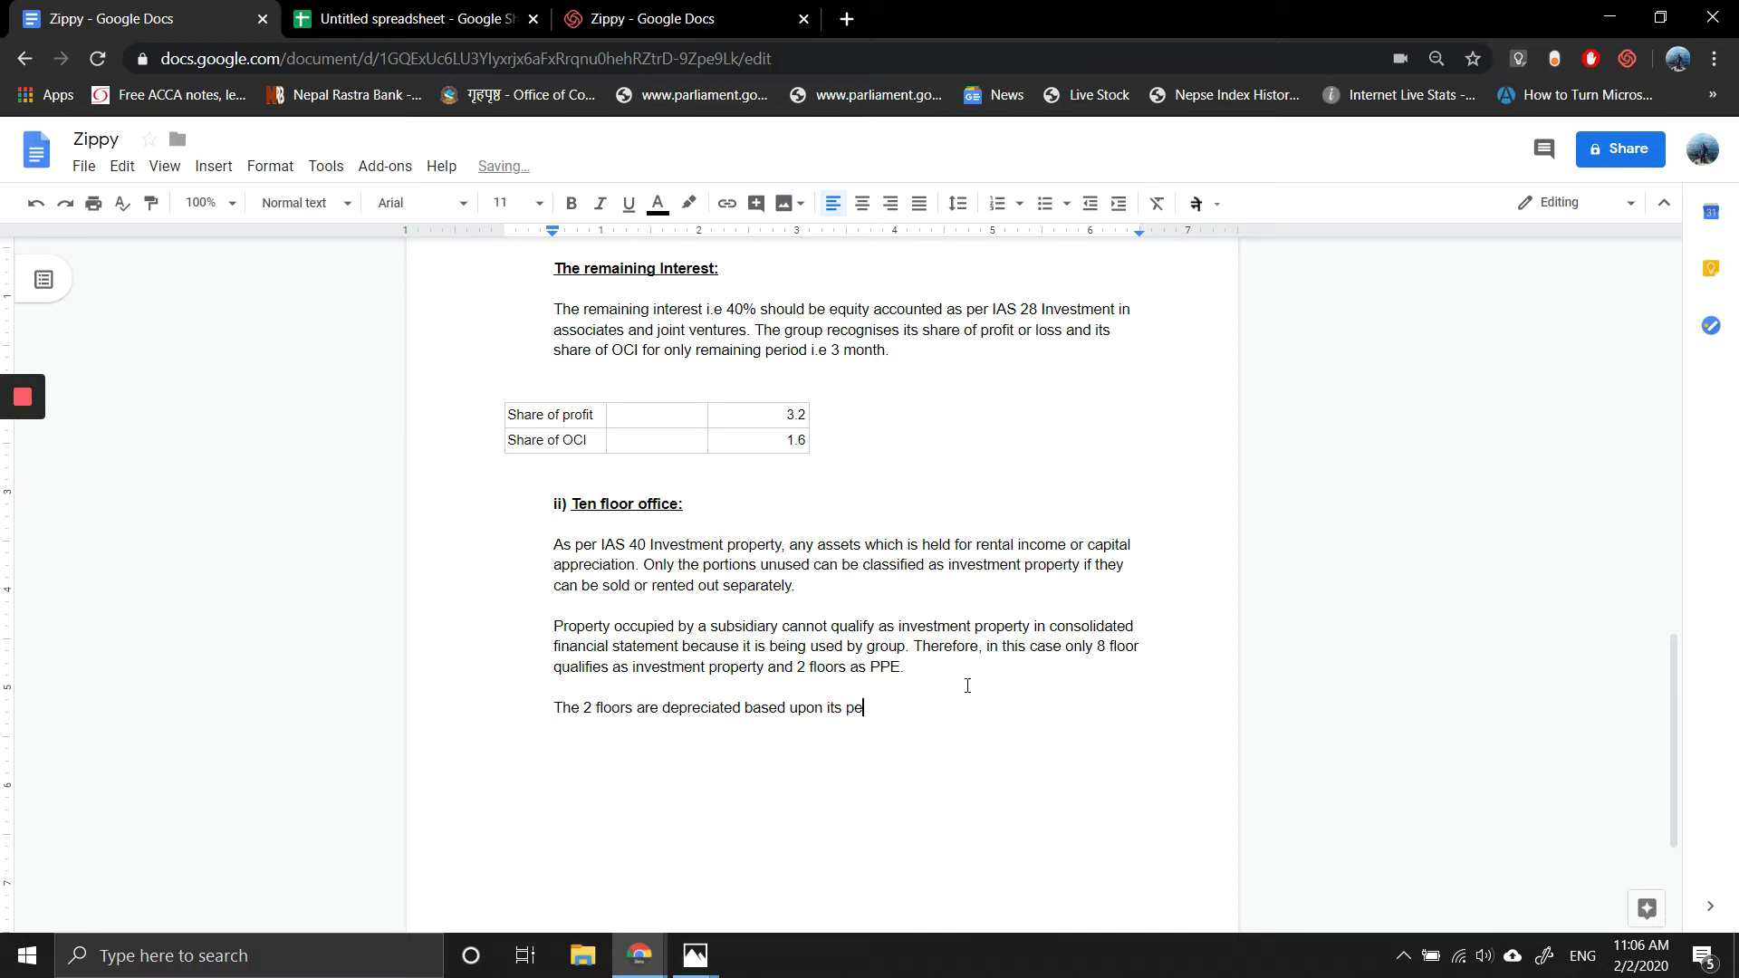
pyautogui.write('rcentage')
pyautogui.write(' of ')
pyautogui.write('prop')
pyautogui.write('e')
pyautogui.write('rty')
pyautogui.write("'s c")
pyautogui.write('alue')
pyautogui.press('BackSpace')
pyautogui.press('BackSpace')
pyautogui.press('BackSpace')
pyautogui.press('BackSpace')
pyautogui.write('alue w')
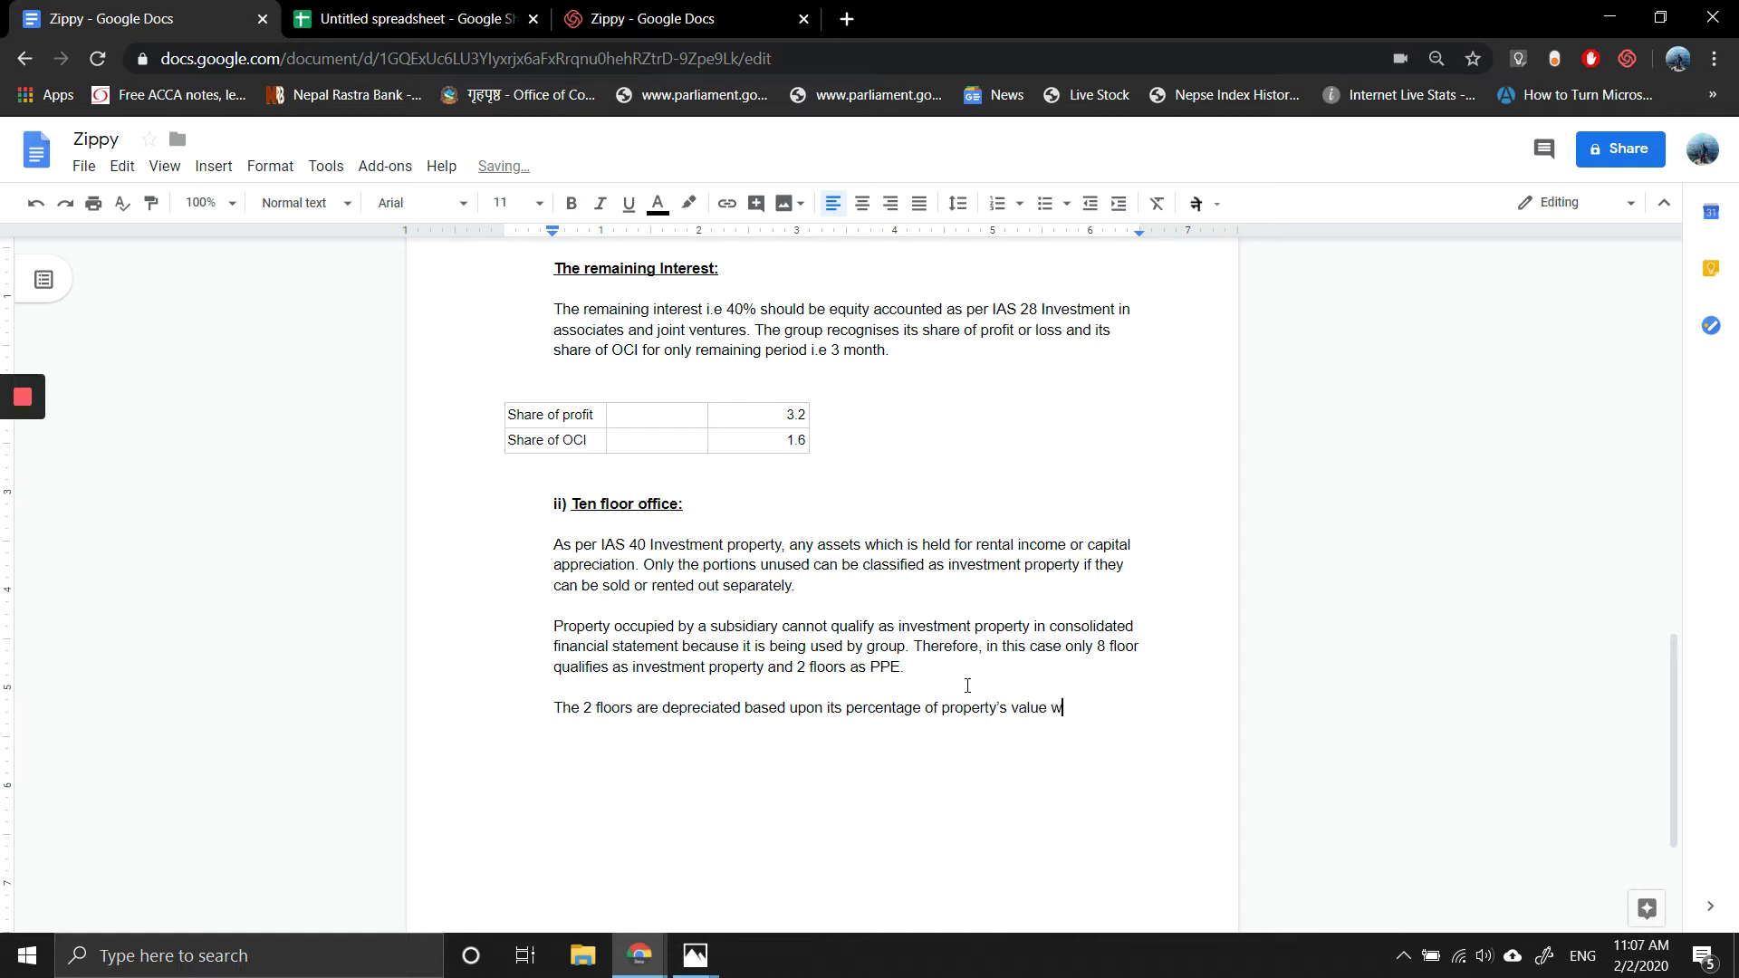
# Step: End the depreciation sentence with "using its life." and begin the next one with "So, Depreciation of $"
pyautogui.press('BackSpace')
pyautogui.write('using its life. So, ')
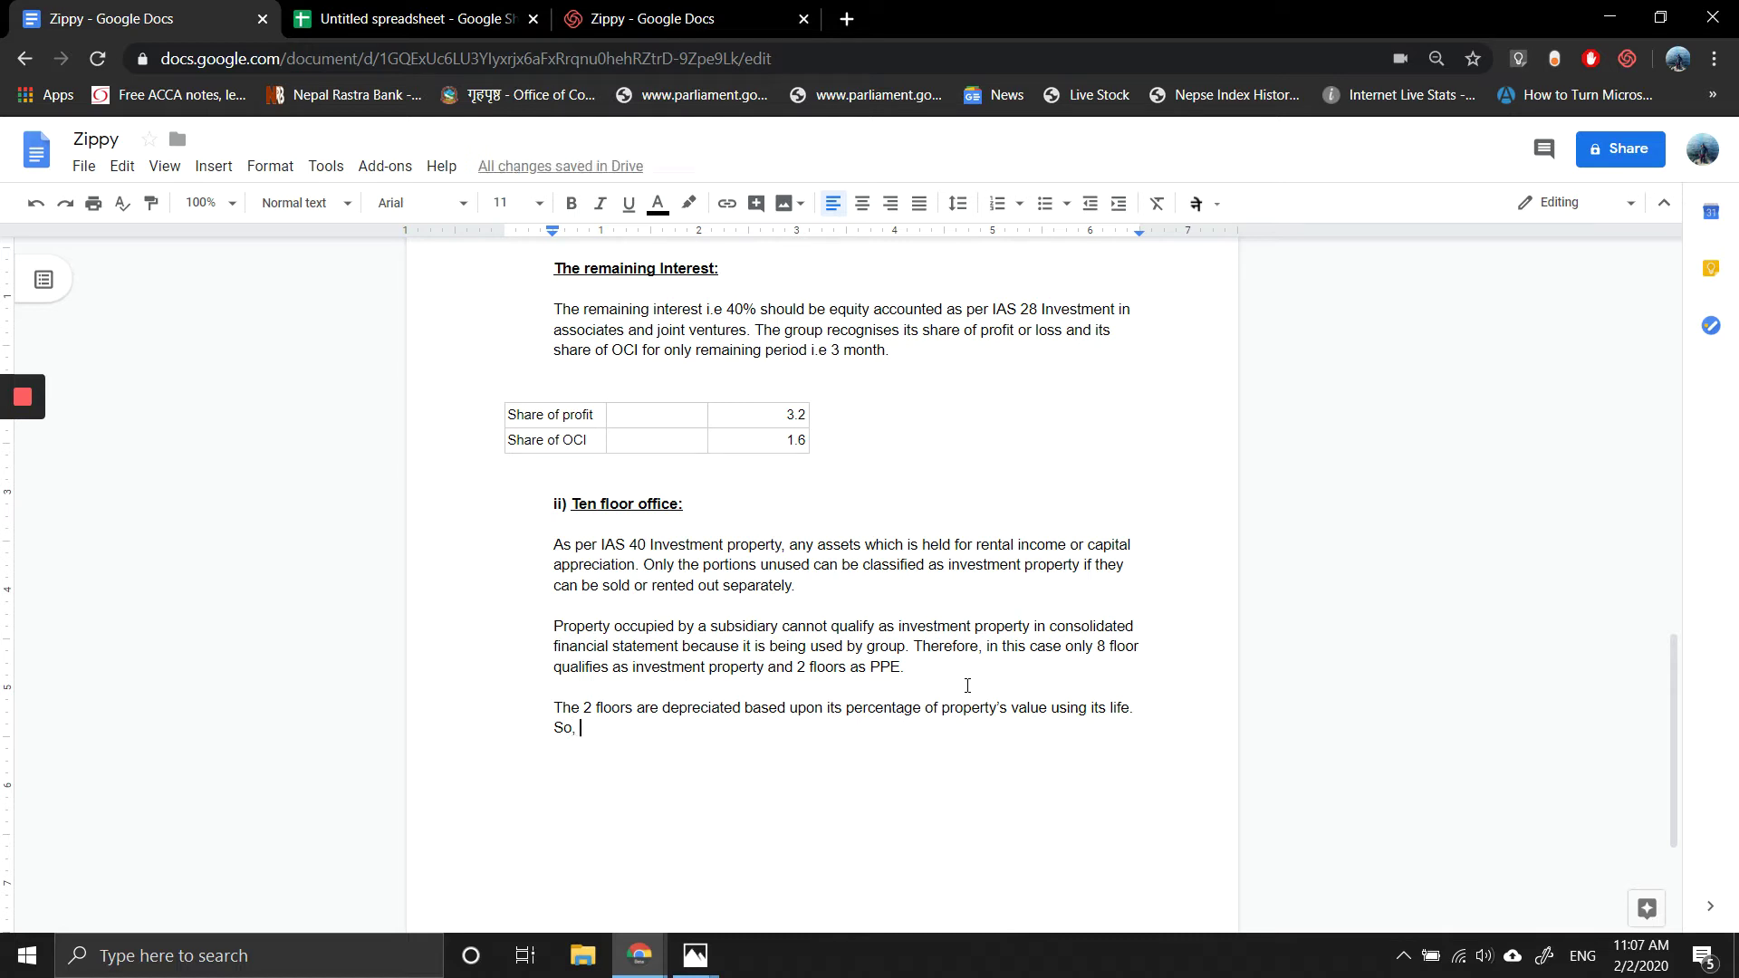
pyautogui.write('Depreciati')
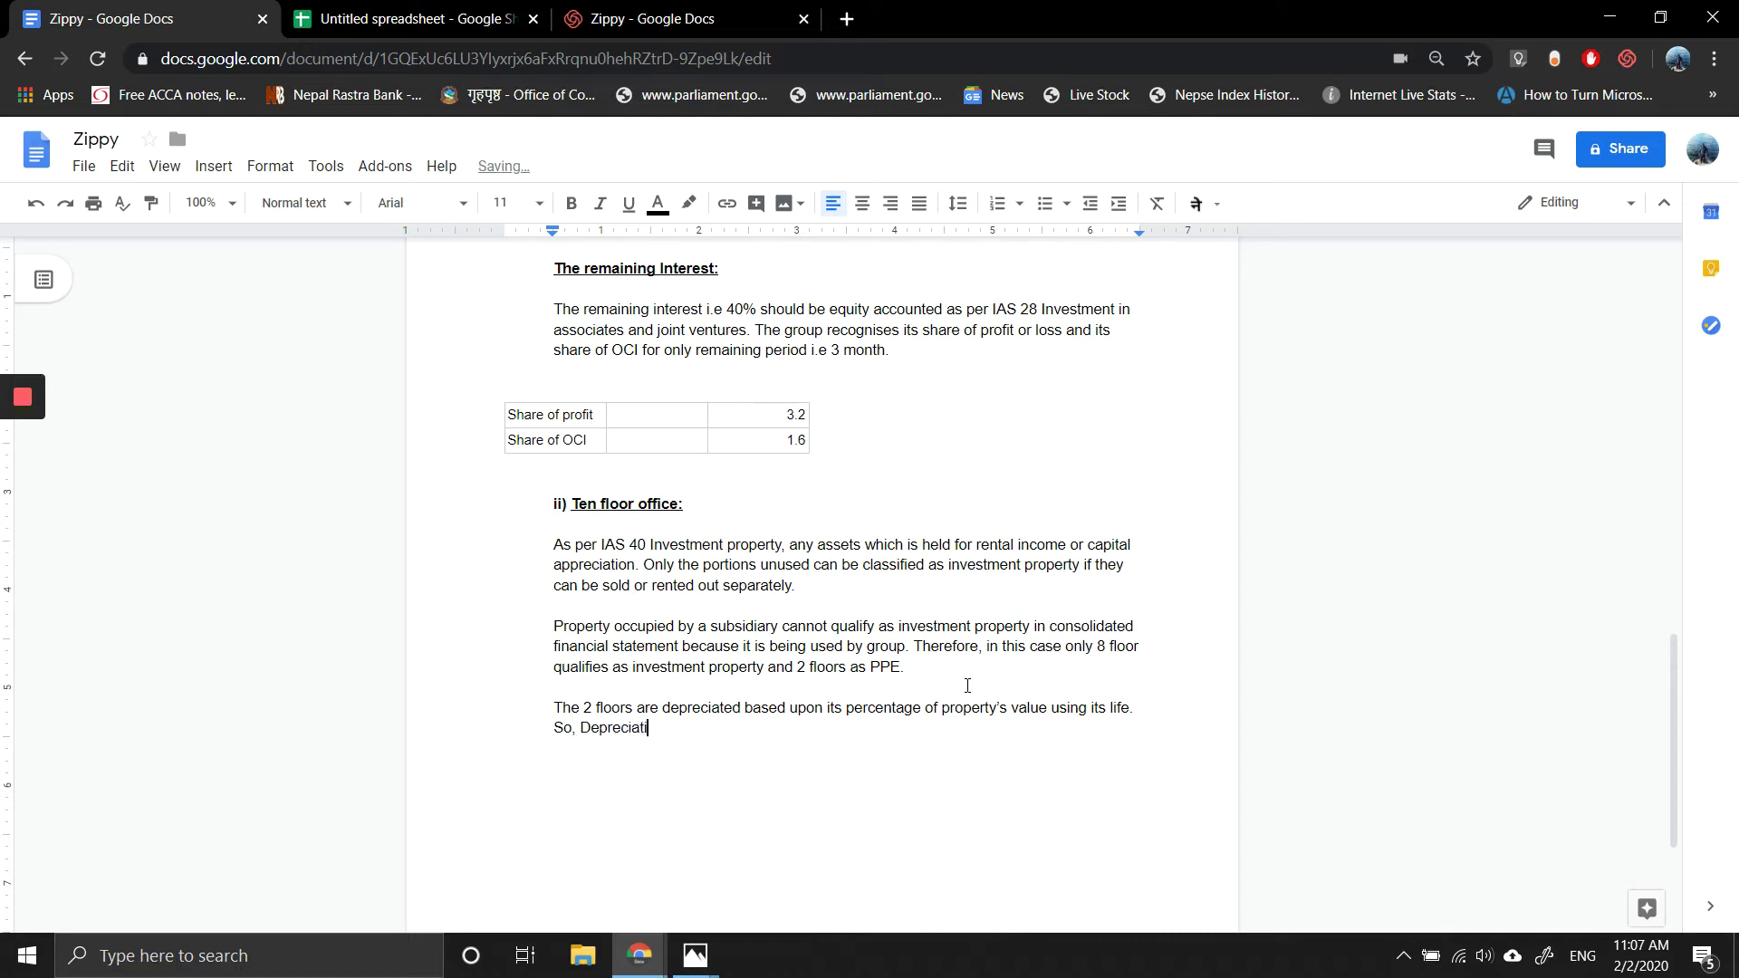
pyautogui.write('on of $')
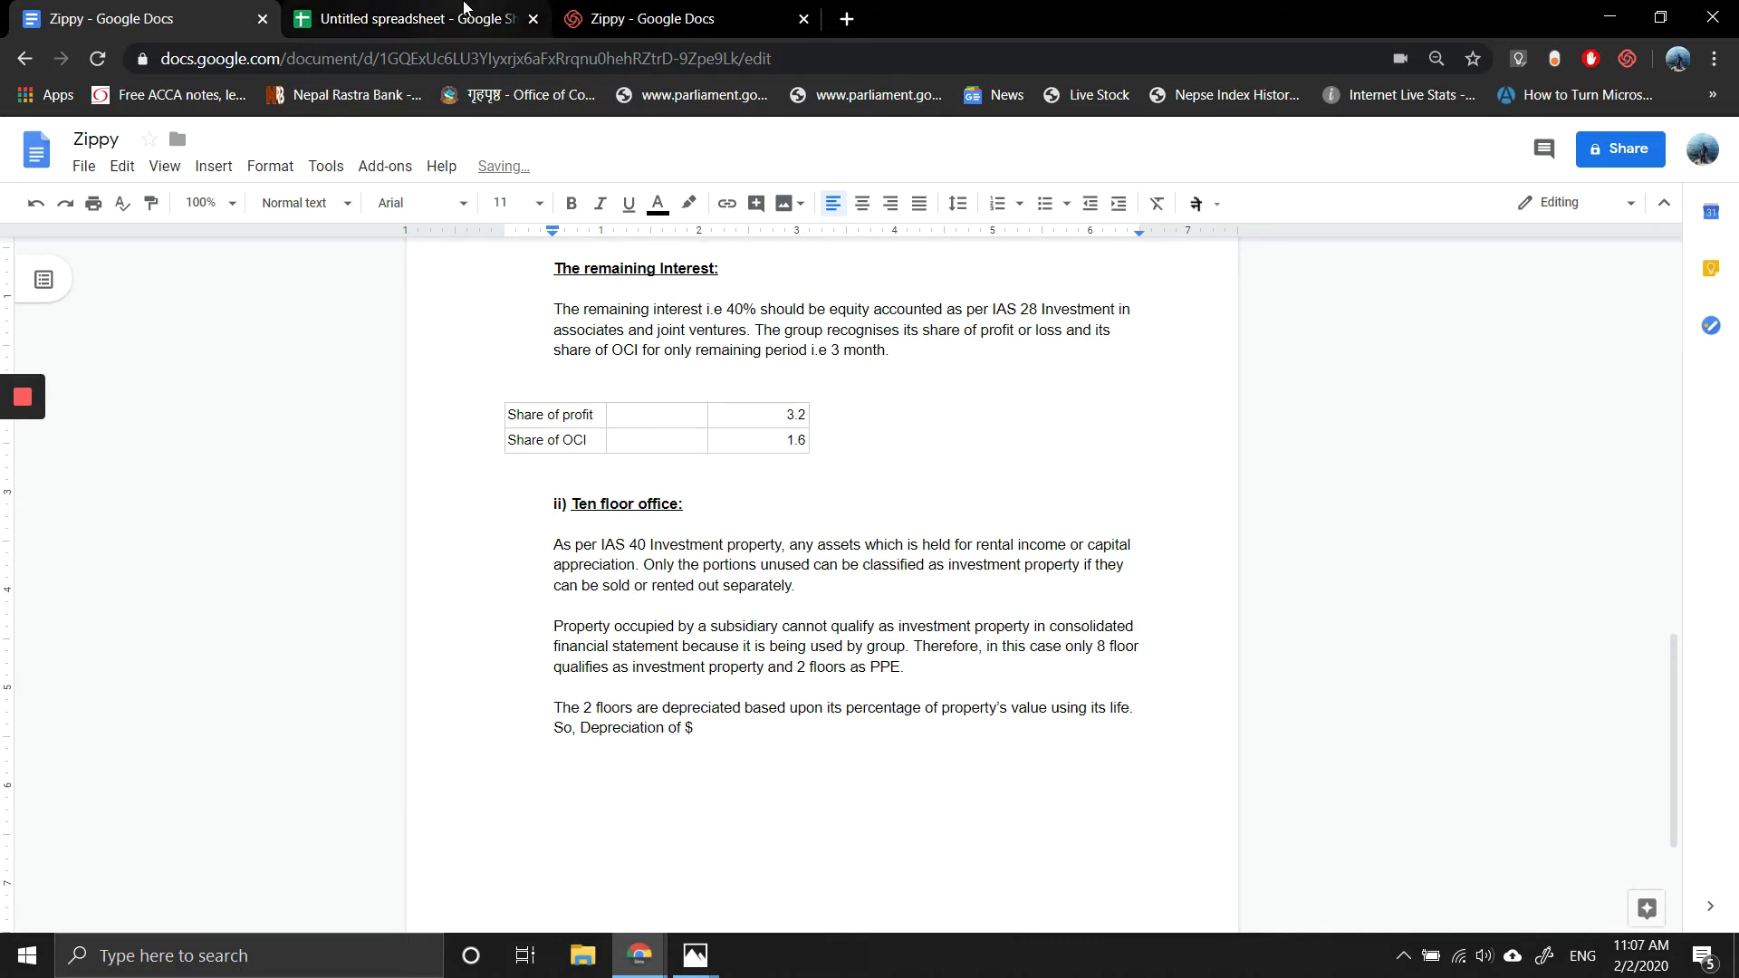
# Step: Look up the two floors' depreciation in the Google Sheets calculation and continue the Zippy document sentence with "1.2 m is charged"
pyautogui.click(412, 18)
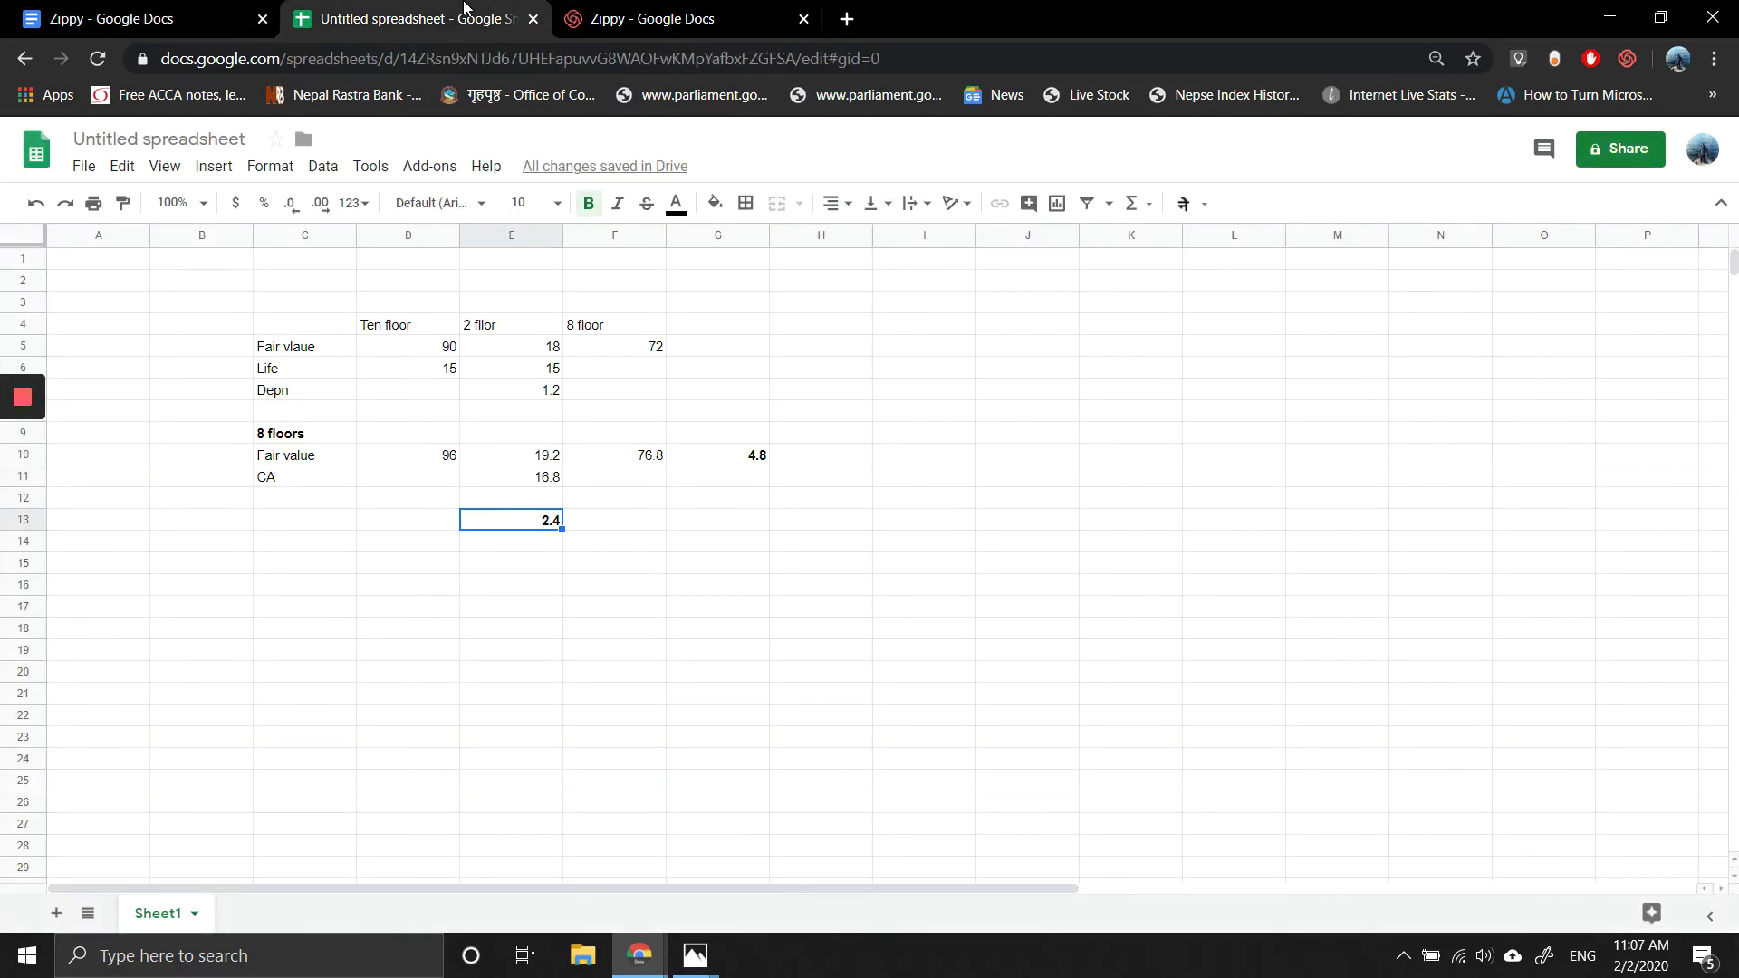
pyautogui.click(541, 396)
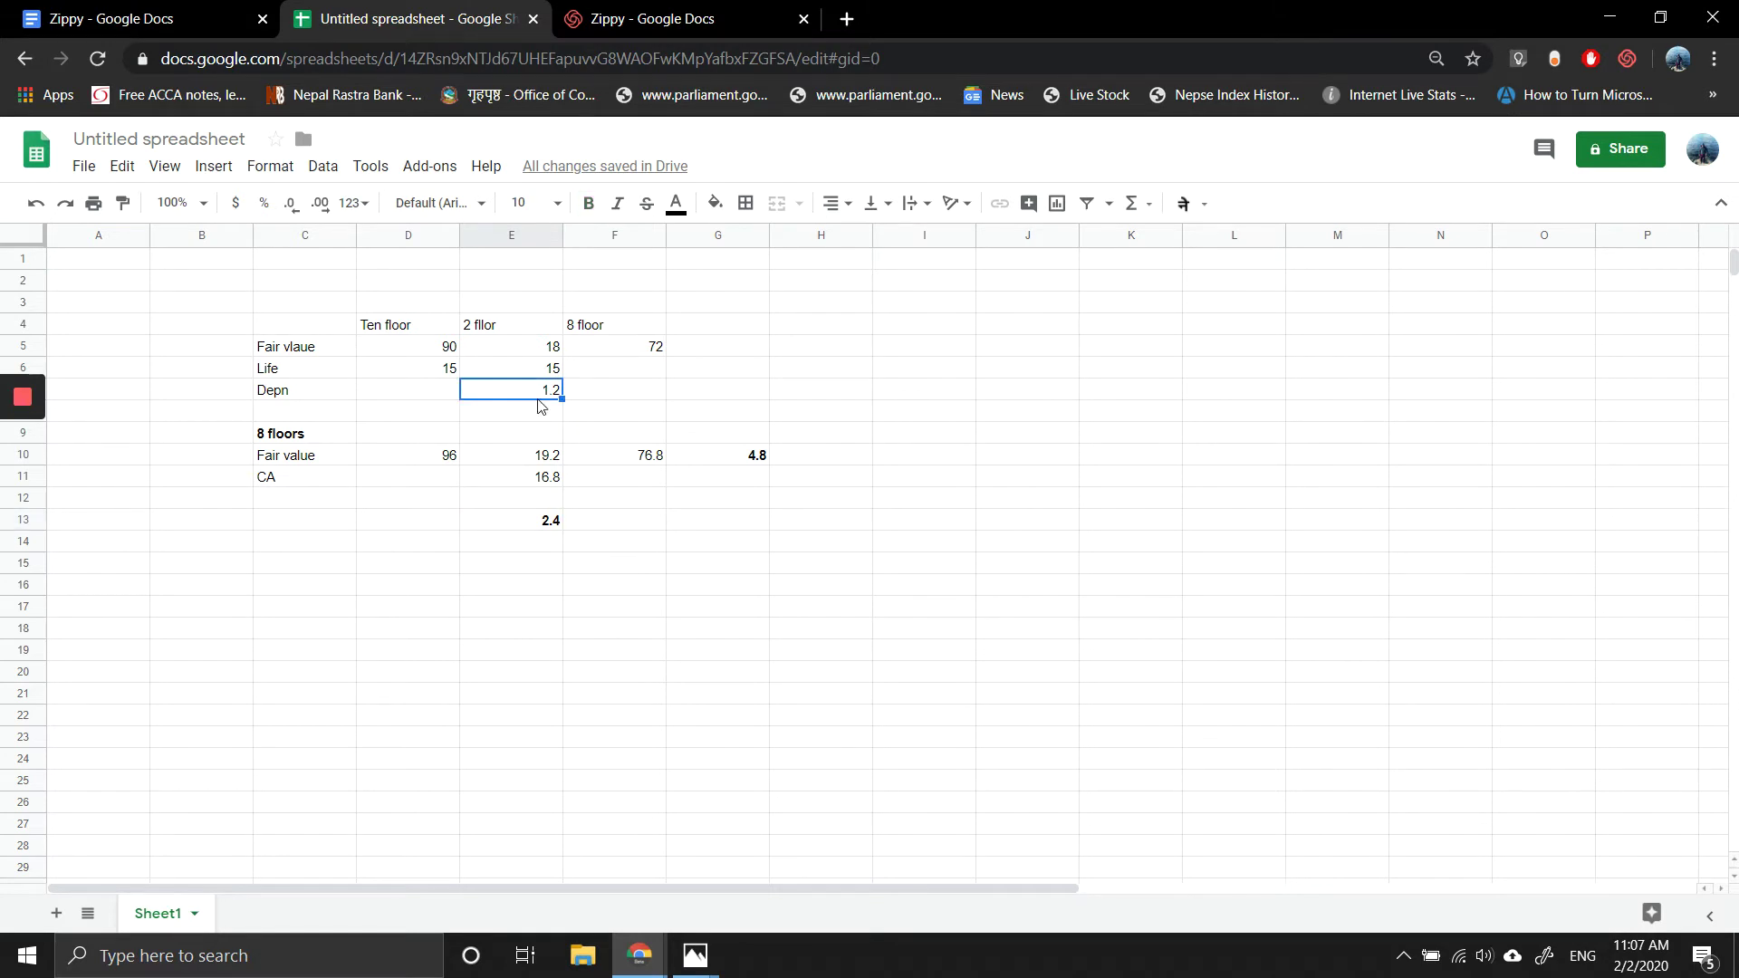
pyautogui.click(163, 9)
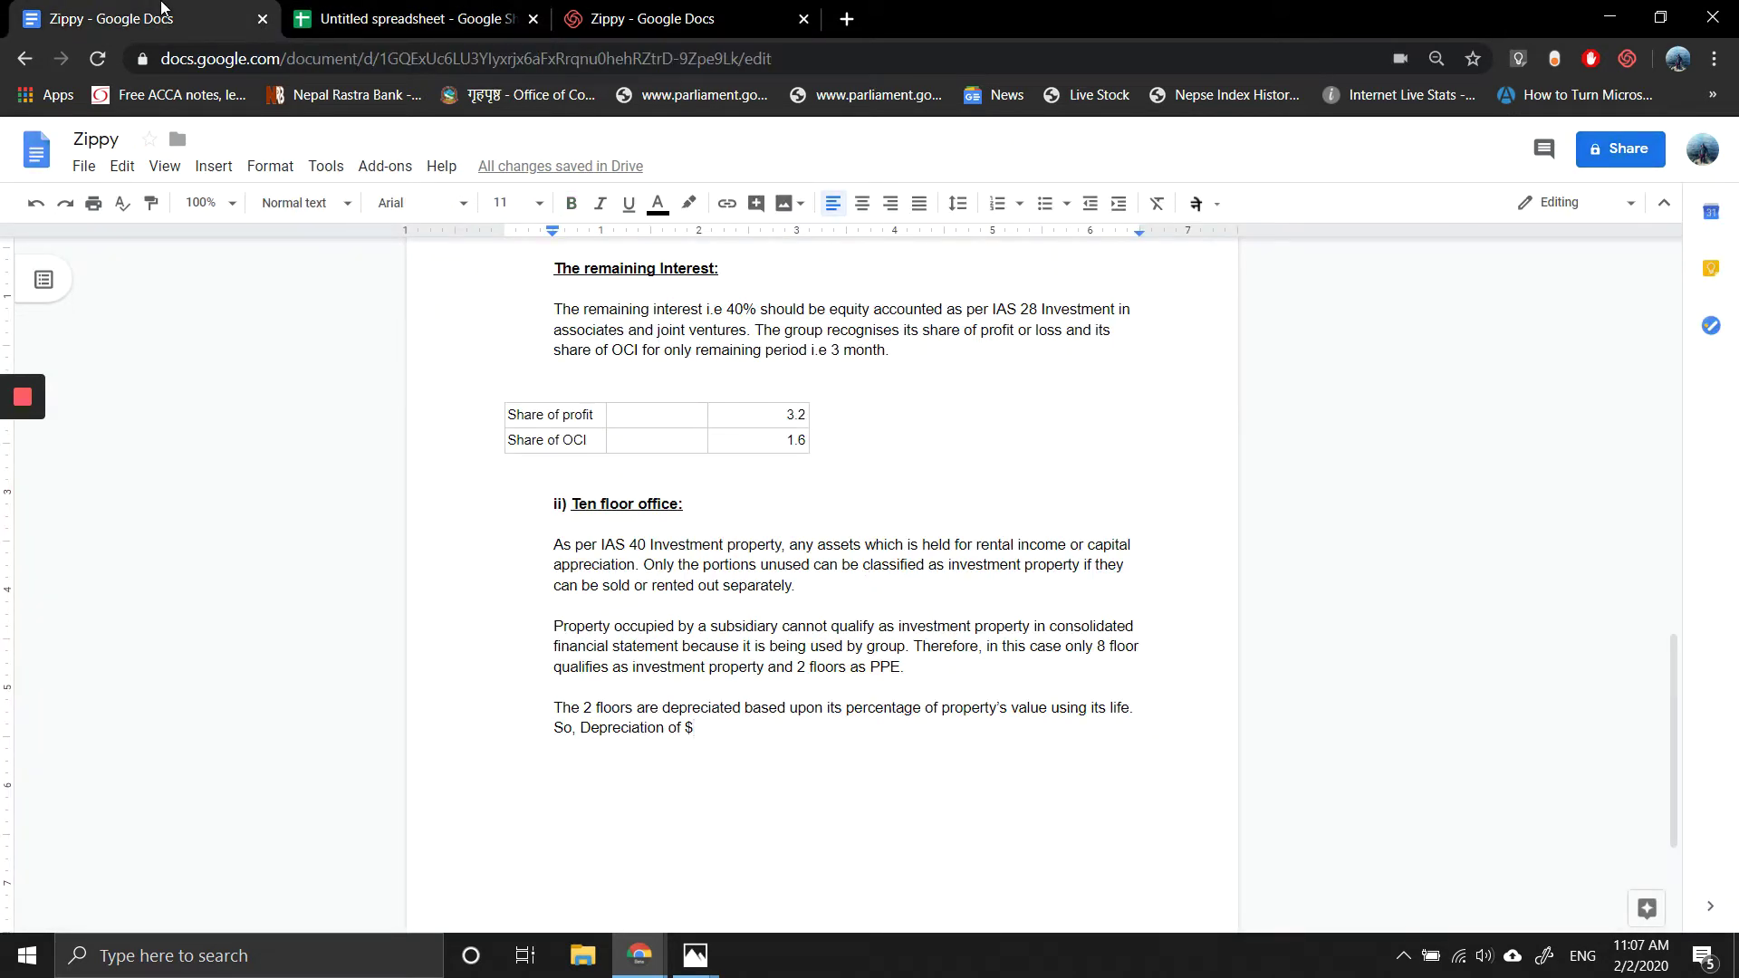
pyautogui.write('1.2 ')
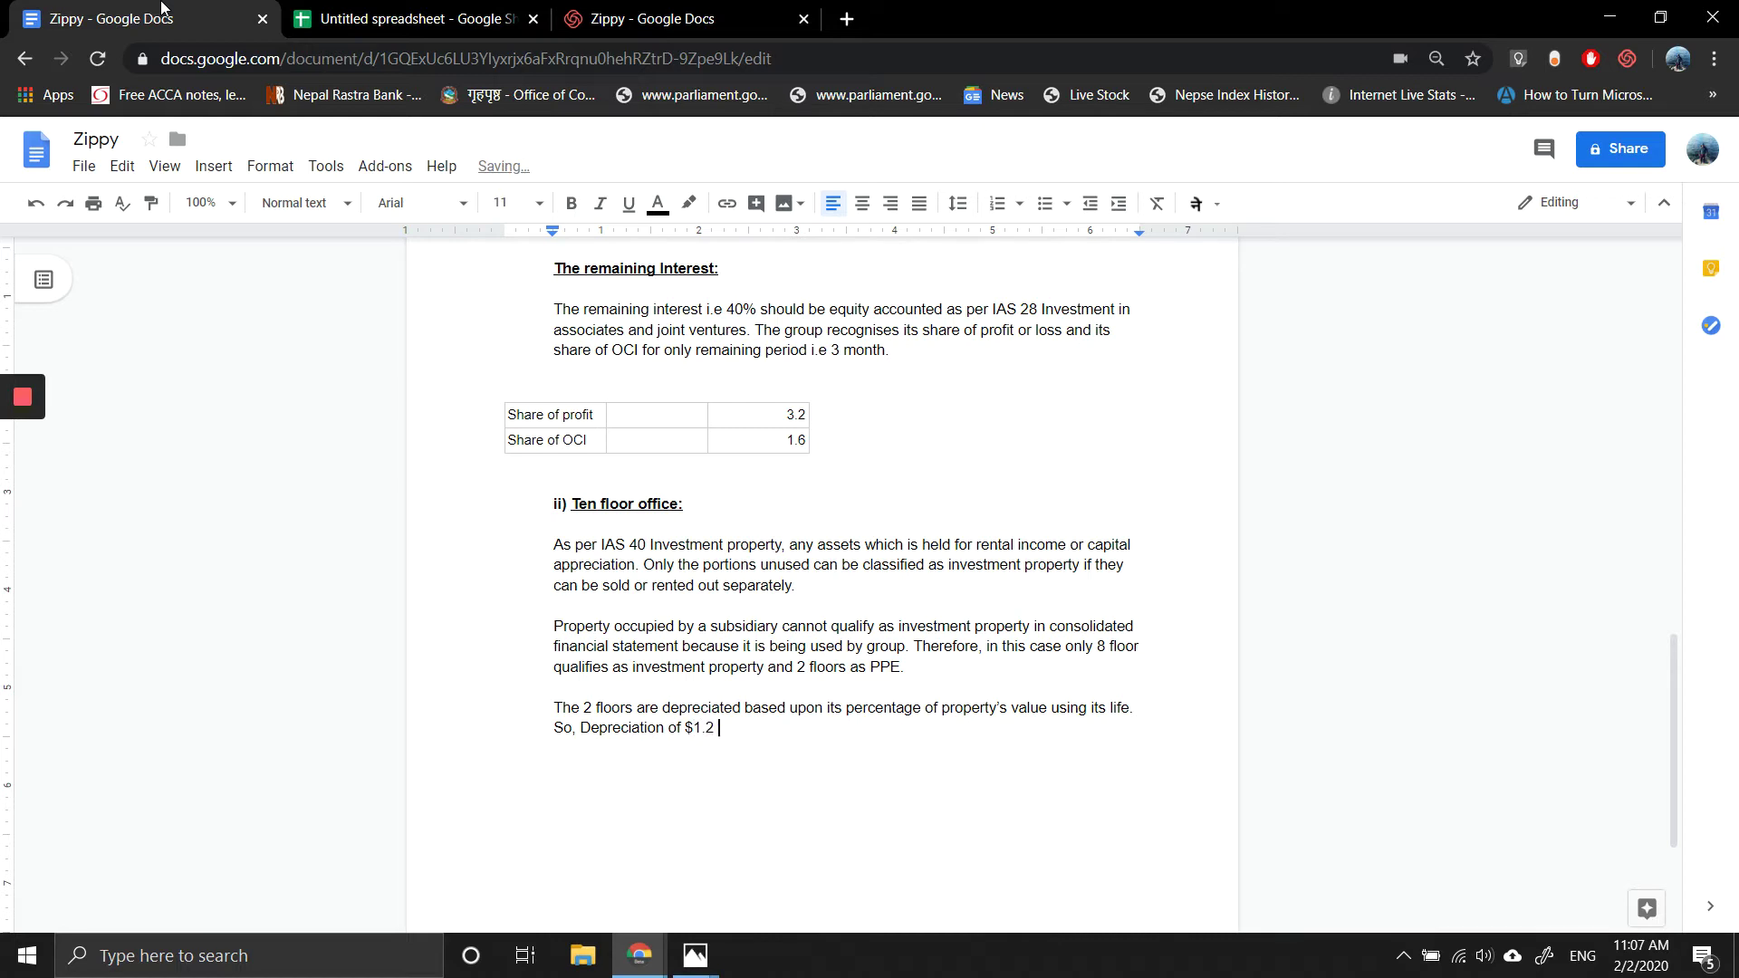
pyautogui.write('m is charged')
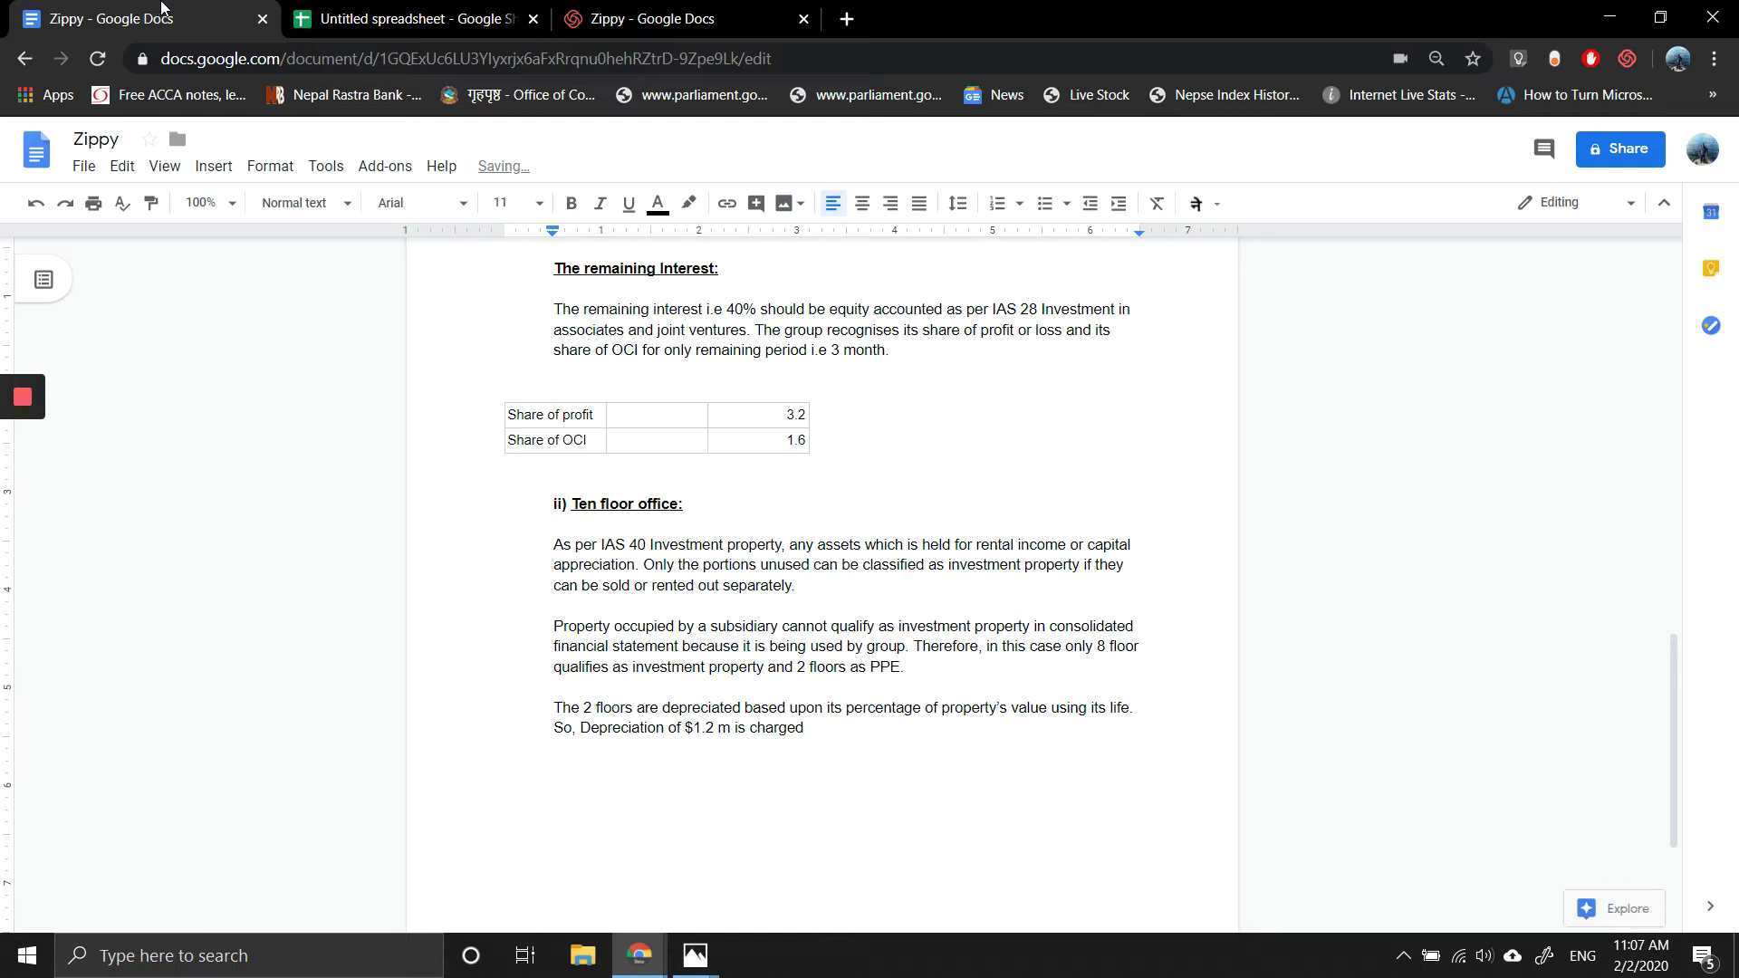
# Step: Insert the working "($90*2/10*1/15)" after "$1.2 m" in the depreciation sentence, checking the figures against the spreadsheet
pyautogui.press('Left')
pyautogui.press('Left')
pyautogui.press('Left')
pyautogui.press('Left')
pyautogui.press('Left')
pyautogui.press('Left')
pyautogui.press('Left')
pyautogui.press('Left')
pyautogui.press('Left')
pyautogui.press('Left')
pyautogui.press('Left')
pyautogui.write('(')
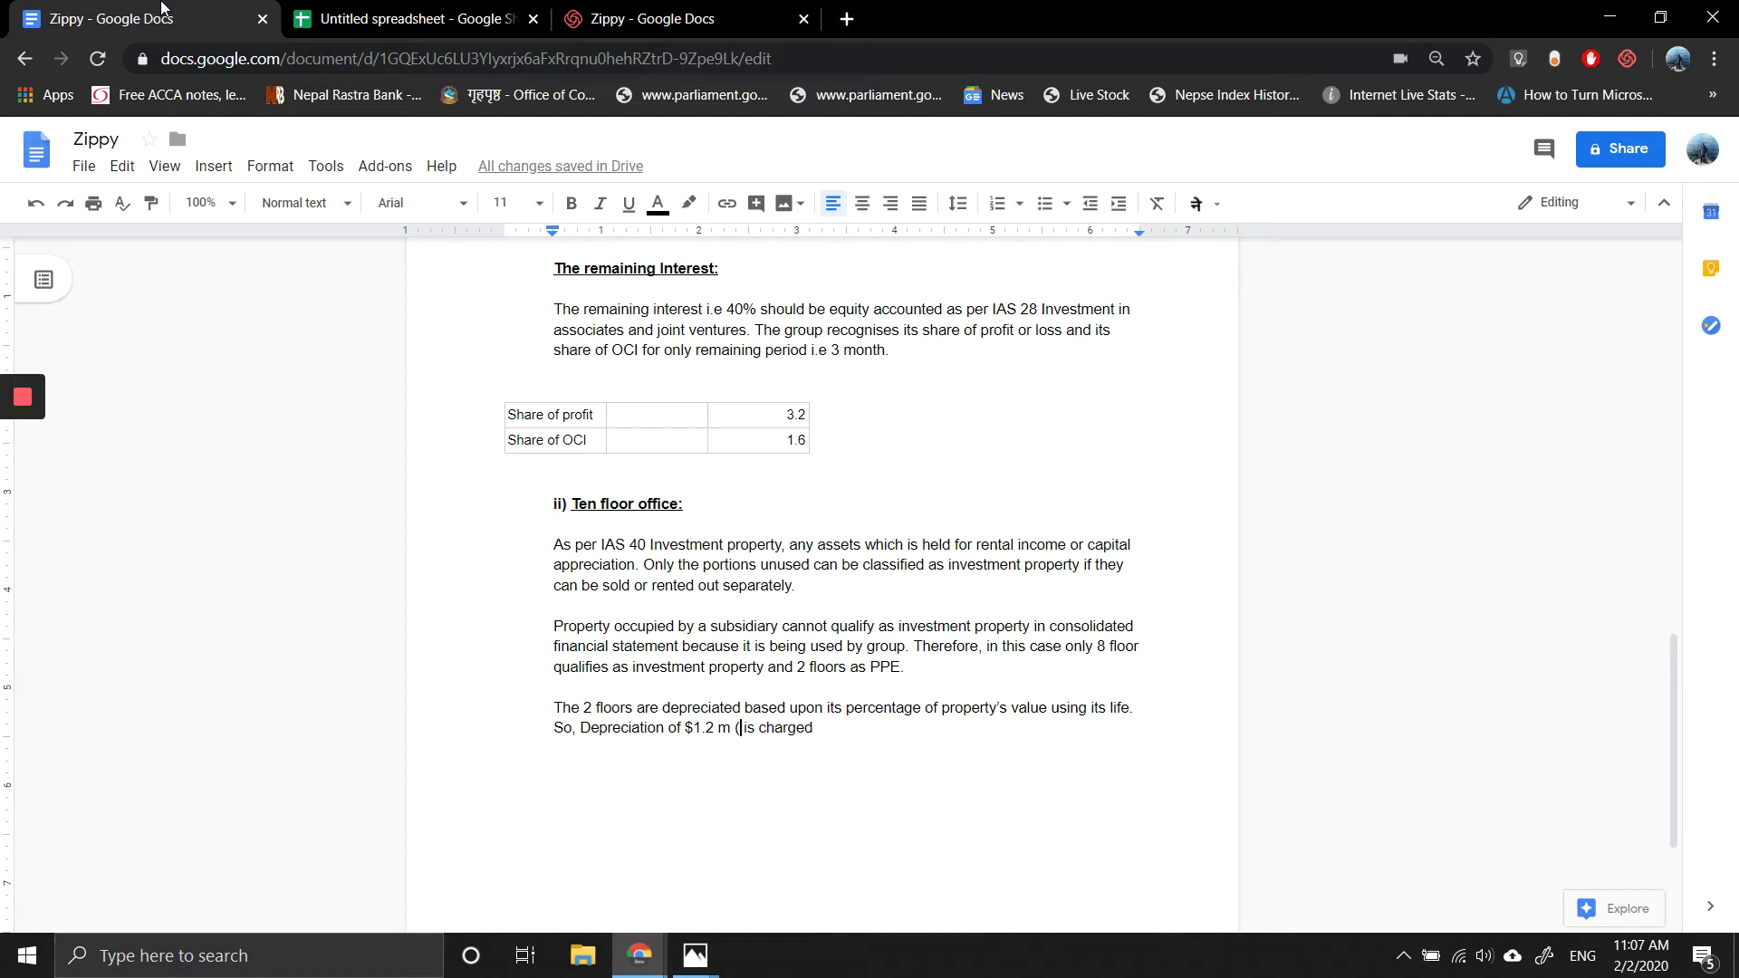
pyautogui.write('$')
pyautogui.click(342, 7)
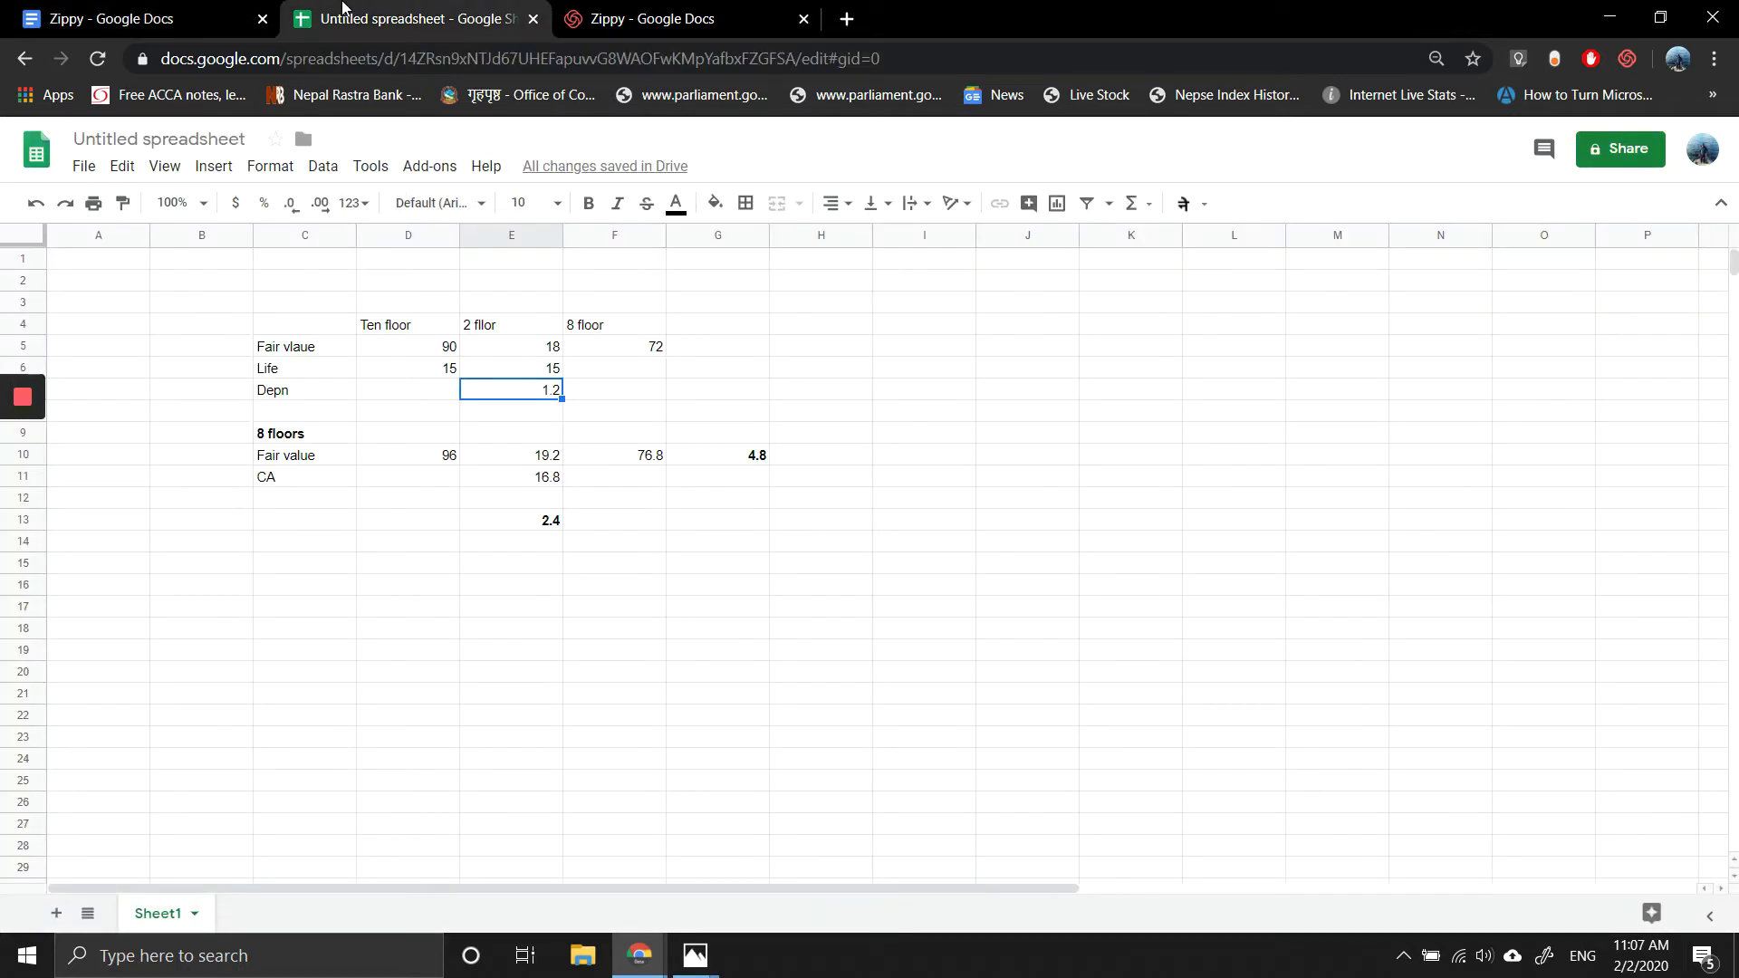
pyautogui.click(190, 8)
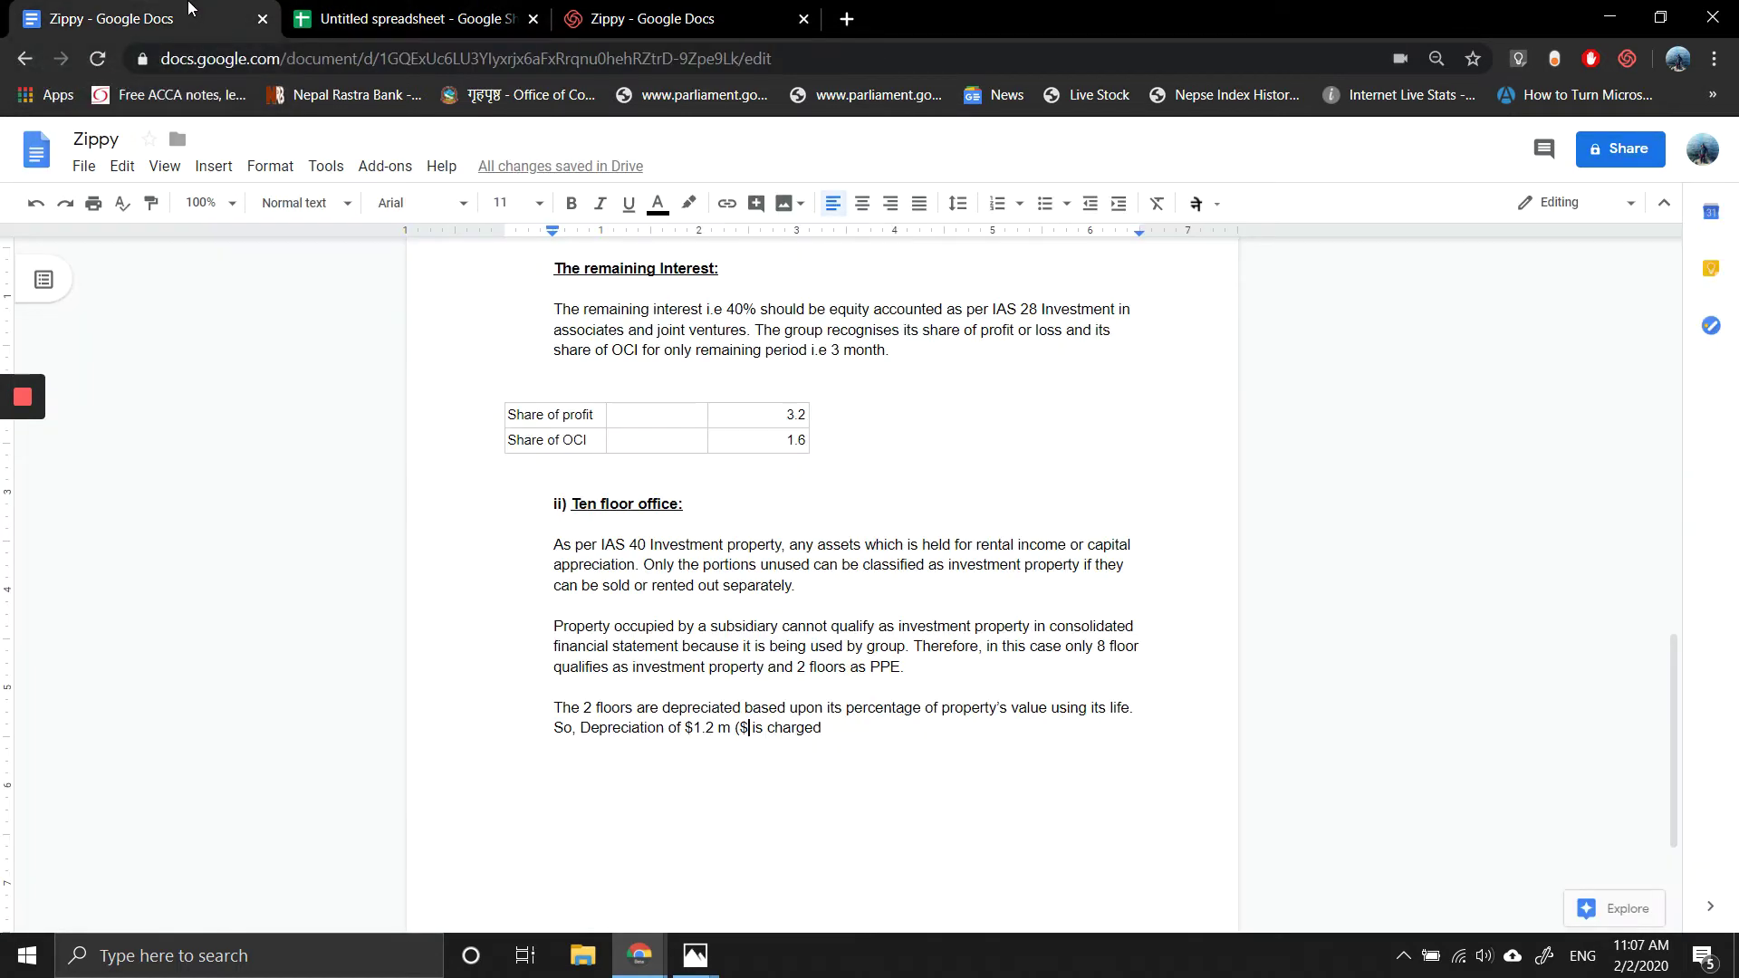
pyautogui.write('90* ')
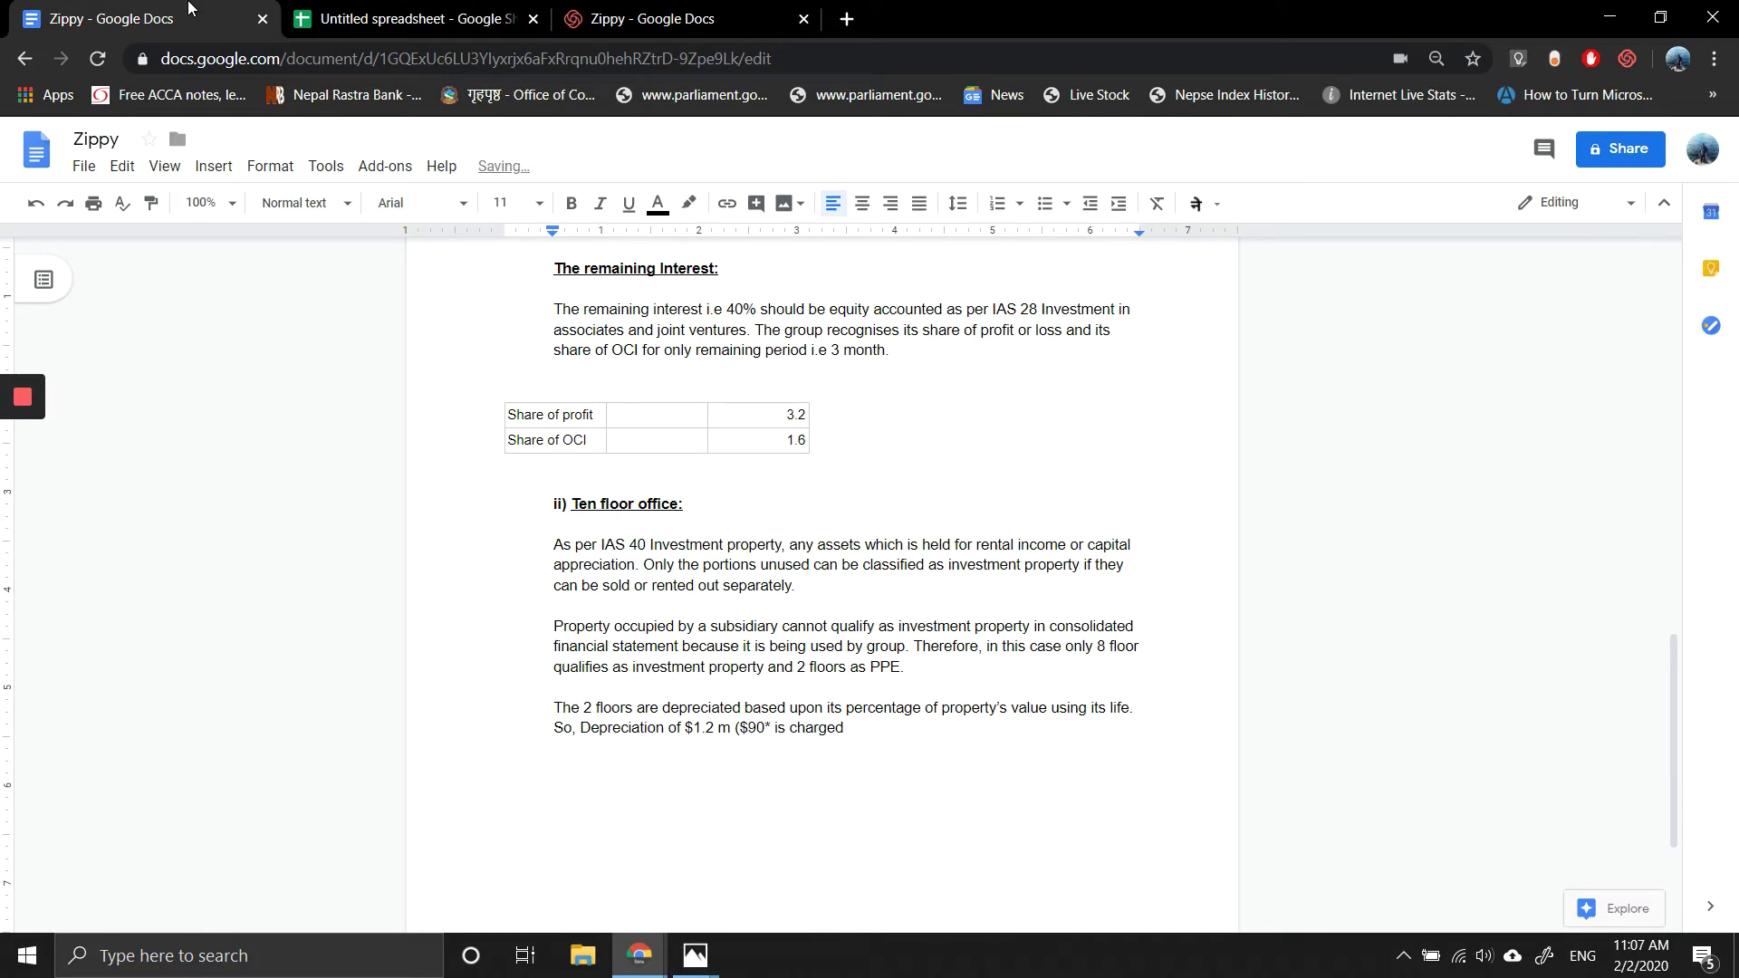
pyautogui.write('2/10*')
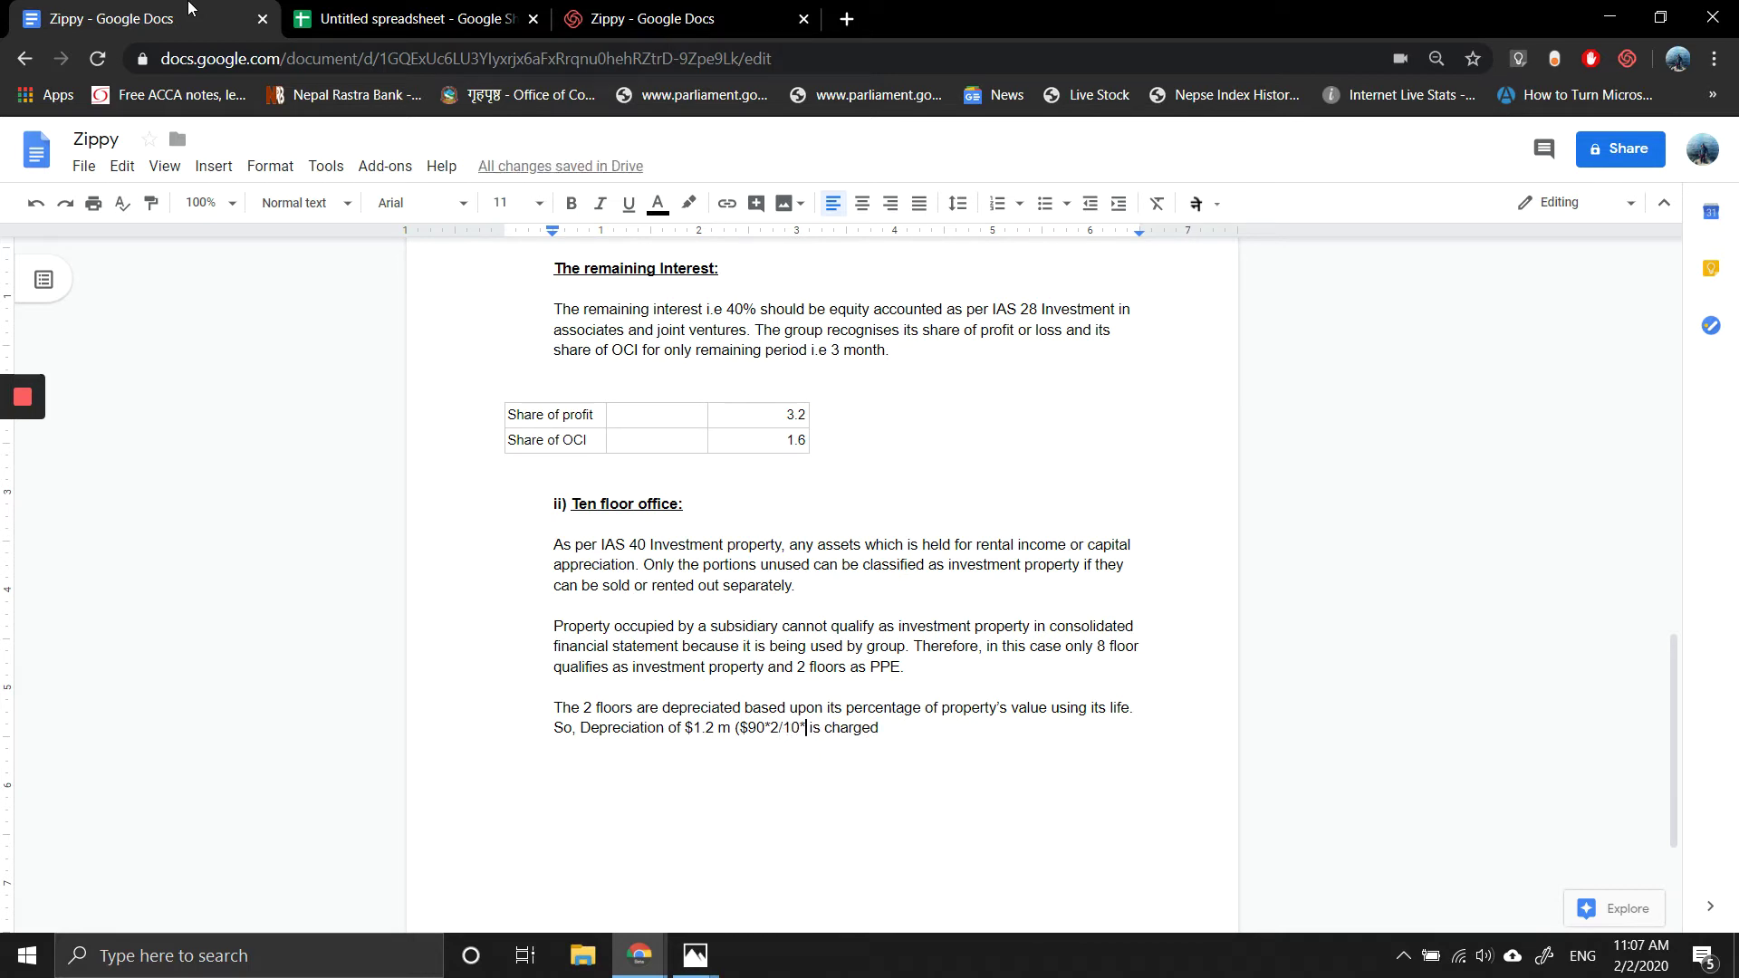
pyautogui.write('1/15')
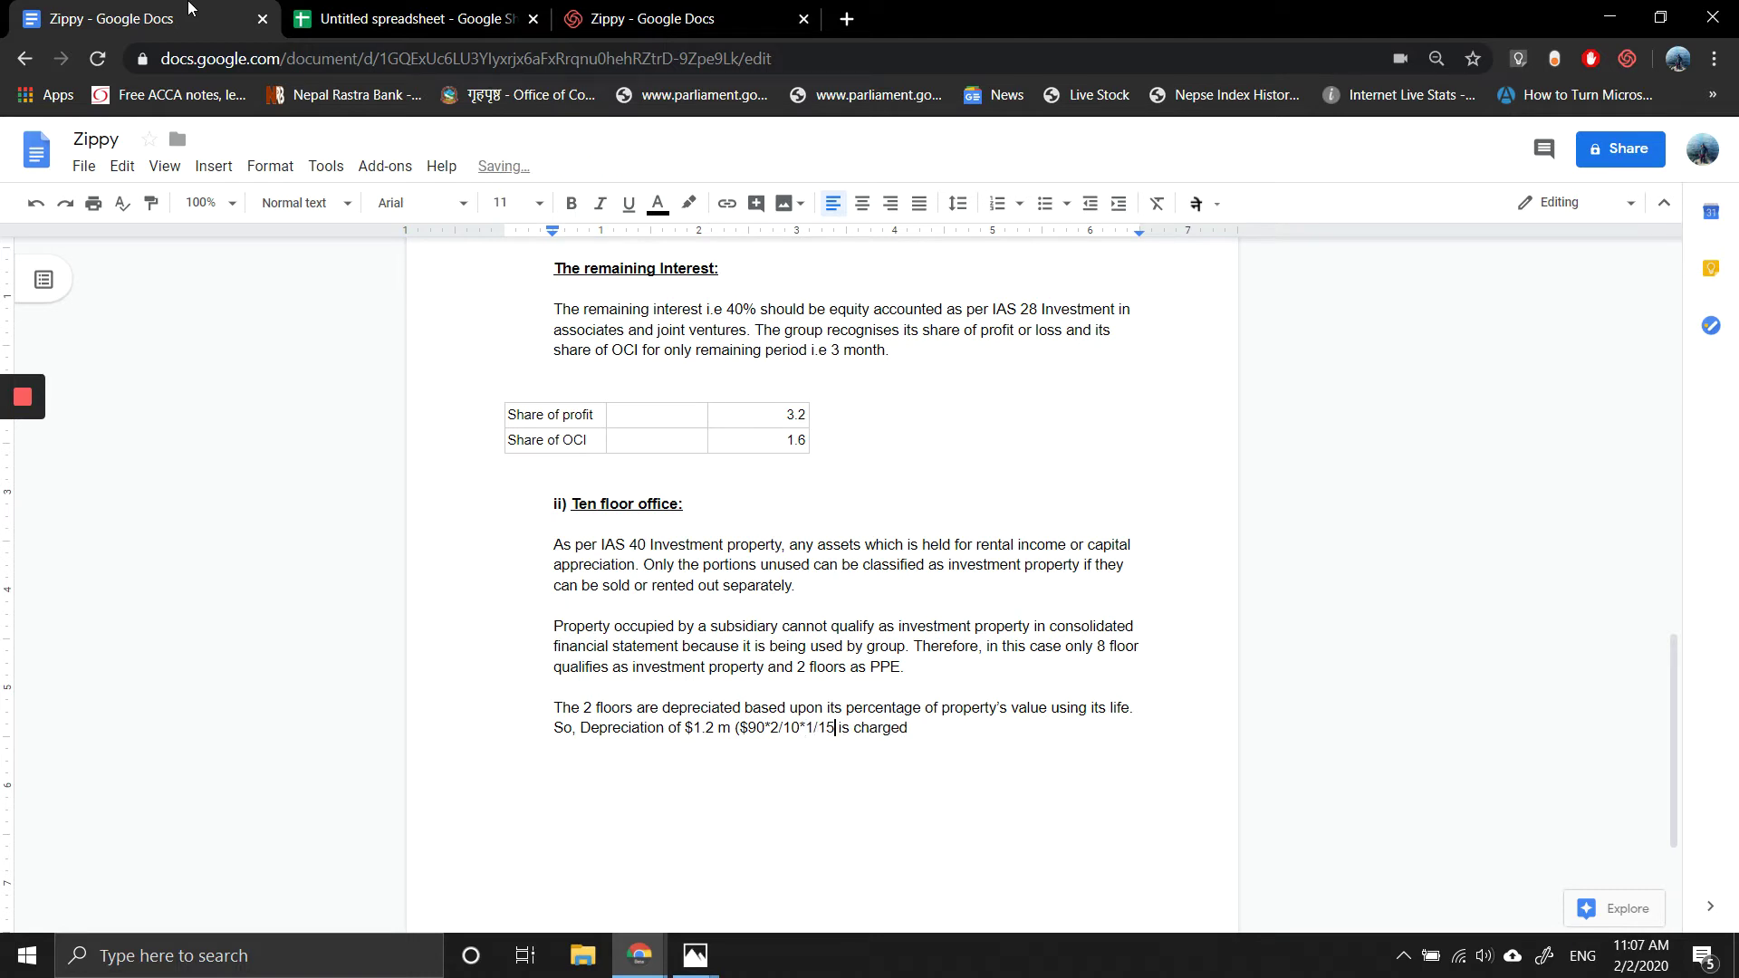
pyautogui.write(')')
pyautogui.press('Return')
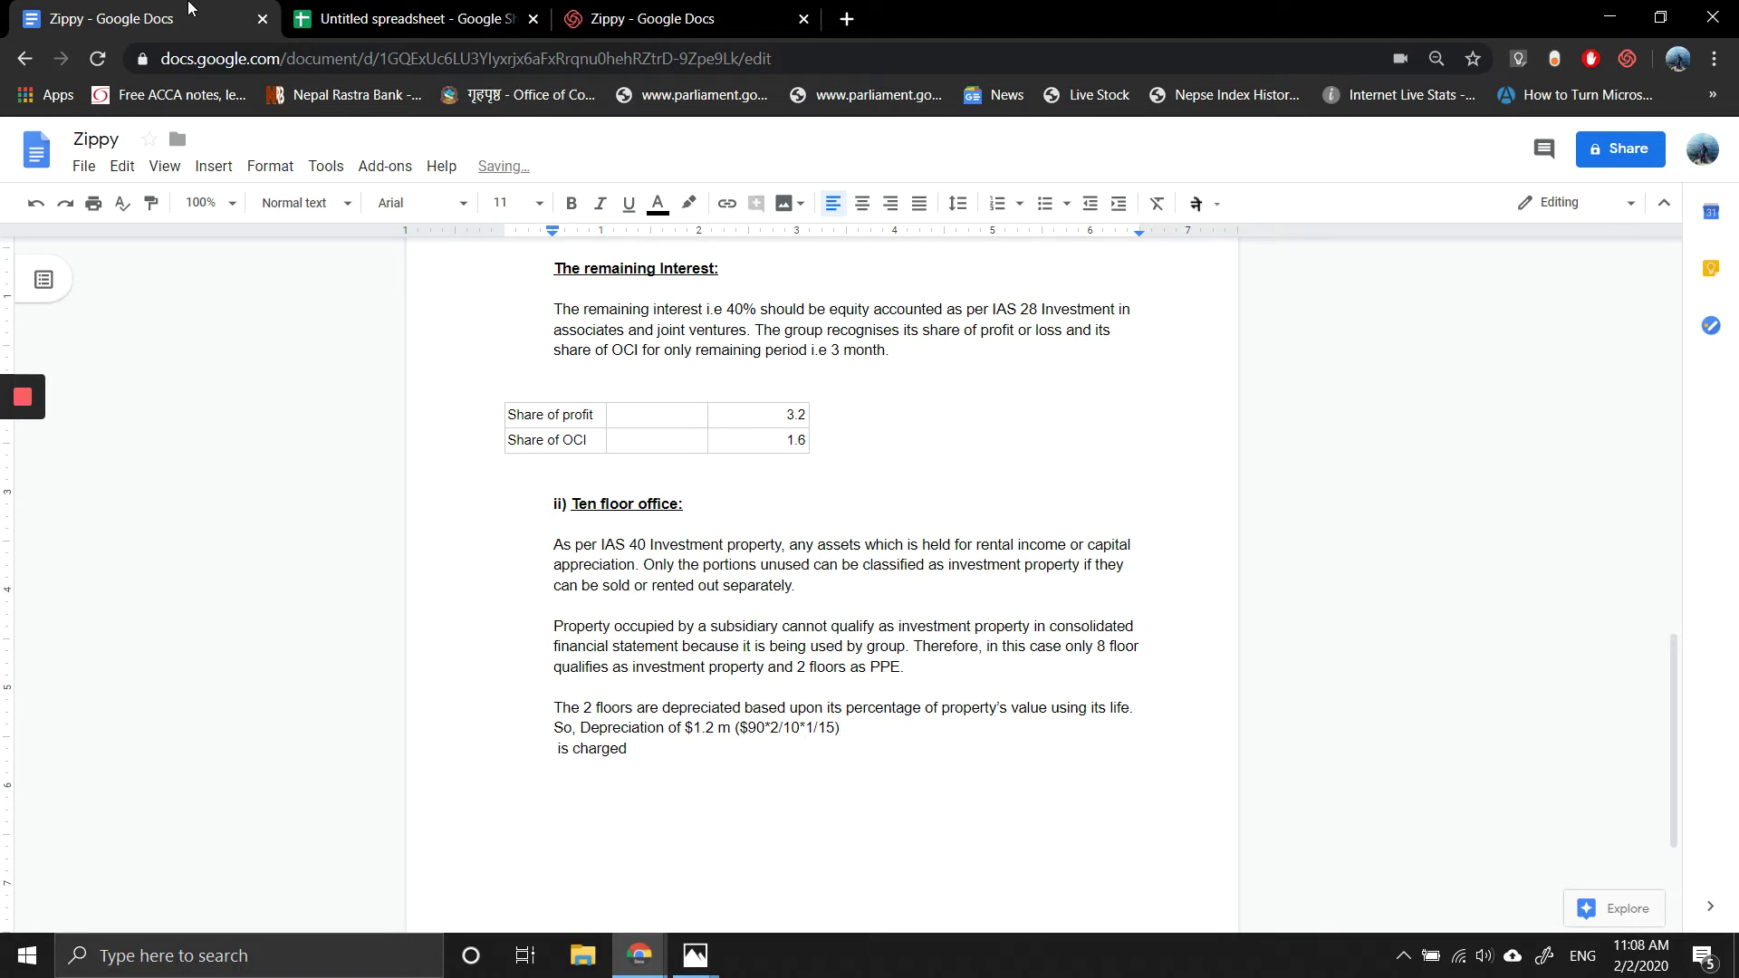
pyautogui.press('BackSpace')
pyautogui.press('BackSpace')
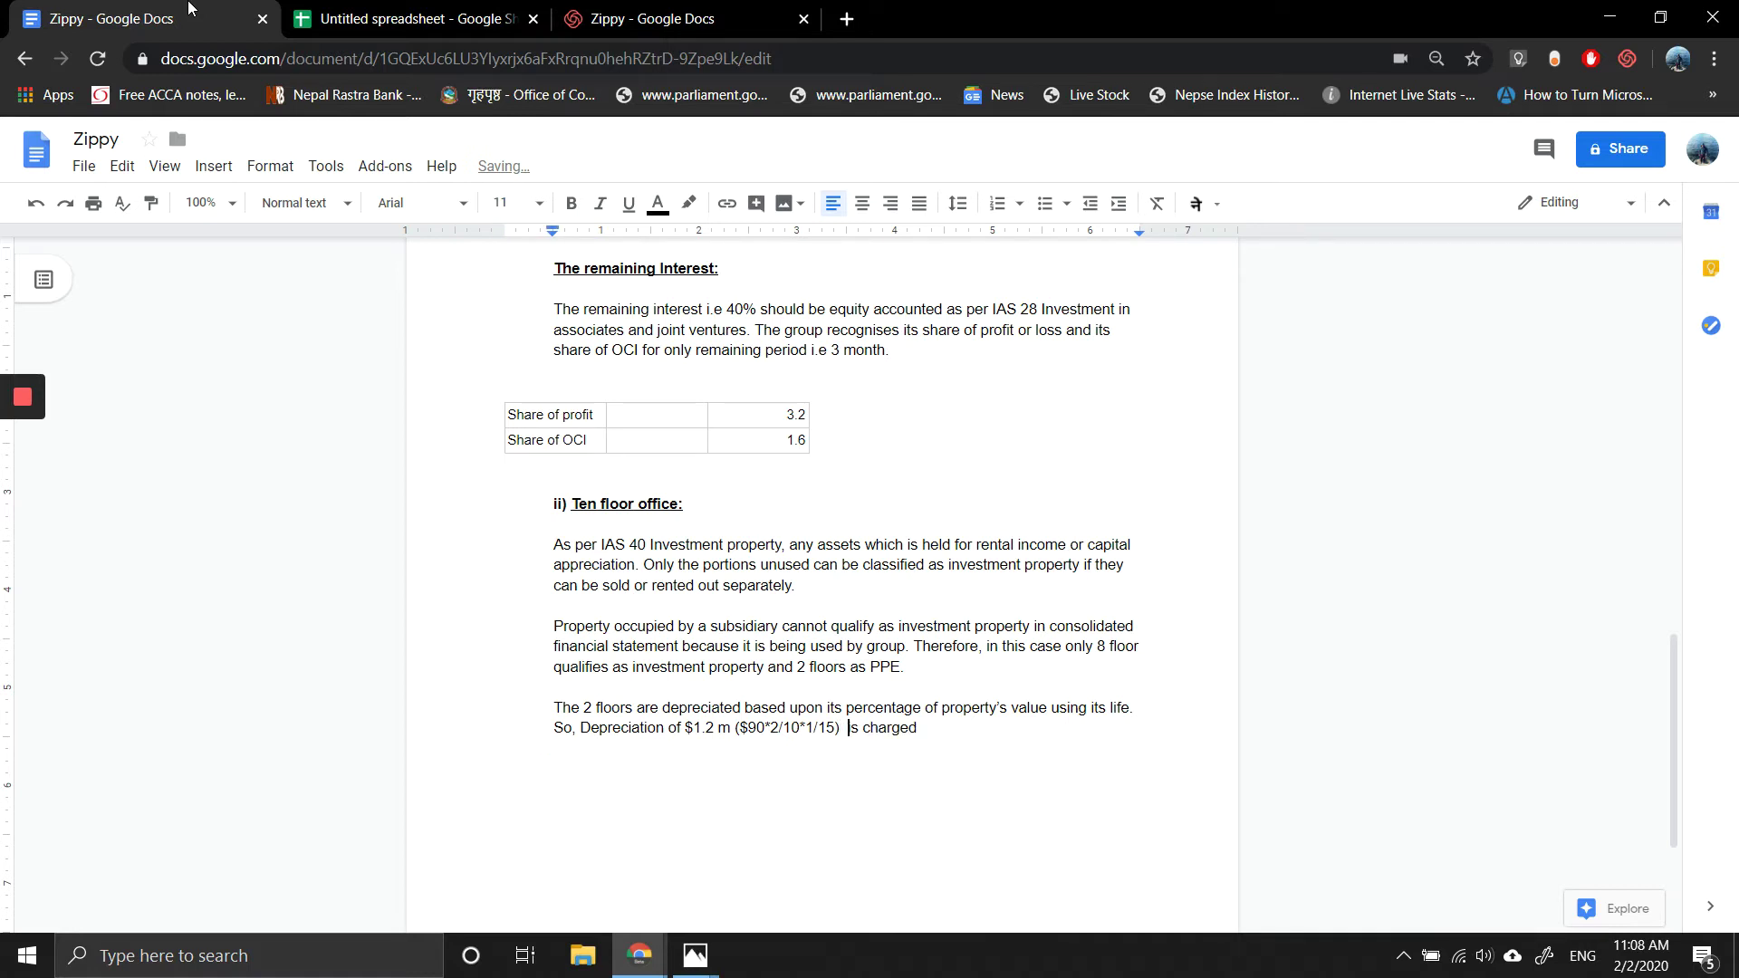
# Step: Finish the depreciation sentence after "is charged" with "to admin expnse." and begin the next one with "But the"
pyautogui.press('Right')
pyautogui.press('Right')
pyautogui.press('Right')
pyautogui.press('Right')
pyautogui.press('Right')
pyautogui.press('Right')
pyautogui.write('to admin expe')
pyautogui.press('BackSpace')
pyautogui.write('nse. But the')
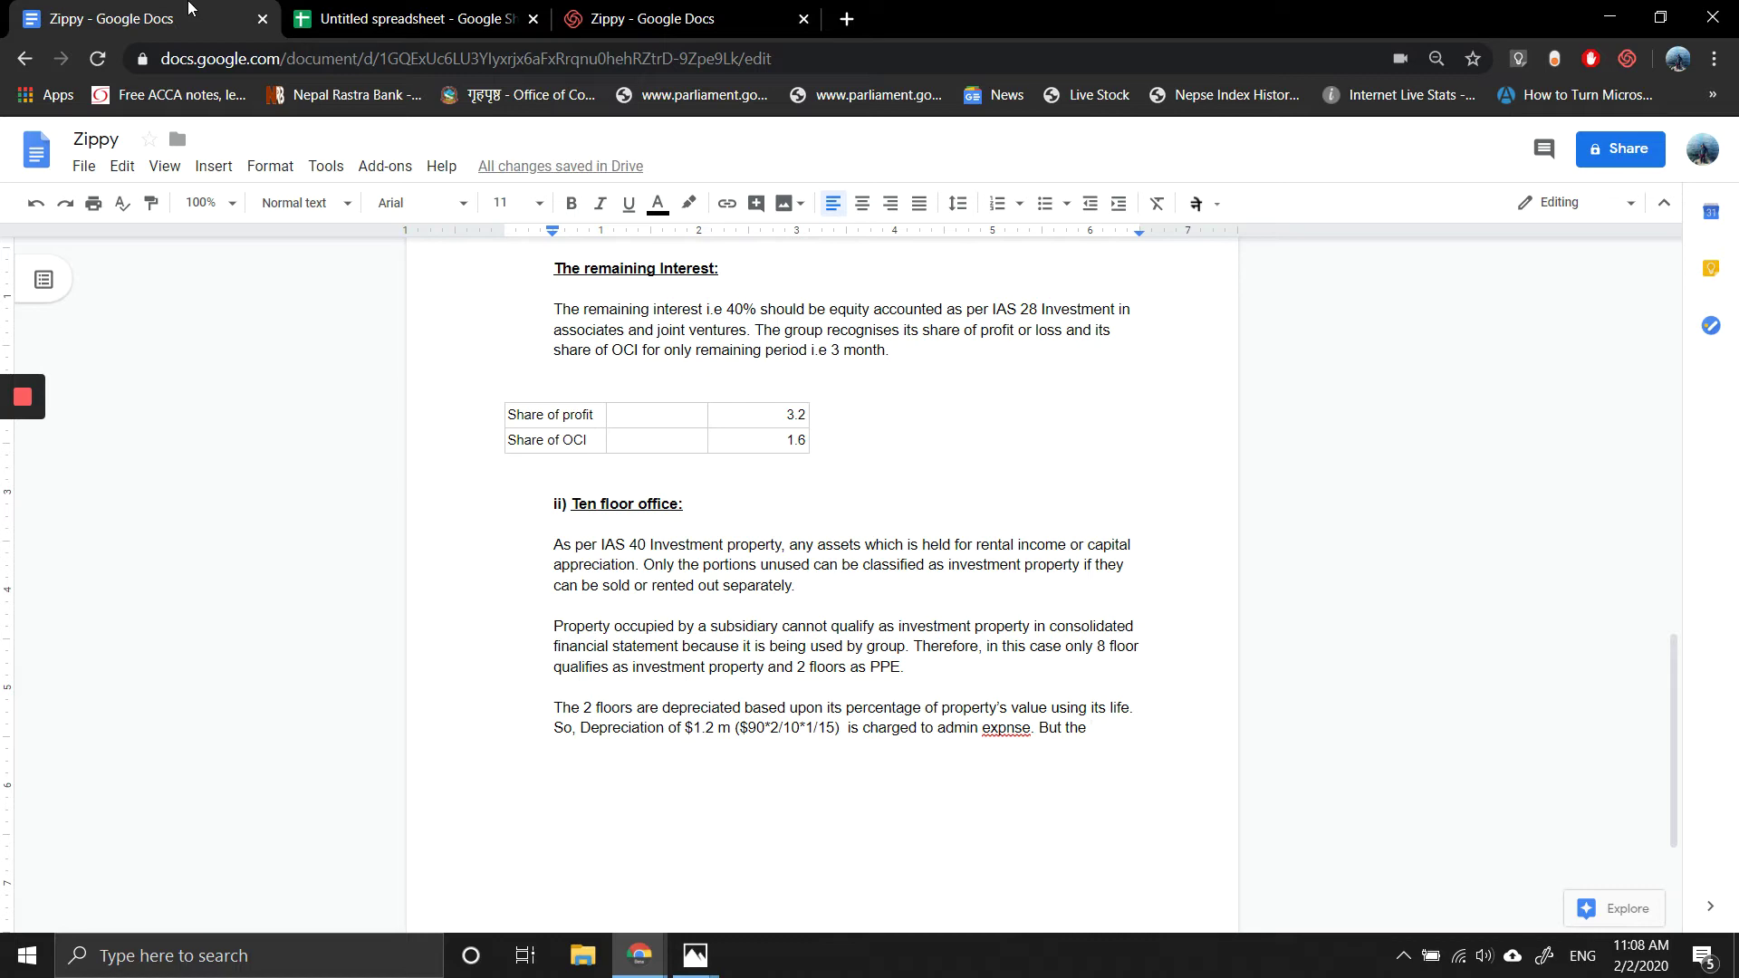
# Step: Check the eight floors' value in the spreadsheet and complete the document sentence with "remaing 8 floor with a value of $72 m($90*8/10) isn't depreciated."
pyautogui.click(319, 9)
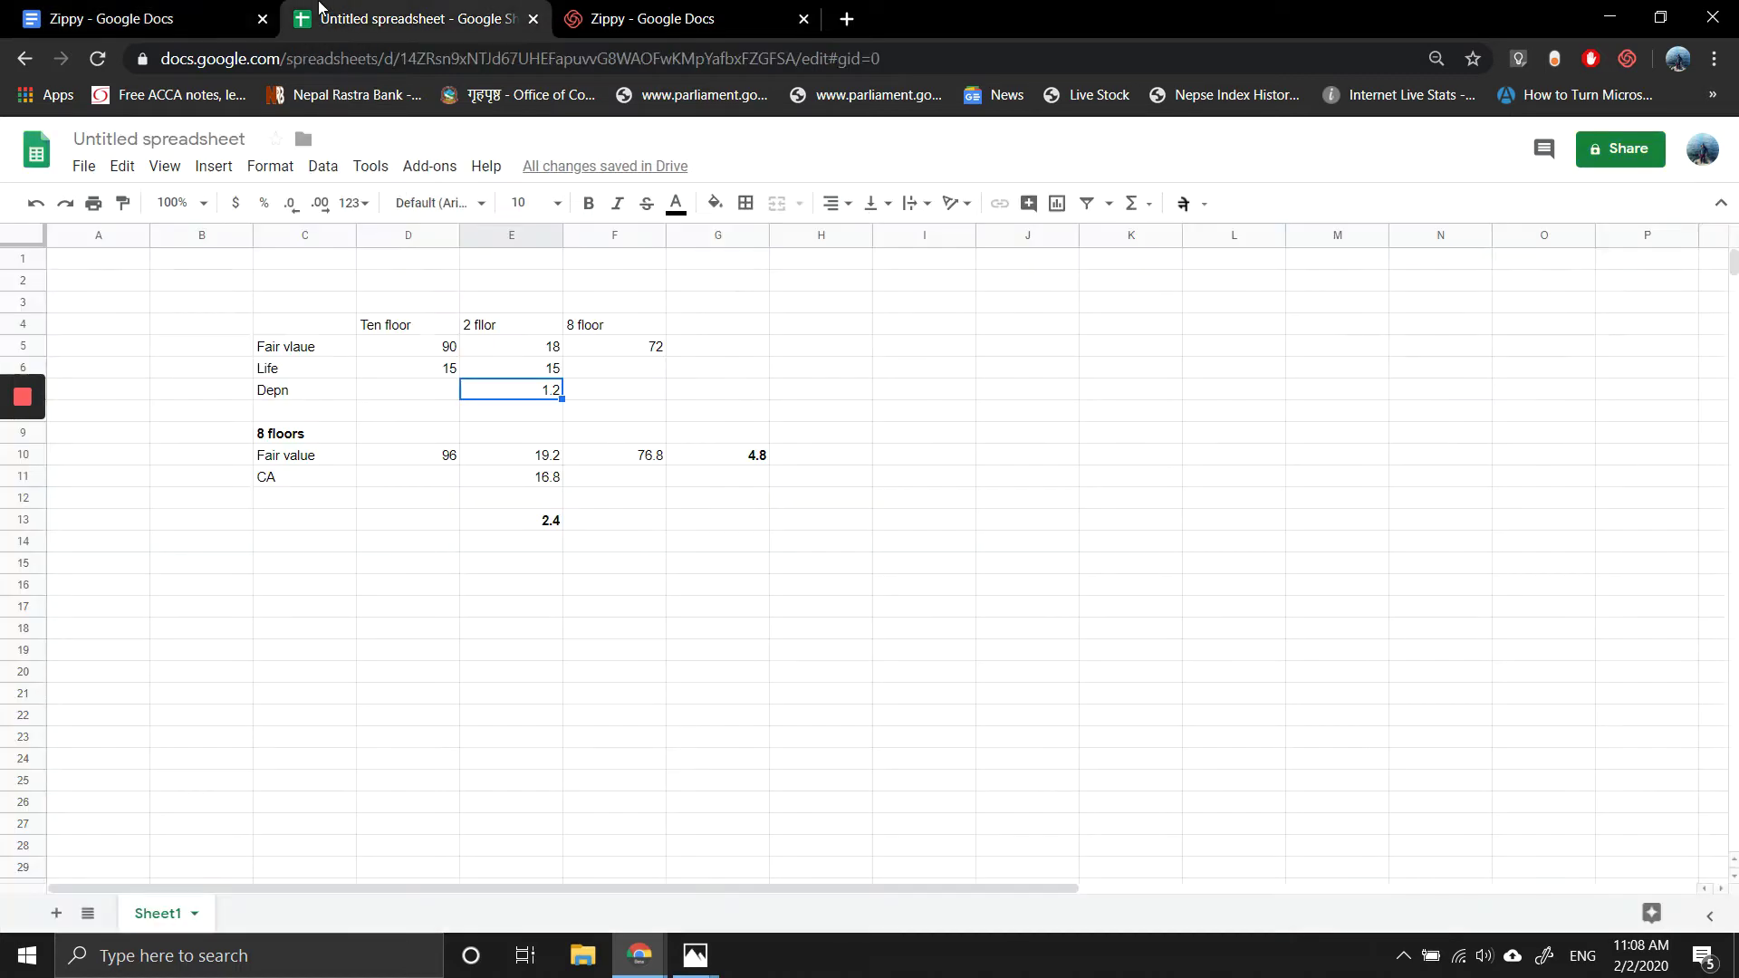
pyautogui.click(127, 7)
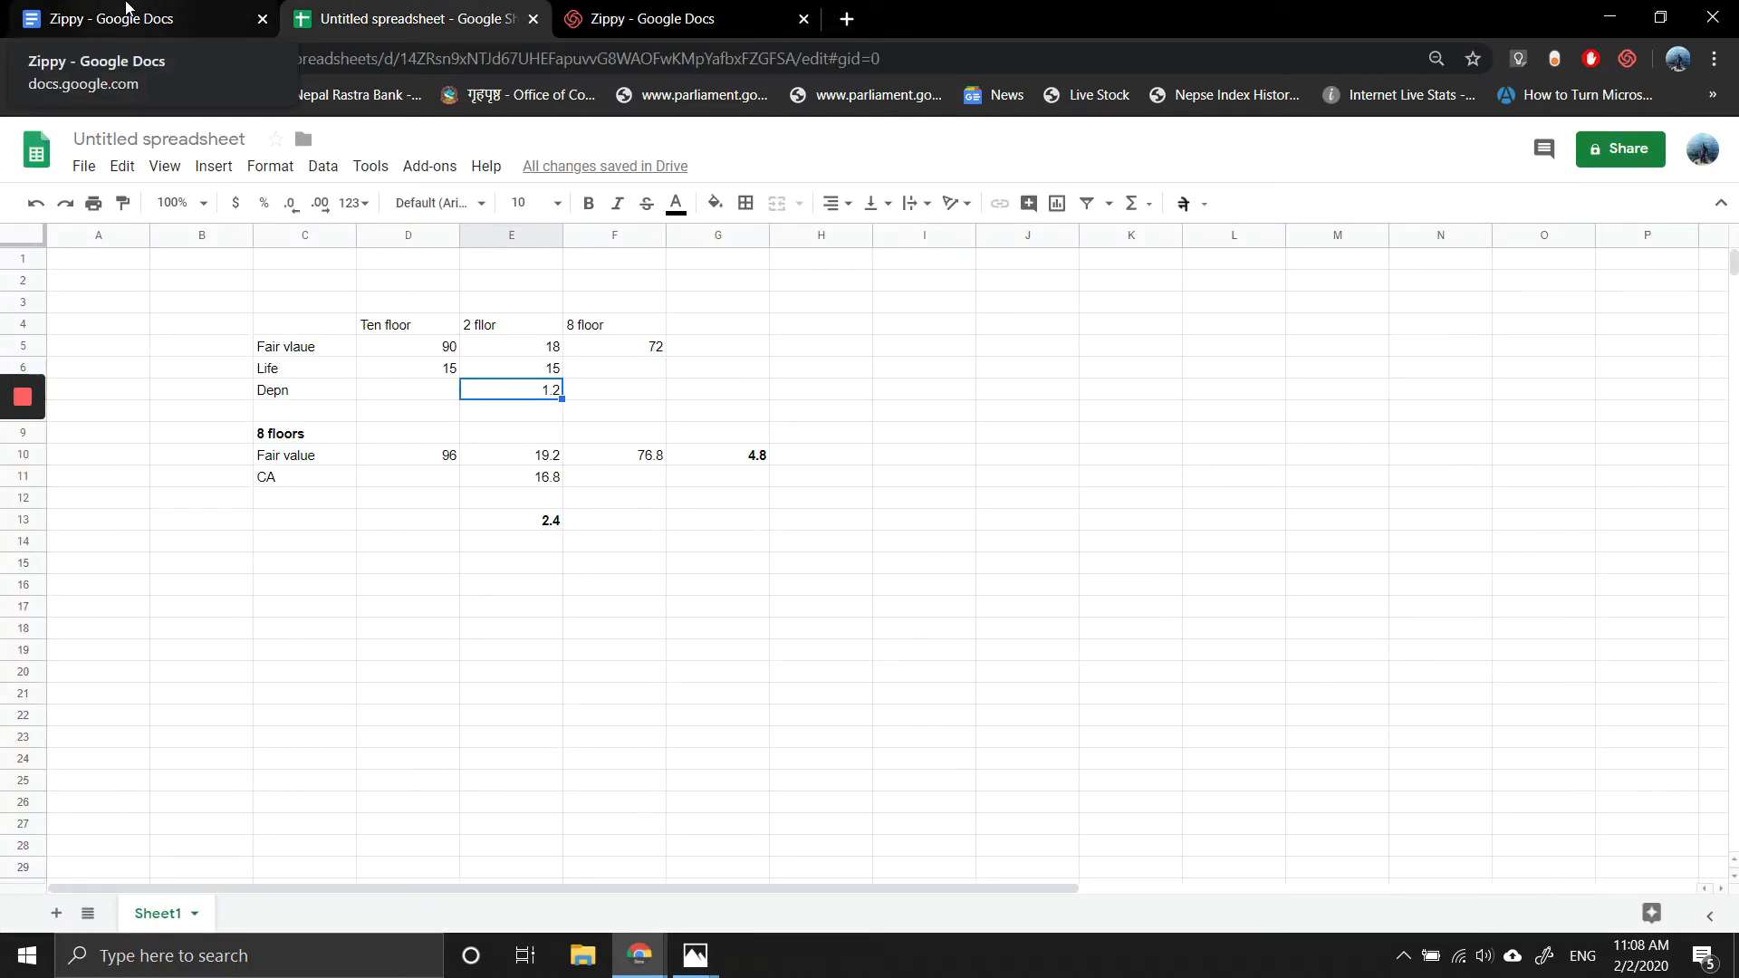
pyautogui.write('remaing')
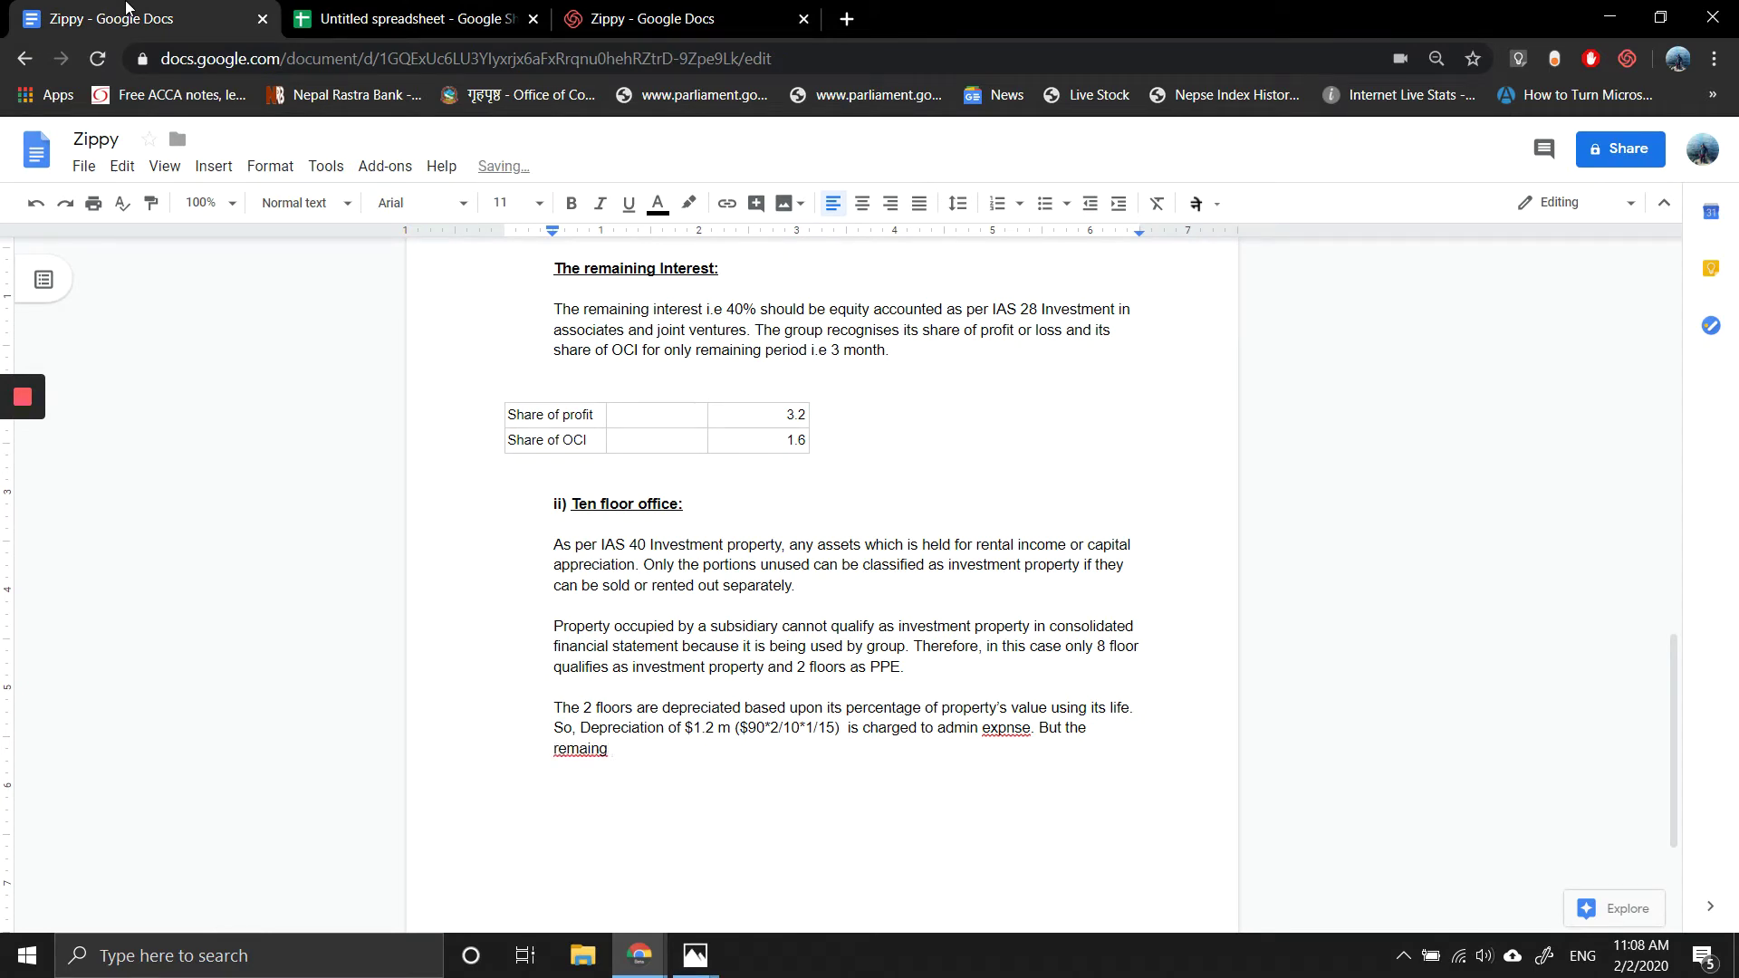
pyautogui.write('8 floor with a value of $72 m(')
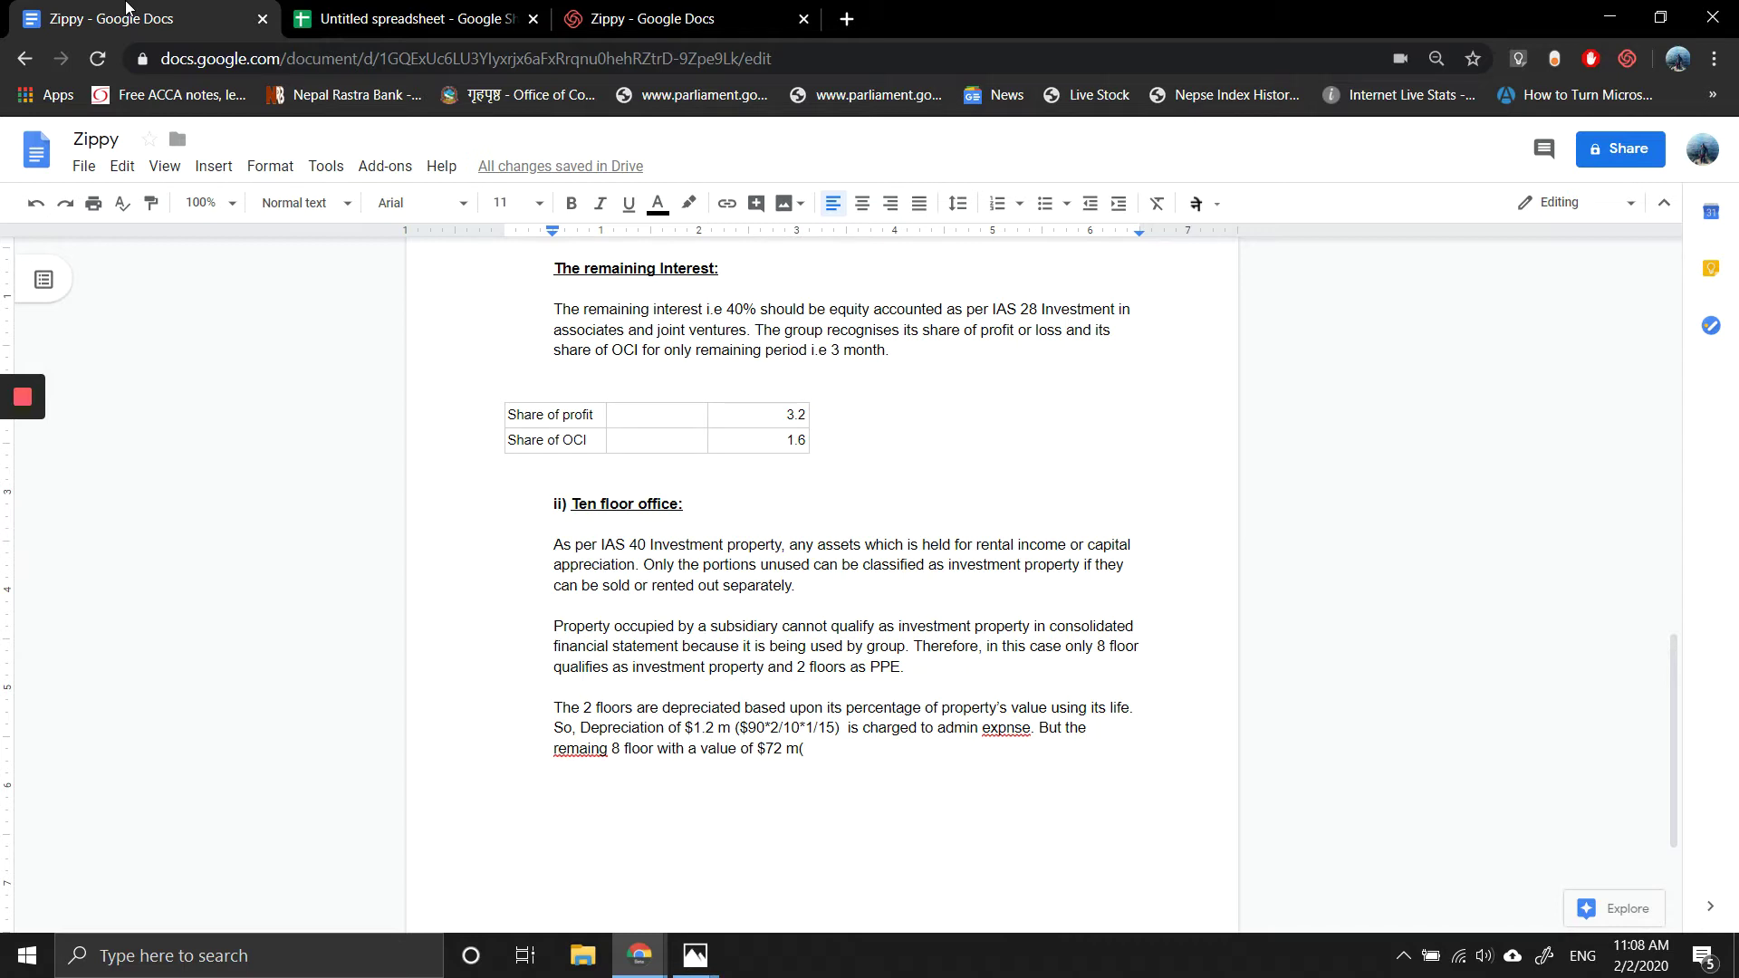
pyautogui.write('$90*')
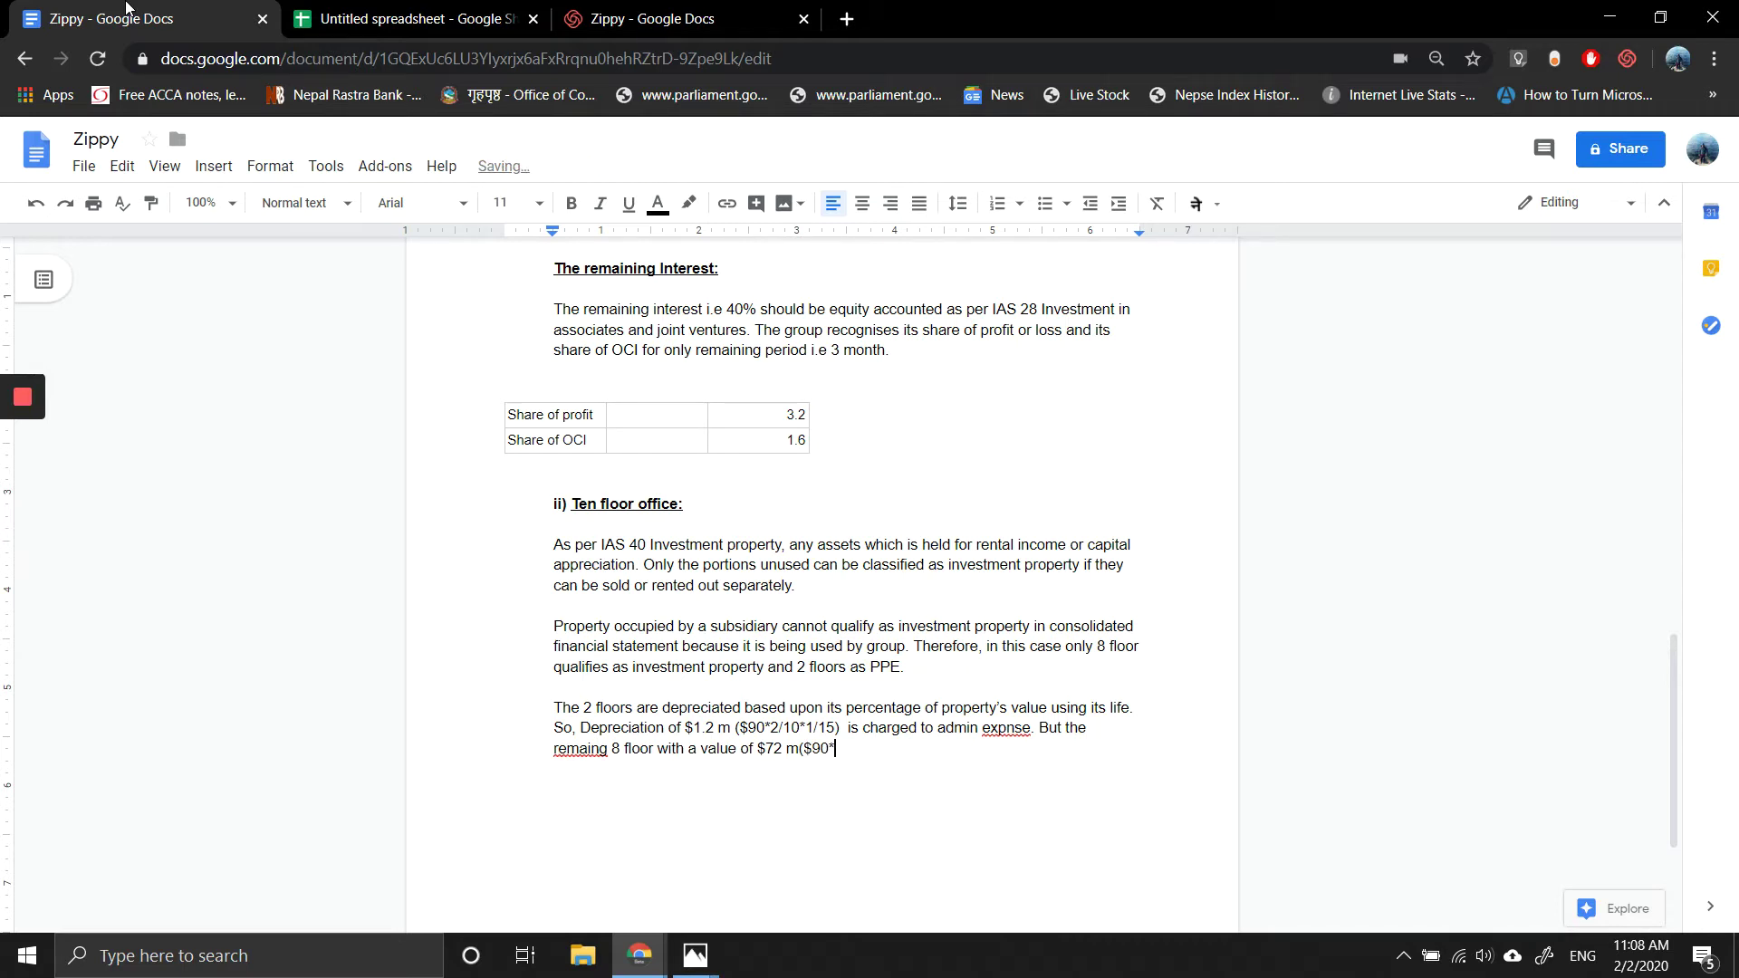
pyautogui.write("8/10) isn't depreciated.")
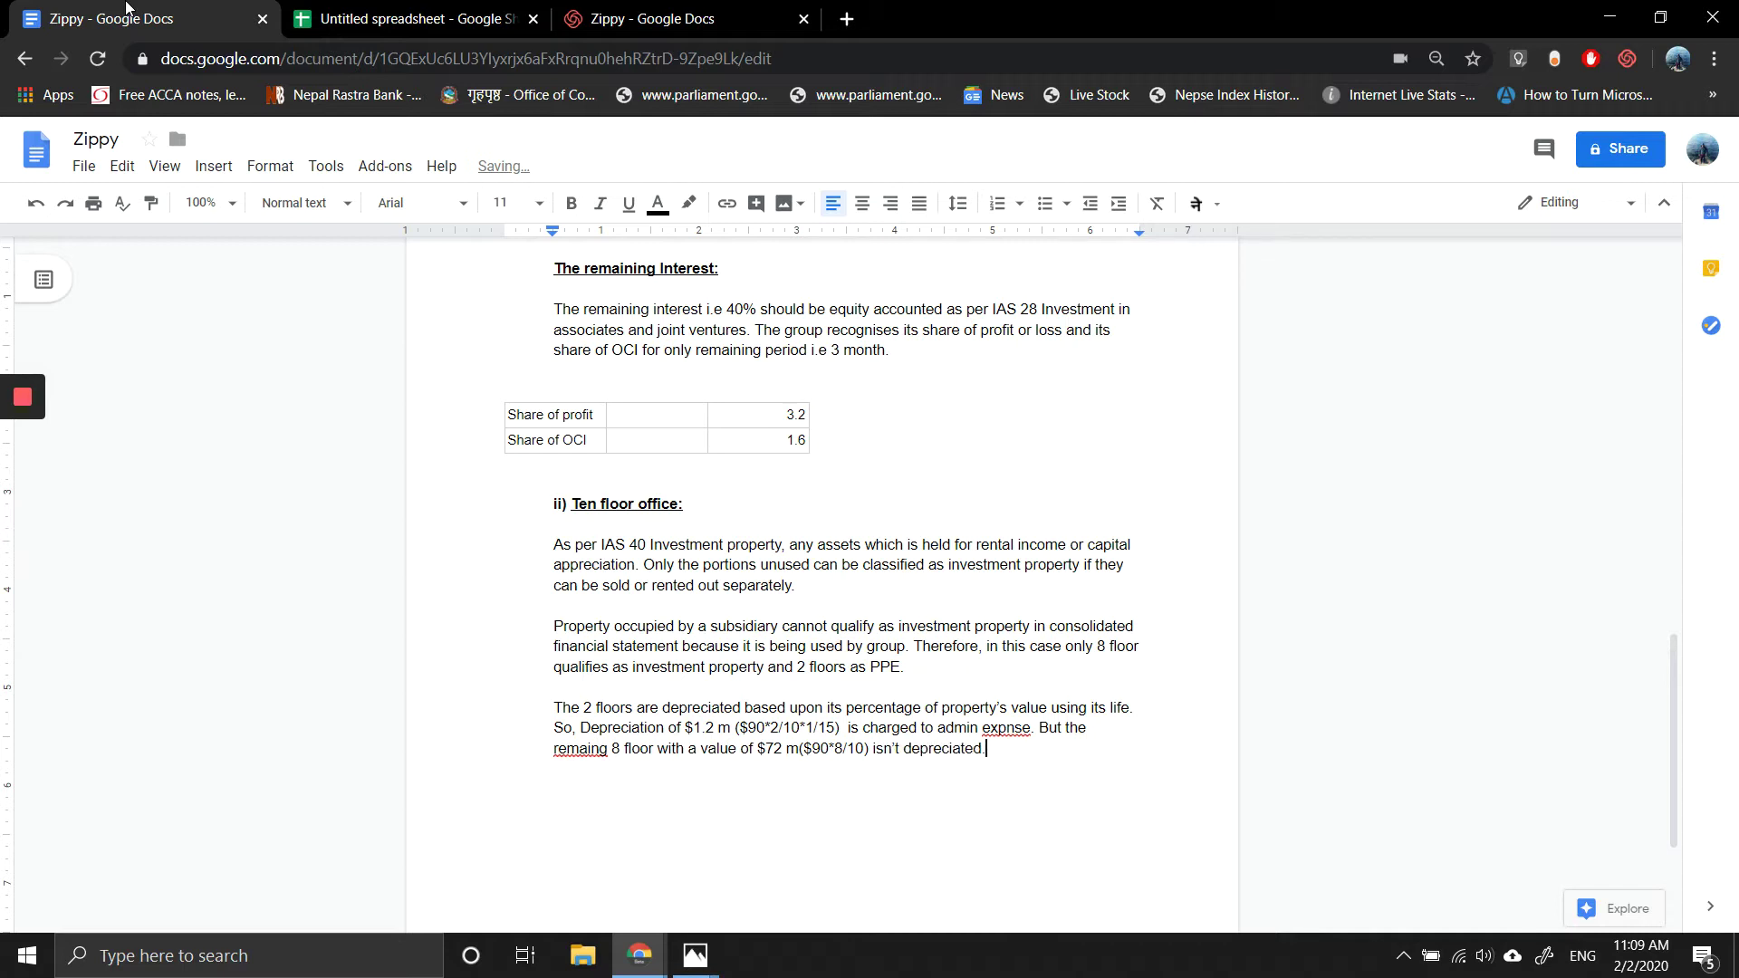
# Step: Start a new paragraph with "At the year end the fair value of the building has increased so the increase should be"
pyautogui.press('Return')
pyautogui.press('Return')
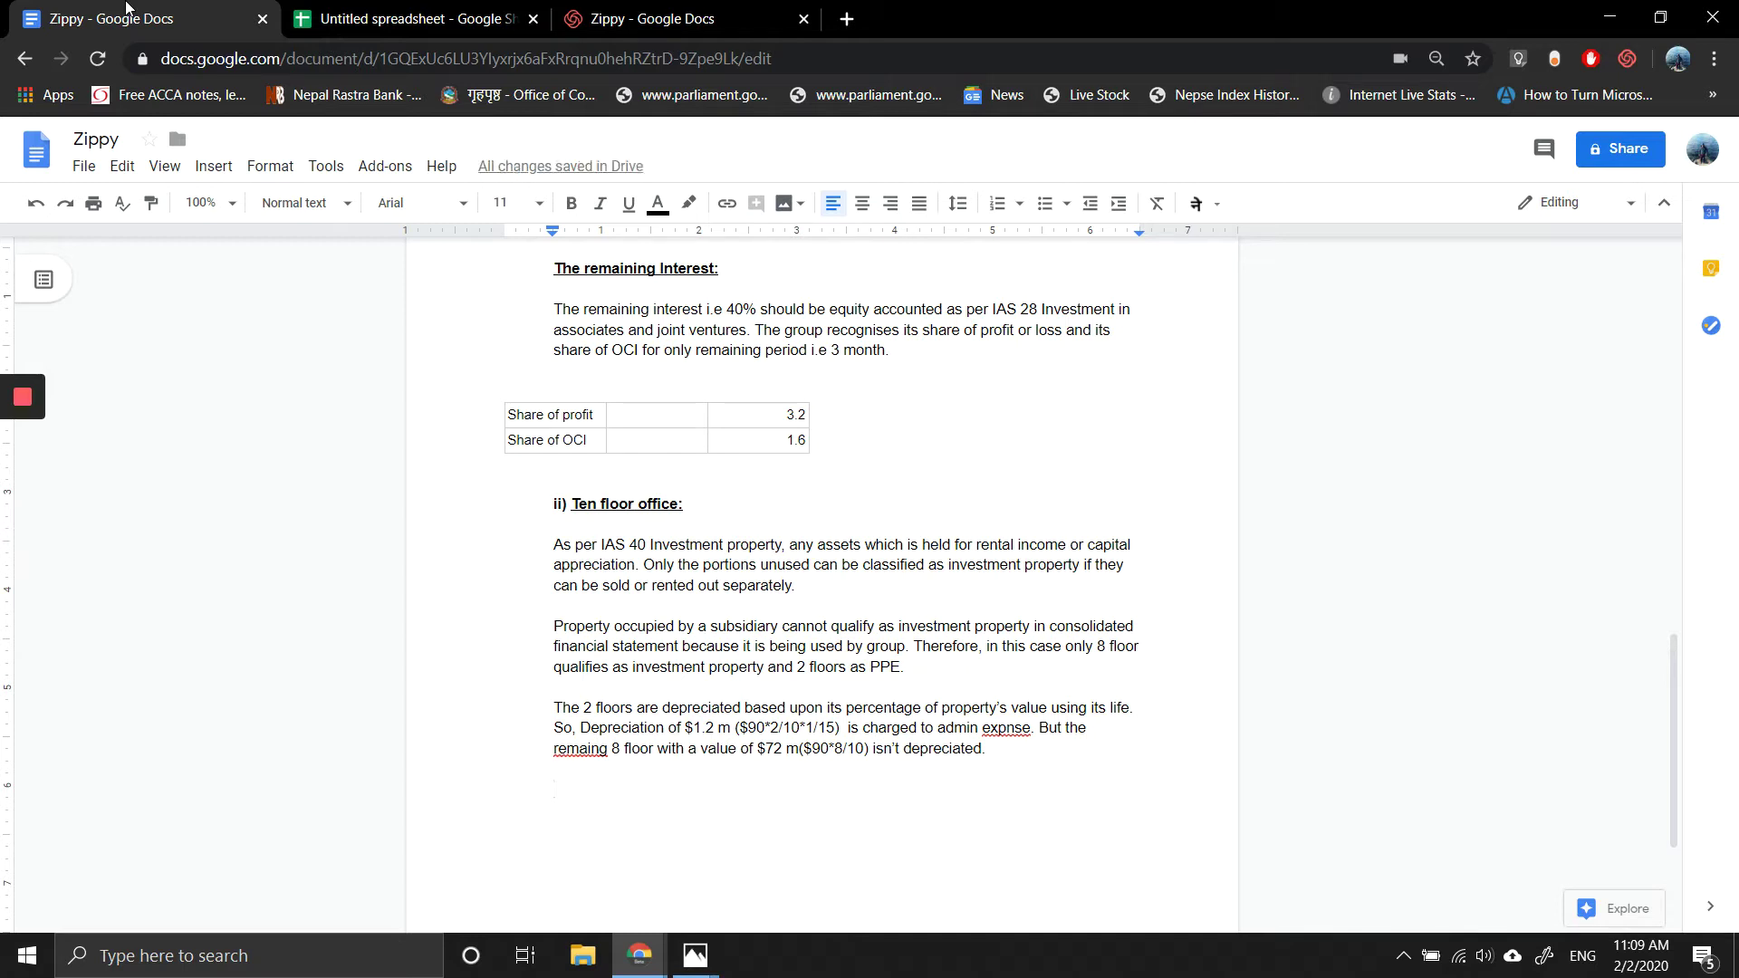
pyautogui.click(341, 11)
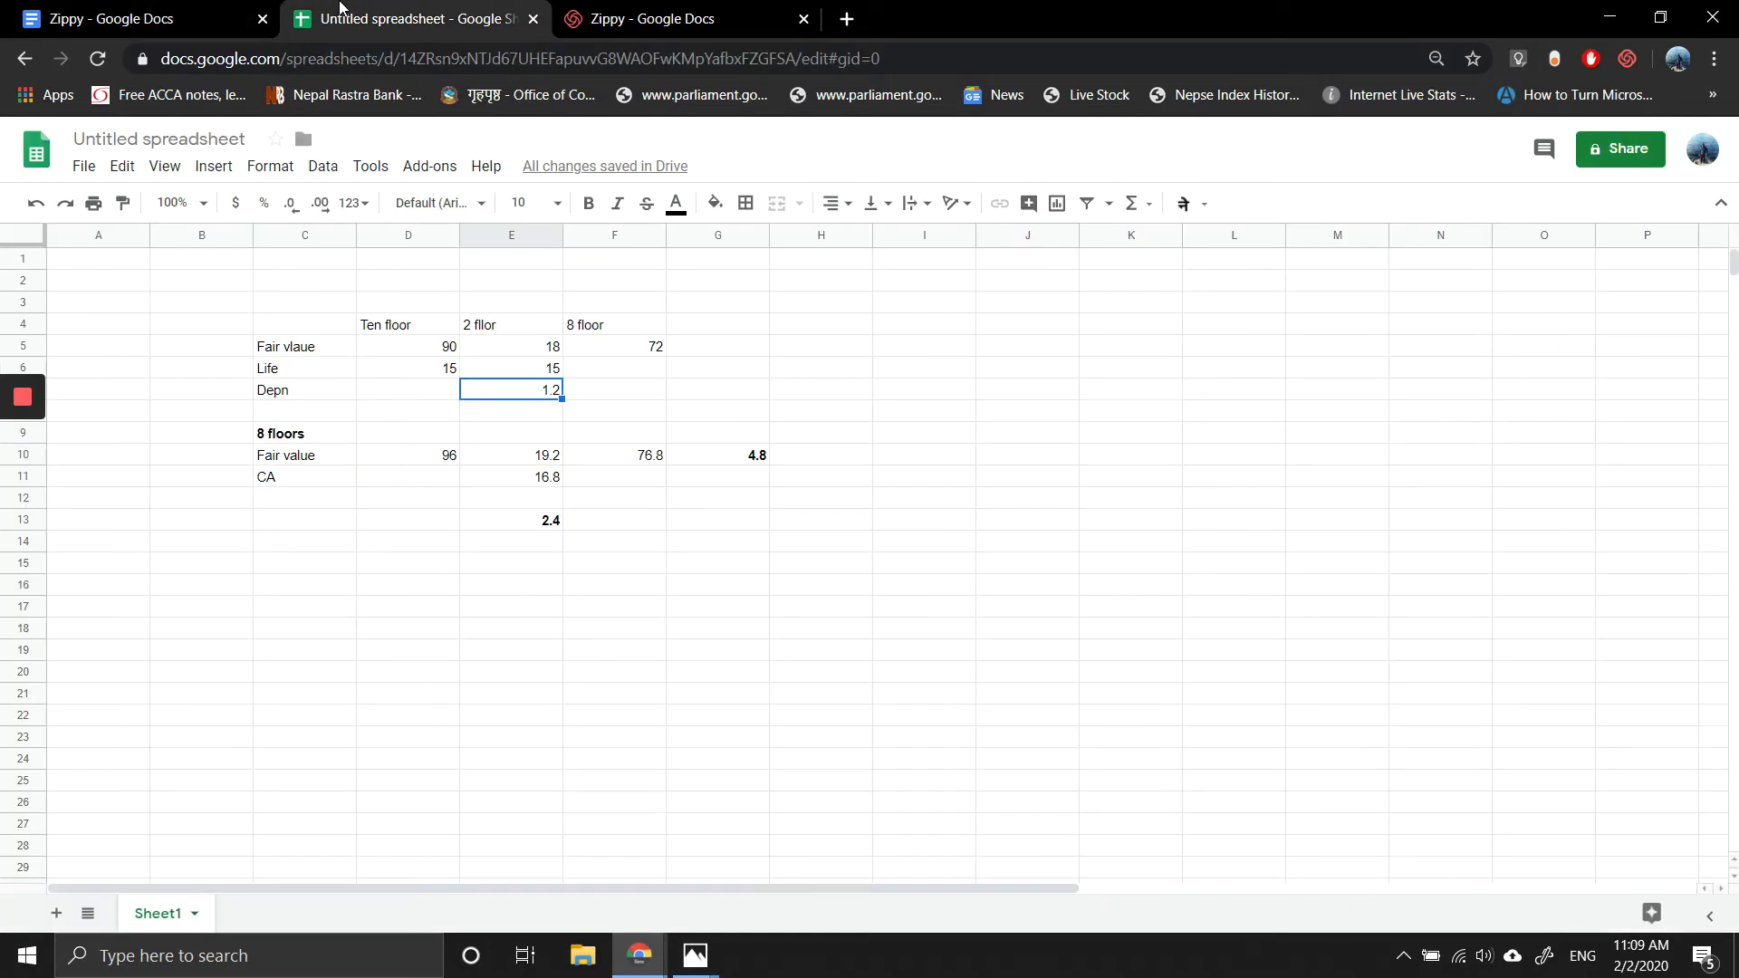
pyautogui.click(117, 11)
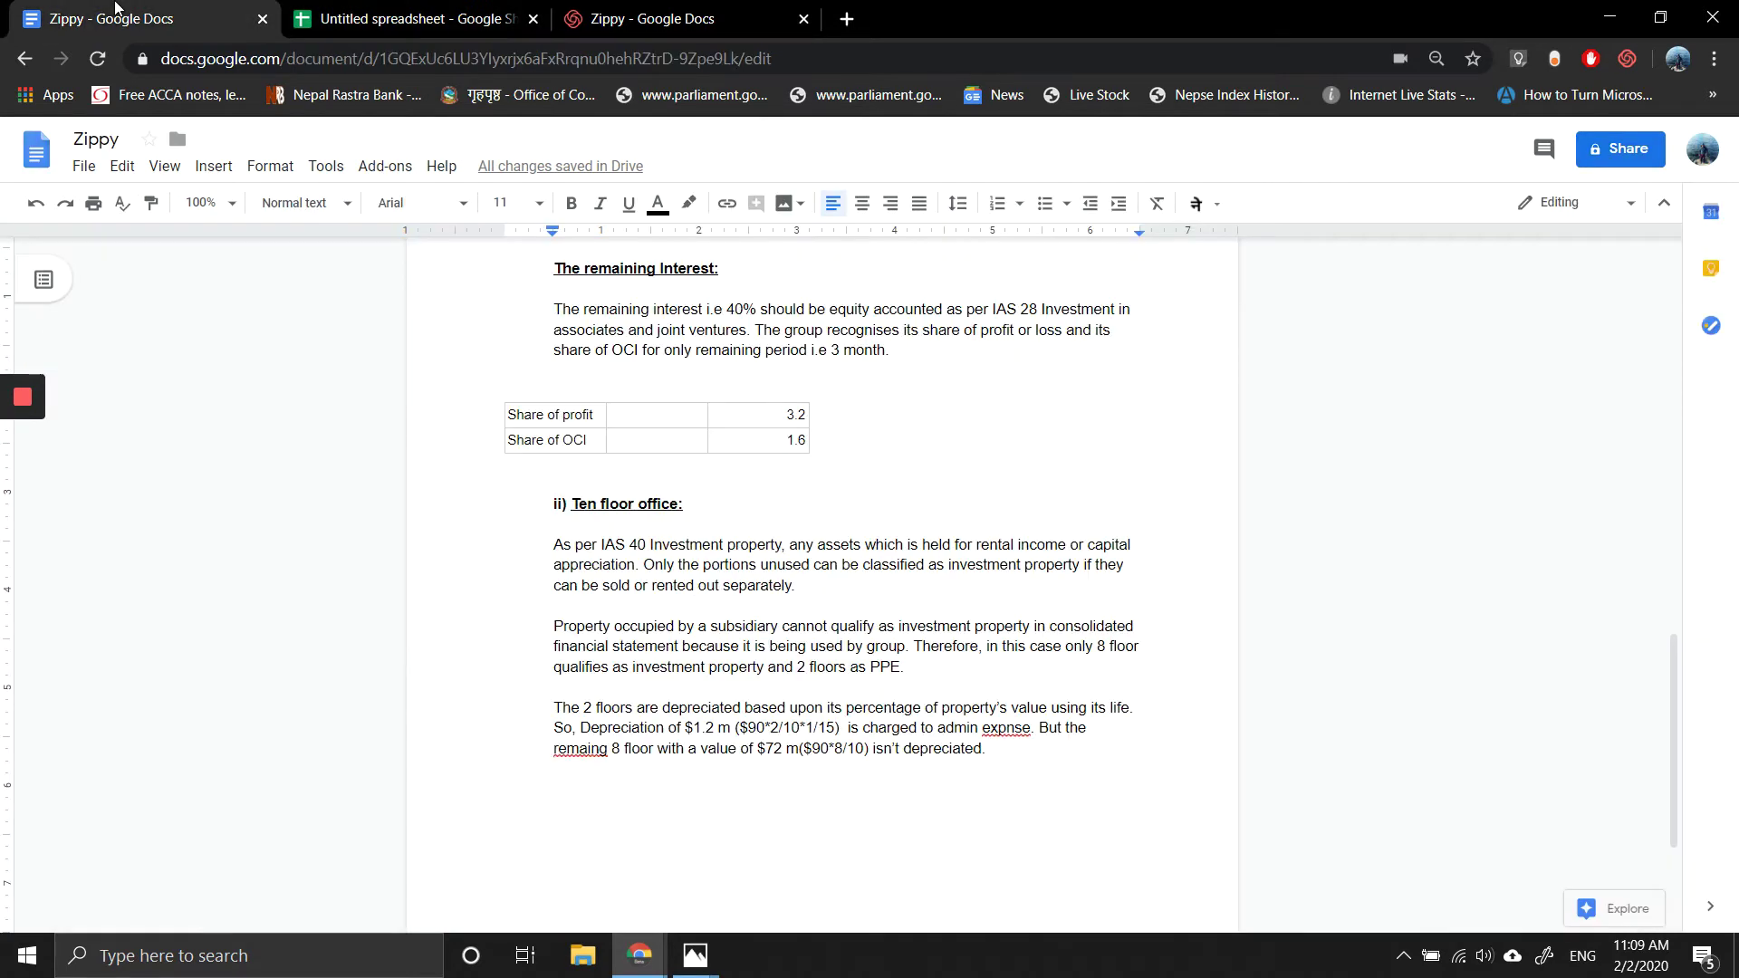
pyautogui.write('At the ye')
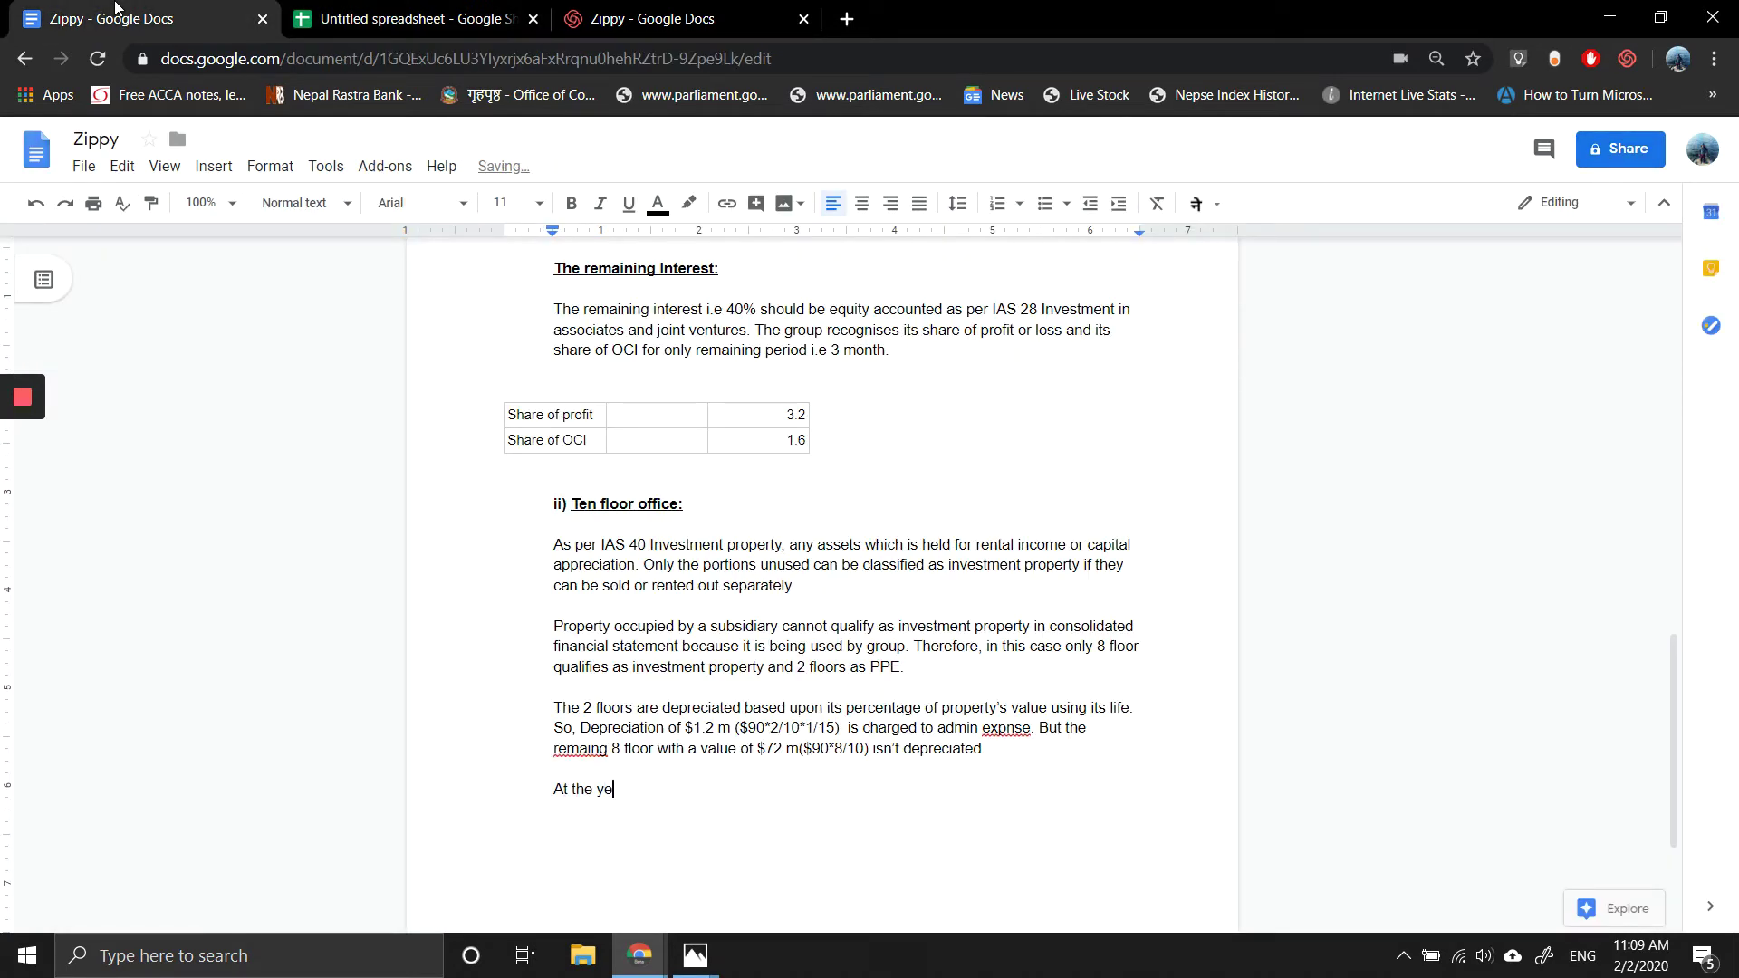
pyautogui.write('ar end the fair value')
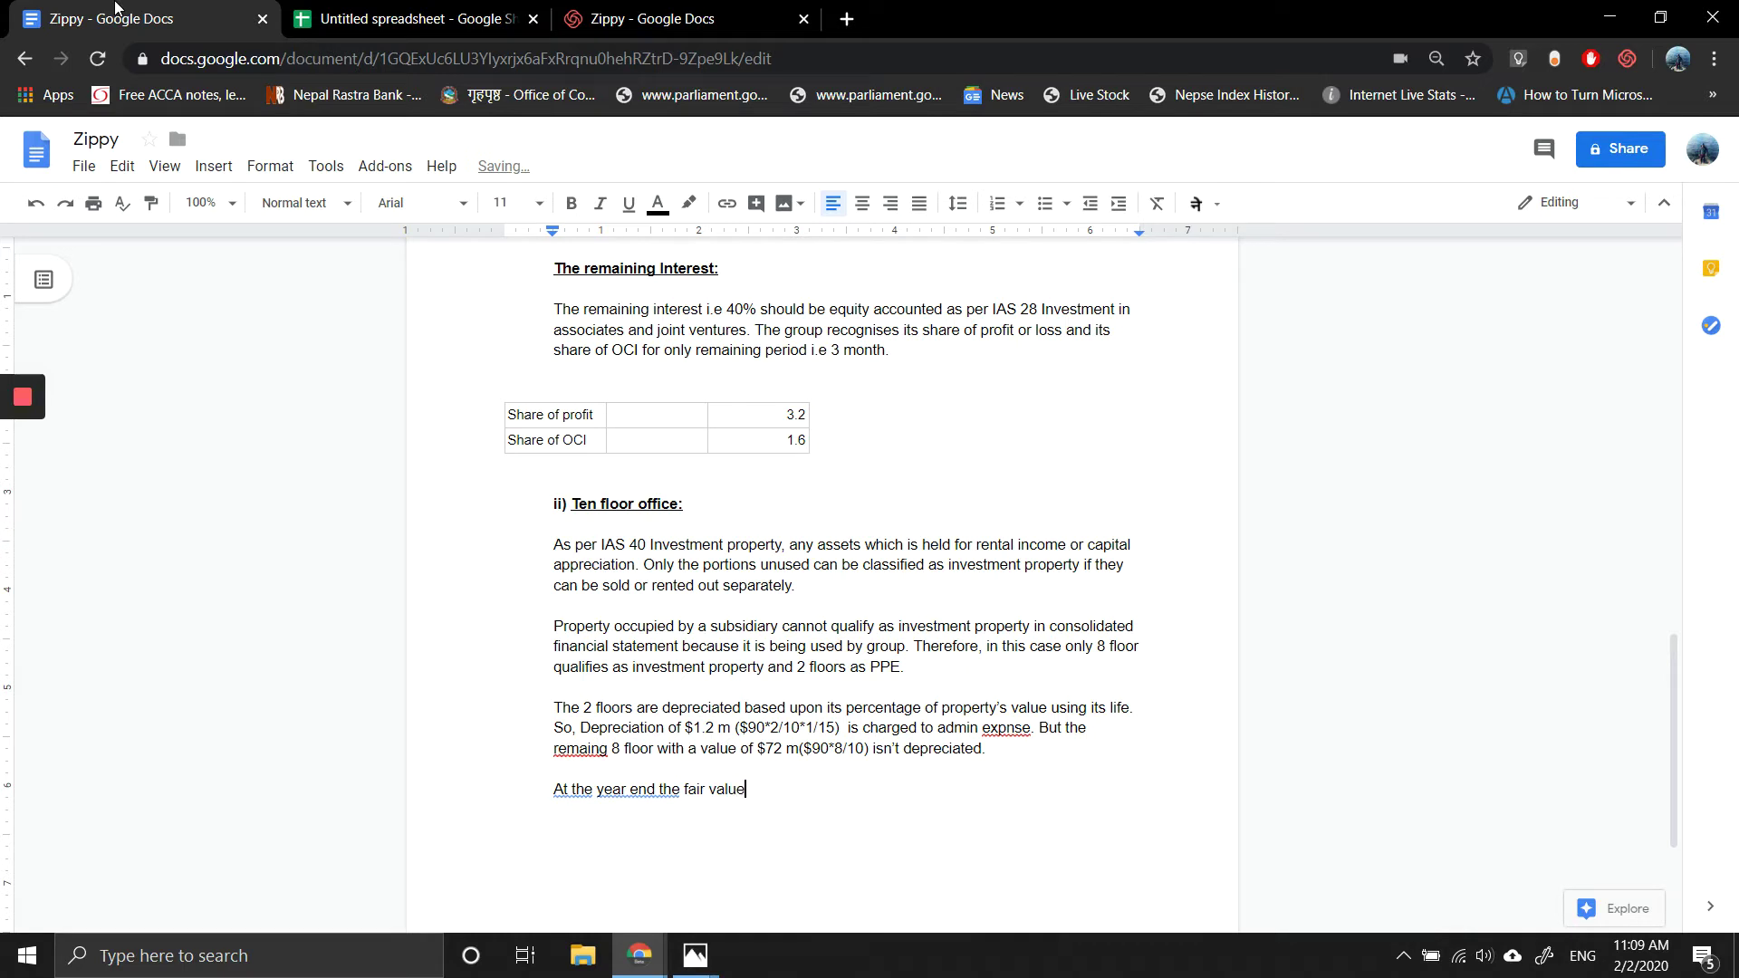
pyautogui.write(' of the building has increa')
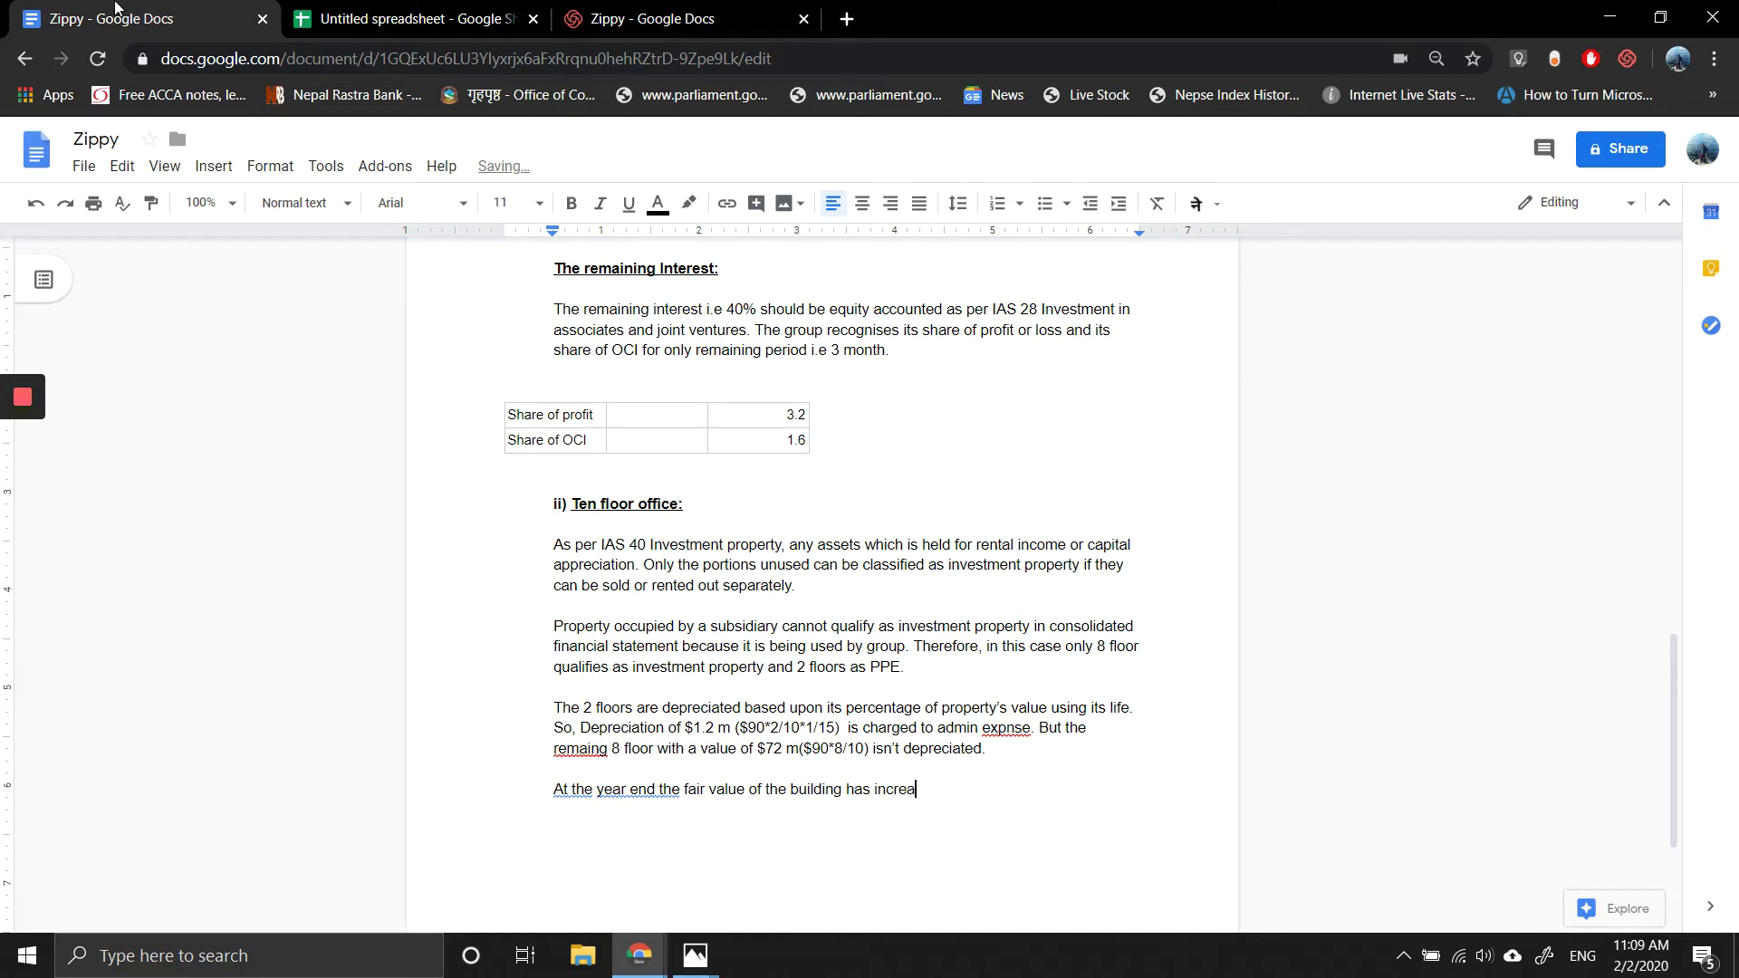
pyautogui.write('sed')
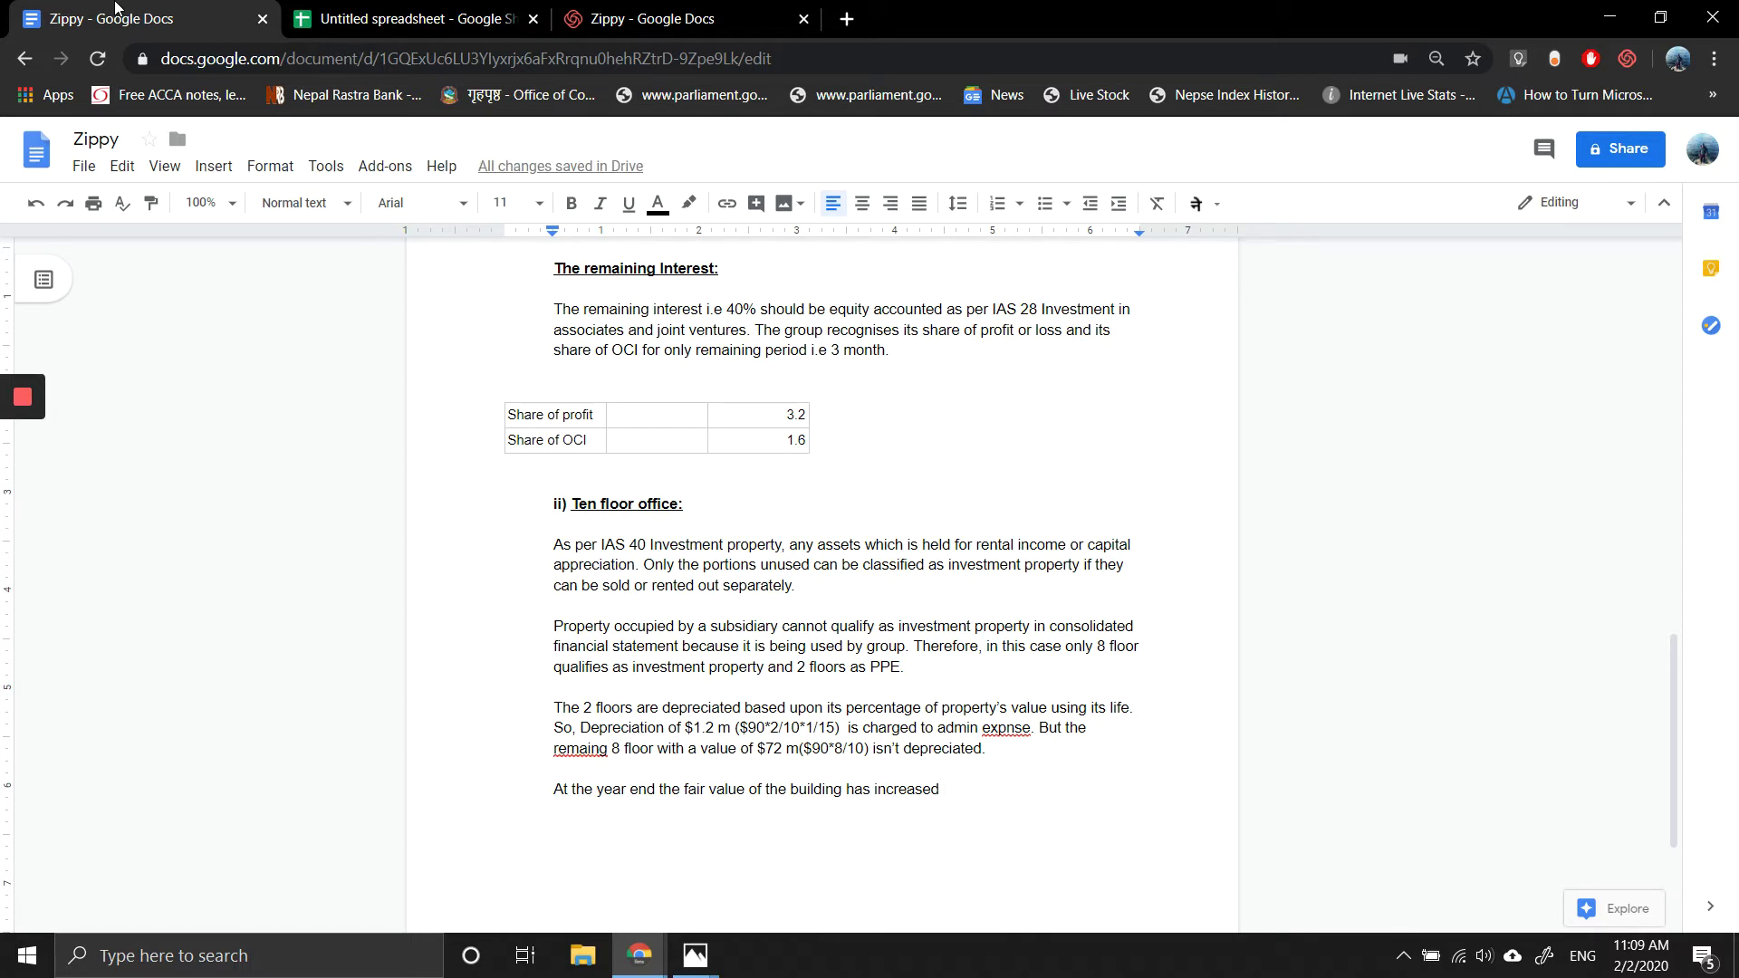
pyautogui.write('so the ')
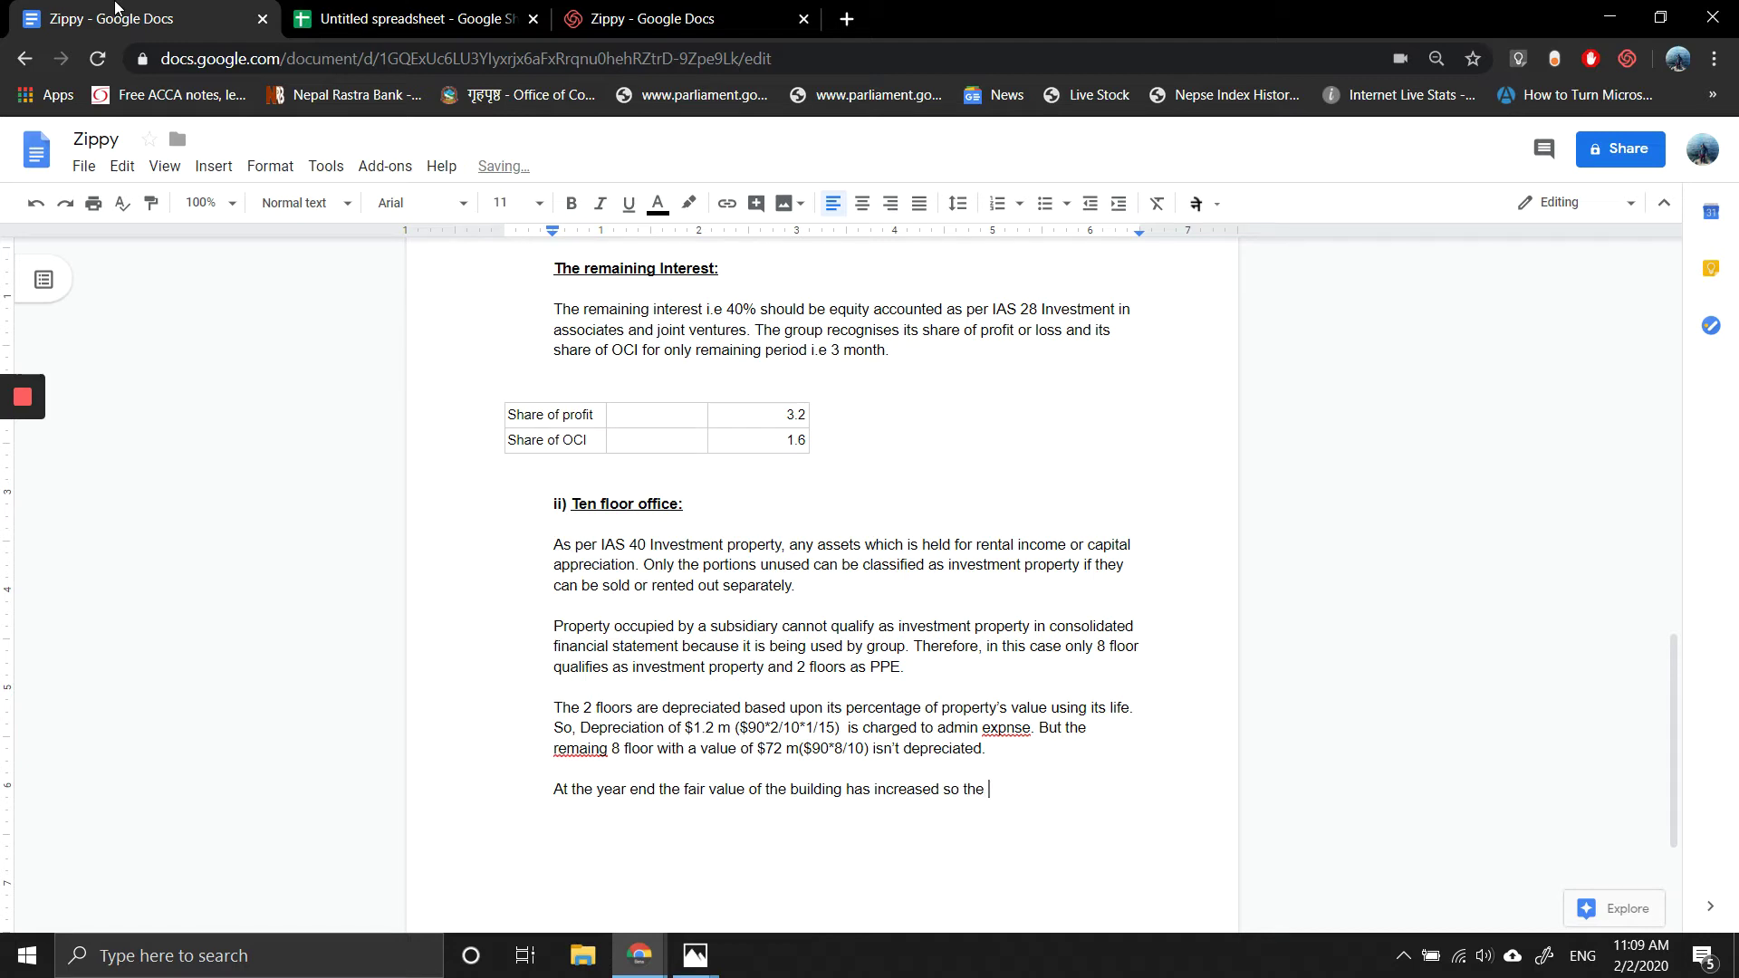
pyautogui.write(' increase should be trated')
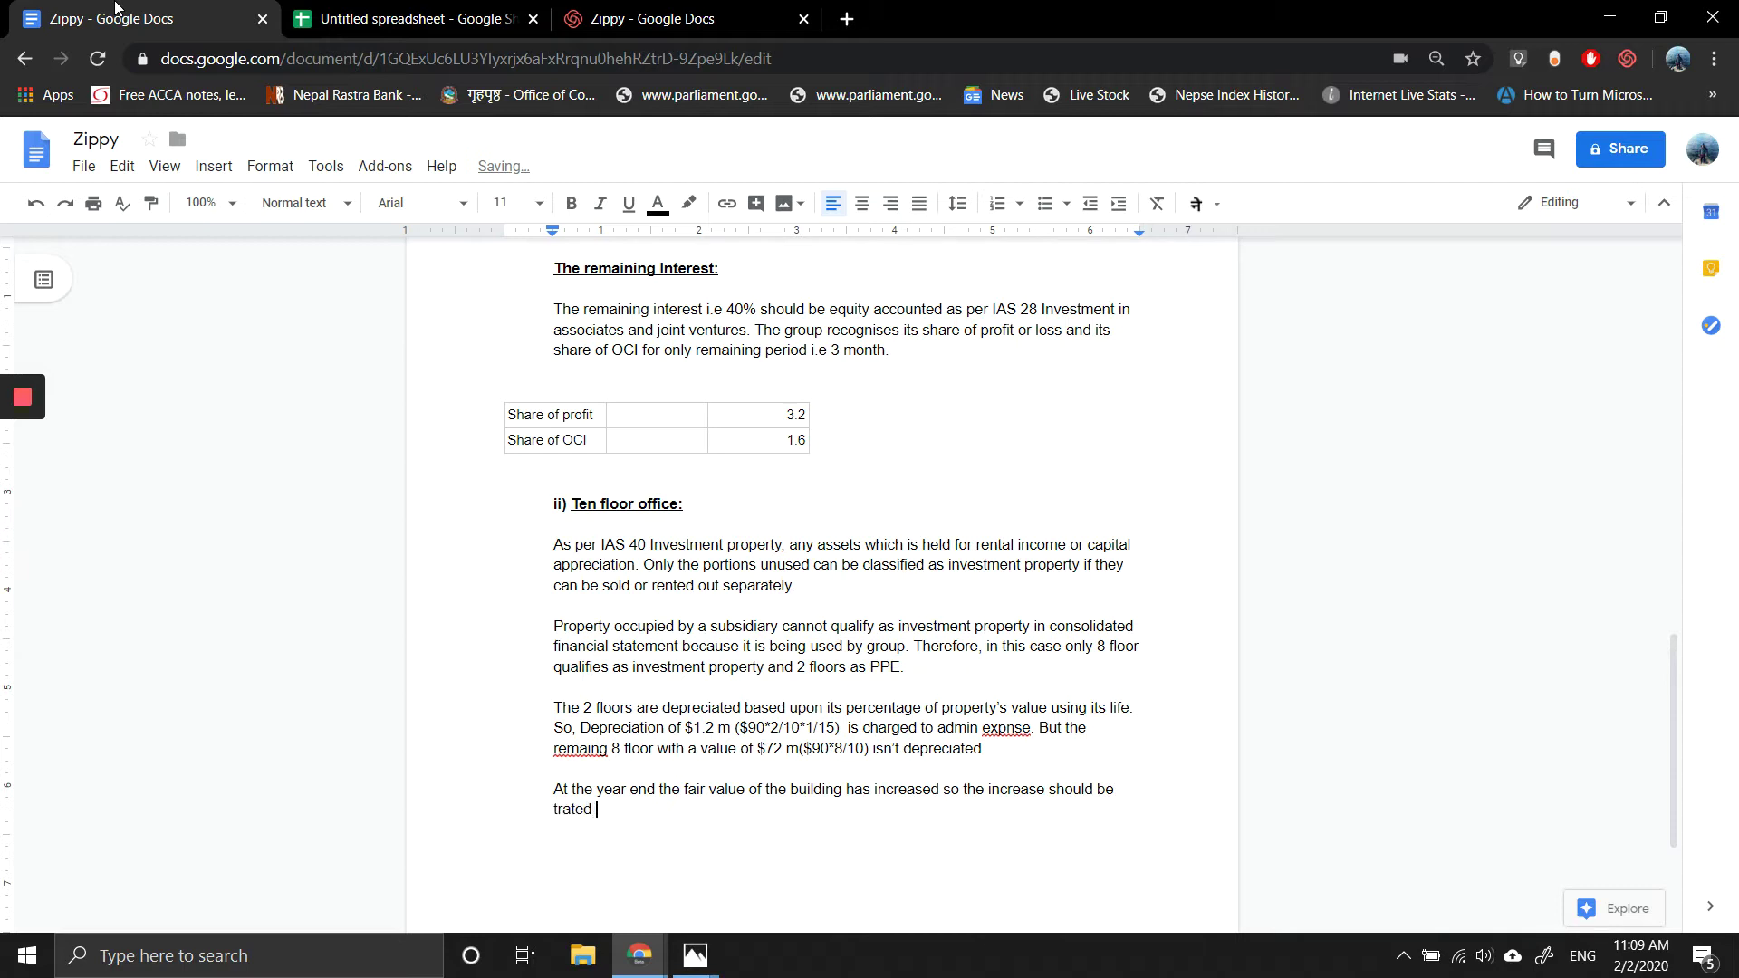
# Step: Replace the misspelled last word and finish the sentence with "treated as per IAS 16 for 2 floors and as per IAS 40 for 8 floors."
pyautogui.press('BackSpace')
pyautogui.press('BackSpace')
pyautogui.press('BackSpace')
pyautogui.press('BackSpace')
pyautogui.press('BackSpace')
pyautogui.press('BackSpace')
pyautogui.press('BackSpace')
pyautogui.write('treated as per IAS 16 for 2 flooras')
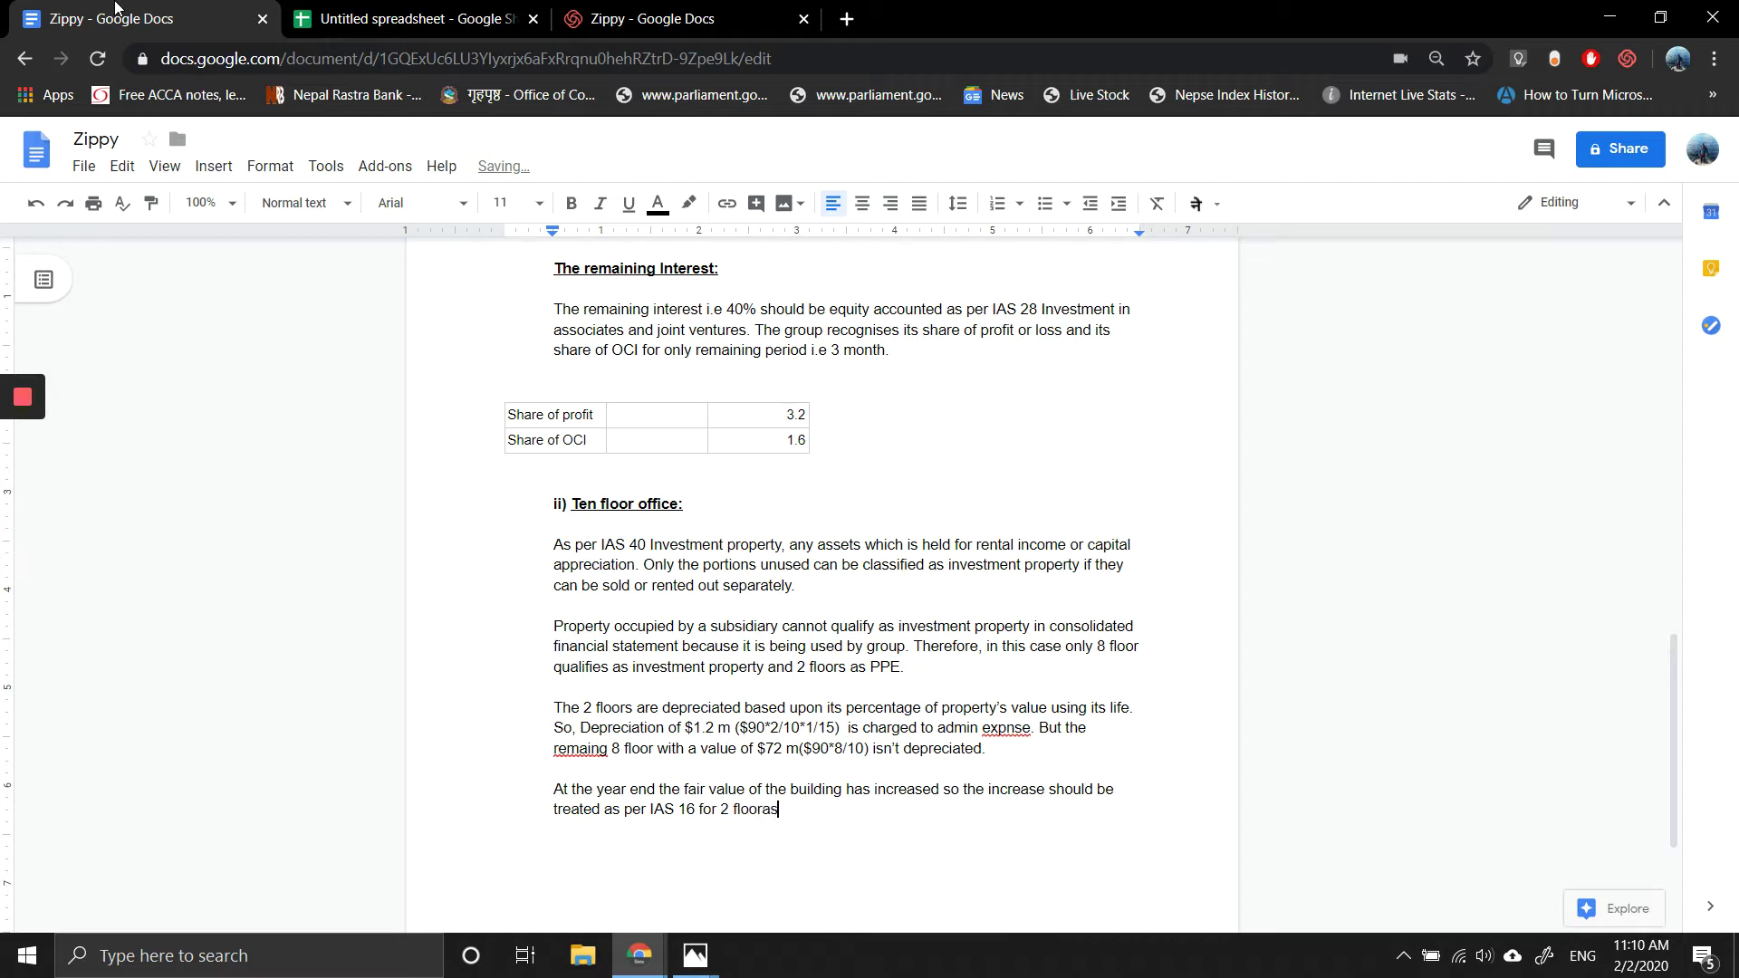
pyautogui.press('BackSpace')
pyautogui.press('BackSpace')
pyautogui.write('s and as per IAS 40 for 8 floors')
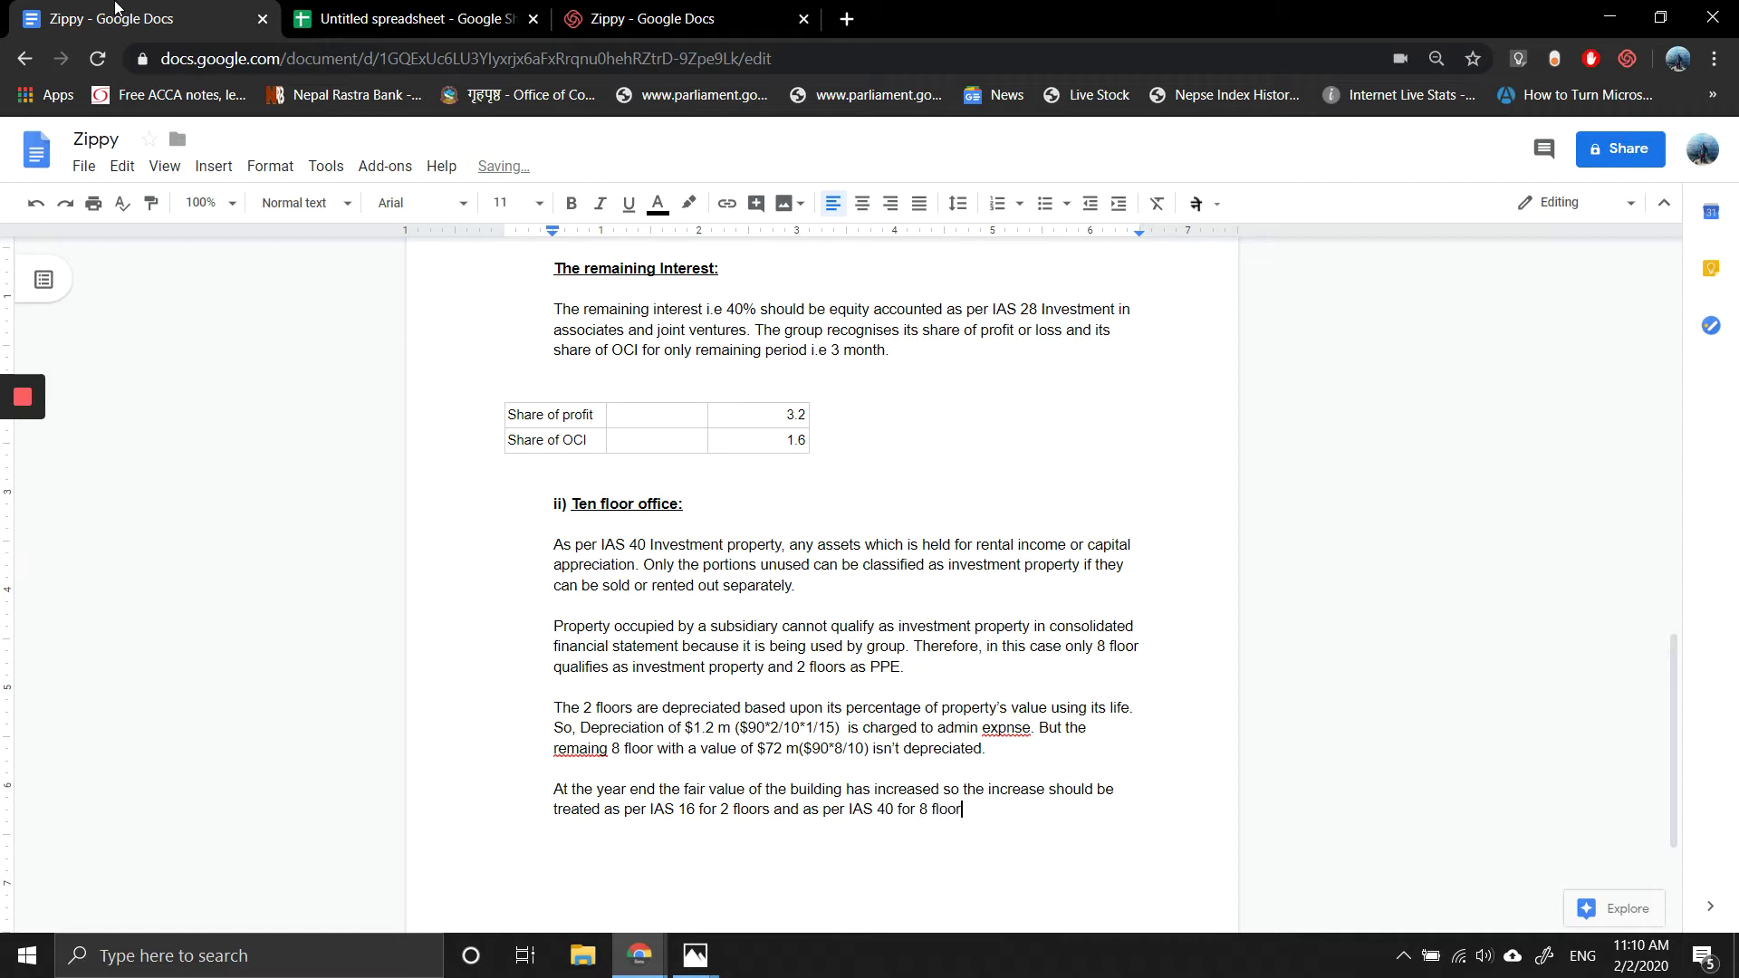
pyautogui.write('.')
# Step: Start another paragraph below the IAS 16 and IAS 40 sentence with "The first two floors is revalued to"
pyautogui.press('Return')
pyautogui.press('Return')
pyautogui.click(323, 11)
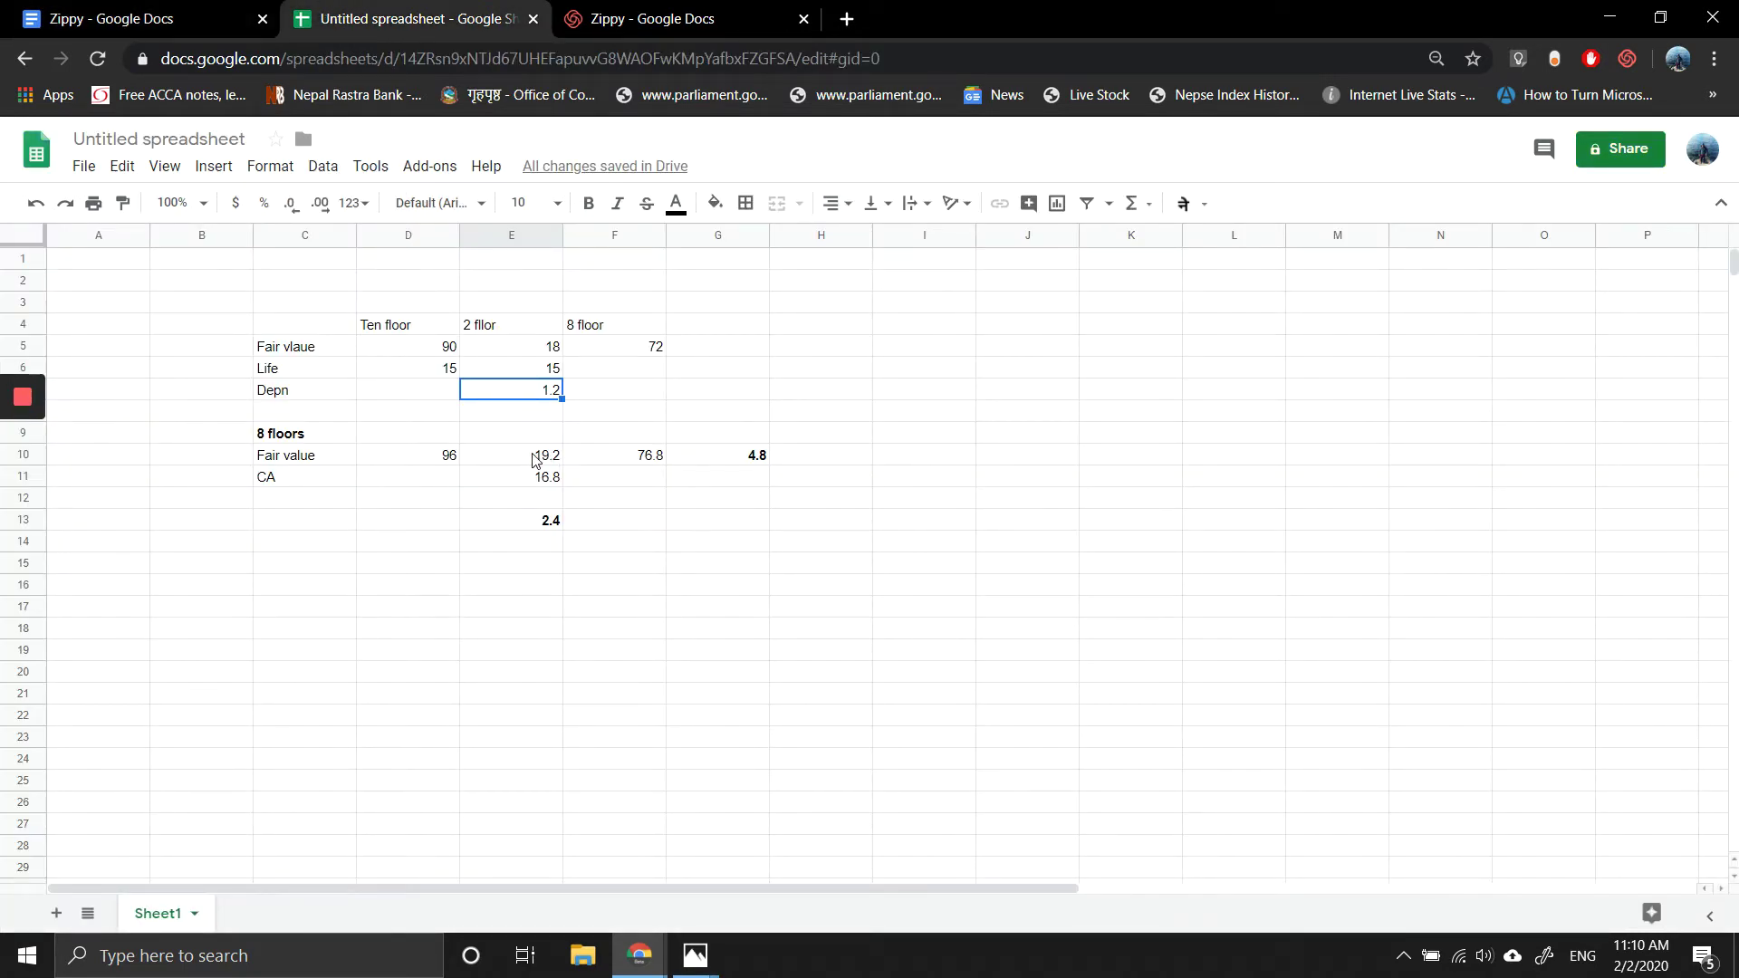
pyautogui.click(187, 8)
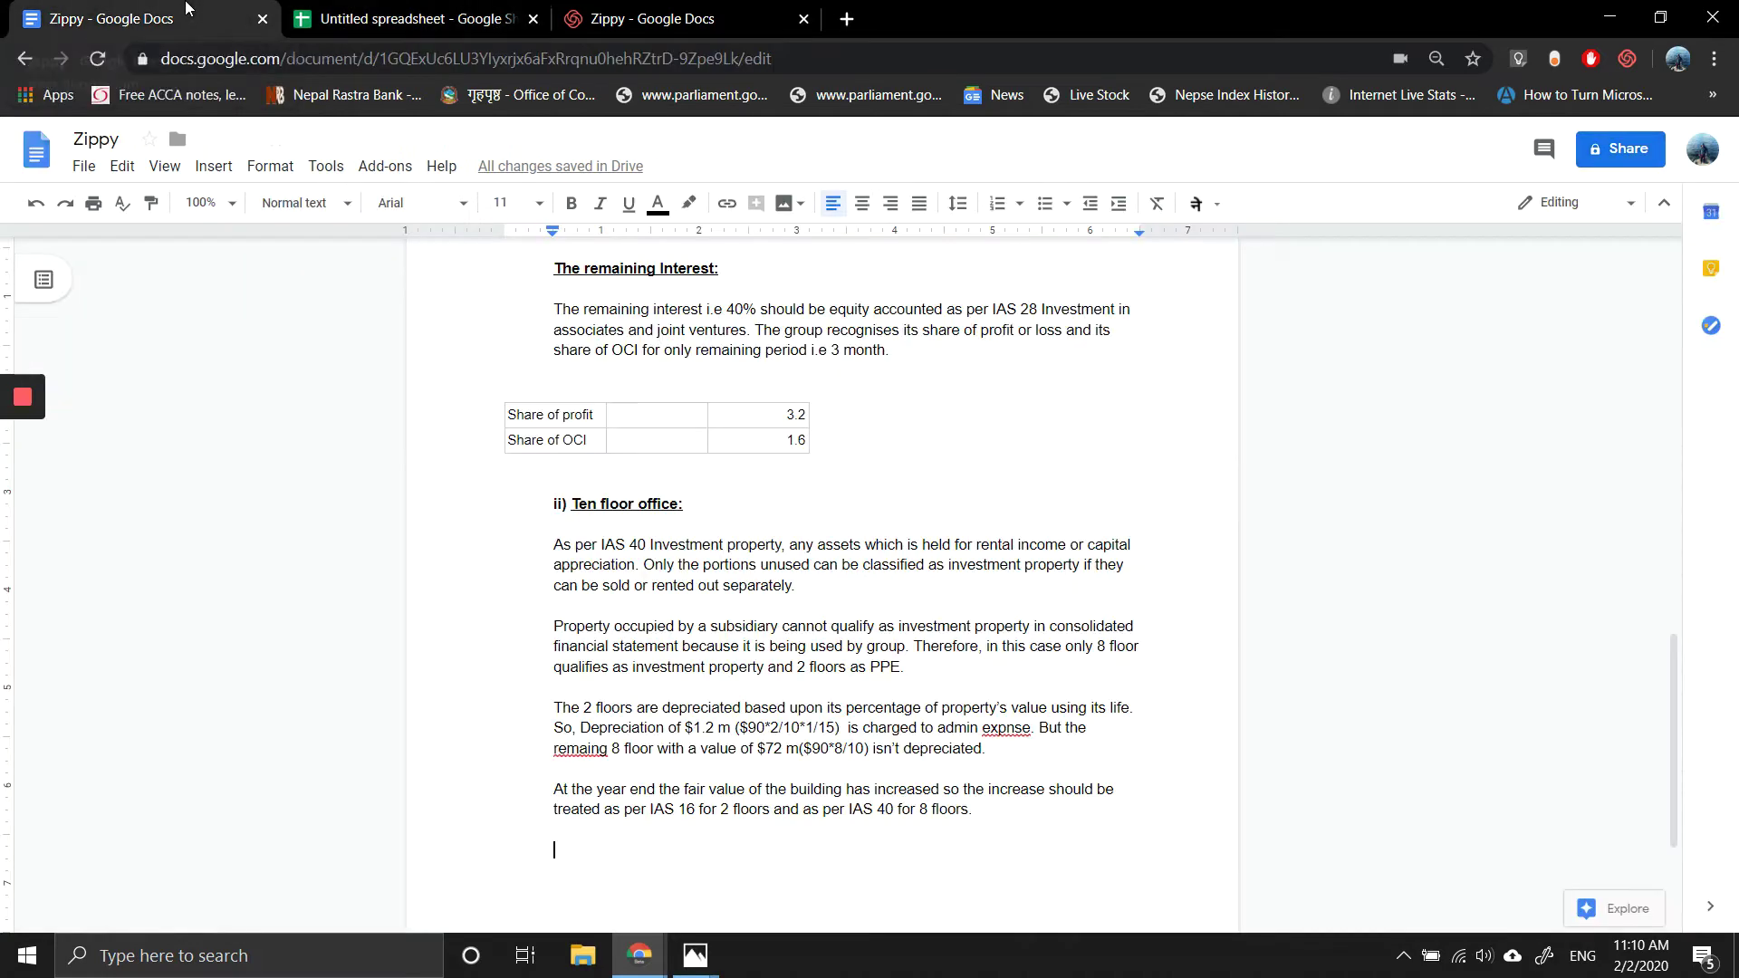
pyautogui.write('The ')
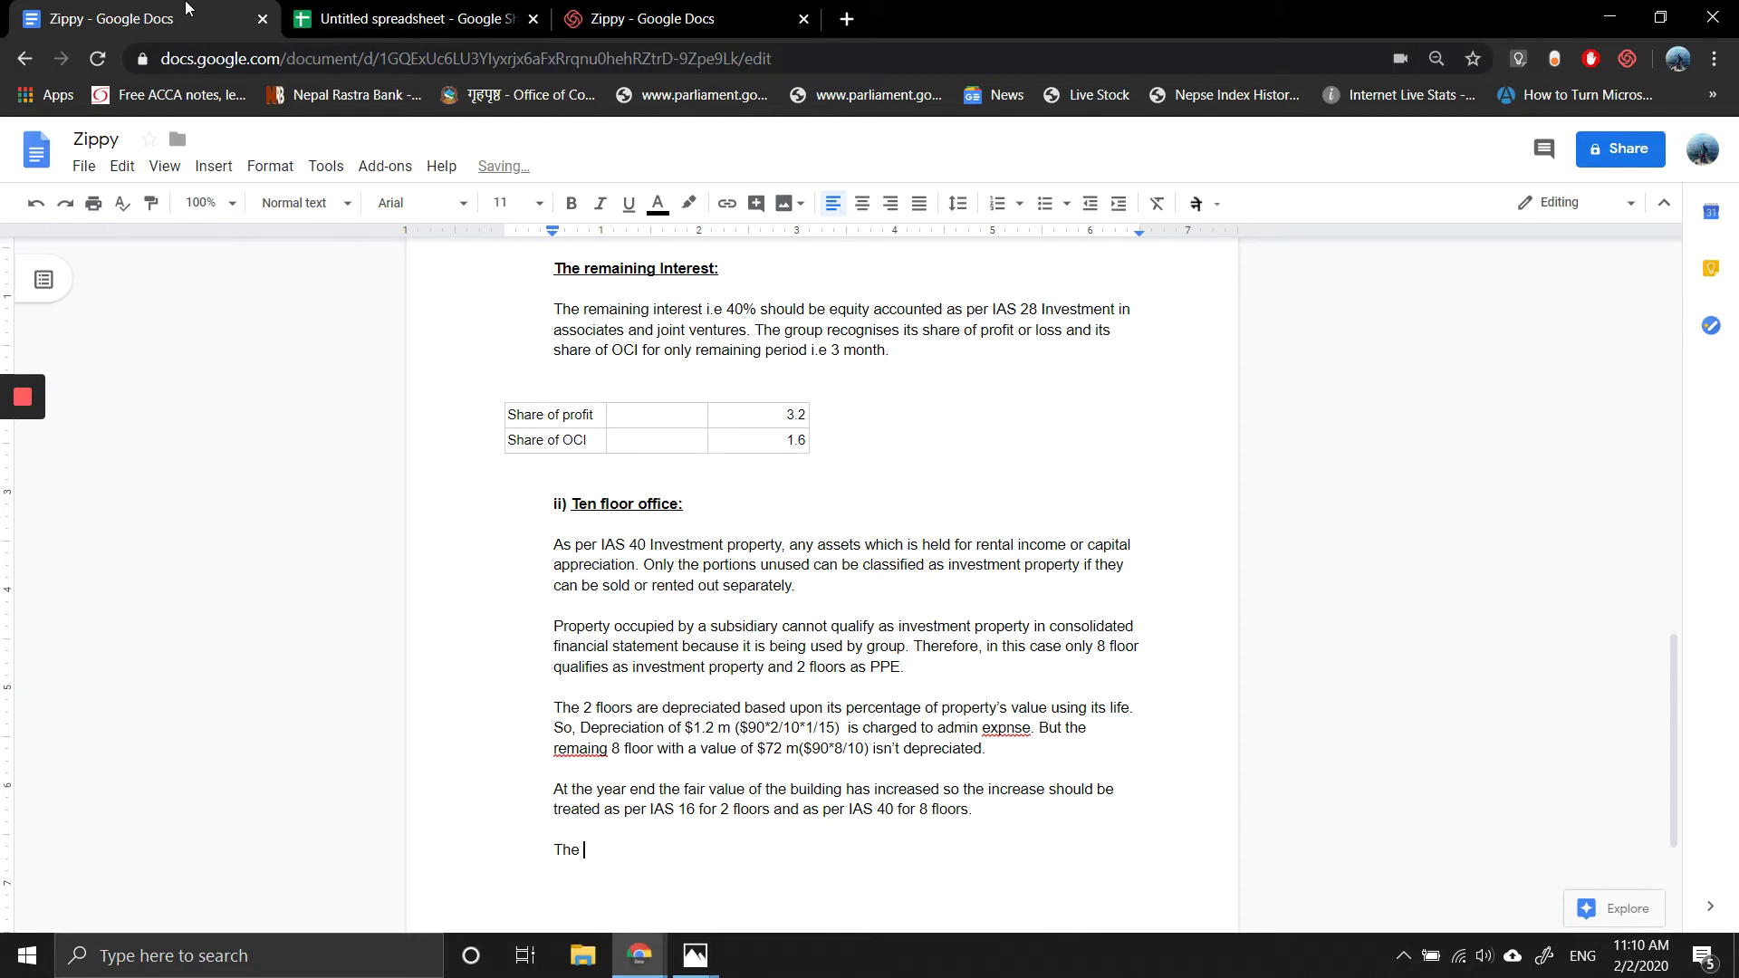
pyautogui.write('ca')
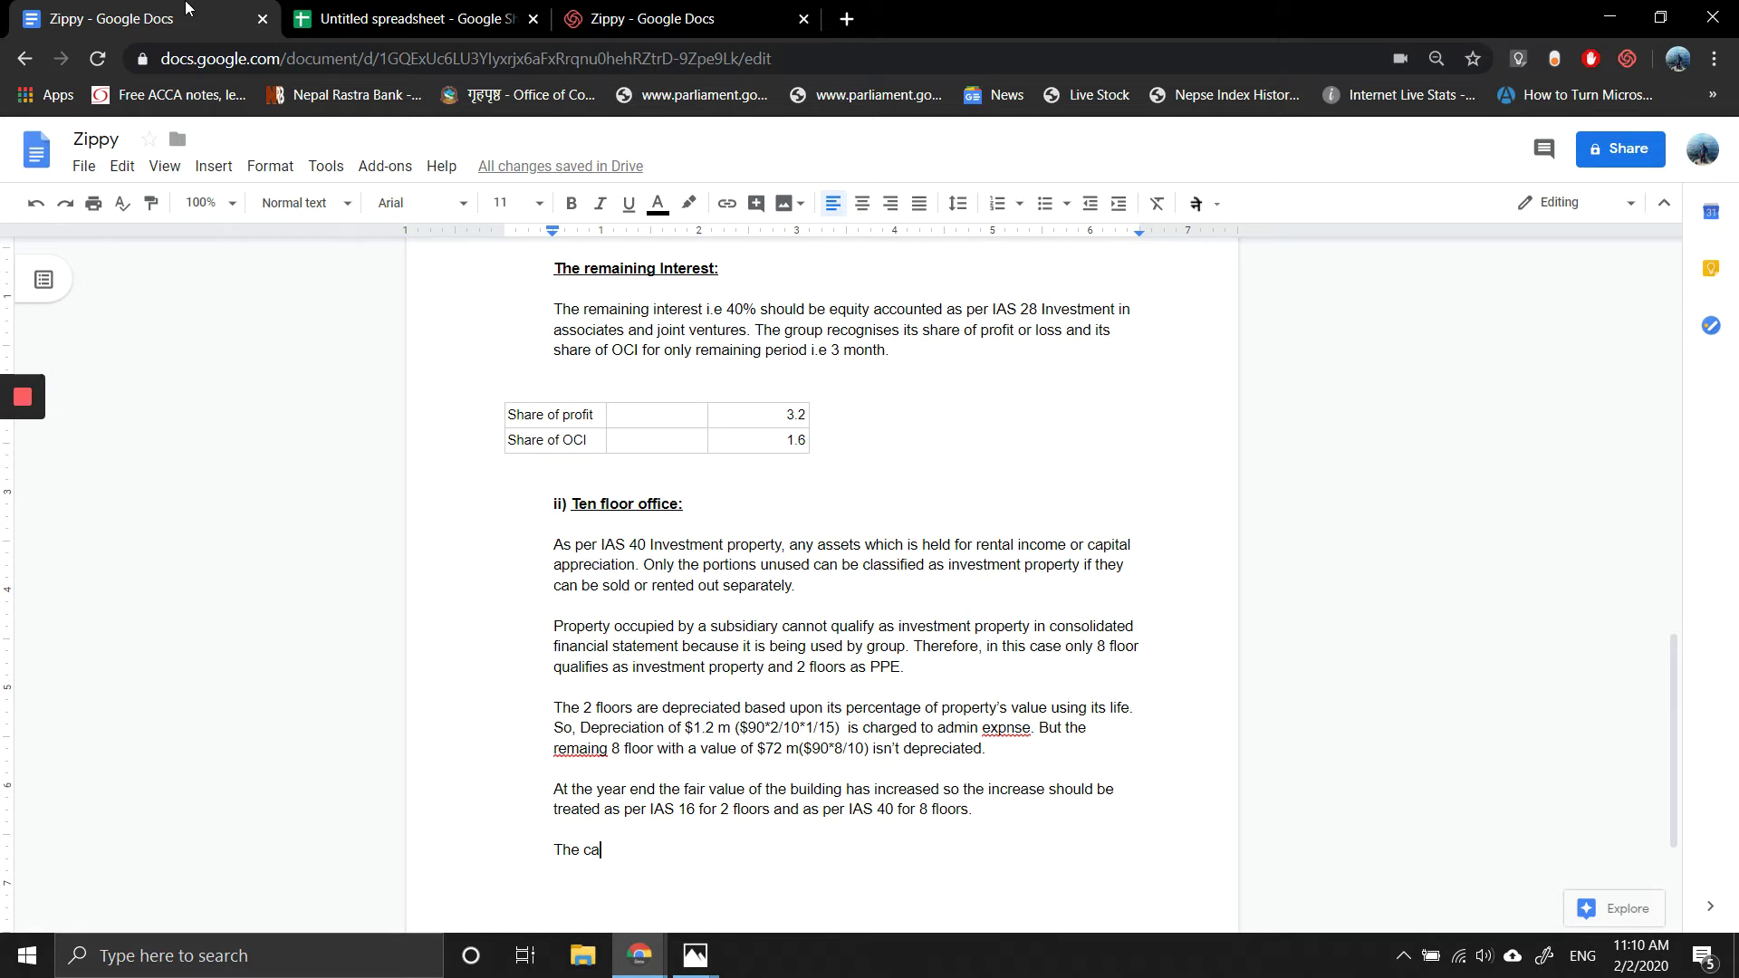
pyautogui.press('BackSpace')
pyautogui.press('BackSpace')
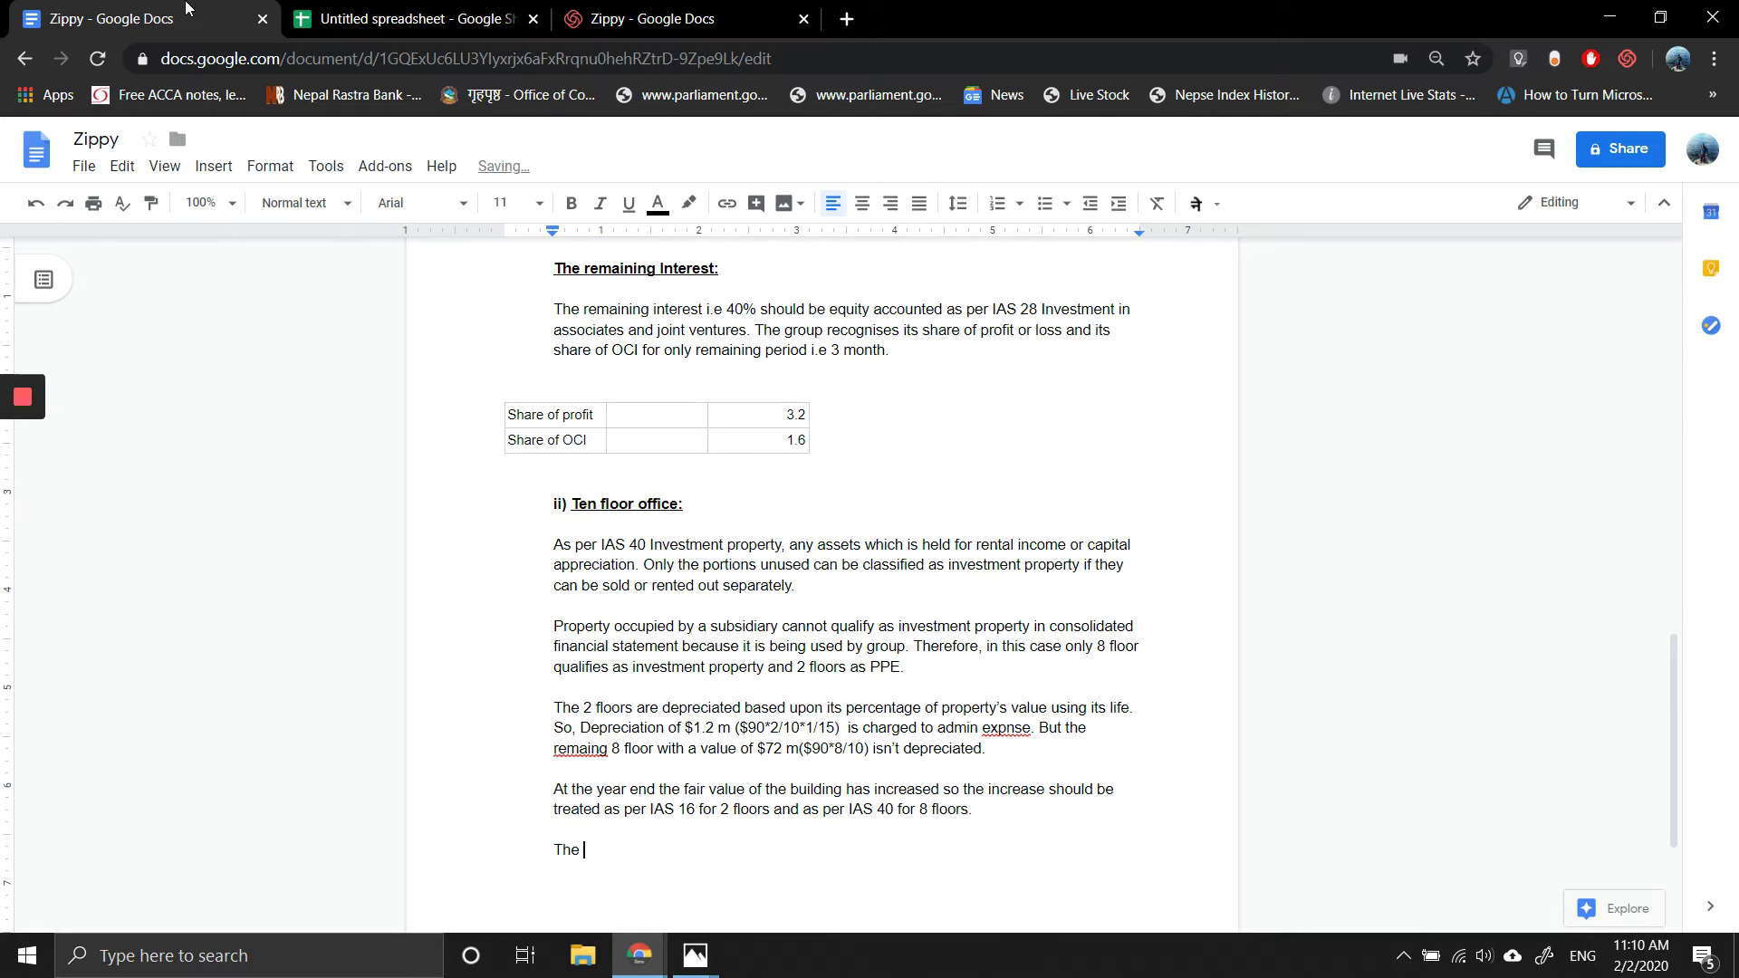
pyautogui.write('first two floors is revalue')
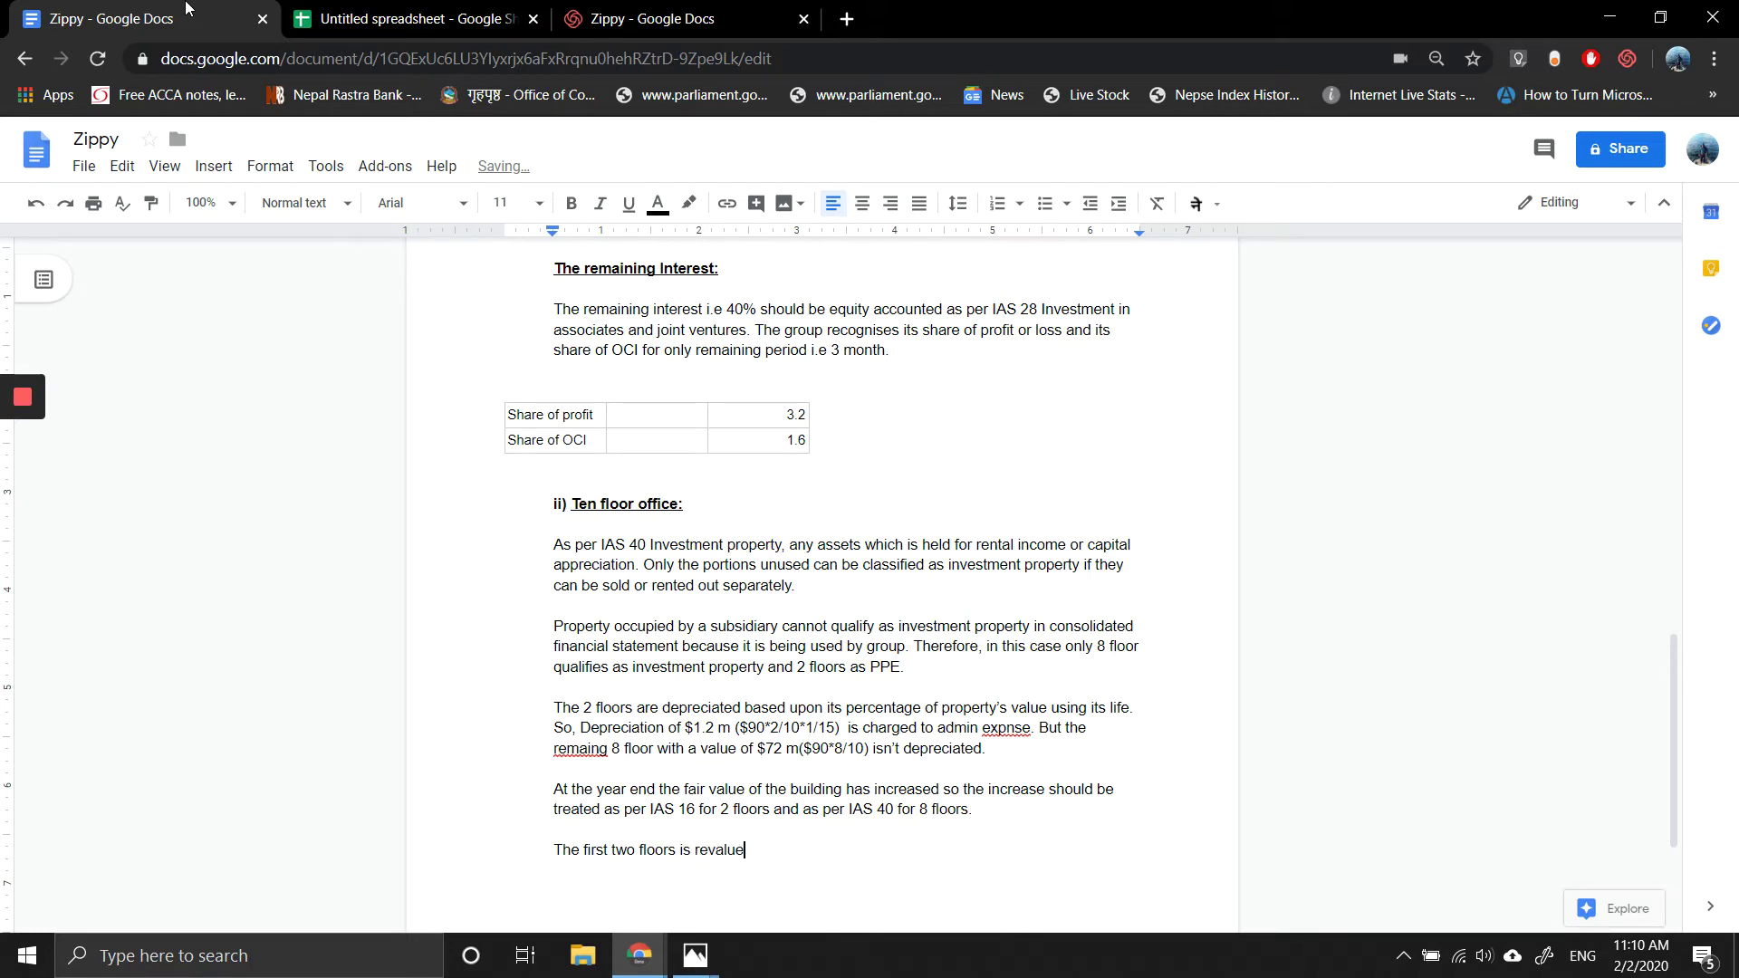
pyautogui.write('d b')
# Step: Check the two floors' fair value in the spreadsheet and complete the document sentence with "$19.2 m ($96 m*8/10)."
pyautogui.click(378, 9)
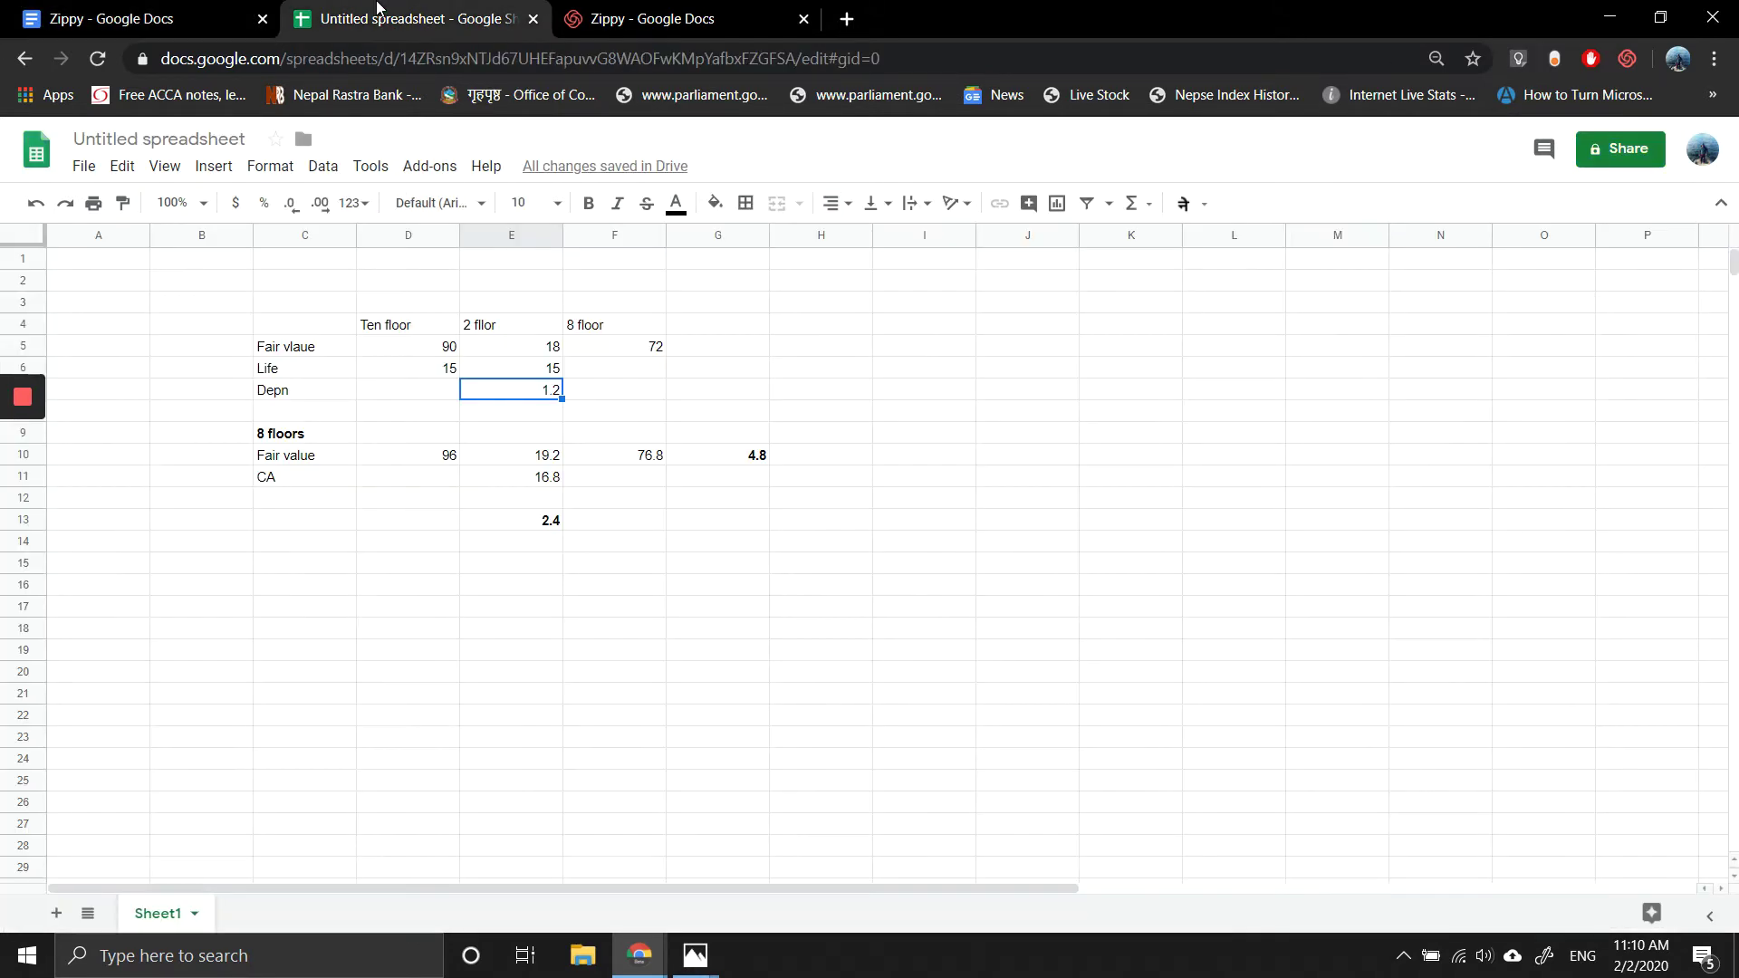
pyautogui.doubleClick(500, 455)
pyautogui.click(98, 9)
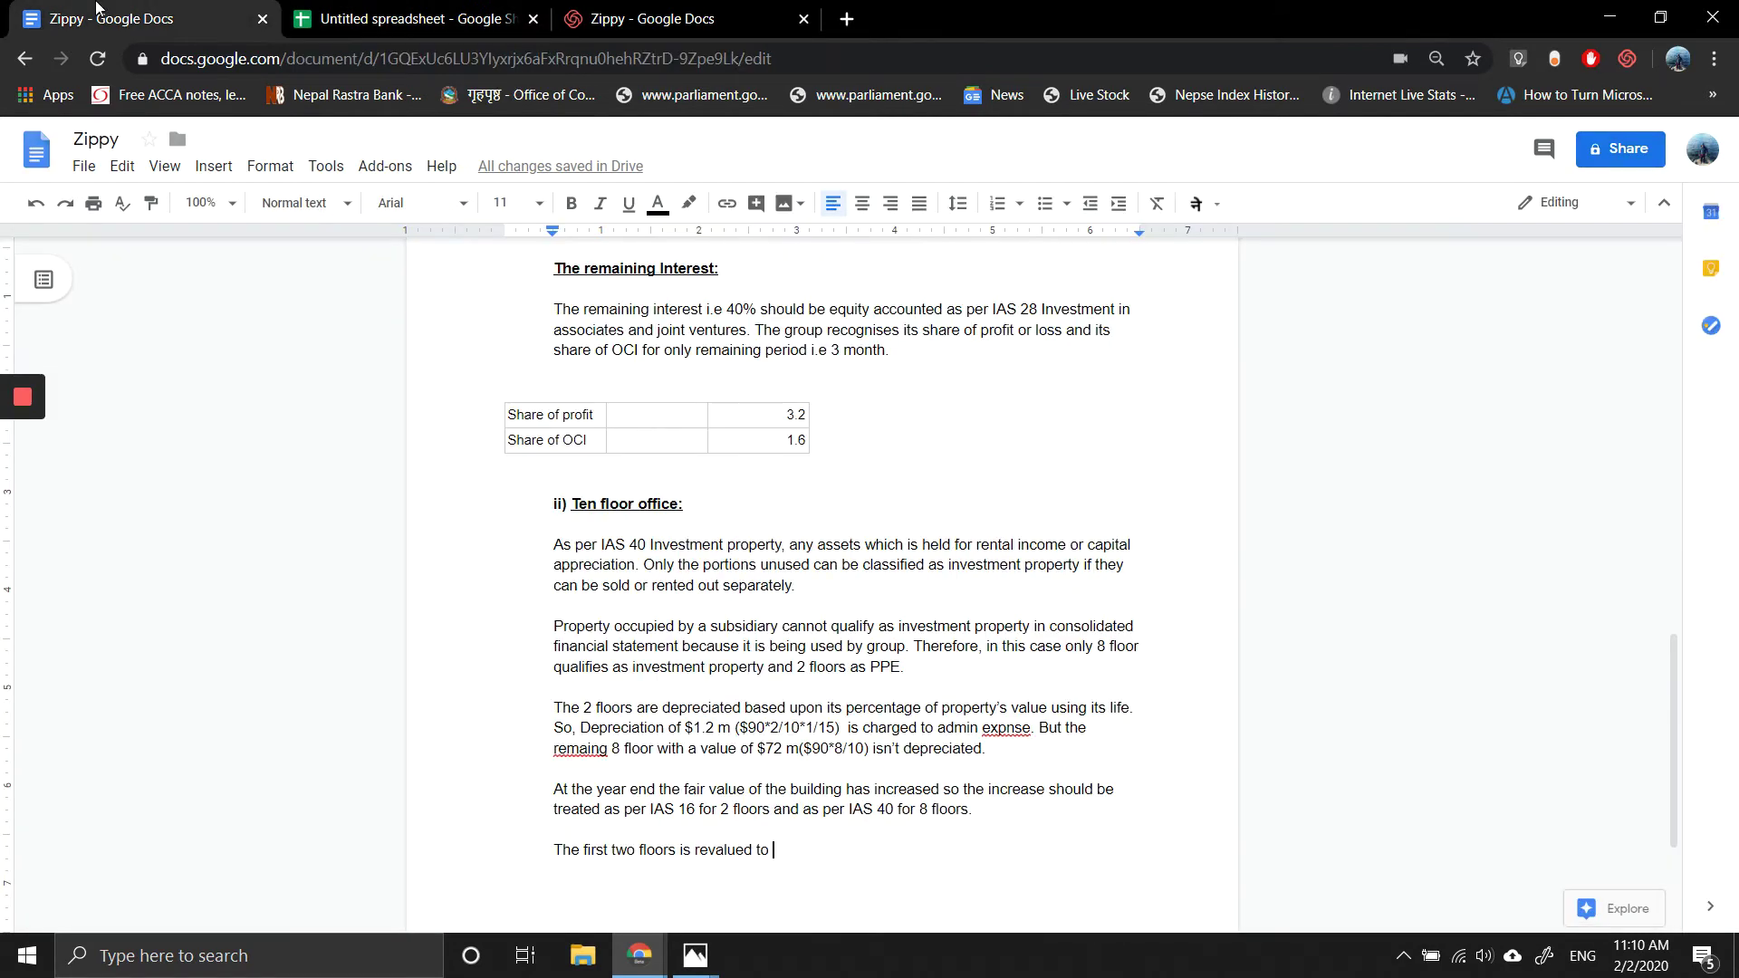
pyautogui.write('$1')
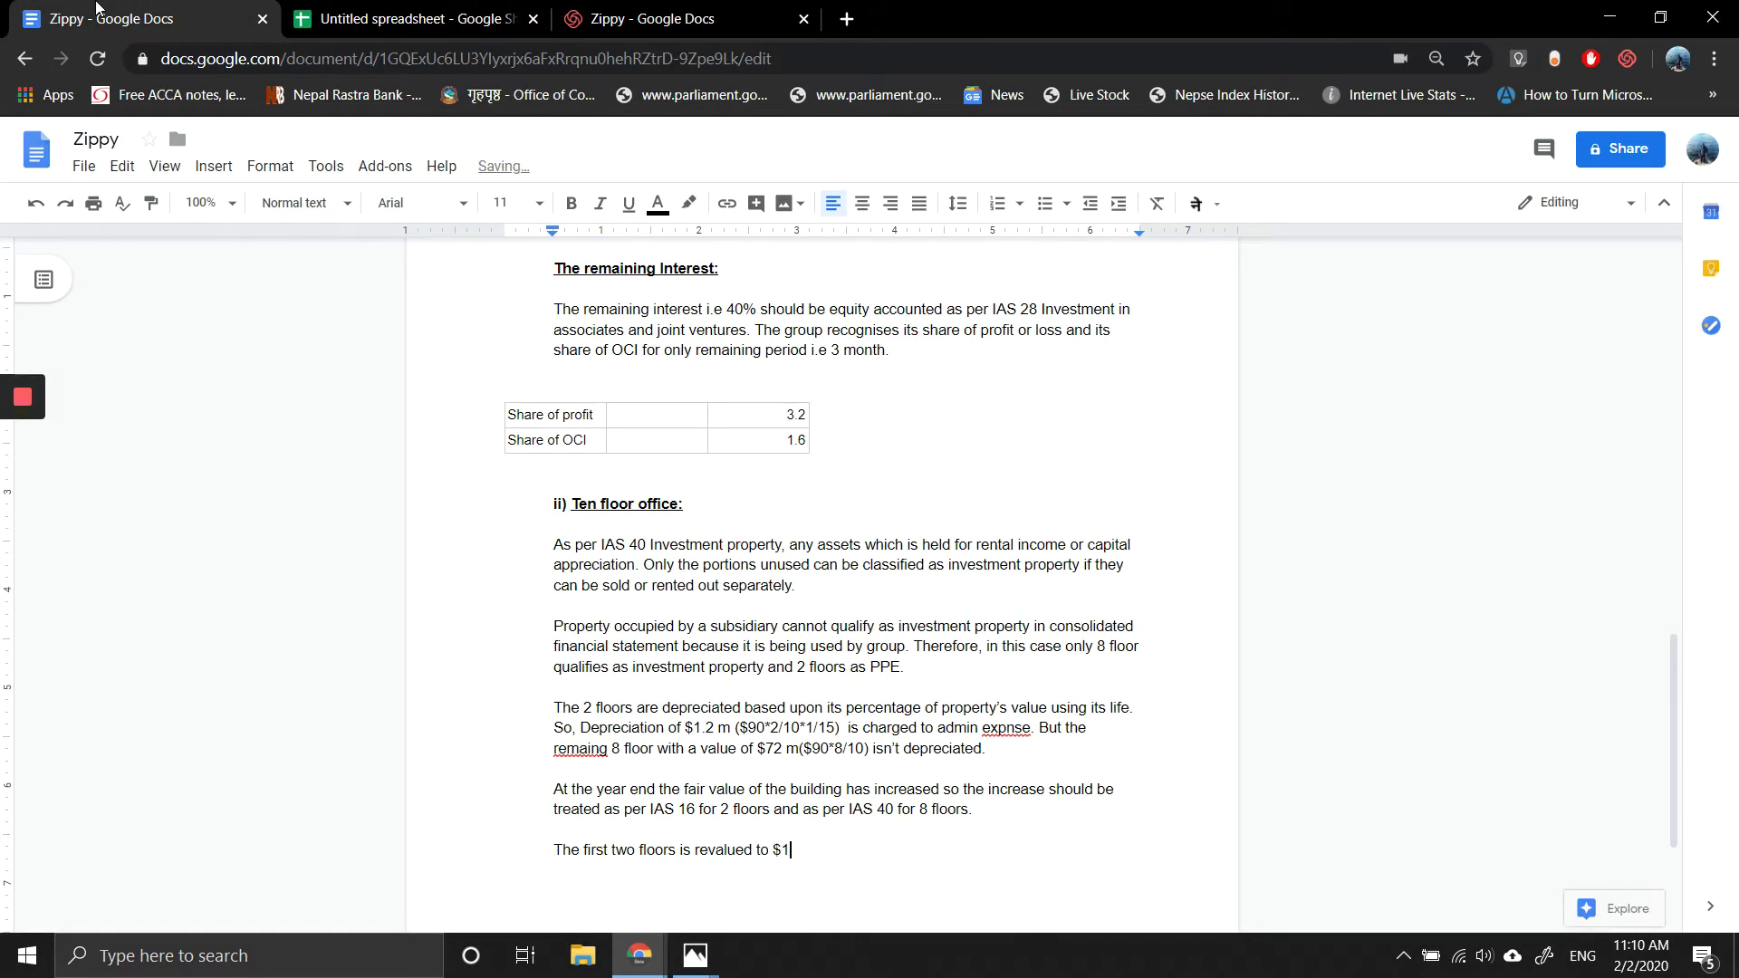
pyautogui.write('9.2 m (')
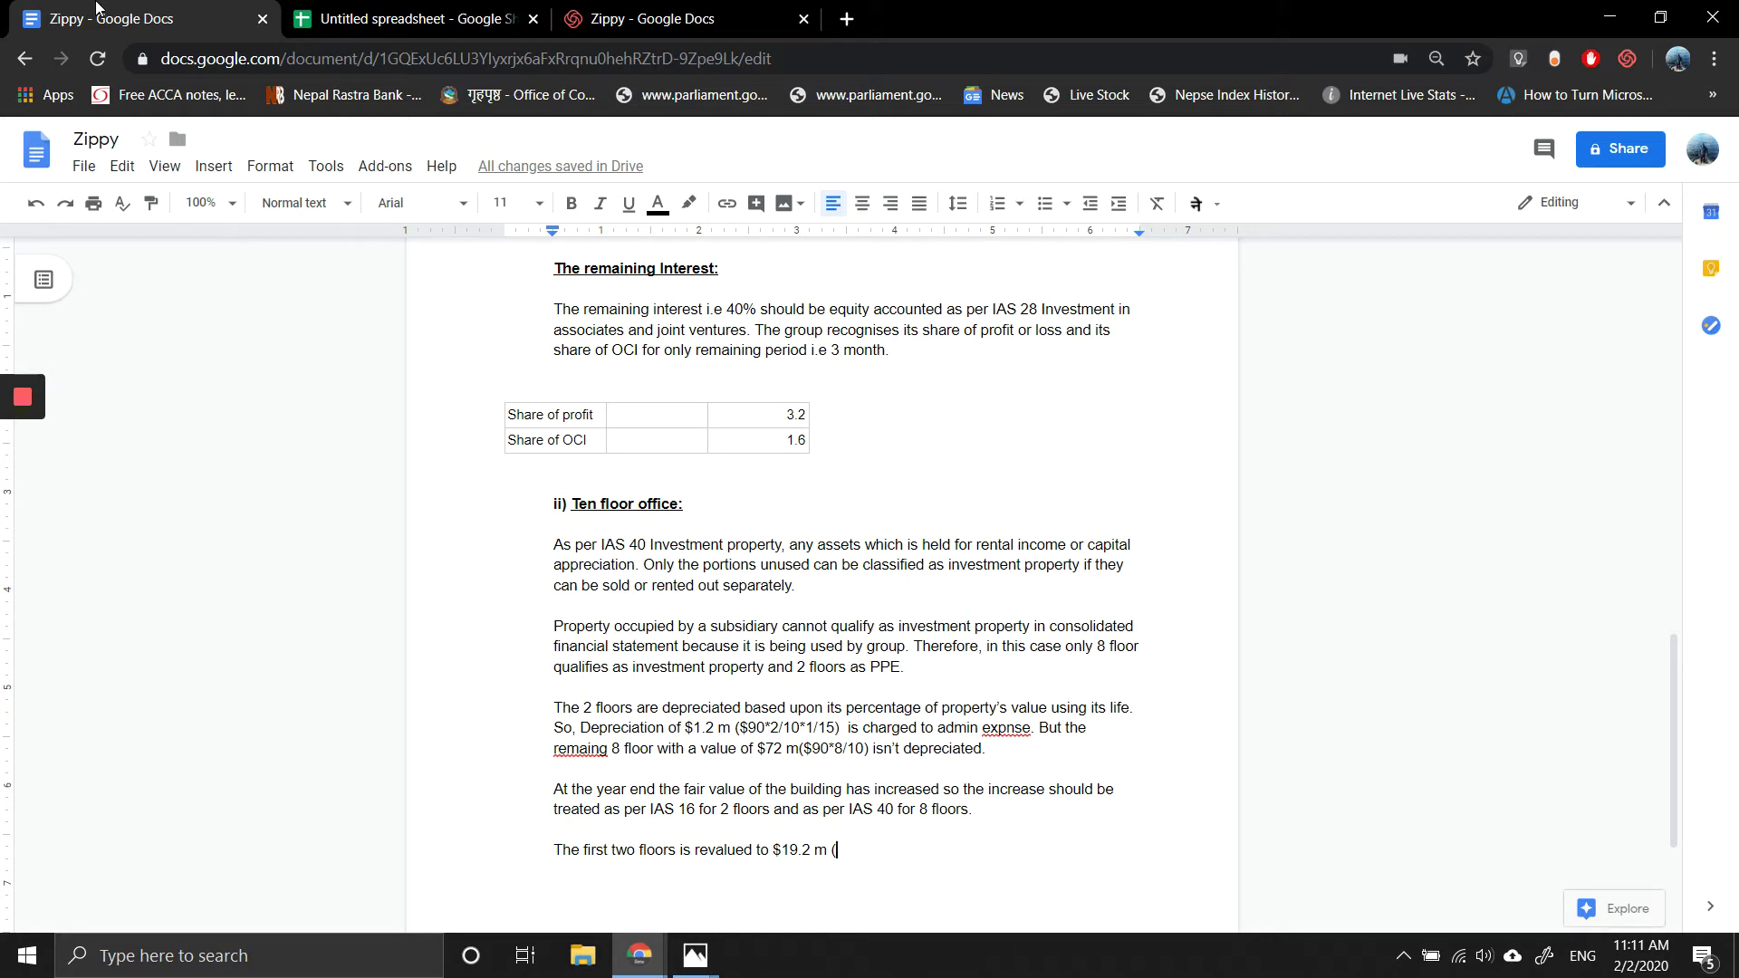
pyautogui.write('$')
pyautogui.write('96')
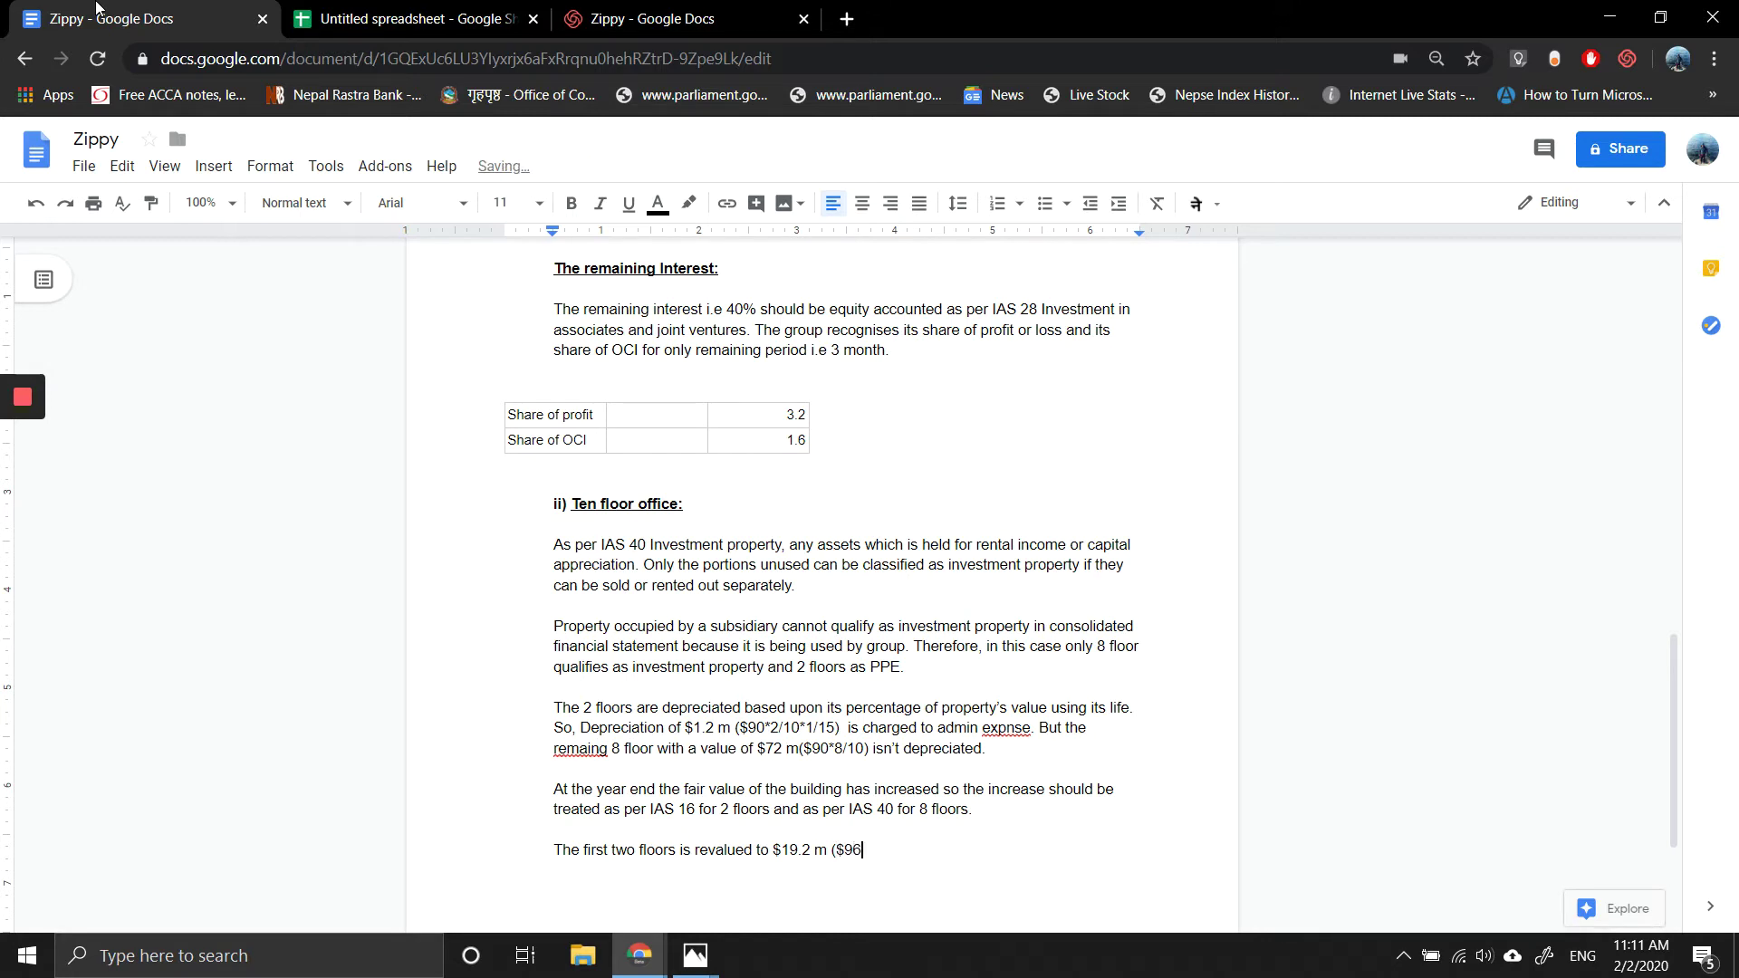
pyautogui.write(' m*')
pyautogui.write('/')
pyautogui.press('BackSpace')
pyautogui.write('8/10). So')
# Step: Begin the following sentence in the same paragraph with "So, a"
pyautogui.press('BackSpace')
pyautogui.press('BackSpace')
pyautogui.press('BackSpace')
pyautogui.write('WHi')
pyautogui.press('BackSpace')
pyautogui.press('BackSpace')
pyautogui.write('SOA')
pyautogui.press('BackSpace')
pyautogui.press('BackSpace')
pyautogui.write('o, a')
# Step: Check the two floors' revaluation difference in the spreadsheet and continue the document sentence with "revaluation surplus of $"
pyautogui.click(333, 9)
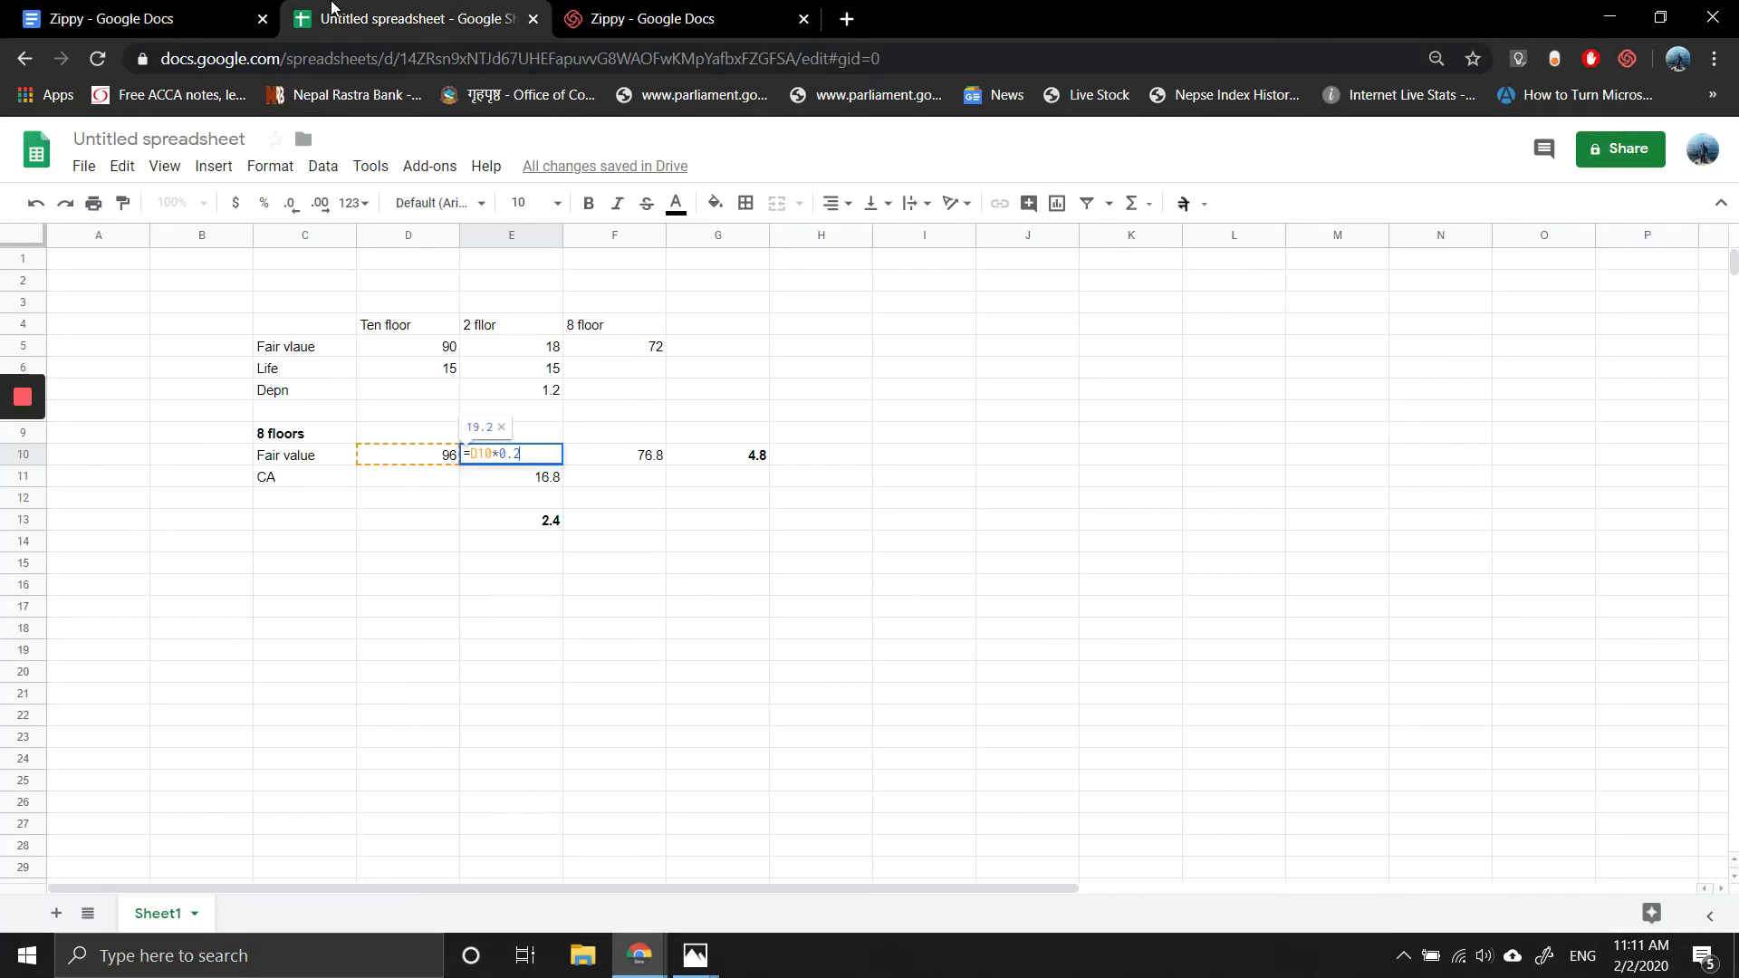
pyautogui.click(480, 529)
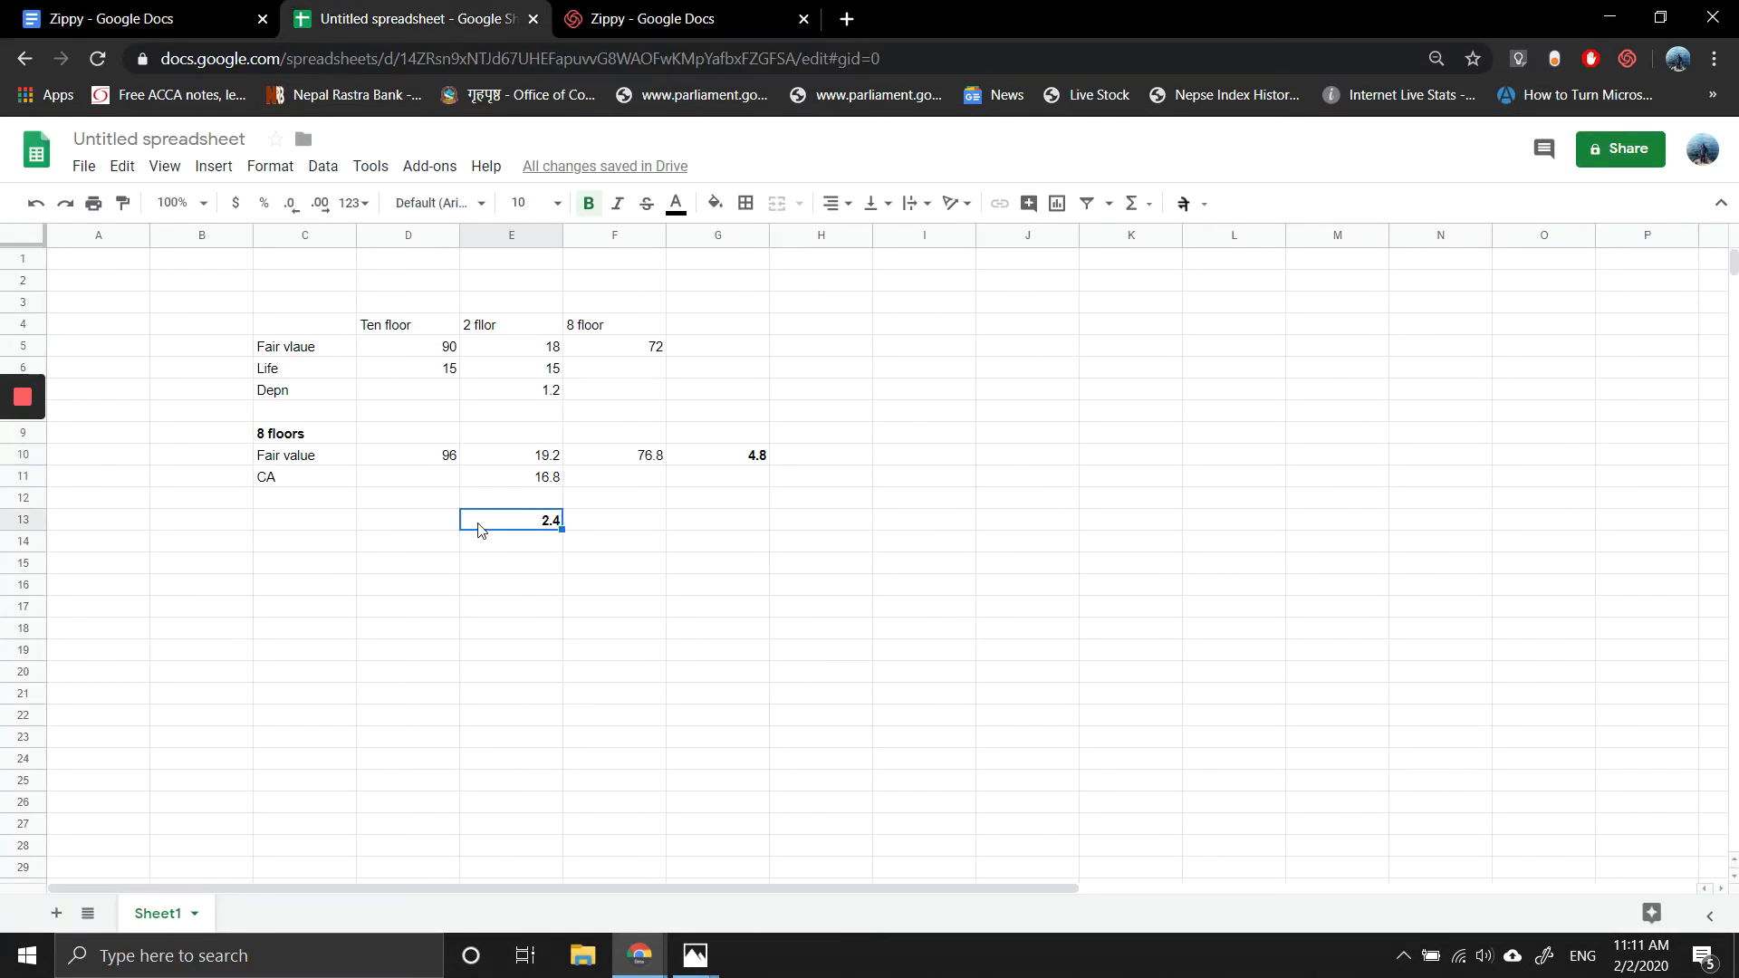
pyautogui.click(203, 8)
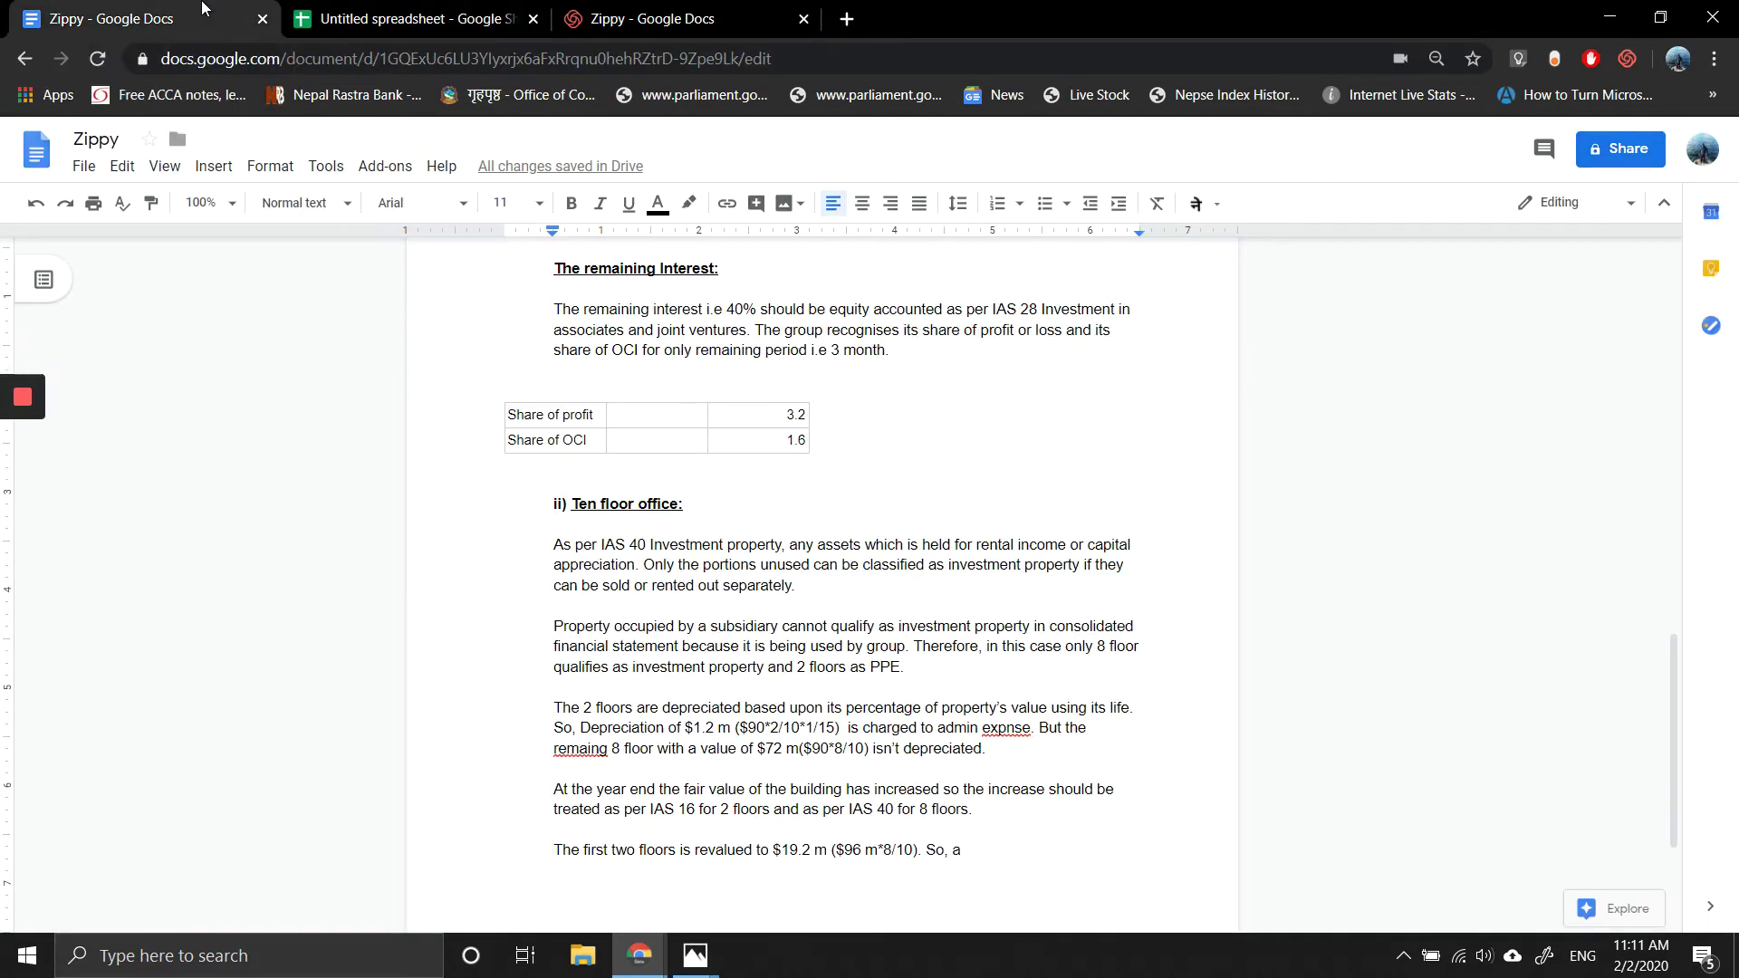
pyautogui.write('revaluaio')
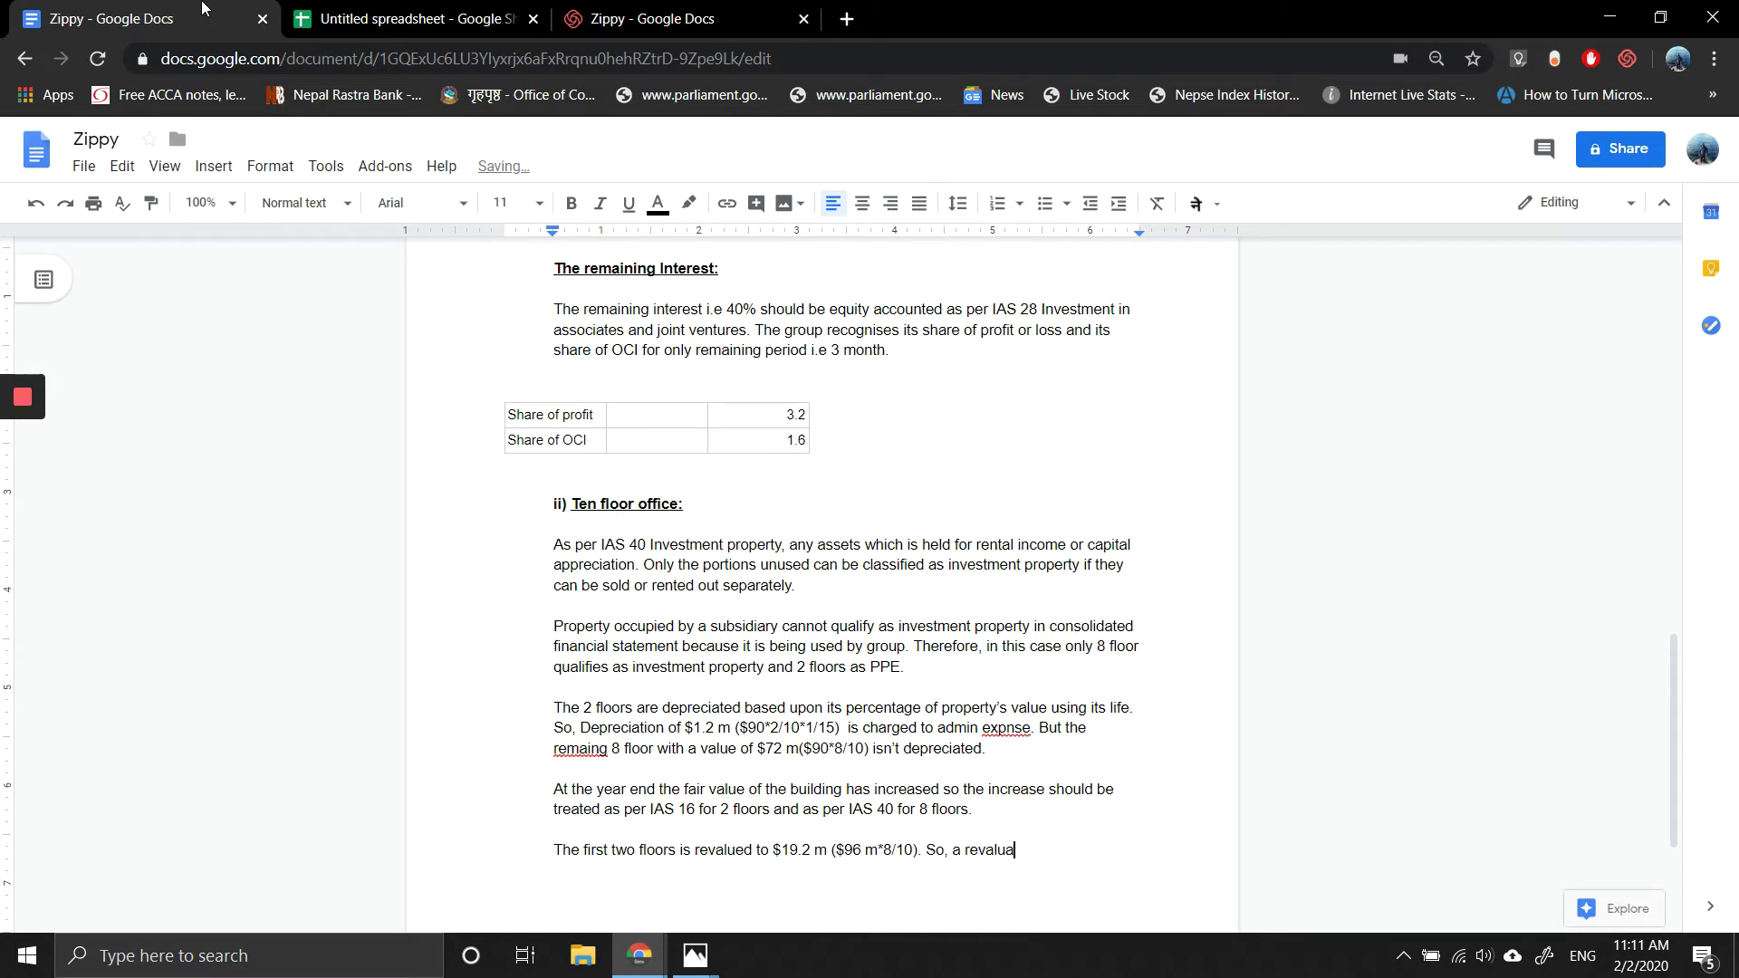
pyautogui.press('BackSpace')
pyautogui.press('BackSpace')
pyautogui.write('tion surplus of $')
# Step: Using the spreadsheet's surplus and carrying amount, continue the sentence with "2.4 m ($19.2-$16.8) is recognised in OCI"
pyautogui.click(360, 11)
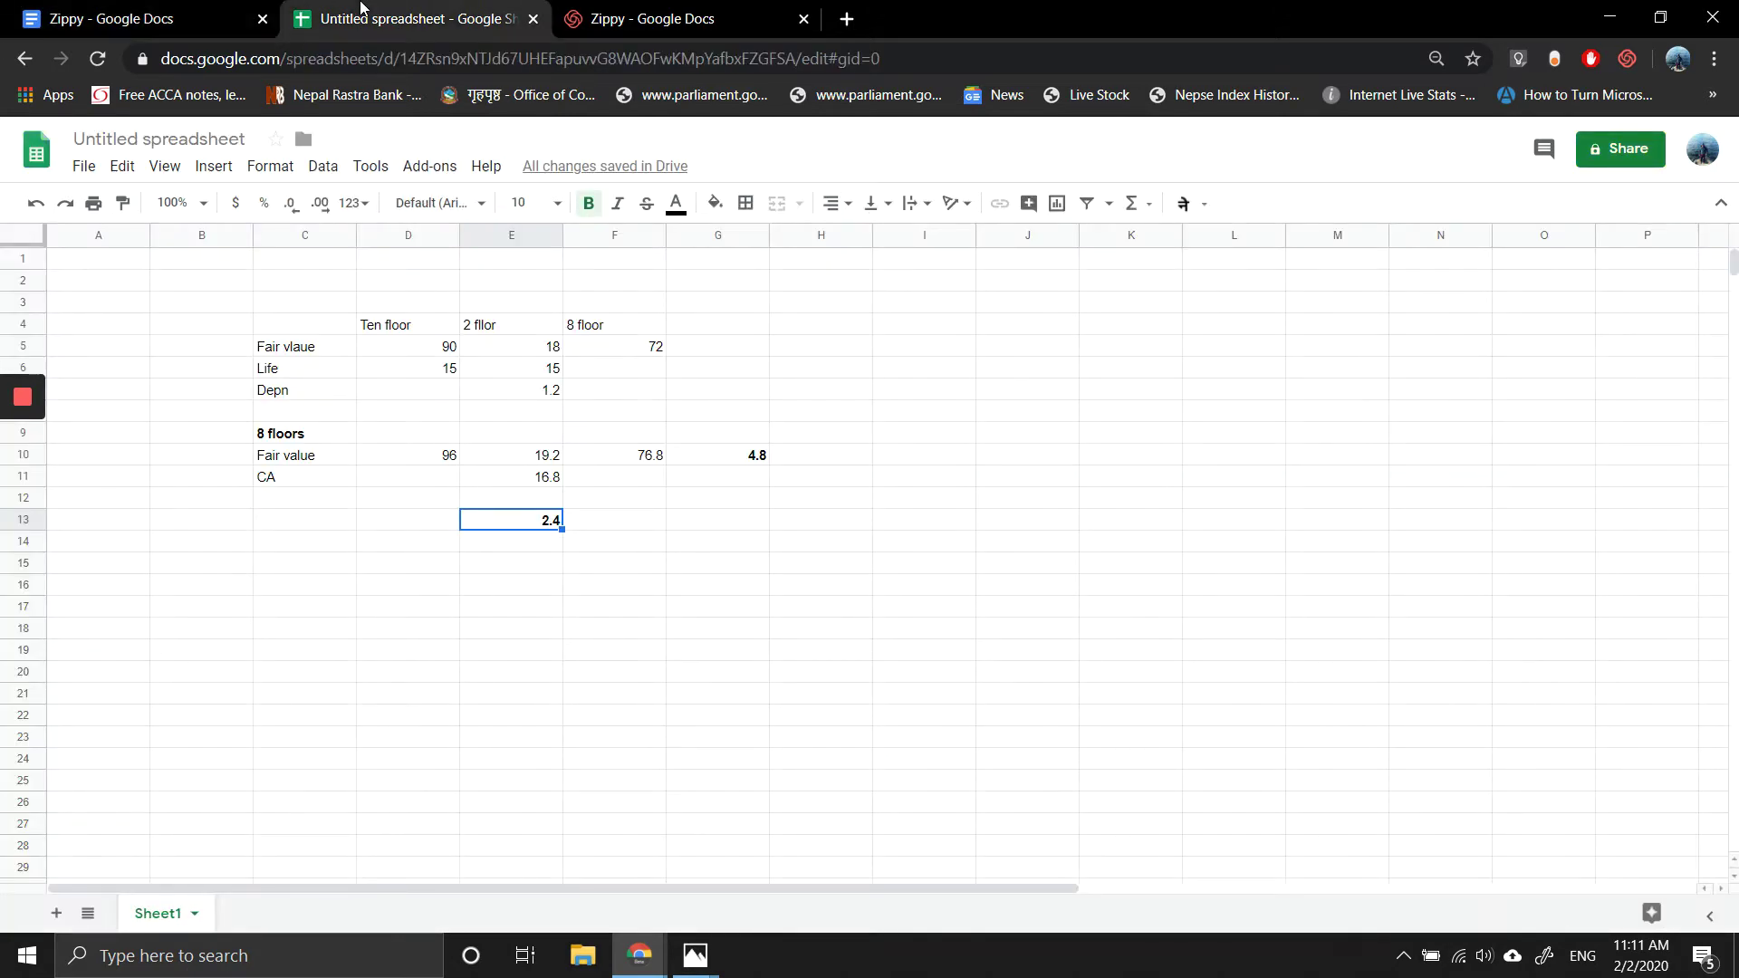
pyautogui.click(213, 9)
pyautogui.write('2.4')
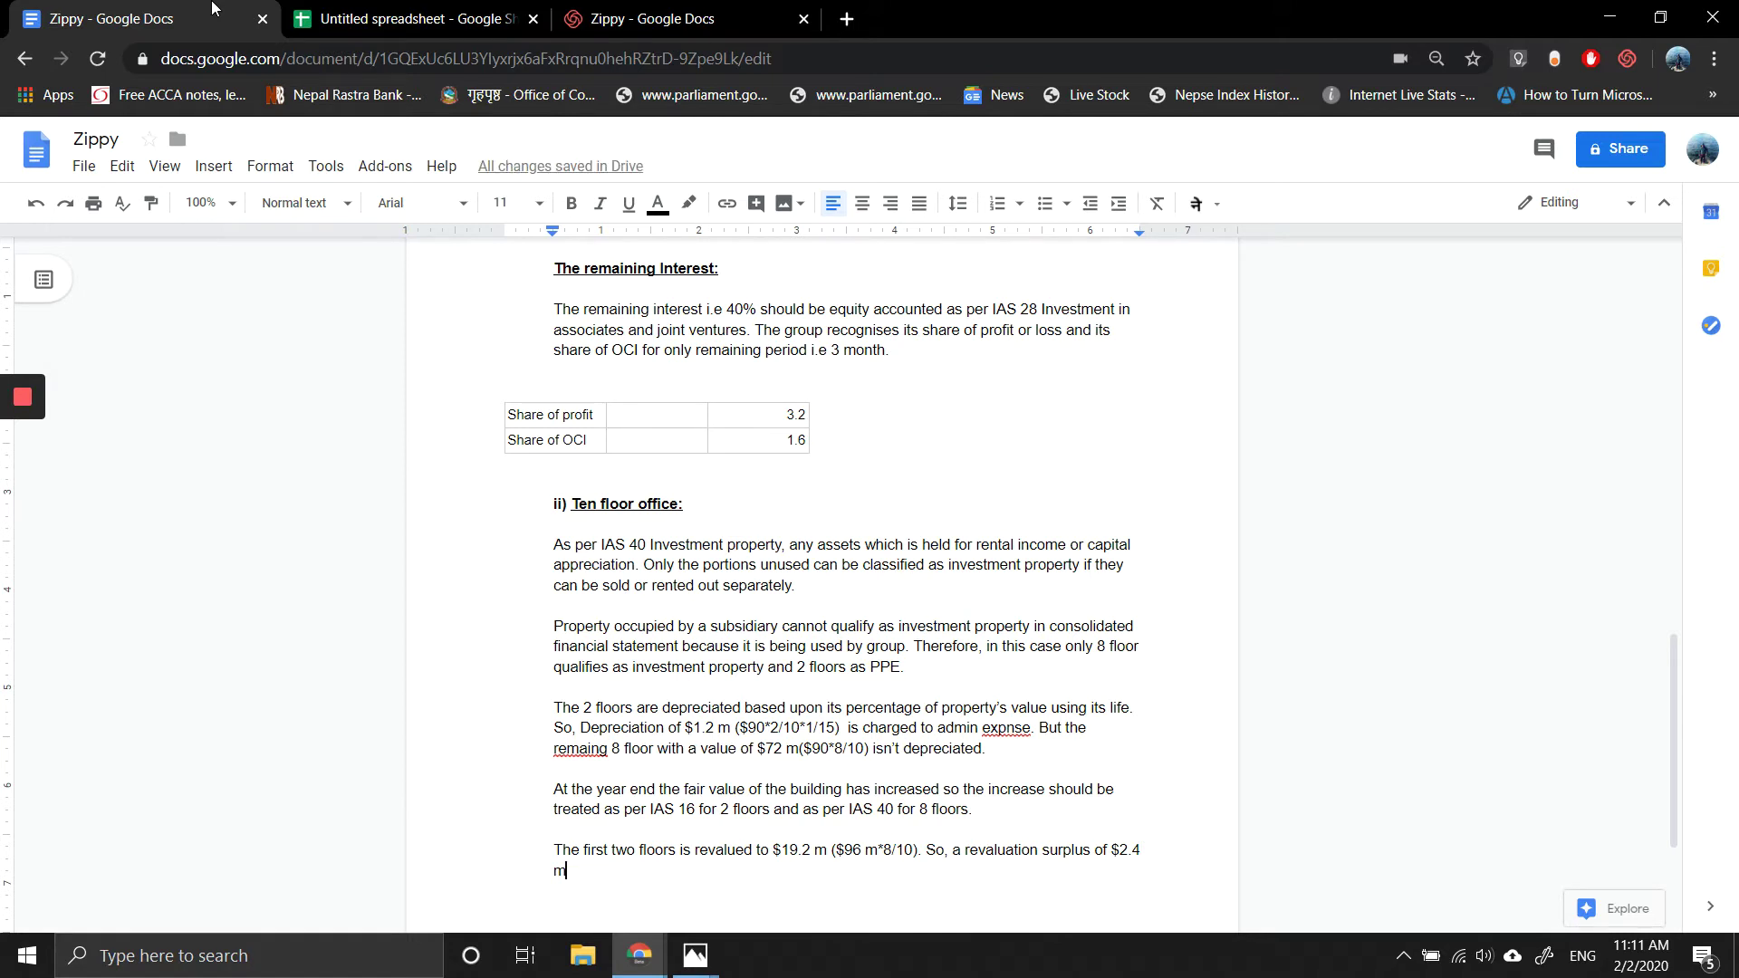
pyautogui.write('(')
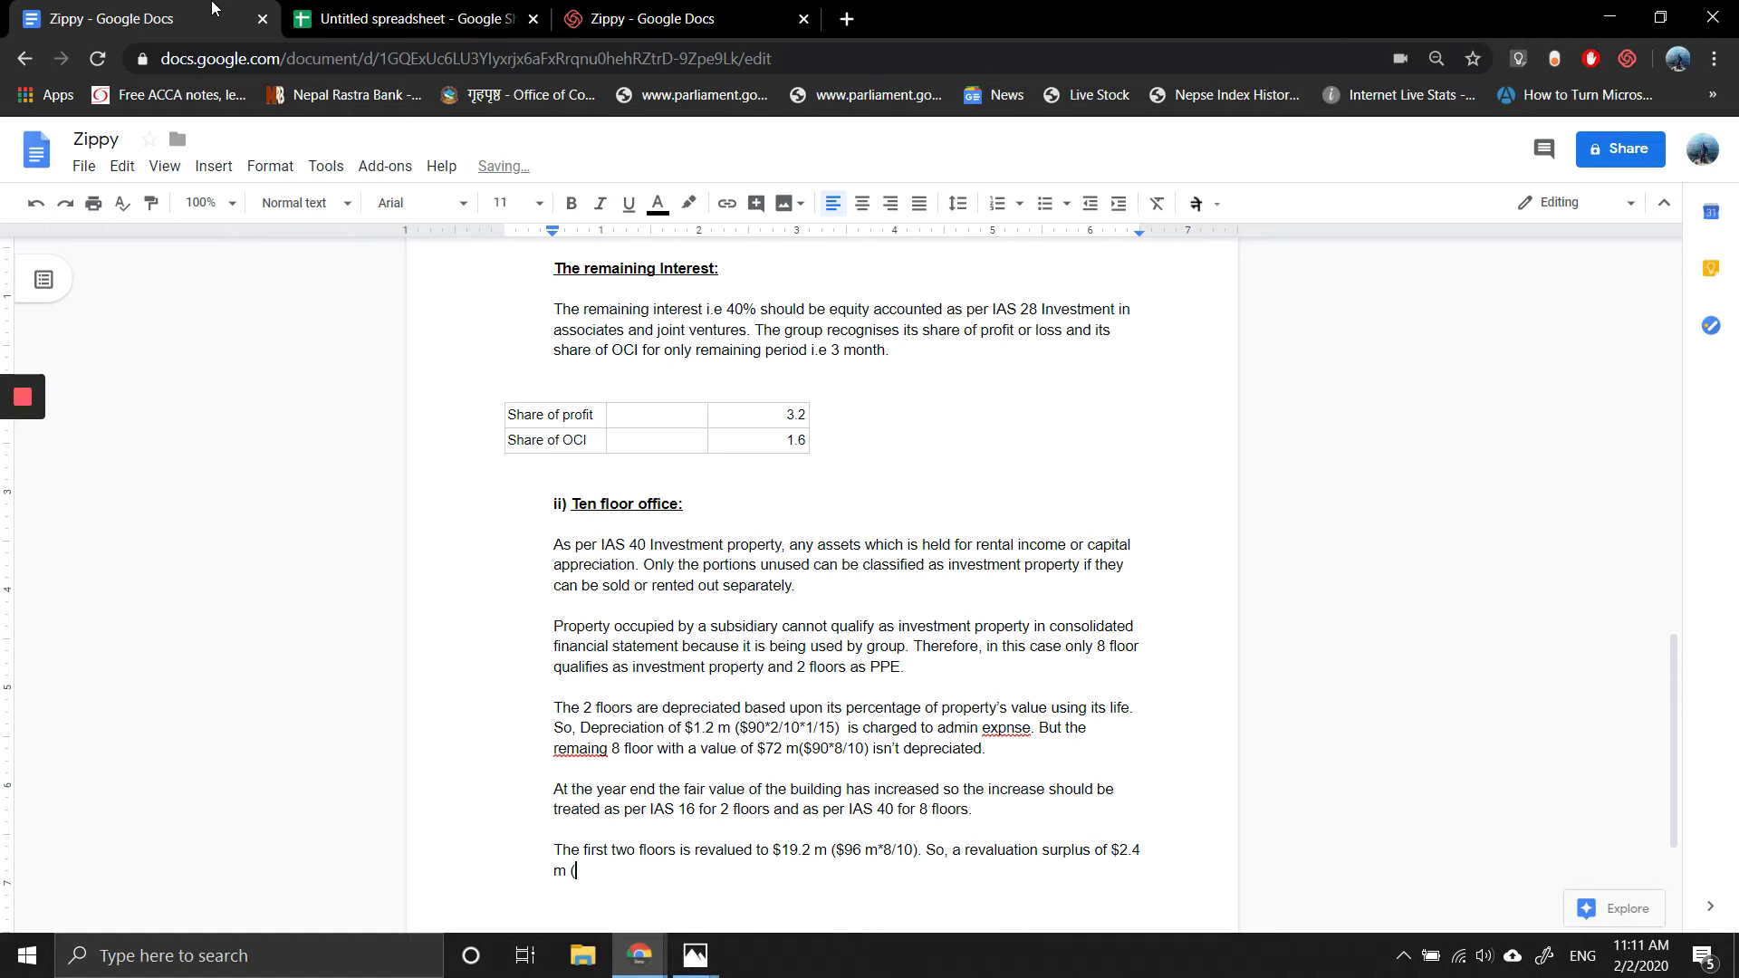
pyautogui.write('$19.2-')
pyautogui.hotkey('ctrl', 'Tab')
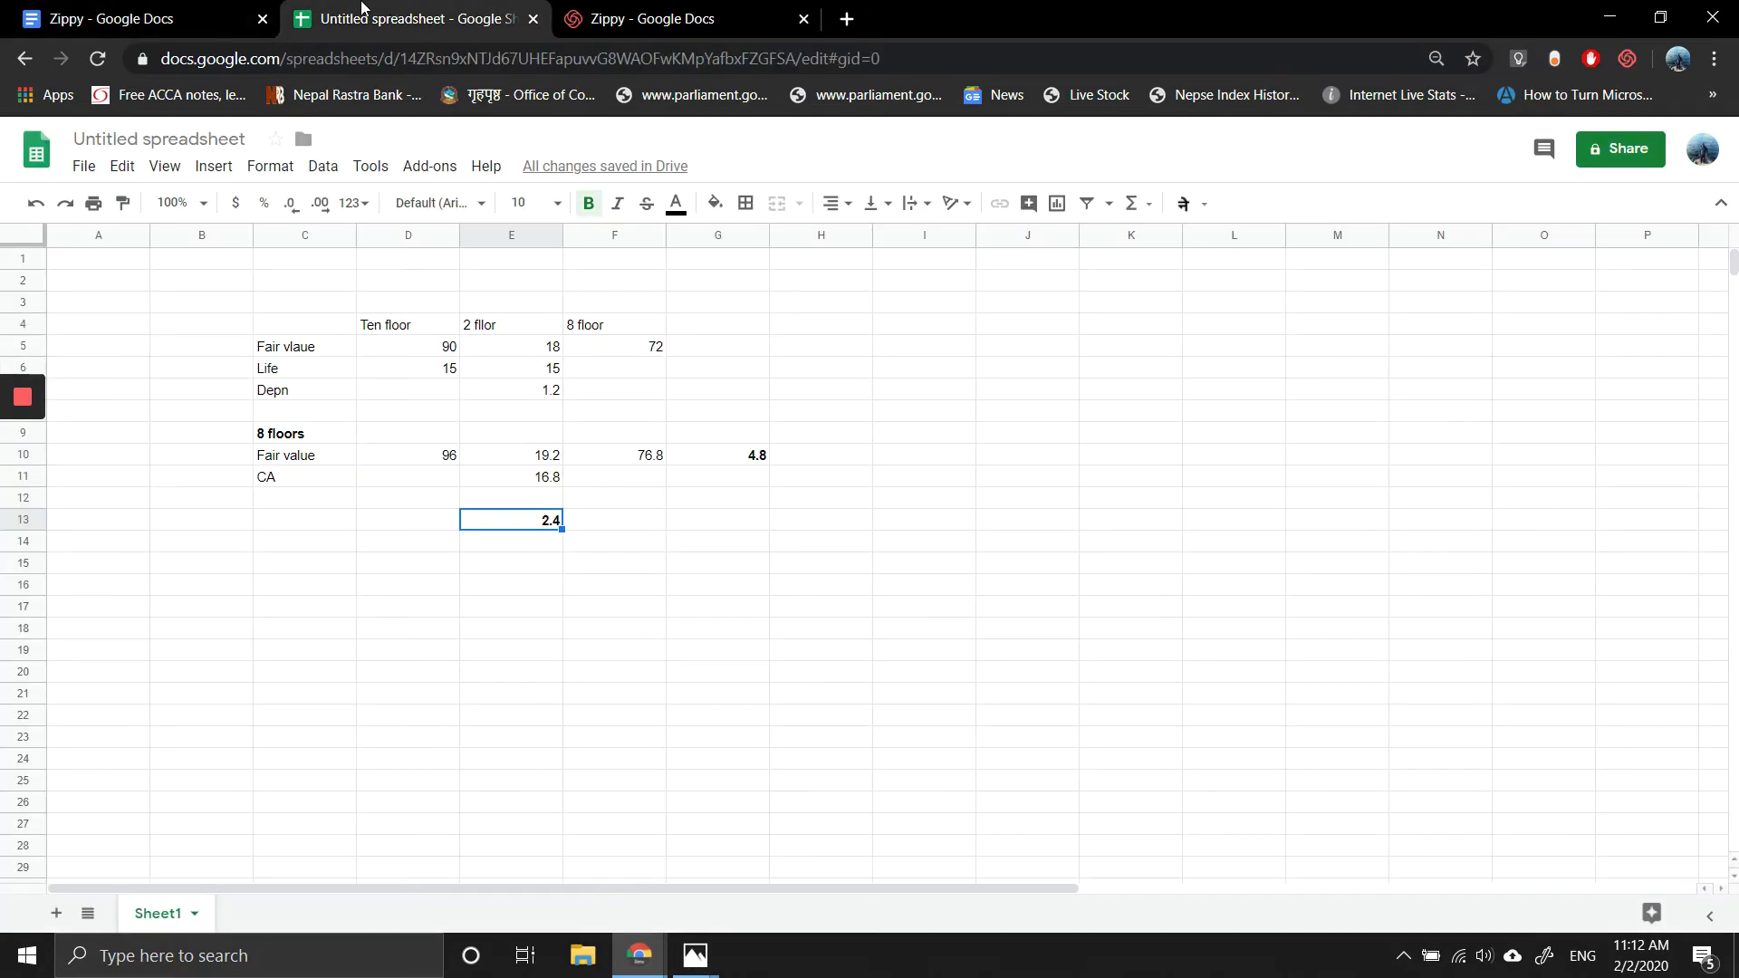
pyautogui.click(138, 7)
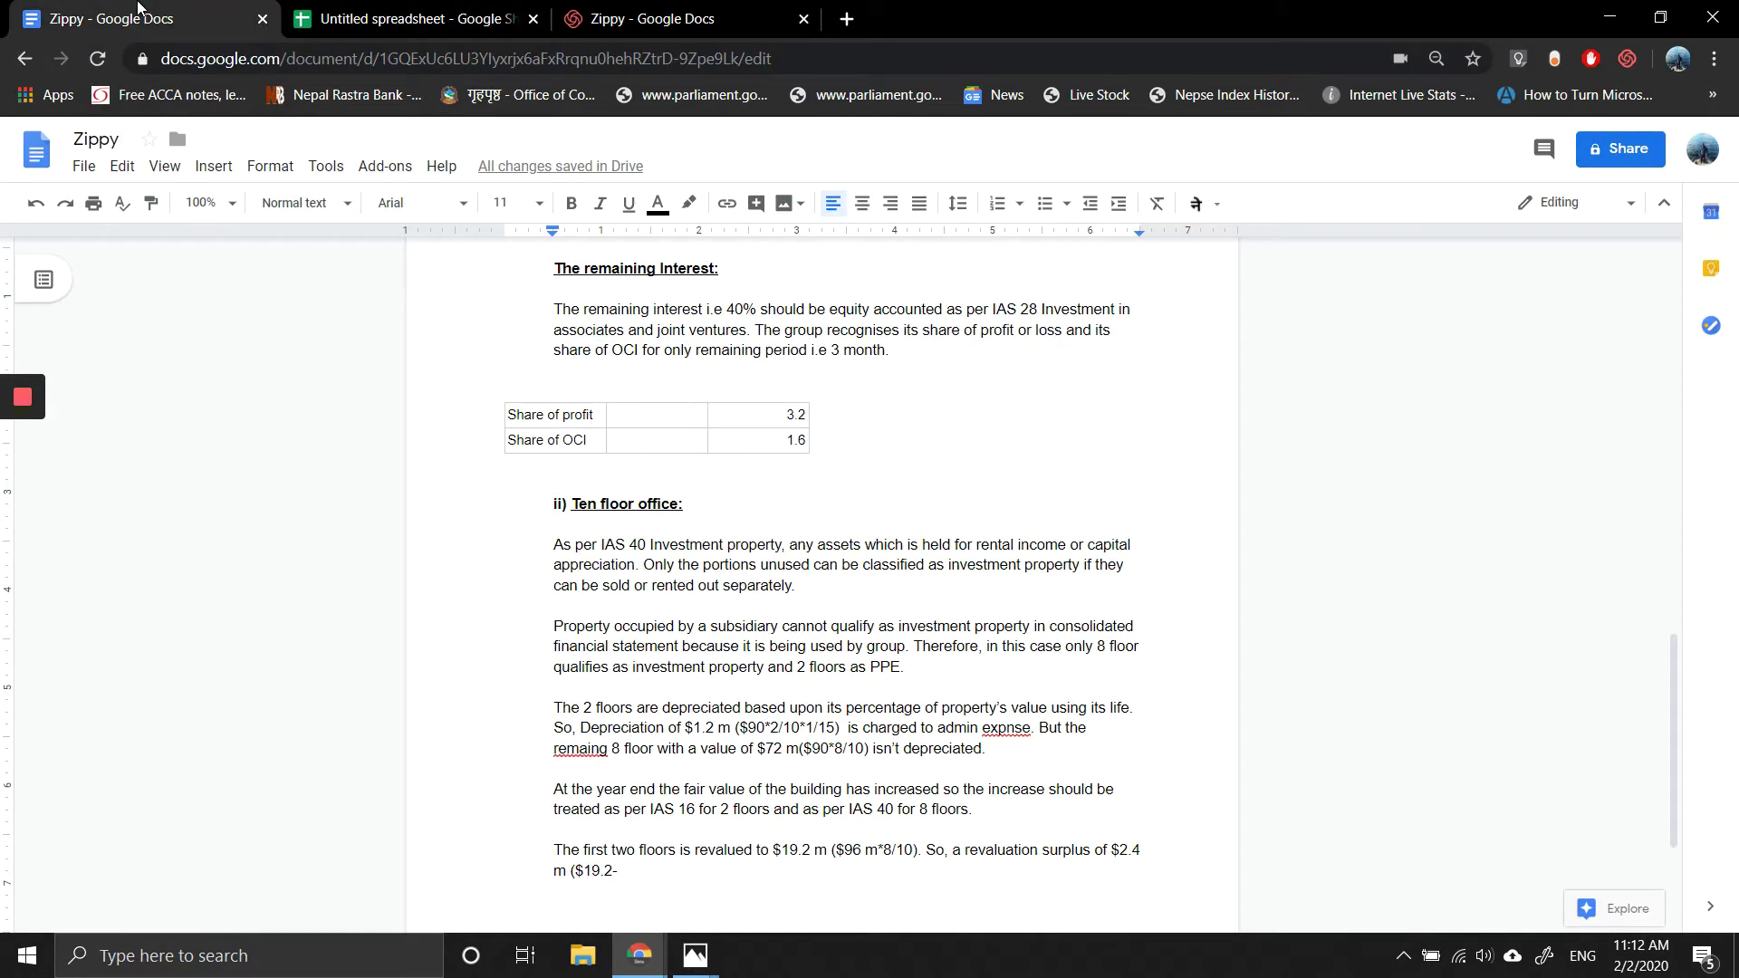
pyautogui.write('$1')
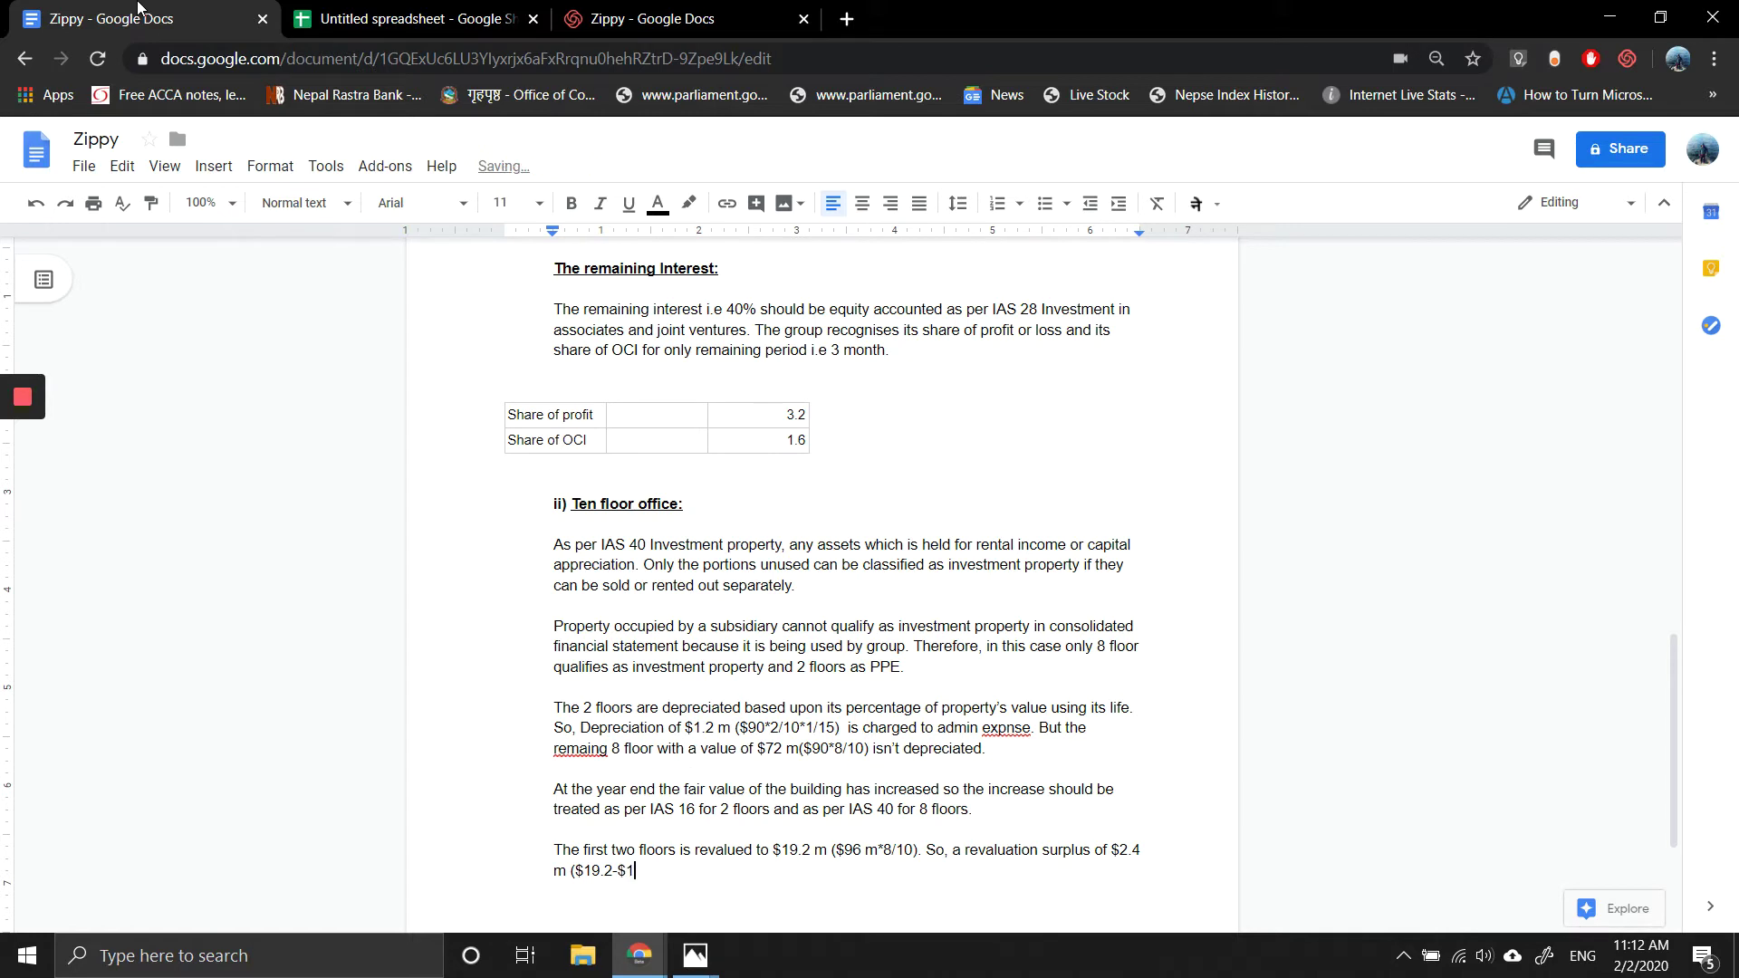
pyautogui.write('6.8) is recognised in OCI')
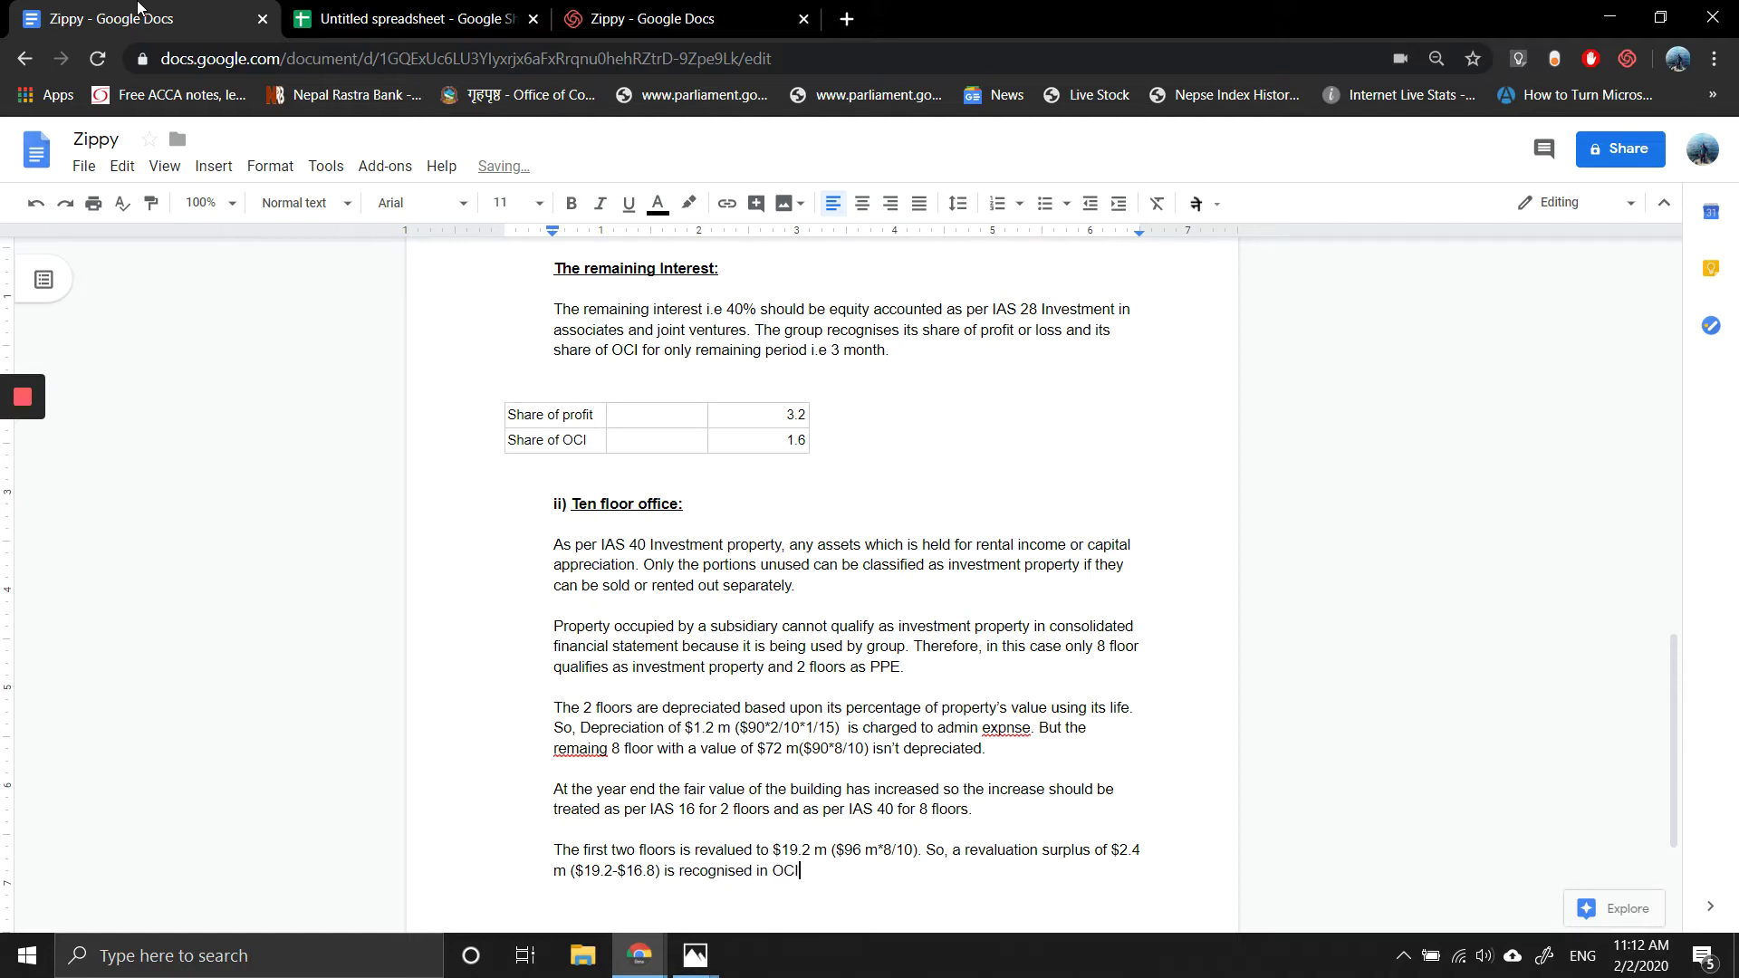
# Step: Extend the OCI sentence with "because after accounting for one year depreciation the"
pyautogui.write('.')
pyautogui.press('BackSpace')
pyautogui.press('BackSpace')
pyautogui.write('becau')
pyautogui.press('BackSpace')
pyautogui.press('BackSpace')
pyautogui.press('BackSpace')
pyautogui.press('BackSpace')
pyautogui.press('BackSpace')
pyautogui.press('BackSpace')
pyautogui.write('because after accounting for ')
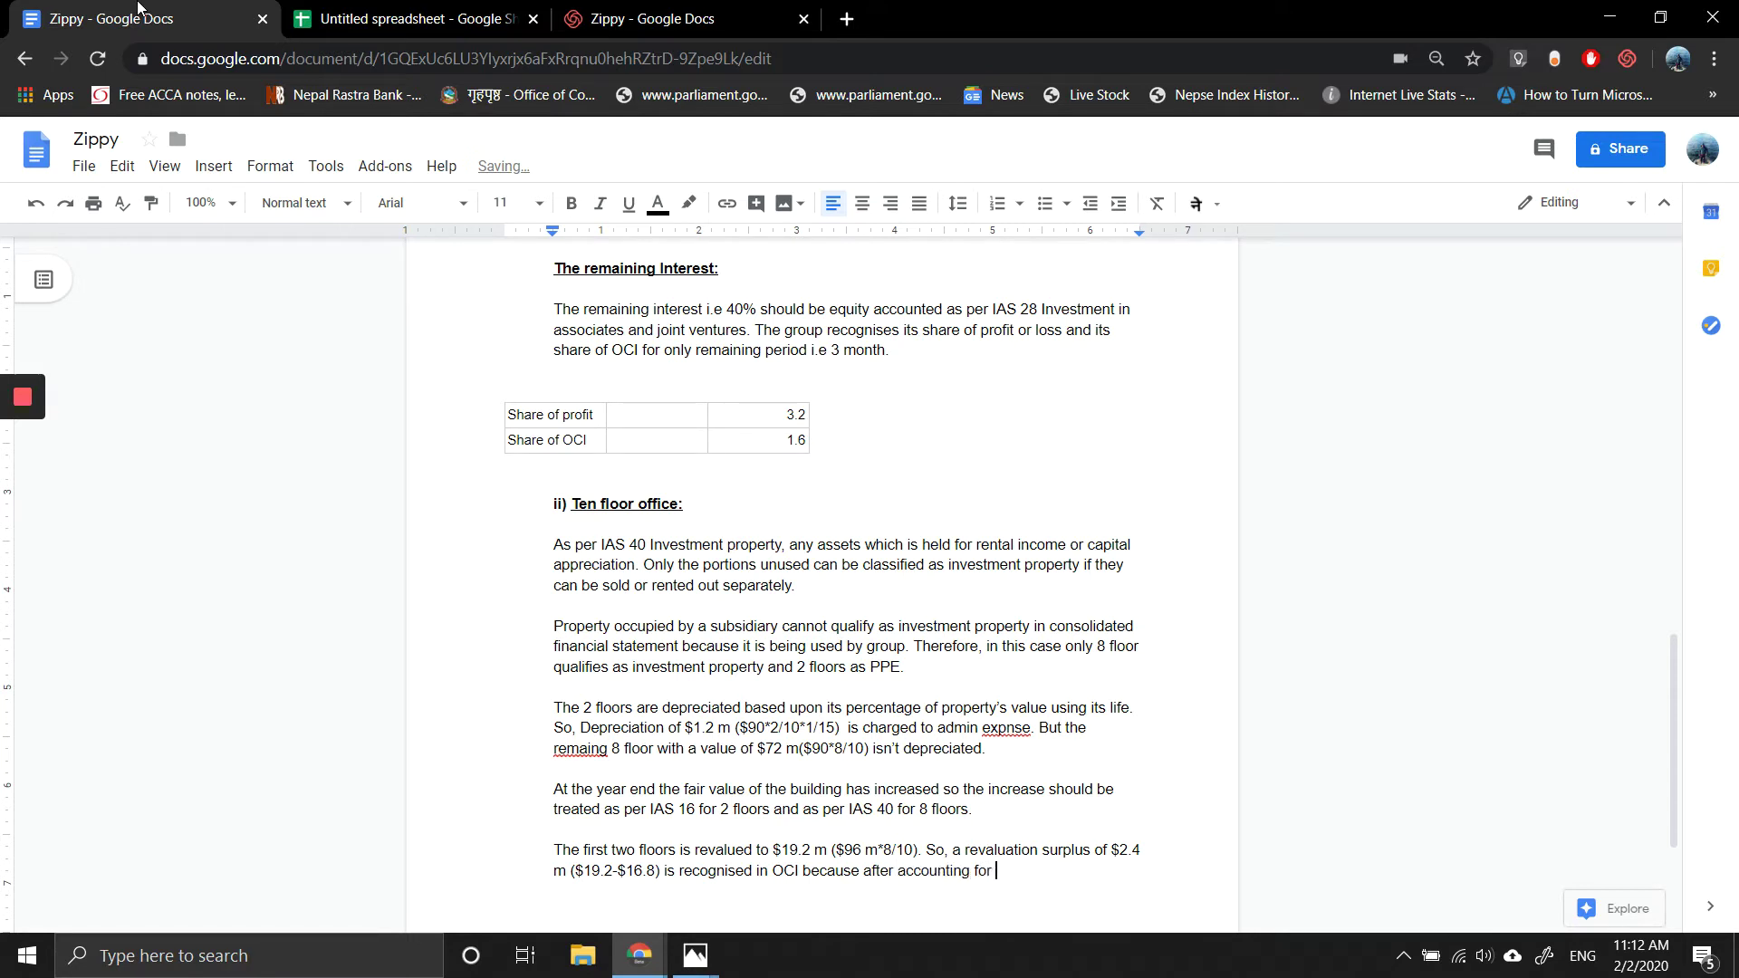
pyautogui.write('onc year depreciation the')
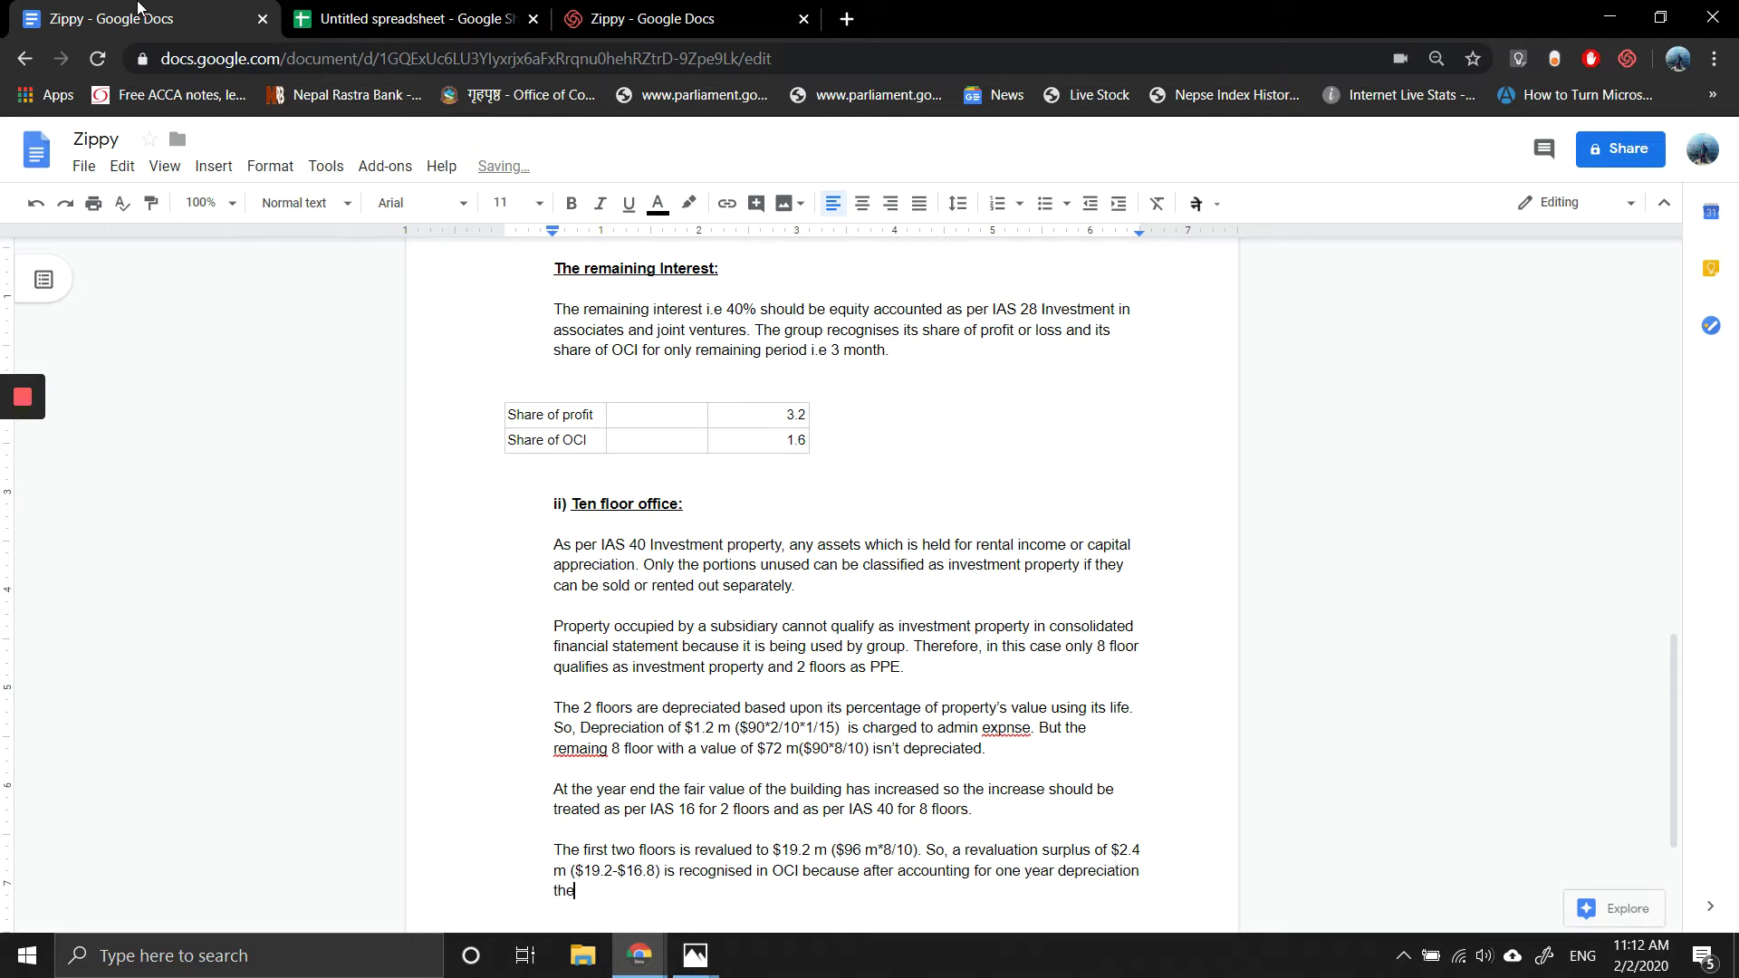
# Step: Finish the two-floor paragraph with "carrying amount is $16.8m ($18m-$1.2m).", checking the original value in the spreadsheet
pyautogui.write(' carrying amount is (')
pyautogui.press('Left')
pyautogui.write('%')
pyautogui.press('BackSpace')
pyautogui.write('$16.8m')
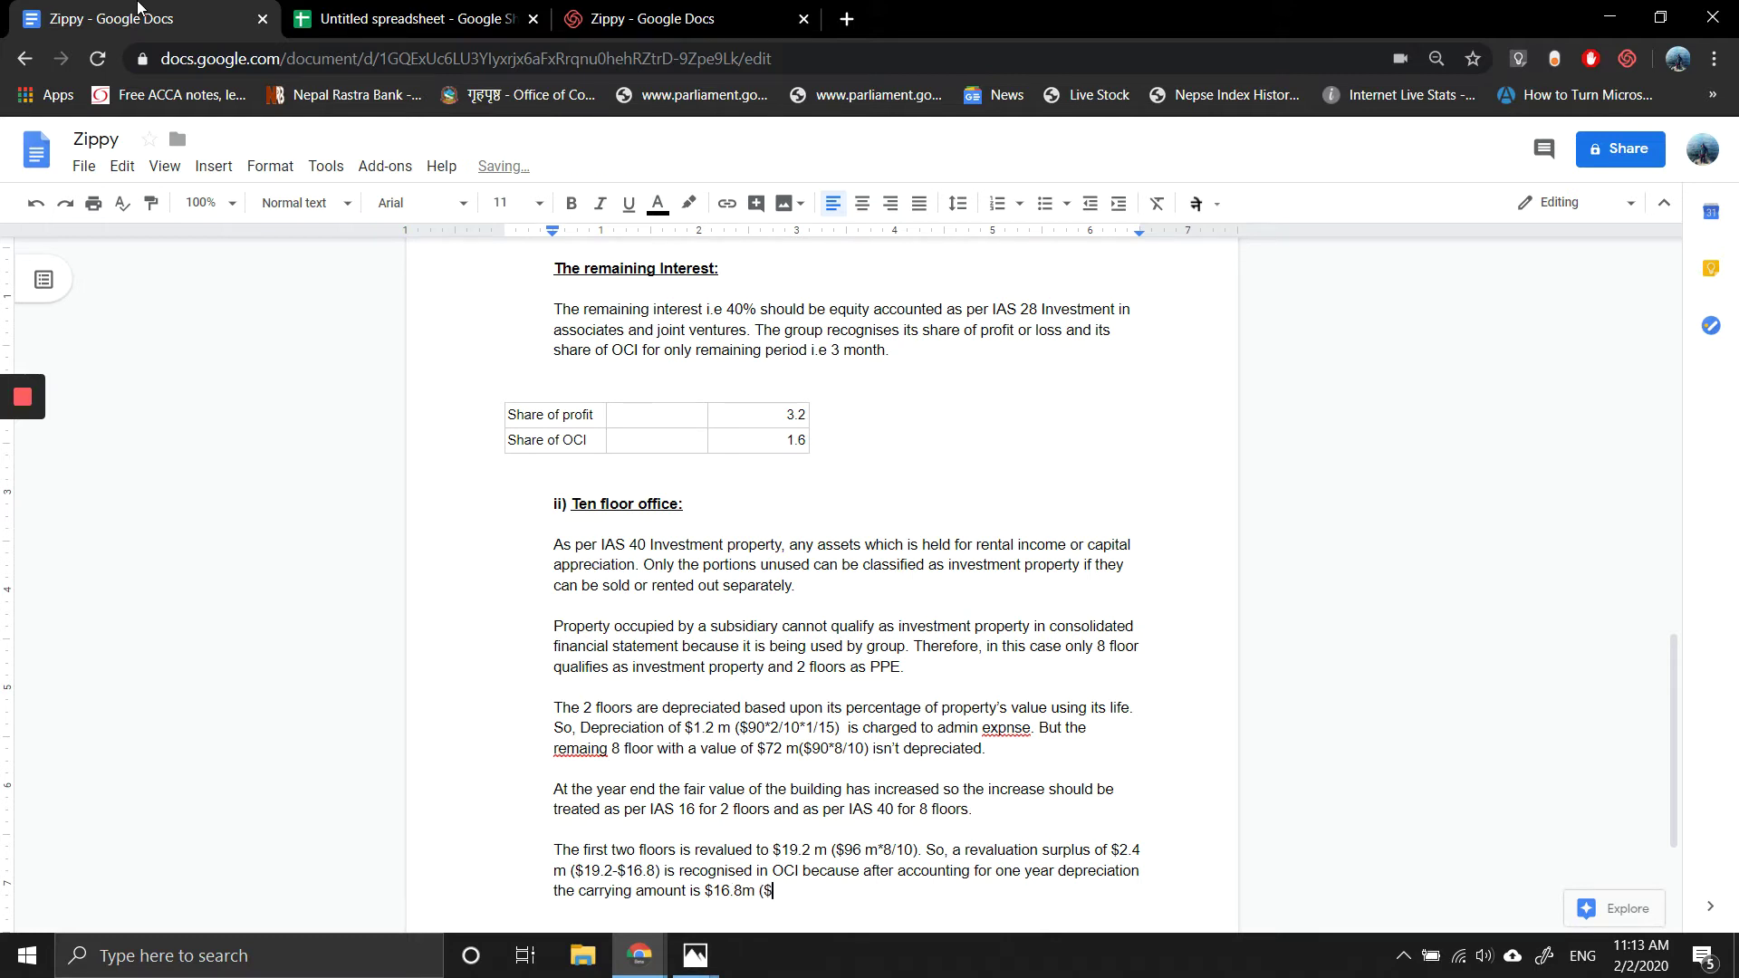
pyautogui.click(359, 11)
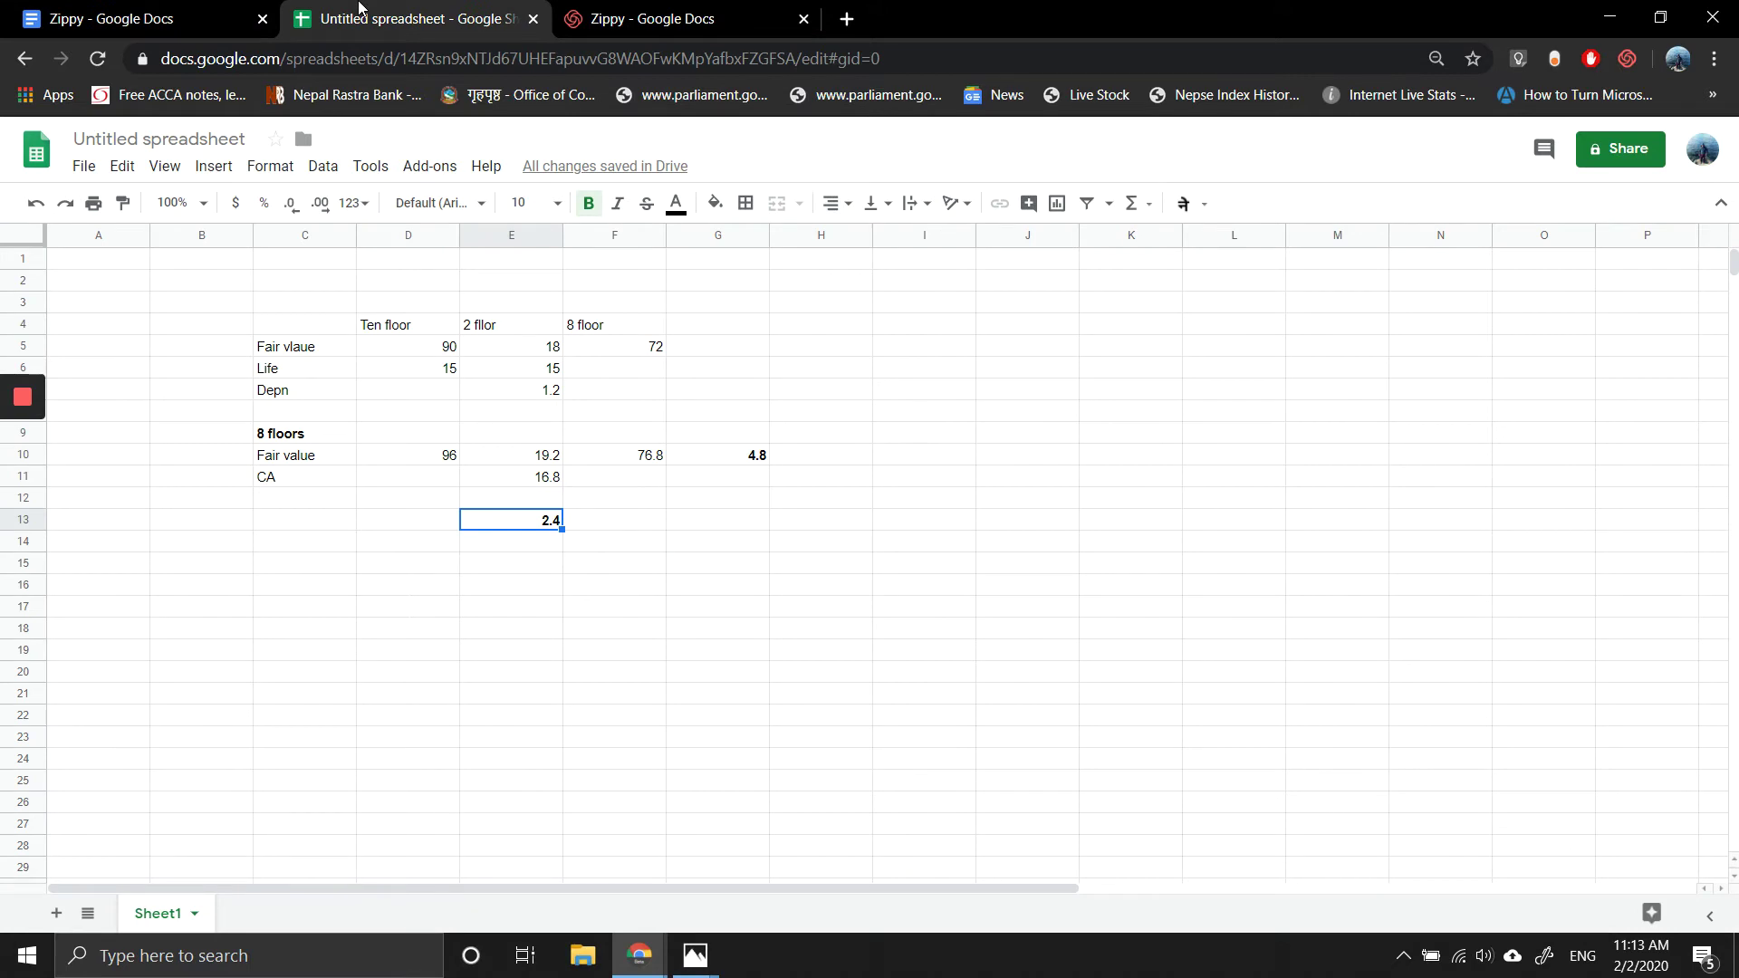
pyautogui.click(208, 9)
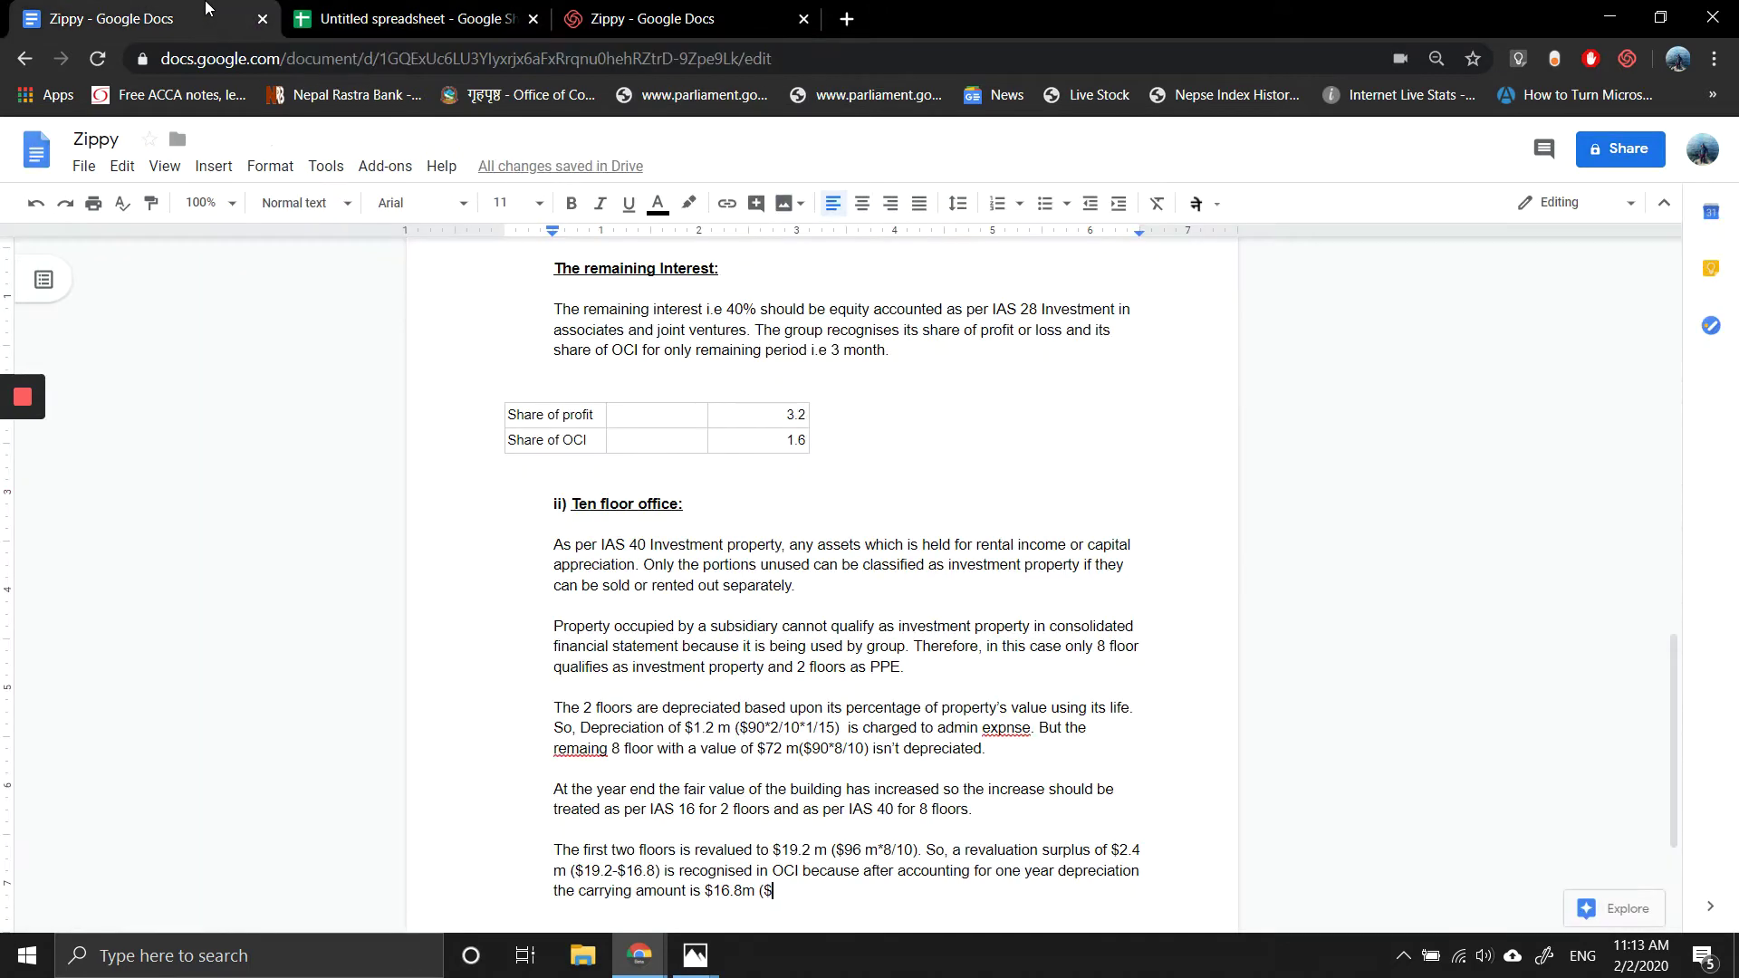
pyautogui.write('18')
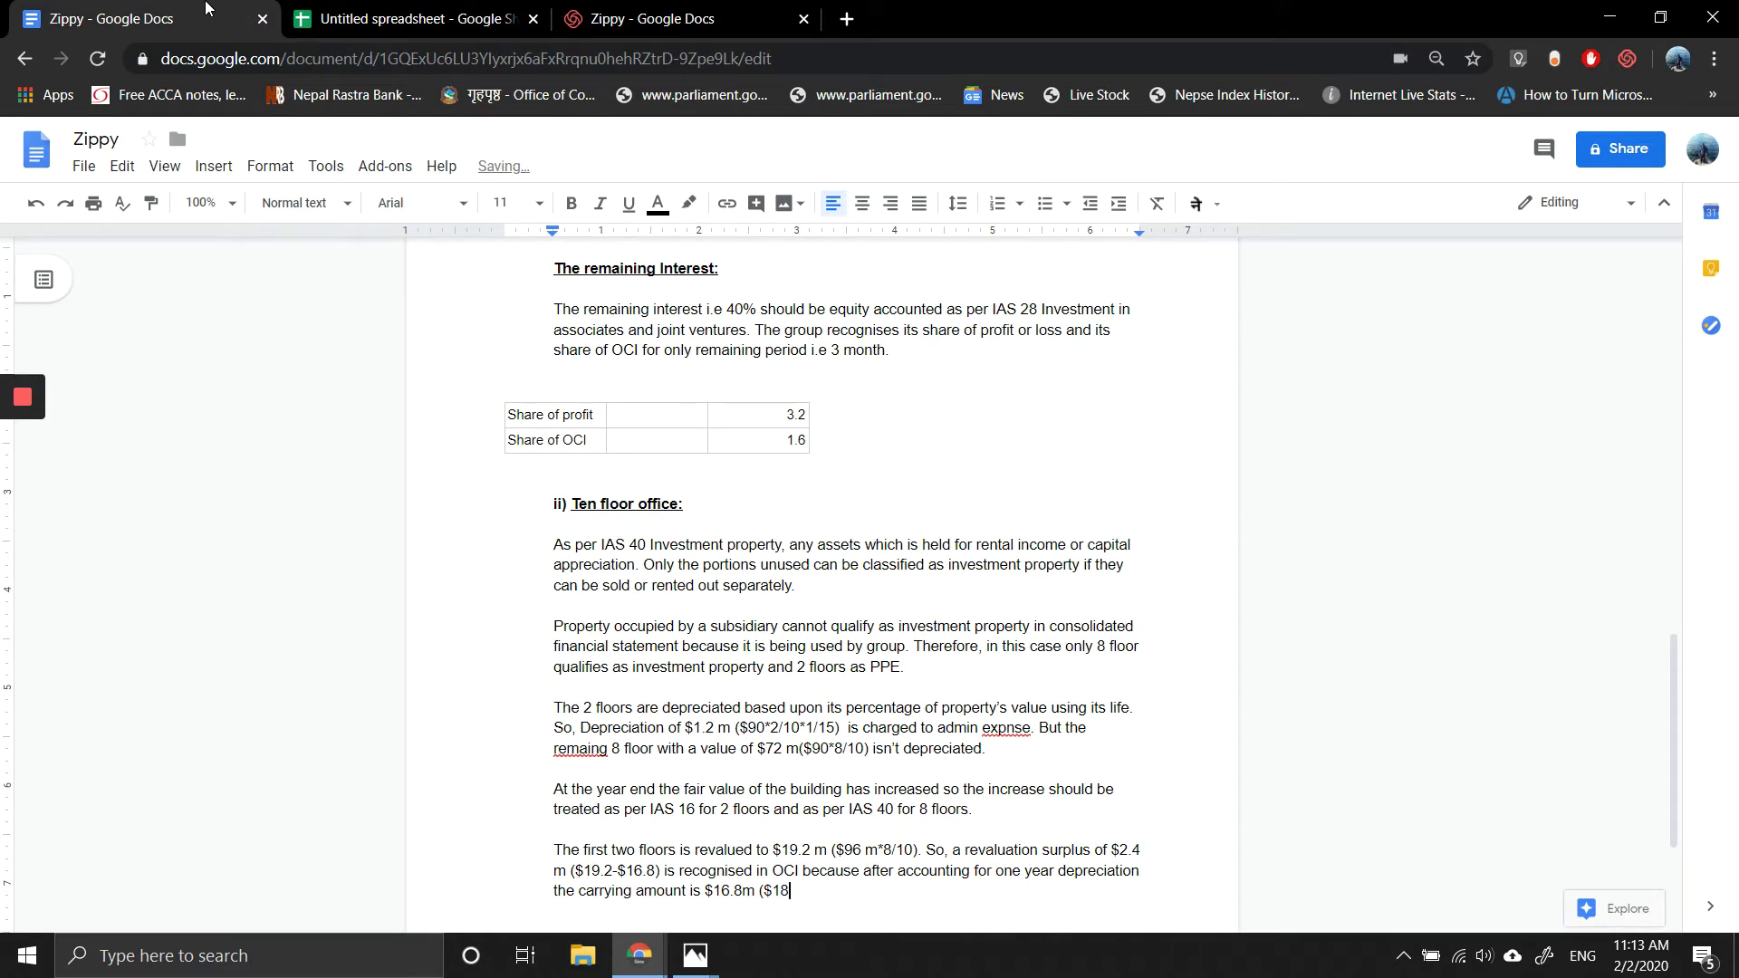
pyautogui.write('m-$1.2m)')
# Step: Start a new paragraph below with "Whereas in case of eight floors, a"
pyautogui.press('Return')
pyautogui.press('Return')
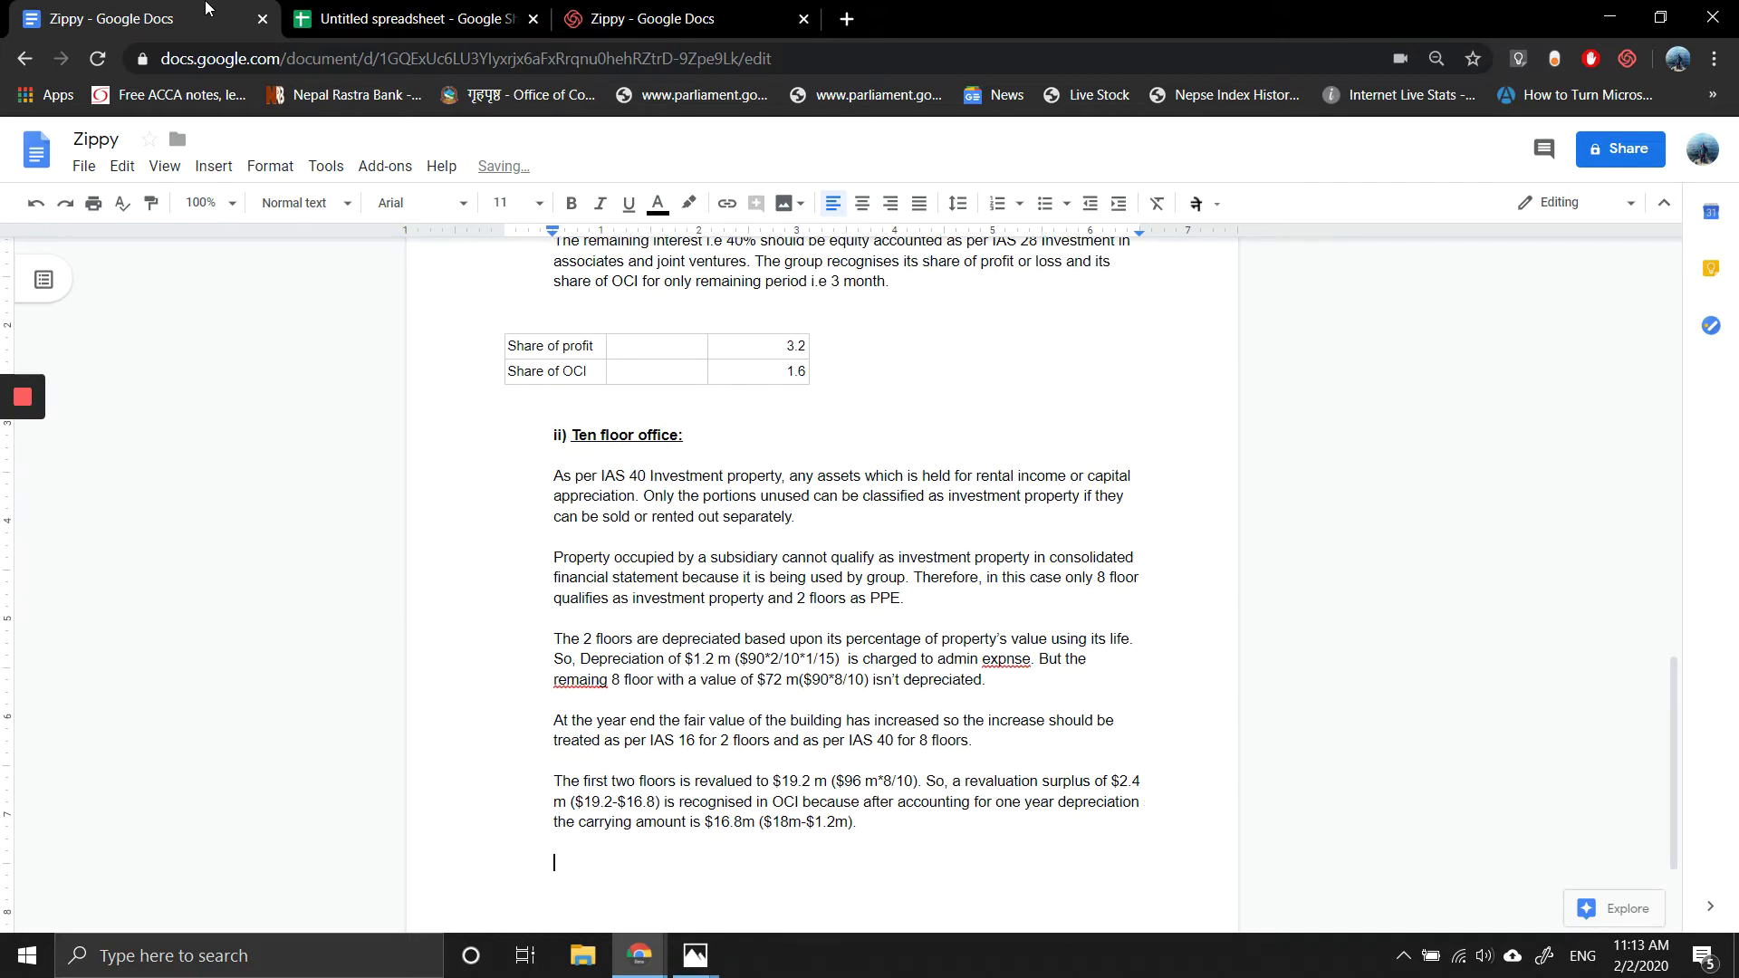
pyautogui.write('Whereas in case of ')
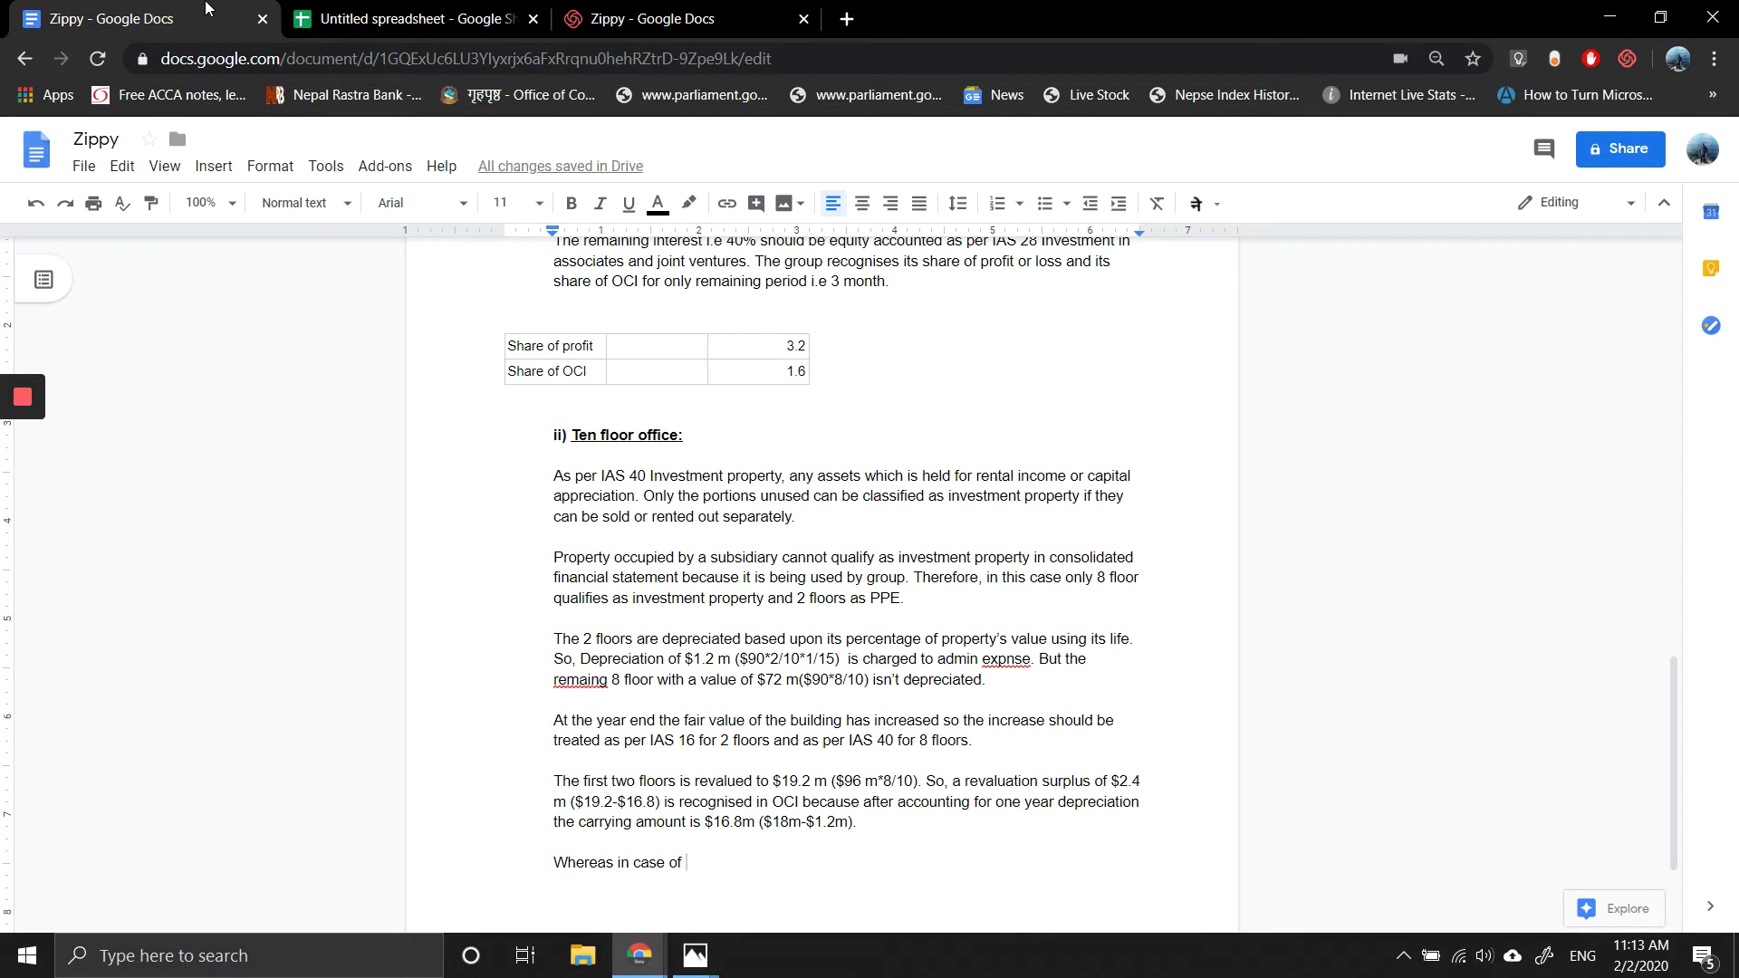
pyautogui.write('eight')
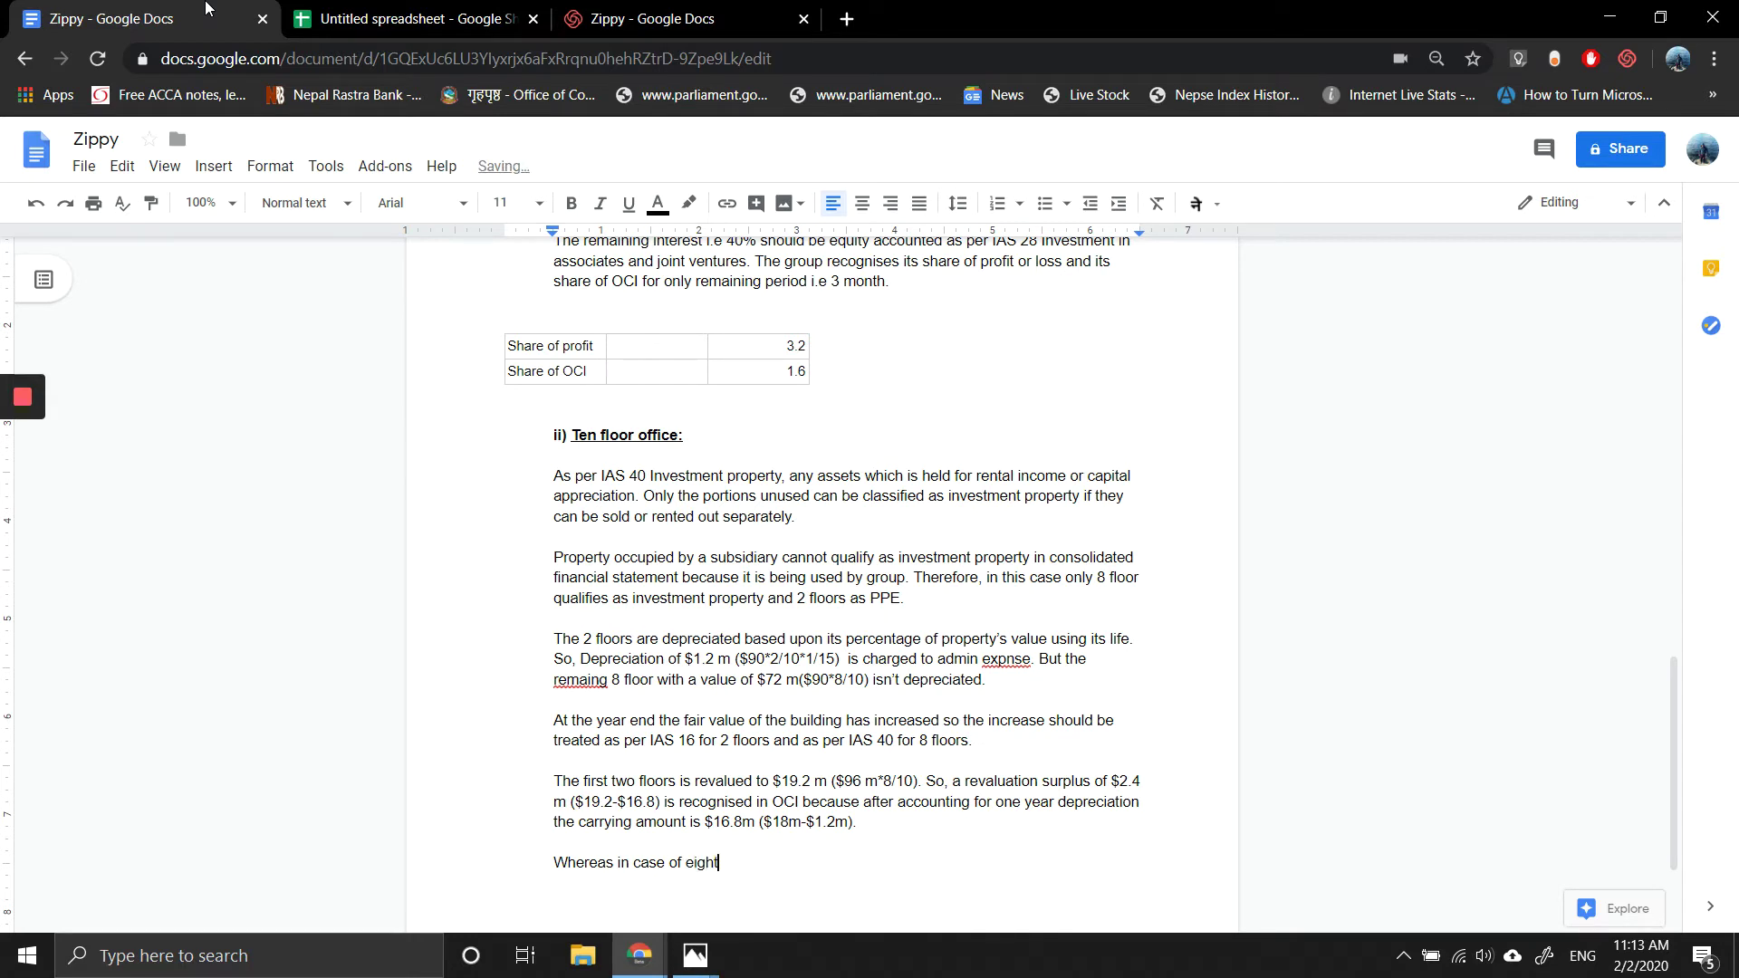
pyautogui.write(' floors, a rebaluation')
# Step: Correct the misspelled word after "eight floors, a" so the sentence continues with "revaluation gain of"
pyautogui.press('BackSpace')
pyautogui.press('BackSpace')
pyautogui.press('BackSpace')
pyautogui.press('BackSpace')
pyautogui.press('BackSpace')
pyautogui.press('BackSpace')
pyautogui.press('BackSpace')
pyautogui.press('BackSpace')
pyautogui.press('BackSpace')
pyautogui.press('BackSpace')
pyautogui.write('valuaiton')
pyautogui.press('BackSpace')
pyautogui.press('BackSpace')
pyautogui.press('BackSpace')
pyautogui.press('BackSpace')
pyautogui.press('BackSpace')
pyautogui.write('tion gaoin')
pyautogui.press('BackSpace')
pyautogui.press('BackSpace')
pyautogui.press('BackSpace')
pyautogui.write('in of')
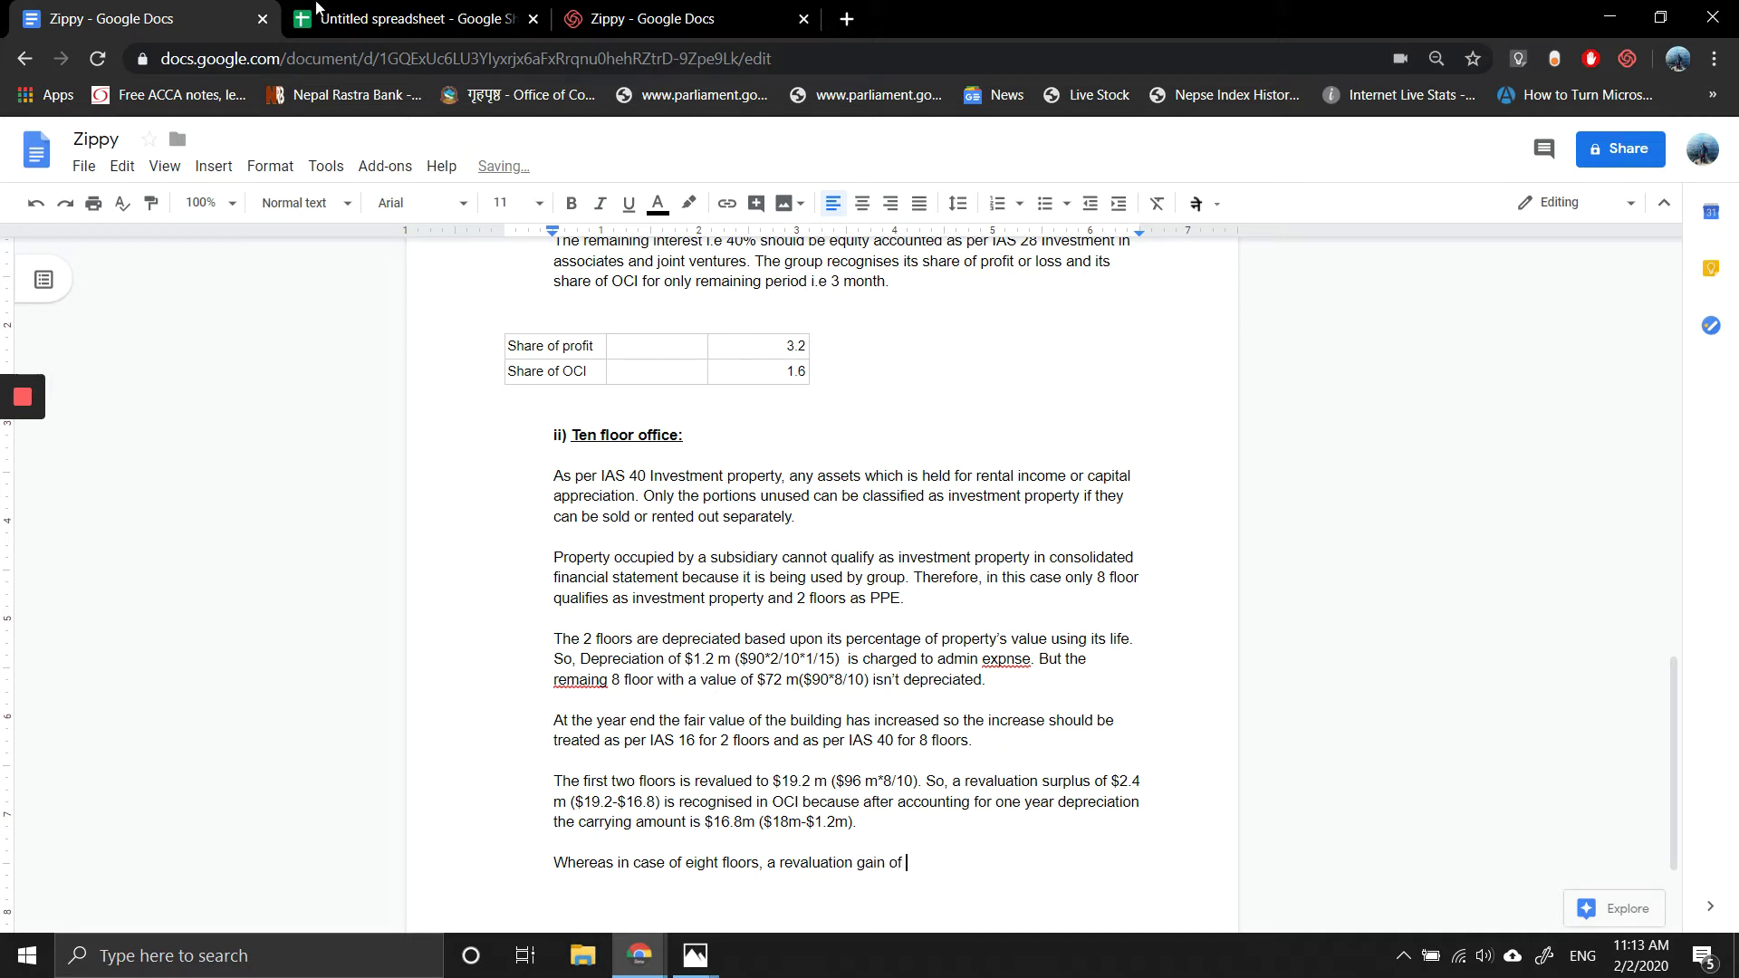
# Step: Check the eight floors' gain in the spreadsheet and complete the document sentence with "$4.8 m is recognised in SOPL."
pyautogui.click(381, 7)
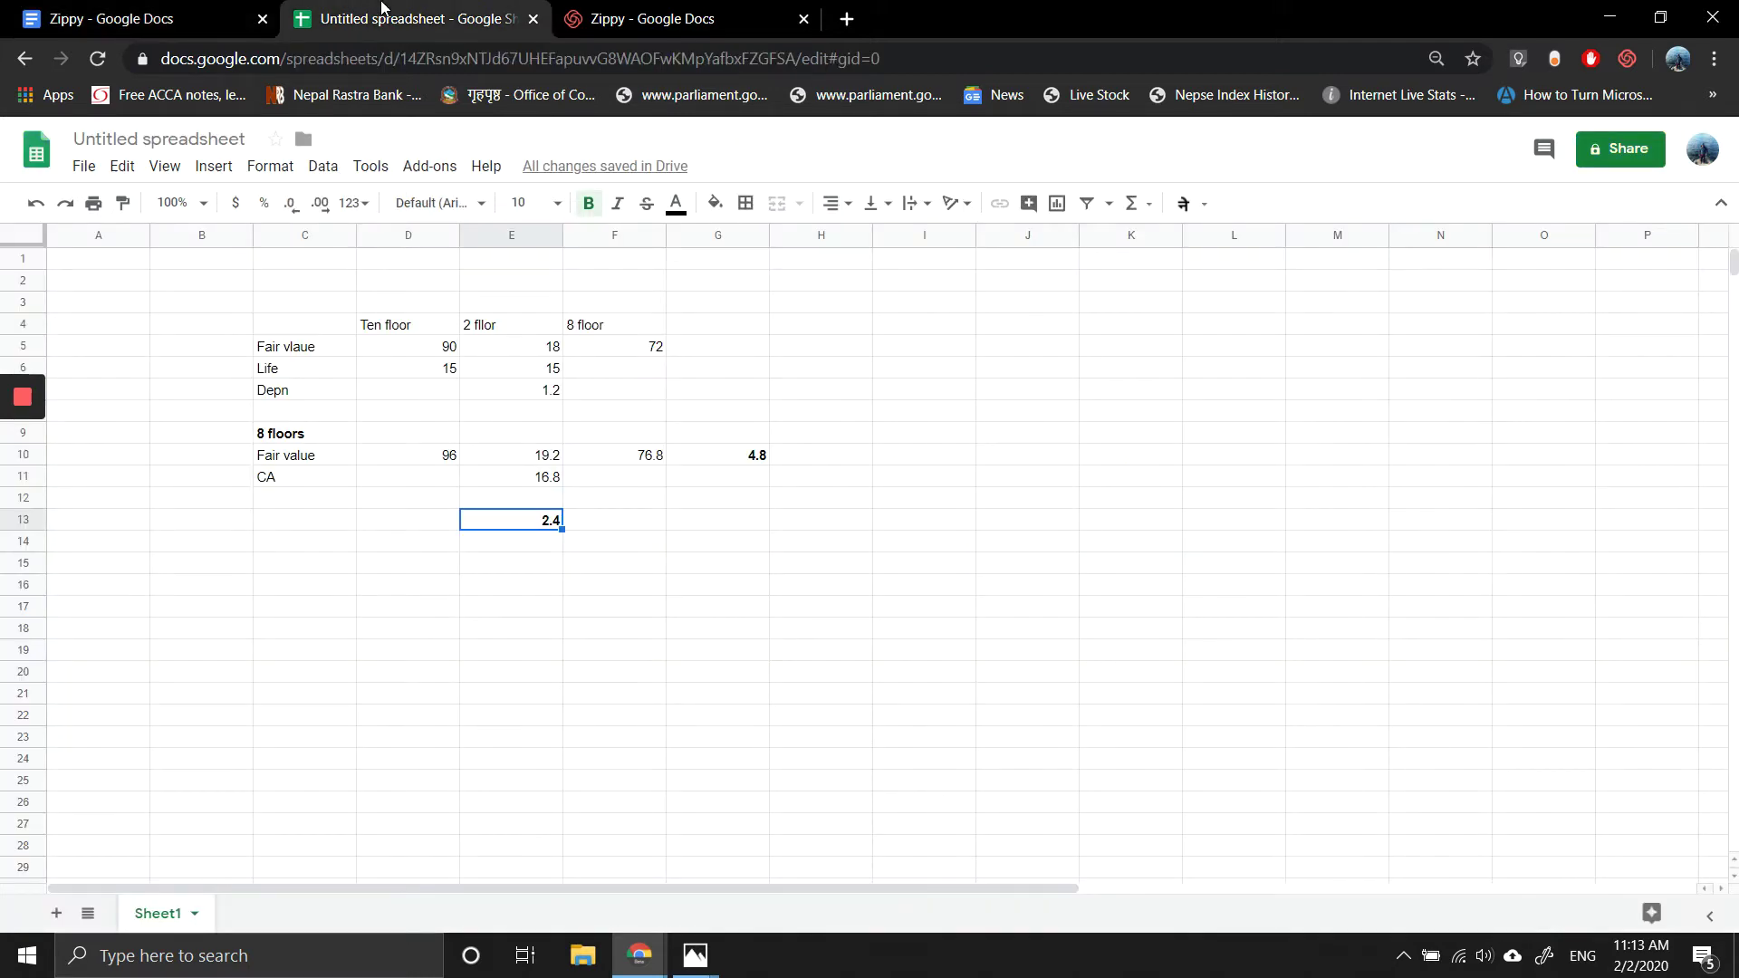
pyautogui.click(121, 7)
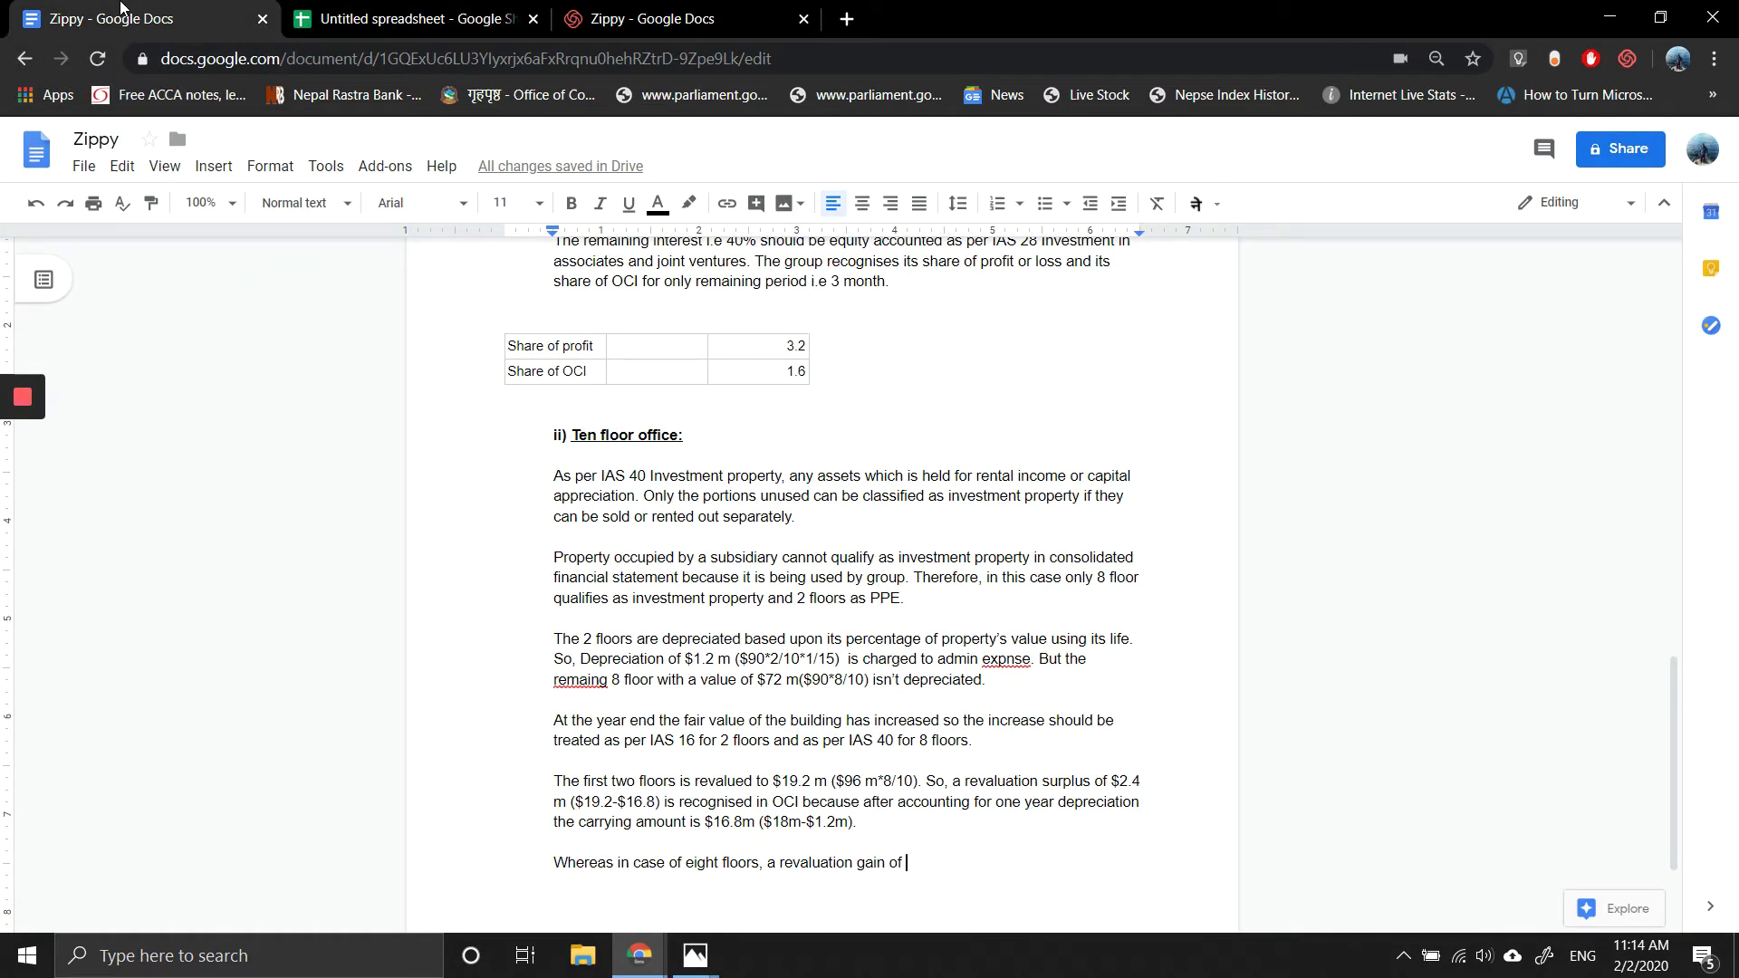
pyautogui.write('$4')
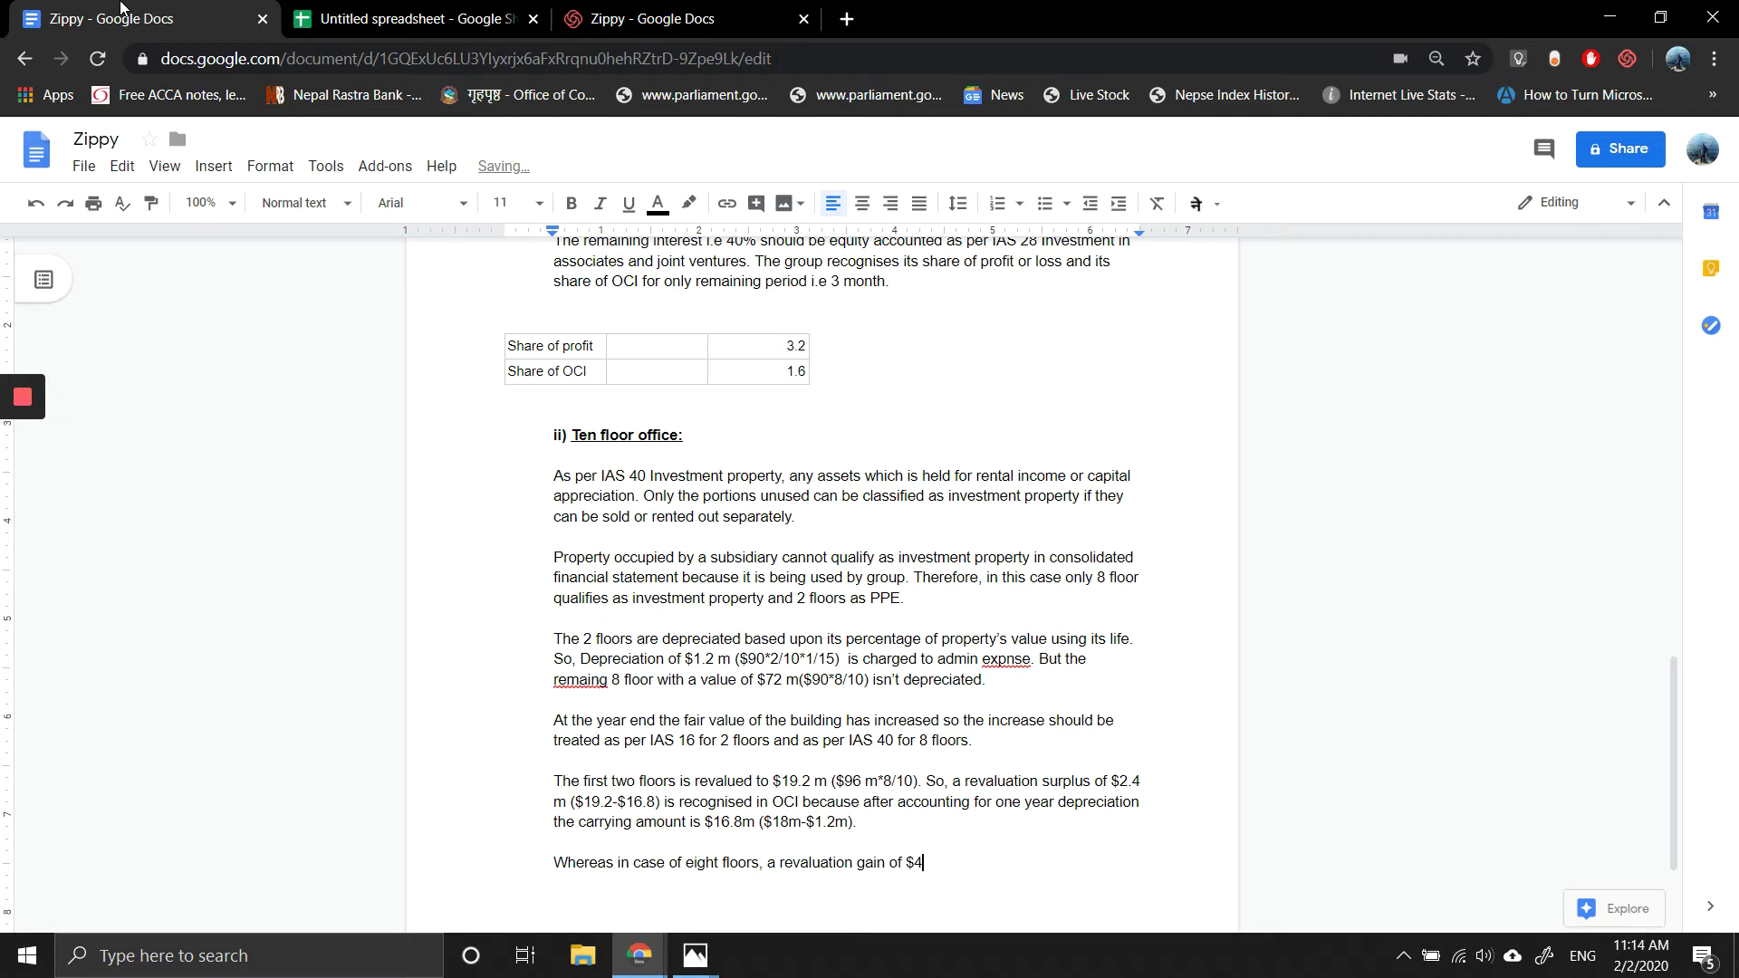
pyautogui.write('.8 m is recognised in')
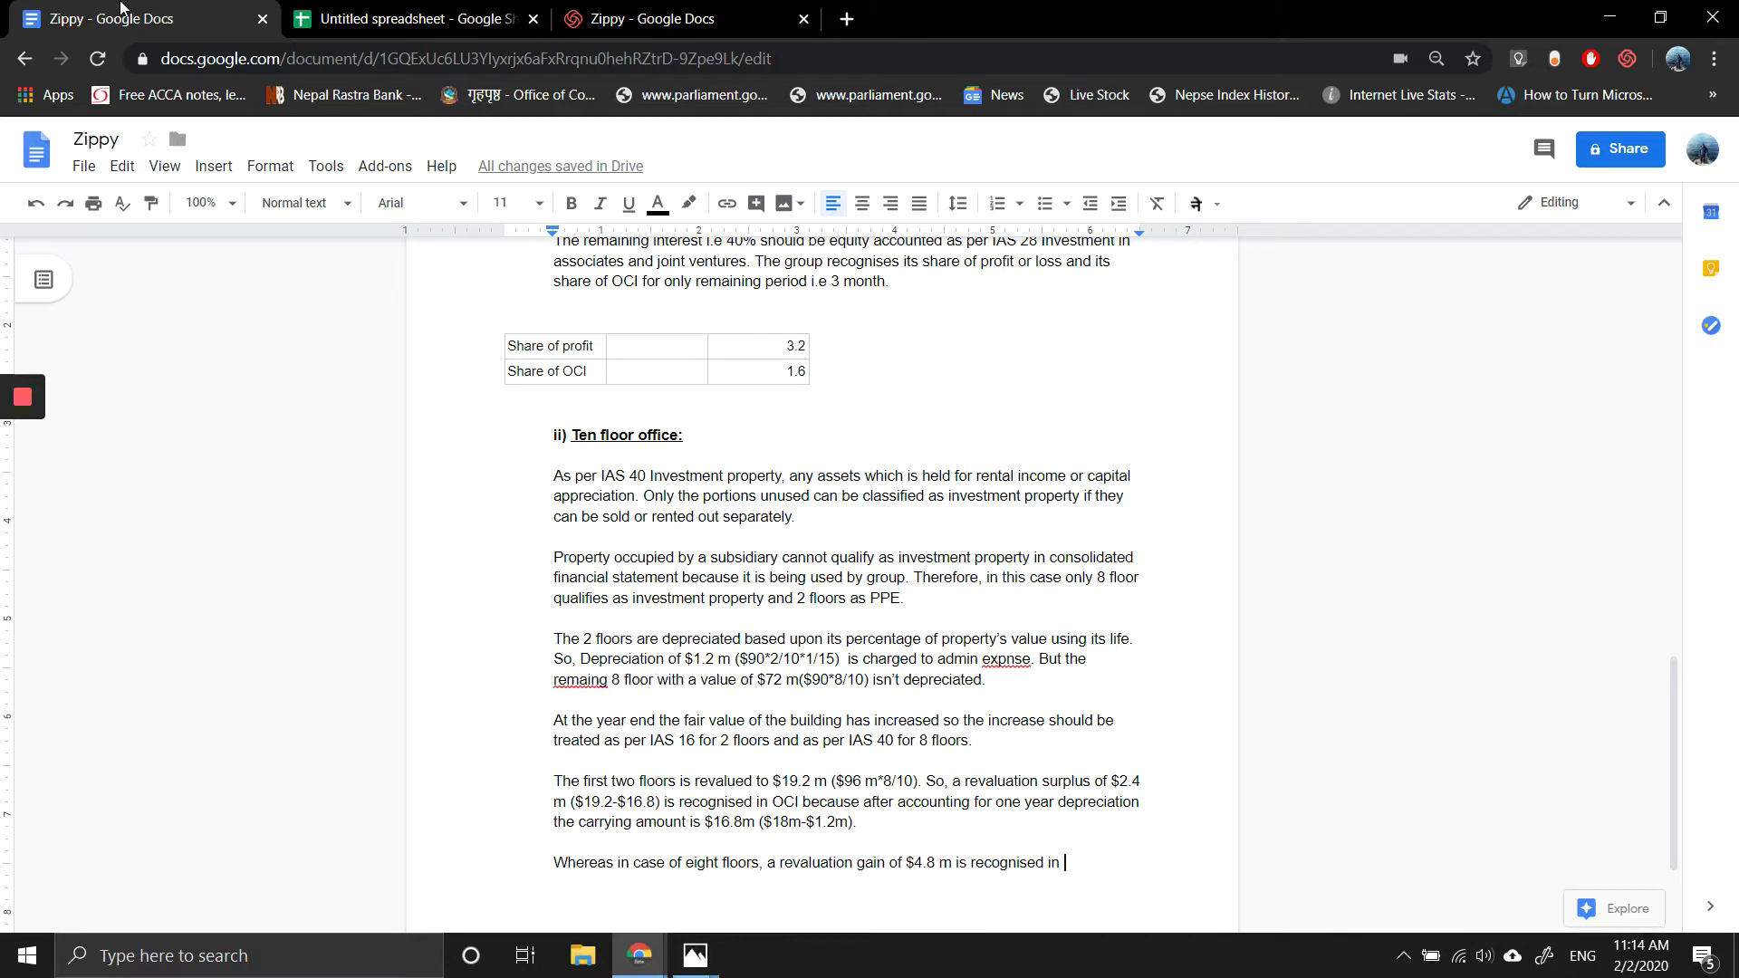
pyautogui.write('SOPL.')
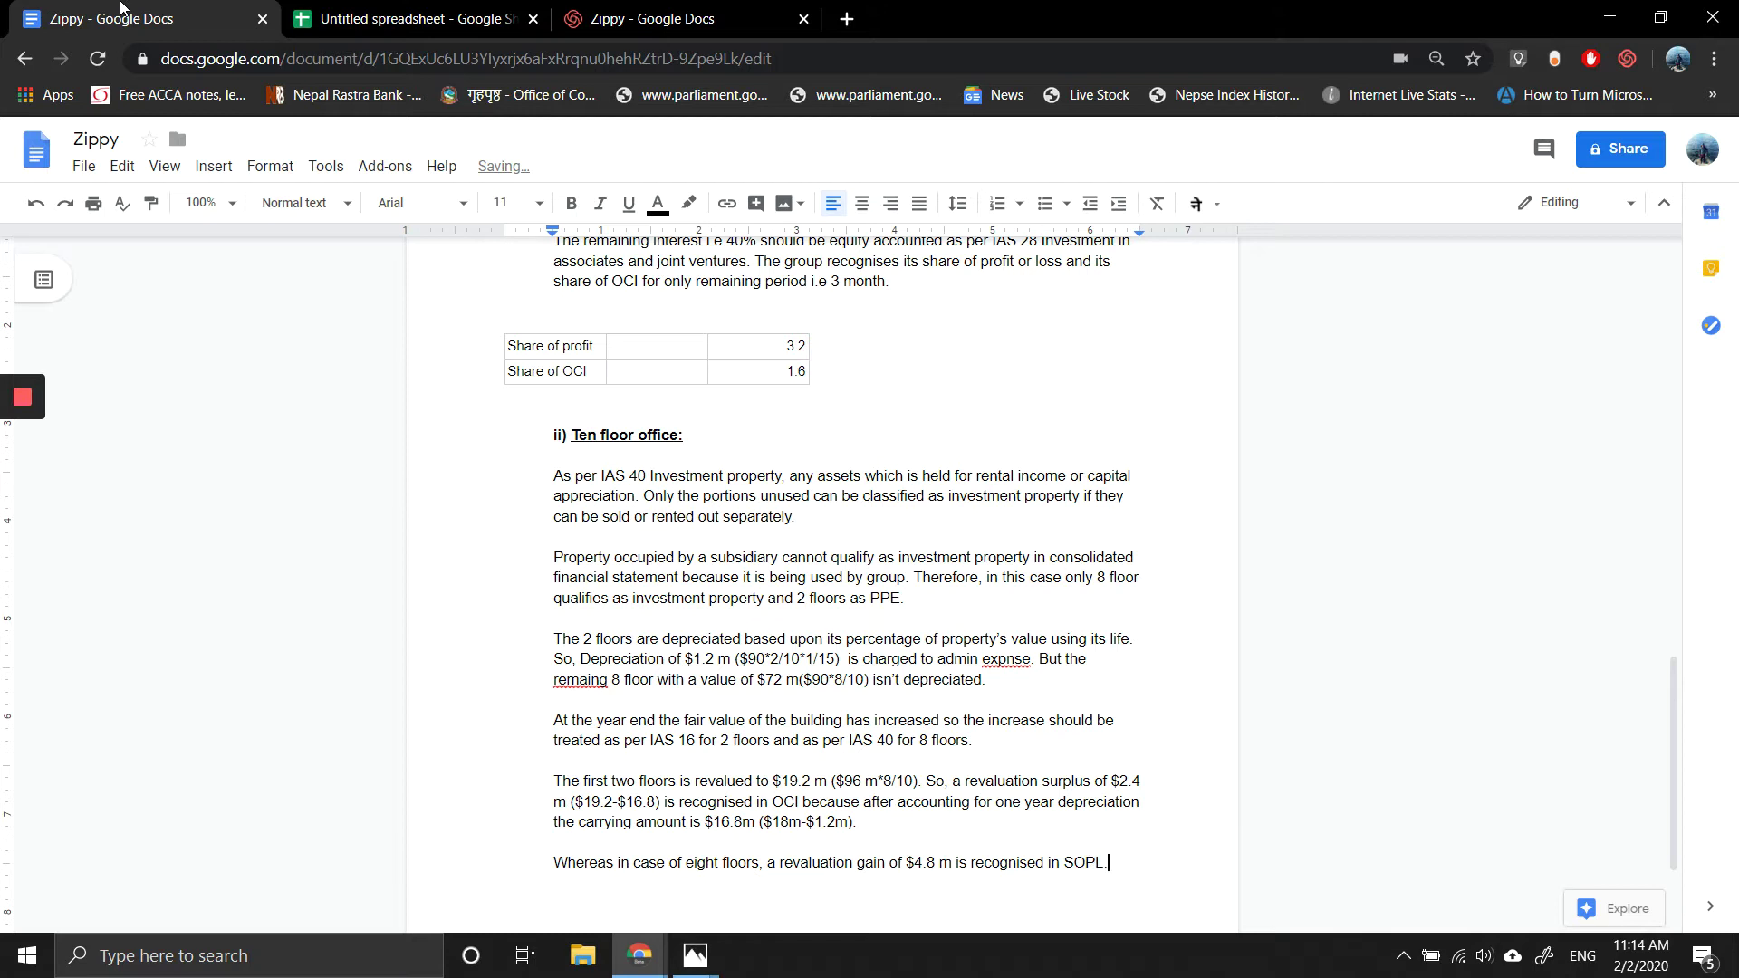
# Step: Extend the SOPL sentence with "according to IAS 40." and begin another sentence with "The"
pyautogui.write(' A')
pyautogui.press('BackSpace')
pyautogui.press('BackSpace')
pyautogui.press('BackSpace')
pyautogui.write('according to IAS 40. The')
# Step: Continue the new sentence with "fair value at 30 June 20X5 is"
pyautogui.write('fair vlaue')
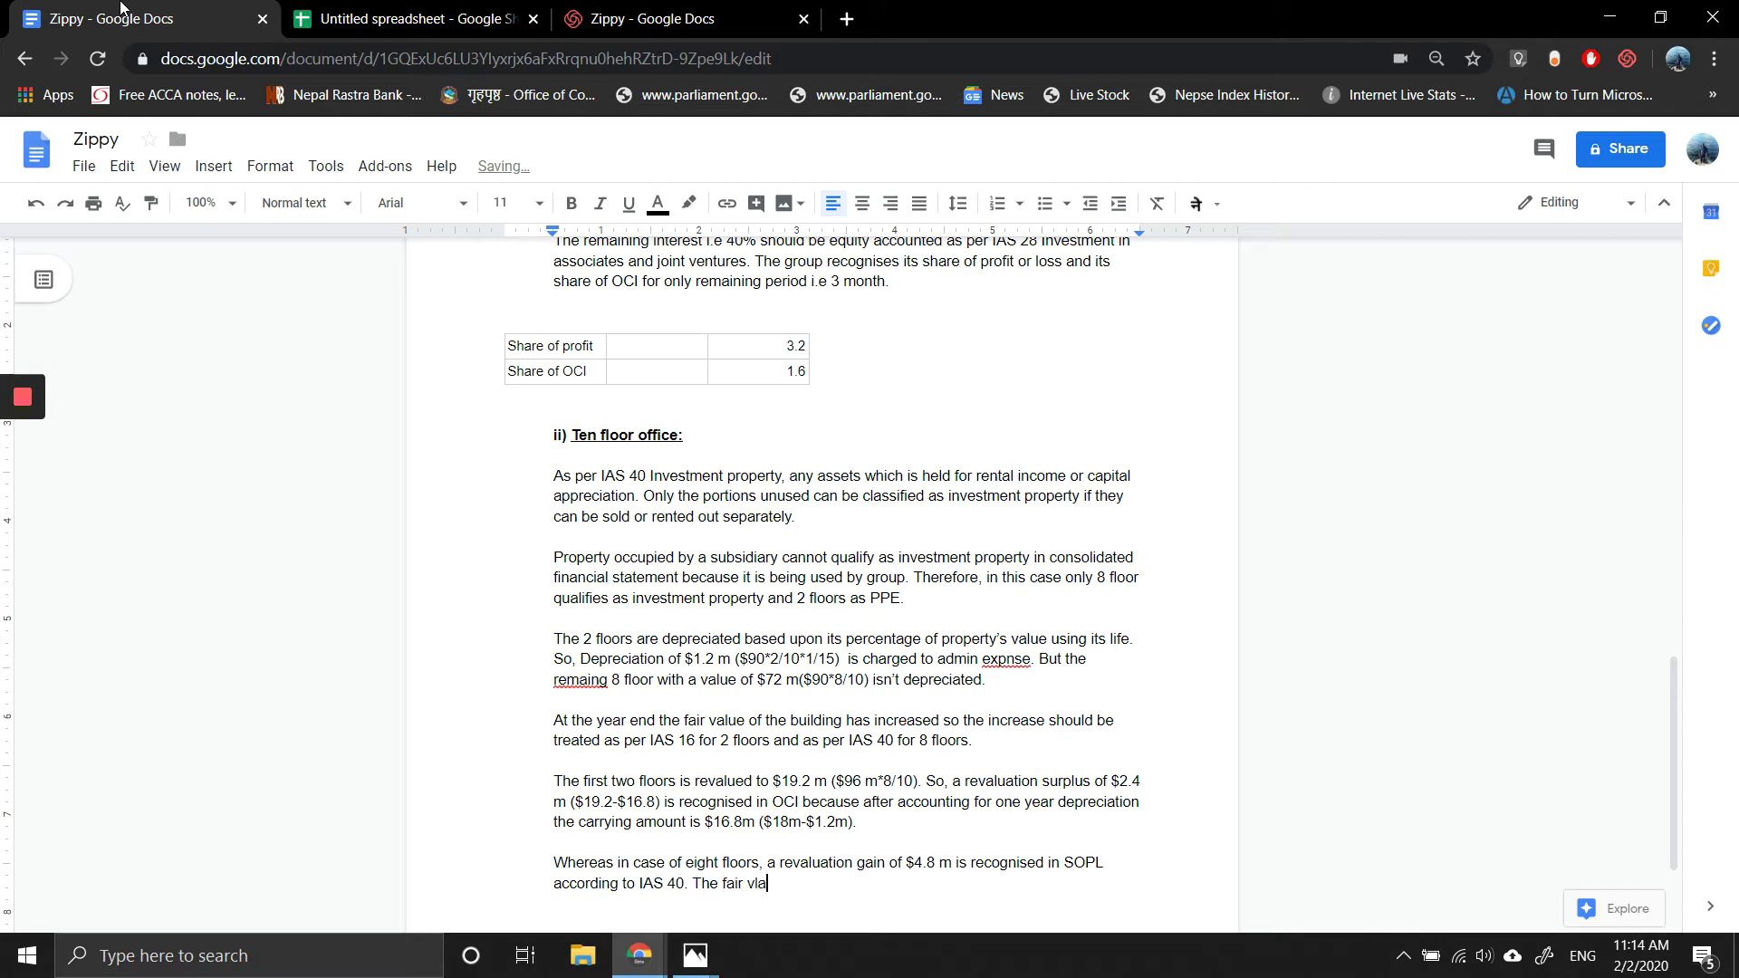
pyautogui.press('BackSpace')
pyautogui.press('BackSpace')
pyautogui.press('BackSpace')
pyautogui.press('BackSpace')
pyautogui.write('aluv')
pyautogui.press('BackSpace')
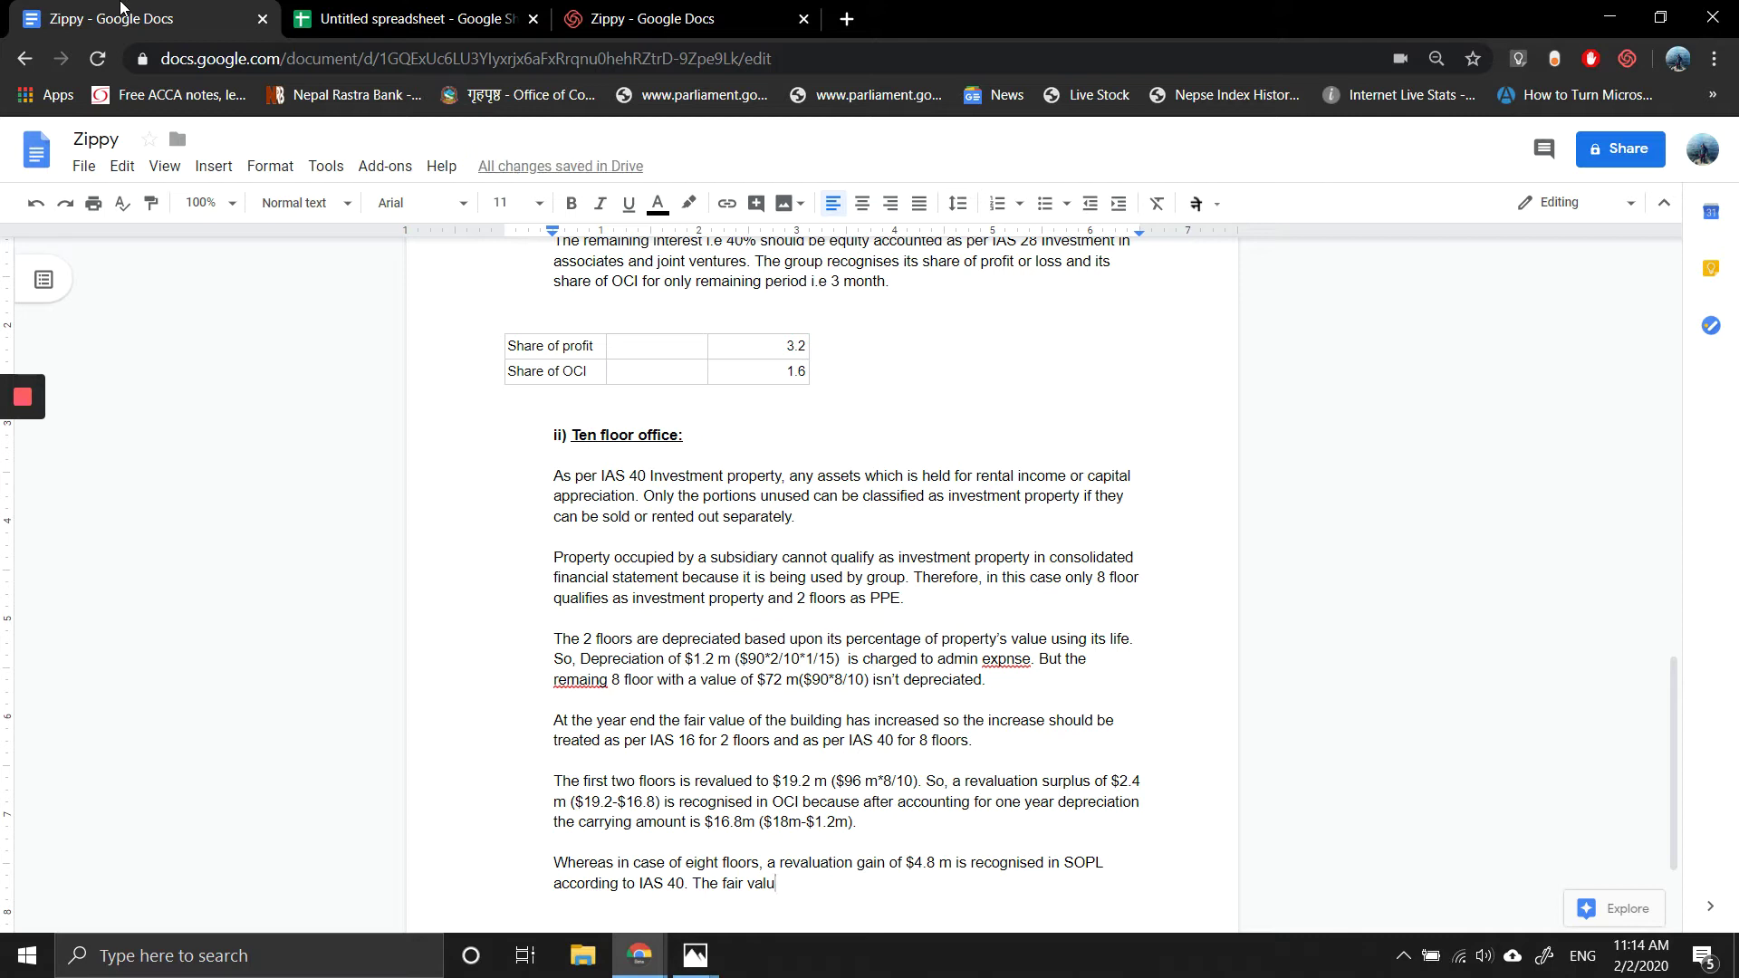
pyautogui.write('u')
pyautogui.press('BackSpace')
pyautogui.press('BackSpace')
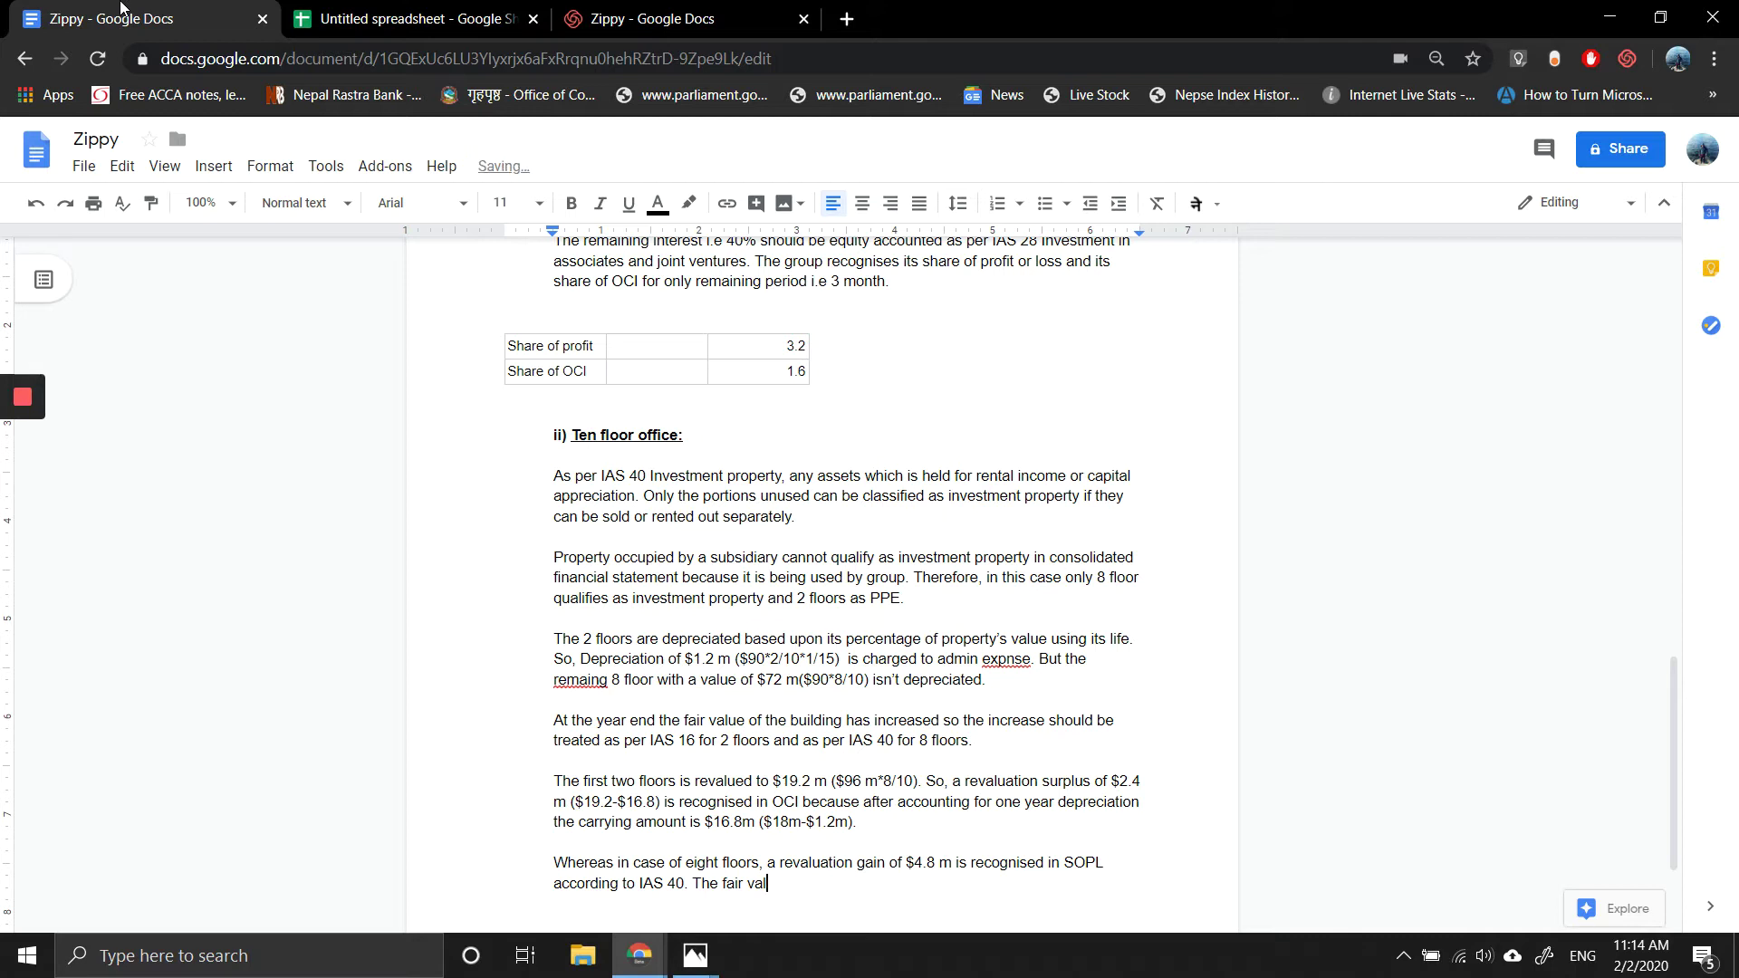
pyautogui.write('ue at 1')
pyautogui.press('BackSpace')
pyautogui.write('30 June 20X5 is')
# Step: Check the eight floors' fair value in the spreadsheet, complete the document sentence with "$76.8m($96m*8/10)." and start a new paragraph
pyautogui.click(319, 8)
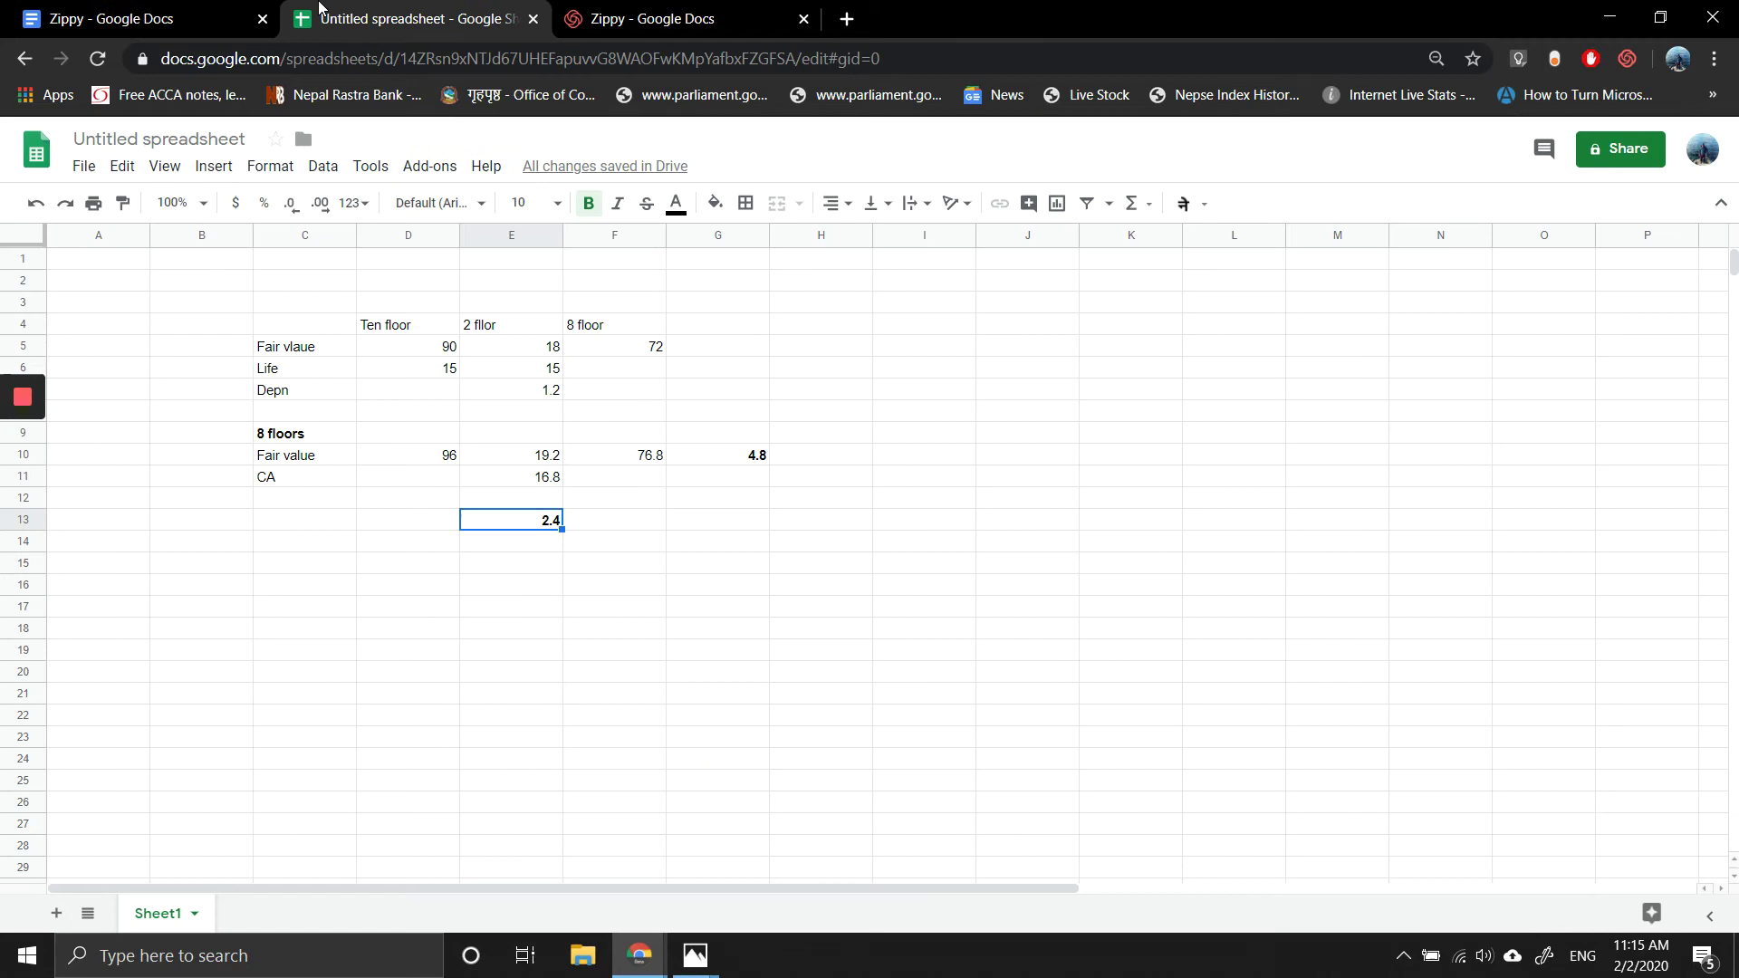
pyautogui.click(169, 9)
pyautogui.write('$')
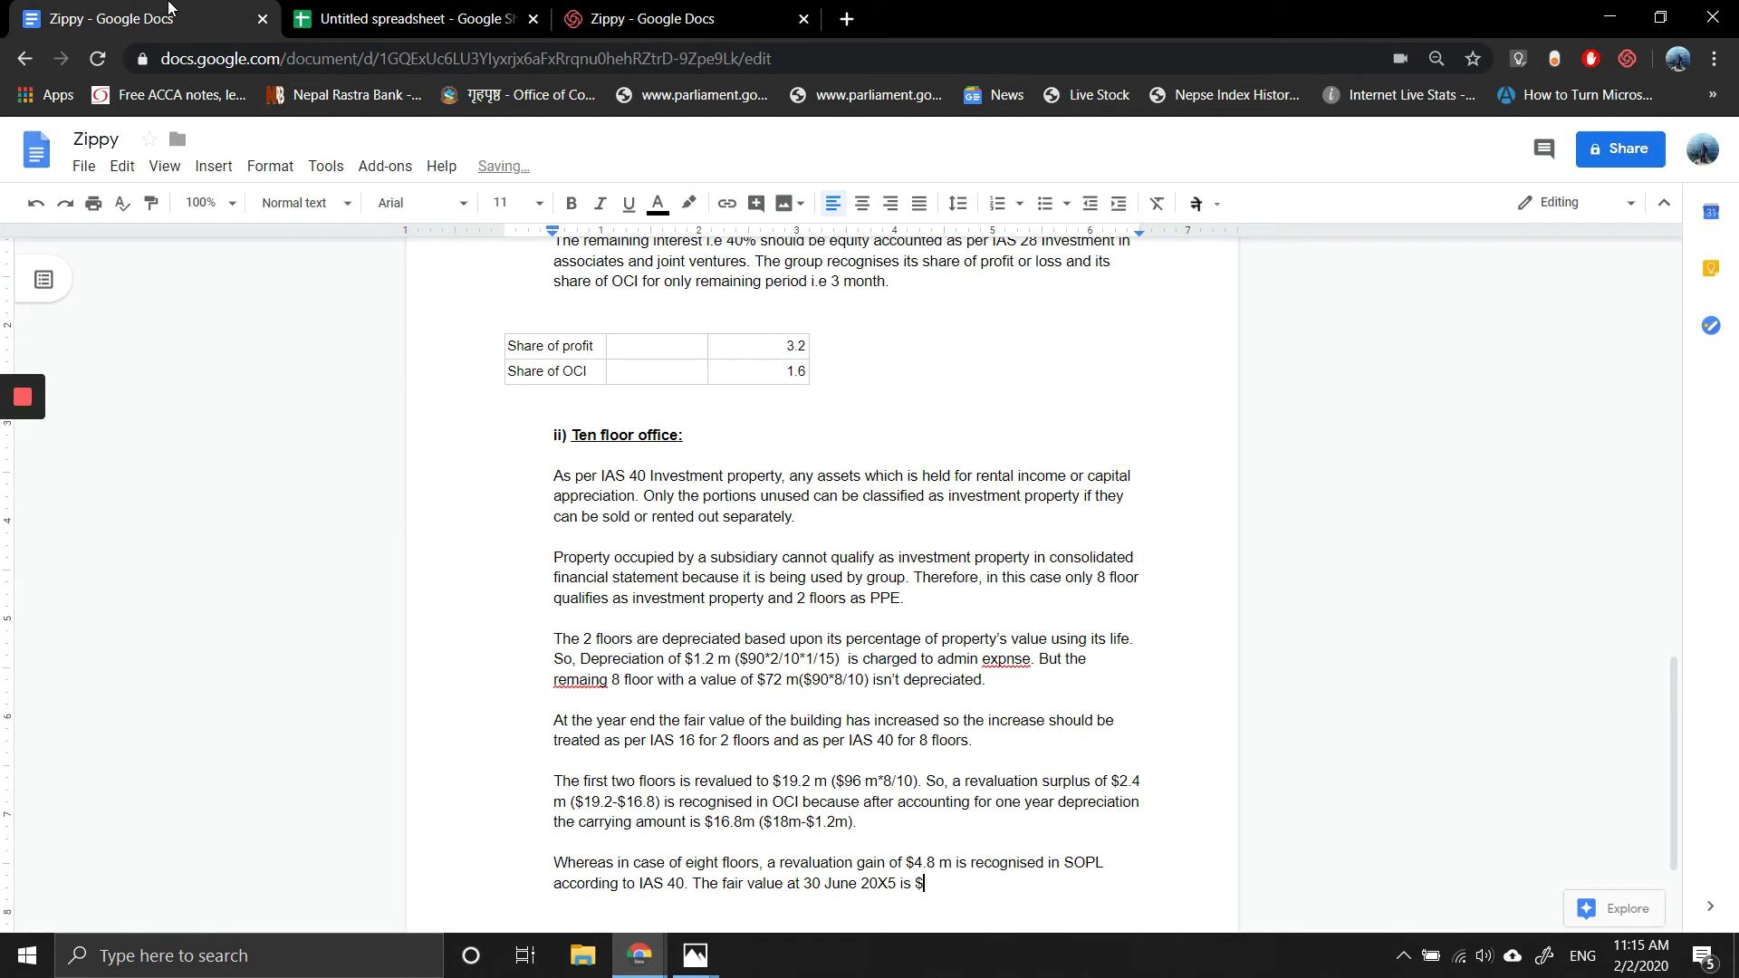
pyautogui.write('76.8m(')
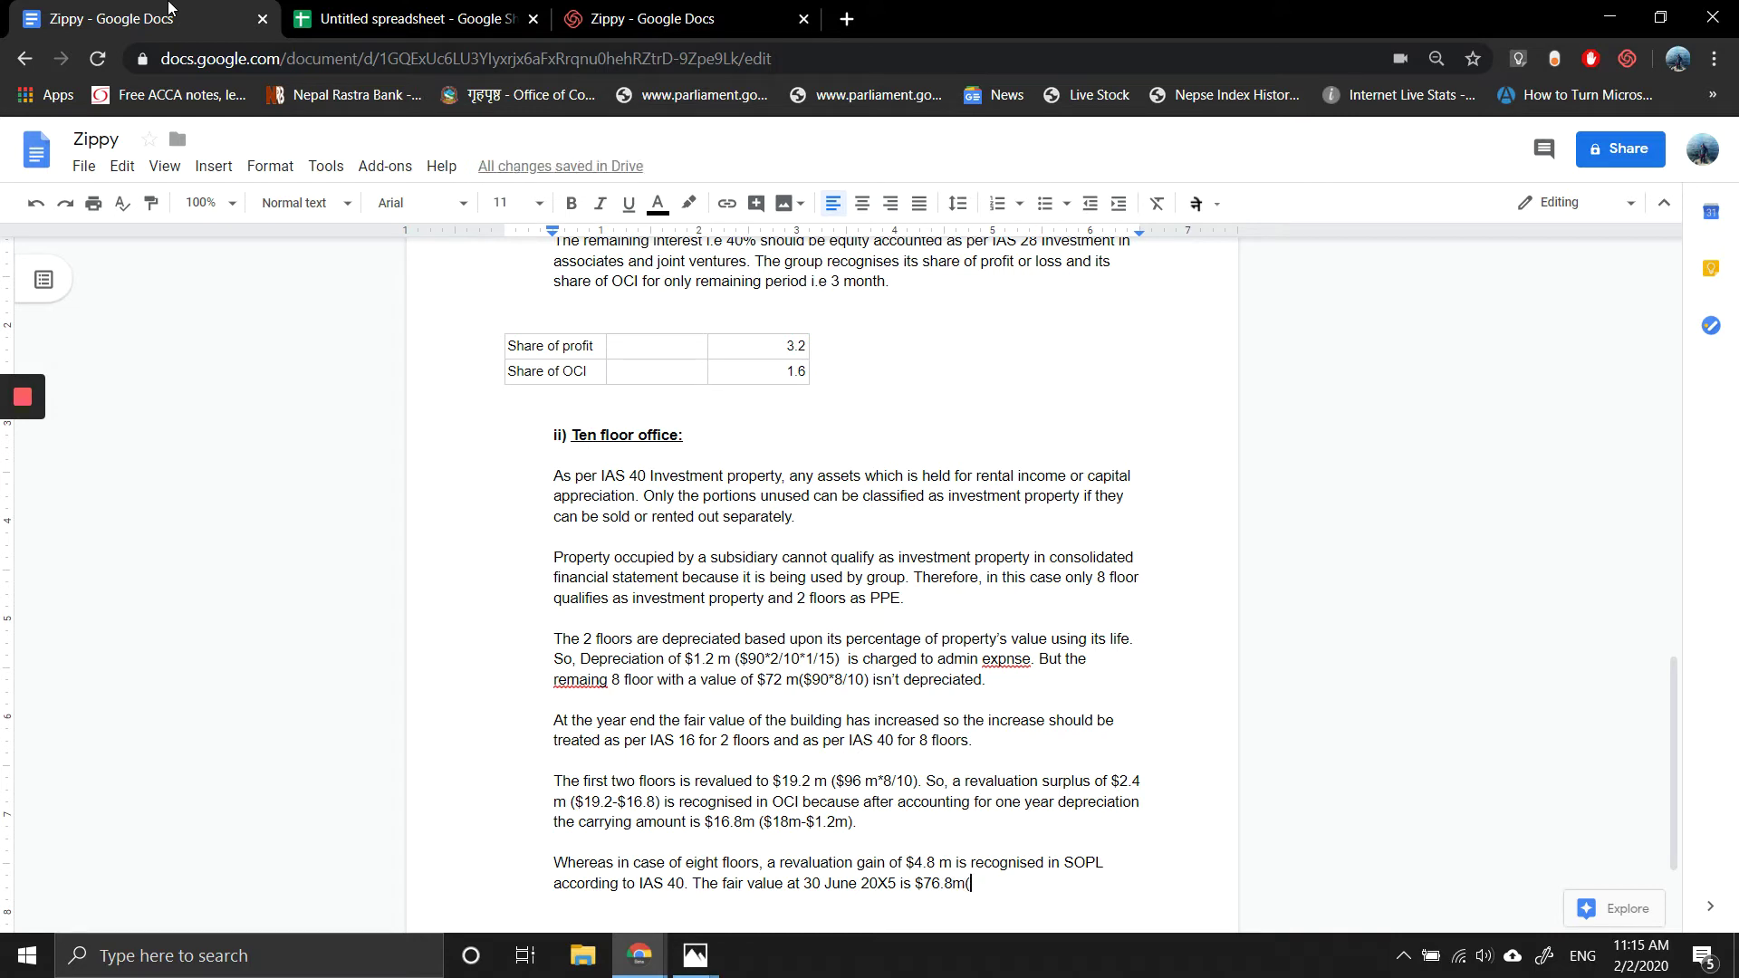
pyautogui.click(398, 14)
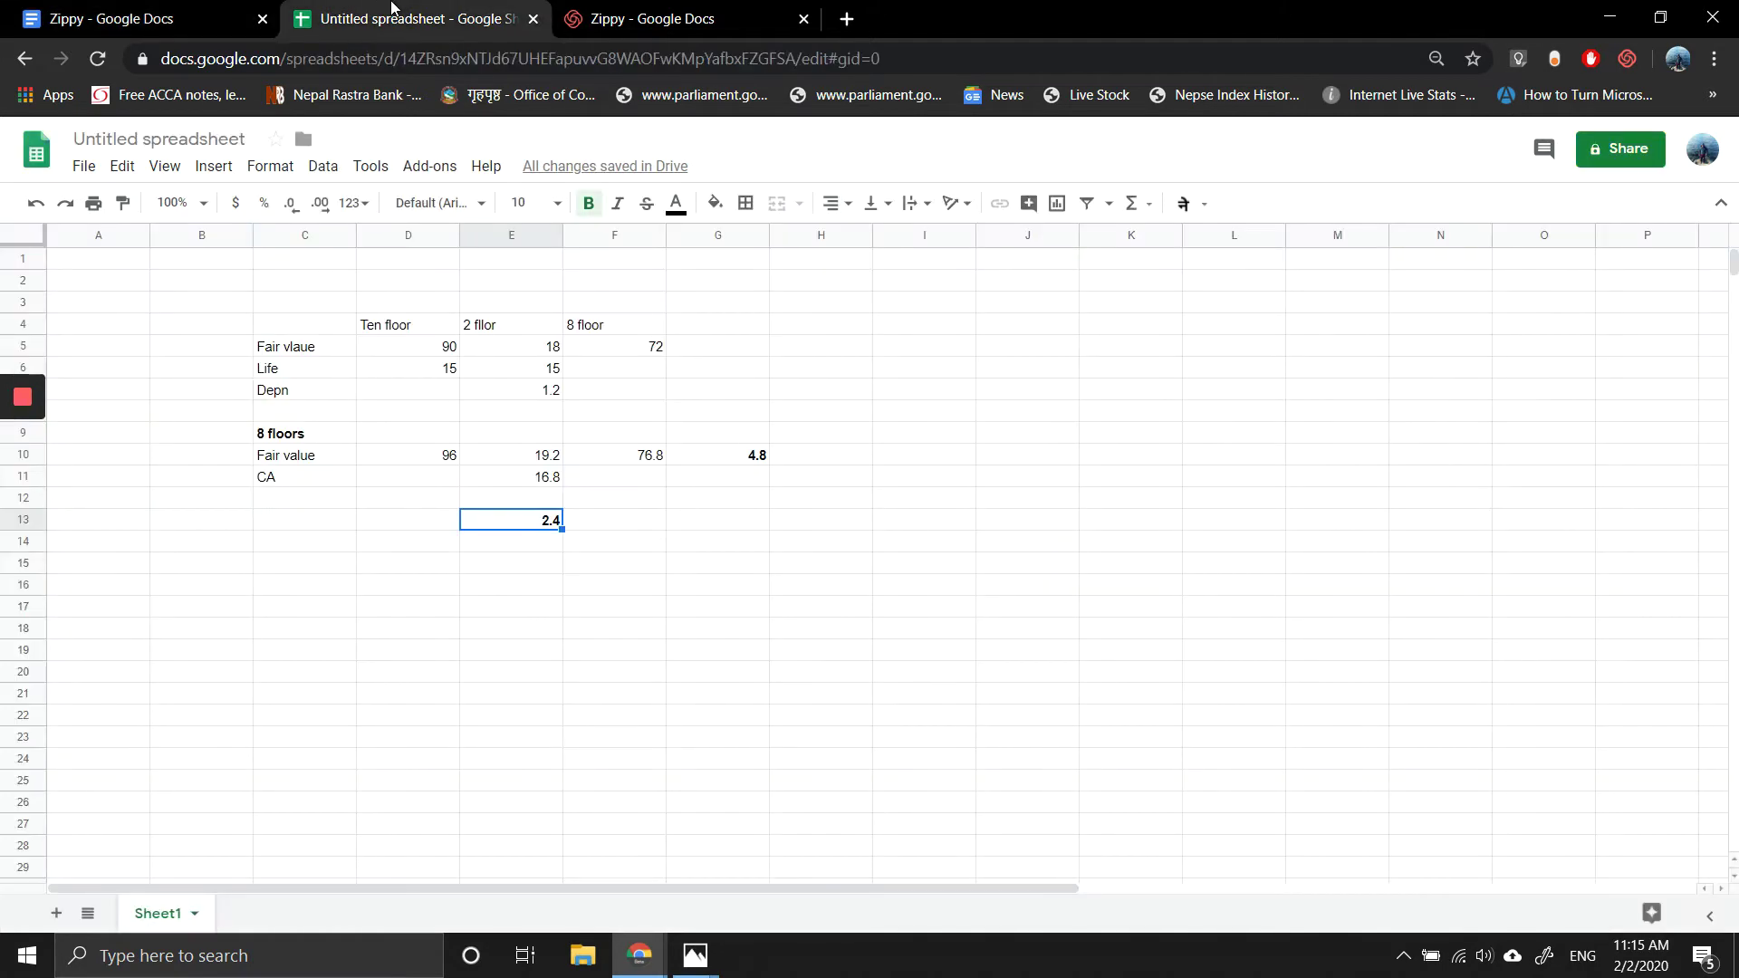
pyautogui.click(138, 11)
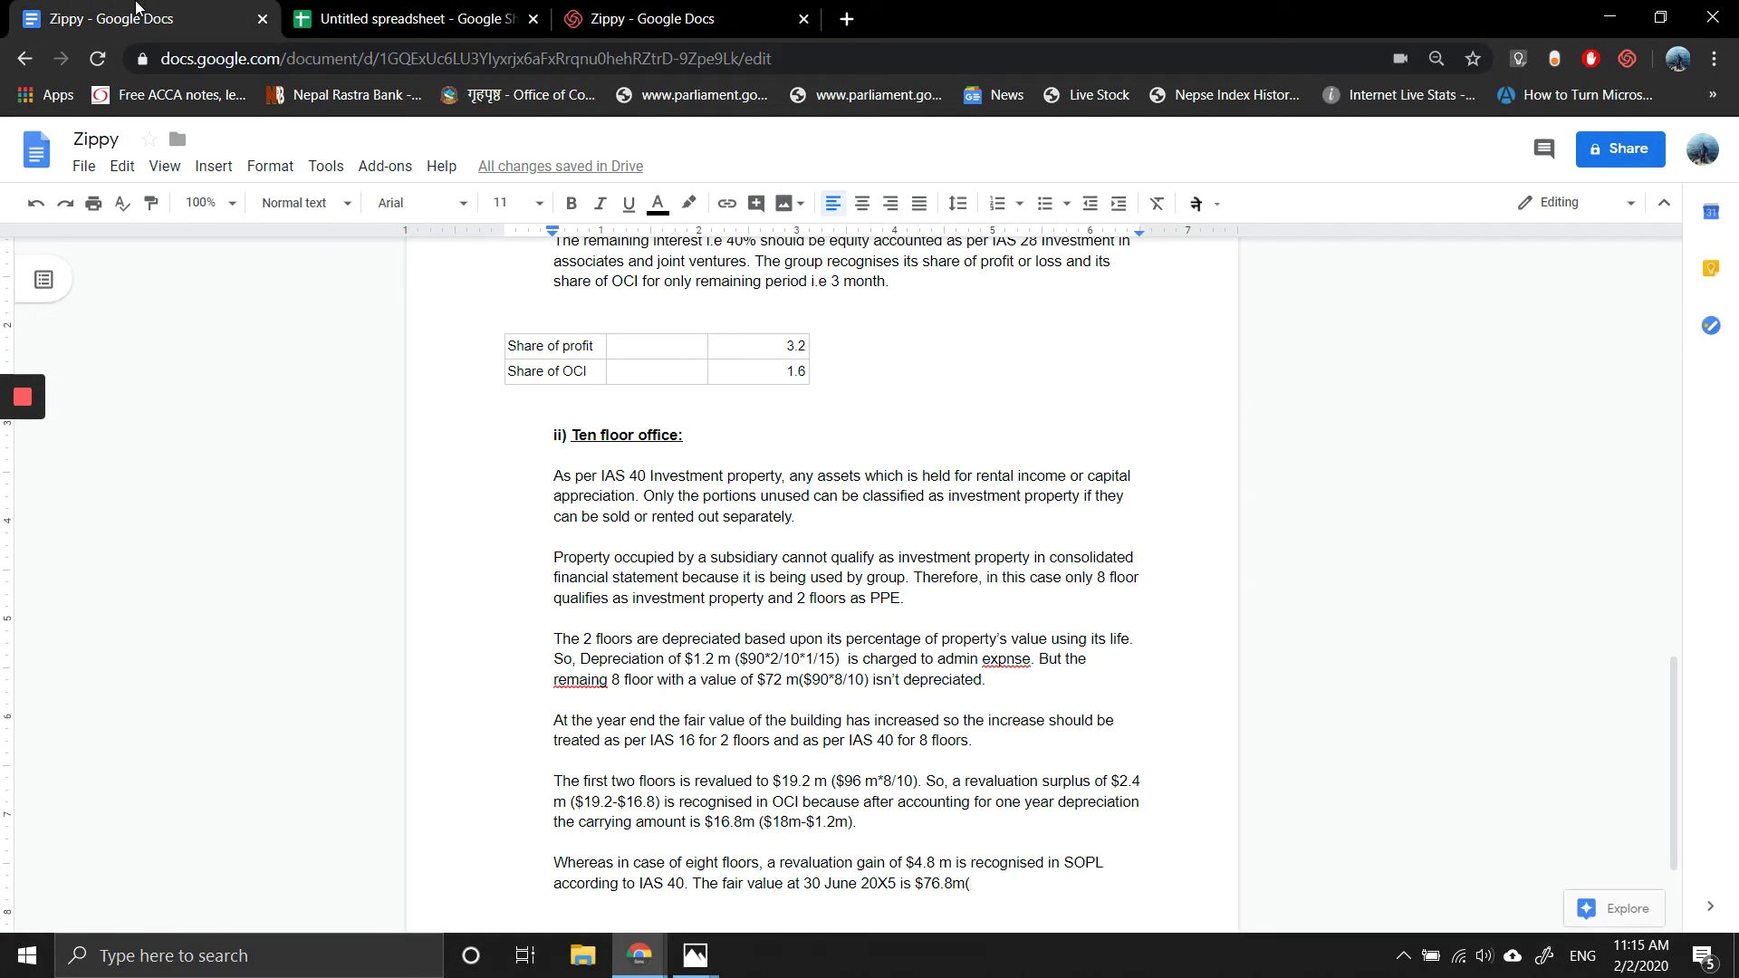
pyautogui.write('$96m')
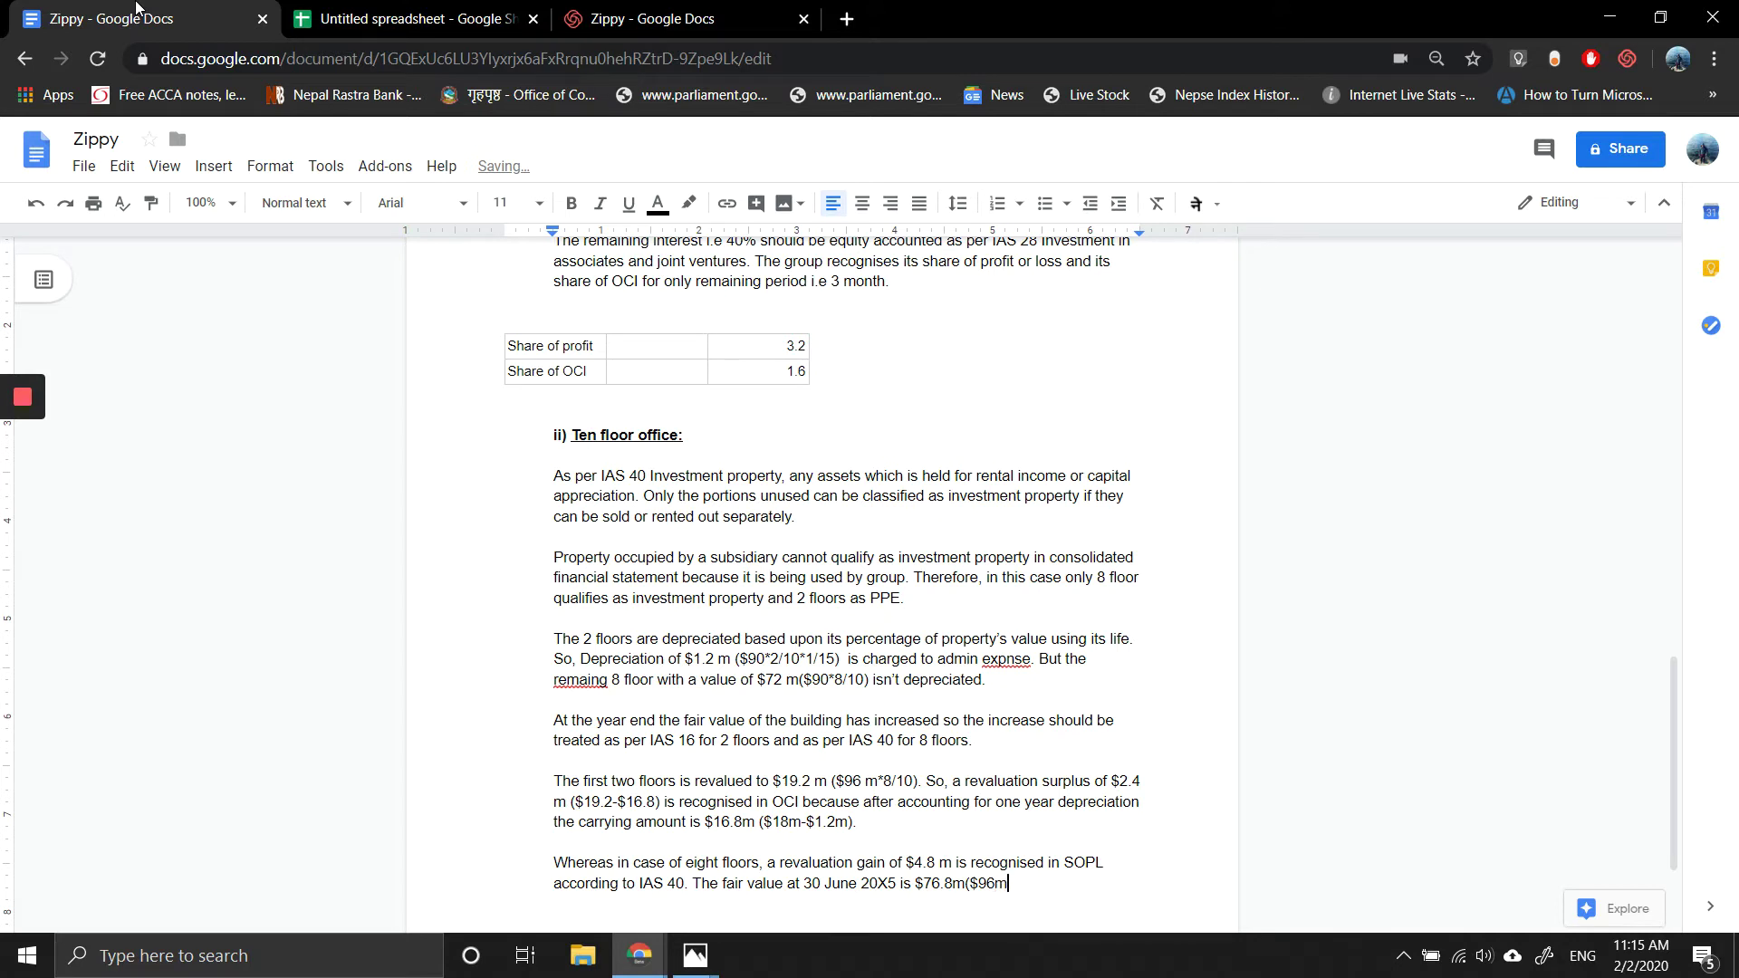
pyautogui.write('*8/10).')
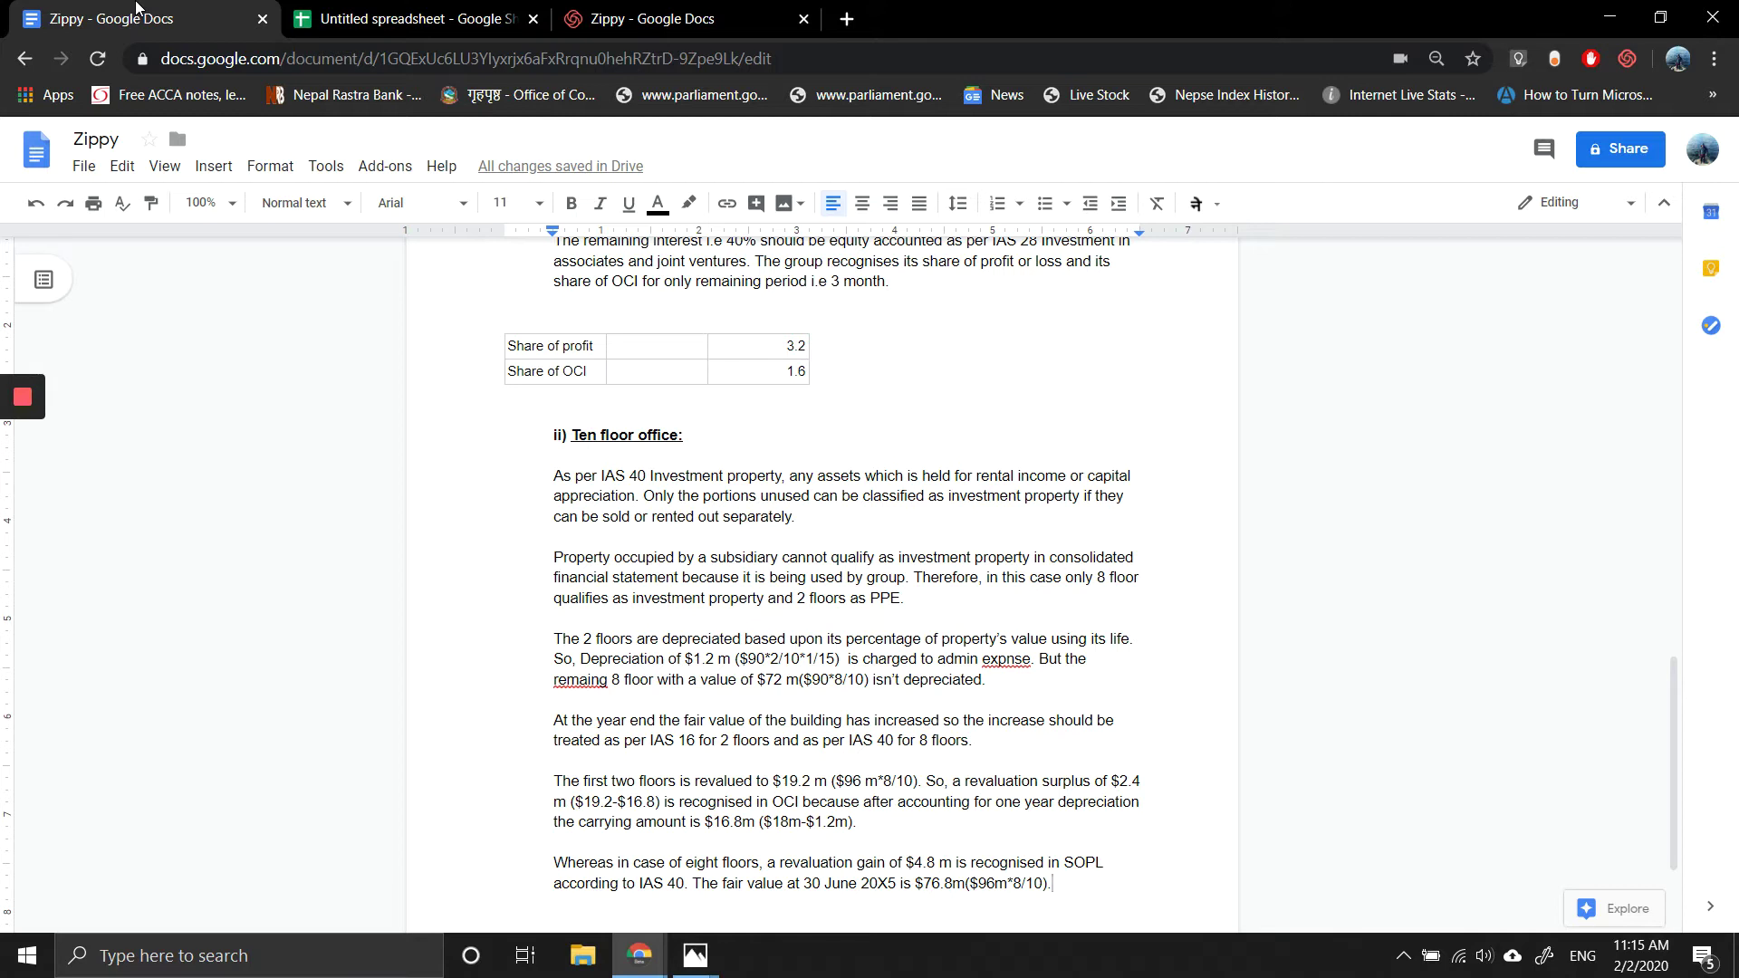
pyautogui.press('Return')
pyautogui.press('Return')
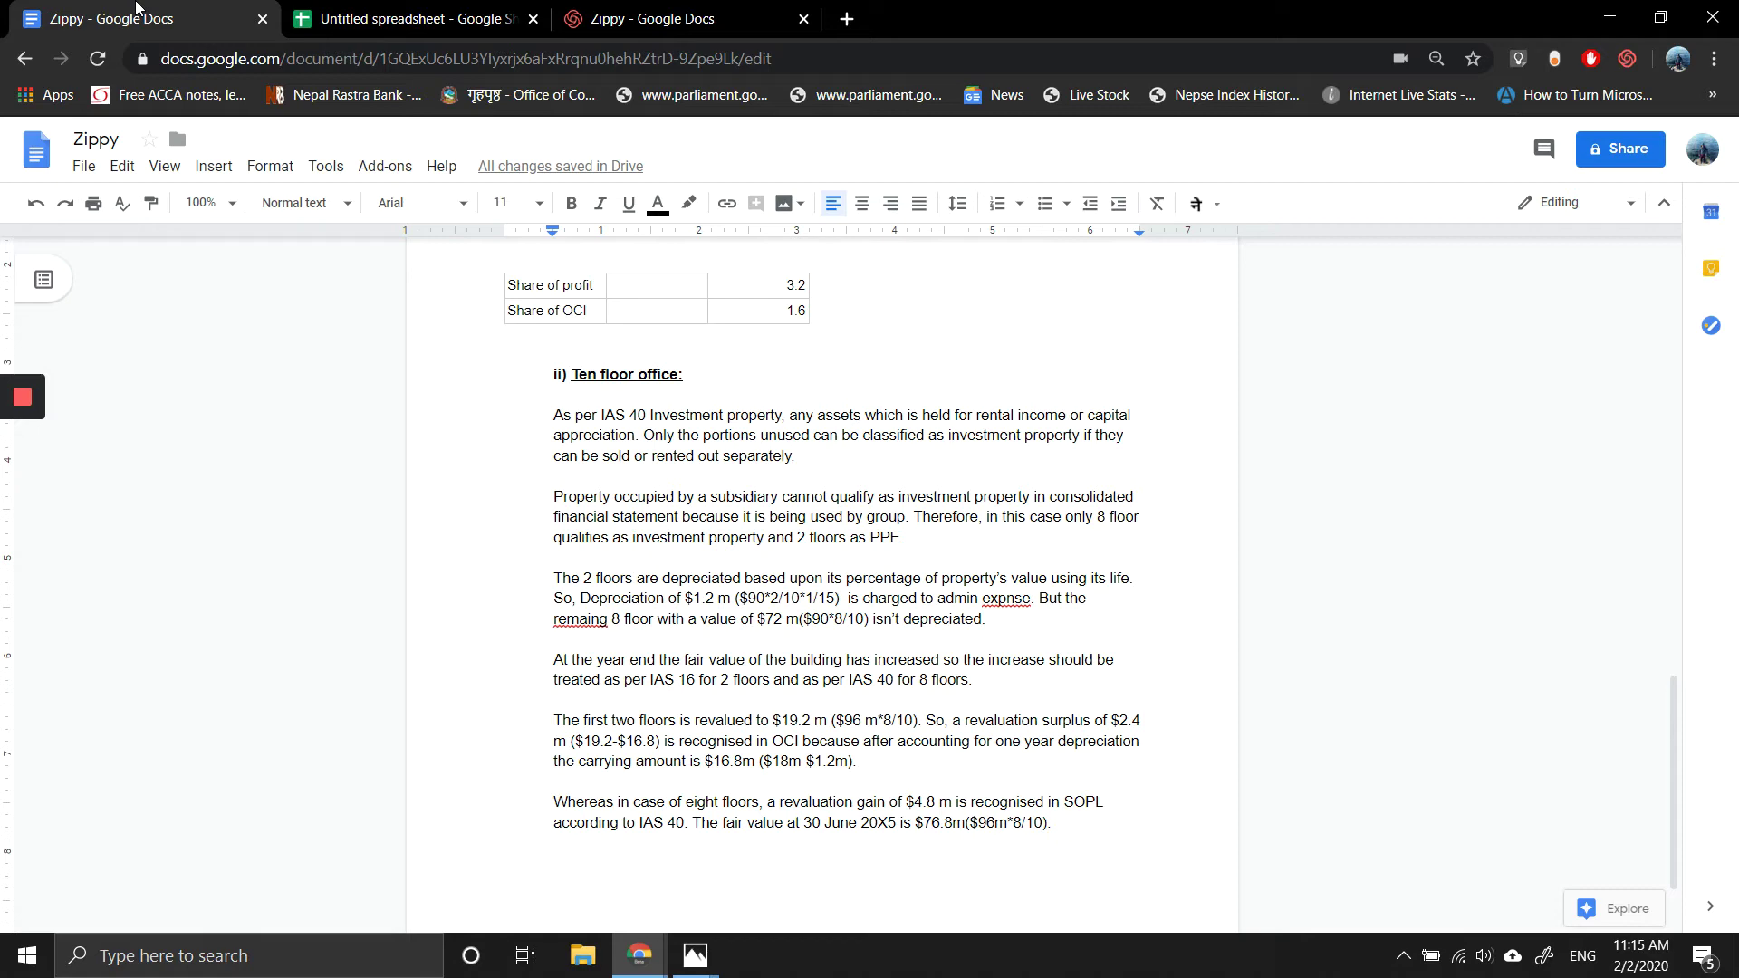
# Step: Read the question photo's paragraph on the explosion-damaged office block in Photos, and return to the empty line below the Zippy document's last paragraph
pyautogui.click(554, 557)
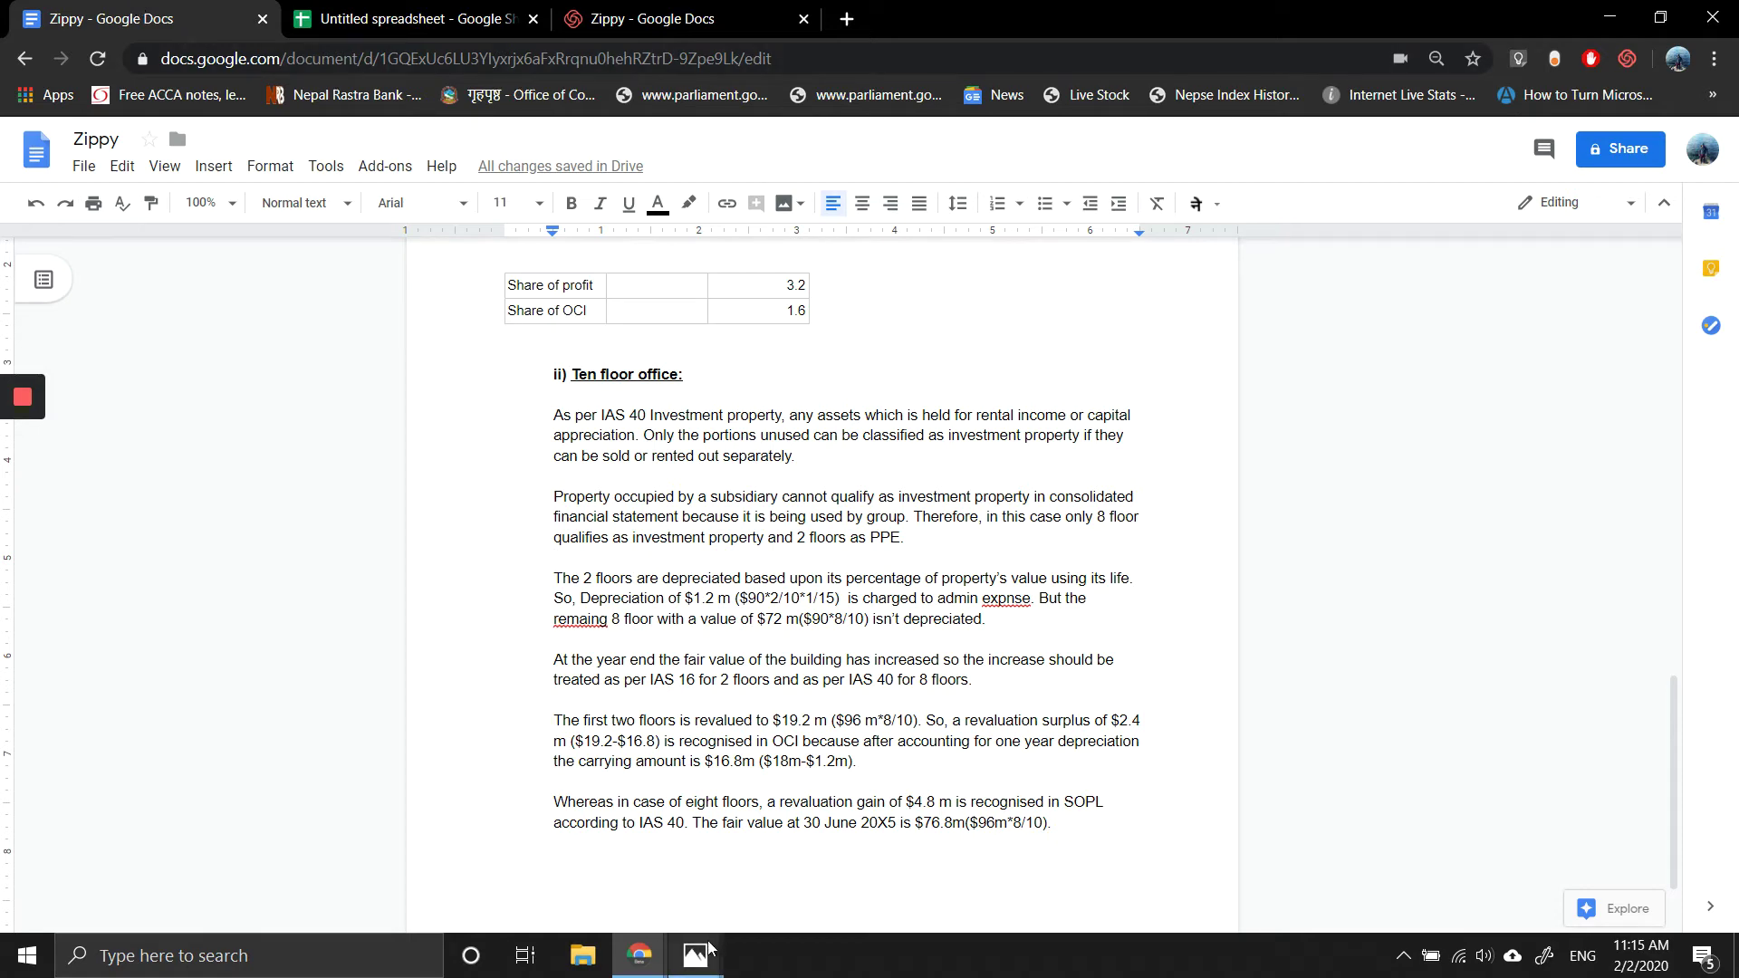
pyautogui.moveTo(709, 951)
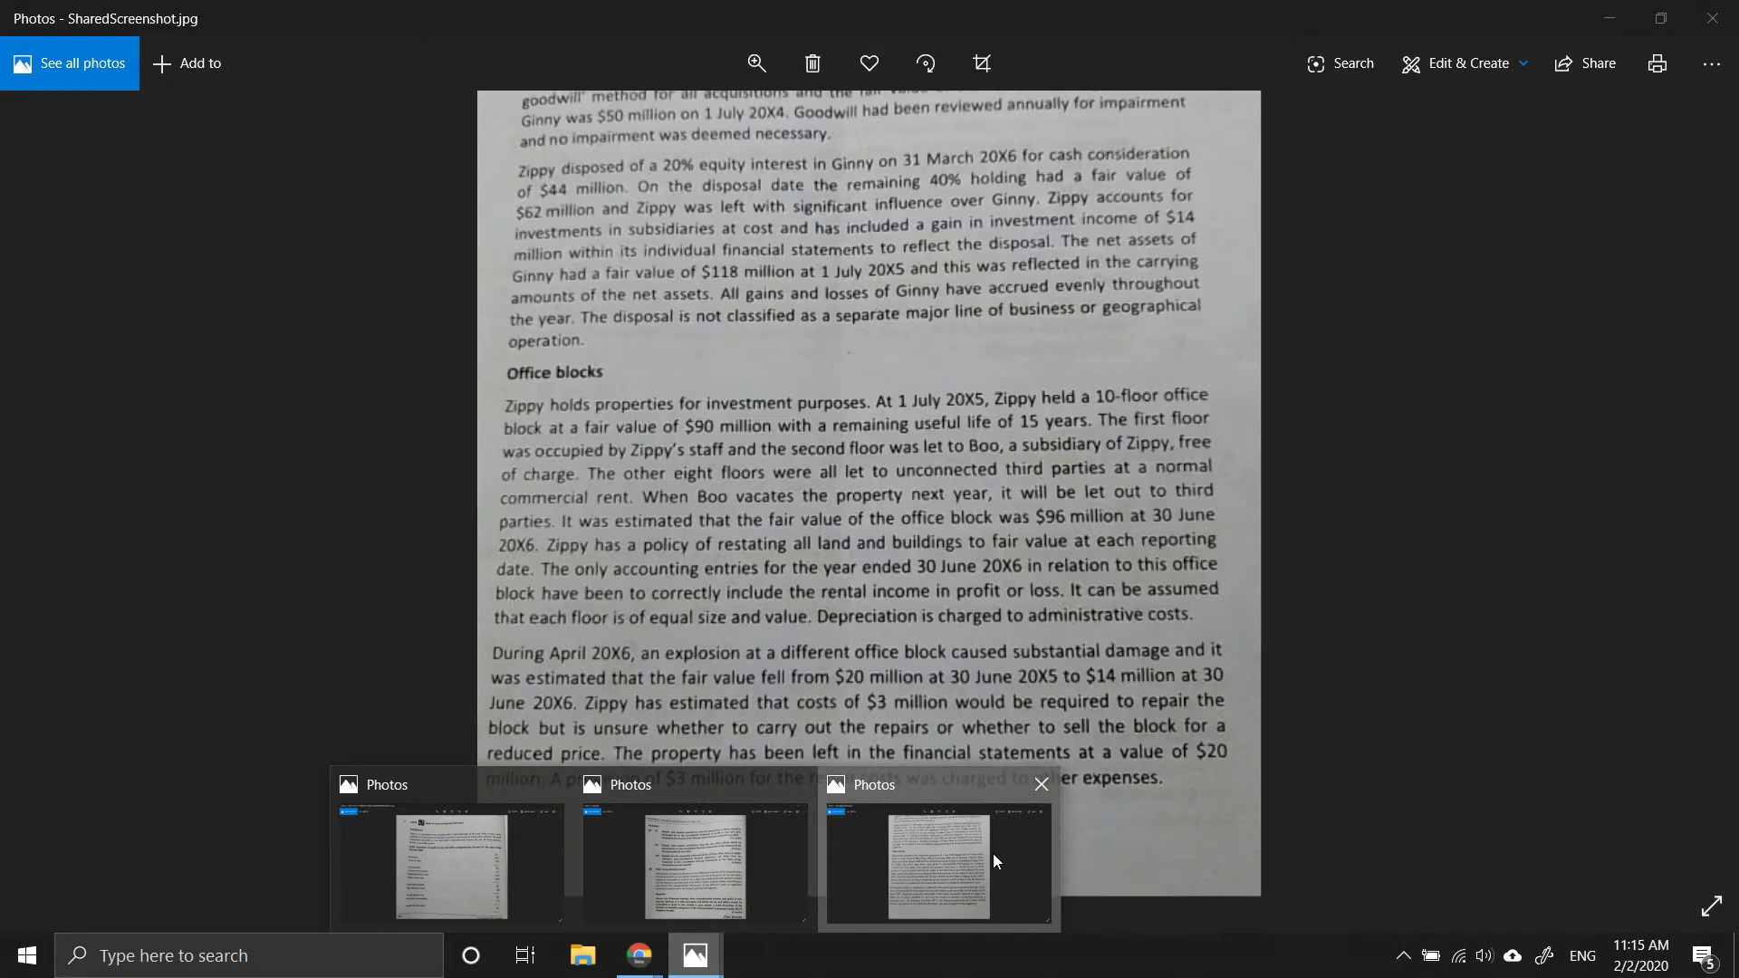
pyautogui.click(992, 853)
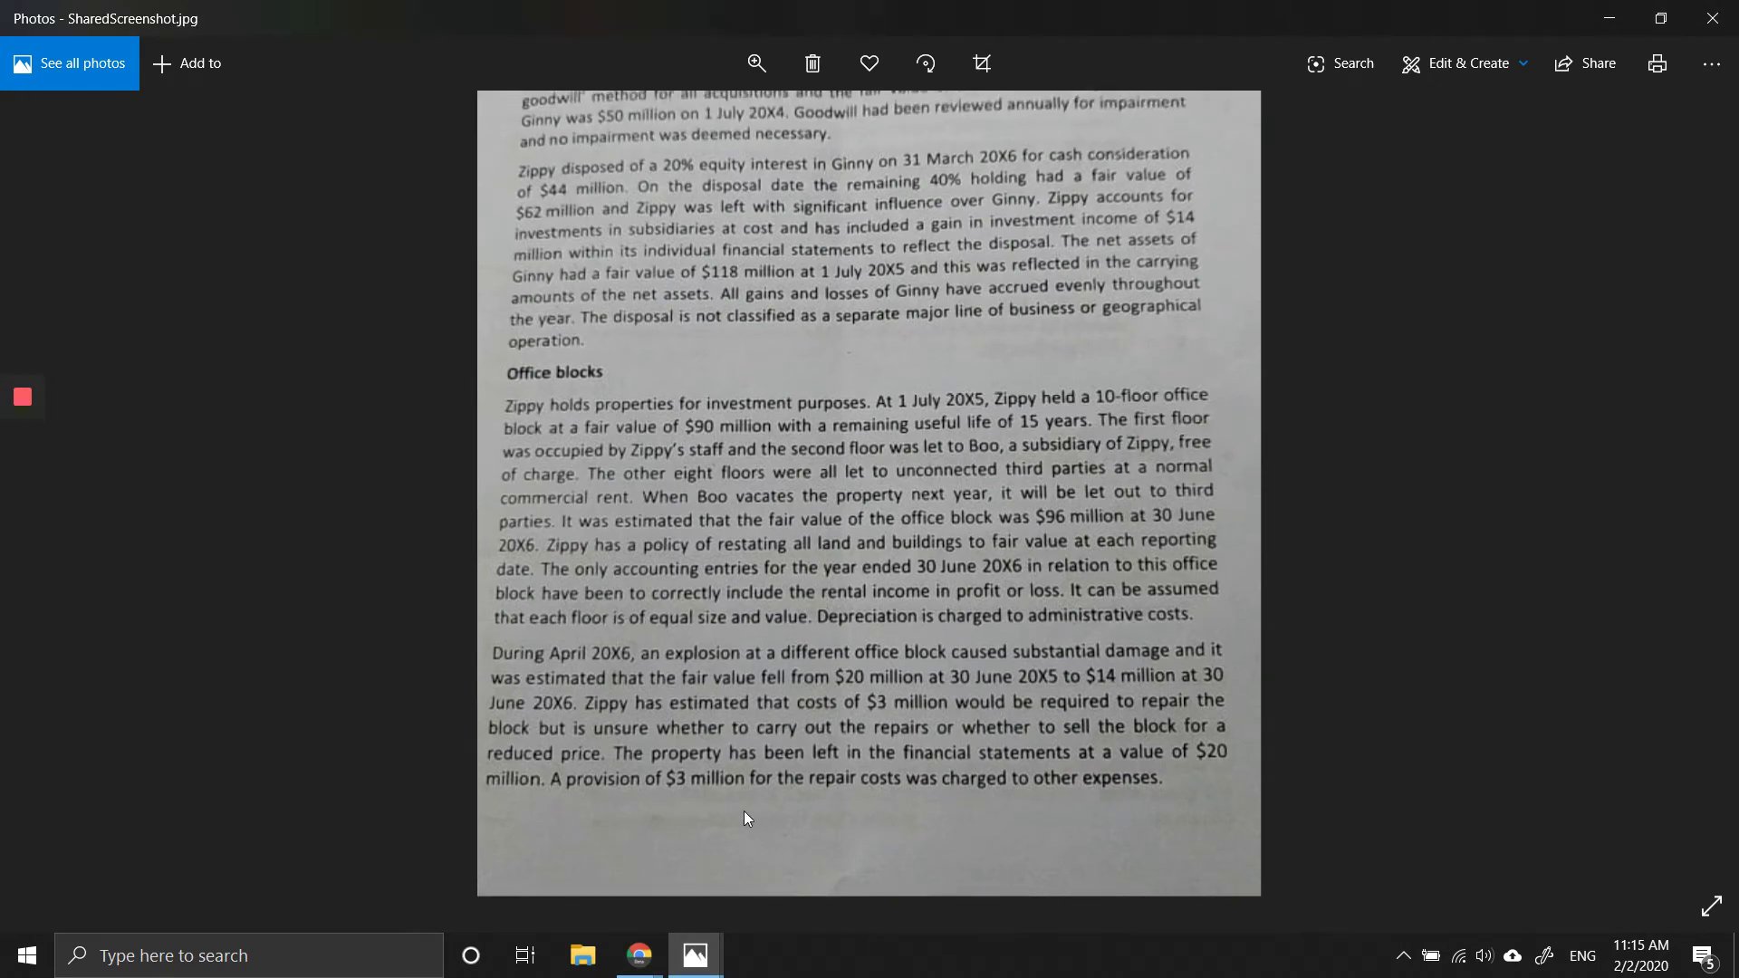
pyautogui.moveTo(640, 955)
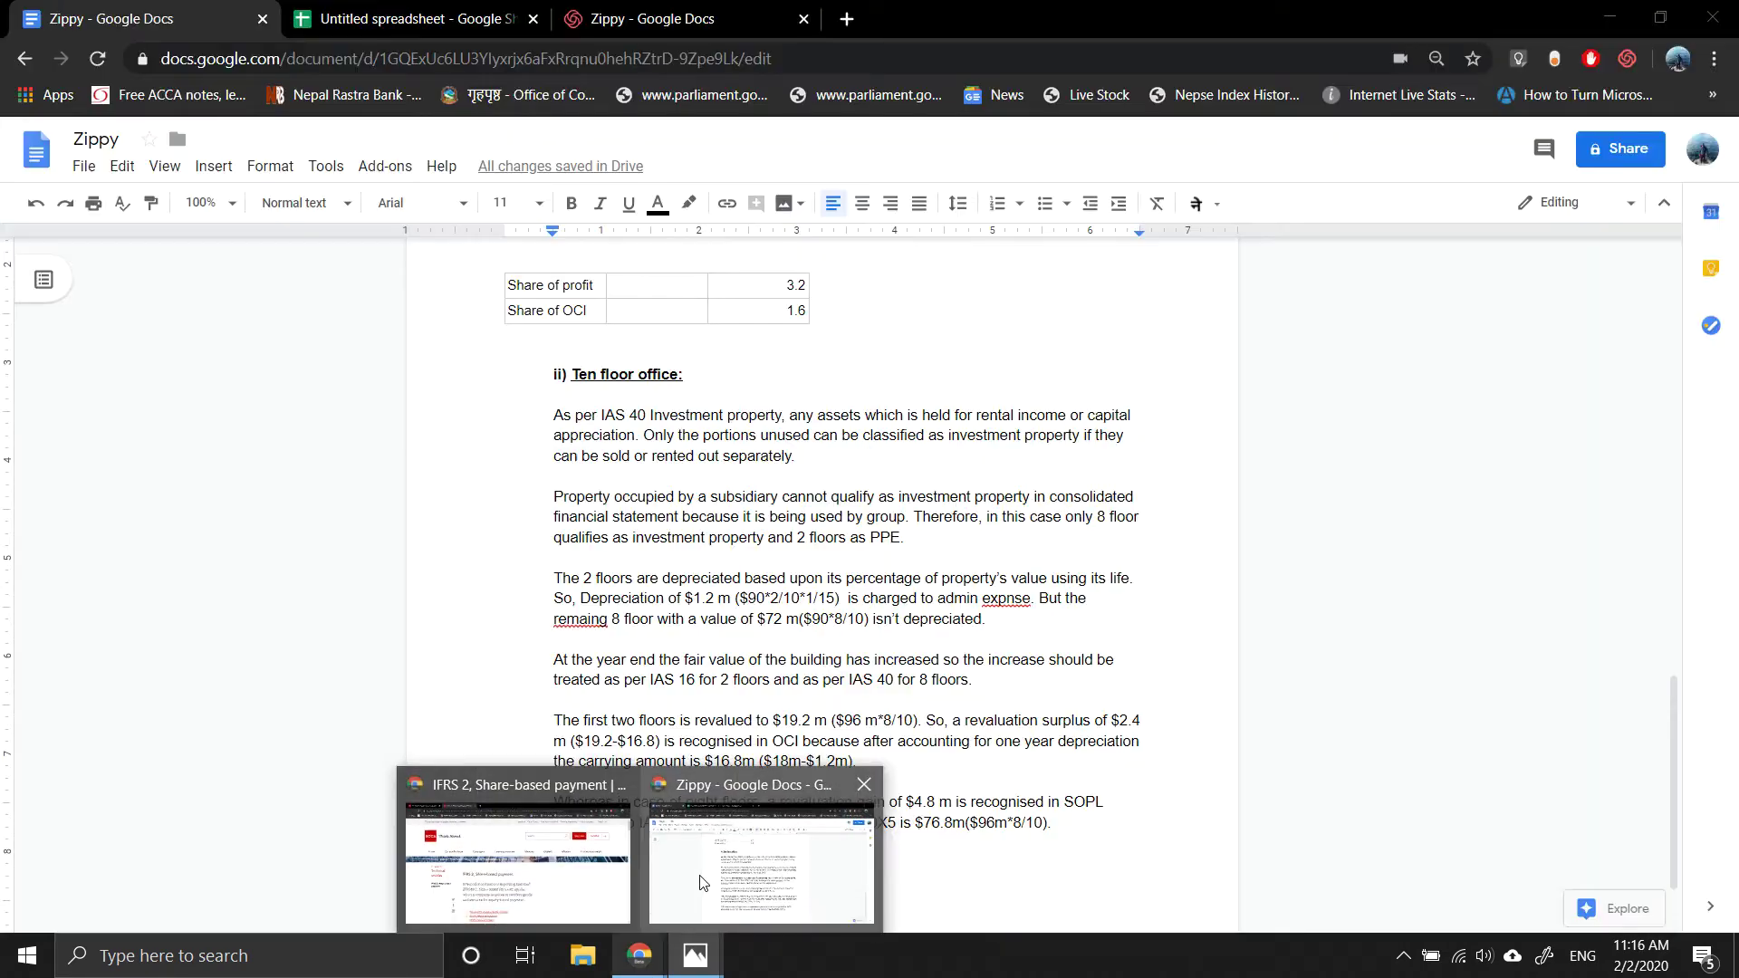
pyautogui.click(702, 883)
pyautogui.click(647, 859)
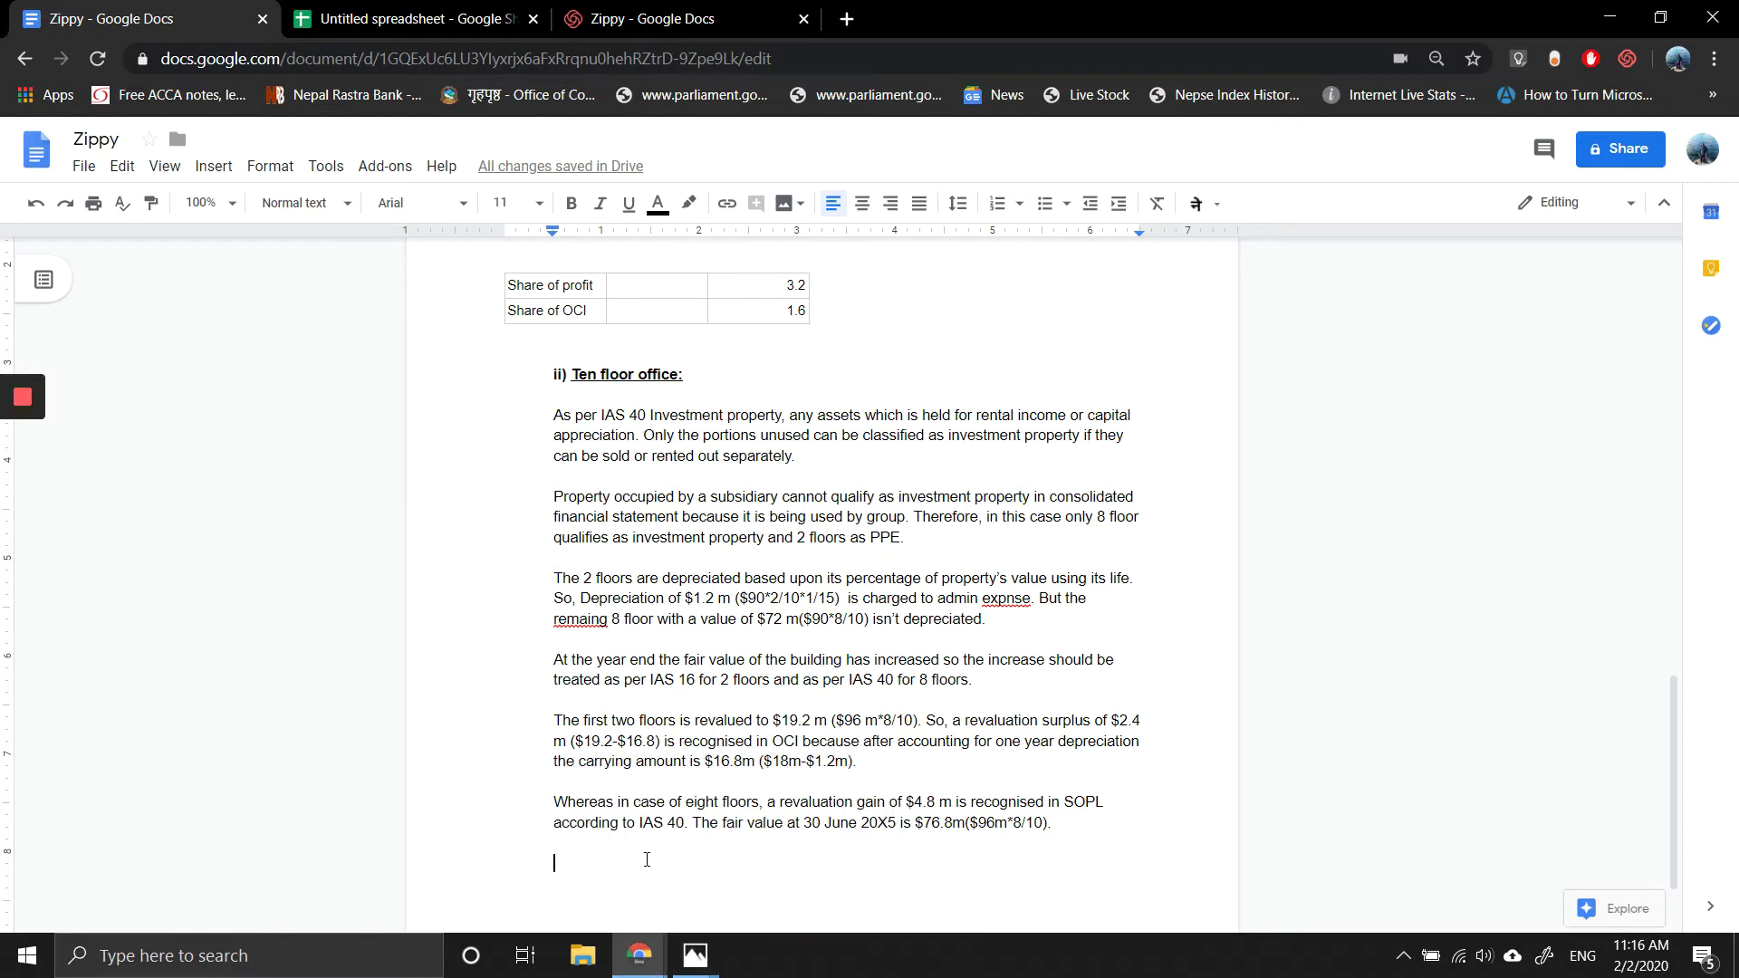
pyautogui.write('Exp')
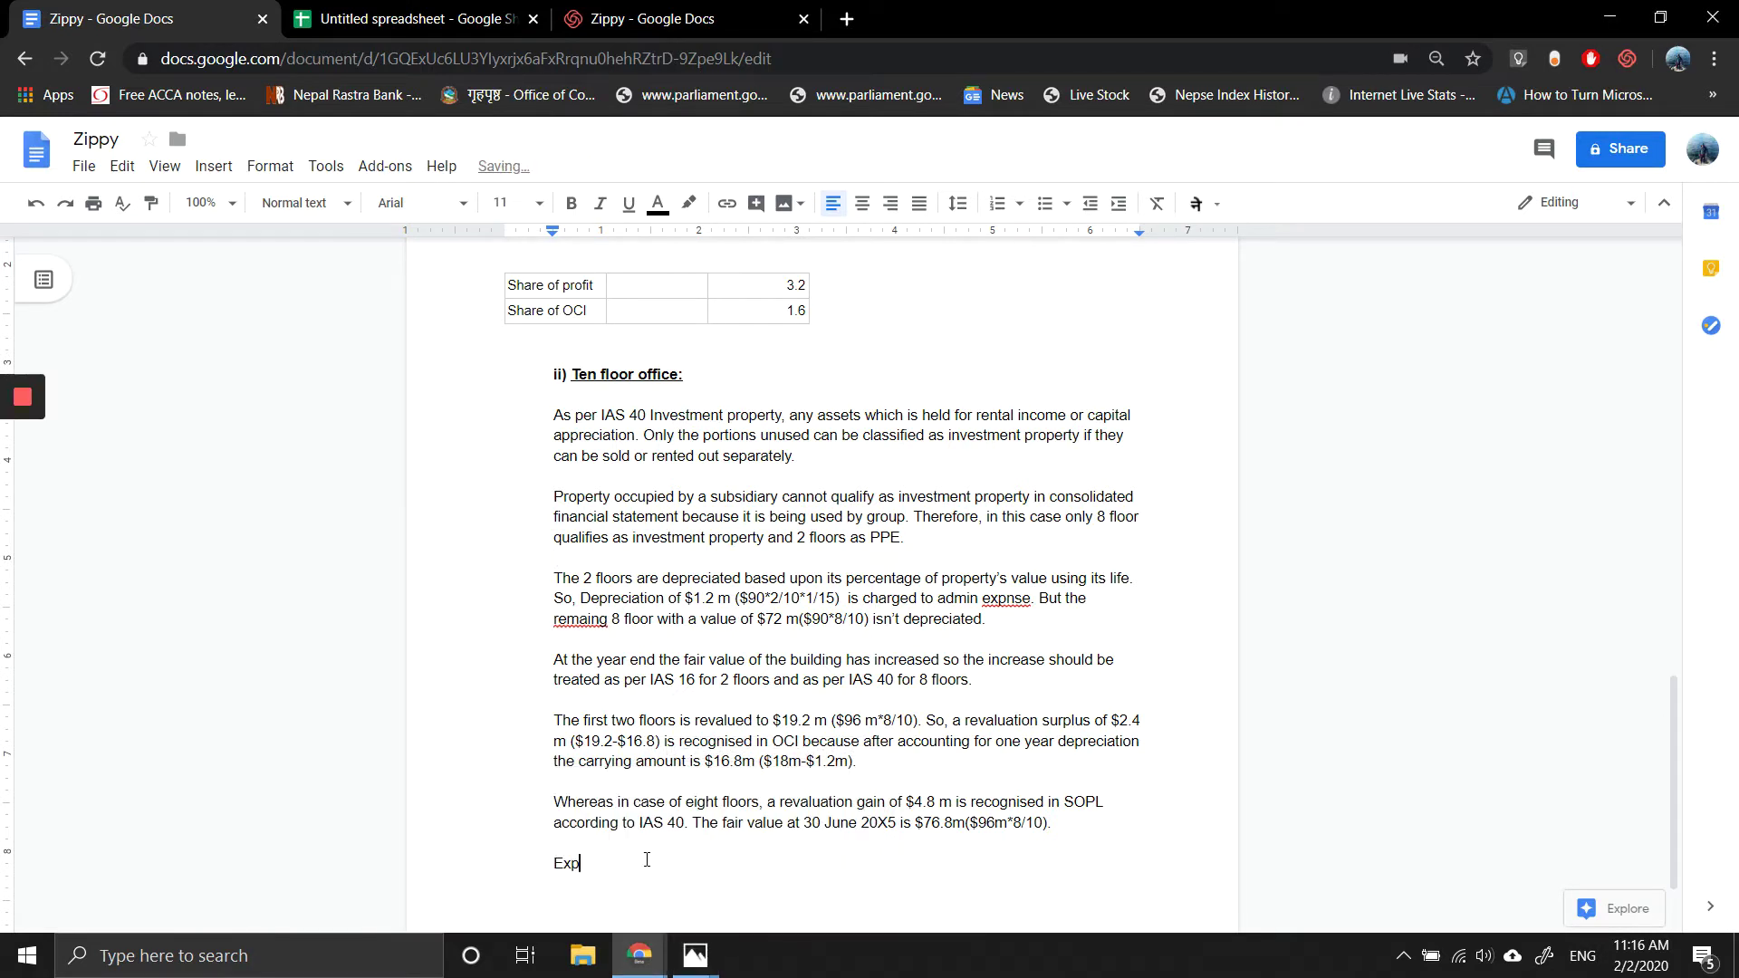
pyautogui.write('los')
pyautogui.press('BackSpace')
pyautogui.press('BackSpace')
pyautogui.press('BackSpace')
pyautogui.press('BackSpace')
pyautogui.press('BackSpace')
pyautogui.press('BackSpace')
# Step: Add the bold, underlined heading "Damaged building:" and start a new line below it in plain formatting
pyautogui.write('Damaged building:')
pyautogui.hotkey('ctrl', 'shift', 'Left')
pyautogui.hotkey('ctrl', 'shift', 'Left')
pyautogui.hotkey('ctrl', 'shift', 'Left')
pyautogui.hotkey('ctrl', 'b')
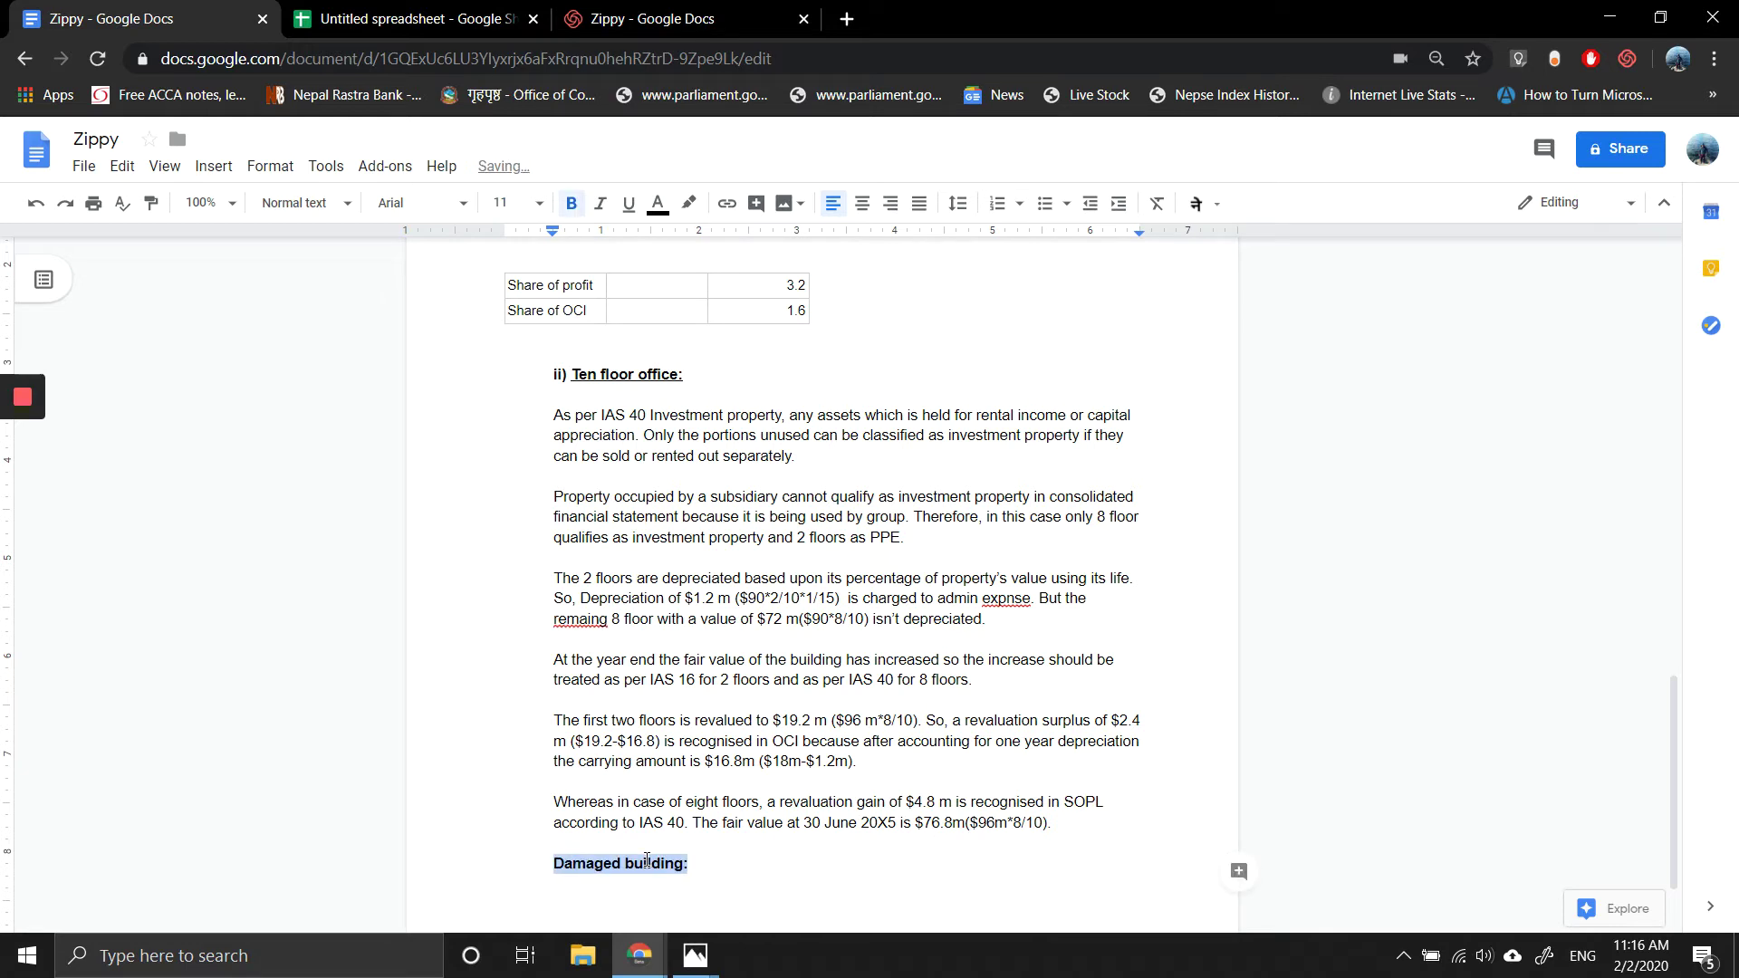
pyautogui.hotkey('ctrl', 'u')
pyautogui.press('End')
pyautogui.press('Return')
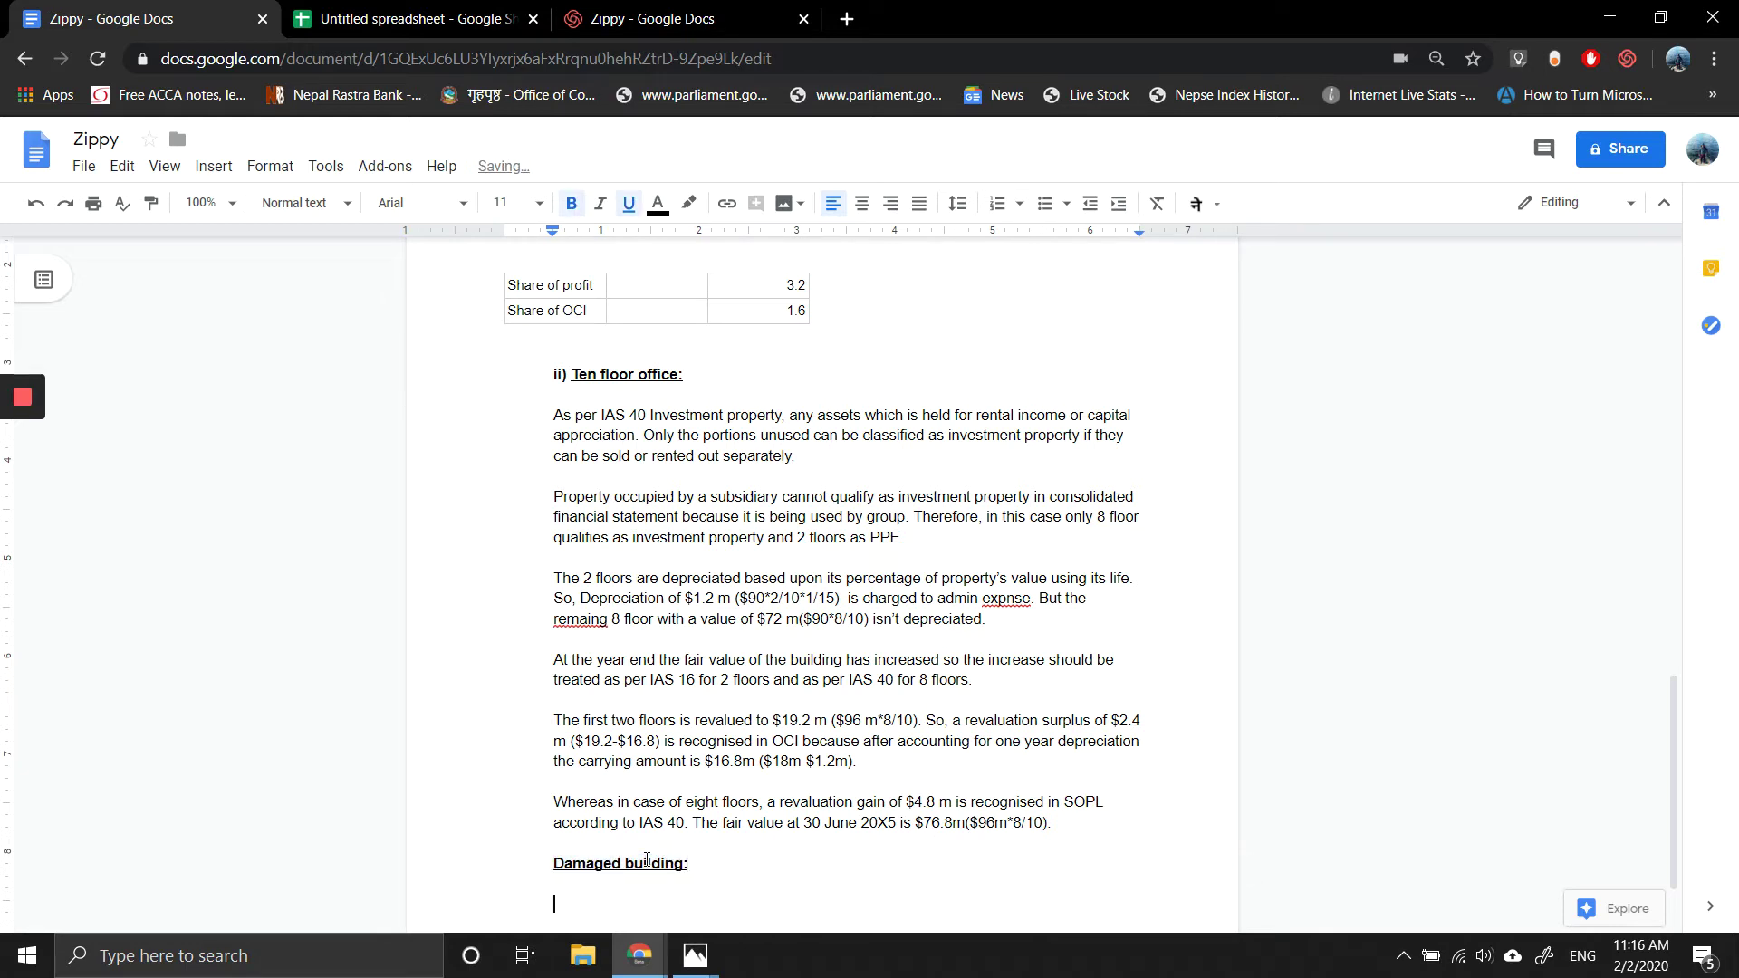
pyautogui.hotkey('ctrl', 'b')
pyautogui.hotkey('ctrl', 'u')
# Step: Check the year-end date in the question photo in Photos, and change the eight floors' fair value date in the document to 30 June 20X6
pyautogui.moveTo(708, 970)
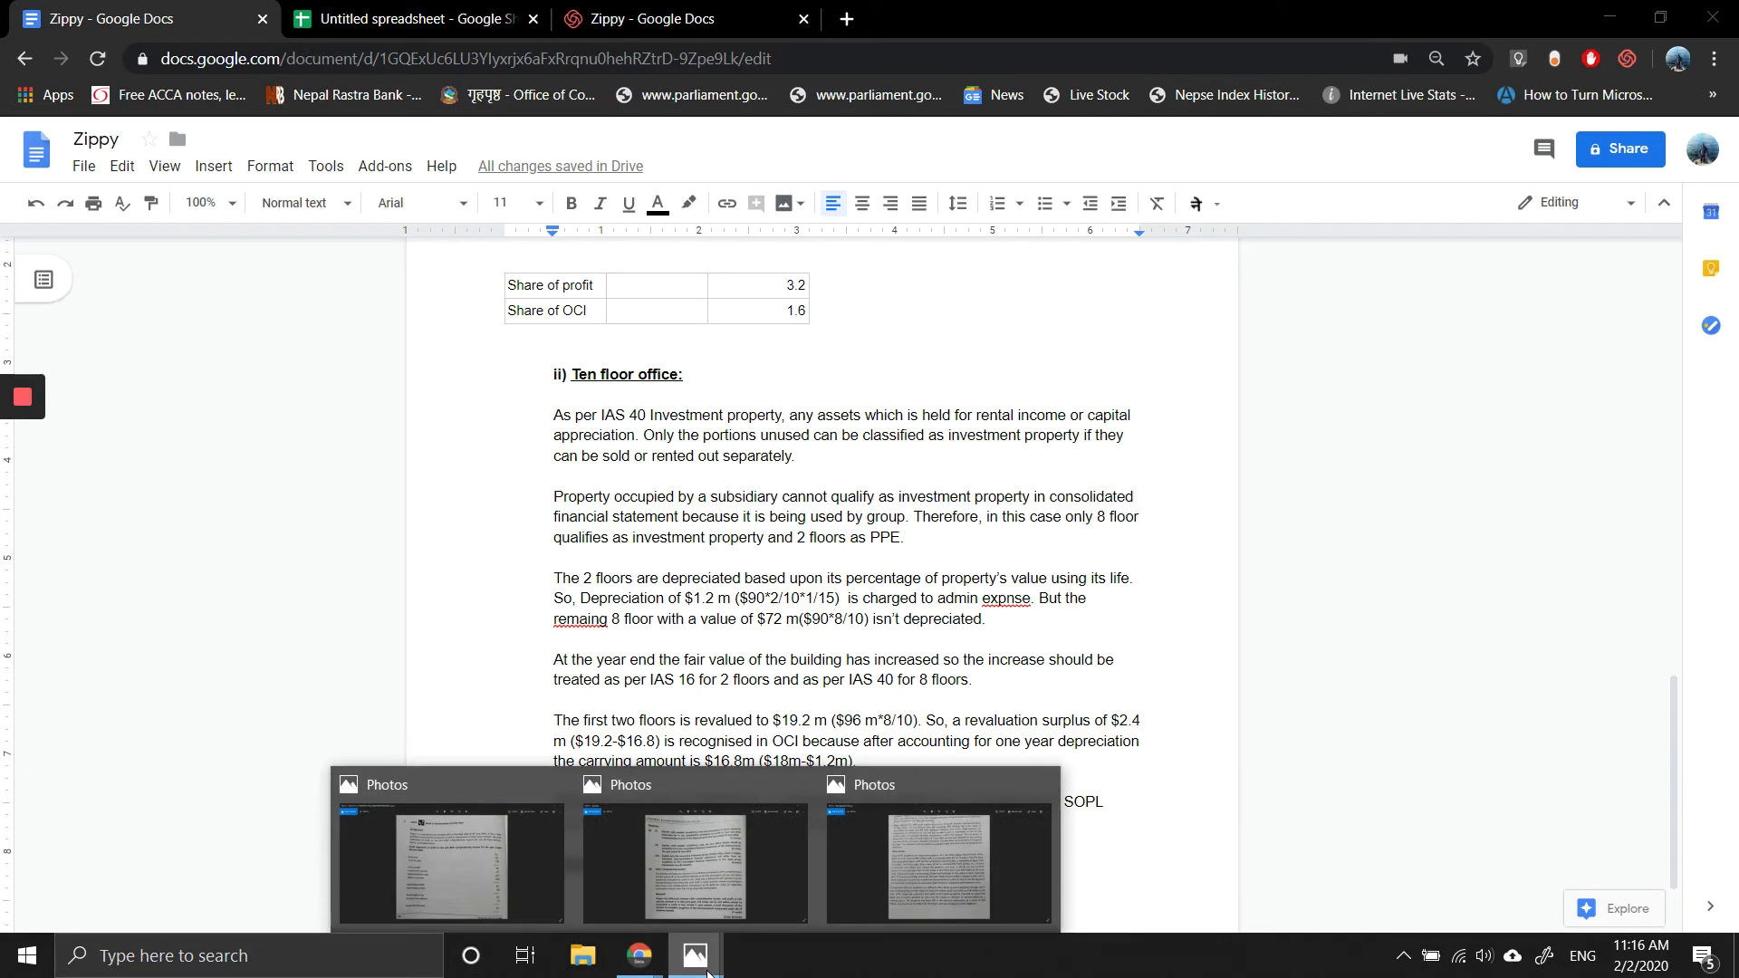
pyautogui.click(994, 873)
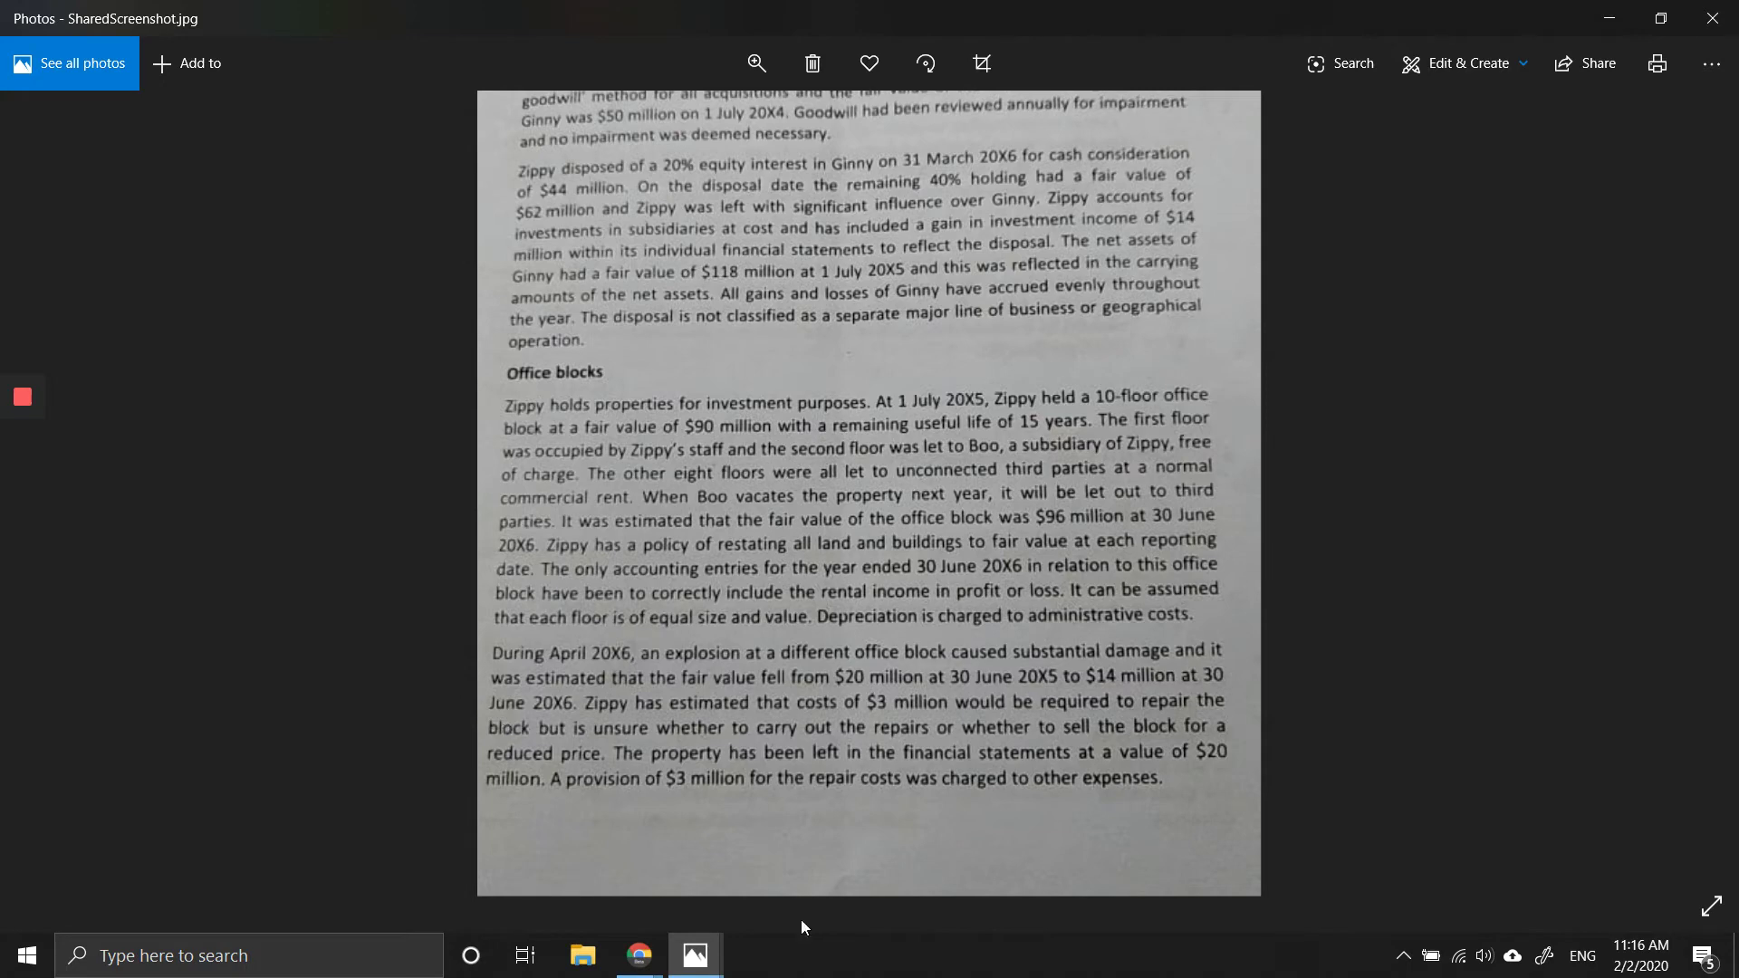
pyautogui.moveTo(693, 953)
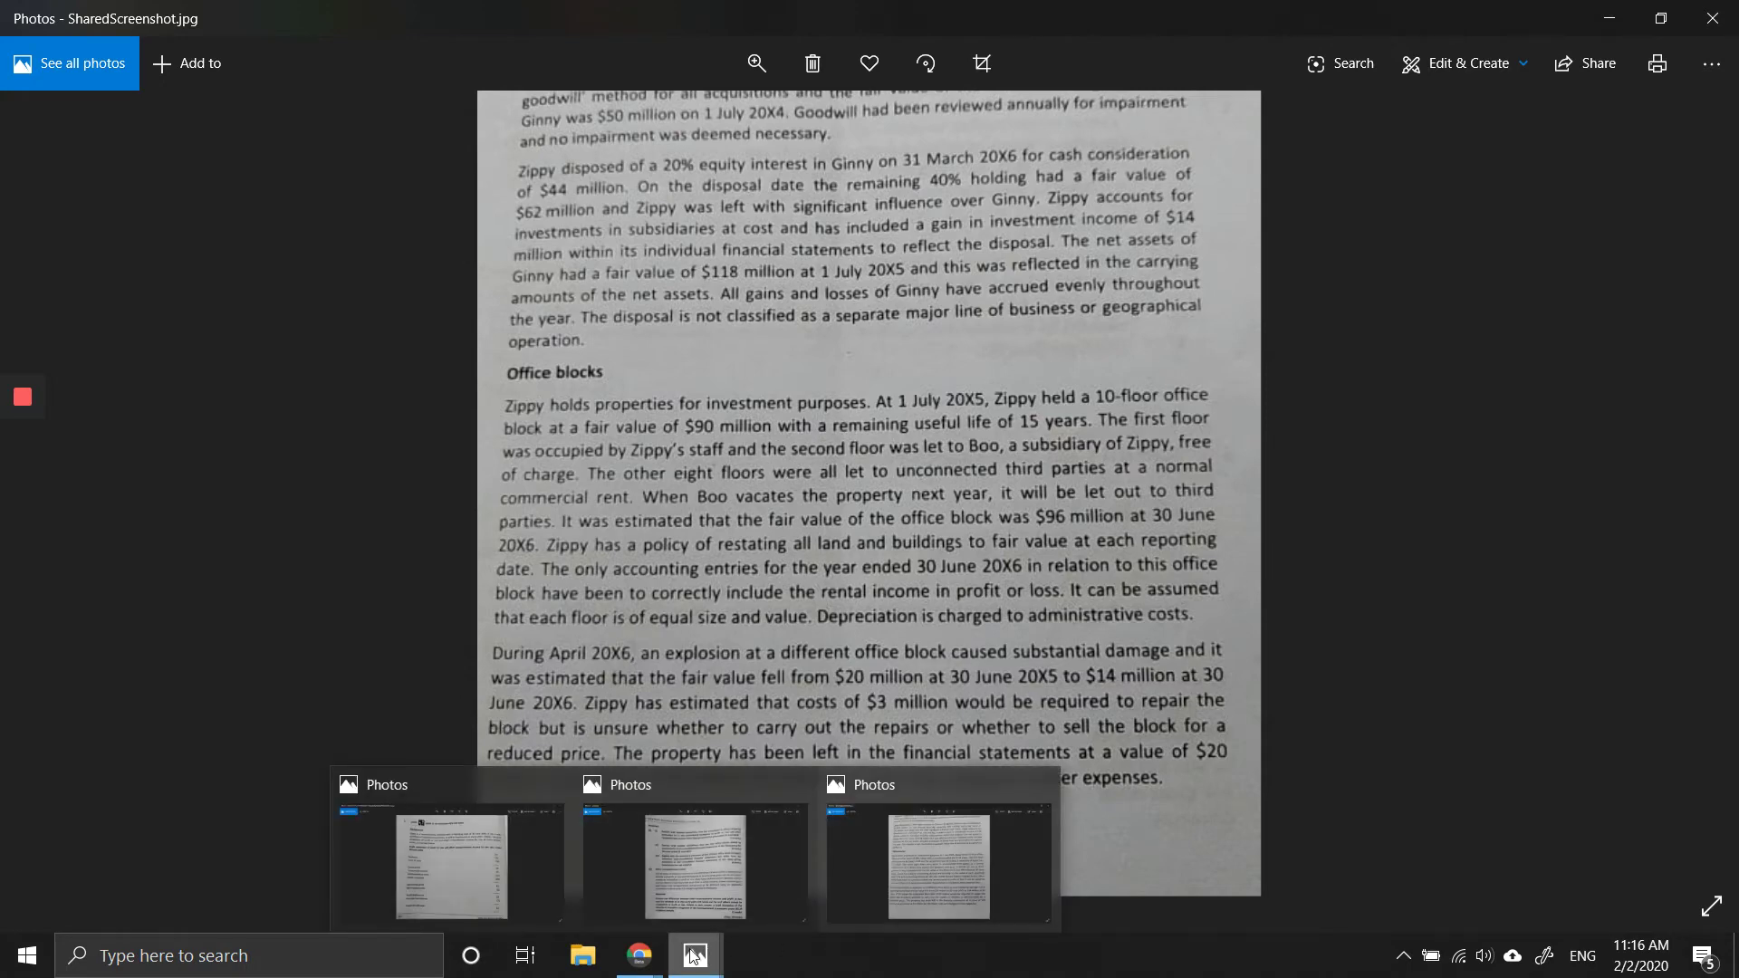
pyautogui.moveTo(514, 860)
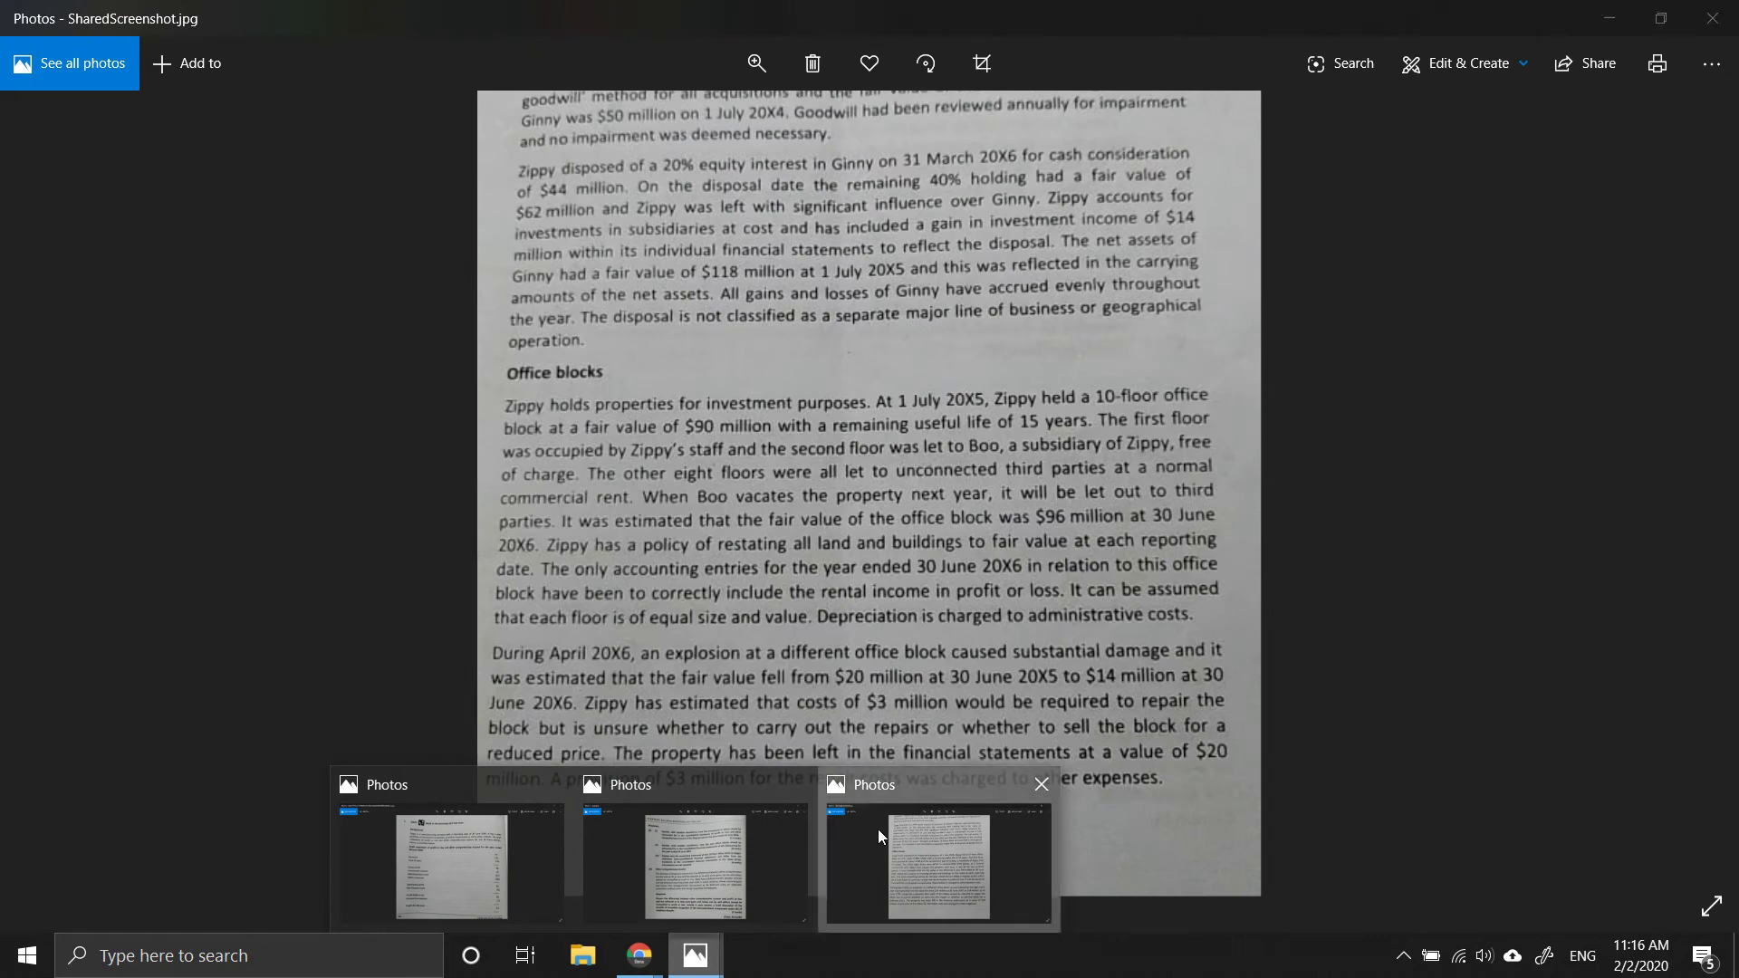
pyautogui.click(877, 829)
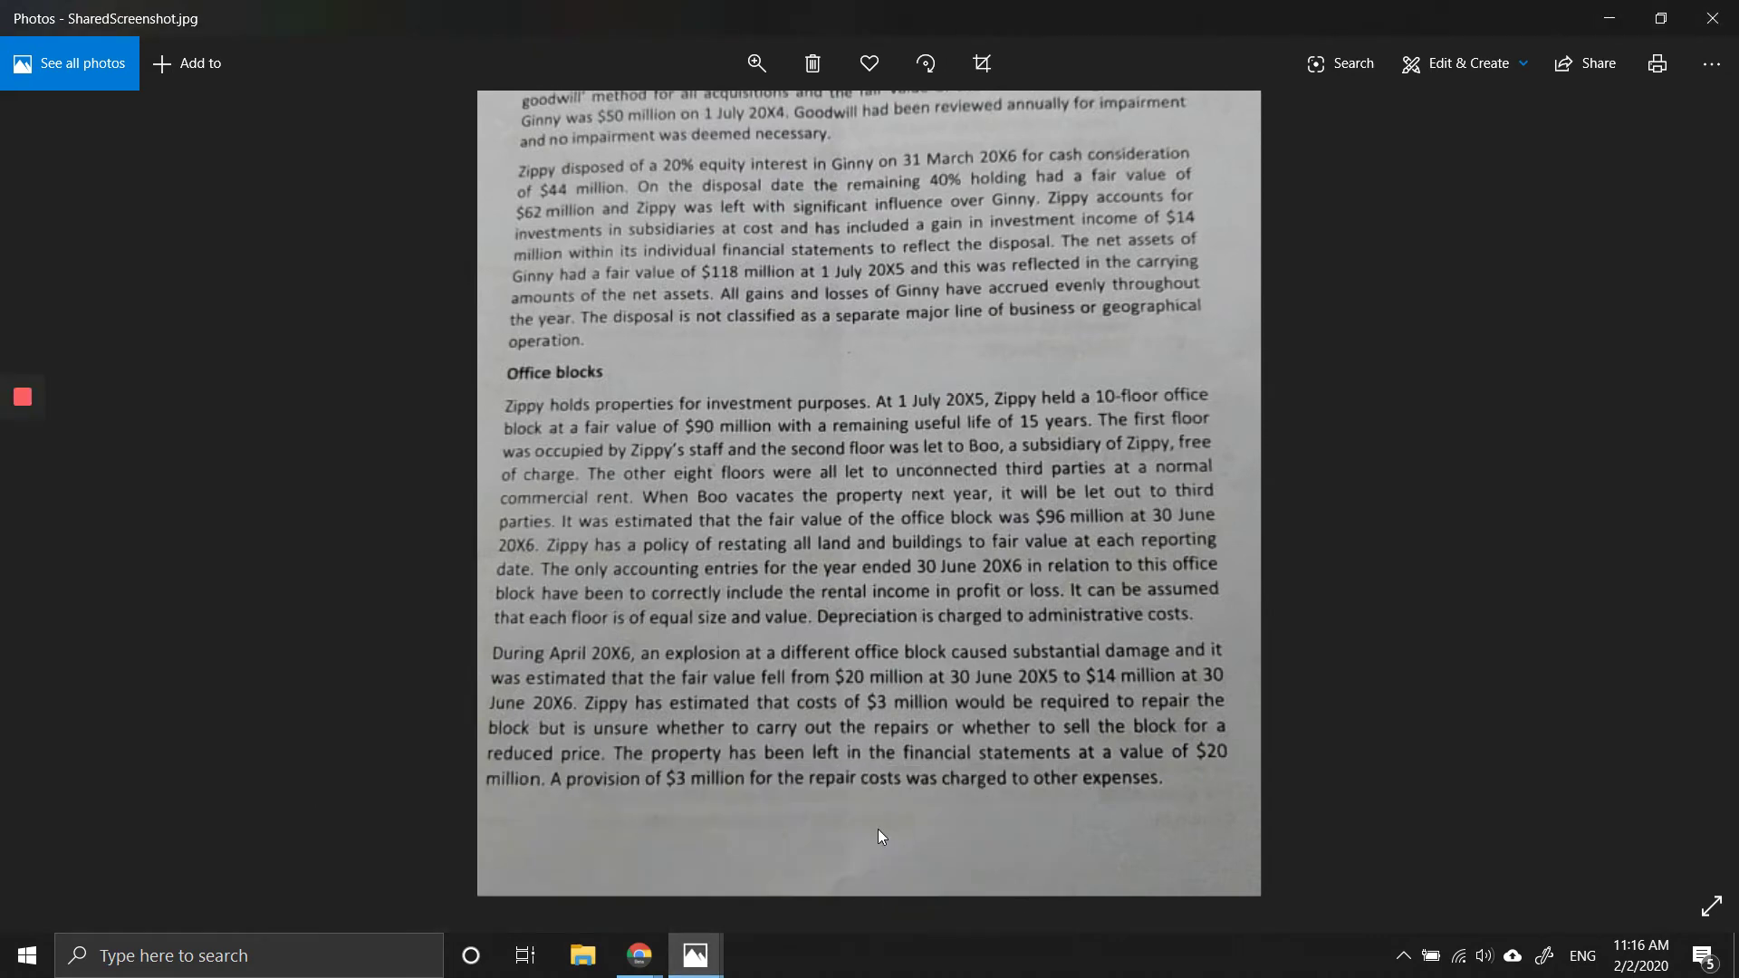
pyautogui.moveTo(649, 967)
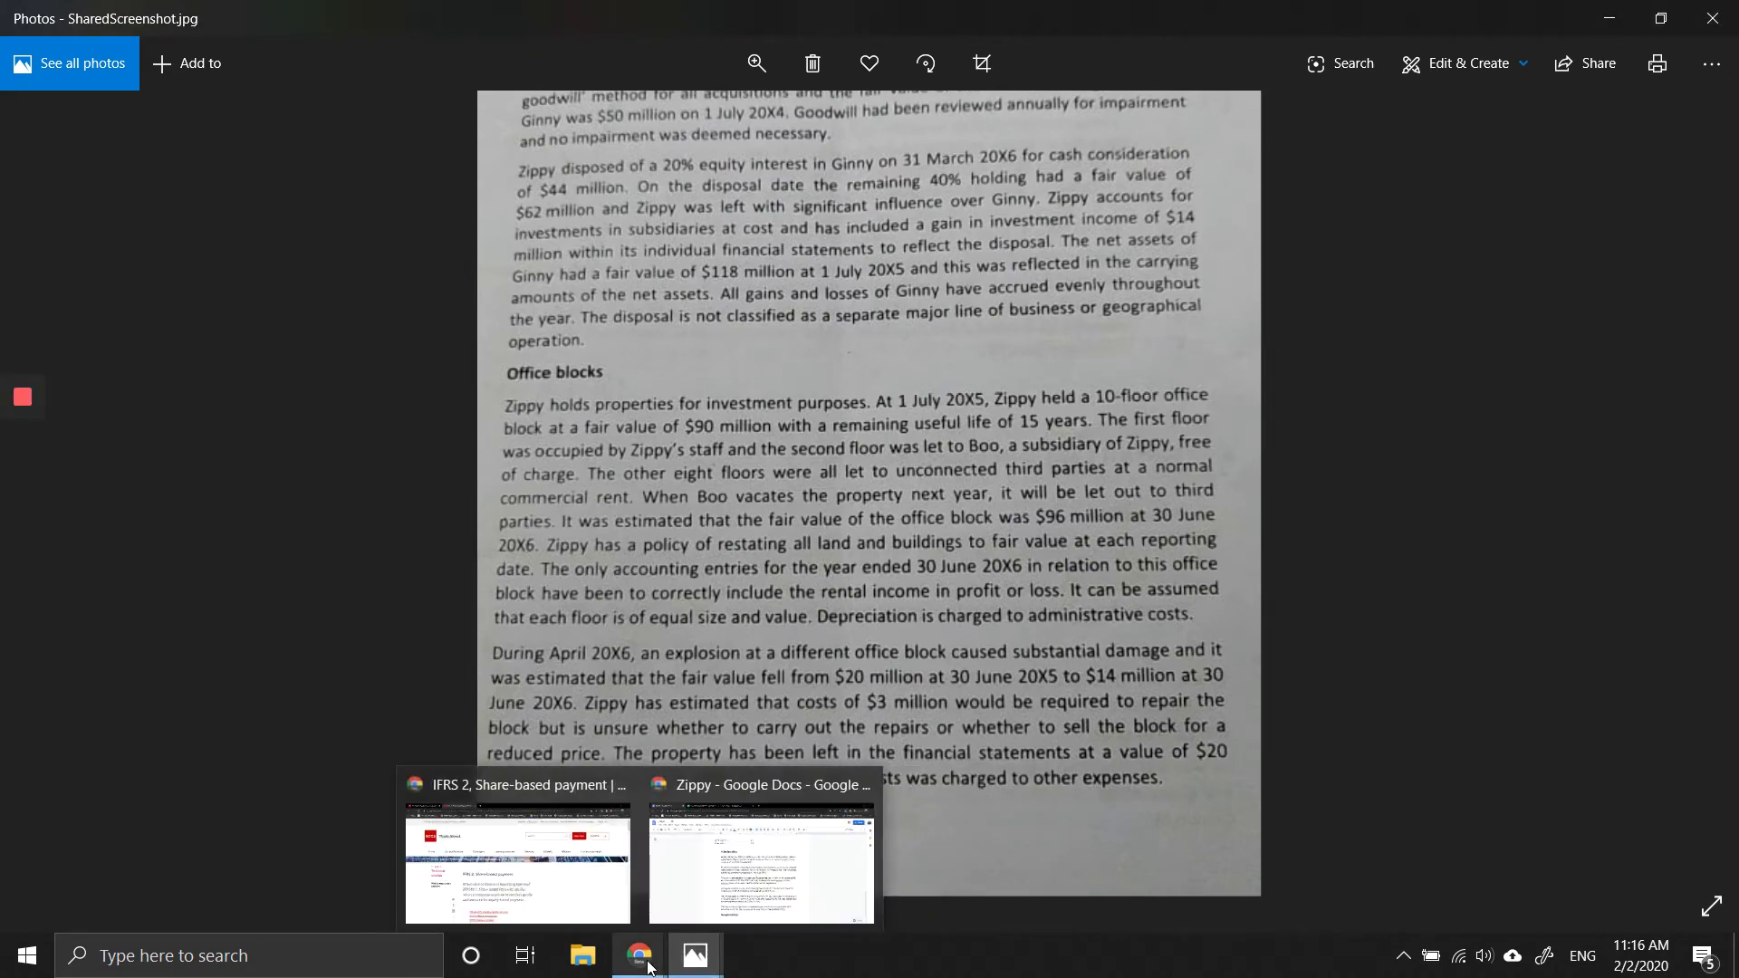
pyautogui.click(725, 874)
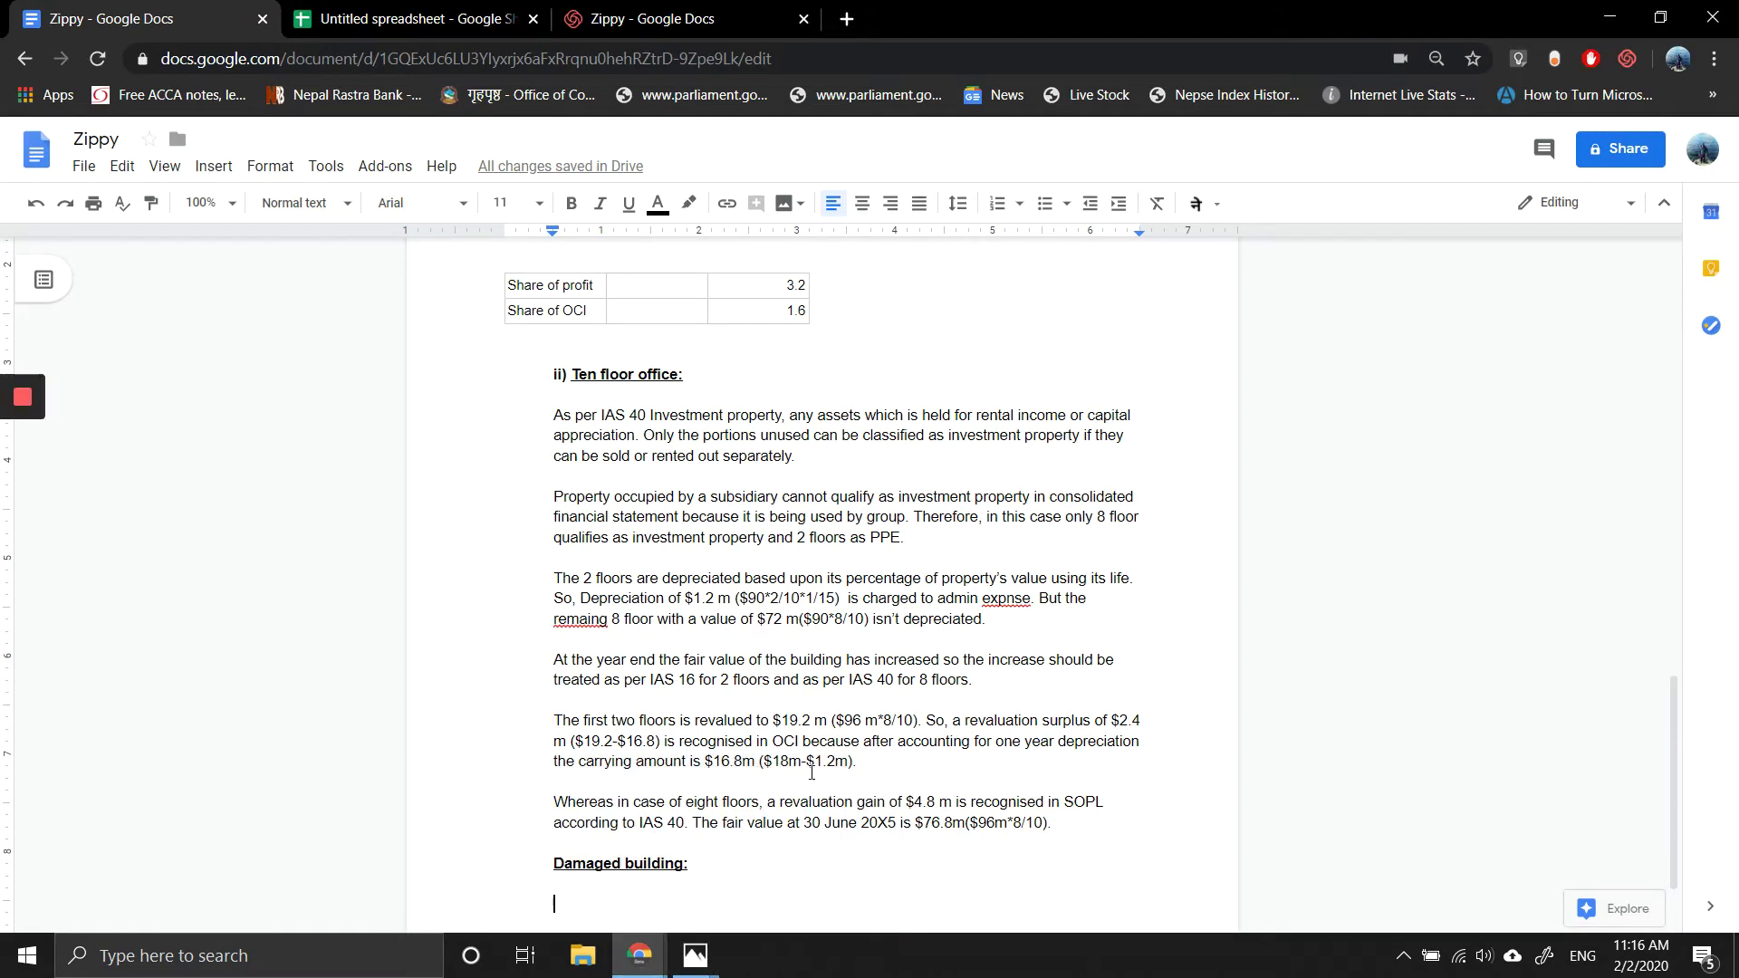
pyautogui.click(890, 821)
pyautogui.press('Delete')
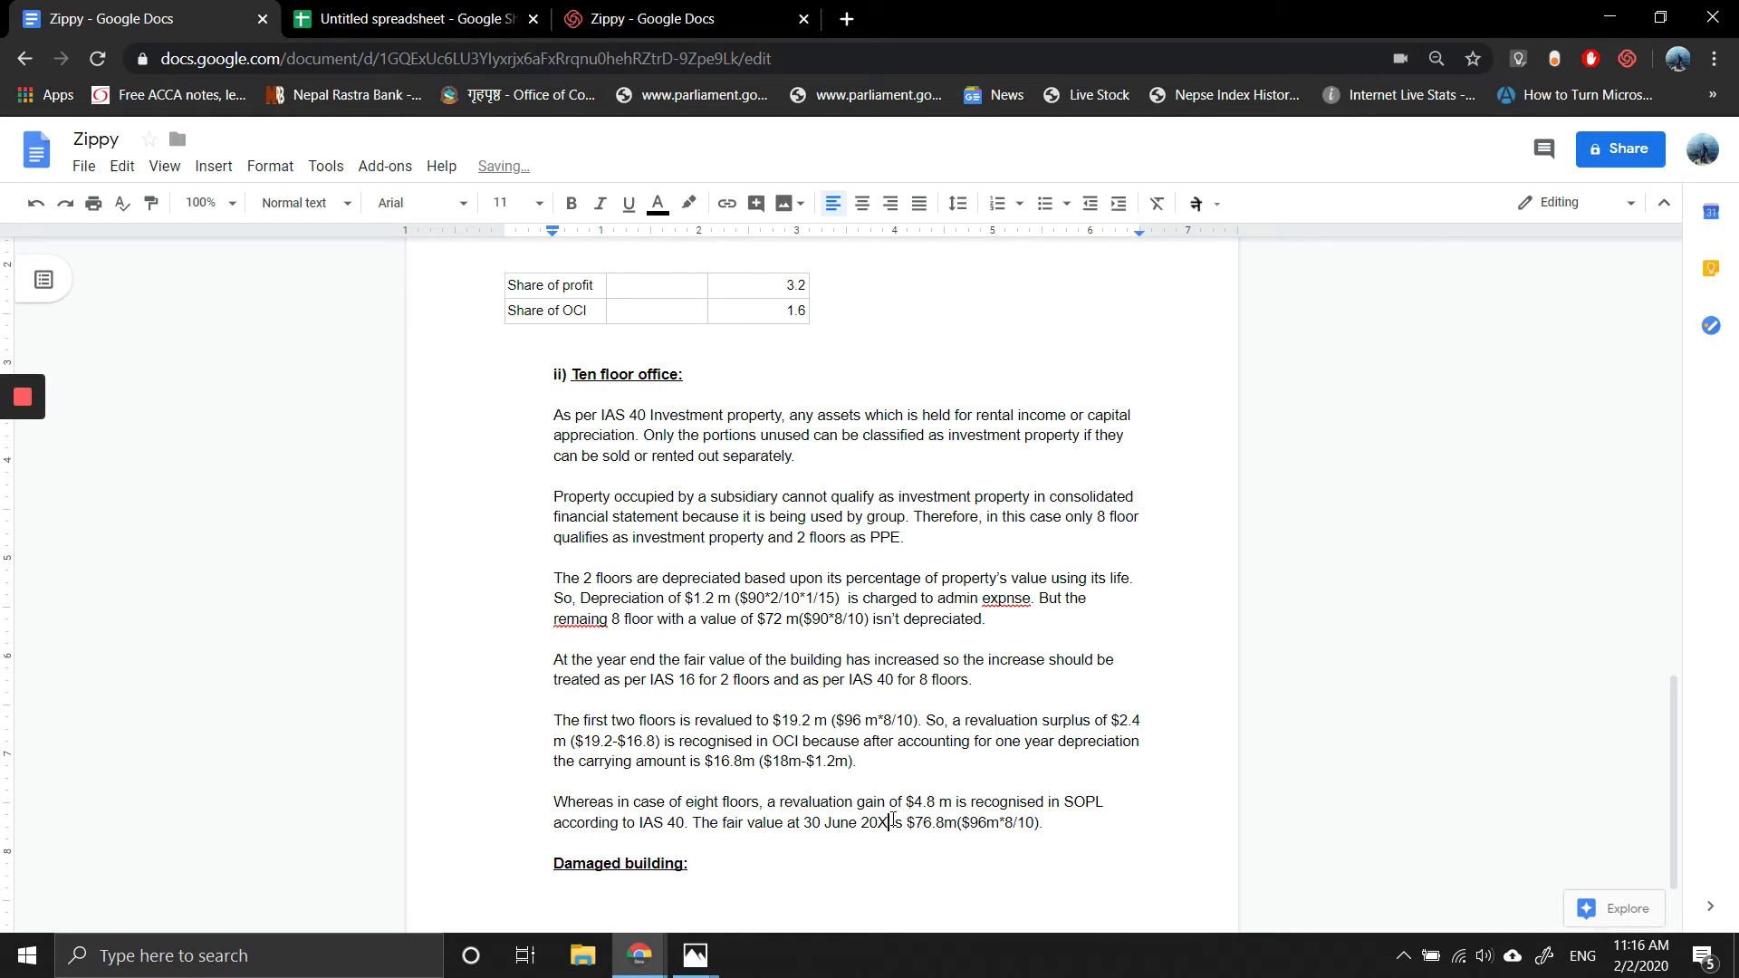
pyautogui.write('6')
pyautogui.scroll(-2, 633, 887)
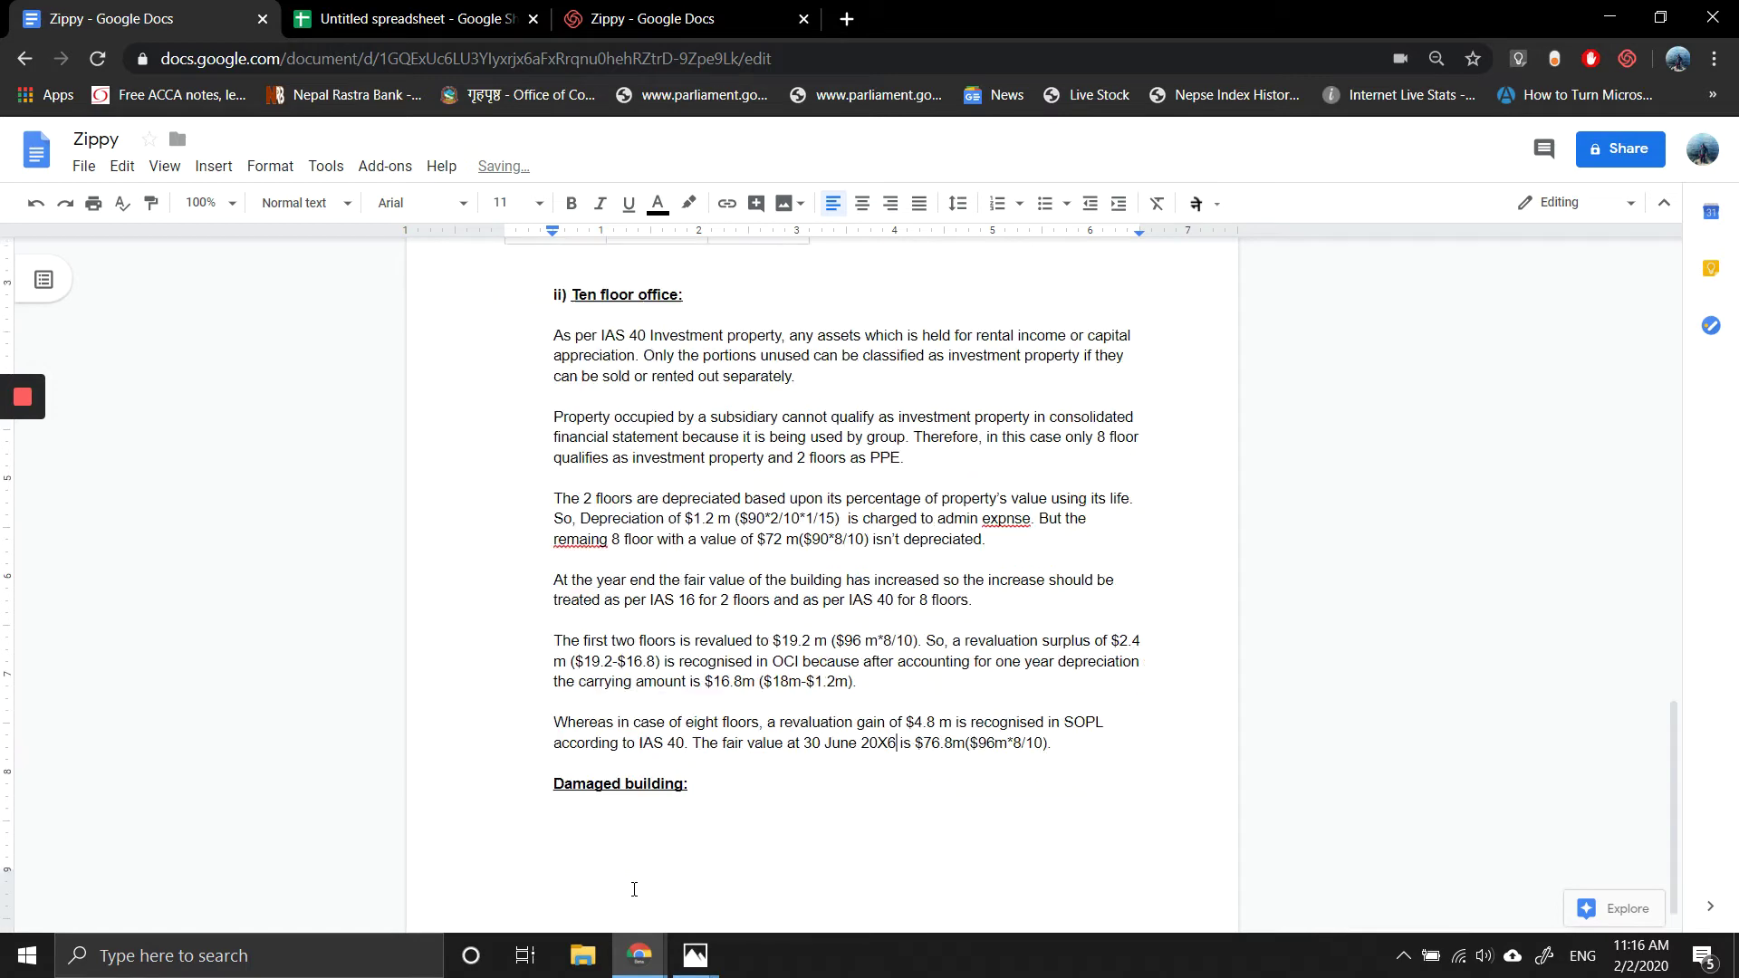
# Step: Select cell C15 in the spreadsheet and read the damaged office block's fair values in the question photo in Photos
pyautogui.click(601, 796)
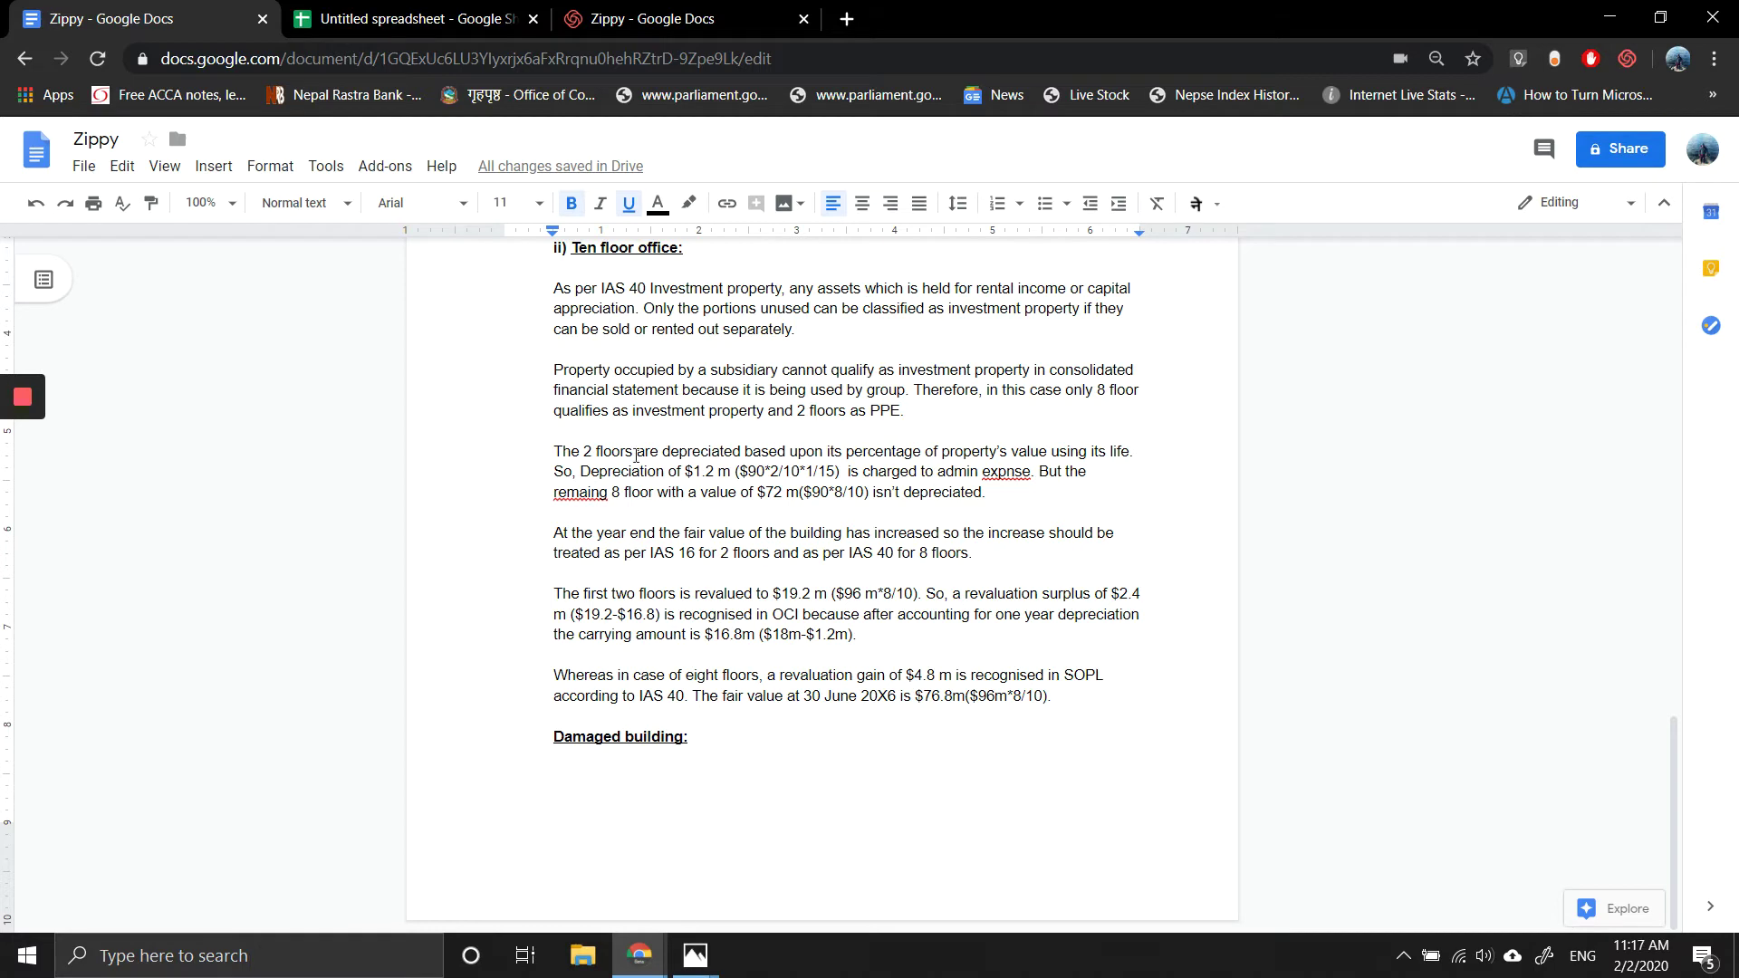
pyautogui.click(468, 6)
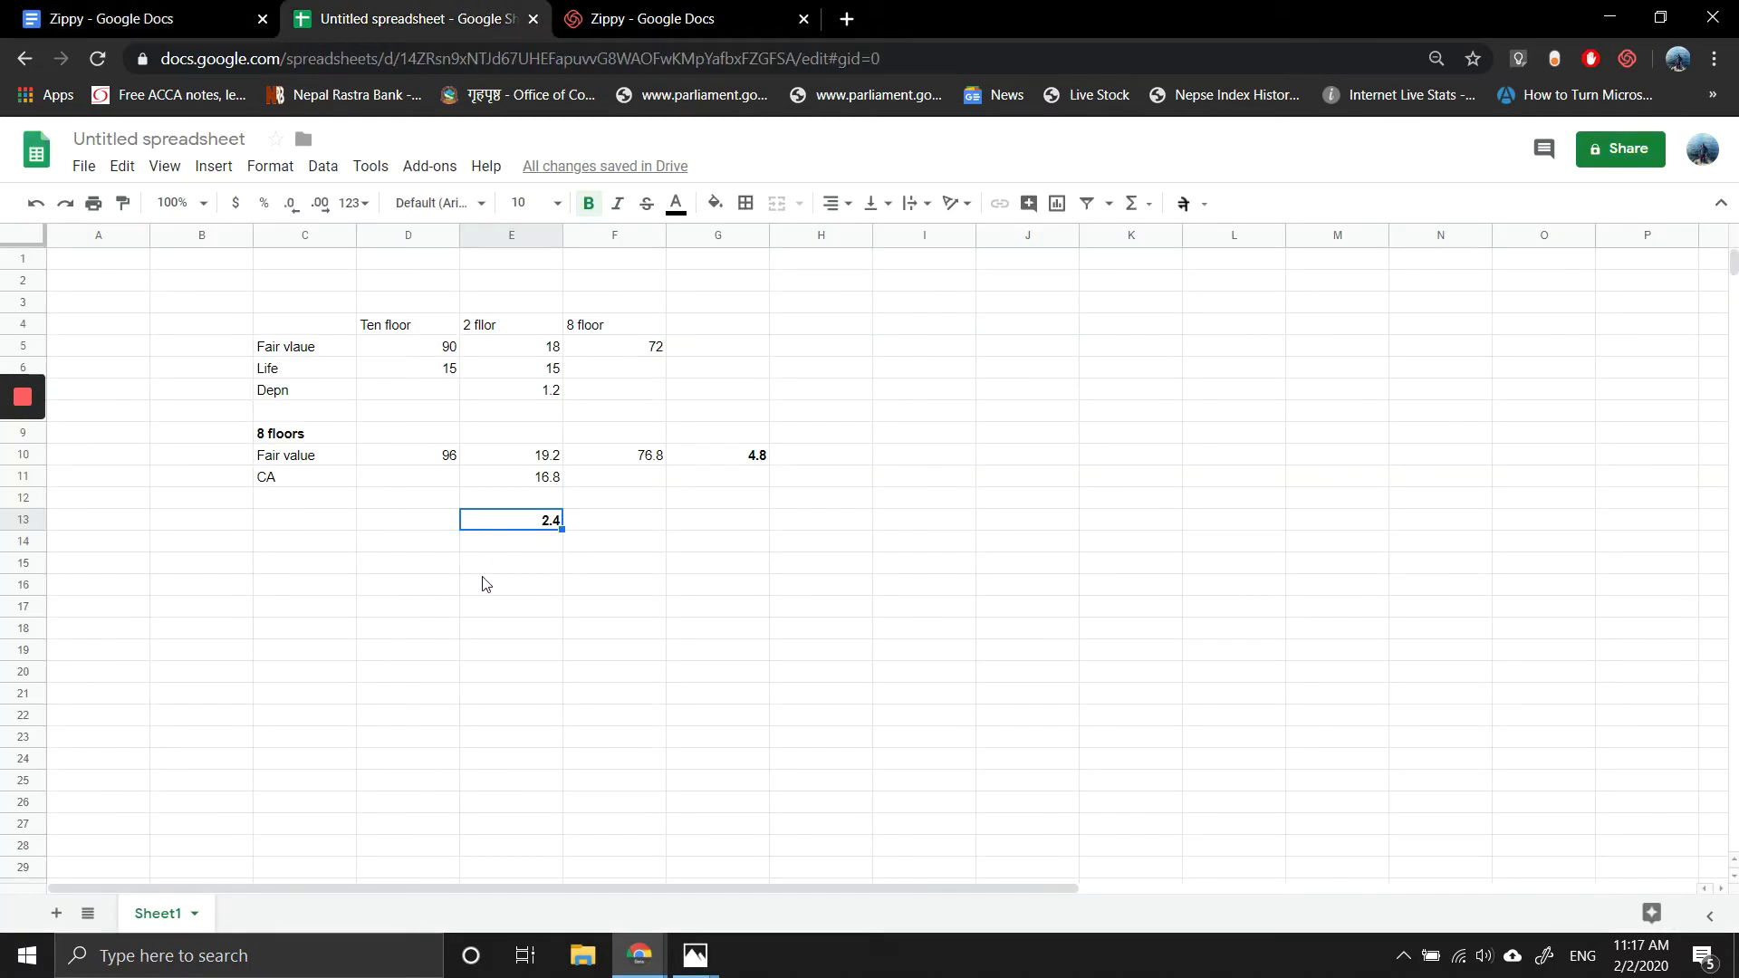
pyautogui.click(334, 543)
pyautogui.click(333, 570)
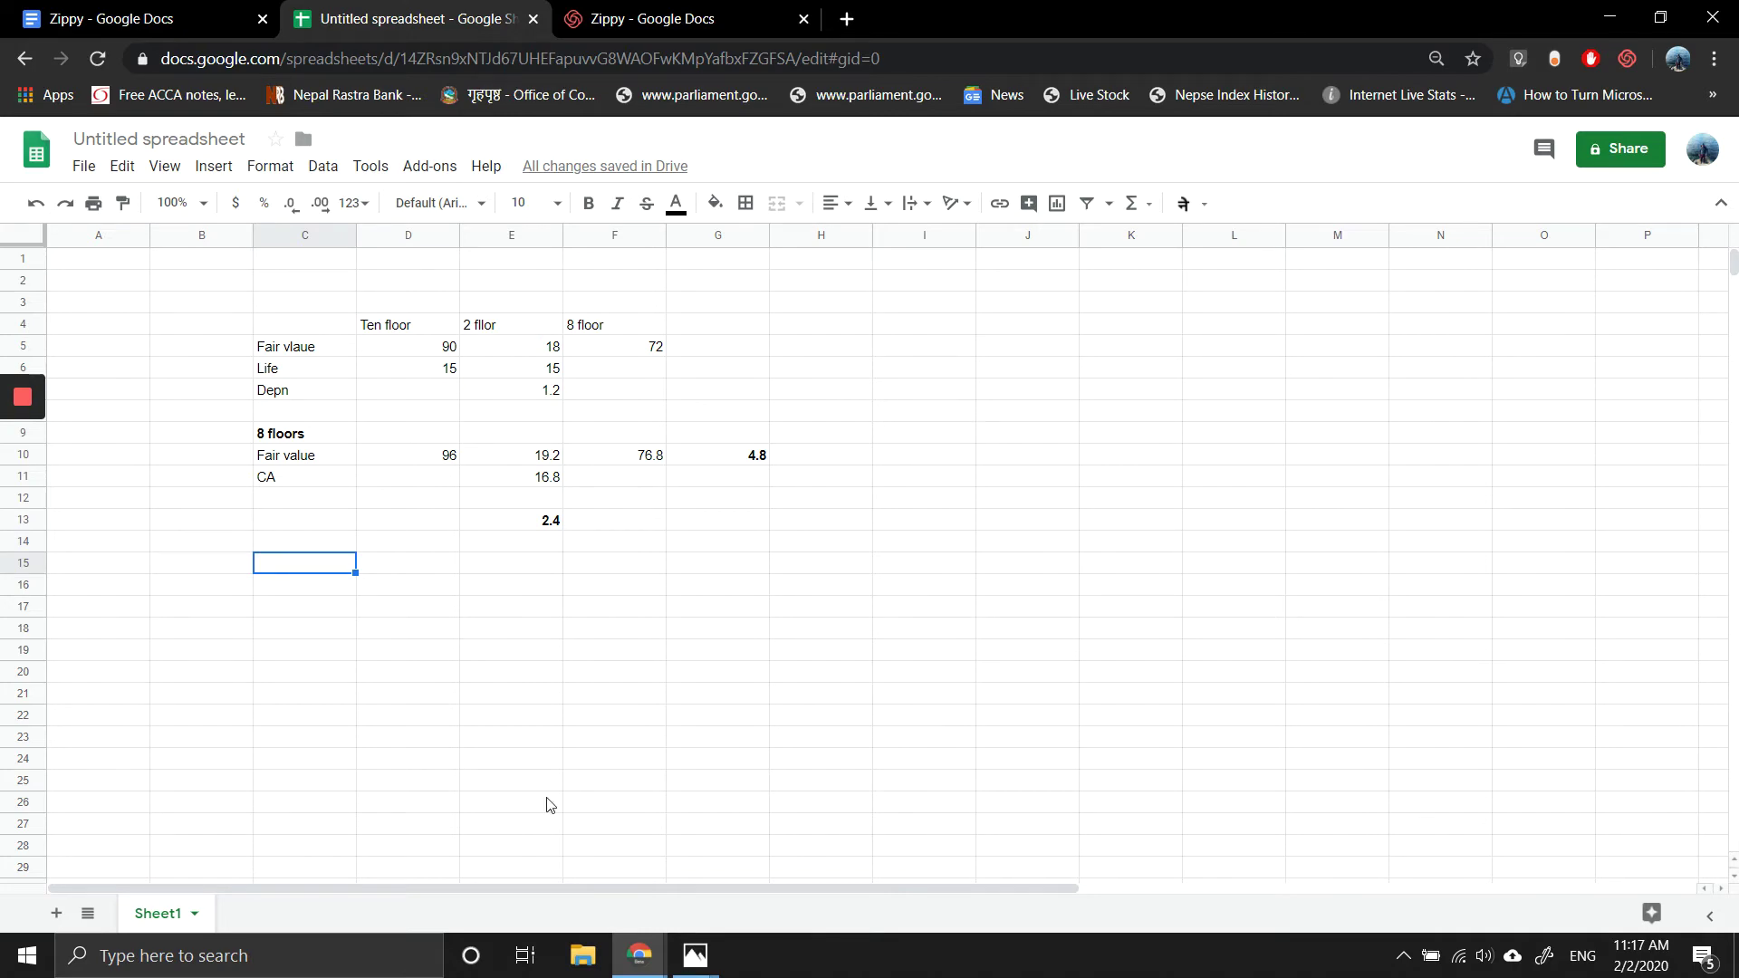
pyautogui.click(697, 953)
pyautogui.moveTo(742, 884)
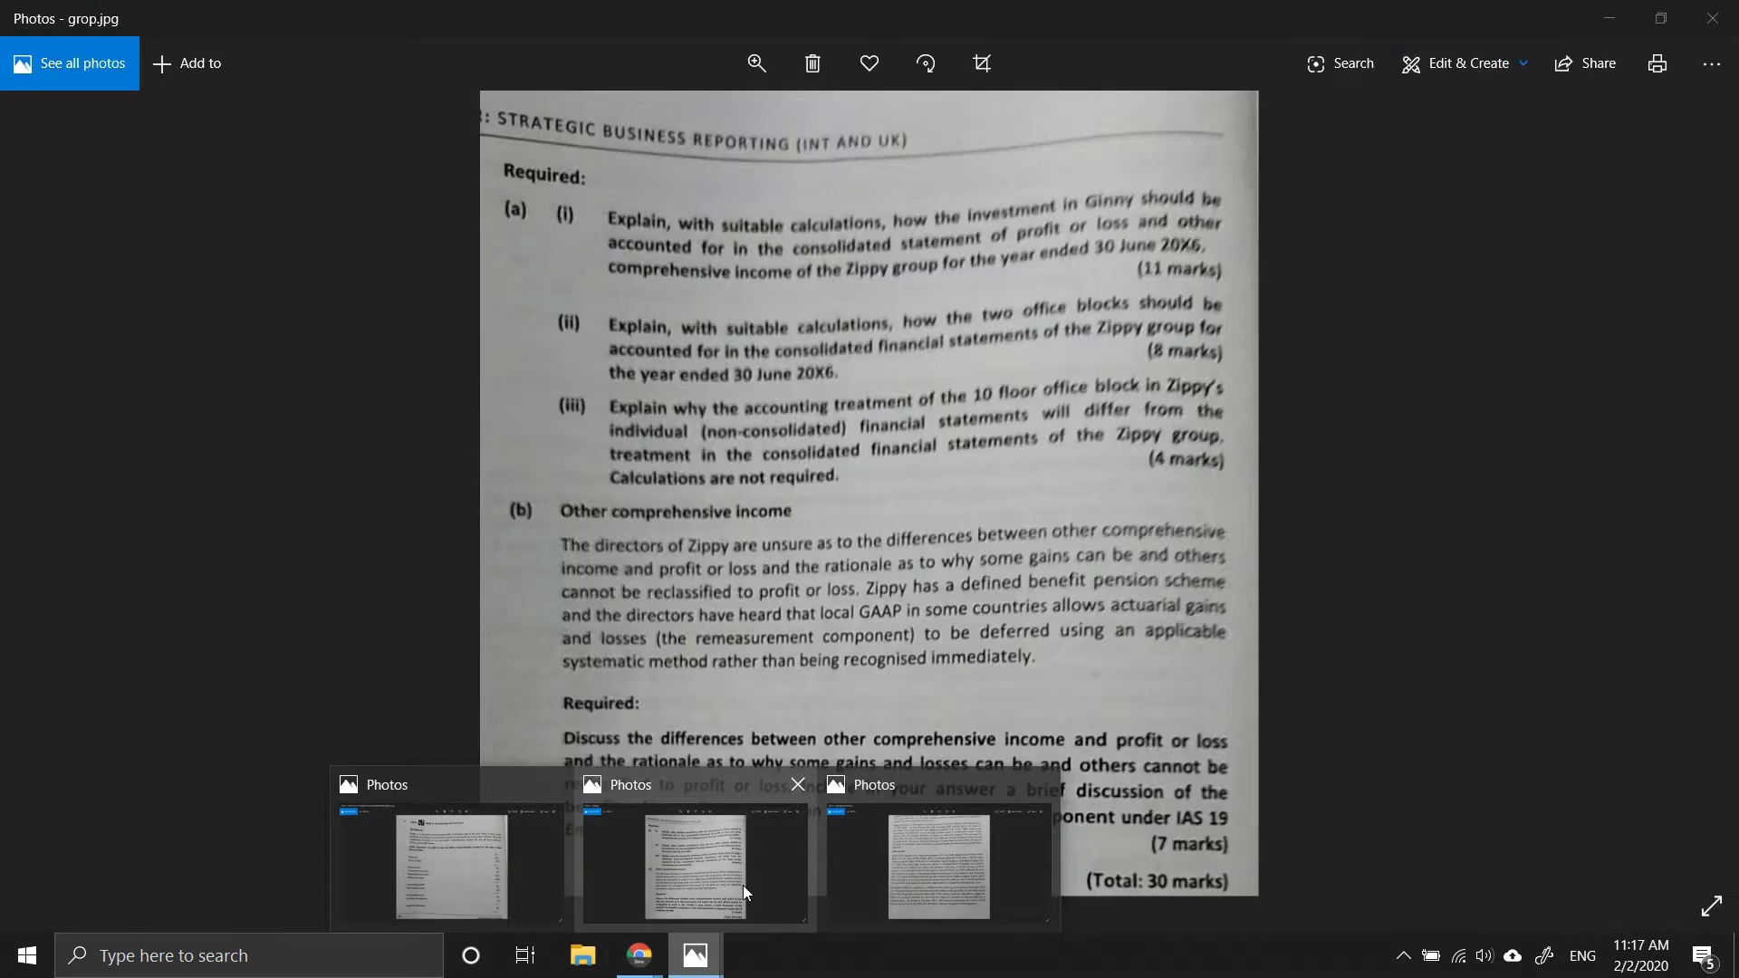
pyautogui.click(860, 877)
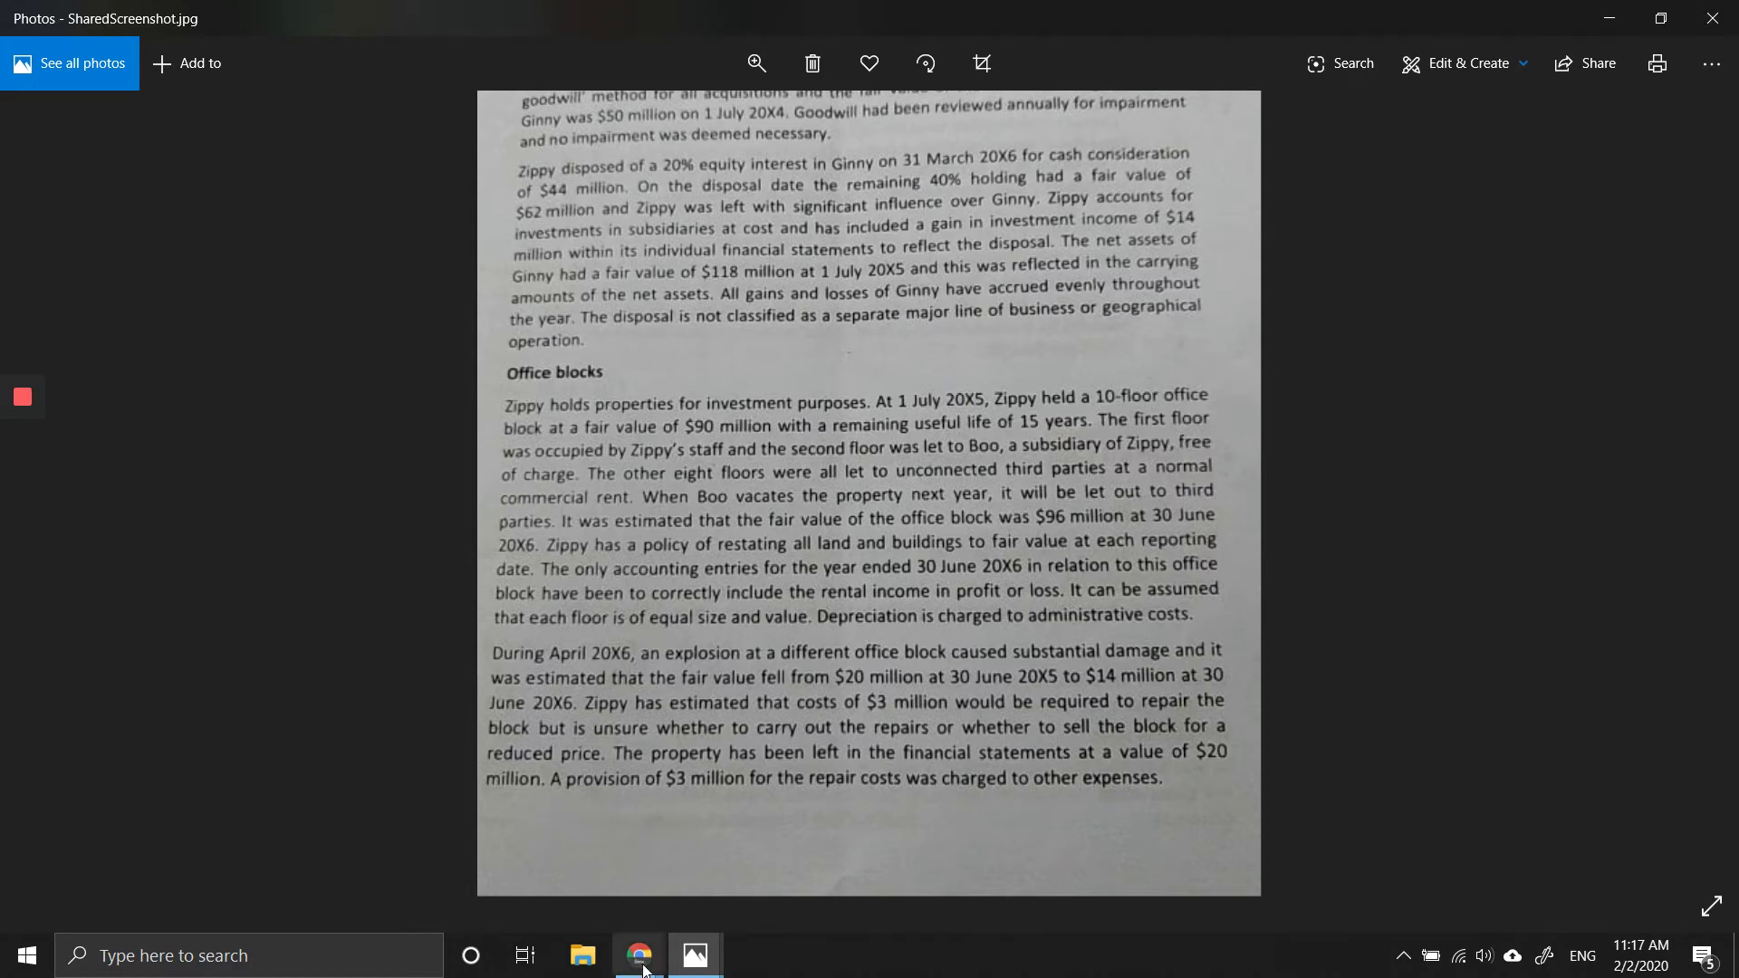
pyautogui.moveTo(640, 955)
pyautogui.click(718, 845)
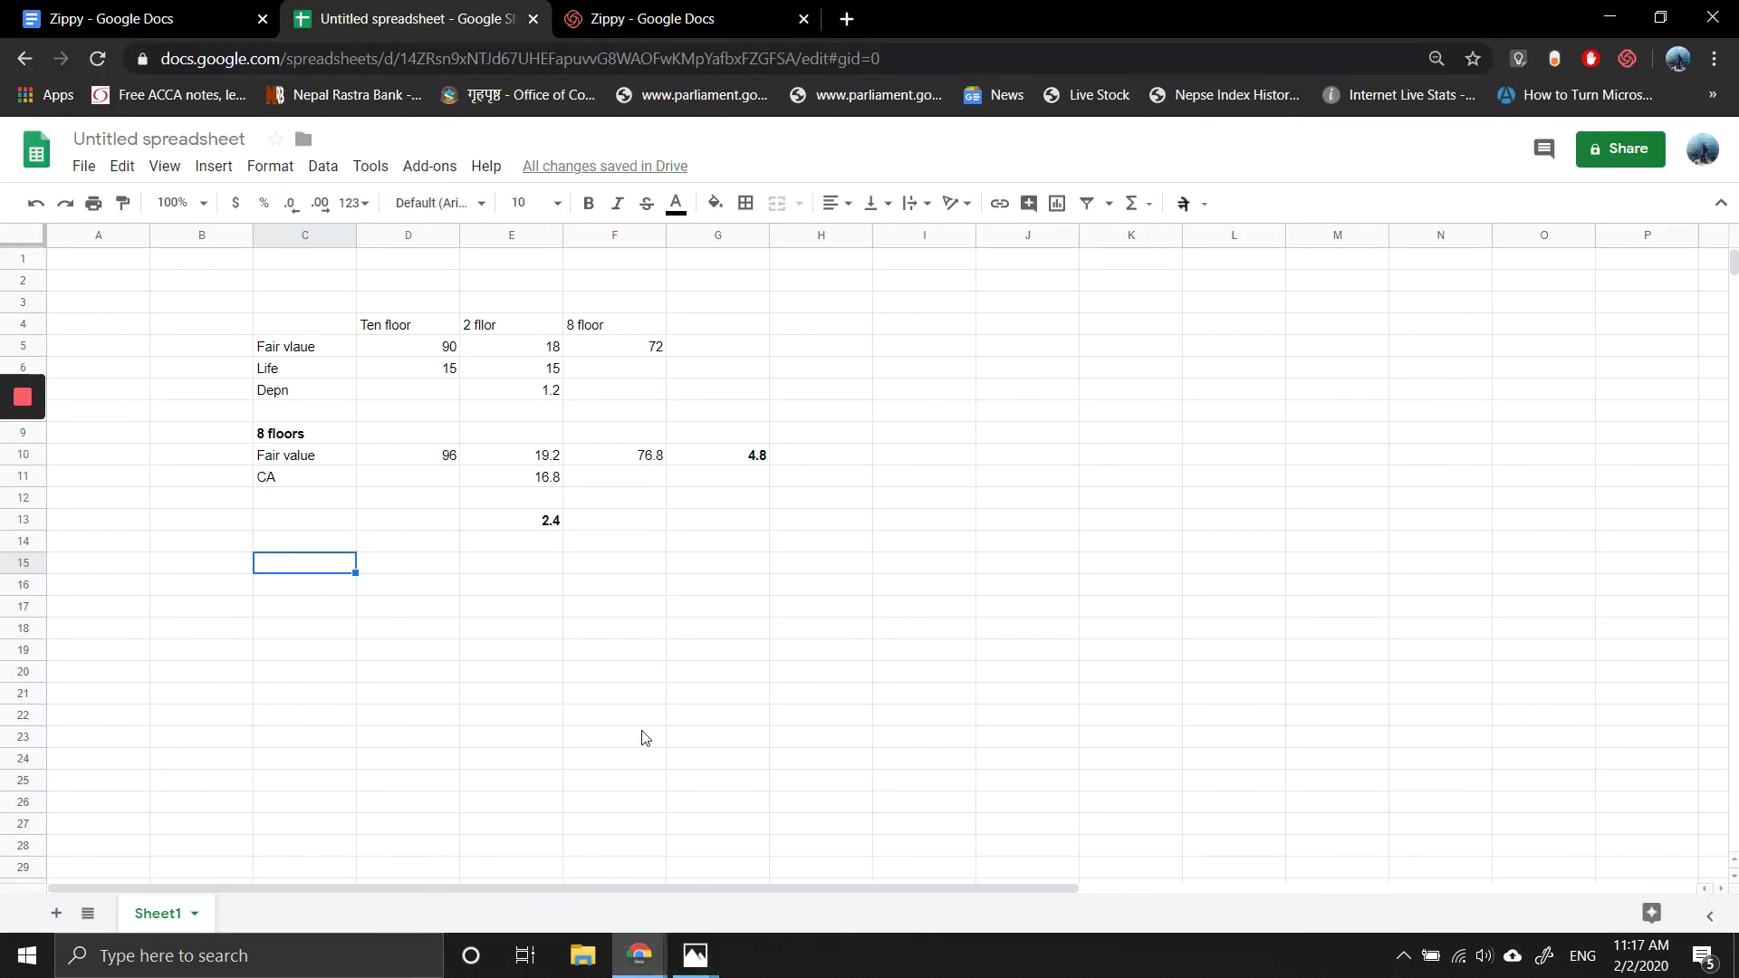
# Step: Enter the label "Fair value" in C15 and the value 20 in D15 for the damaged building
pyautogui.write('Fair value')
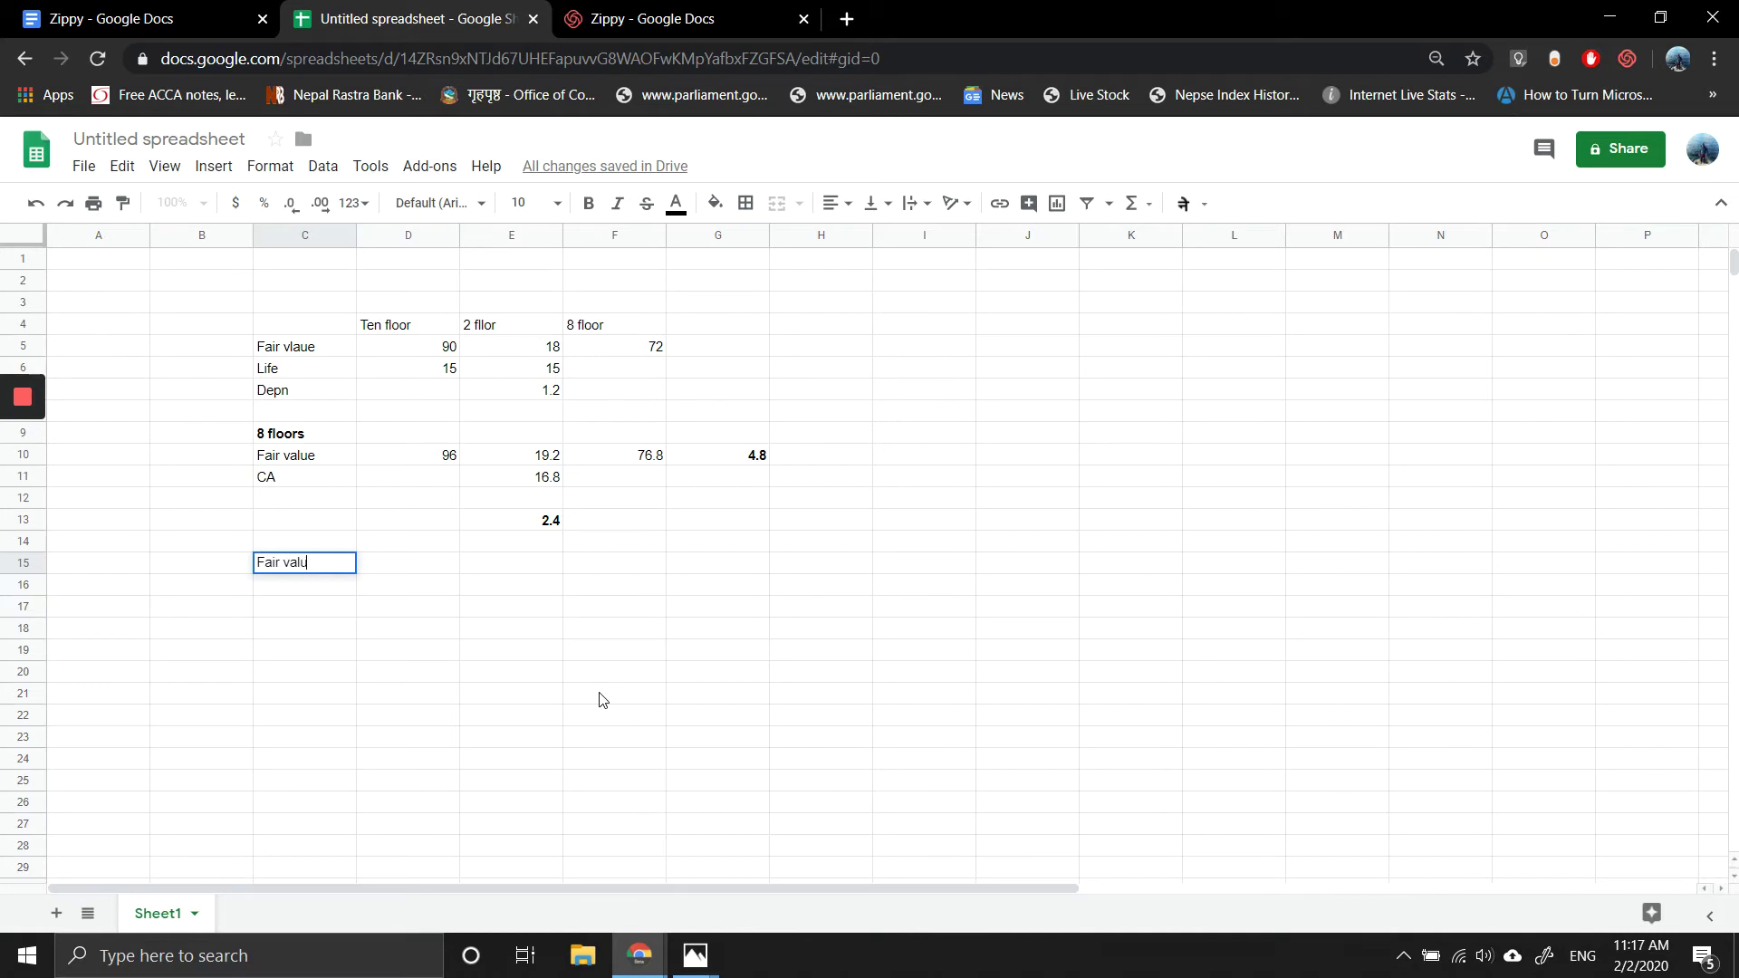
pyautogui.press('Return')
pyautogui.press('Right')
pyautogui.press('Up')
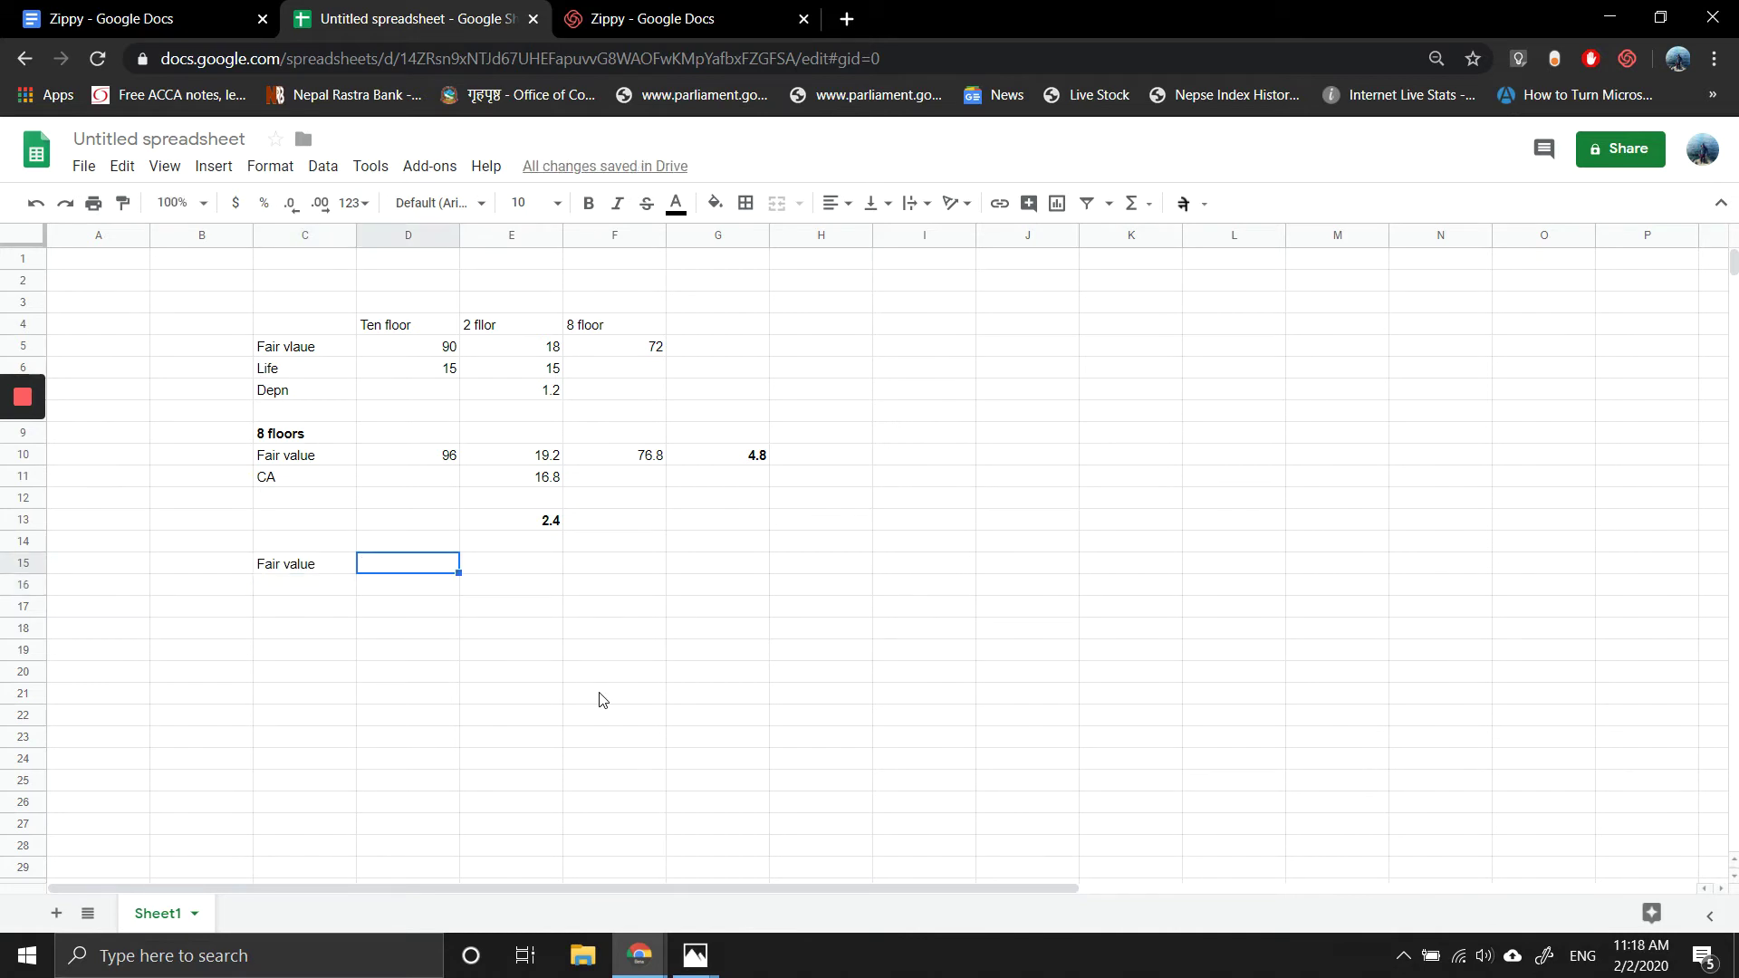
pyautogui.write('20')
pyautogui.press('Return')
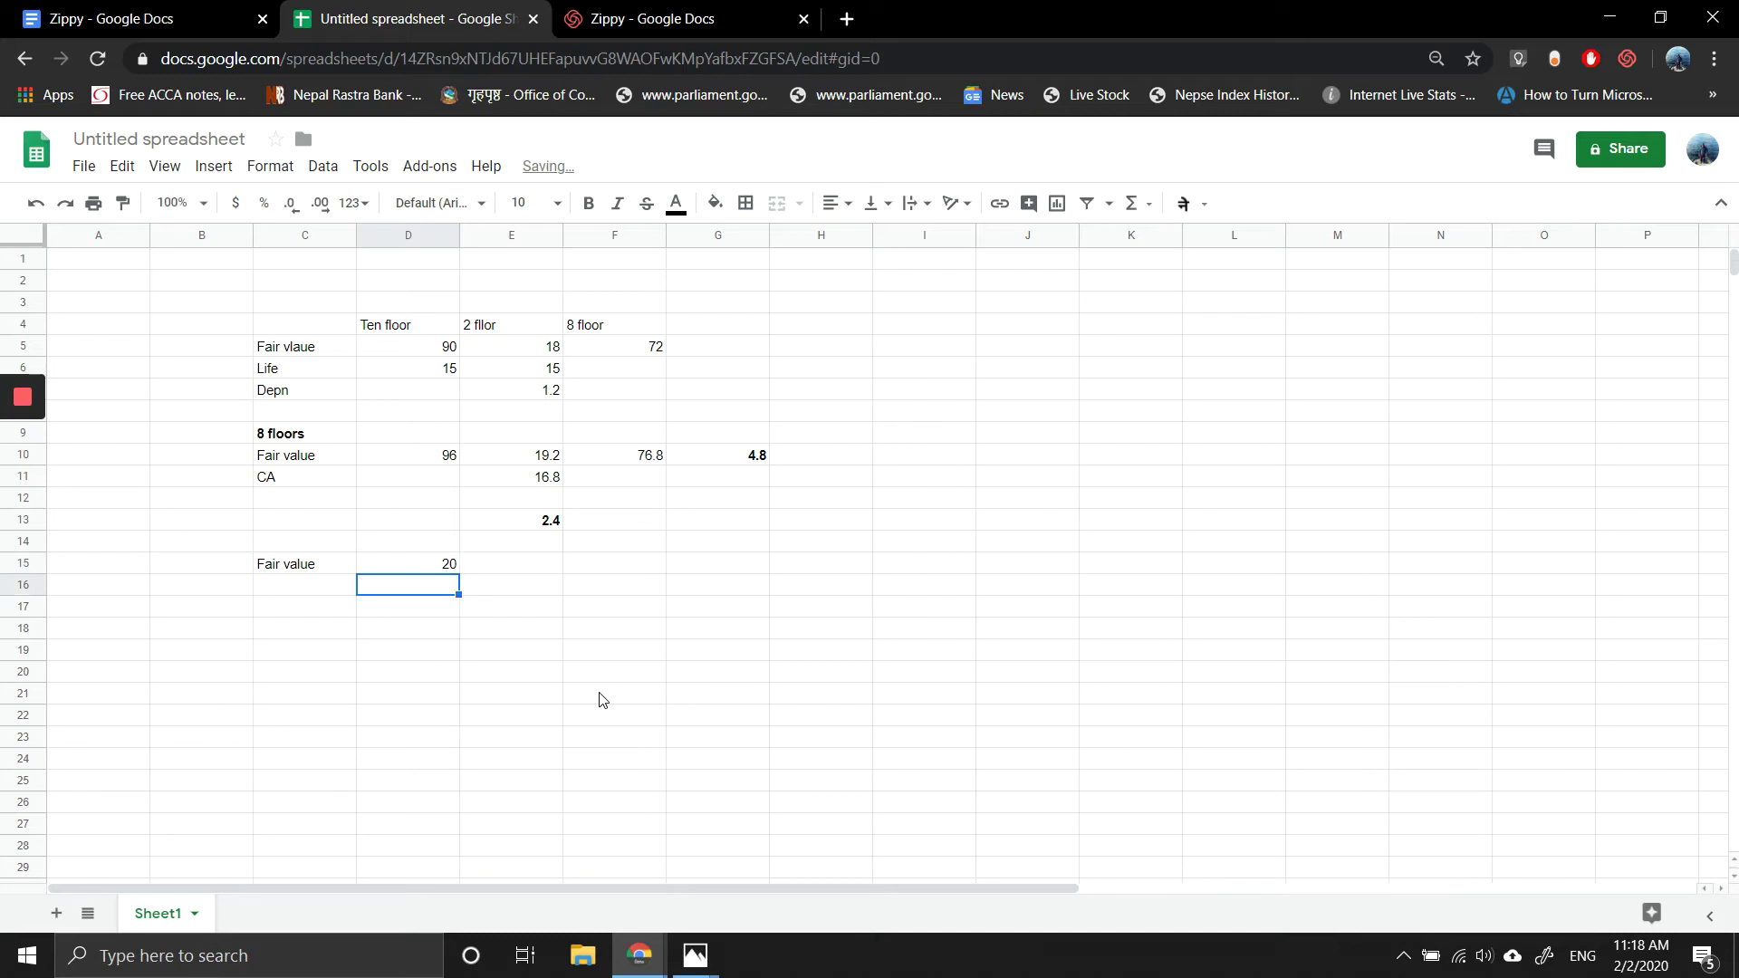
# Step: Enter the label "Fair value at end" in C16 and the value 14 in D16
pyautogui.press('Left')
pyautogui.write('Fair')
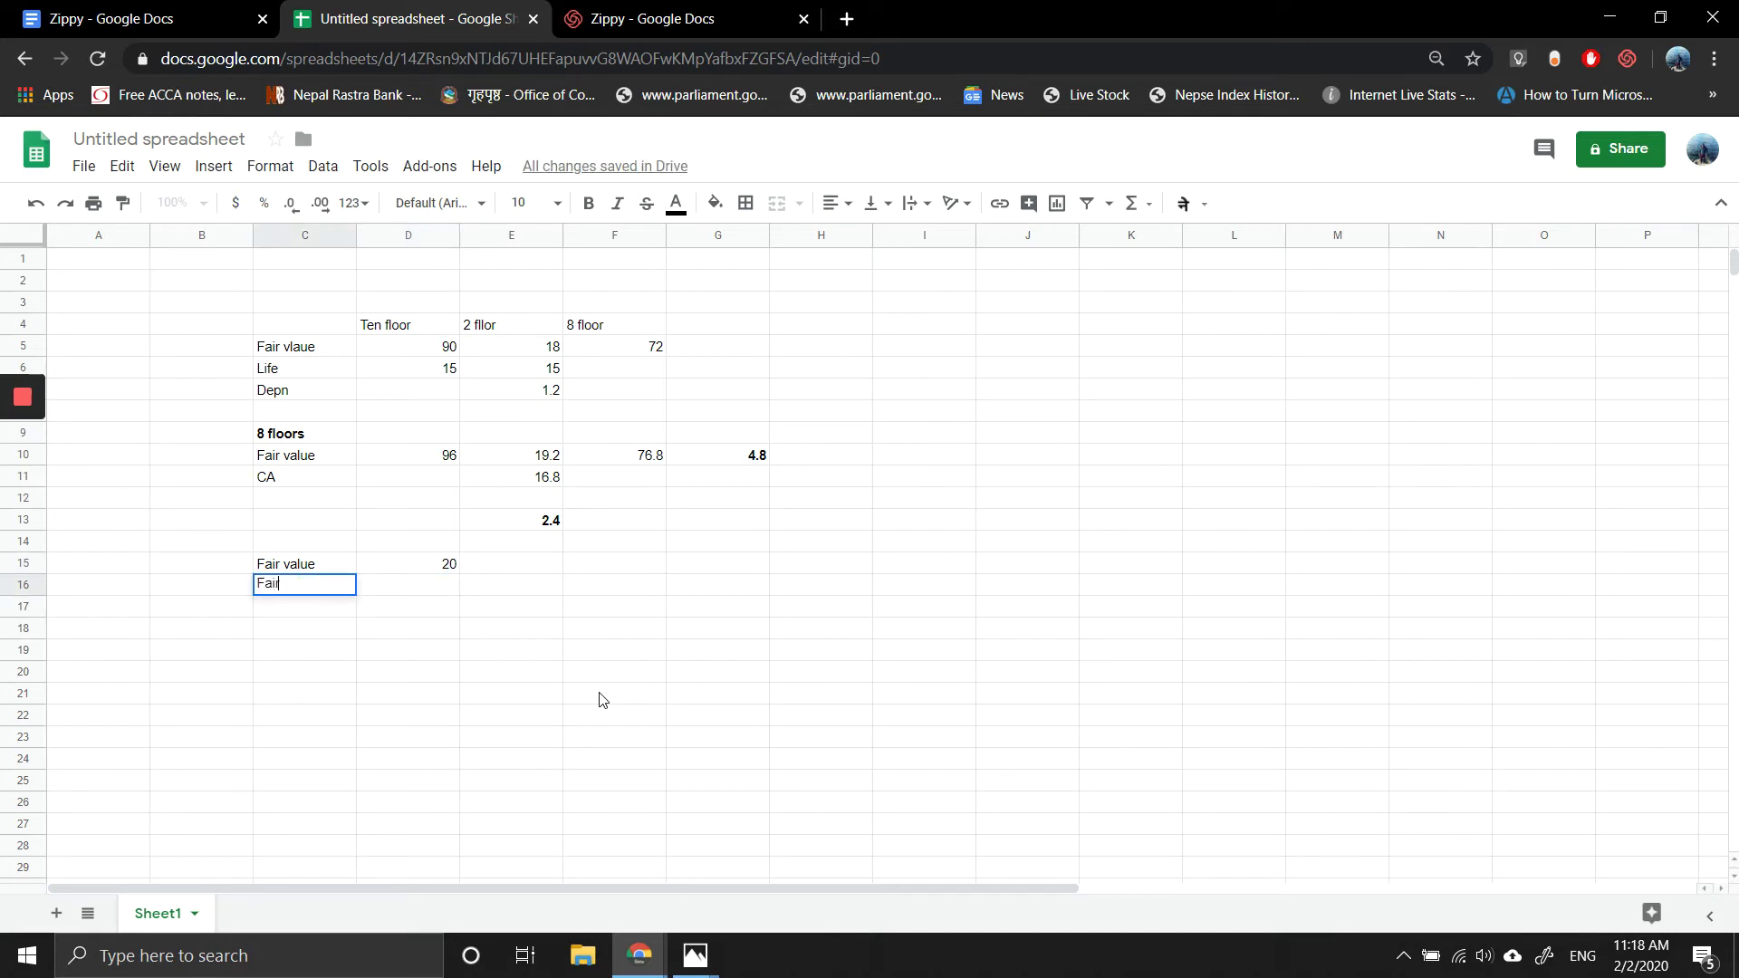
pyautogui.write(' value at end')
pyautogui.press('Return')
pyautogui.press('Up')
pyautogui.press('Right')
pyautogui.write('14')
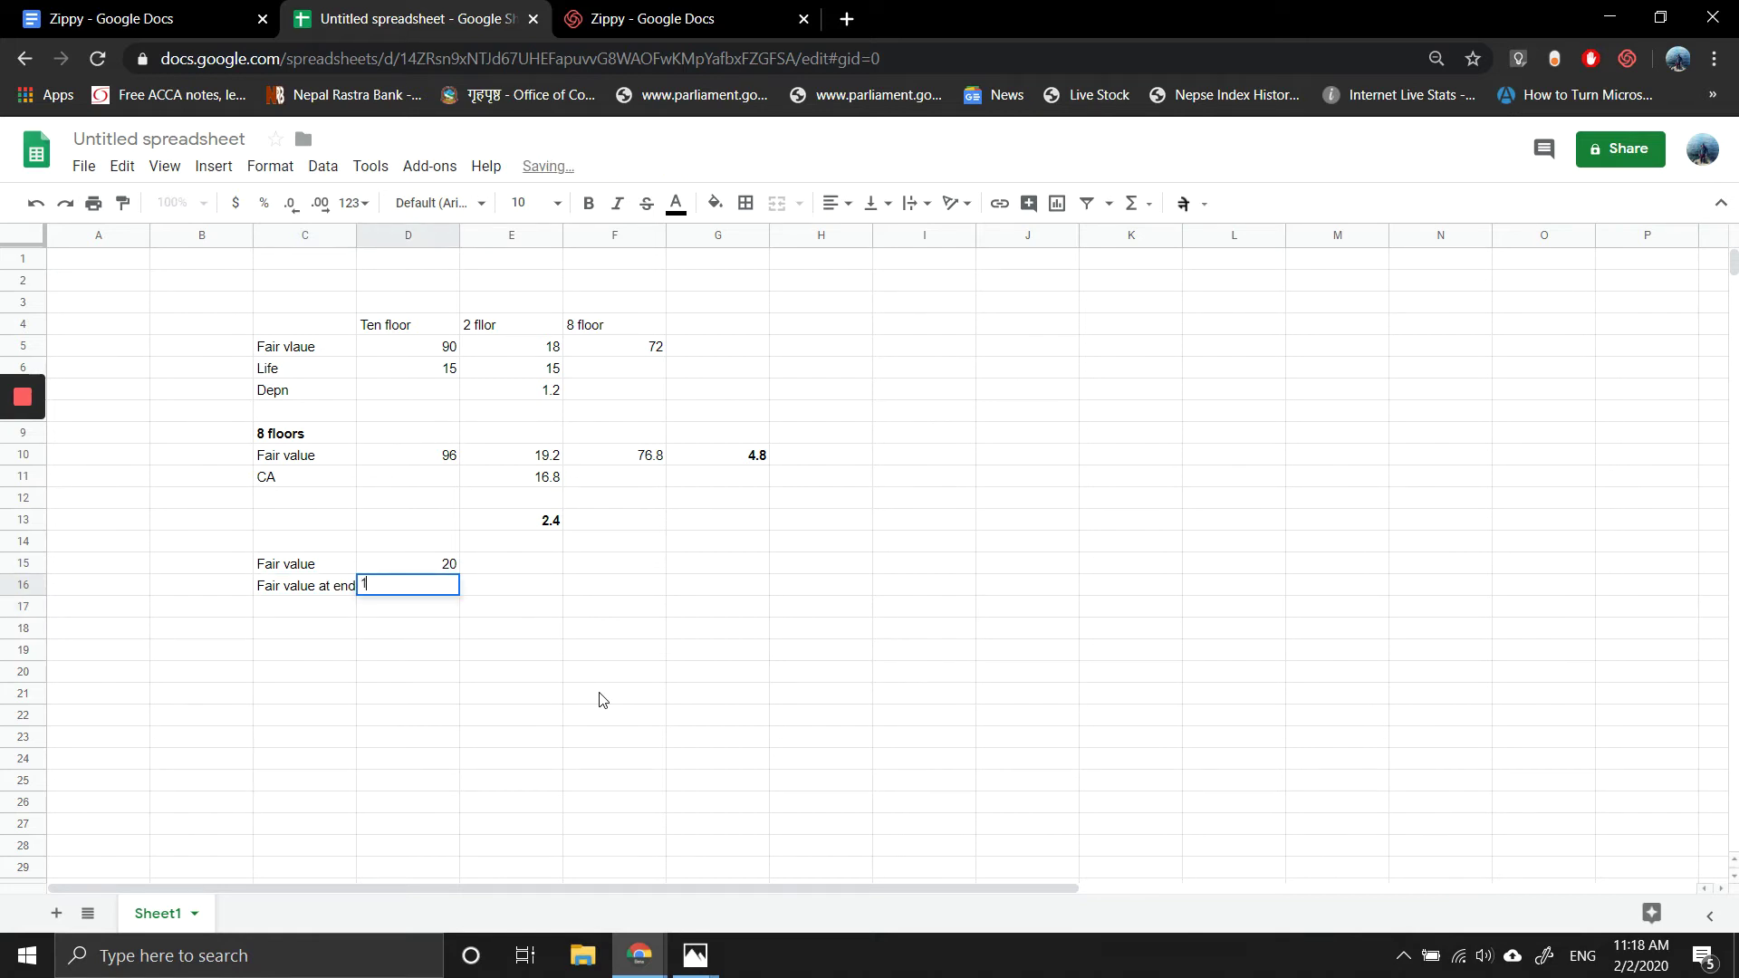
pyautogui.press('Return')
# Step: Calculate the damaged building's fall in fair value in E16 with the formula =D15-D16
pyautogui.press('Up')
pyautogui.press('Right')
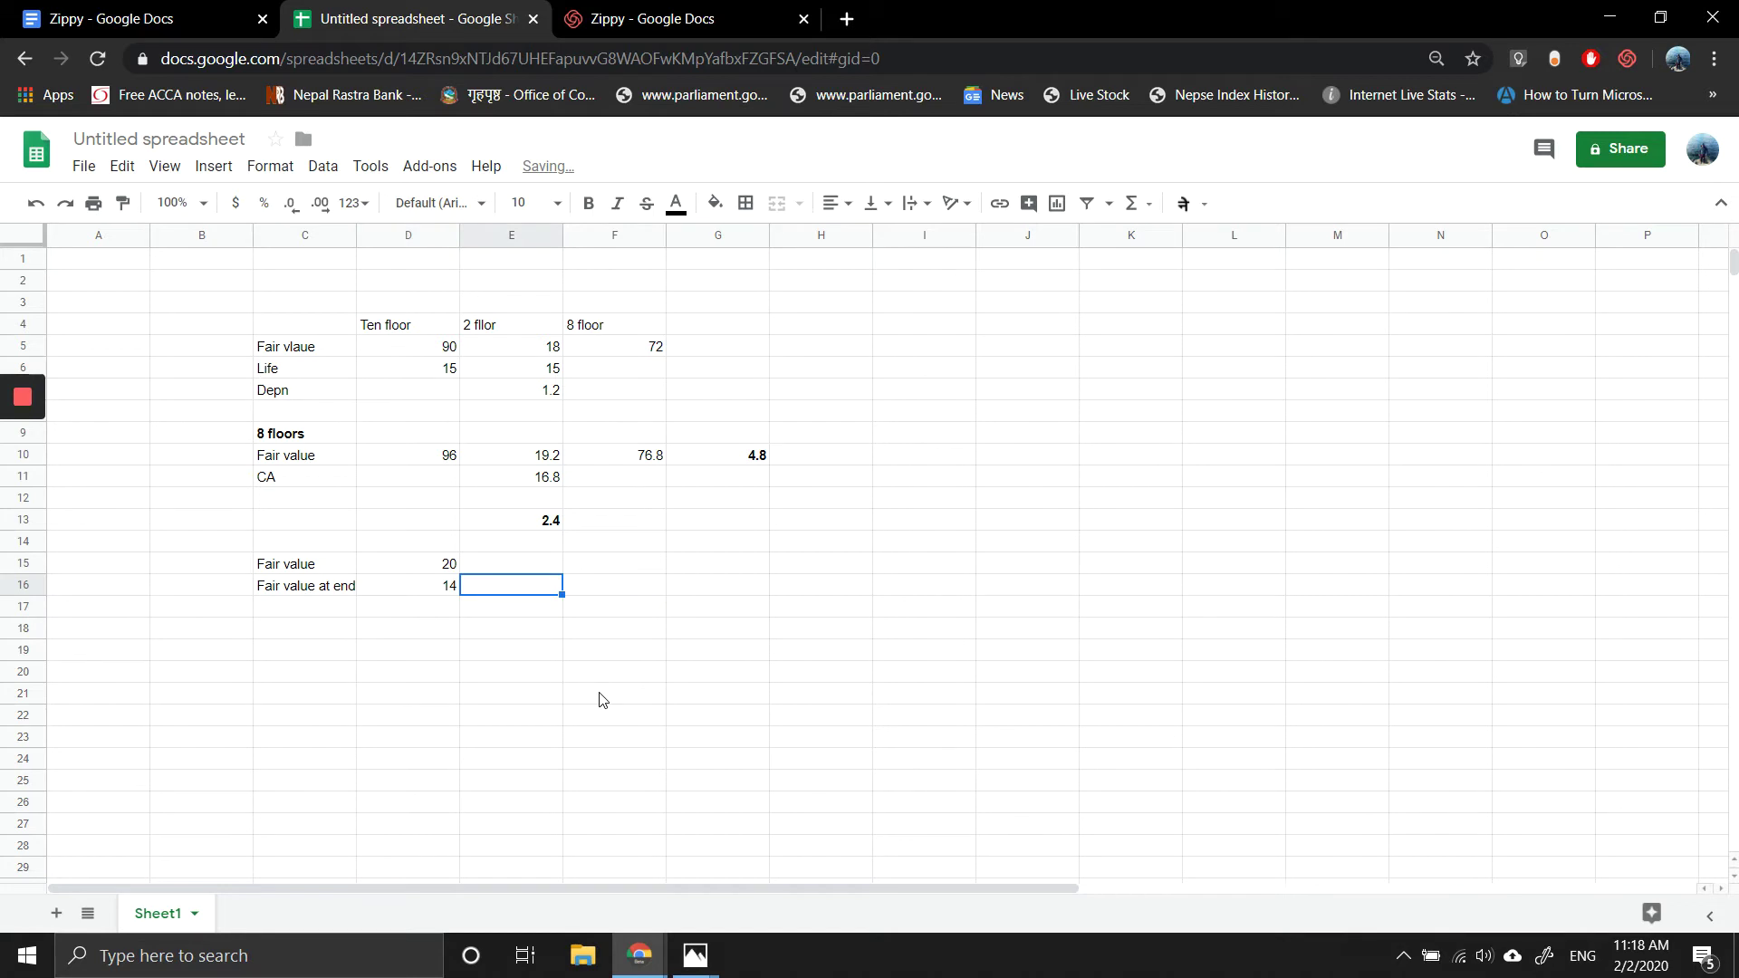
pyautogui.write('=')
pyautogui.press('Left')
pyautogui.press('Up')
pyautogui.write('-')
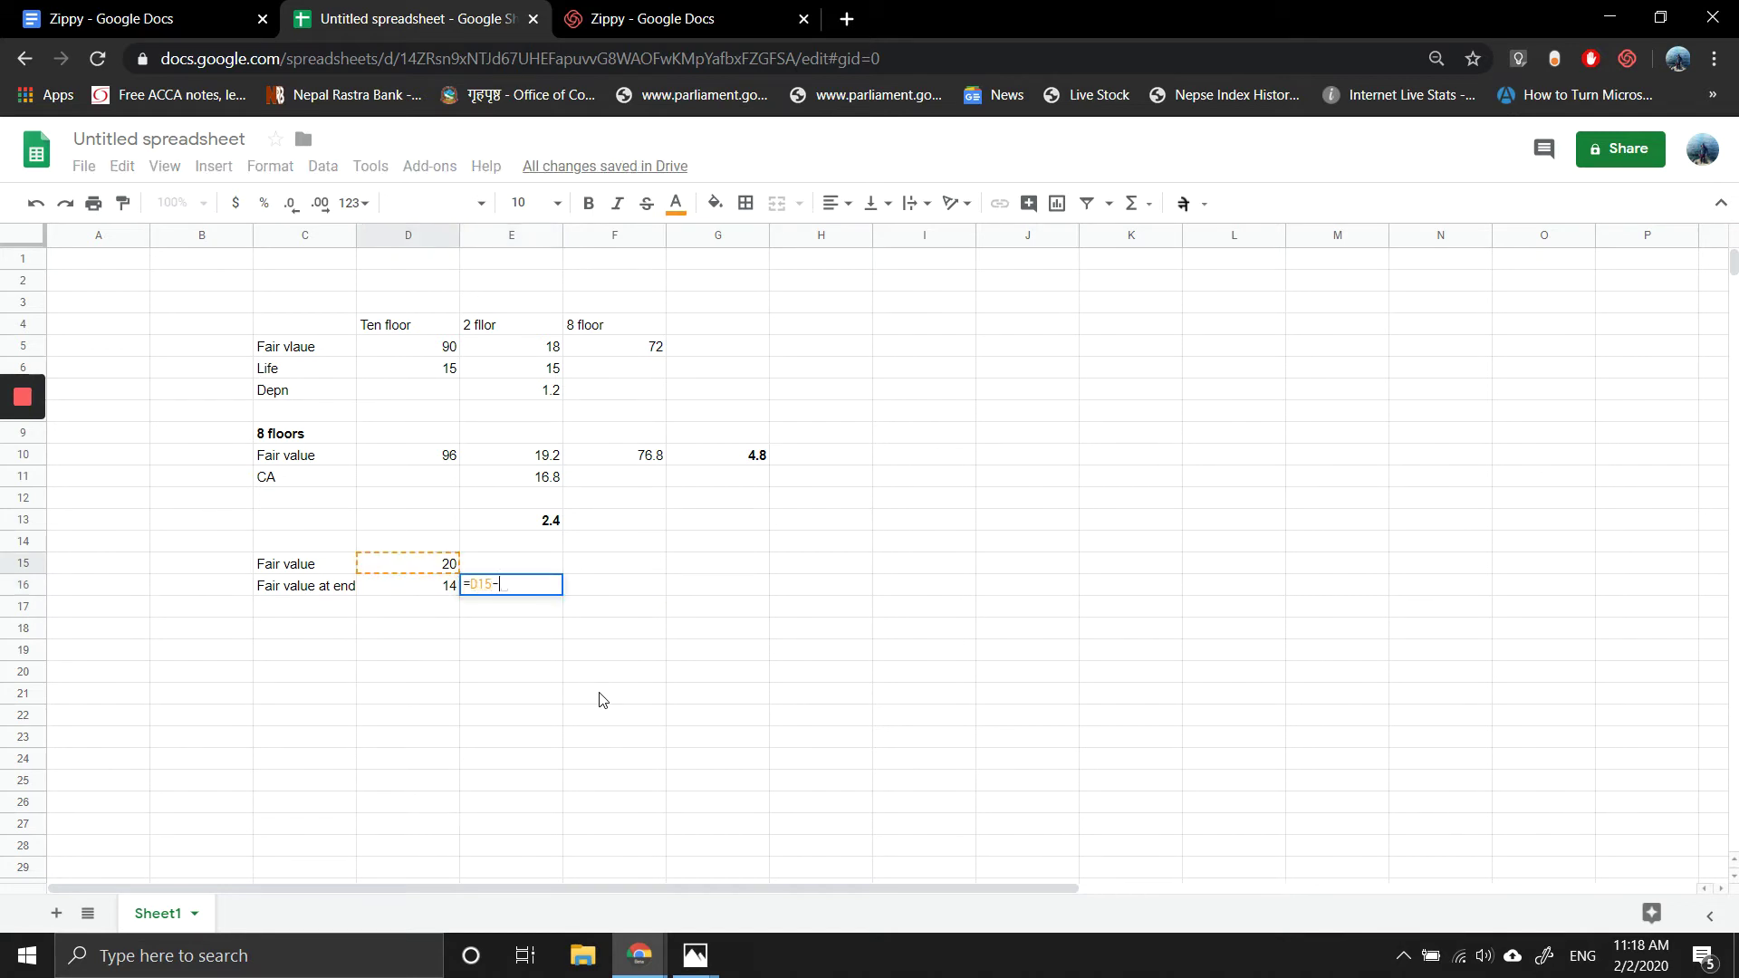
pyautogui.press('Left')
pyautogui.press('Return')
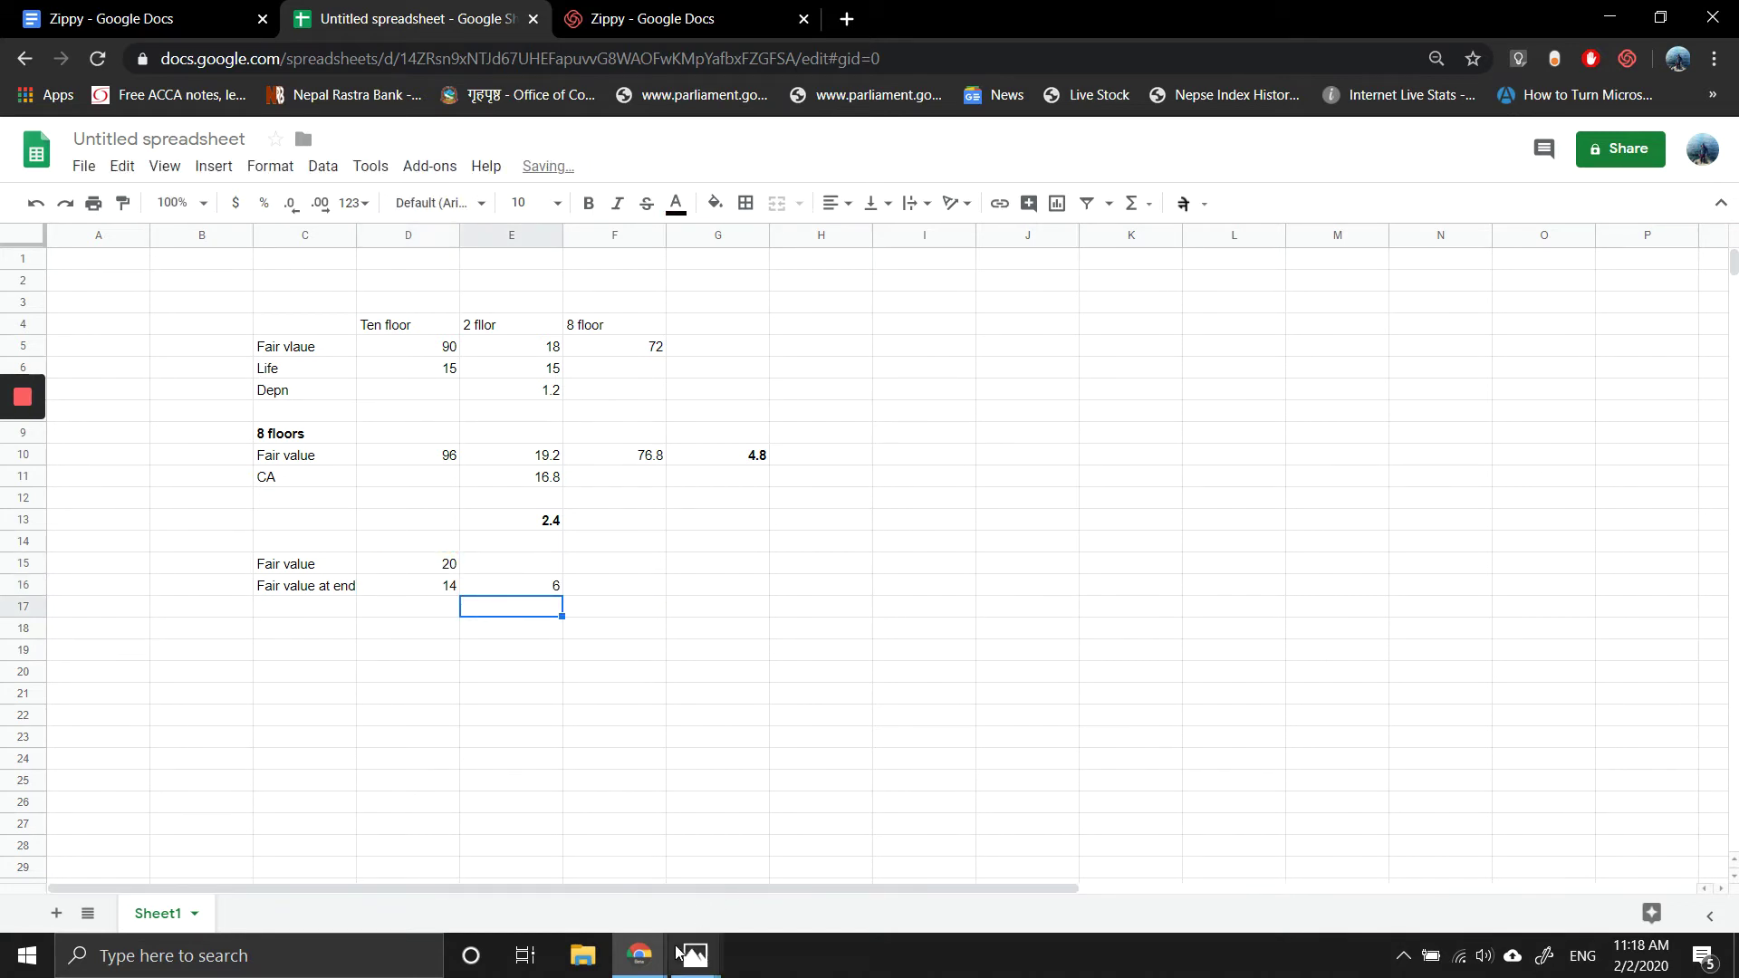
# Step: Read the damaged office block paragraph in the question photo in Photos and return to the spreadsheet in Chrome
pyautogui.moveTo(696, 955)
pyautogui.click(877, 857)
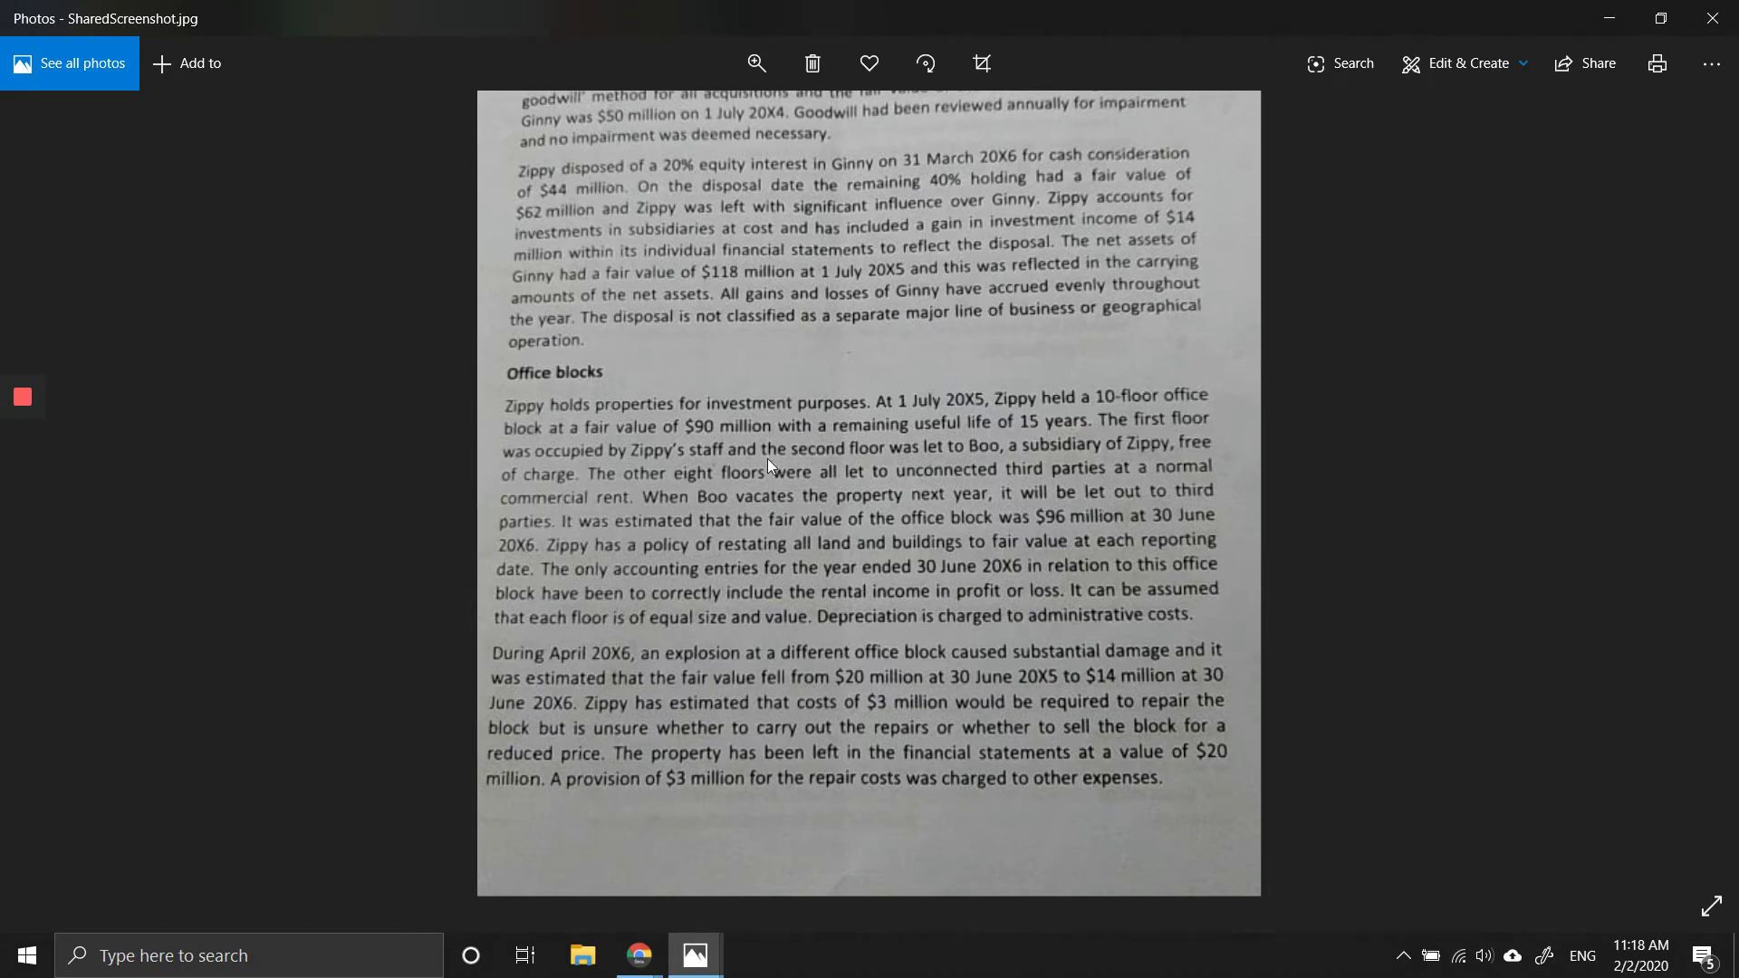
pyautogui.moveTo(641, 952)
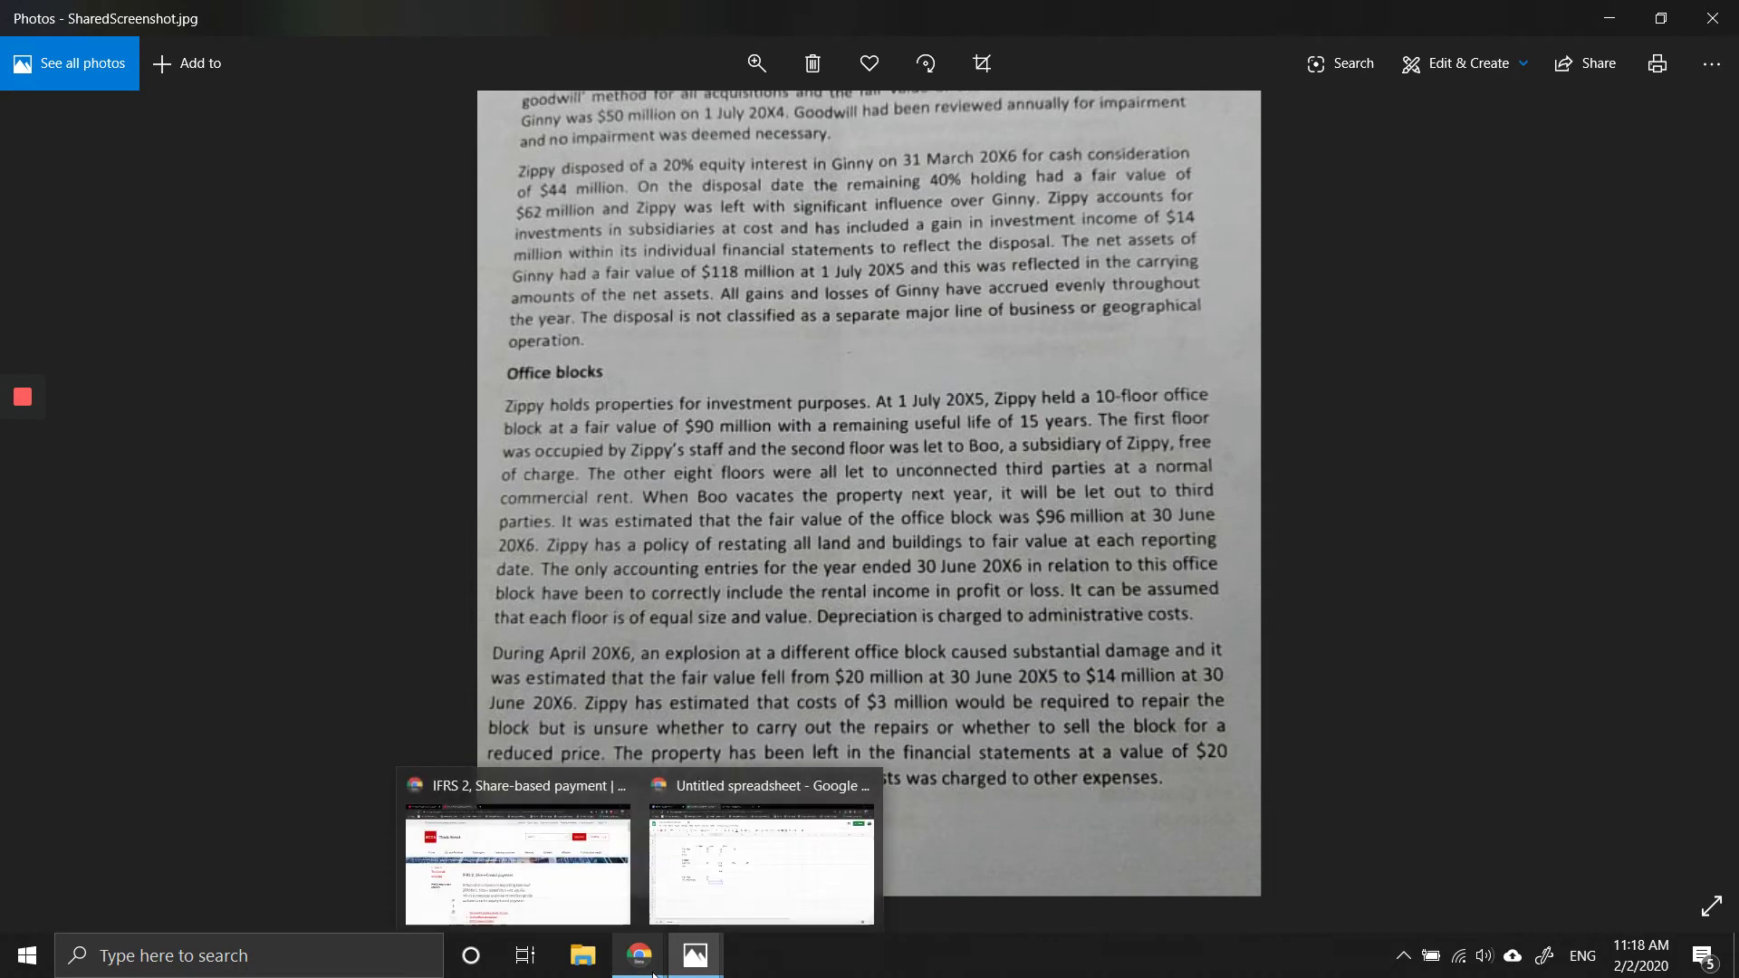
pyautogui.click(706, 867)
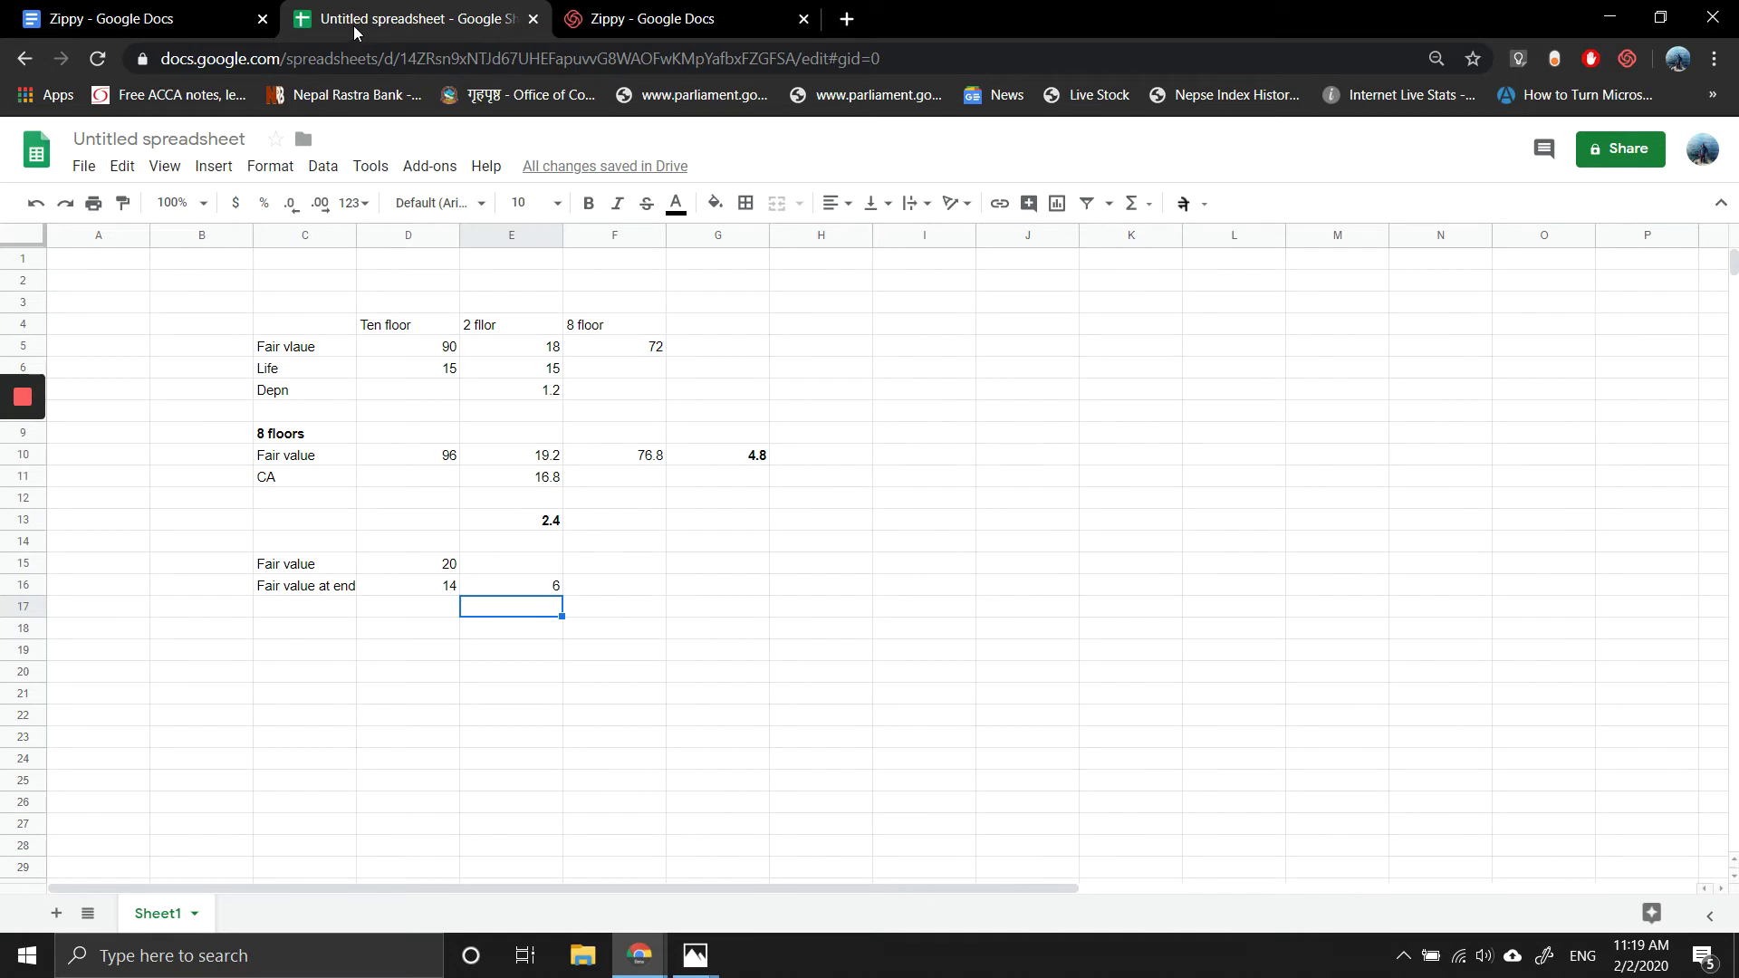
# Step: In the Zippy document, start the paragraph under "Damaged building:" with "IAS 36" in plain text without bold or underline
pyautogui.click(154, 9)
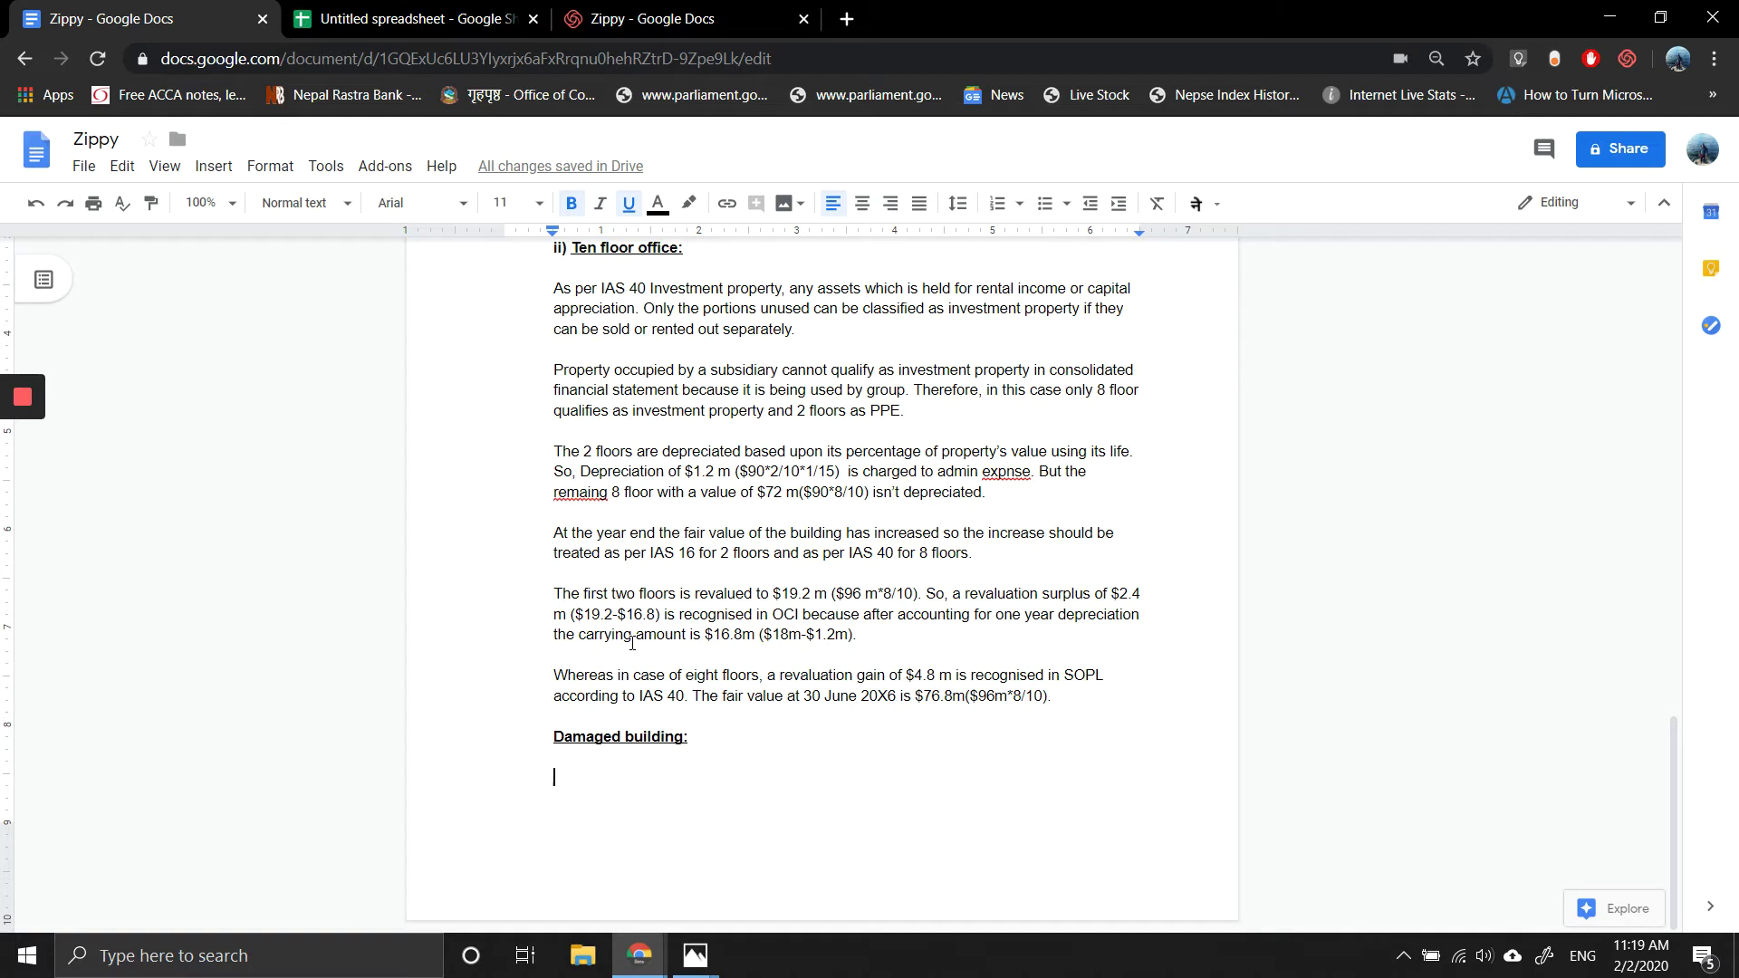
pyautogui.write('IAS')
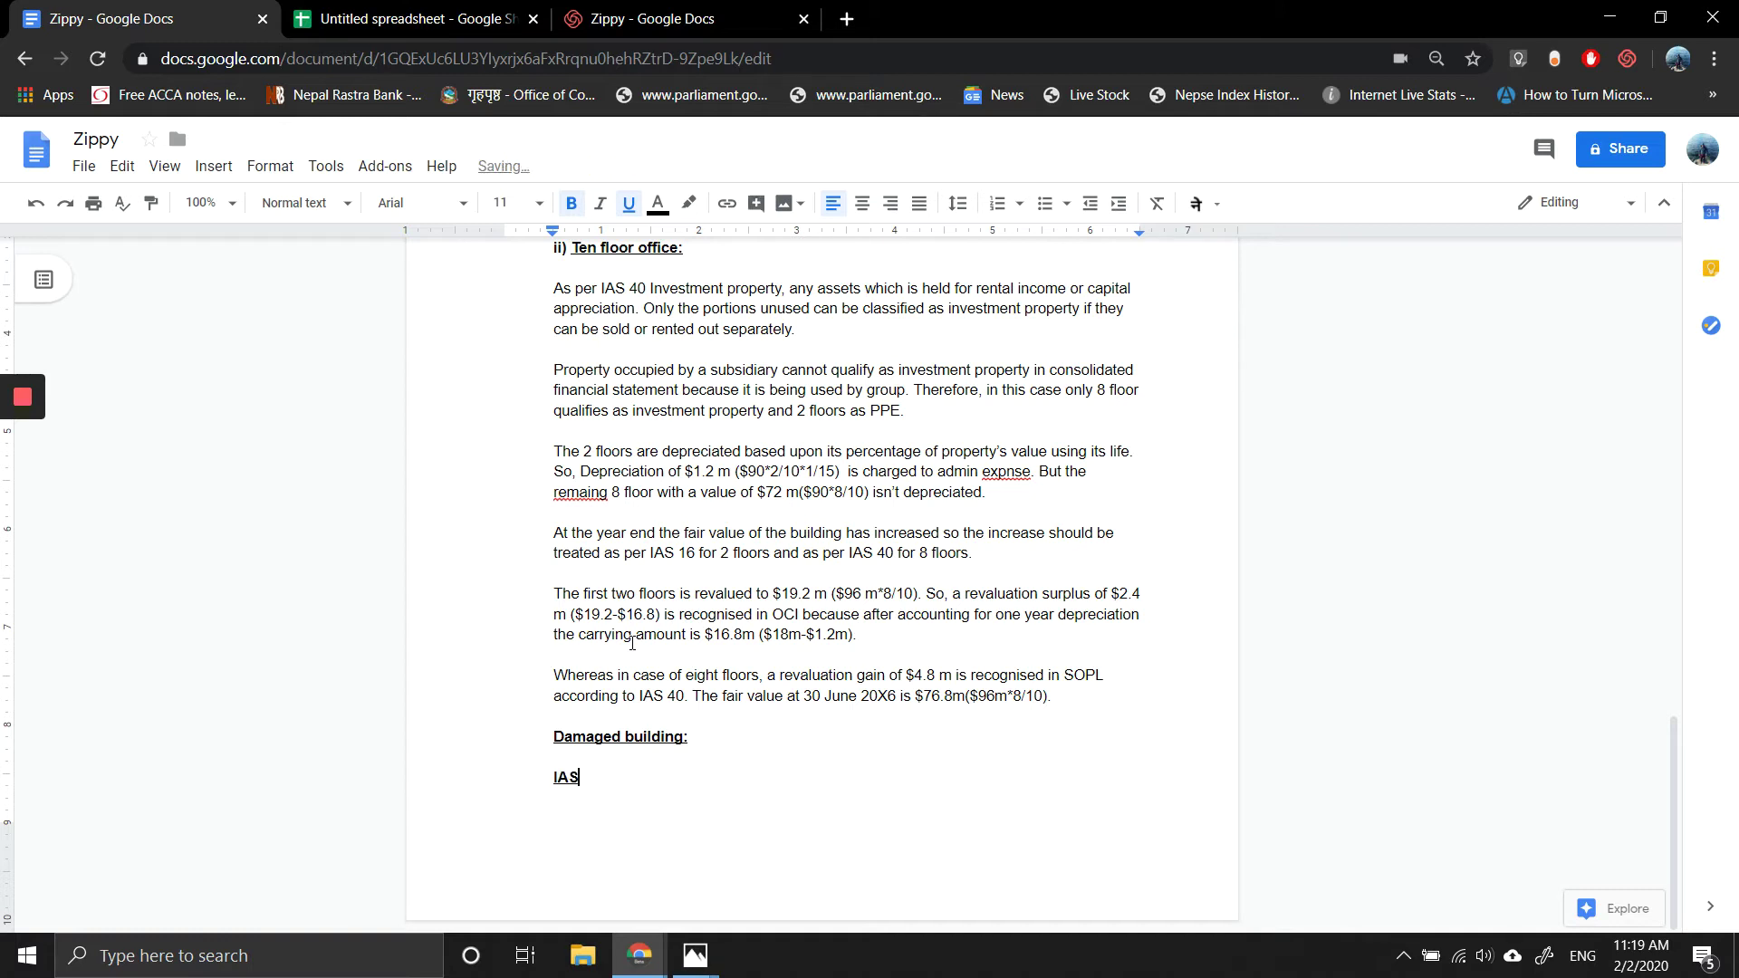
pyautogui.press('BackSpace')
pyautogui.press('BackSpace')
pyautogui.hotkey('ctrl', 'b')
pyautogui.hotkey('ctrl', 'u')
pyautogui.write('IAs')
pyautogui.press('BackSpace')
pyautogui.write('S 36')
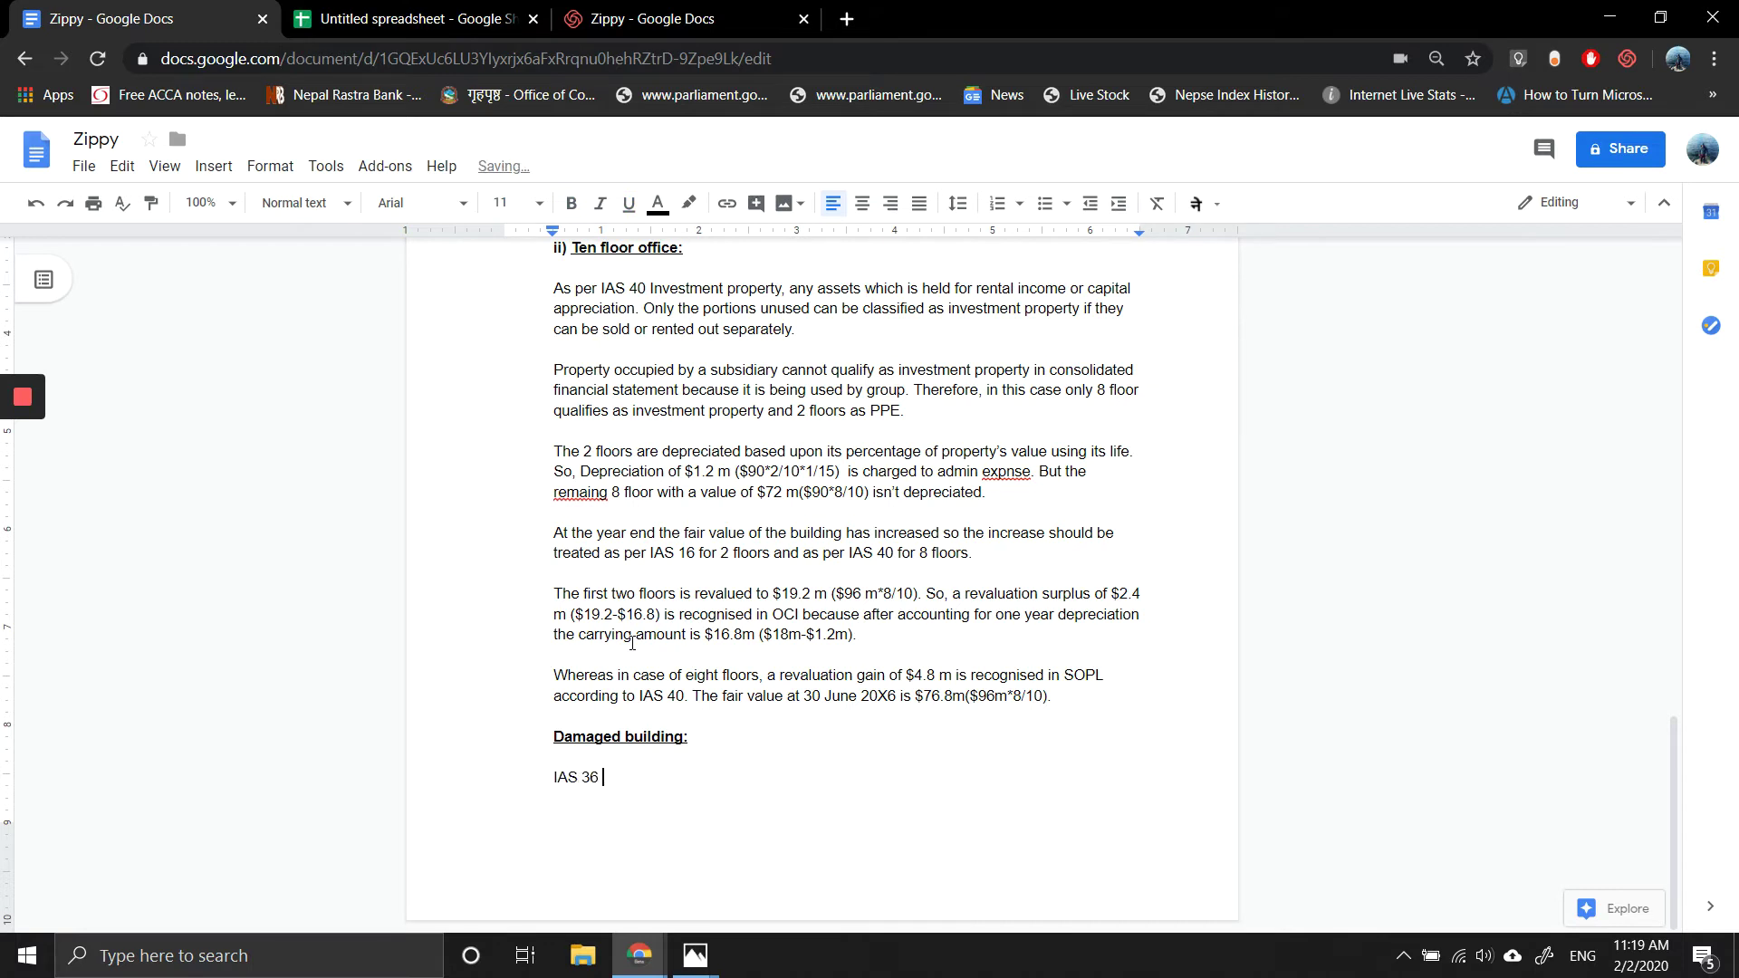
# Step: Continue the IAS 36 sentence with "Impairment of Assets doesn't apply to investment propery that is measured at fair value."
pyautogui.write(' Impairme')
pyautogui.write('nt of Assets d')
pyautogui.write('oesn')
pyautogui.write("'t ")
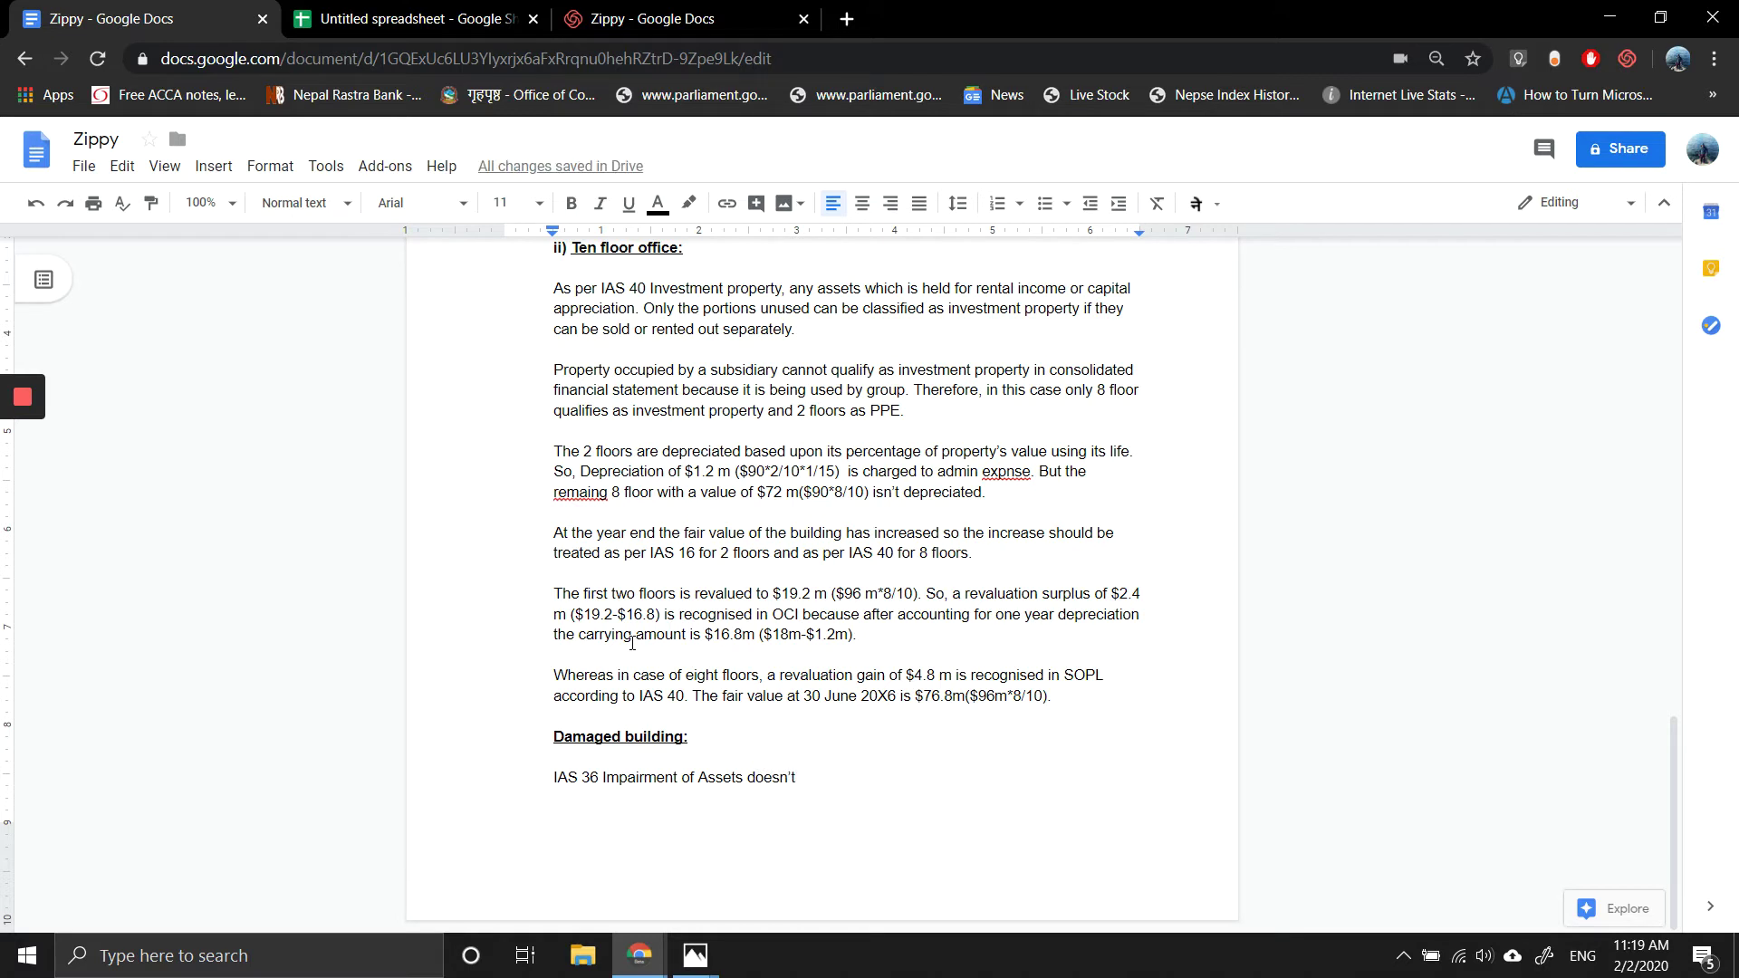
pyautogui.write('apply ')
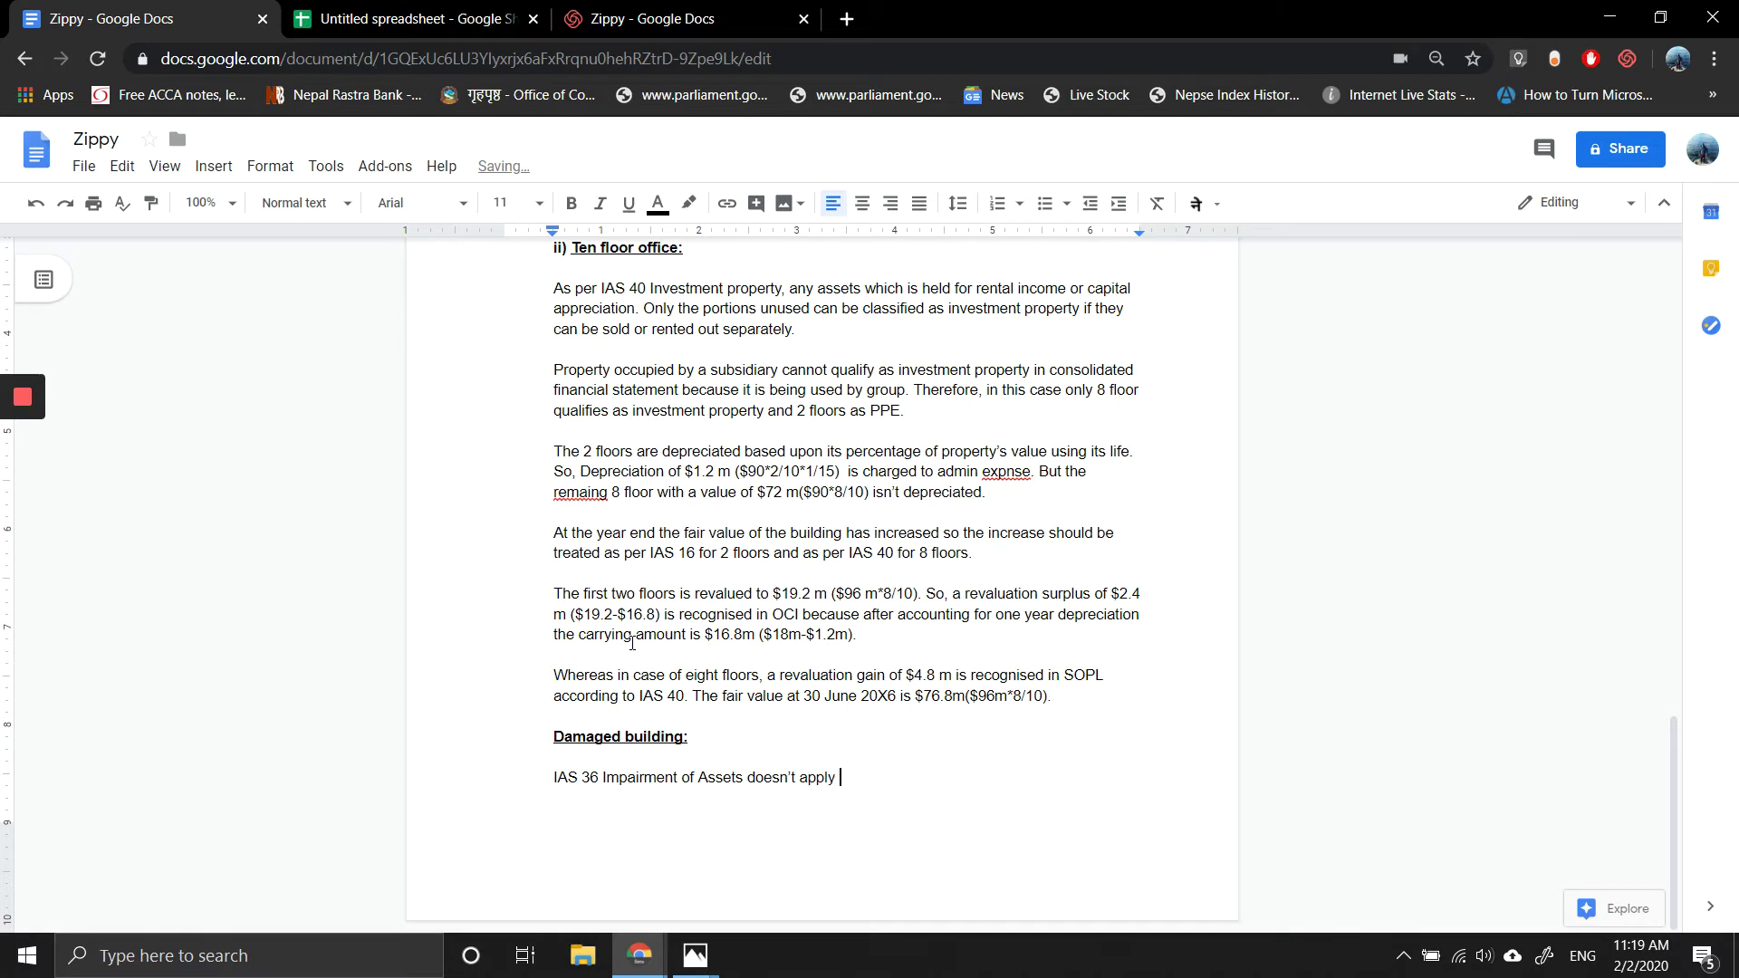
pyautogui.write('to investment propery')
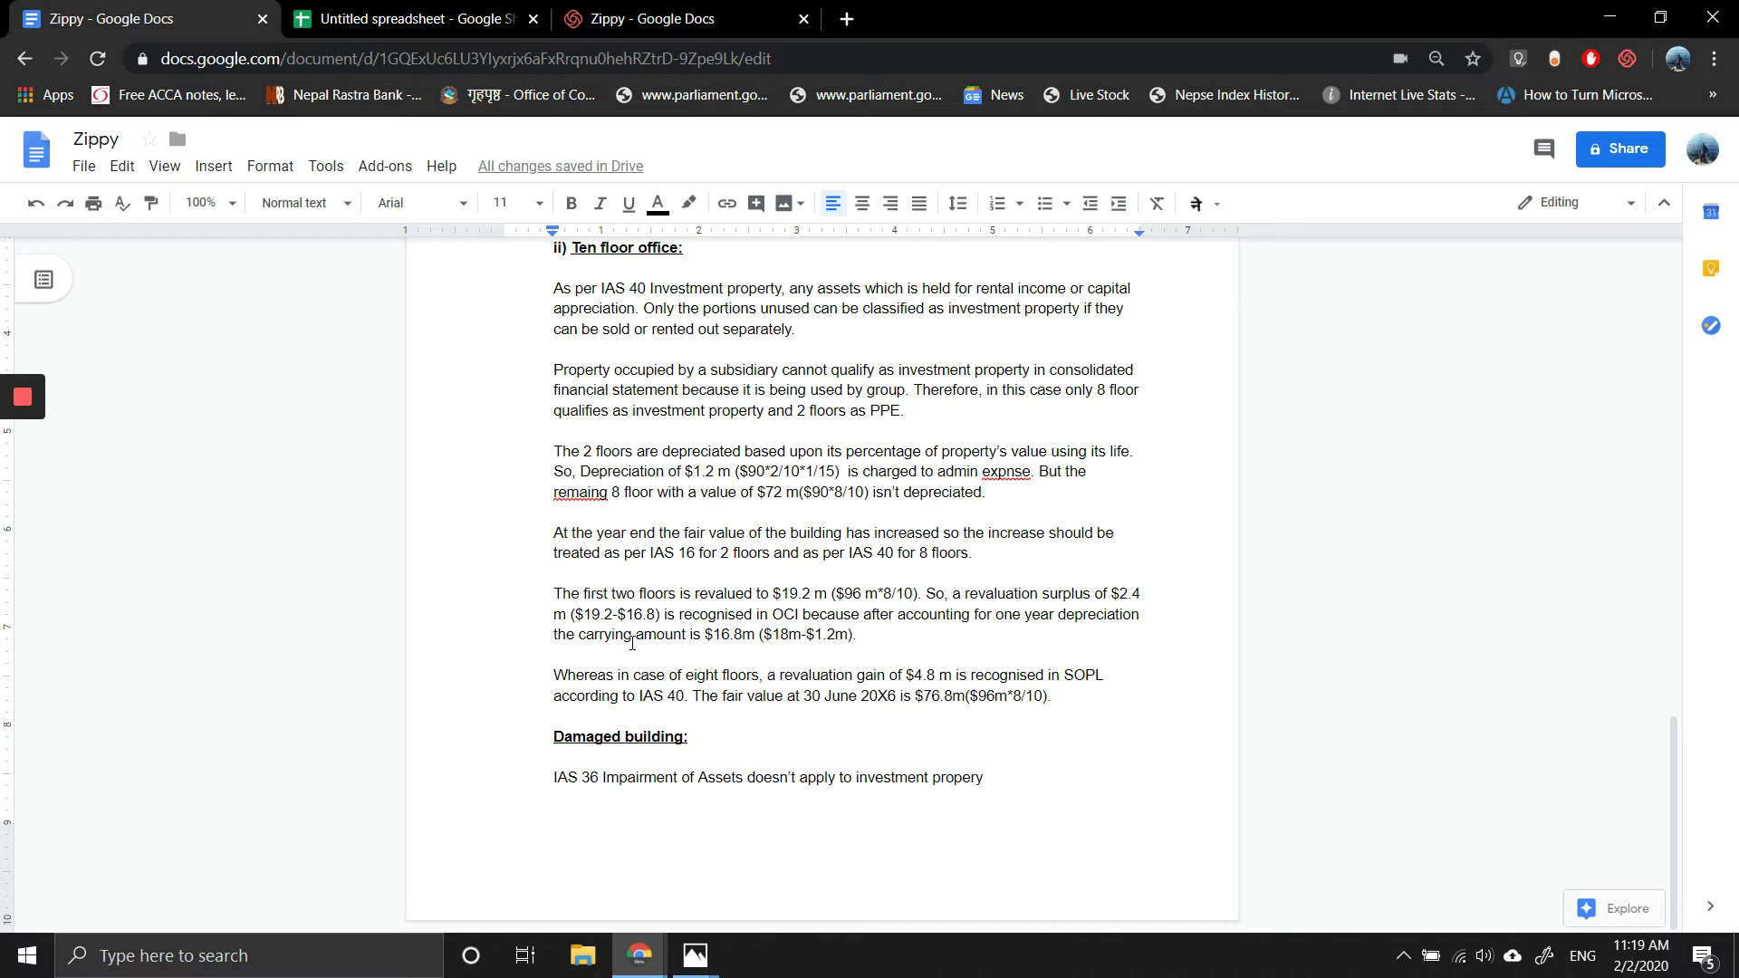
pyautogui.write('that is me')
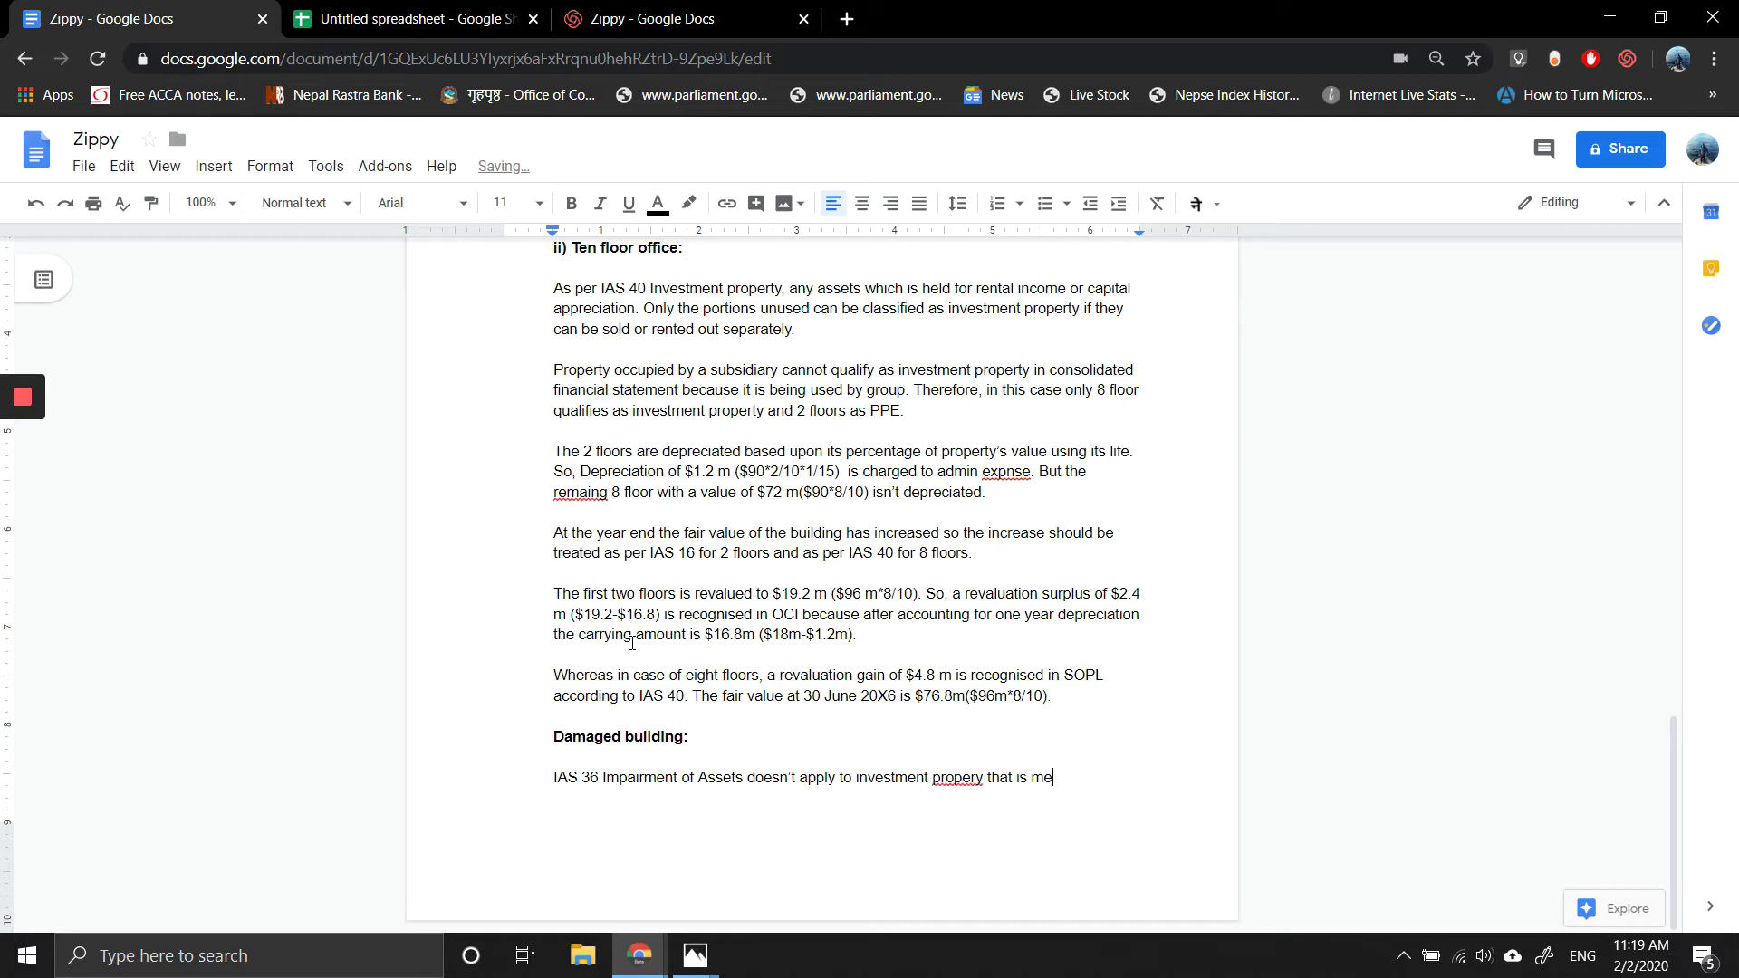
pyautogui.write('asured at fair value.')
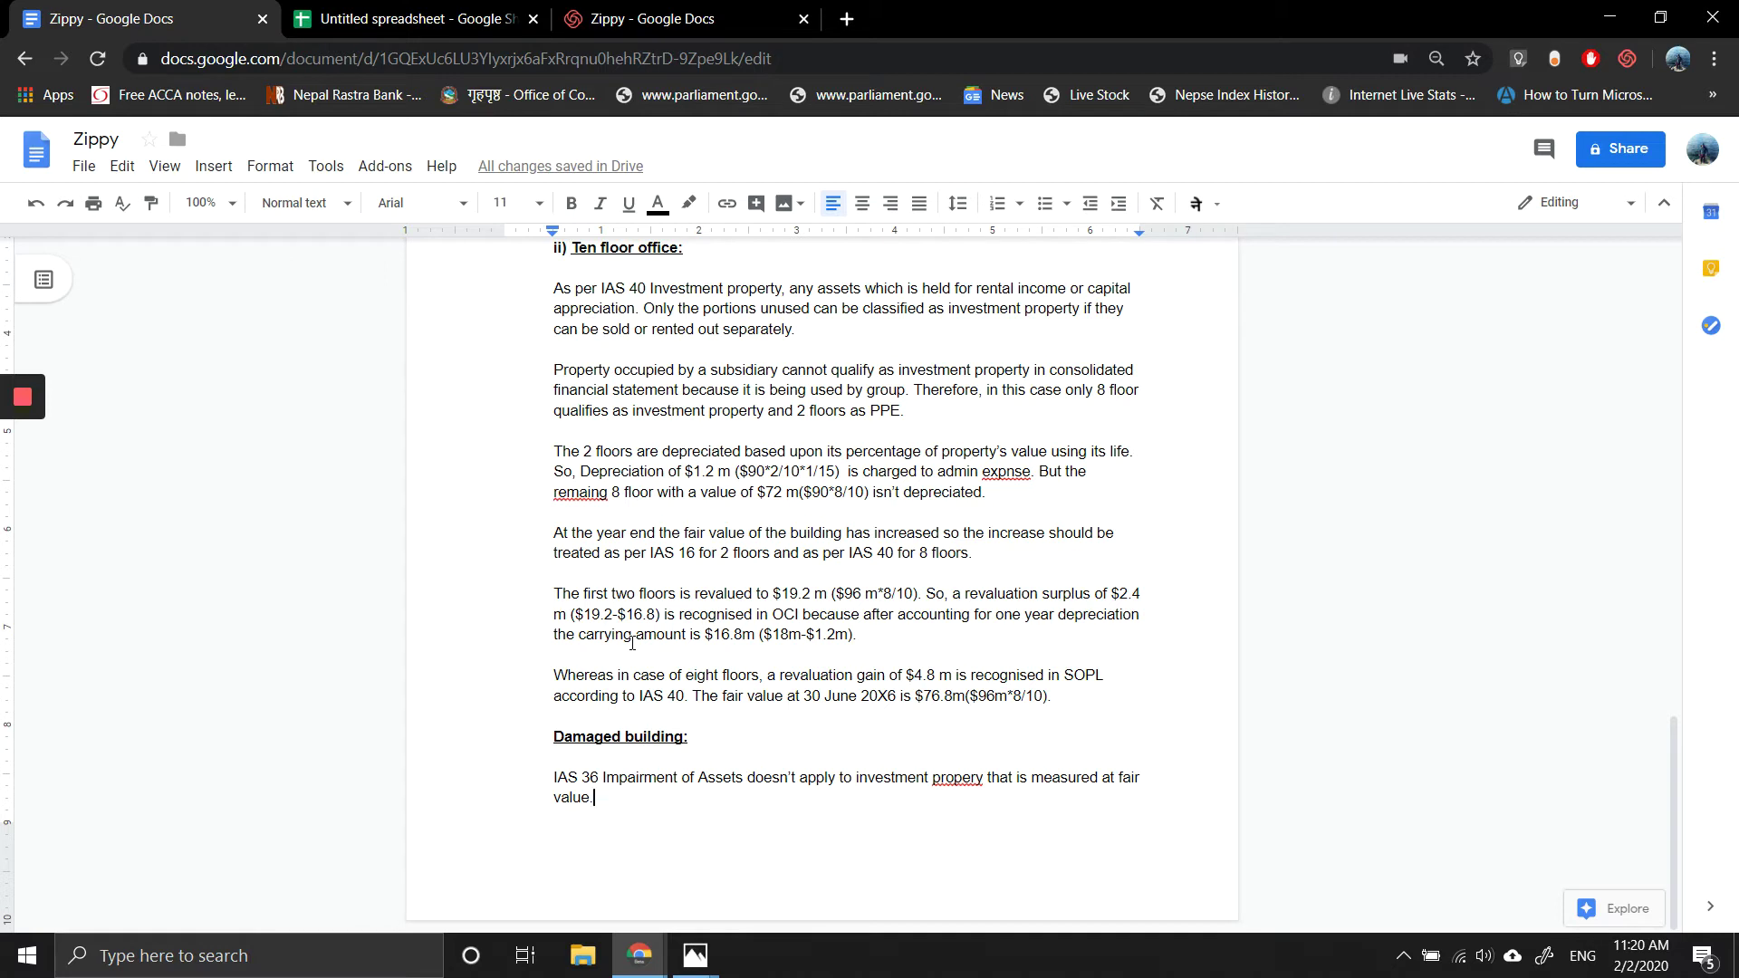
# Step: Add "As" after the IAS 36 sentence and correct the misspelled "propery" to "property" with the spelling suggestion
pyautogui.write('As')
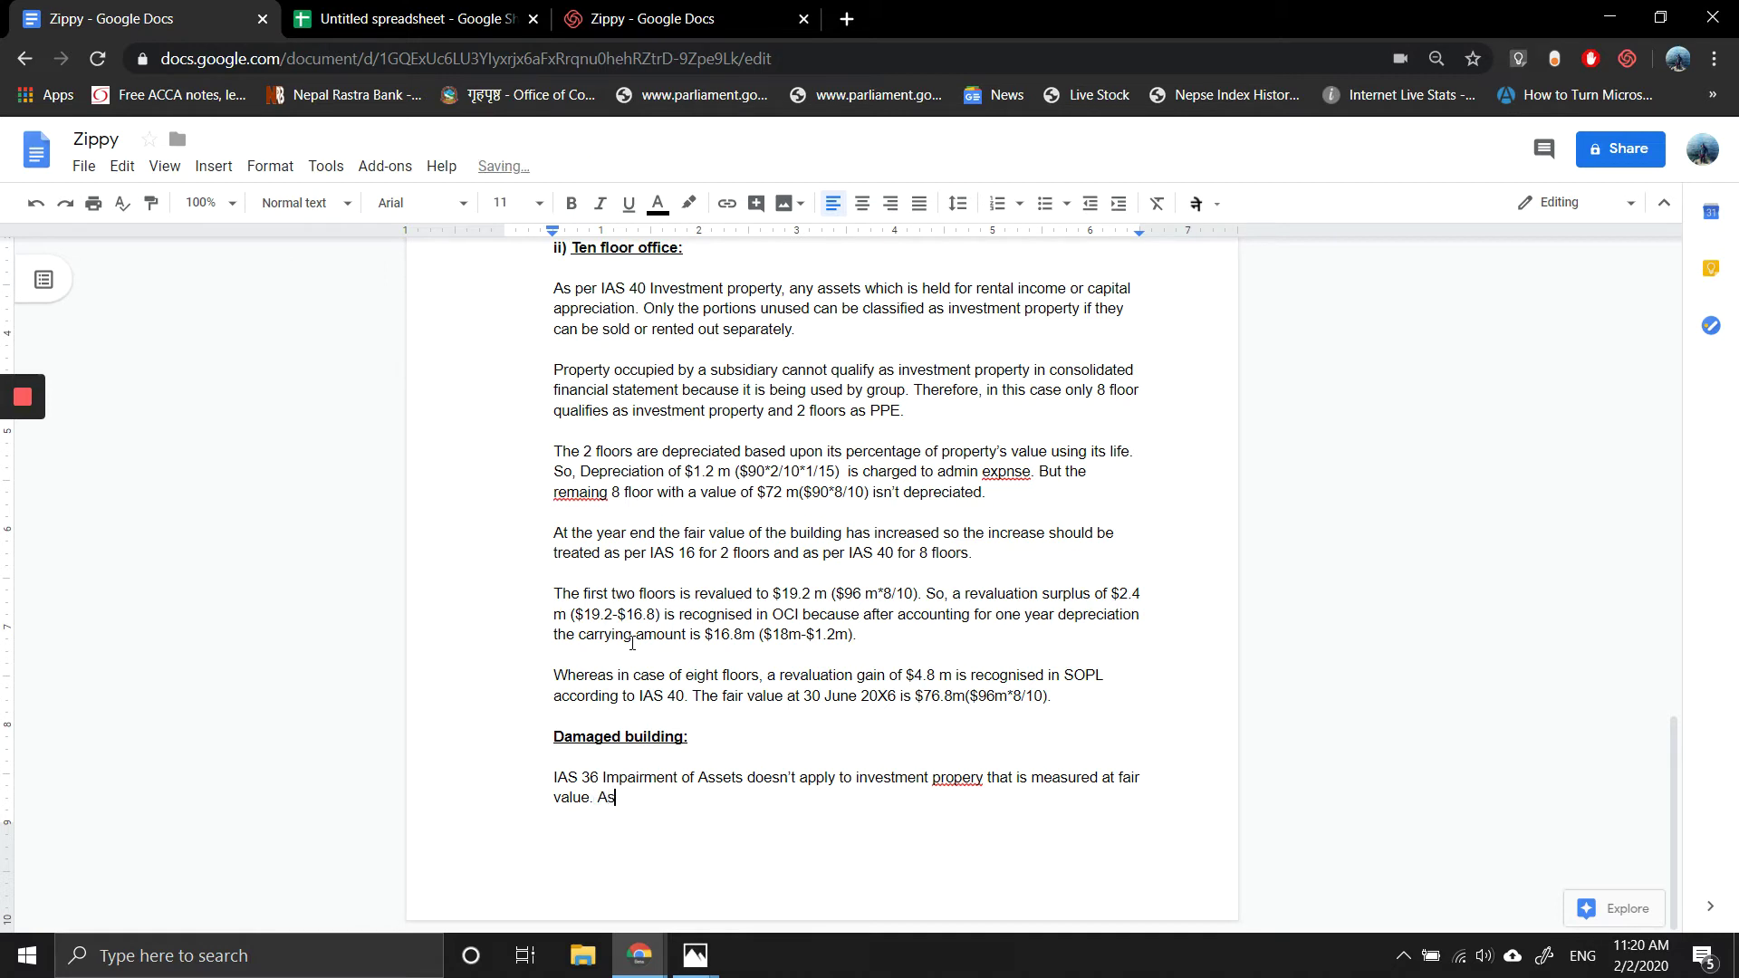
pyautogui.rightClick(947, 776)
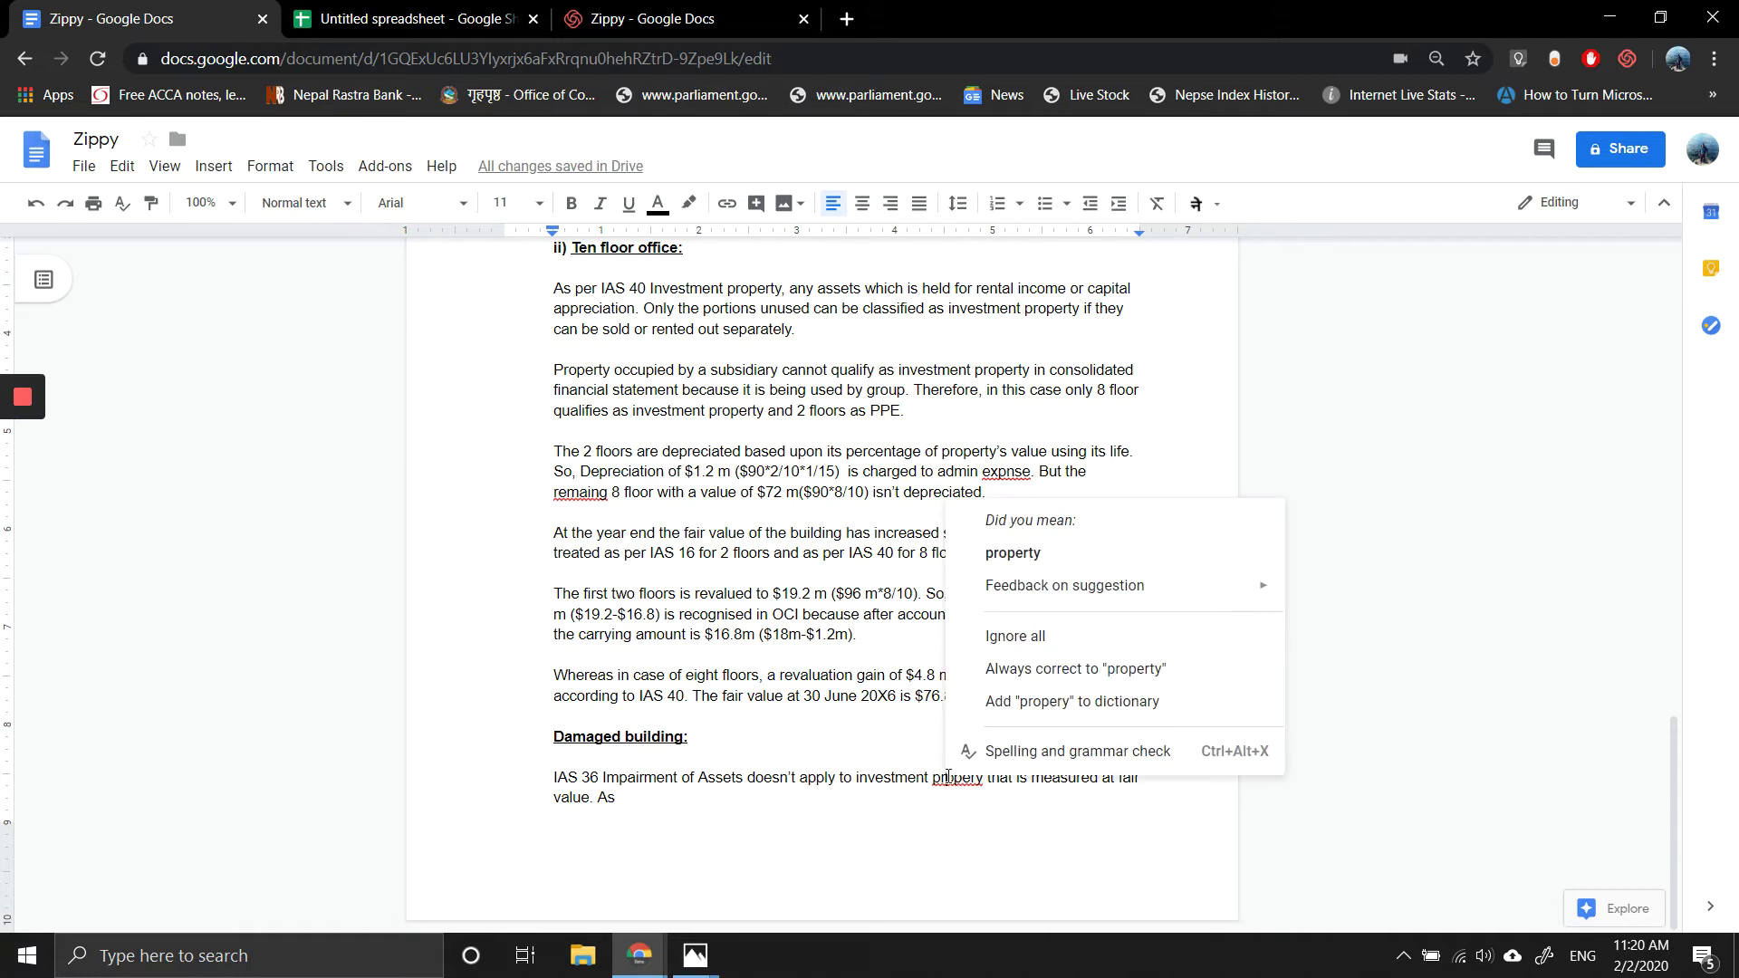
pyautogui.click(1021, 550)
# Step: Replace the trailing "As" with the sentence "Only gains or losses are recorded in SOPL."
pyautogui.click(646, 800)
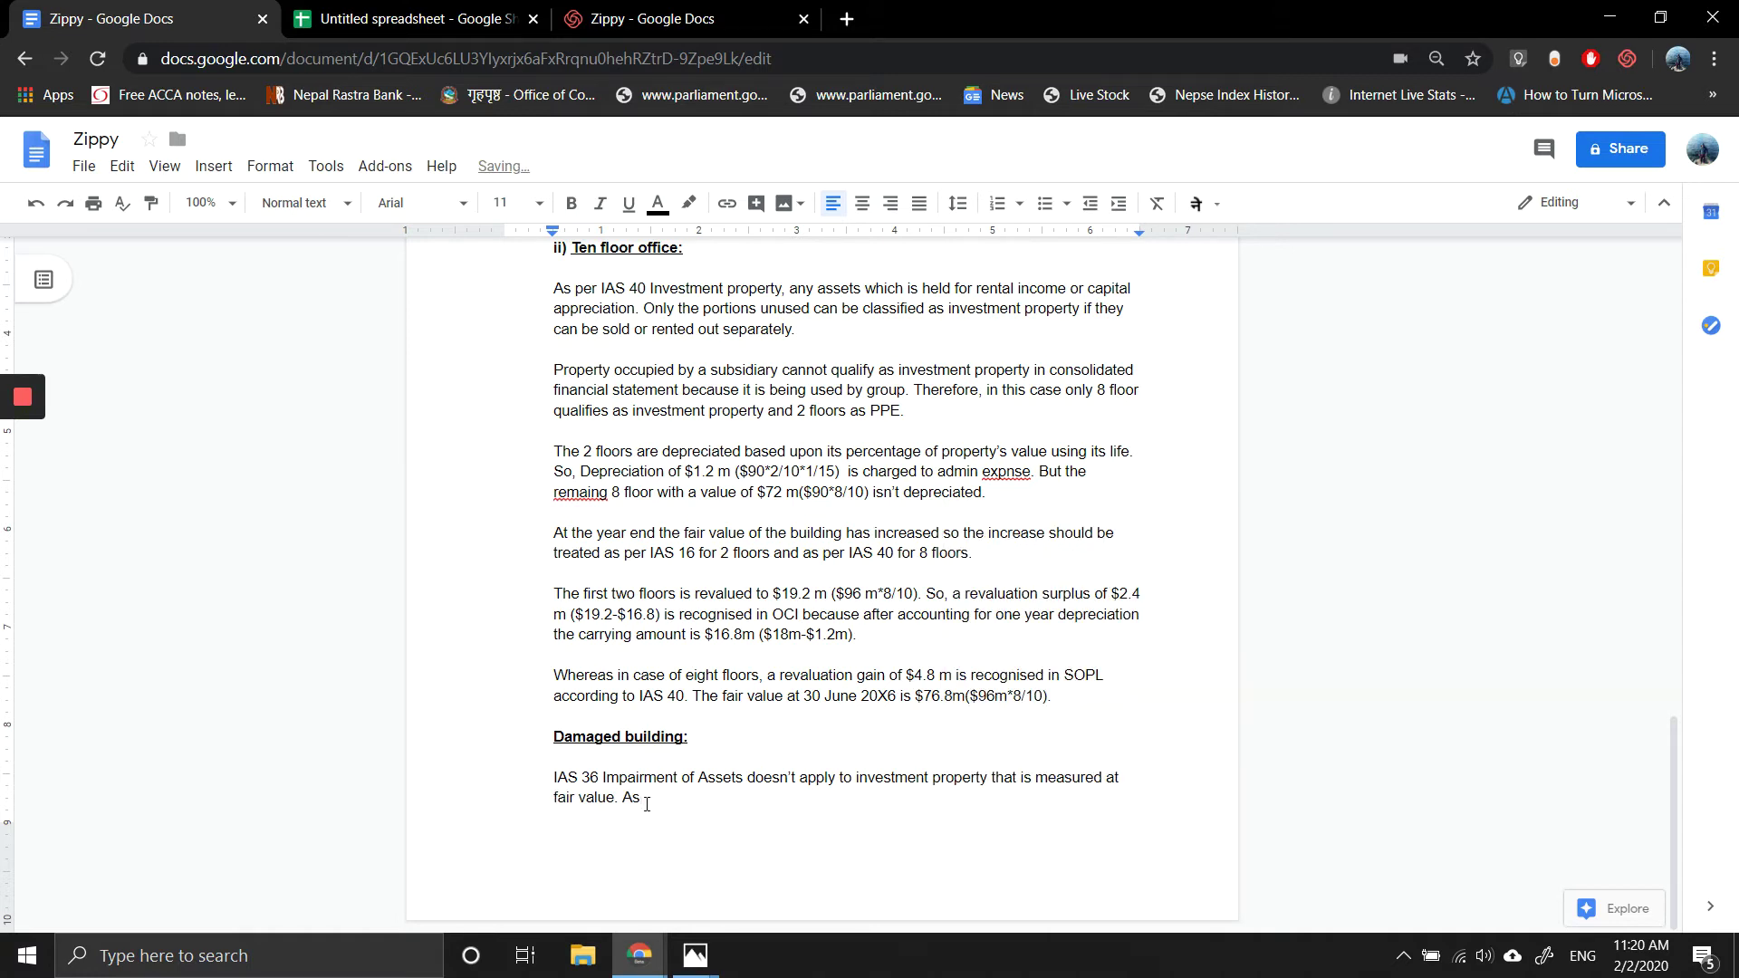
pyautogui.press('BackSpace')
pyautogui.press('BackSpace')
pyautogui.write('Only gains or losses are recorded in ')
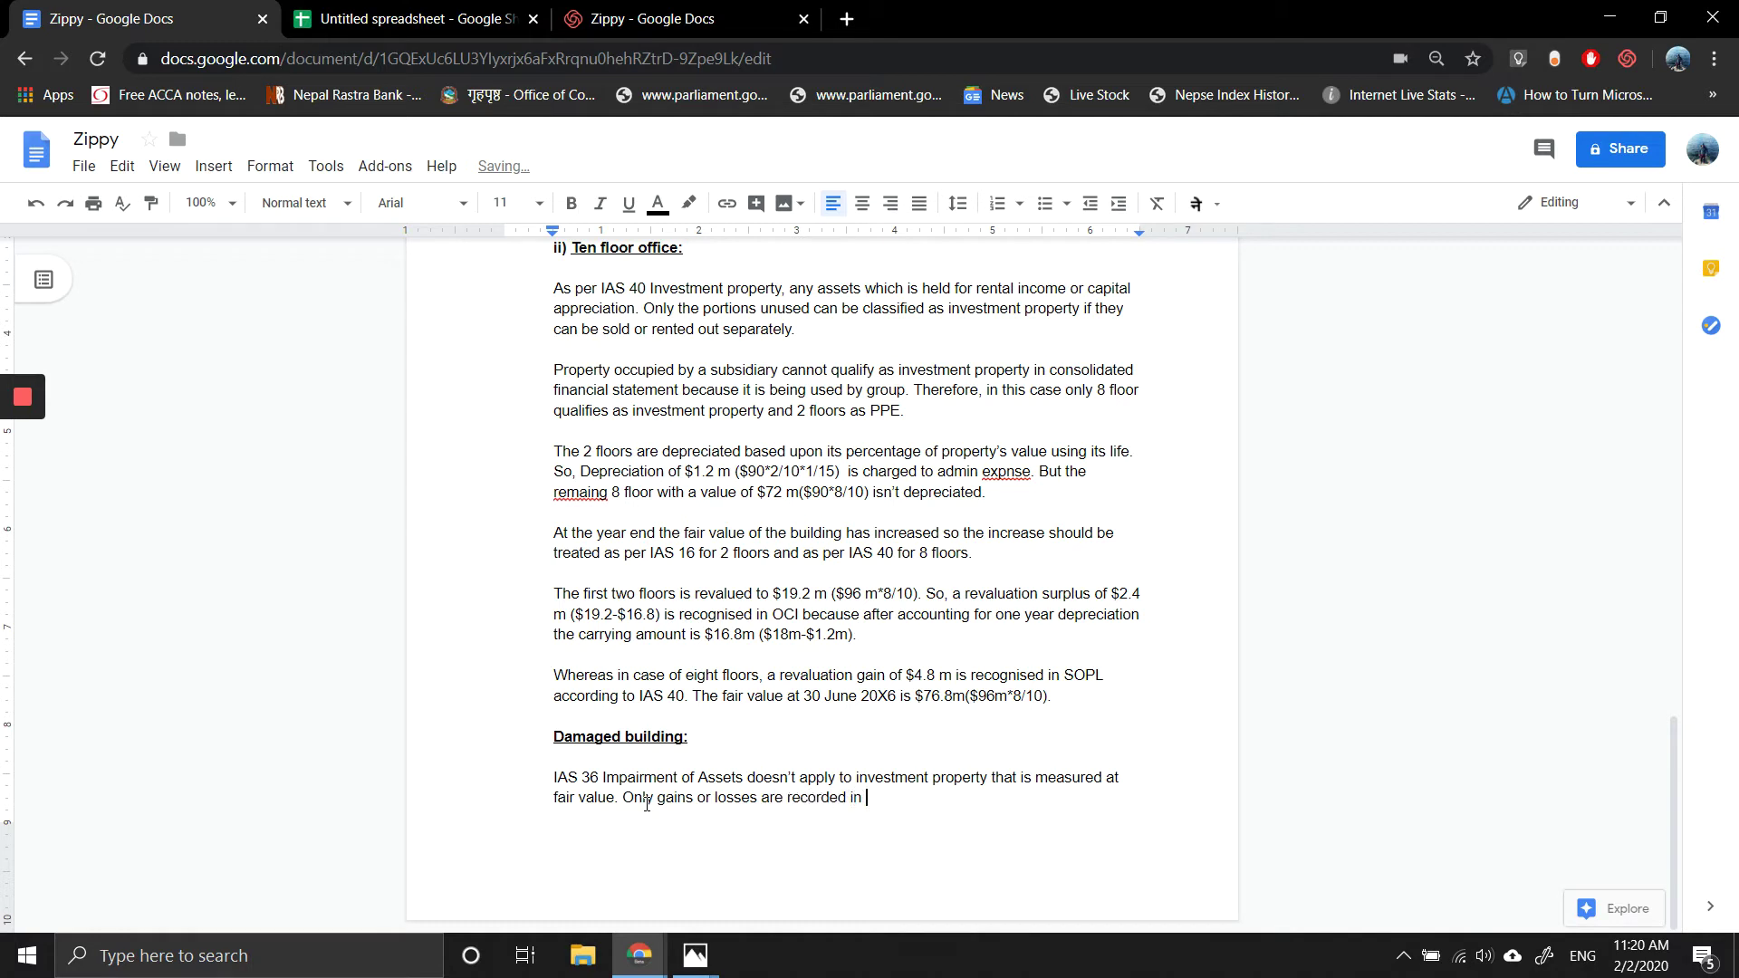
pyautogui.write('SOPL.')
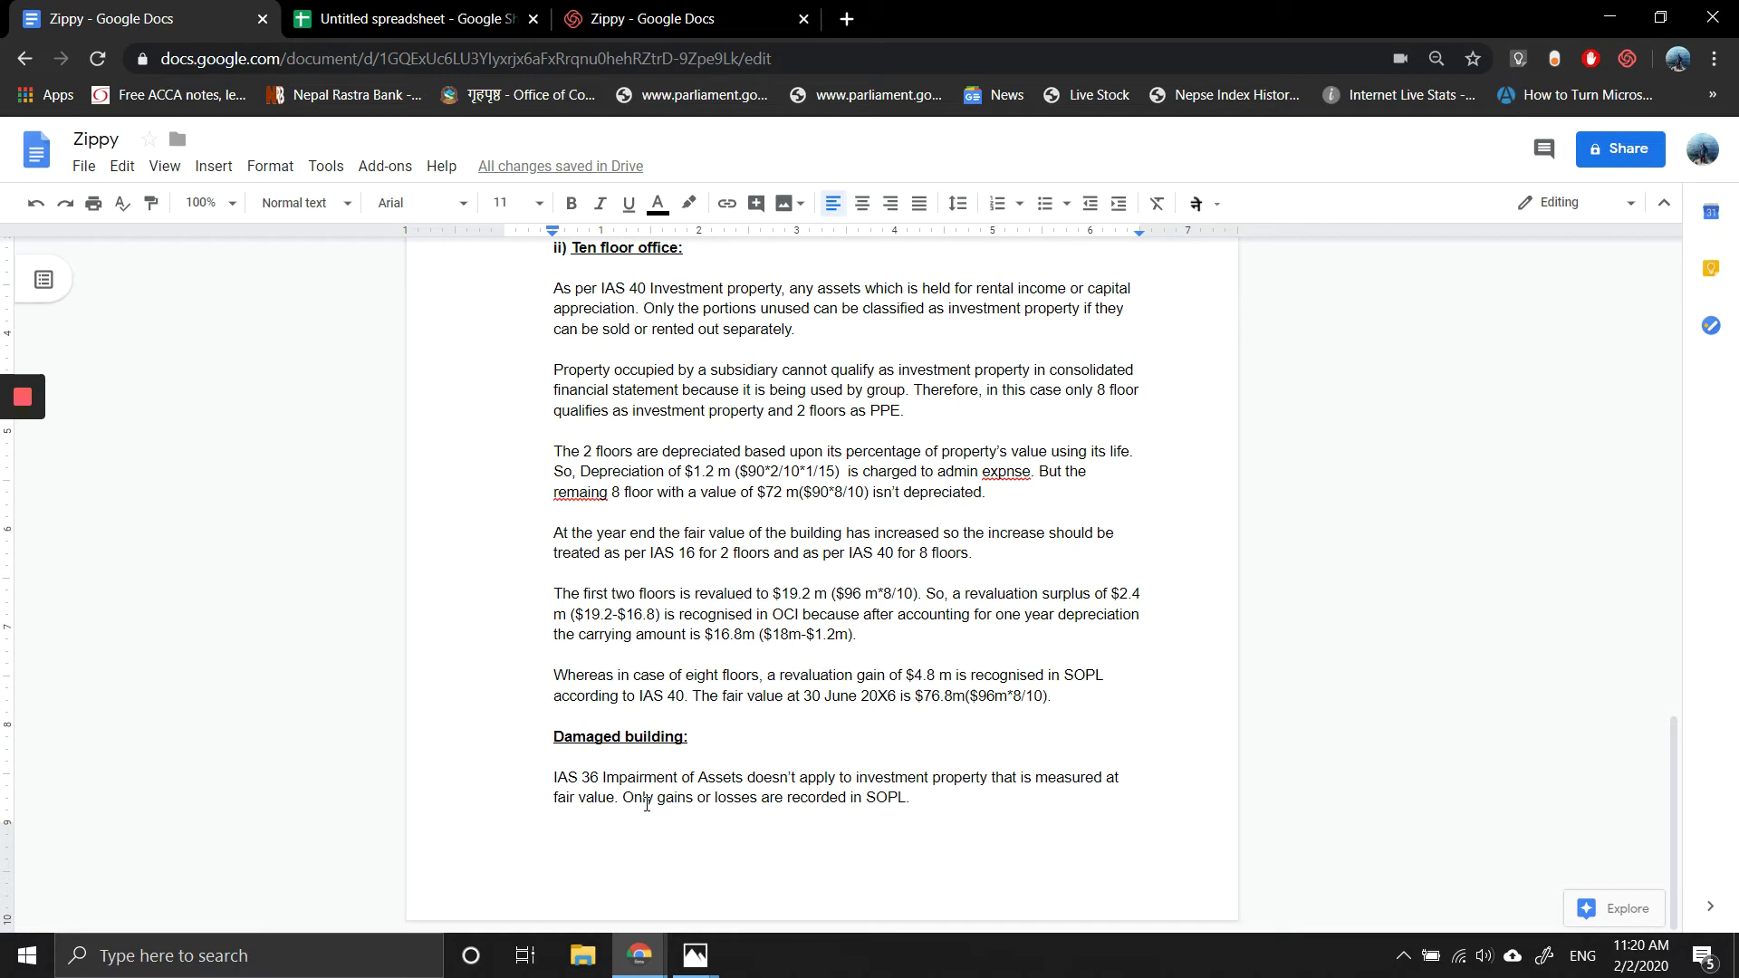
# Step: Add "So, a loss of $6m ($20m-$14m) is charged to investment income." to the damaged building paragraph and start a new paragraph
pyautogui.hotkey('ctrl', 'Return')
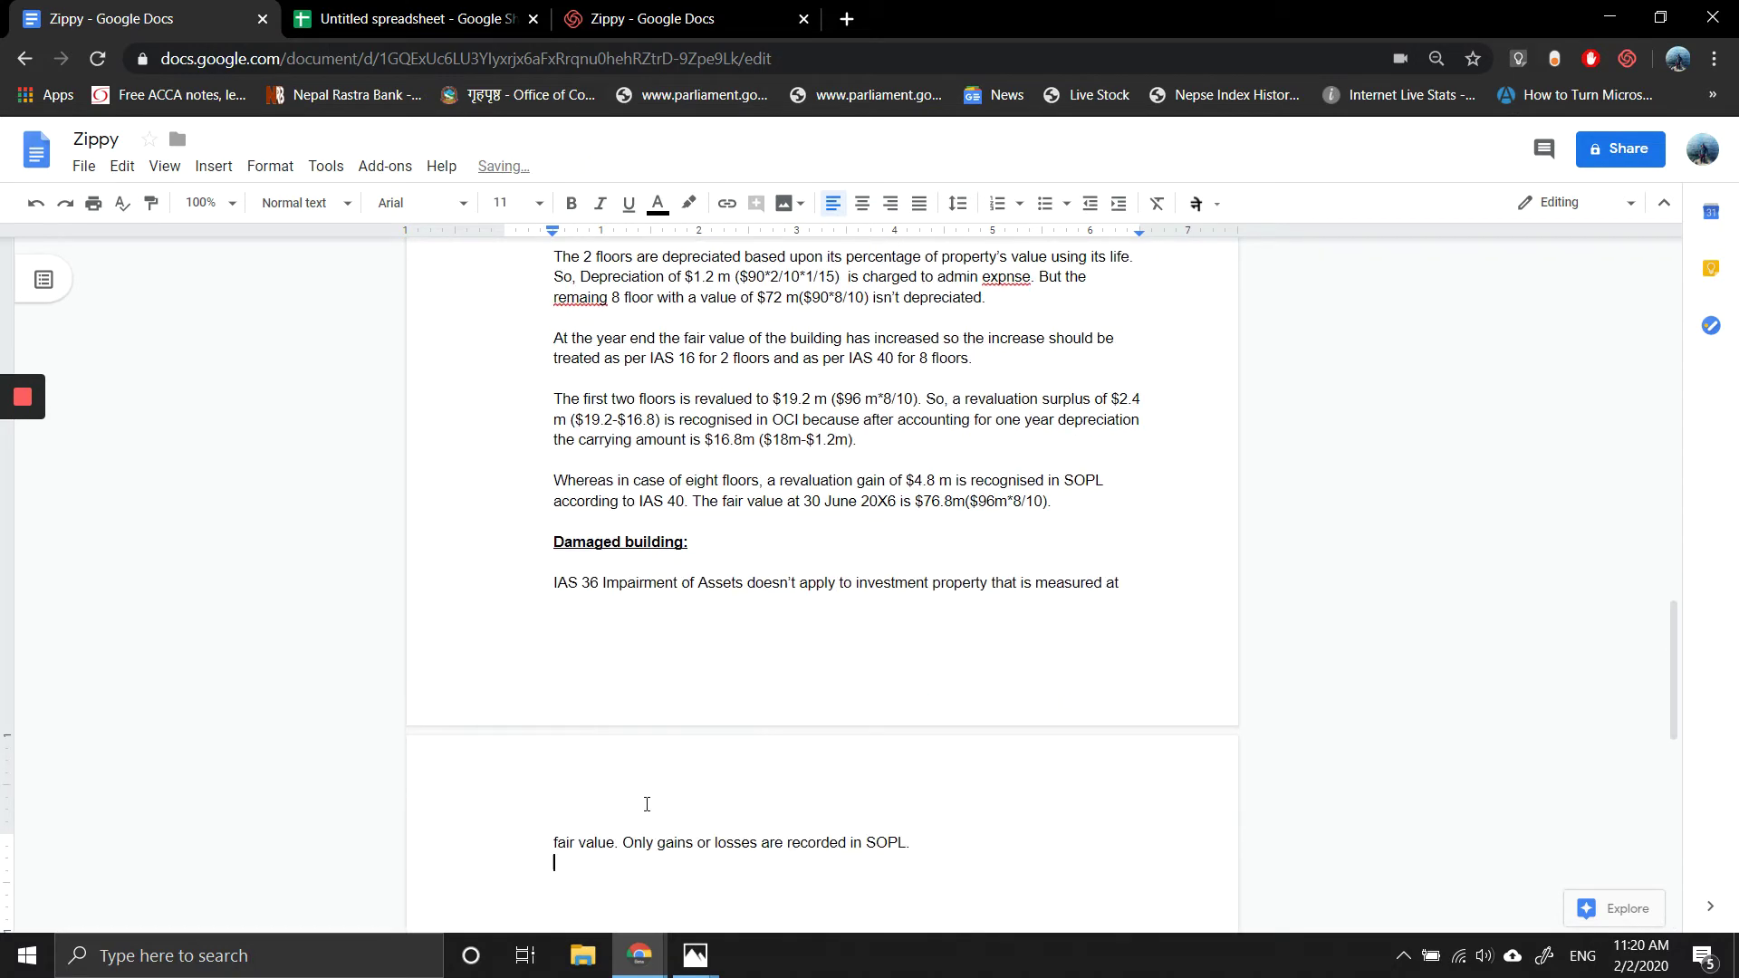
pyautogui.press('Up')
pyautogui.press('Up')
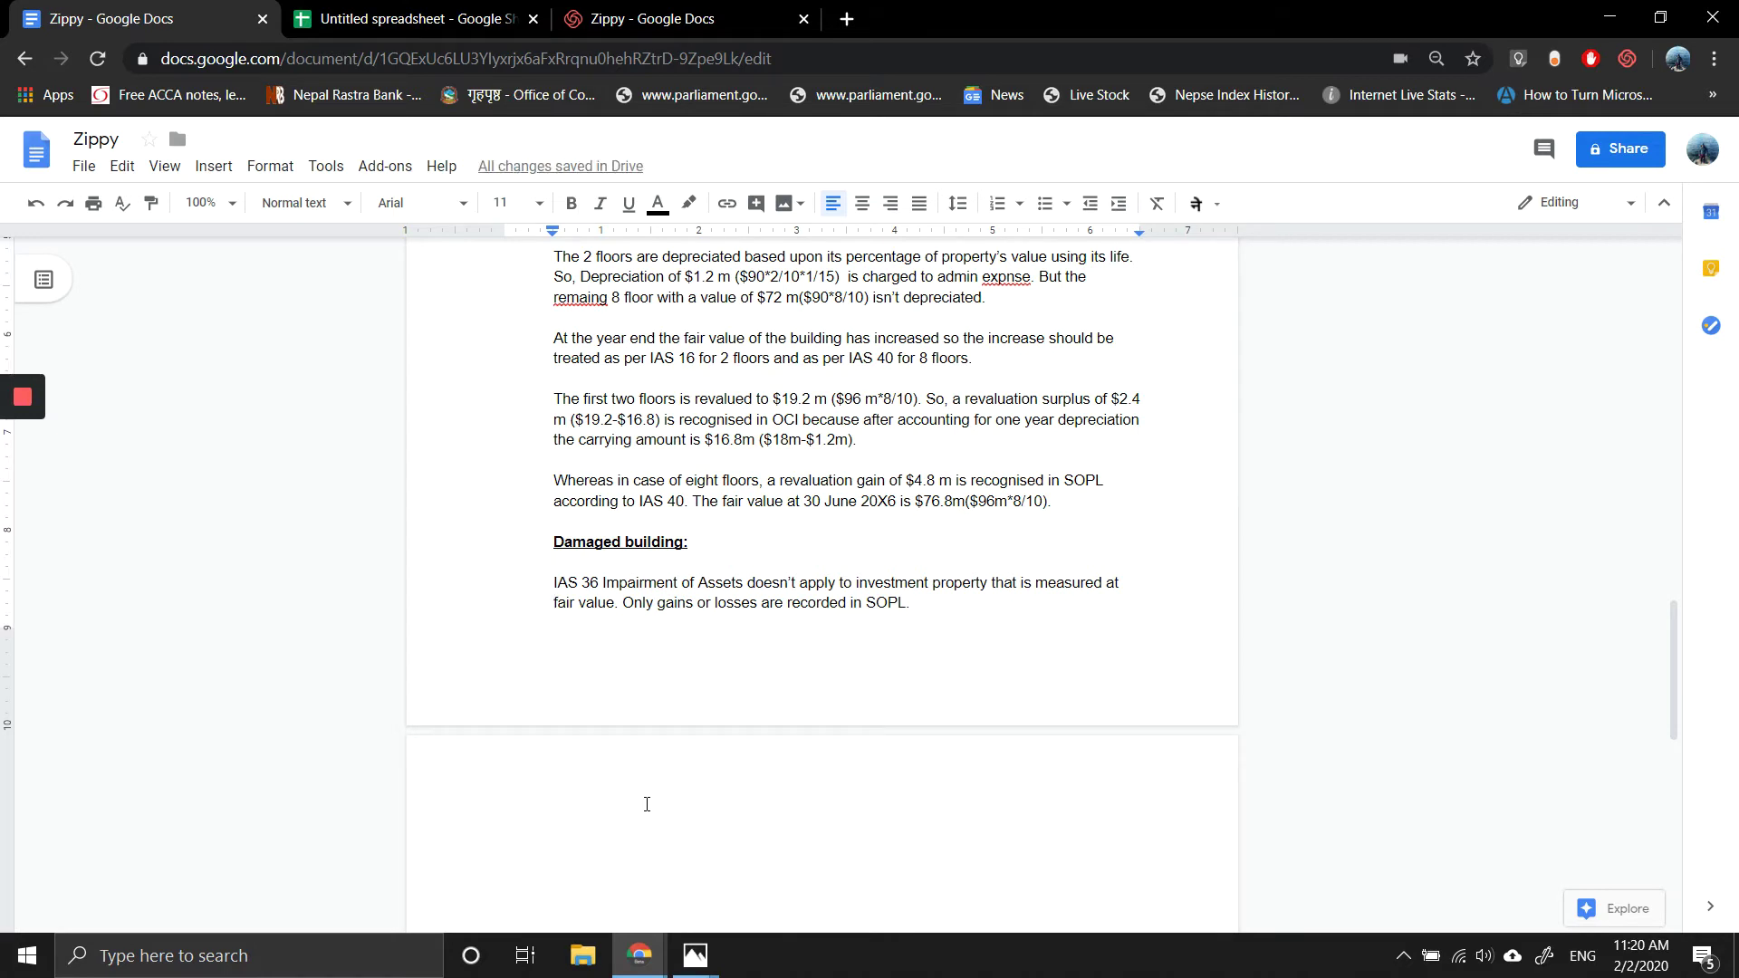
pyautogui.press('End')
pyautogui.write('So')
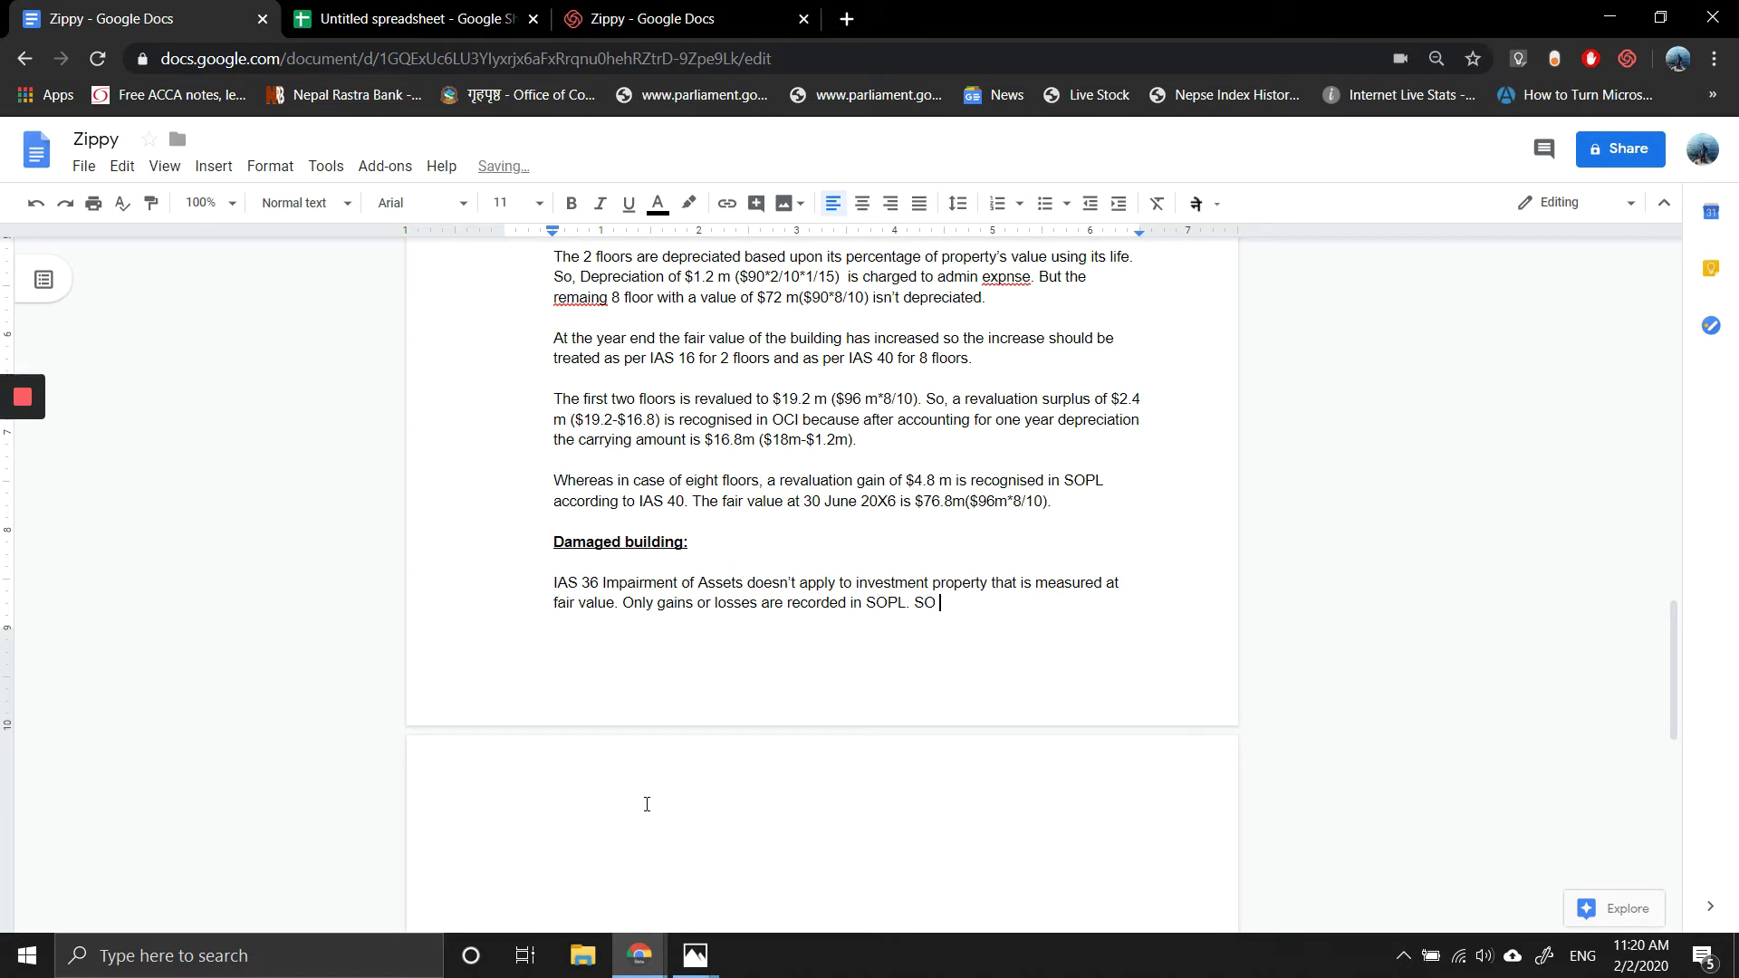
pyautogui.write(', a loss of $6m ($20m-$14')
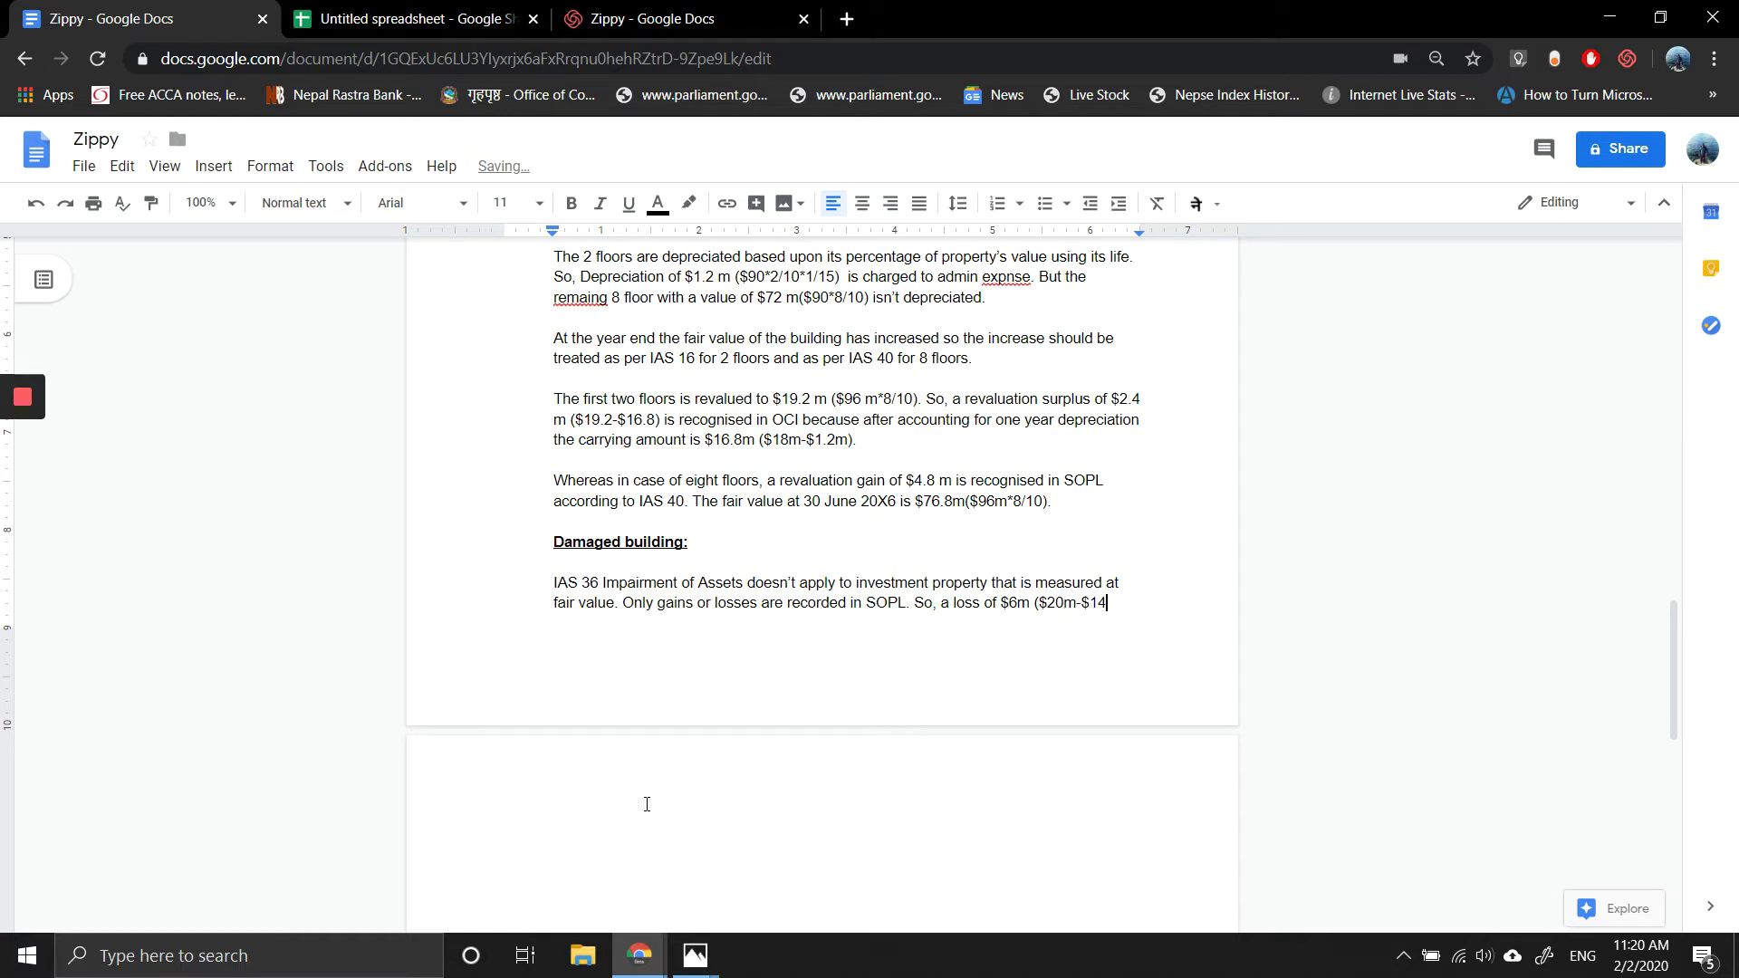
pyautogui.write('m) is char')
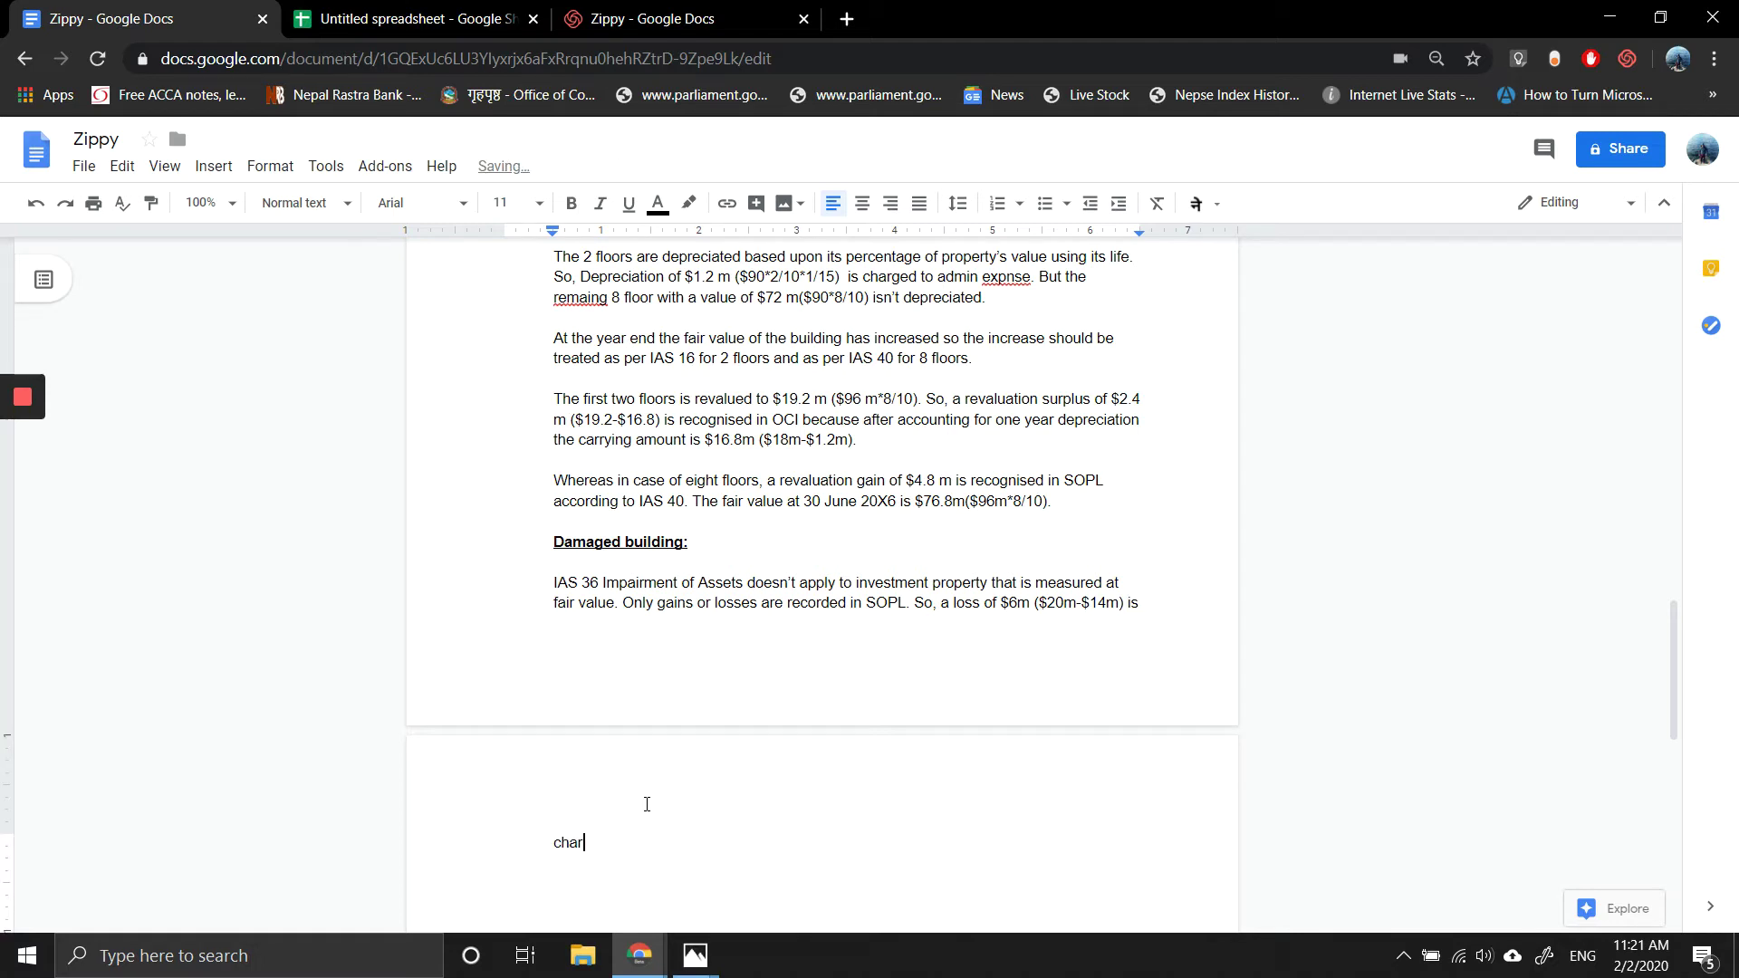
pyautogui.write('ged to investment income.')
pyautogui.press('Return')
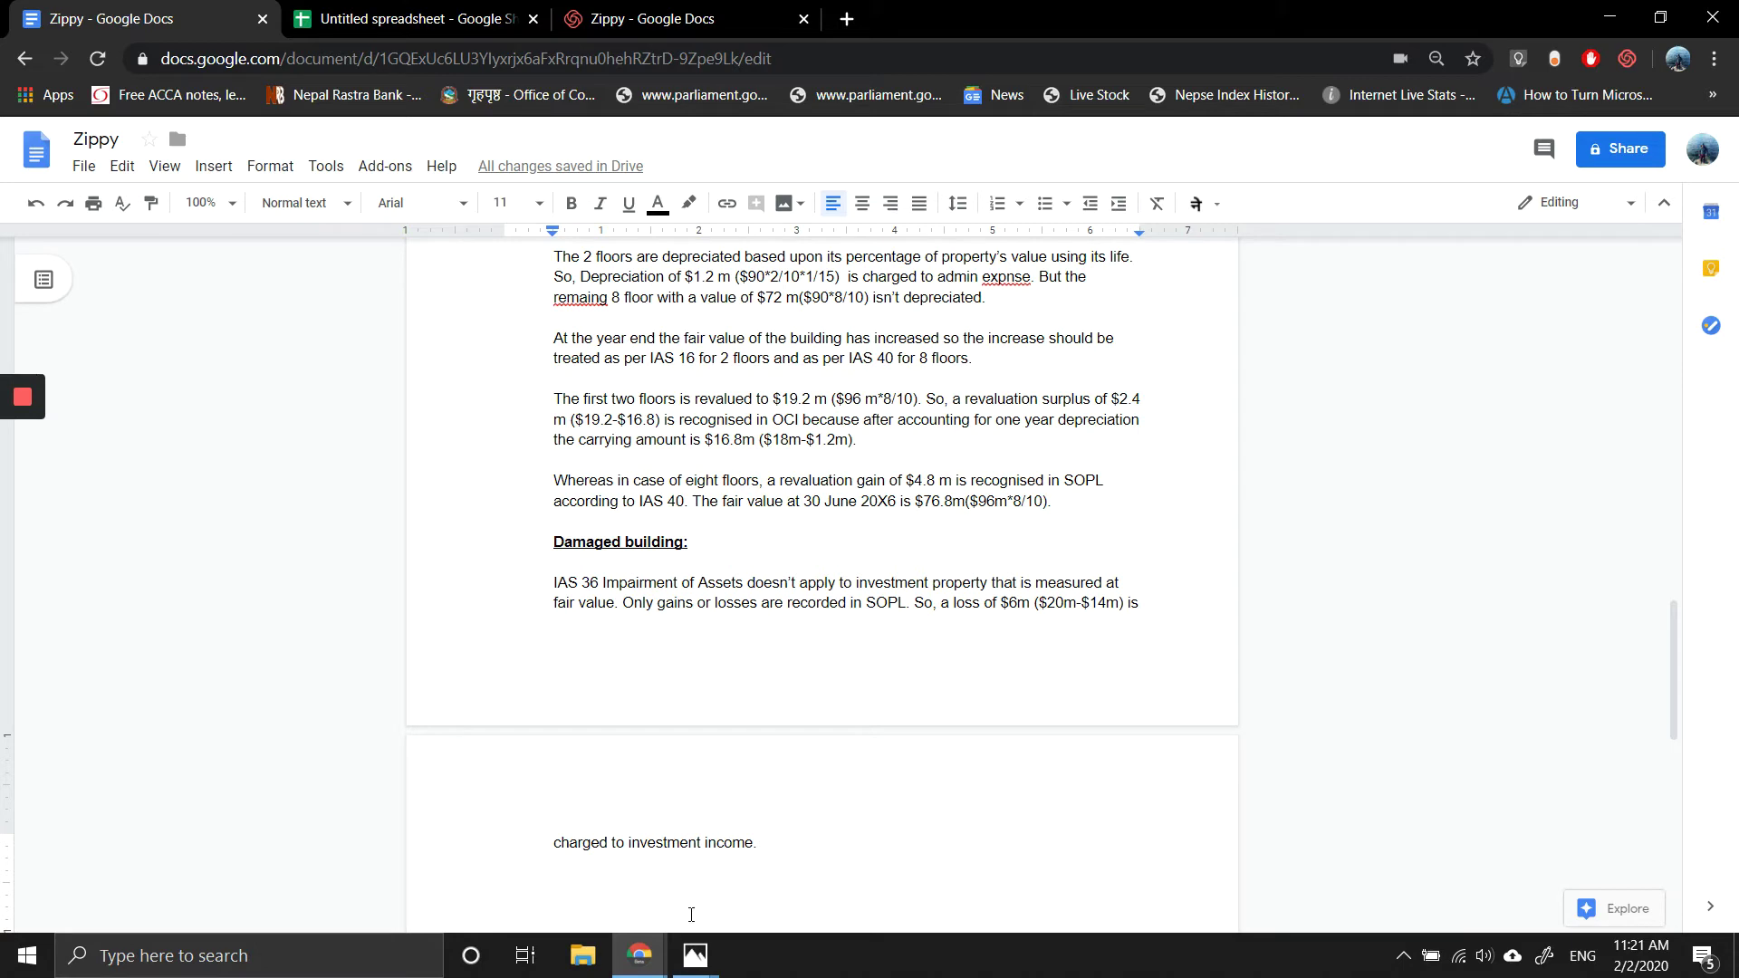
# Step: Read the repair cost provision details in the question photo in Photos and return to the Zippy document
pyautogui.click(695, 967)
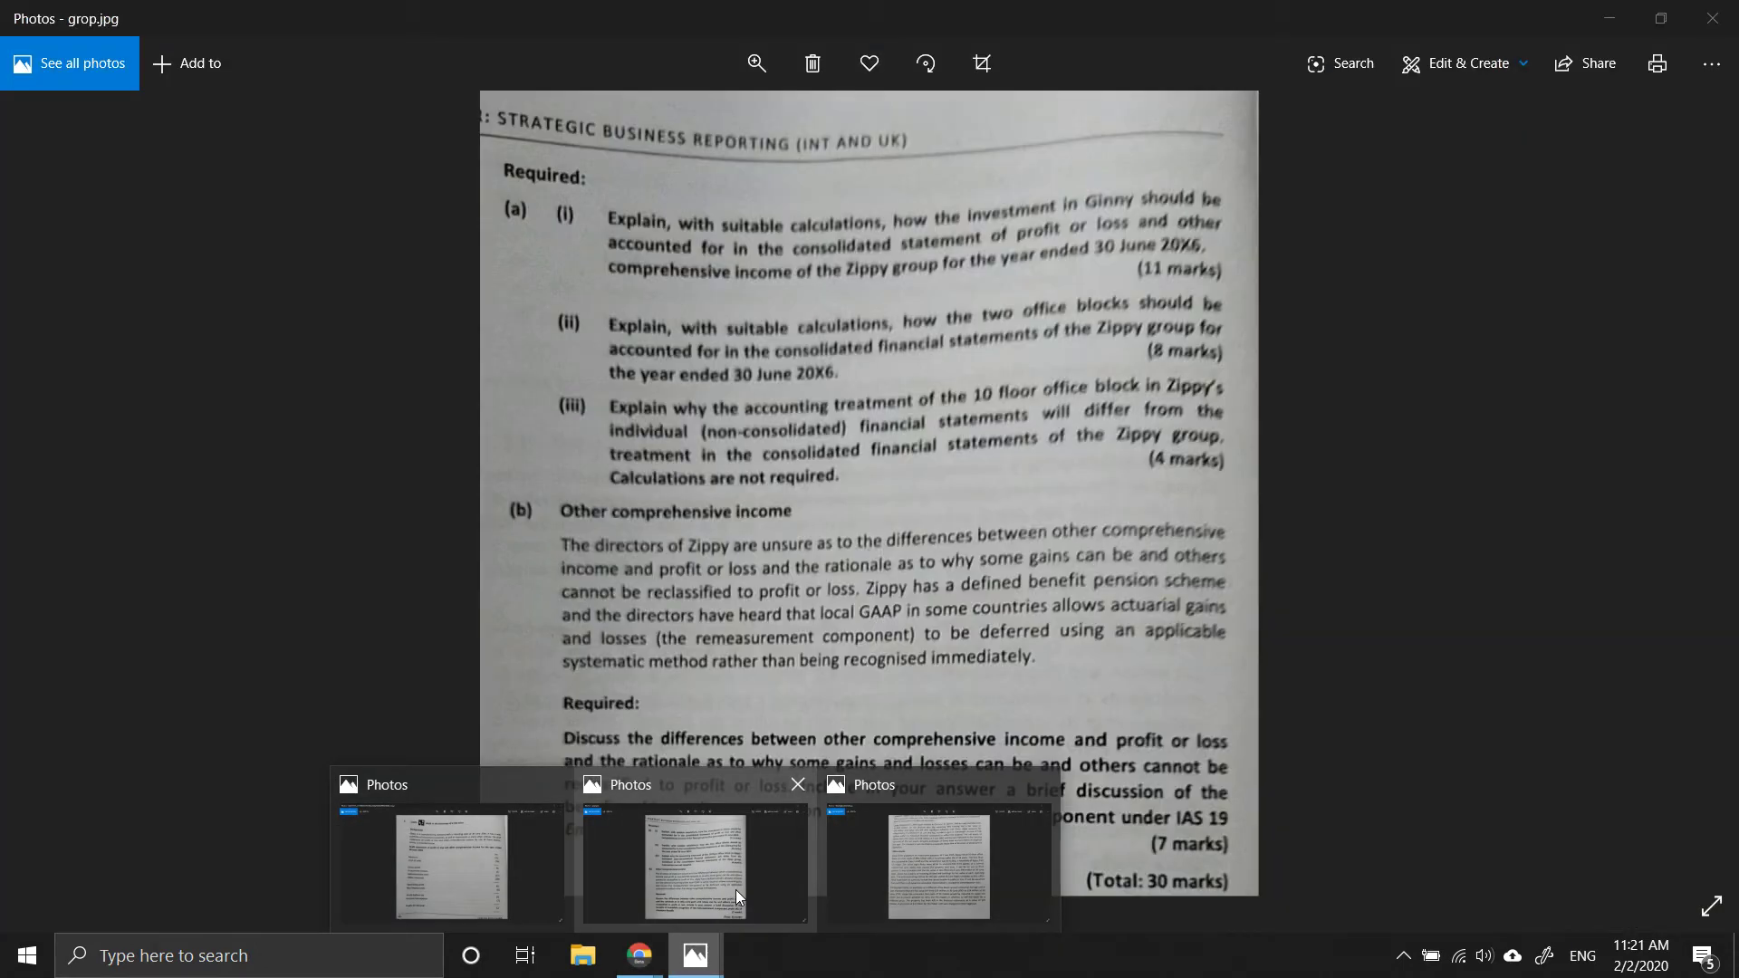
pyautogui.click(920, 826)
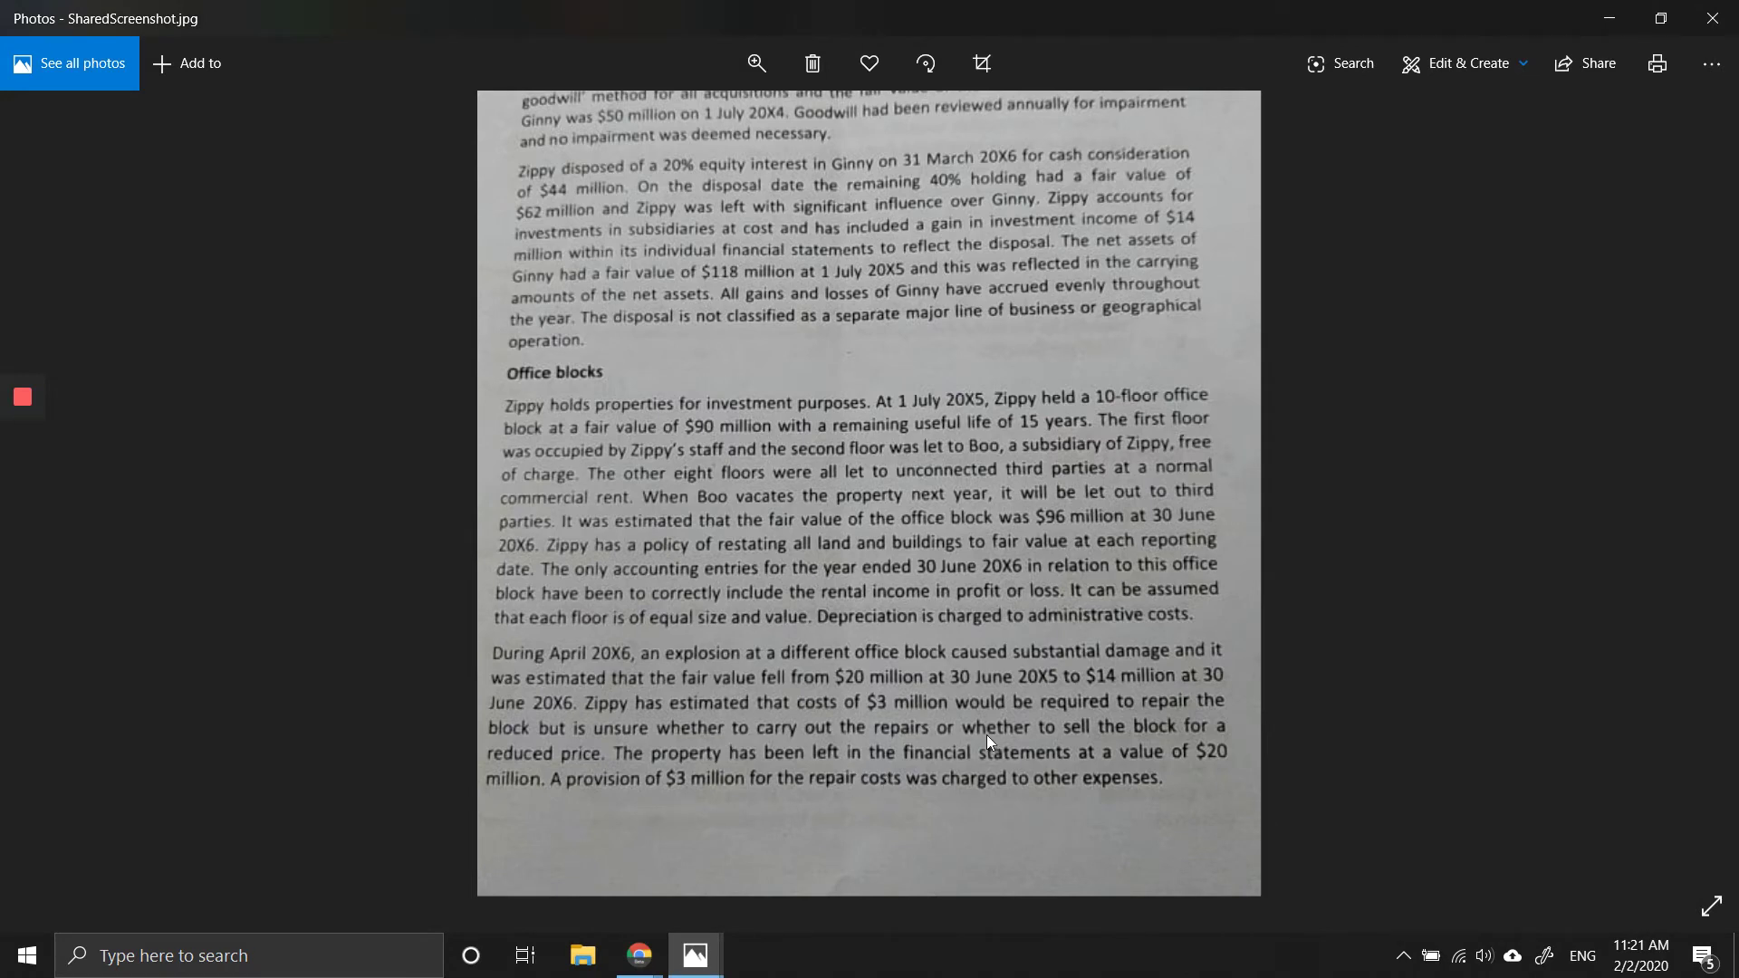
pyautogui.click(639, 955)
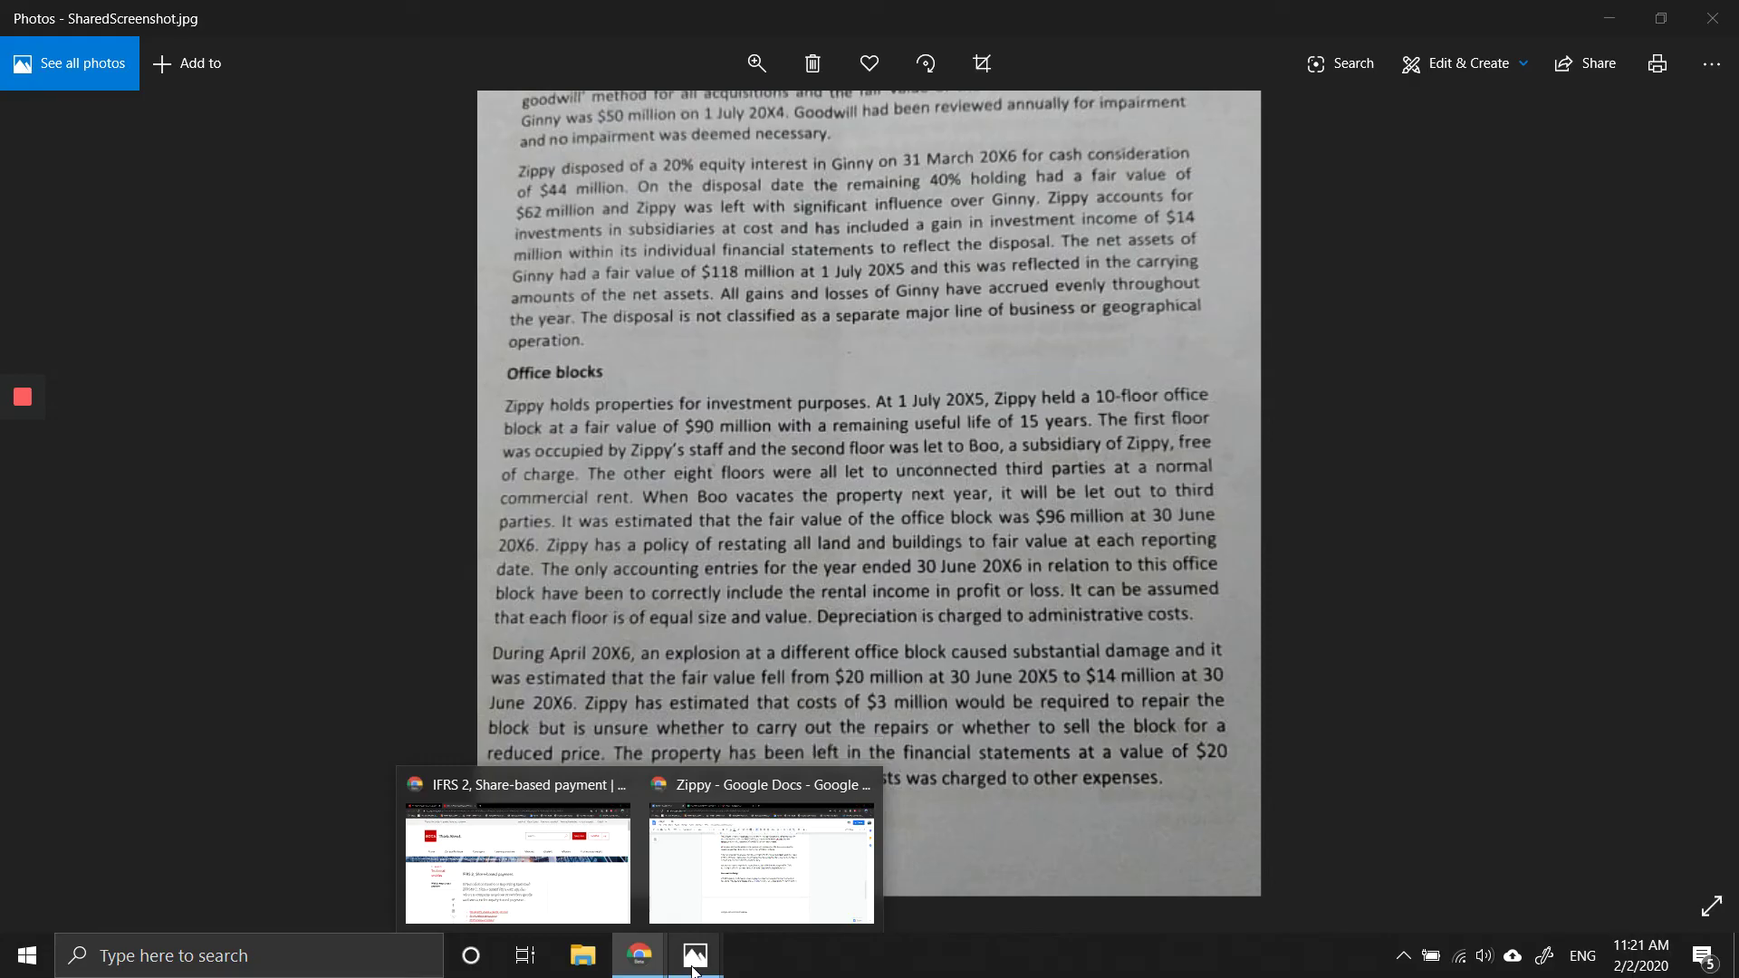
pyautogui.click(1209, 710)
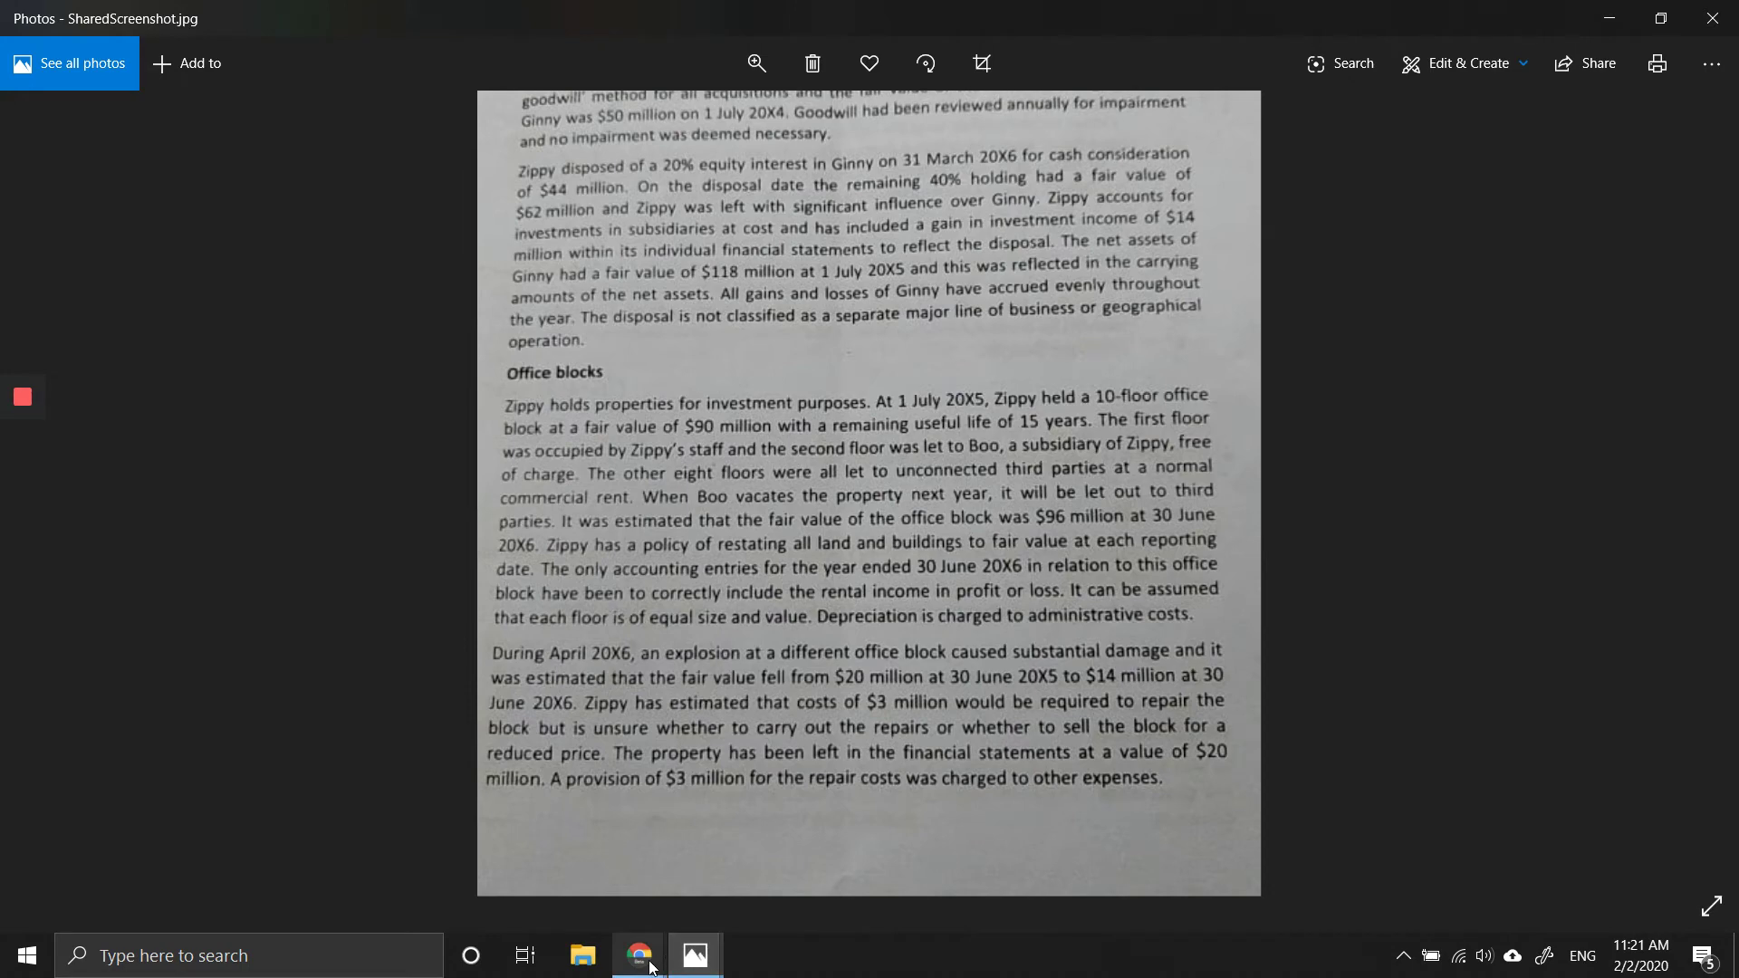
pyautogui.moveTo(639, 956)
pyautogui.click(716, 815)
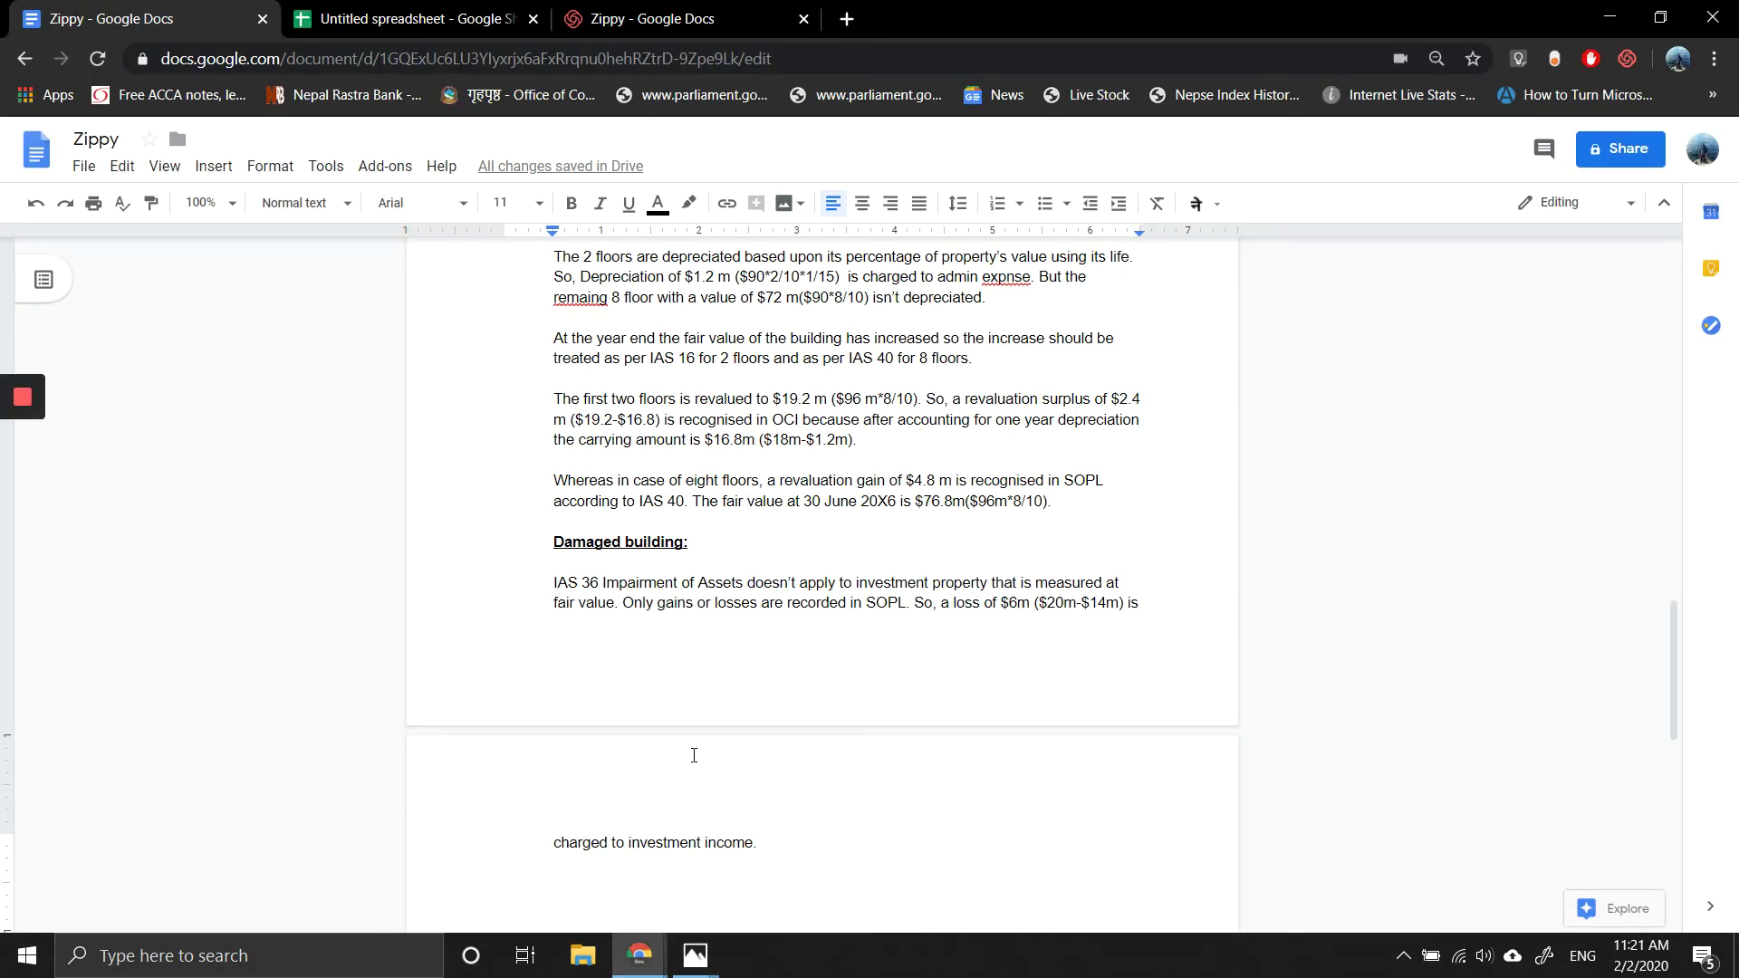
# Step: Begin the new paragraph with "As per IAS 37 Provisions, Contingent Liabilities and Contingent assets,"
pyautogui.write('As p')
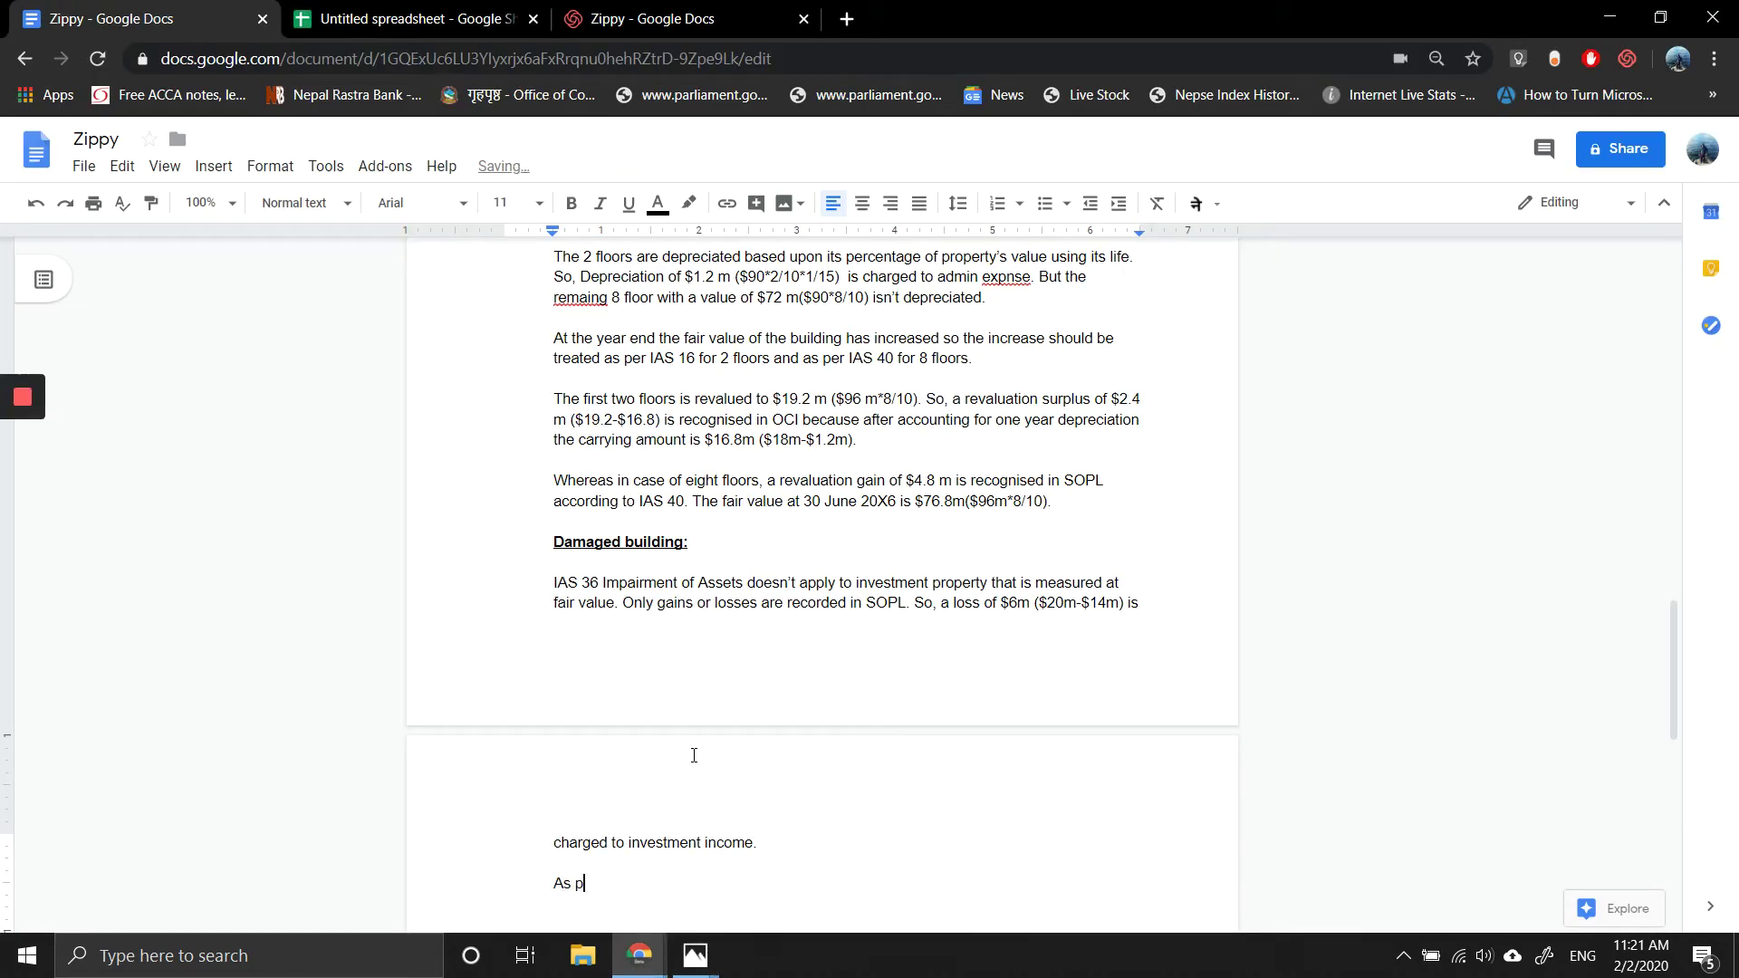
pyautogui.write('er IAS 37')
pyautogui.write('Provisions, Contingent Liabi')
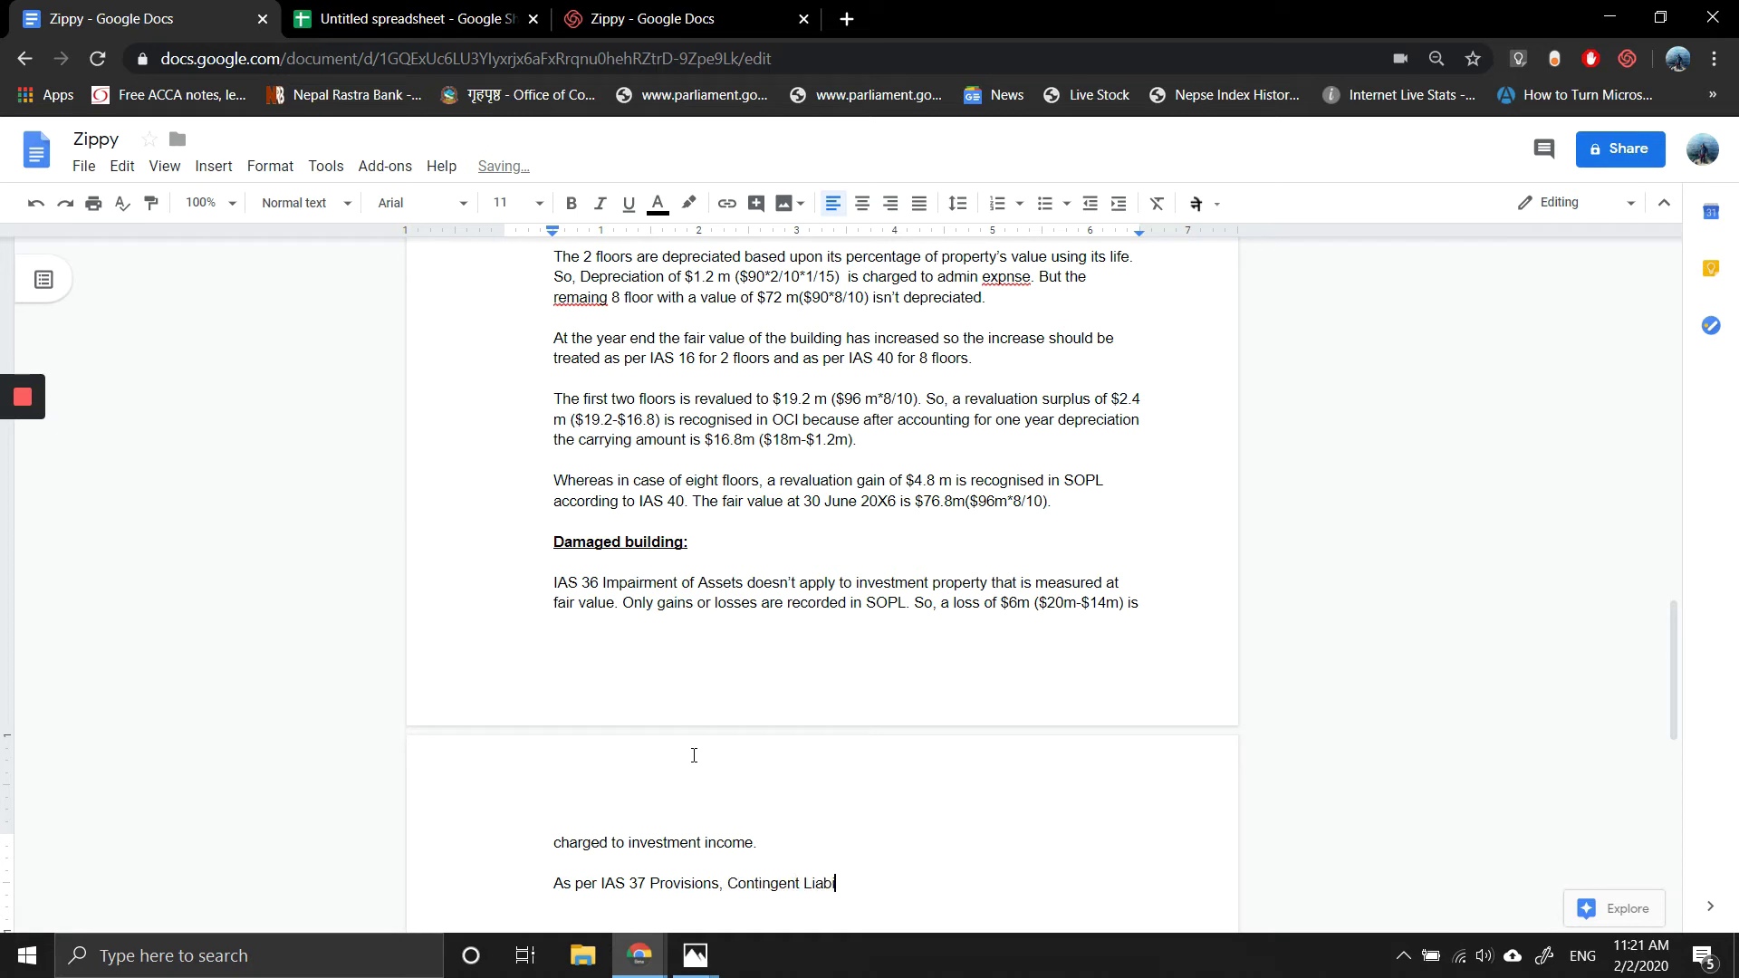
pyautogui.write('lities and COntingent')
pyautogui.press('BackSpace')
pyautogui.press('BackSpace')
pyautogui.press('BackSpace')
pyautogui.press('BackSpace')
pyautogui.press('BackSpace')
pyautogui.press('BackSpace')
pyautogui.press('BackSpace')
pyautogui.press('BackSpace')
pyautogui.press('BackSpace')
pyautogui.press('BackSpace')
pyautogui.write('ontingent assets,')
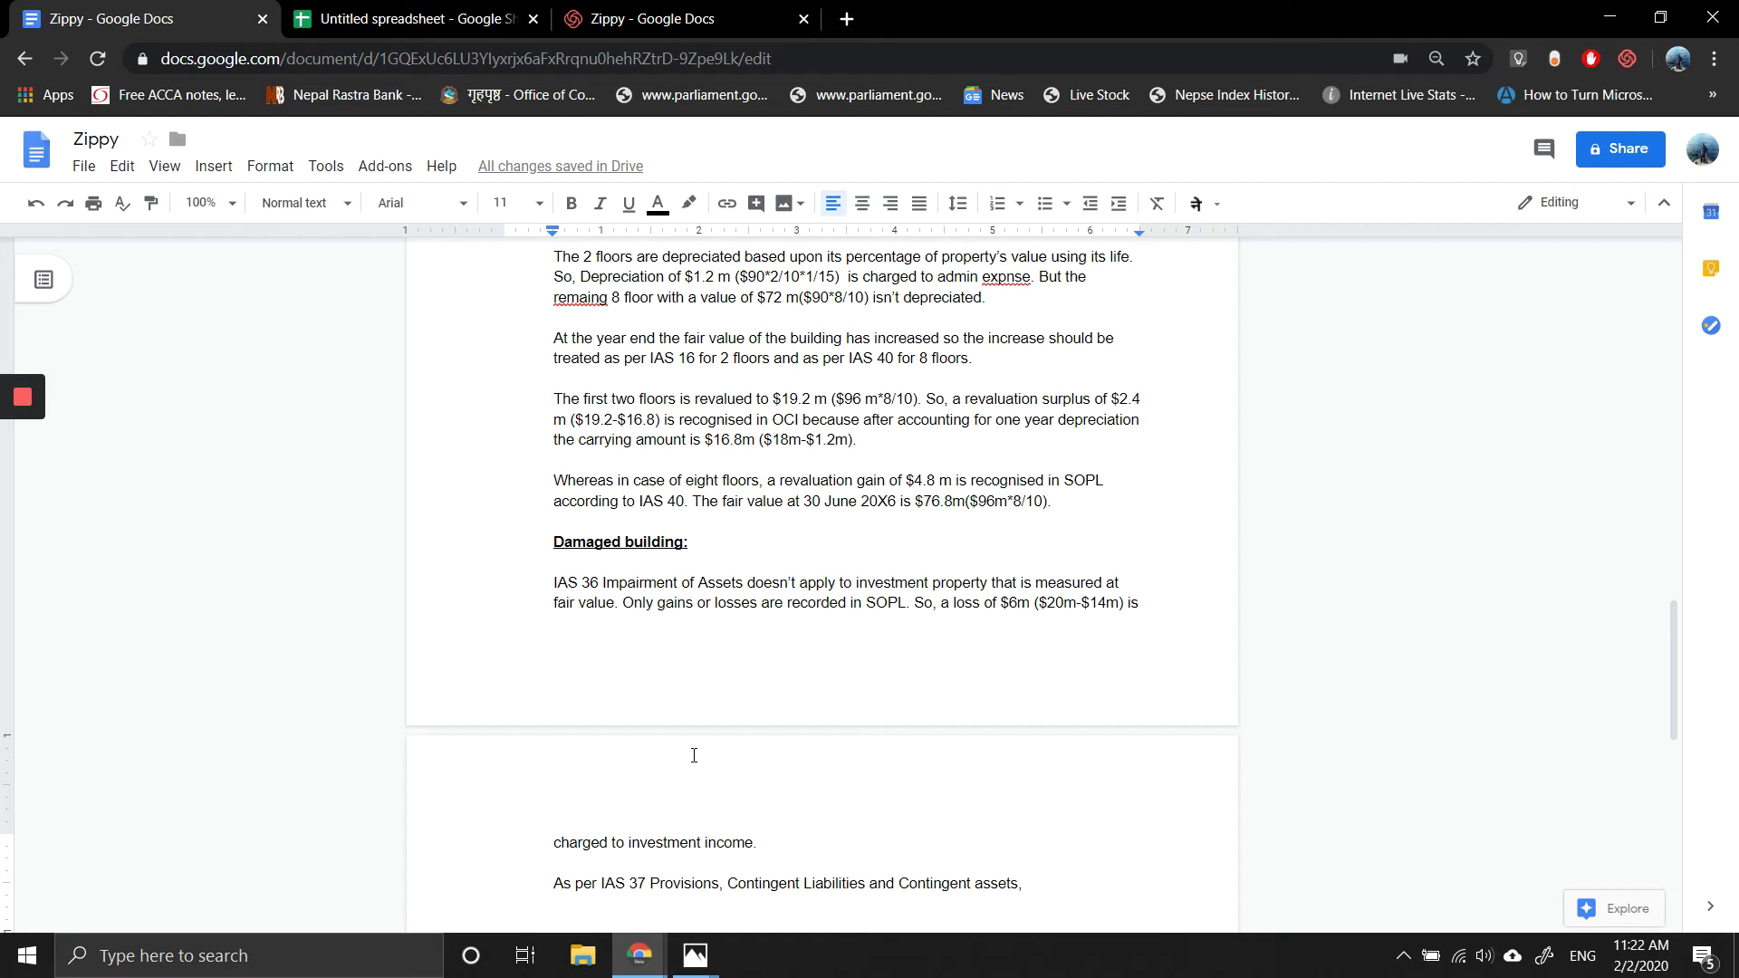
# Step: Continue the IAS 37 sentence with "provision would be recognised if there is an obligation from past event that will lead to"
pyautogui.write('pro')
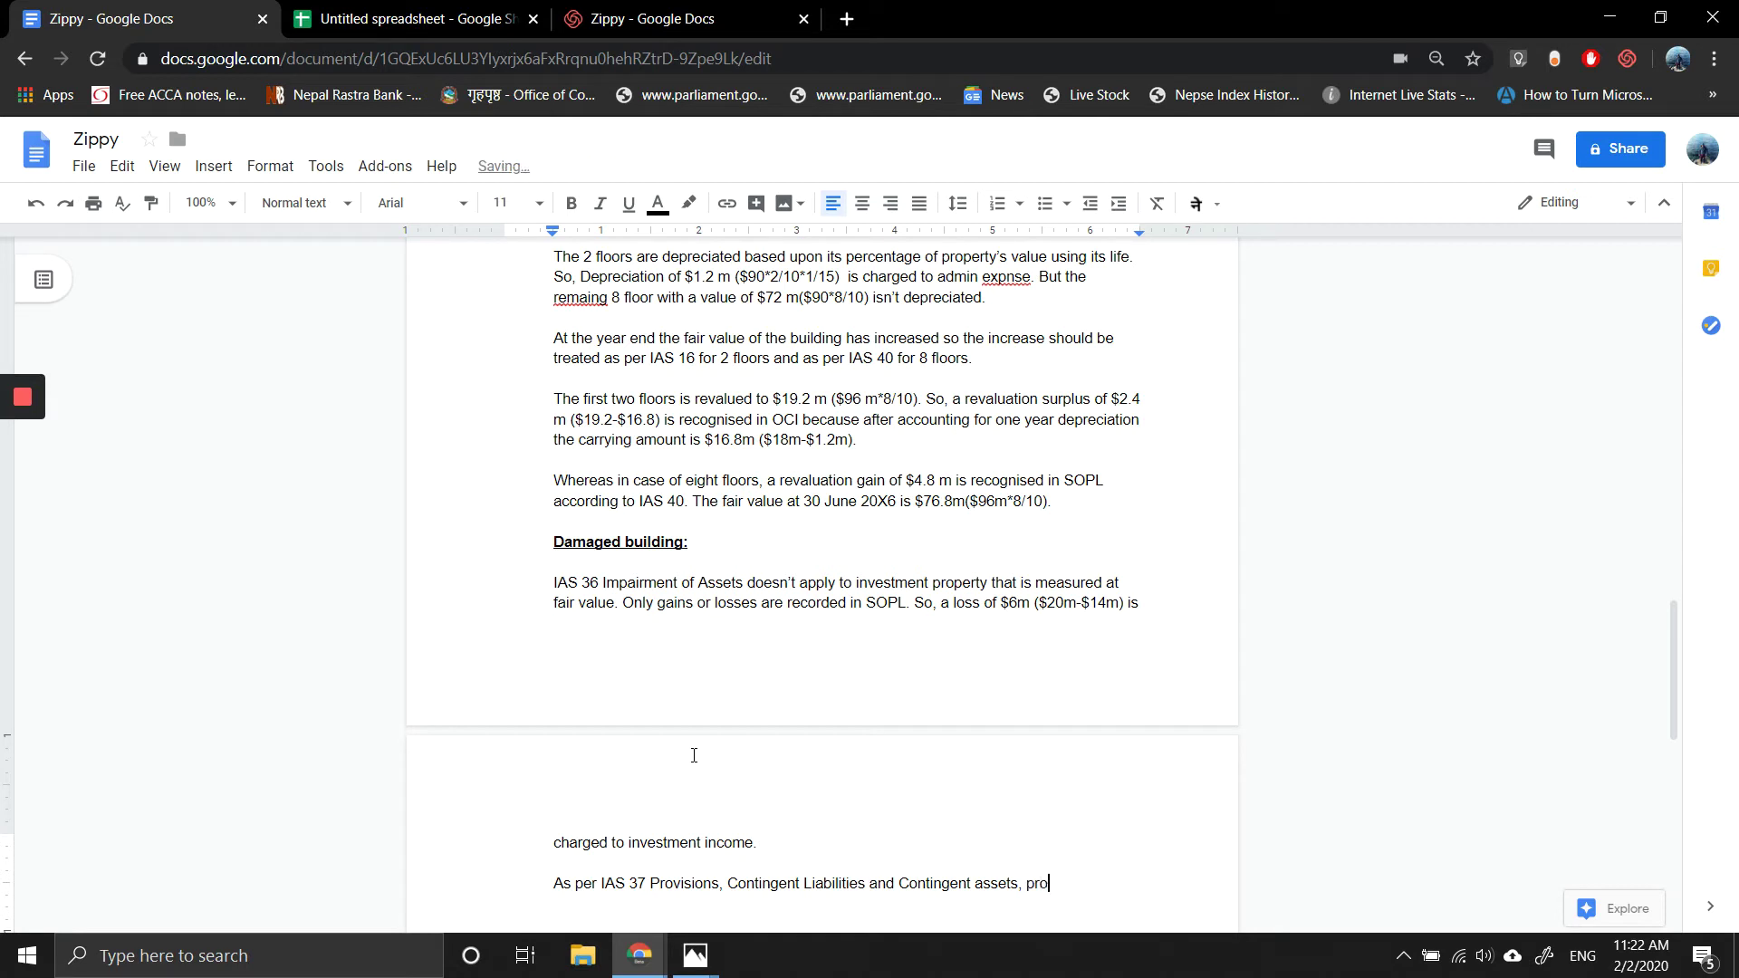
pyautogui.write('vision would be rec')
pyautogui.write('ognised ')
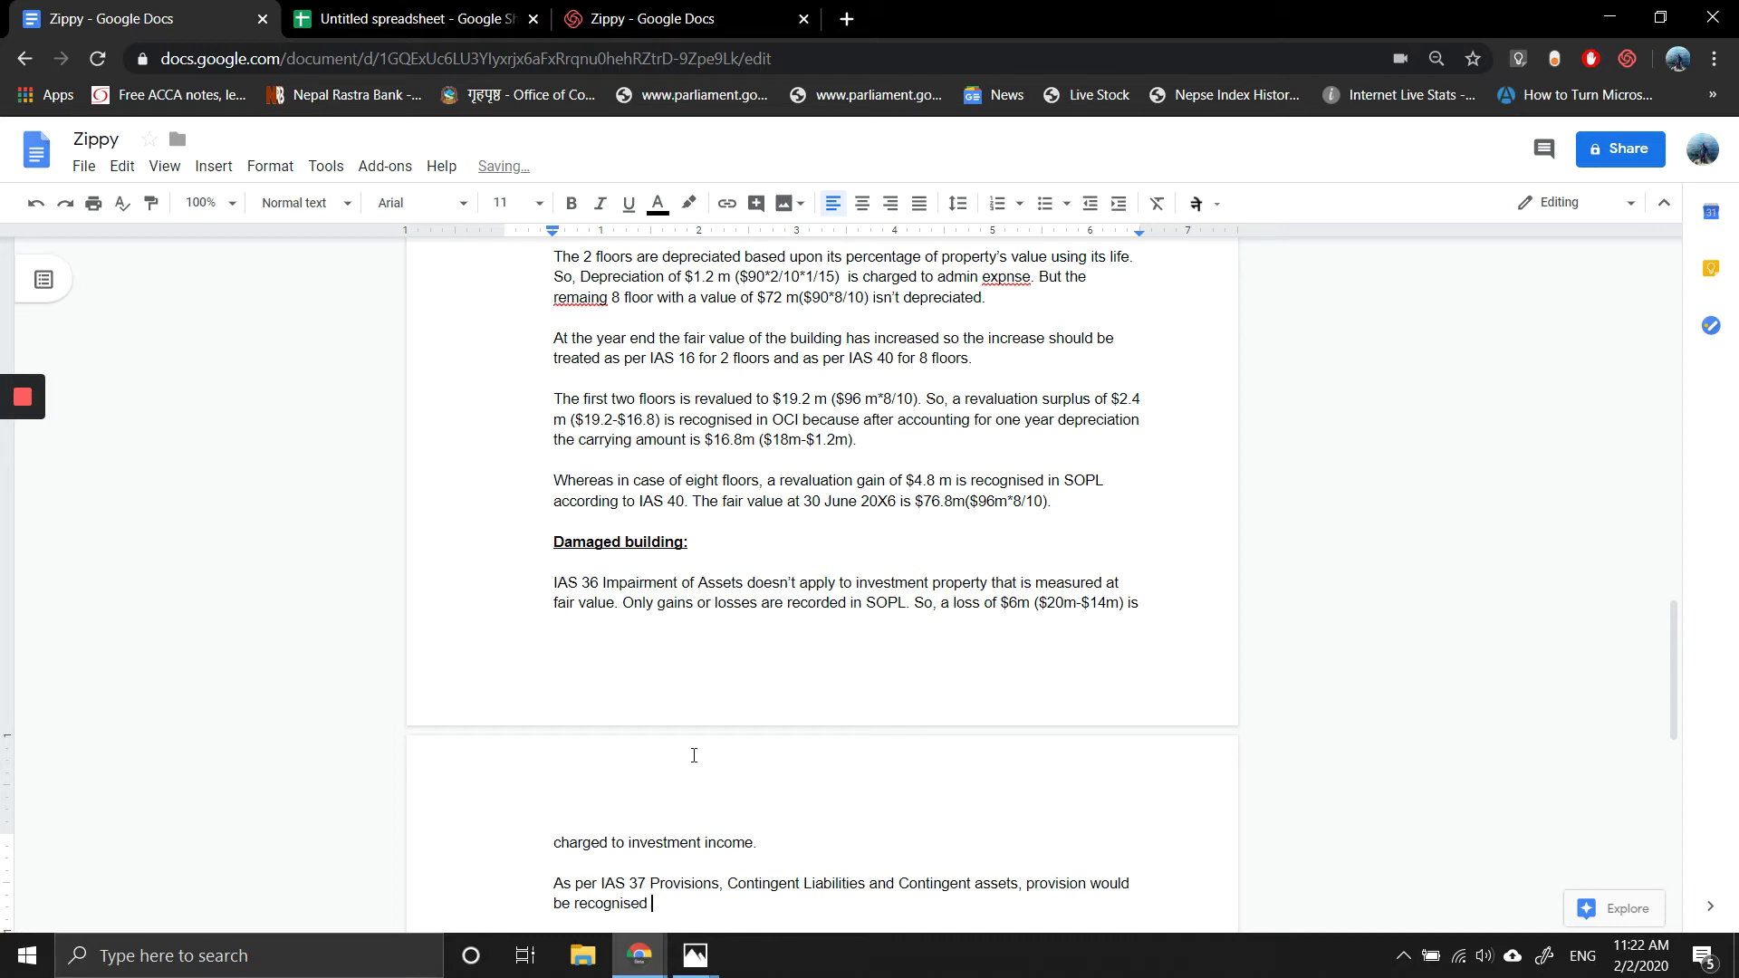
pyautogui.write('if there is an obligation from')
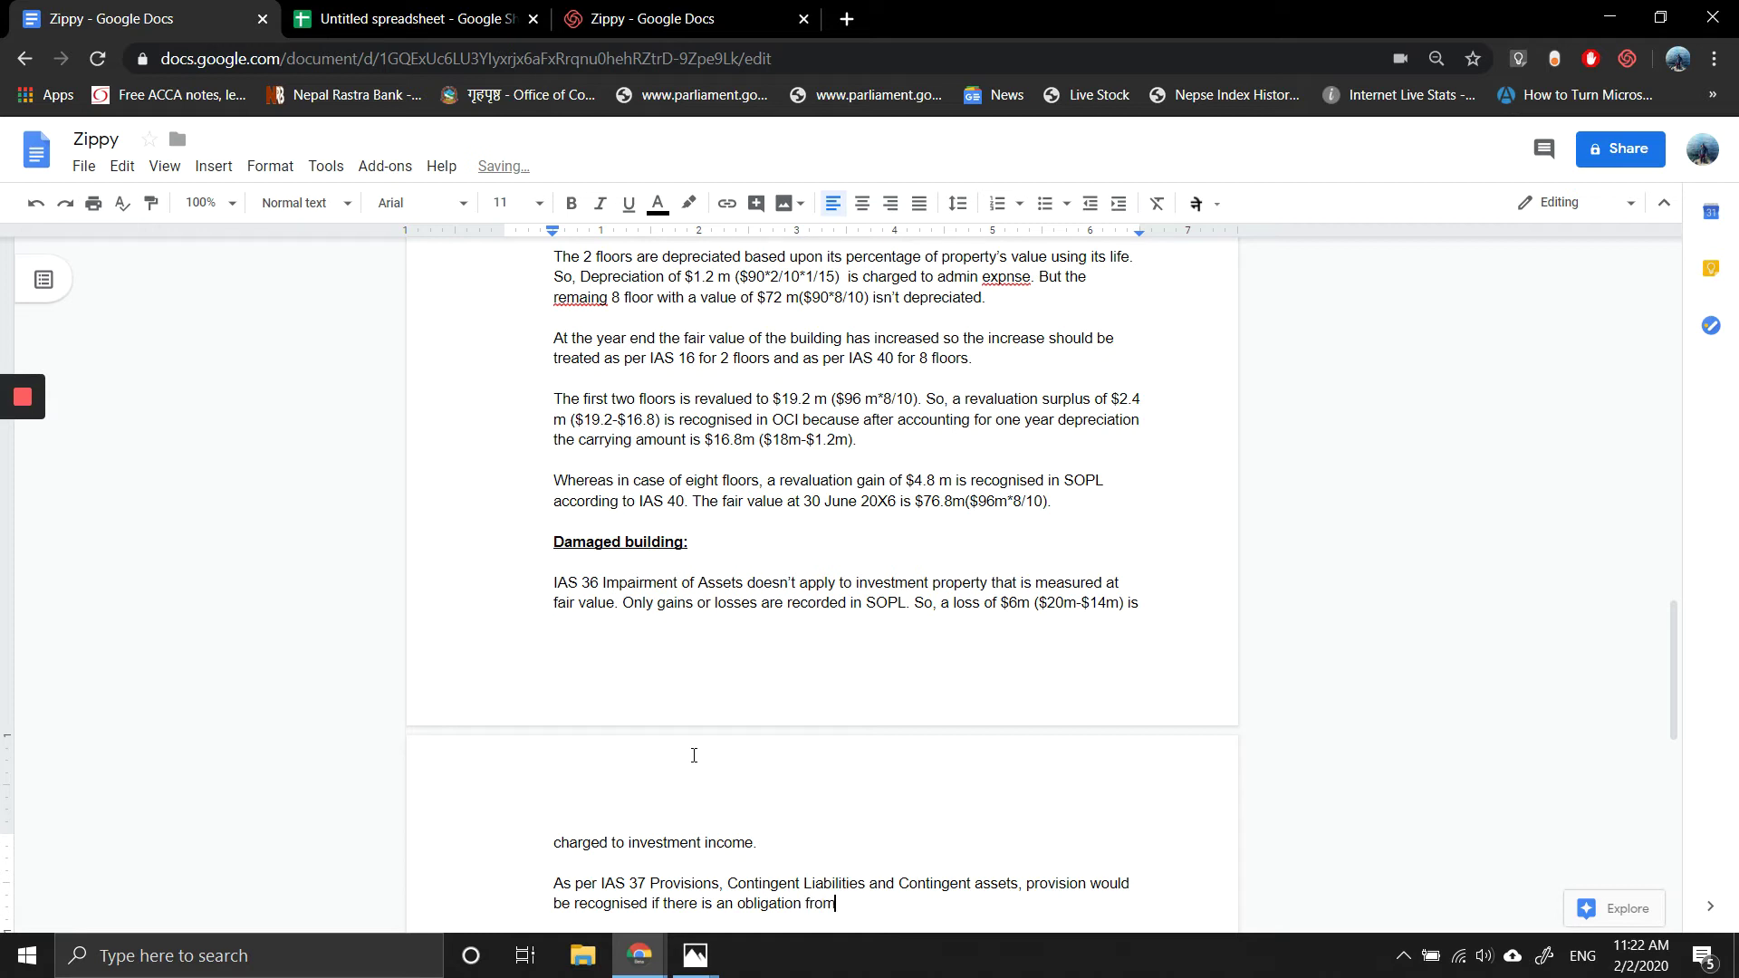
pyautogui.write(' past event that will lead to ')
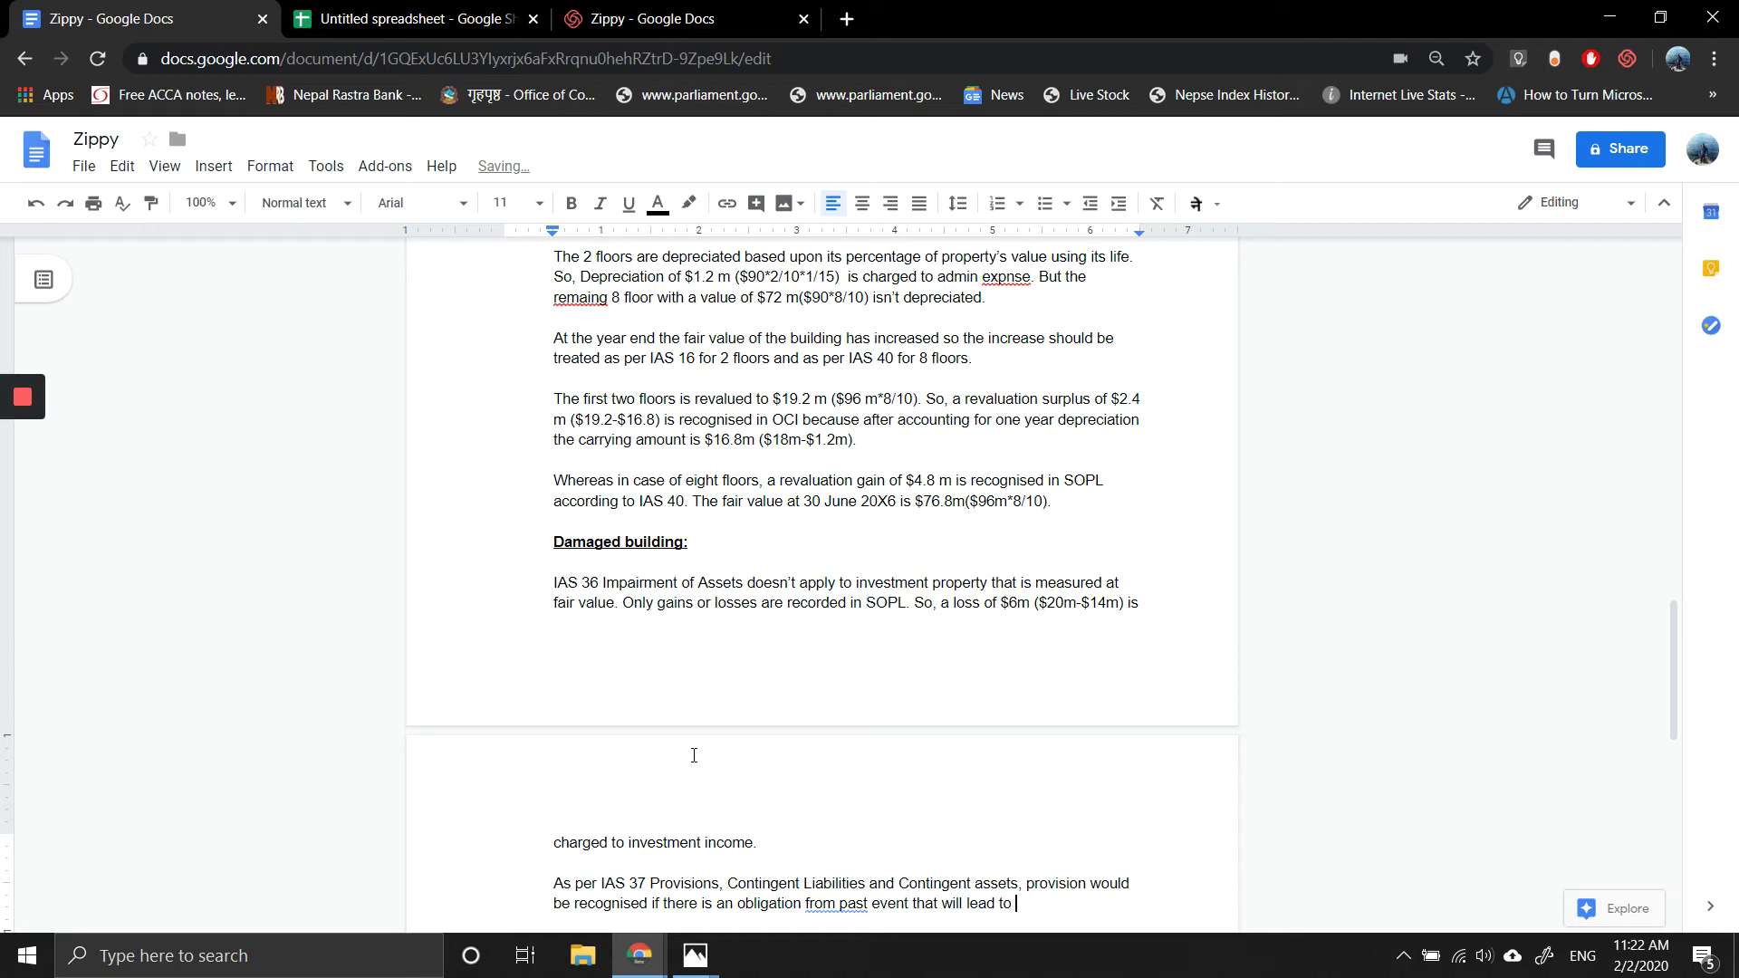
# Step: Complete the IAS 37 sentence with "probable outflow of economic benefits that can be measured realibly."
pyautogui.write('propable')
pyautogui.press('BackSpace')
pyautogui.press('BackSpace')
pyautogui.press('BackSpace')
pyautogui.press('BackSpace')
pyautogui.press('BackSpace')
pyautogui.press('BackSpace')
pyautogui.write('bable outflow of econo')
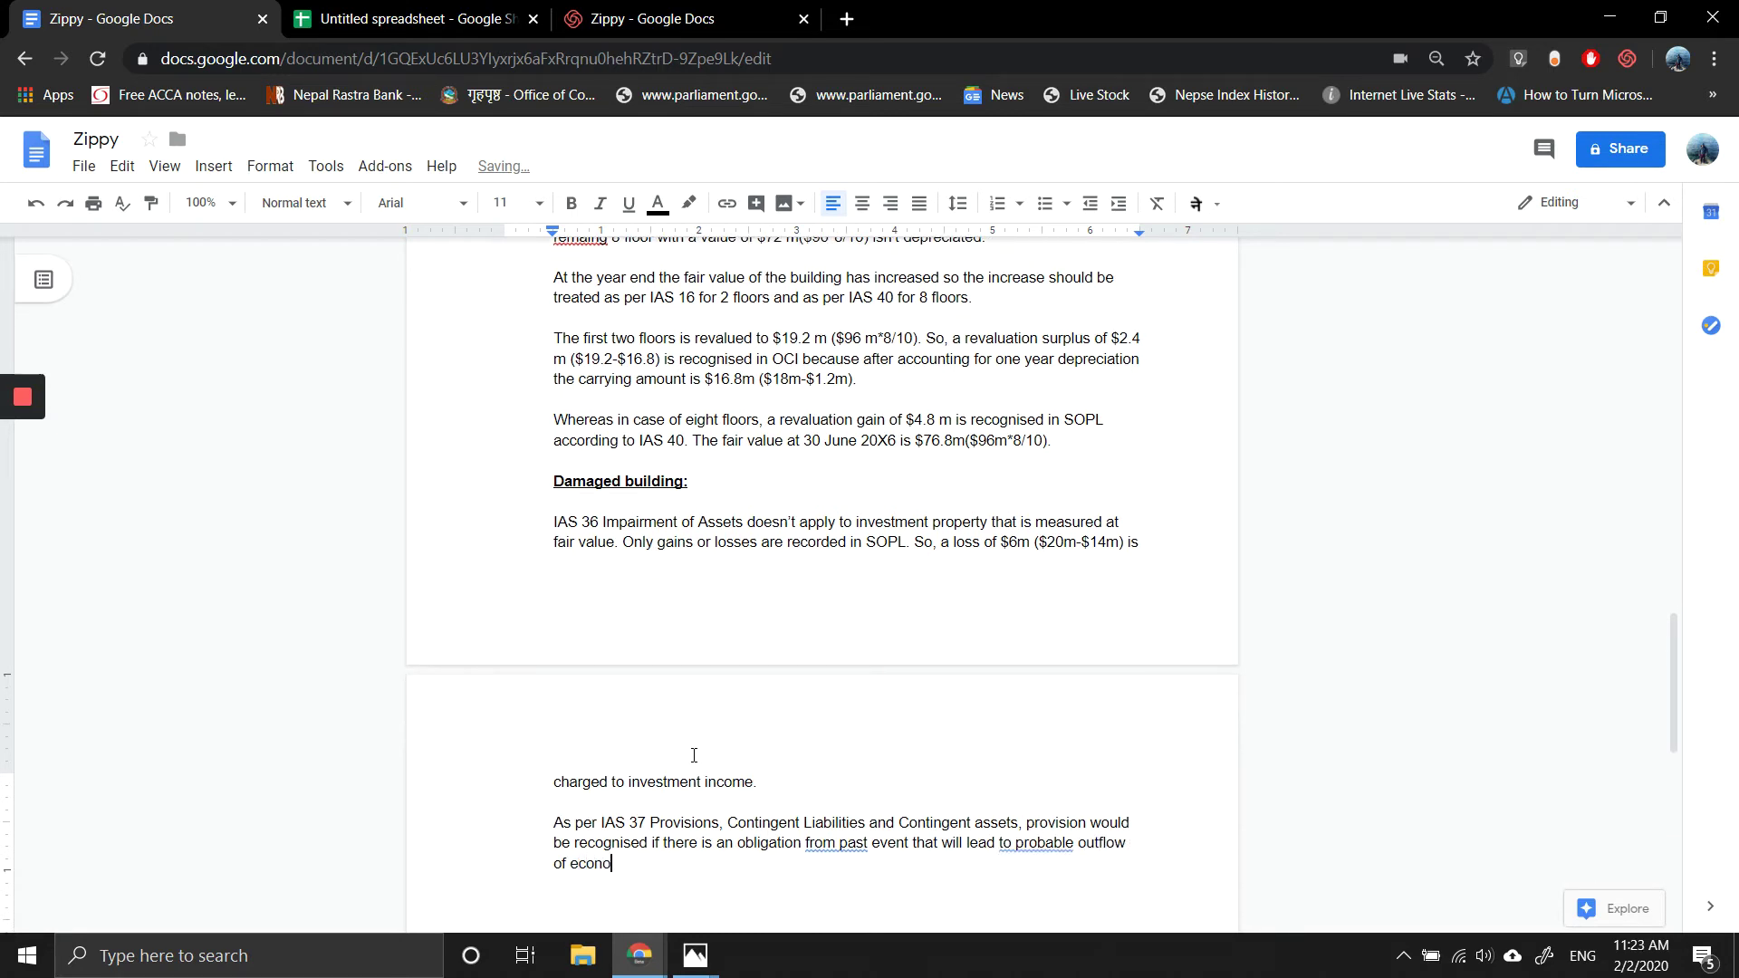
pyautogui.write('mic ')
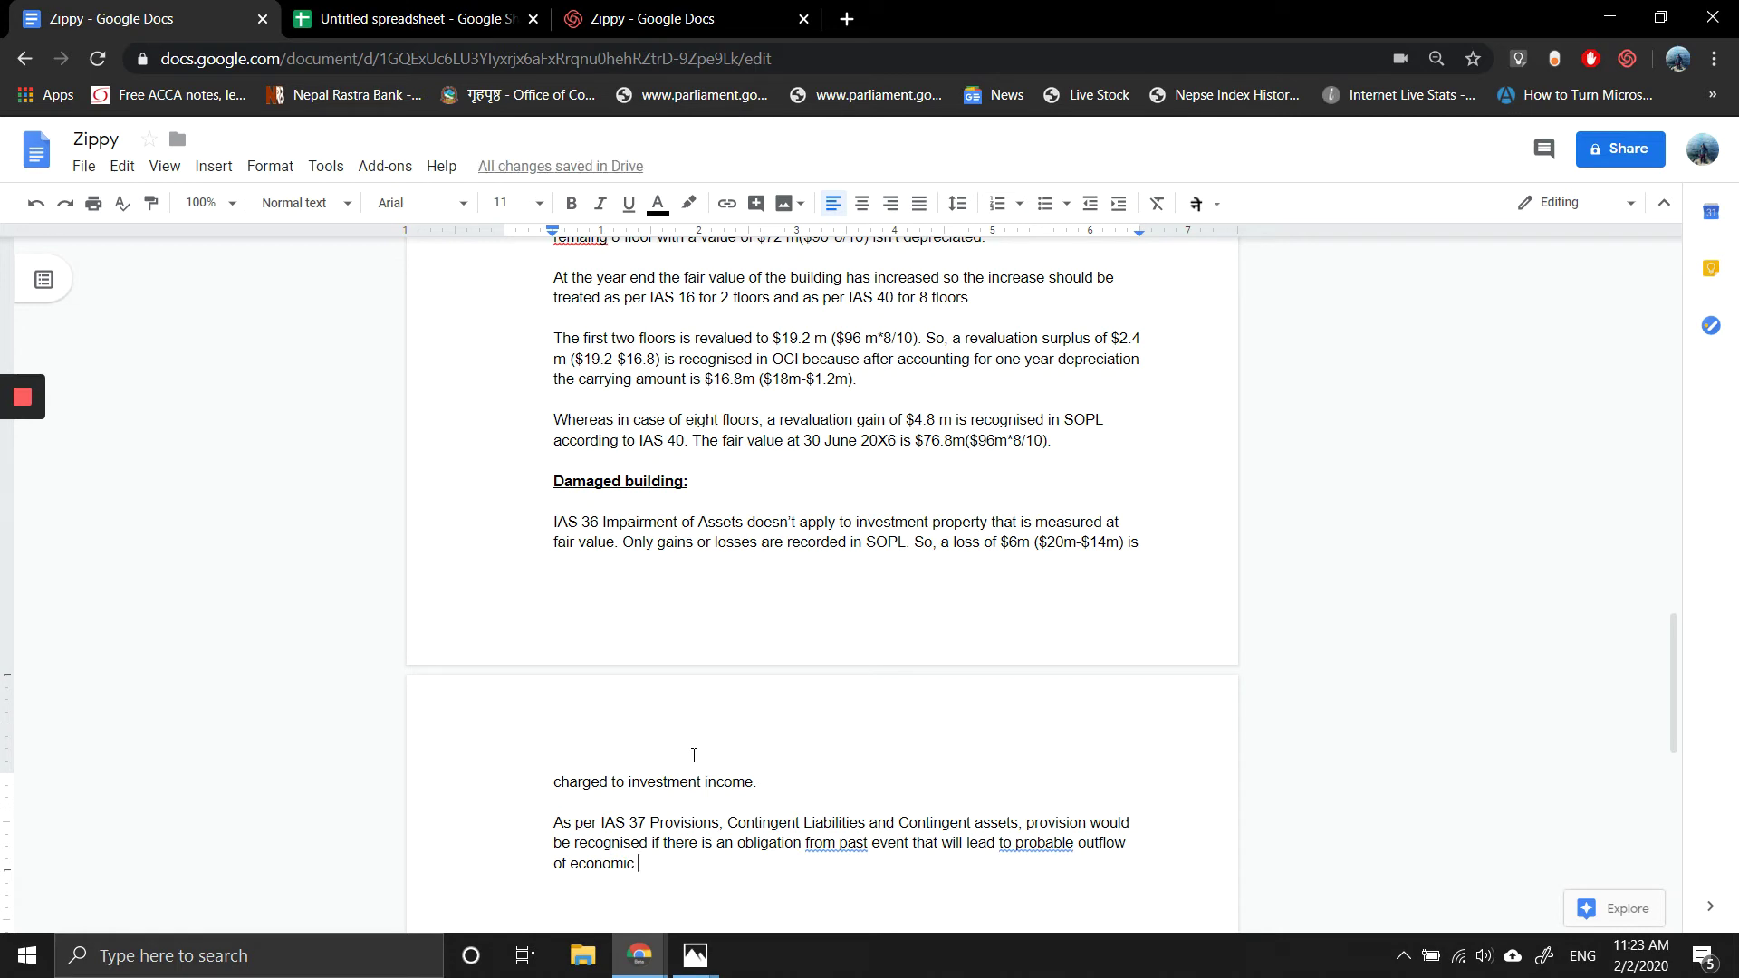
pyautogui.write('benefit')
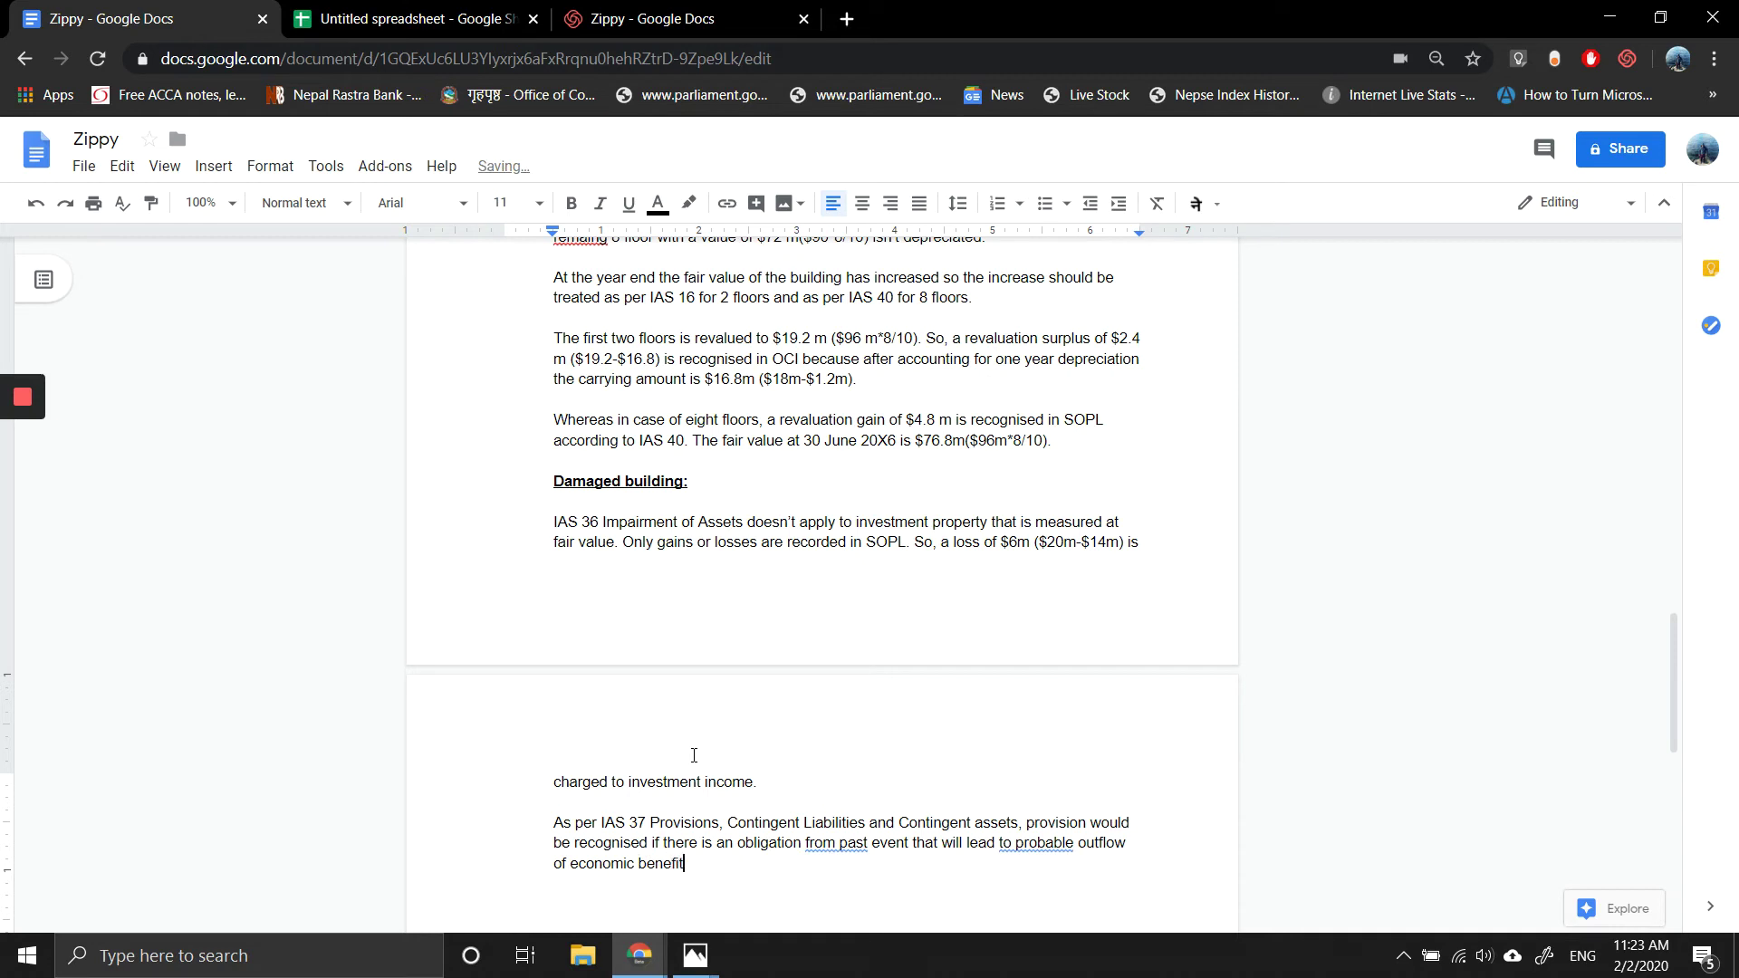
pyautogui.write('s that can be measured re')
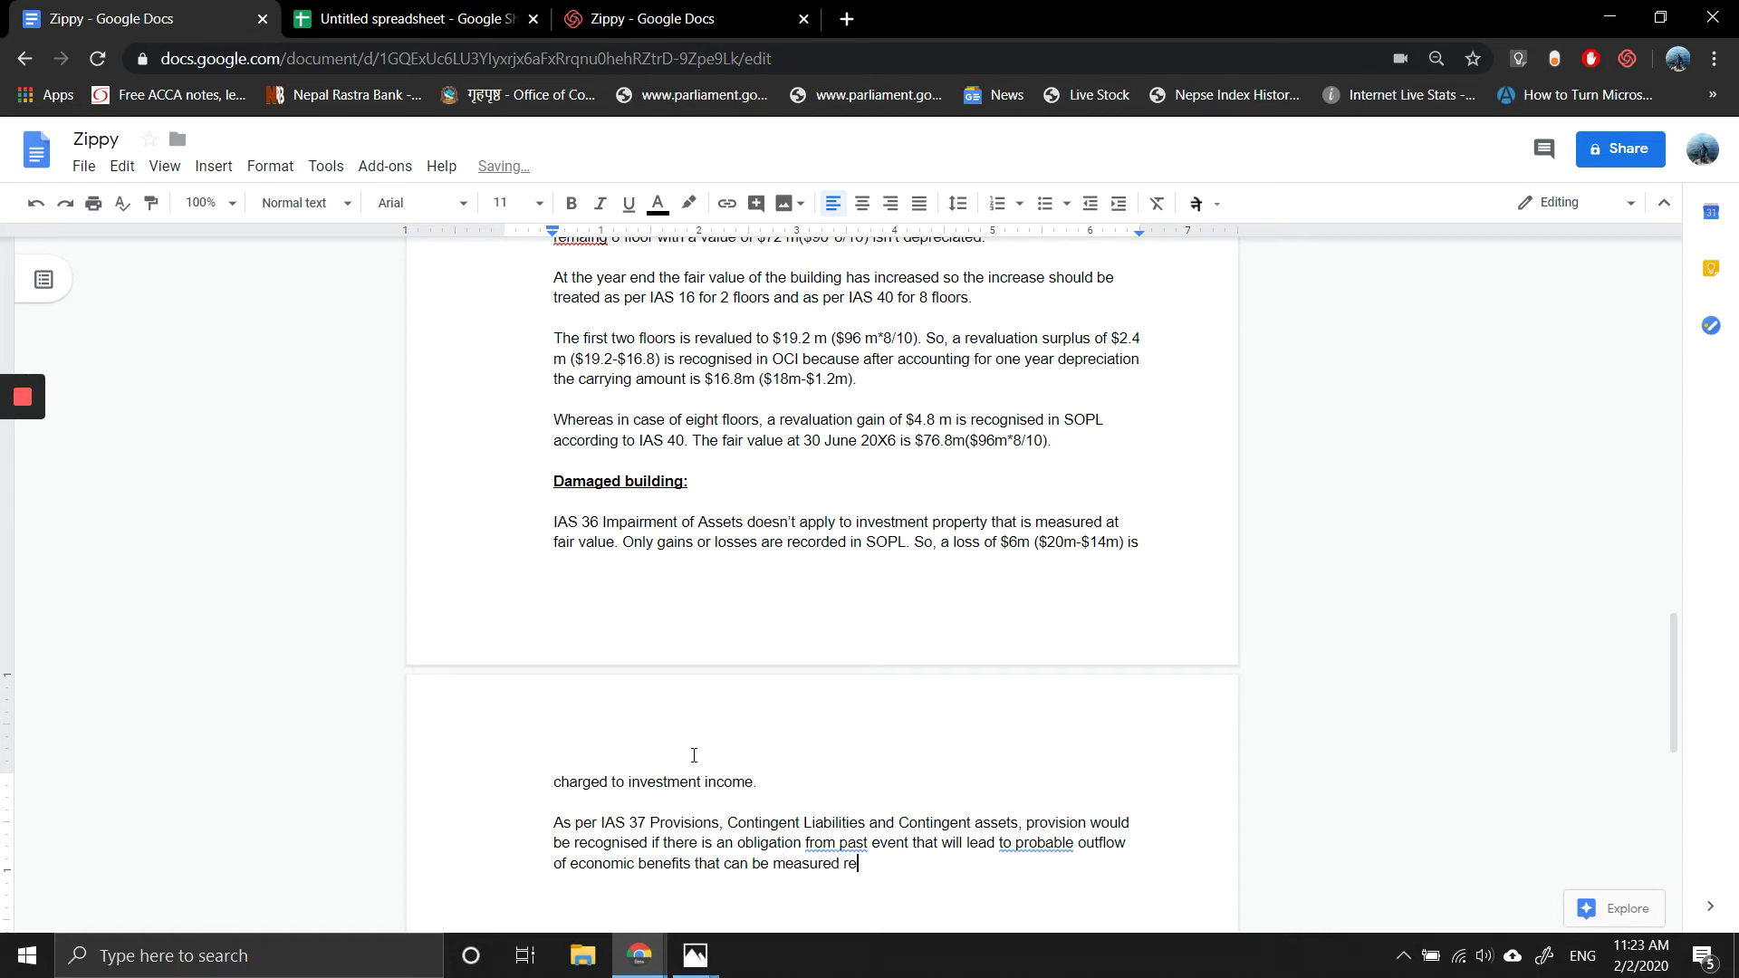
pyautogui.write('alibly.')
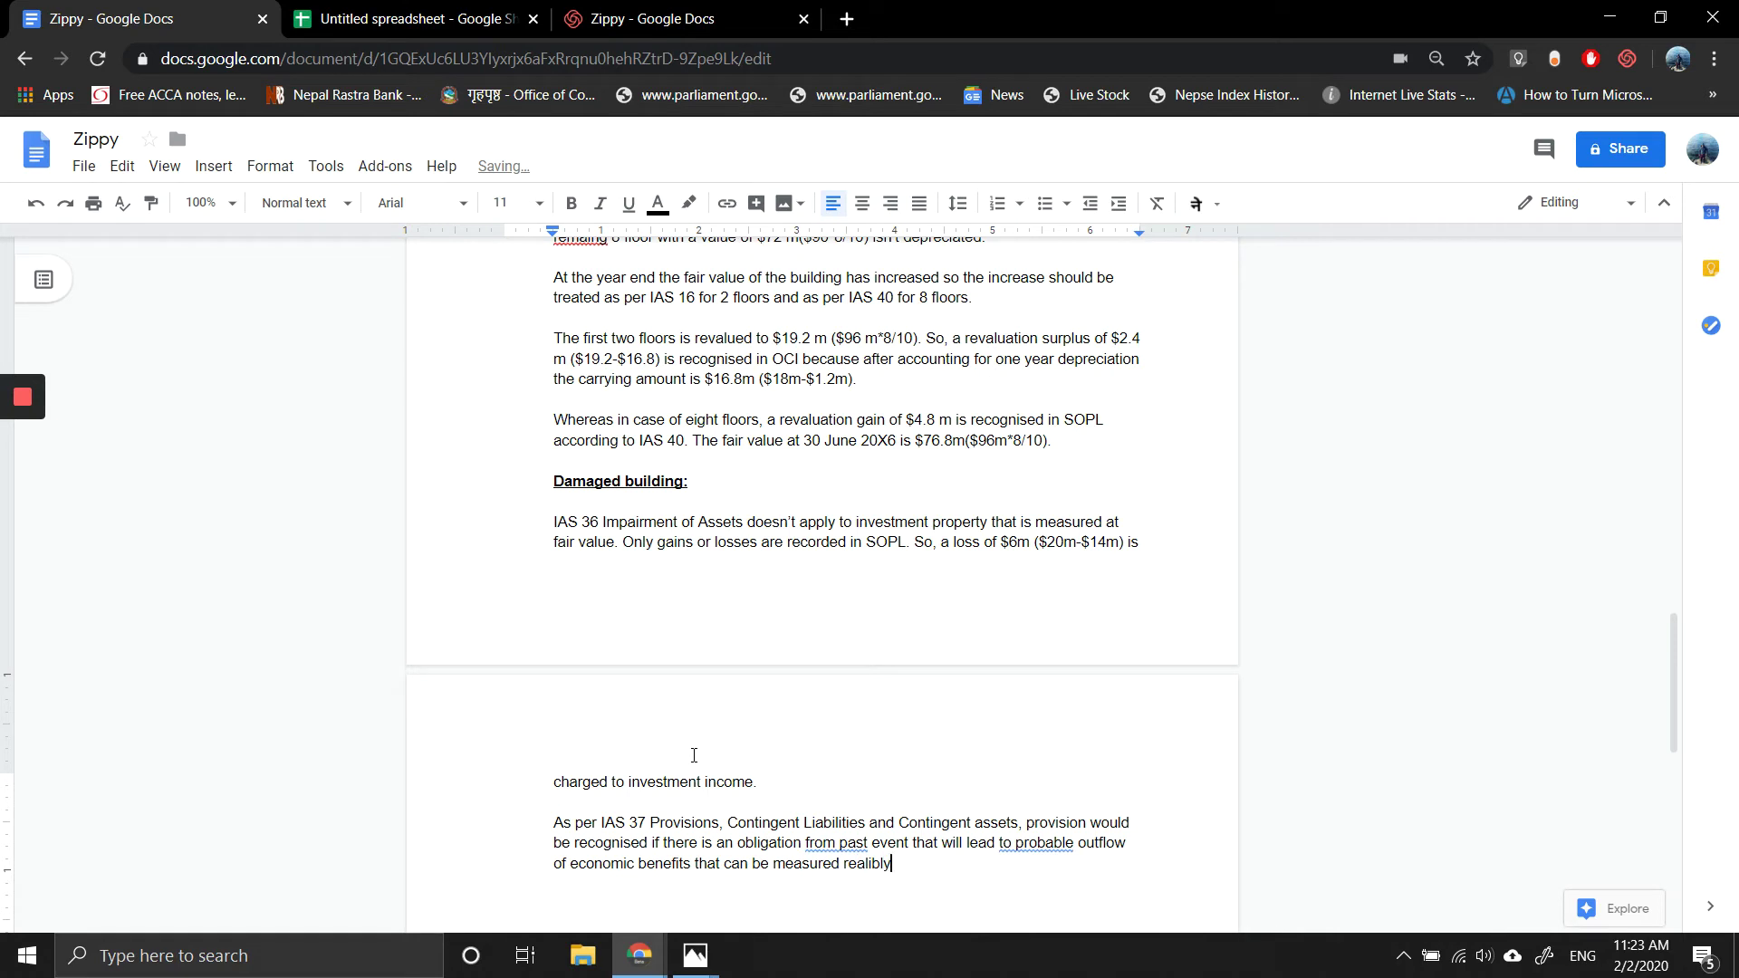
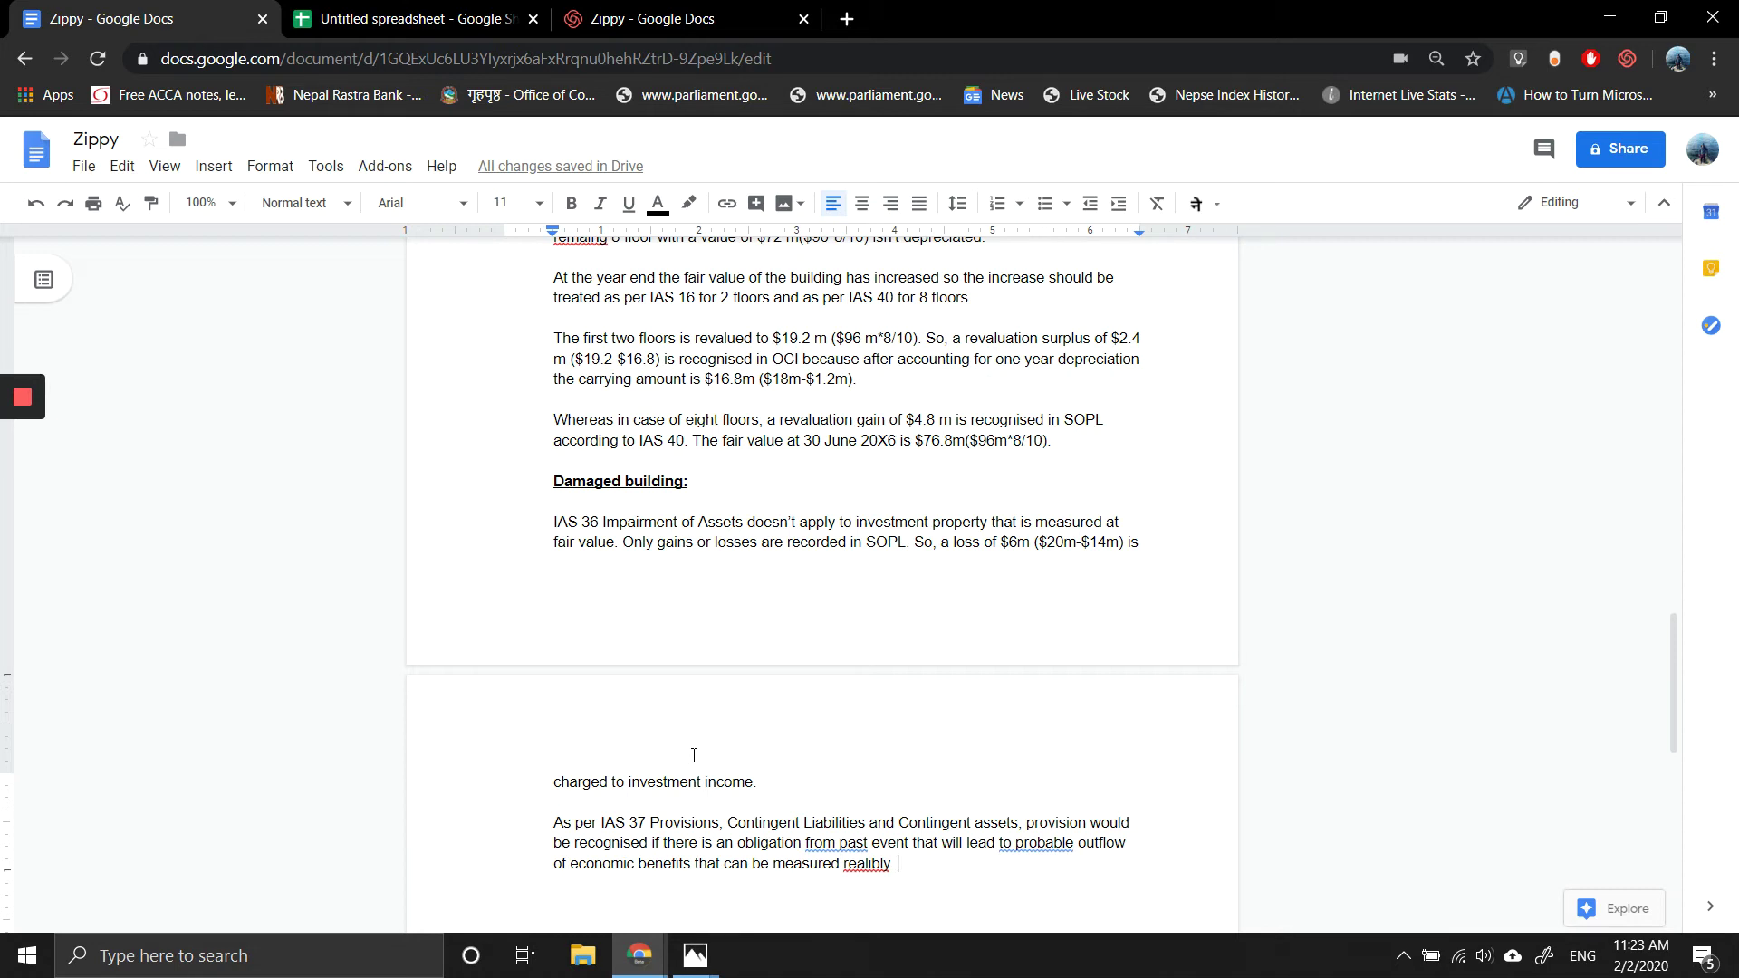
# Step: Add the sentence "Therefore, it should be reversed because there is no obligation to repair the building."
pyautogui.write('Therefor')
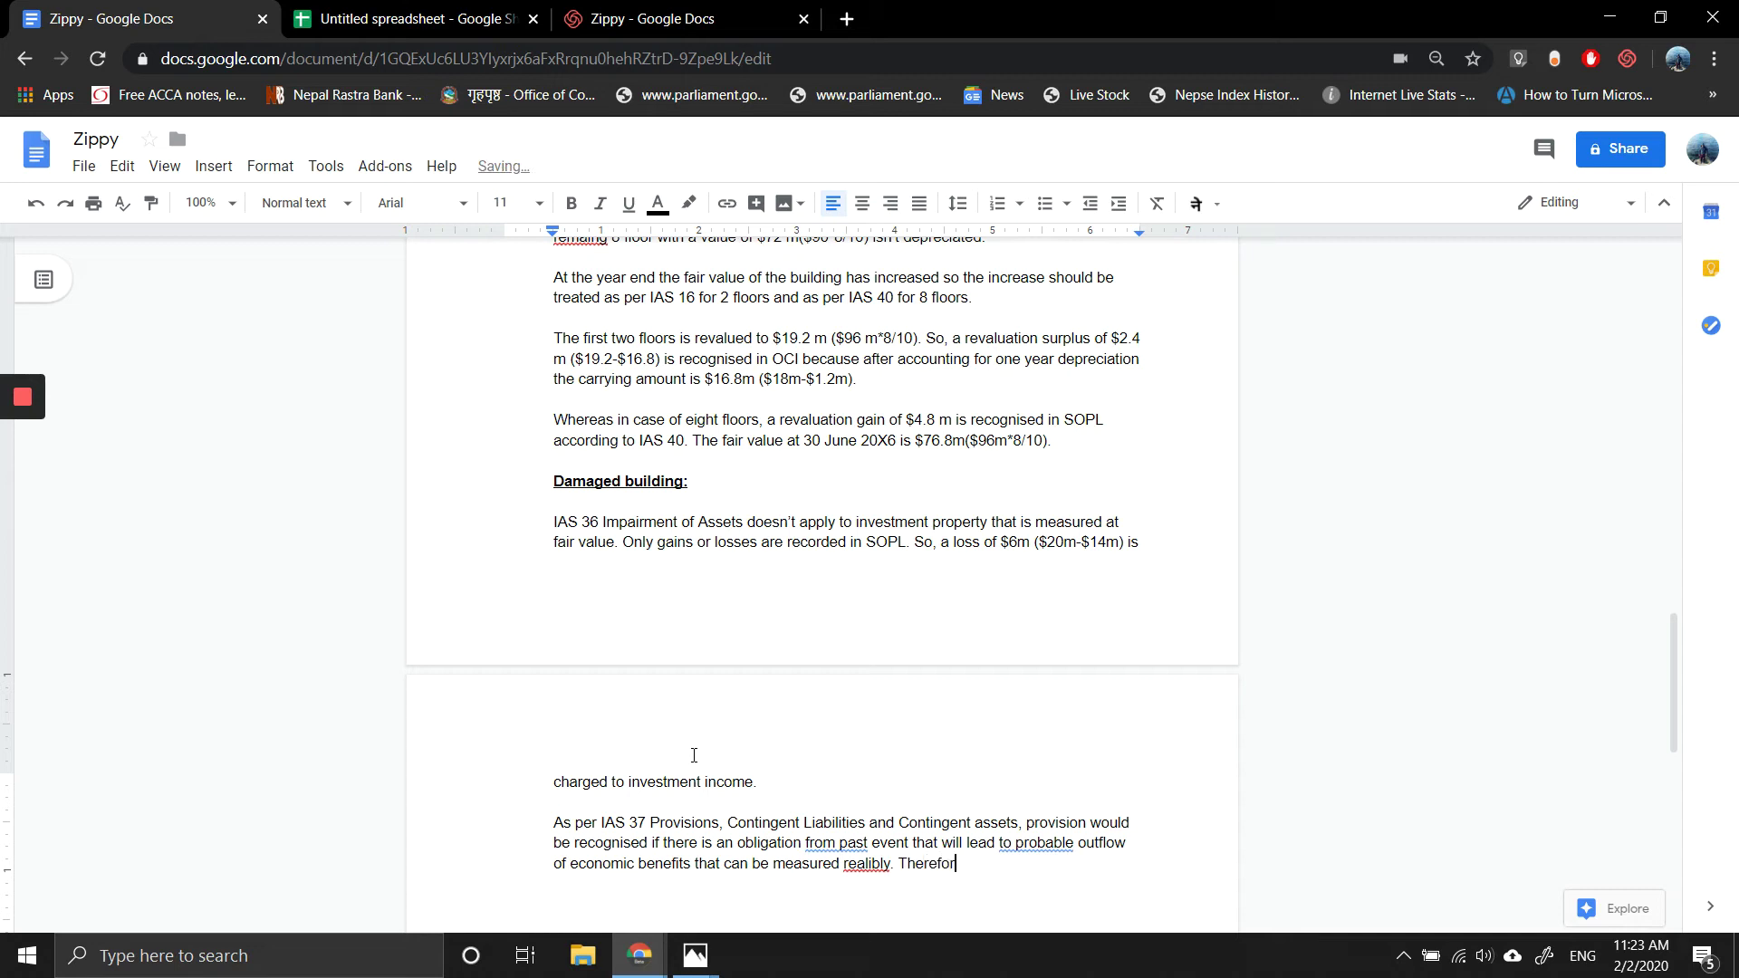
pyautogui.write('e, it should be reversed')
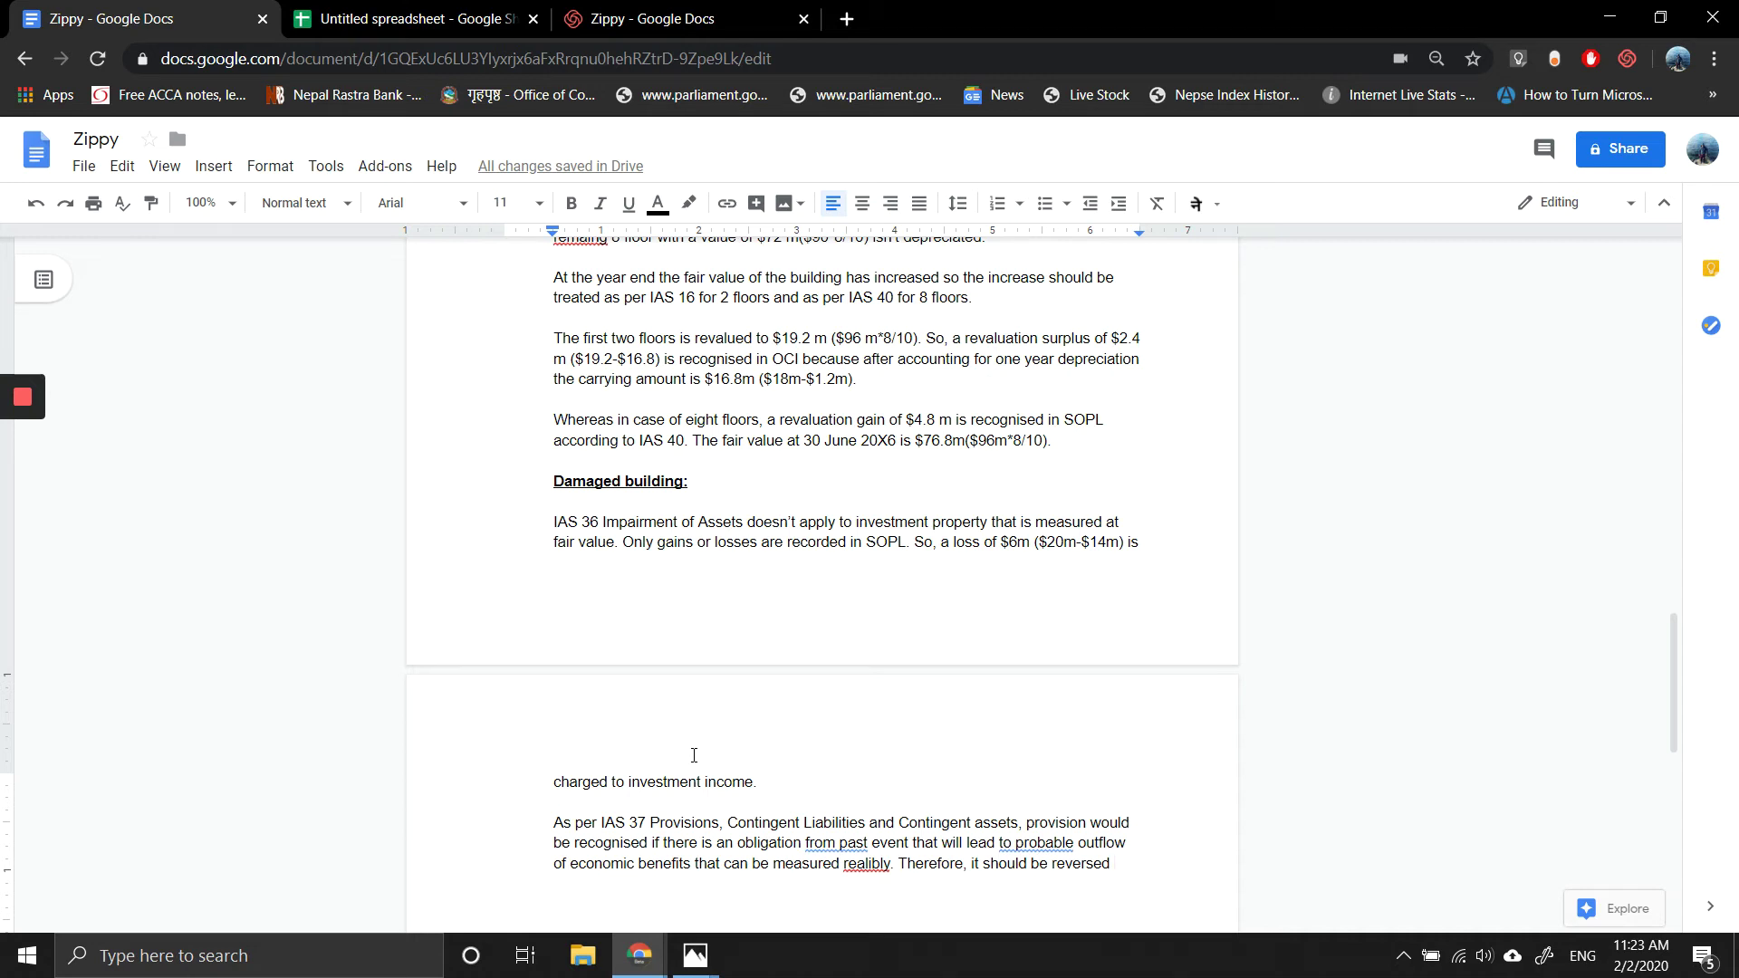
pyautogui.write('a')
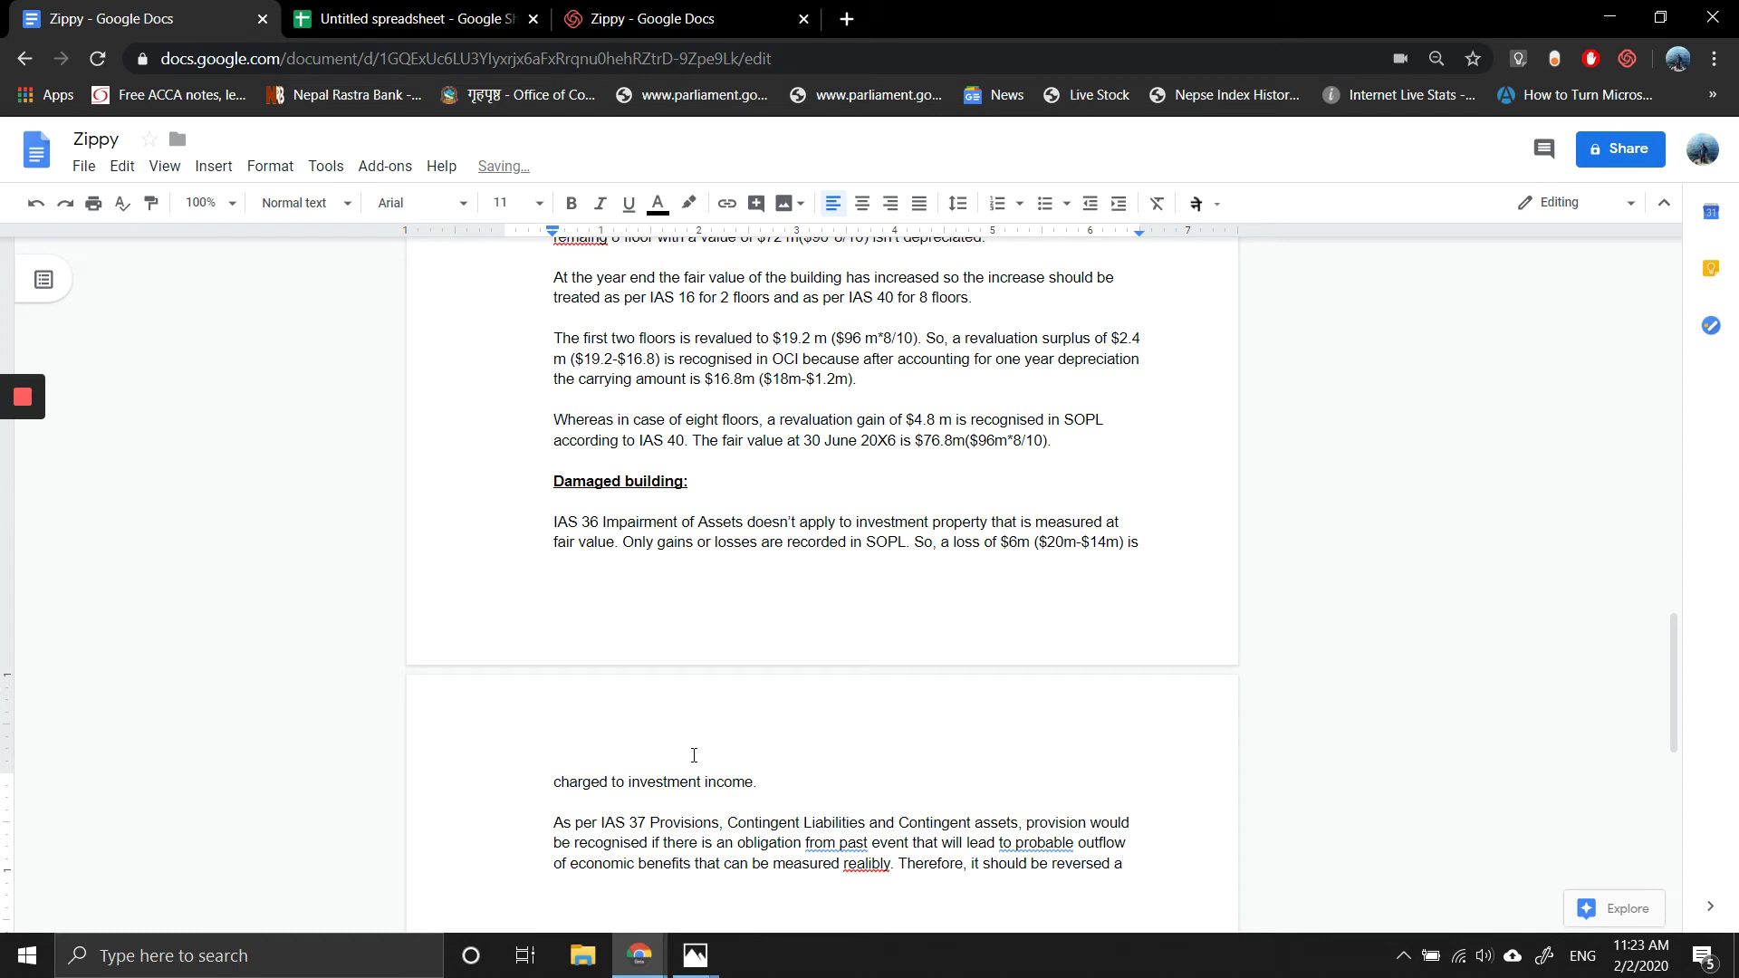
pyautogui.write('nd')
pyautogui.press('BackSpace')
pyautogui.press('BackSpace')
pyautogui.press('BackSpace')
pyautogui.write('because there is no obligation to rep')
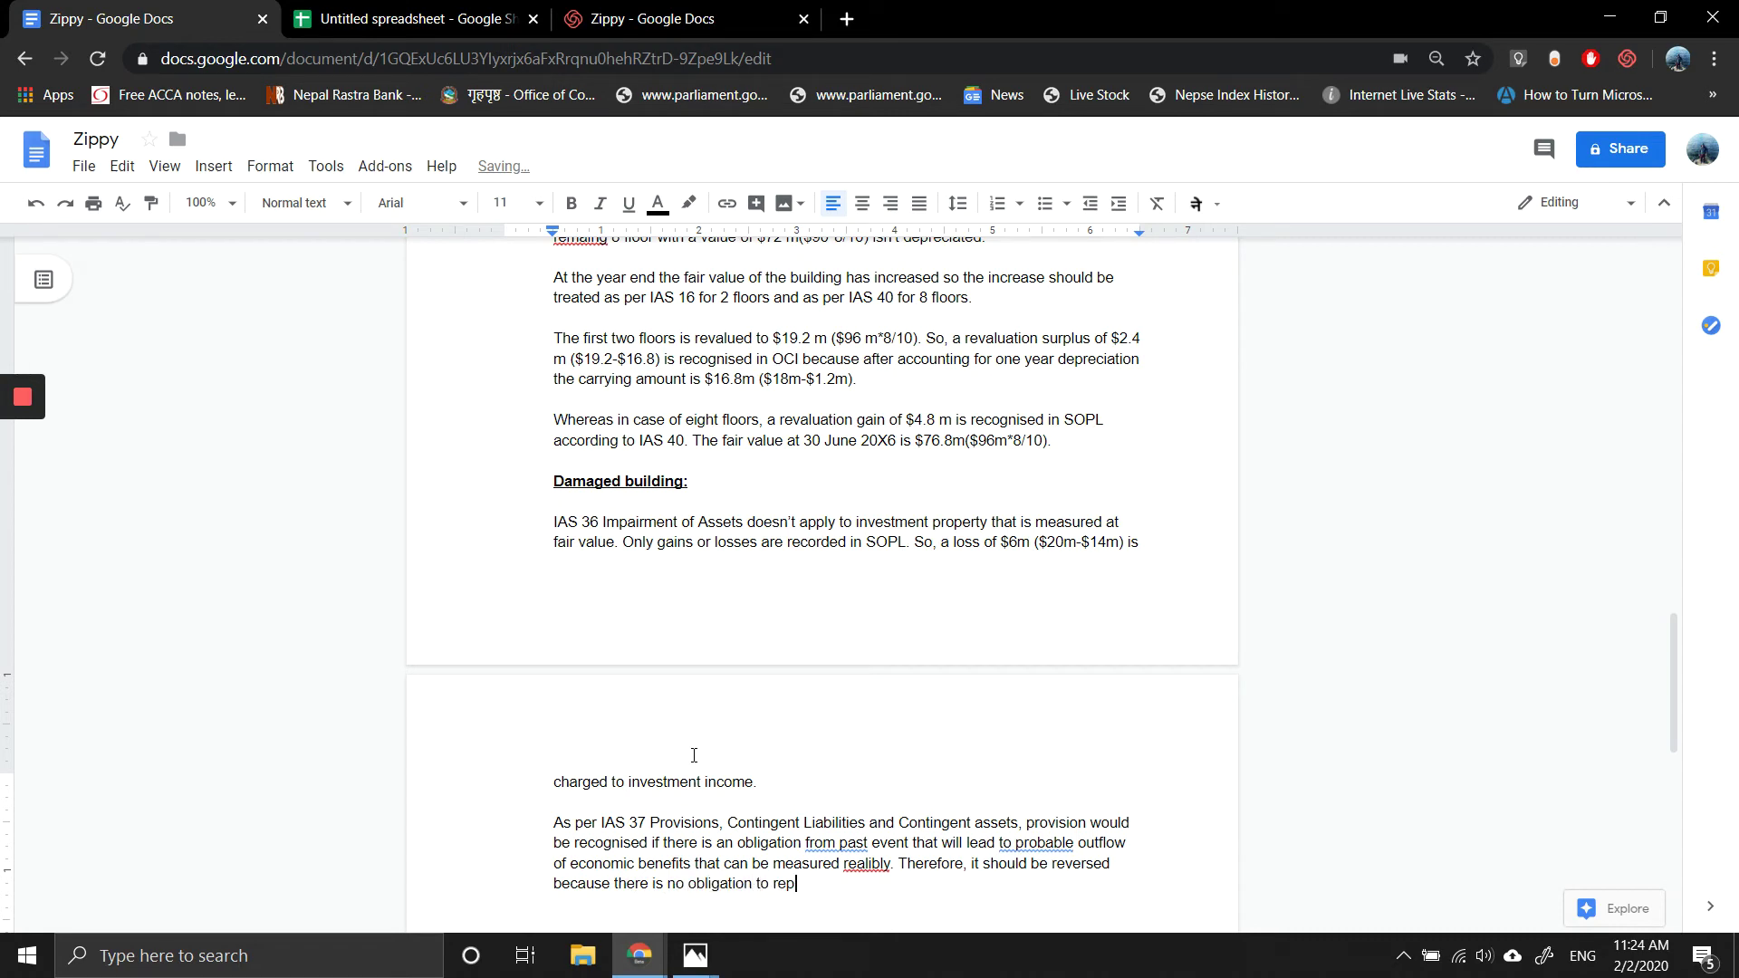
pyautogui.write('air t')
pyautogui.write('he busilding')
pyautogui.press('BackSpace')
pyautogui.press('BackSpace')
pyautogui.press('BackSpace')
pyautogui.press('BackSpace')
pyautogui.press('BackSpace')
pyautogui.press('BackSpace')
pyautogui.press('BackSpace')
pyautogui.write('ilding.')
# Step: Apply the suggested corrections "reliably", "from a past" and "to a probable" in the IAS 37 paragraph, and start a new paragraph below it
pyautogui.rightClick(869, 871)
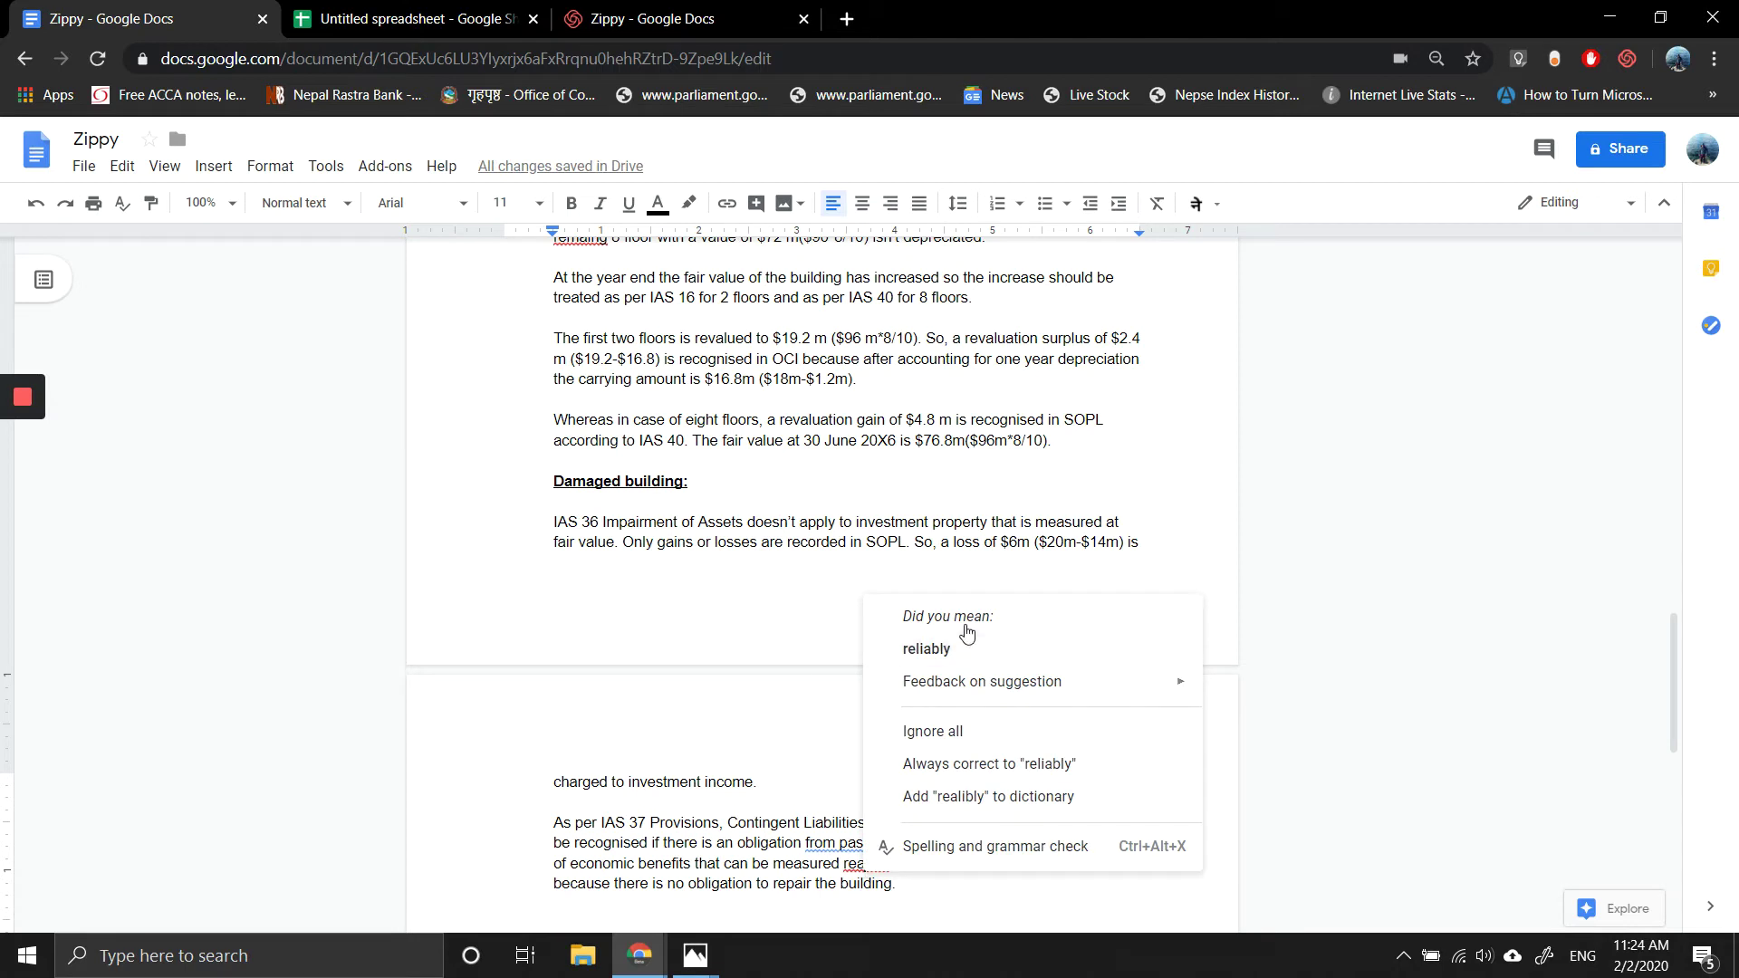
pyautogui.click(925, 649)
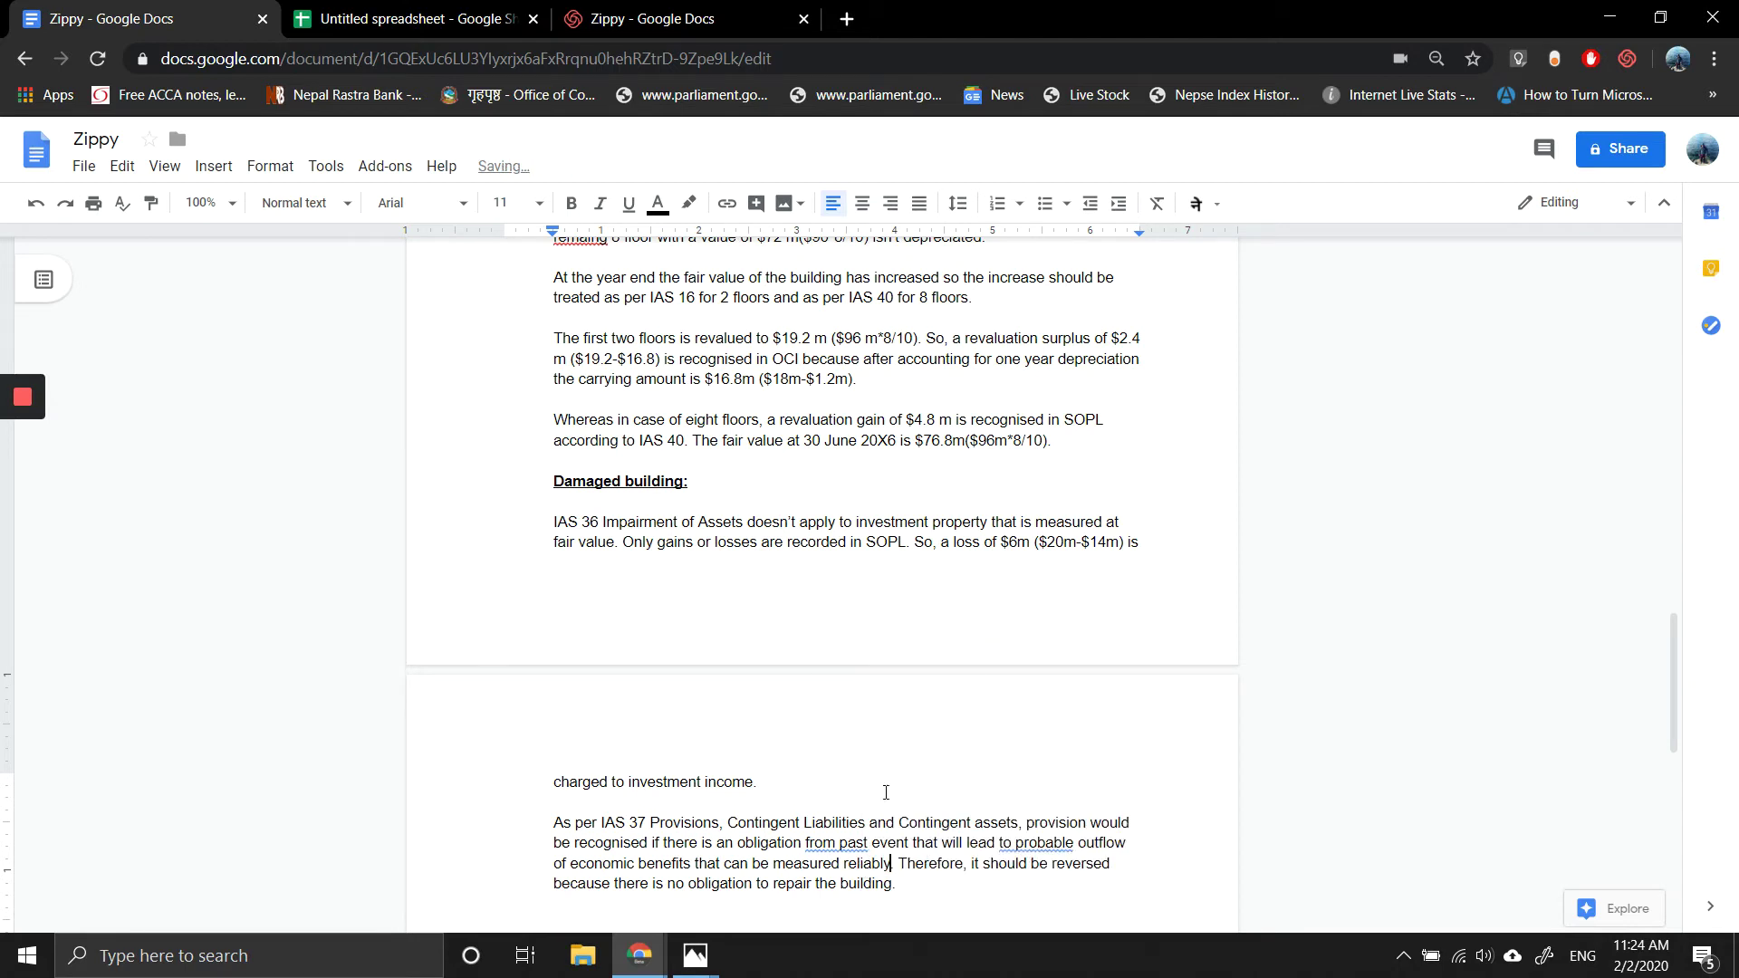
pyautogui.rightClick(851, 840)
pyautogui.click(916, 680)
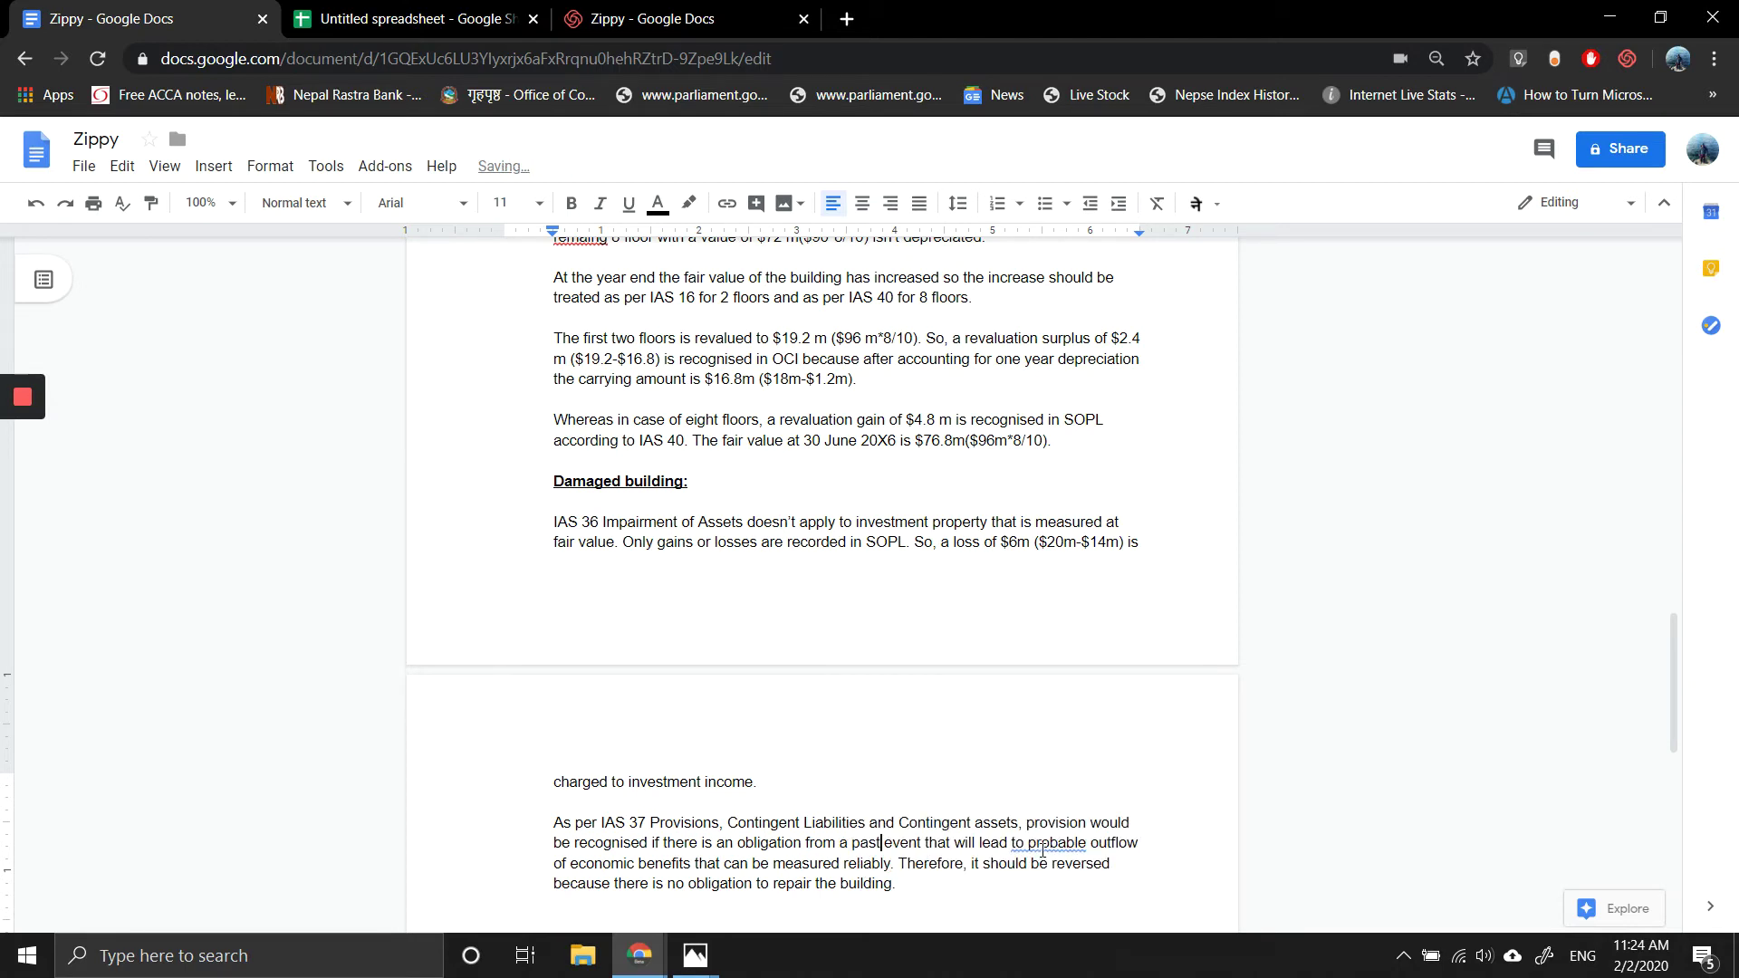
pyautogui.rightClick(1040, 851)
pyautogui.click(1097, 691)
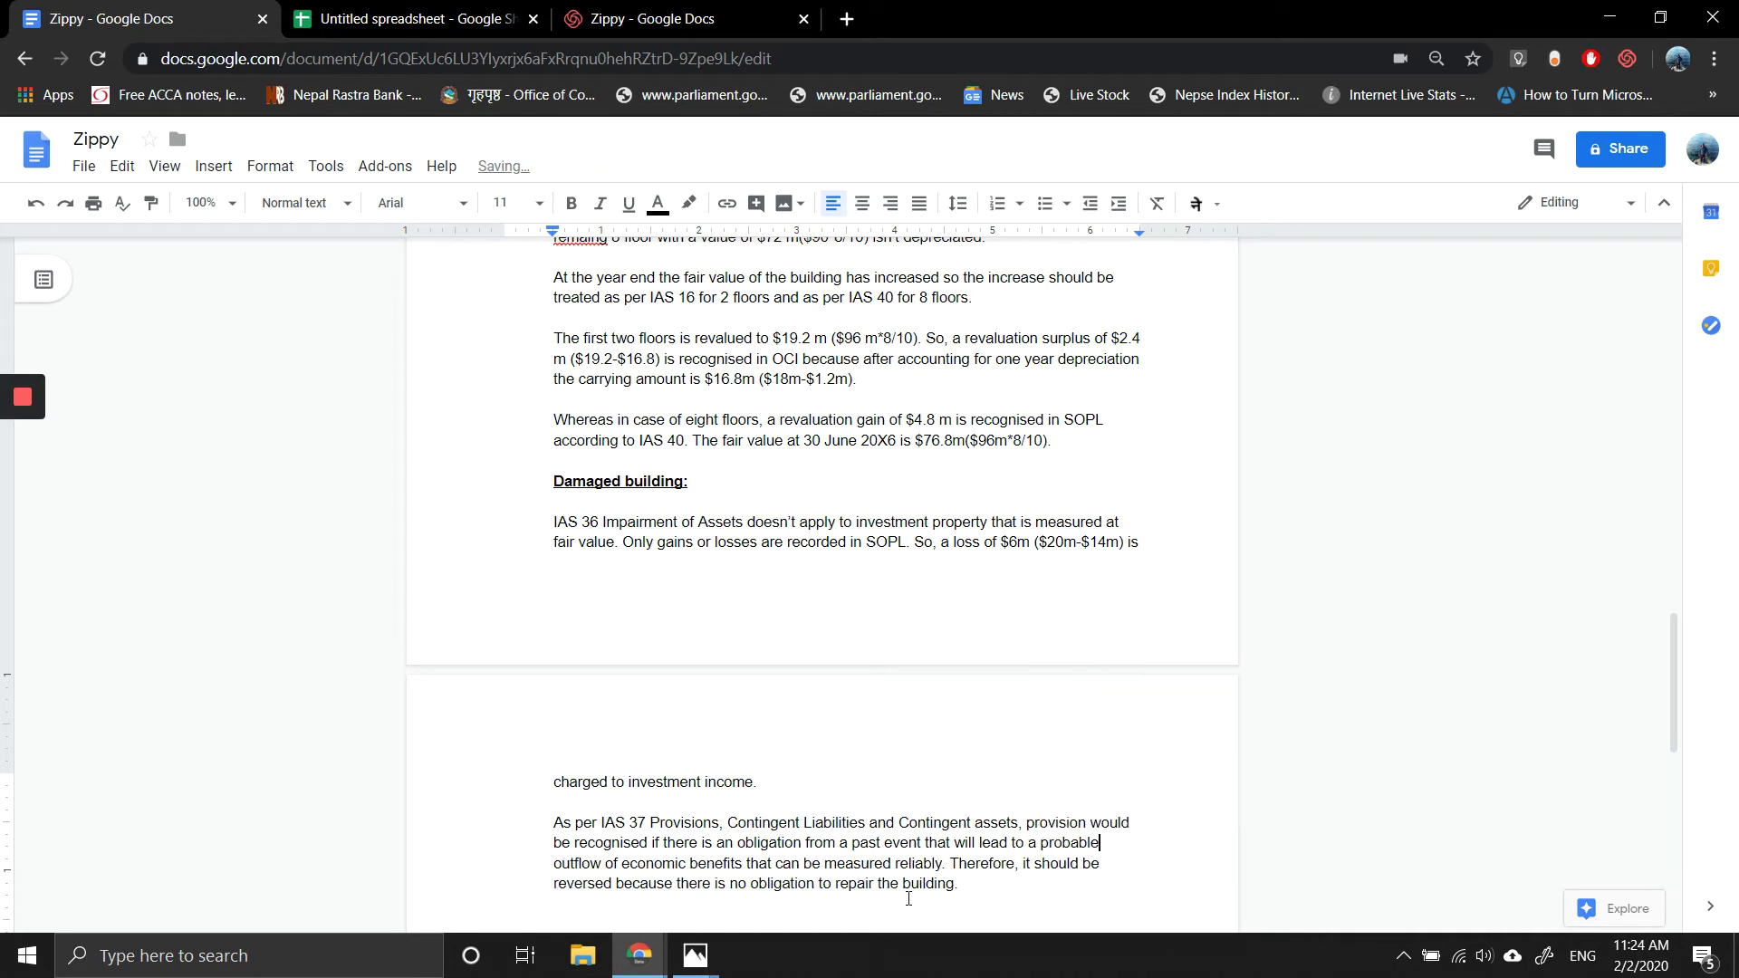
pyautogui.press('Return')
pyautogui.press('Return')
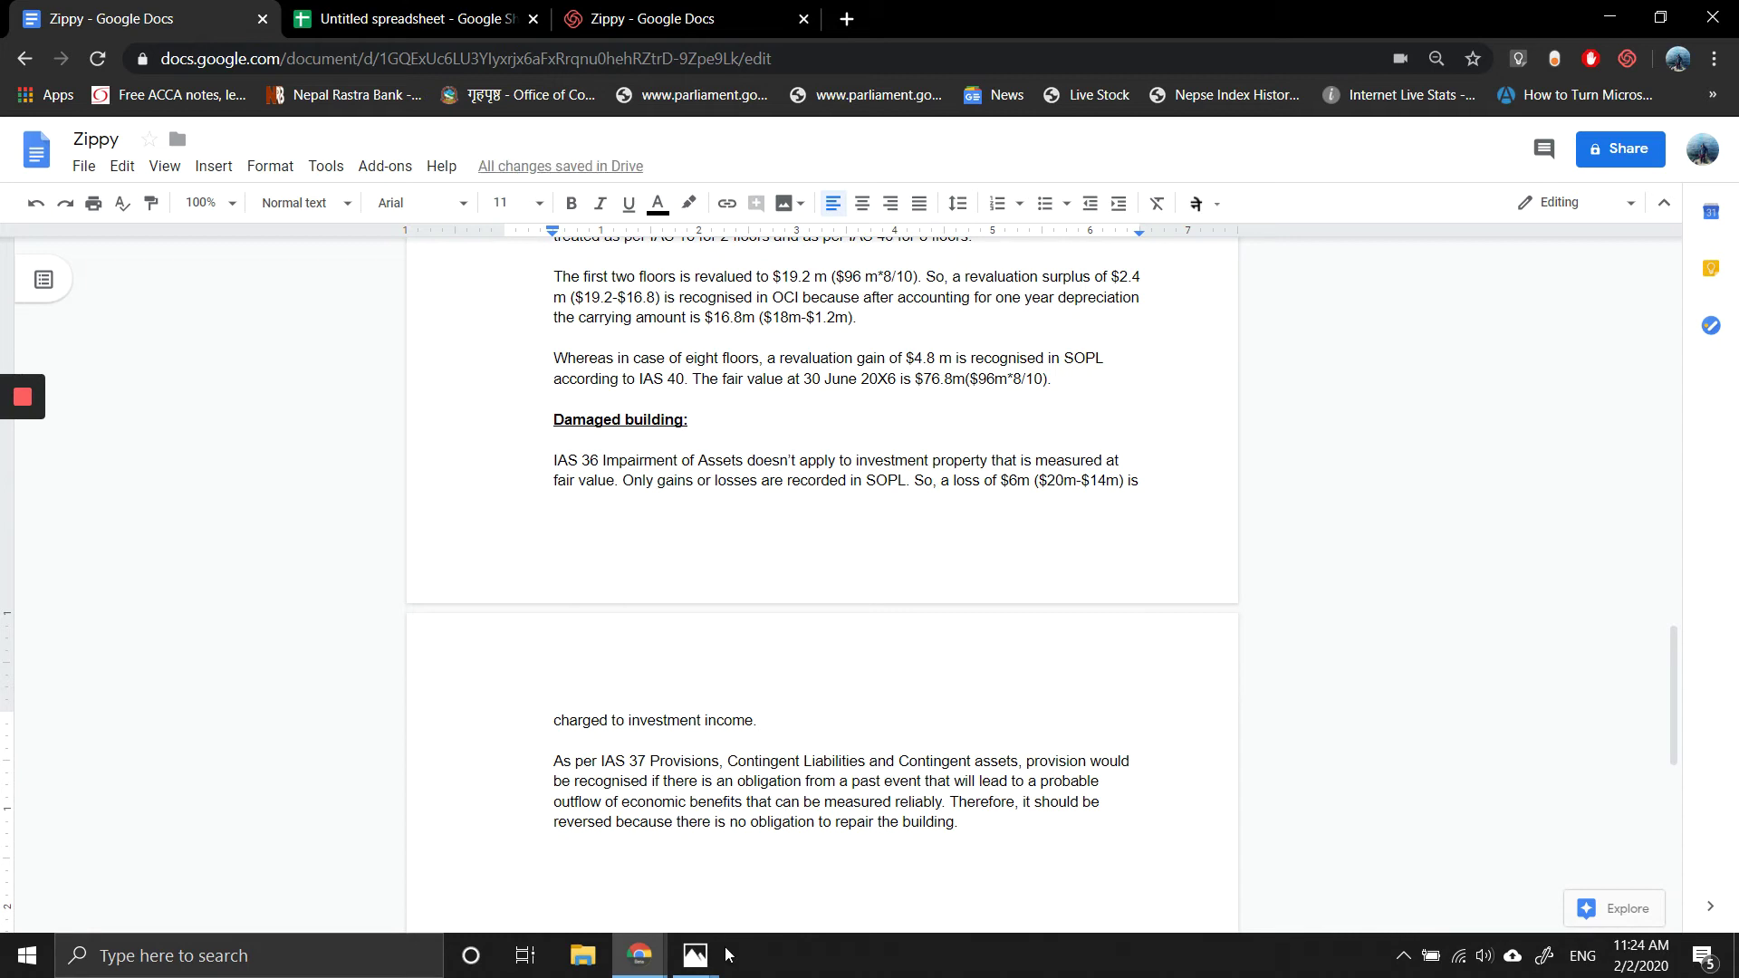
# Step: Read requirement (a)(iii) in the question photo in Photos and return to the Zippy document
pyautogui.moveTo(719, 946)
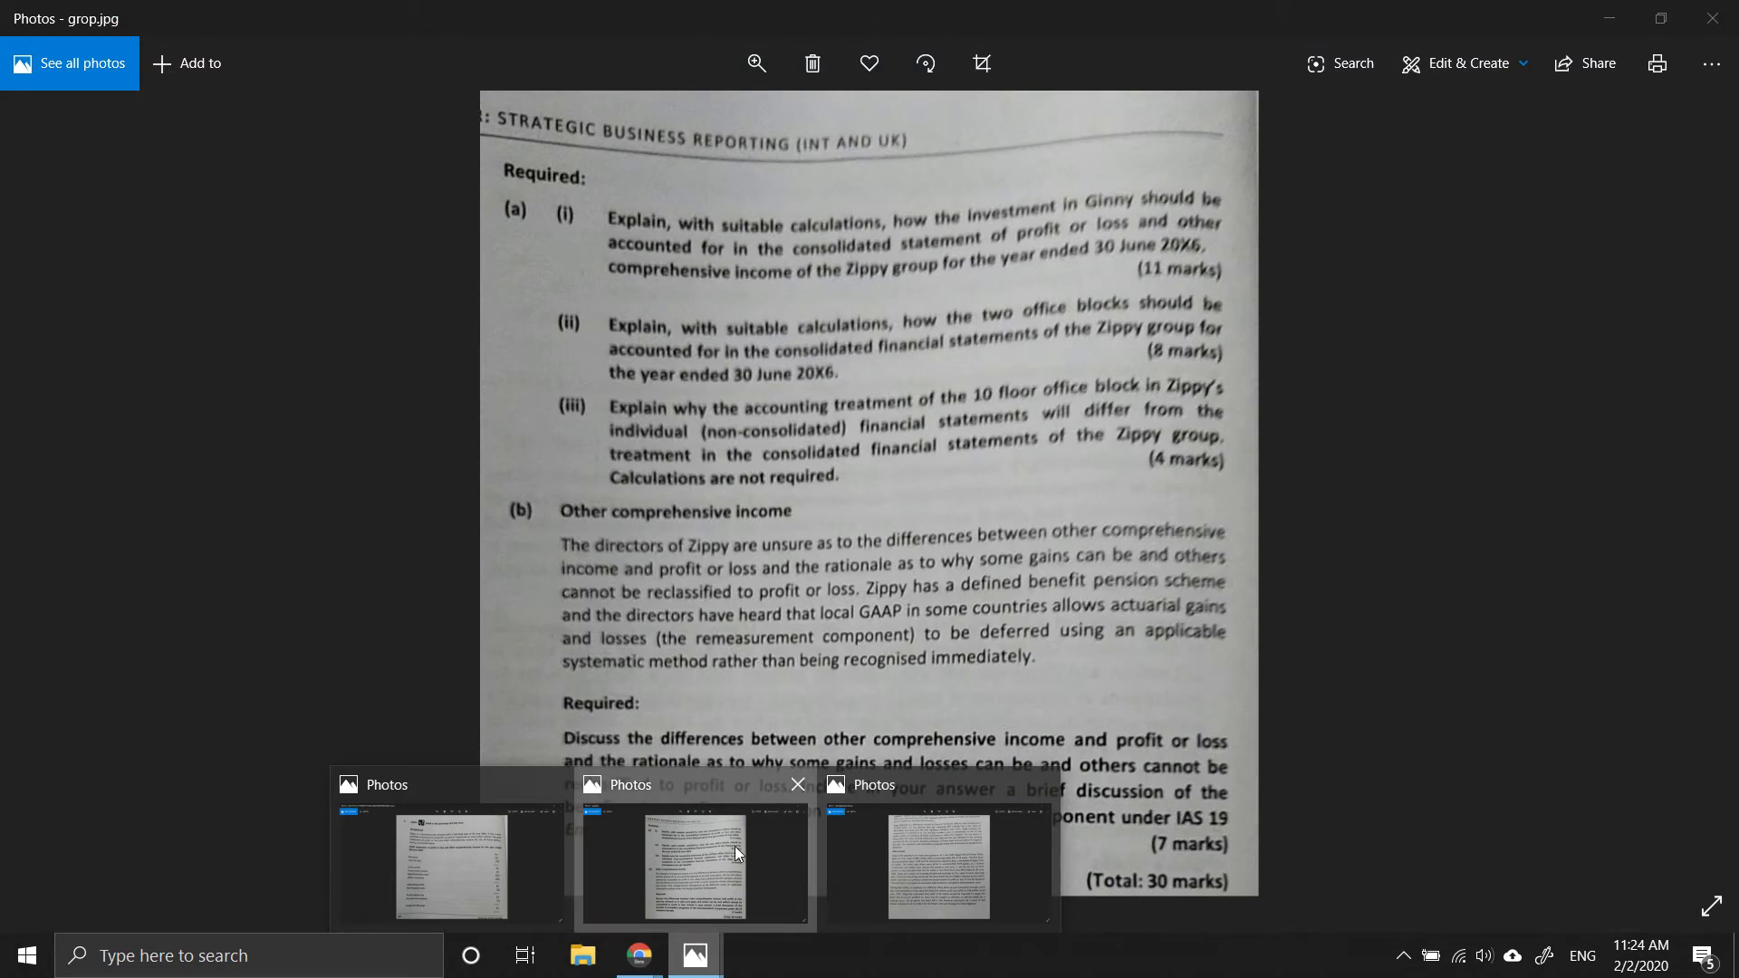
pyautogui.click(735, 846)
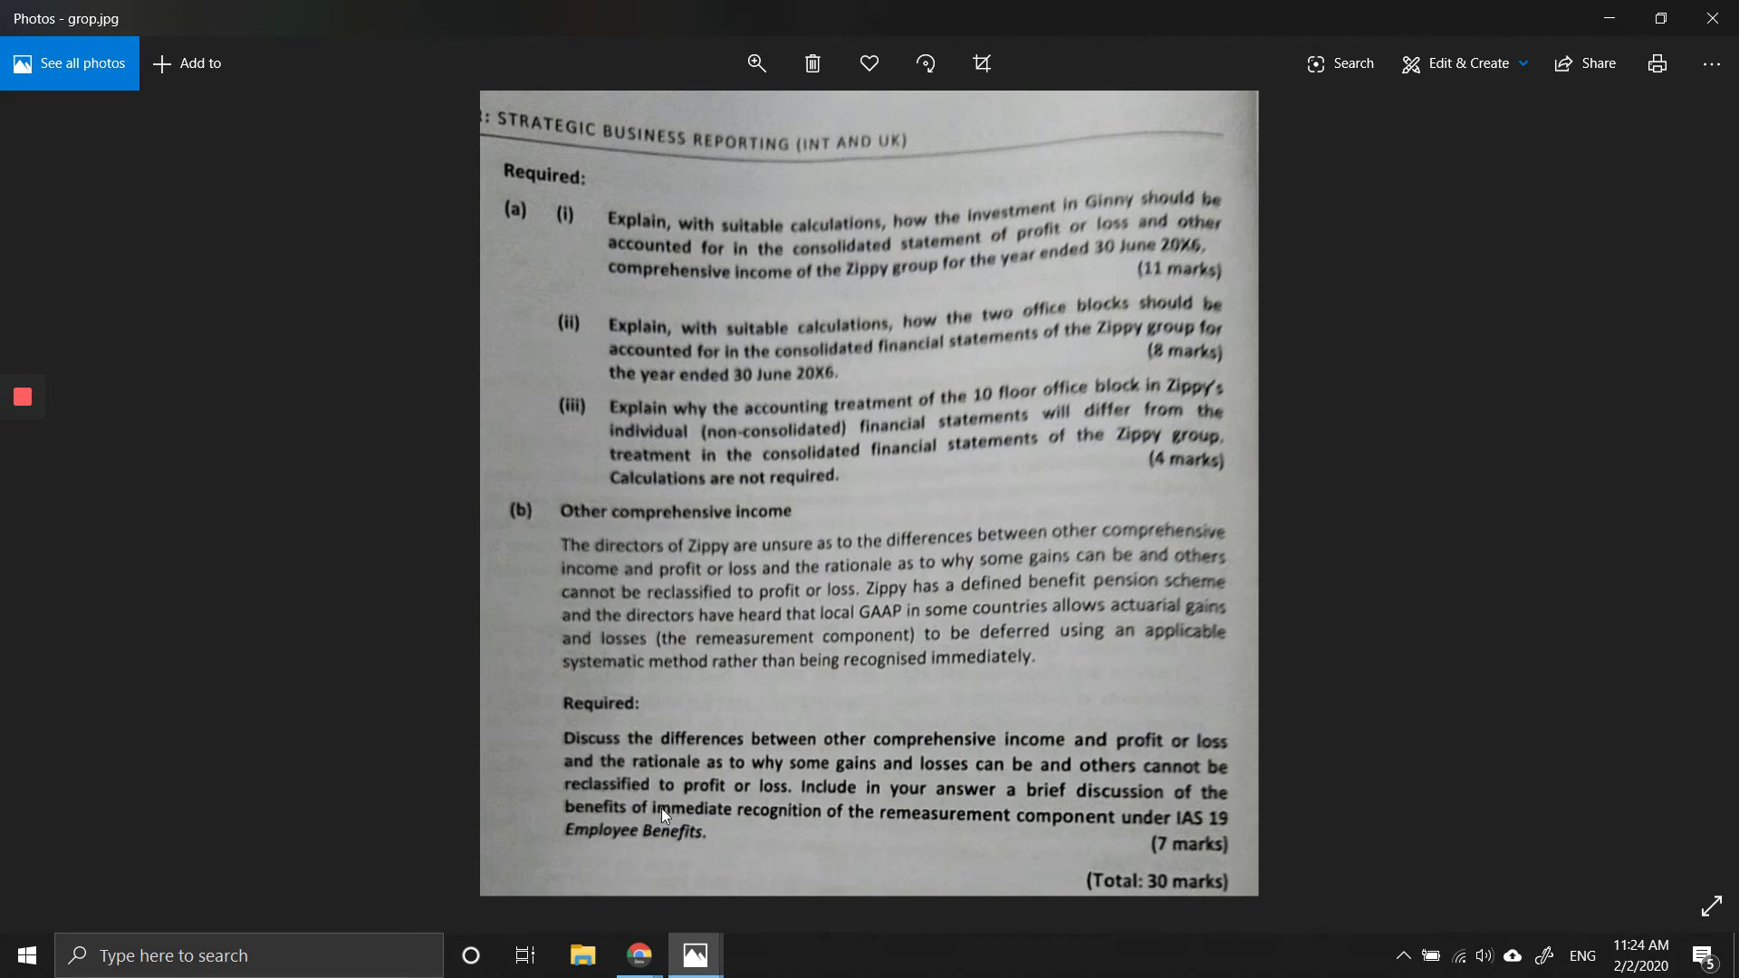
pyautogui.moveTo(648, 967)
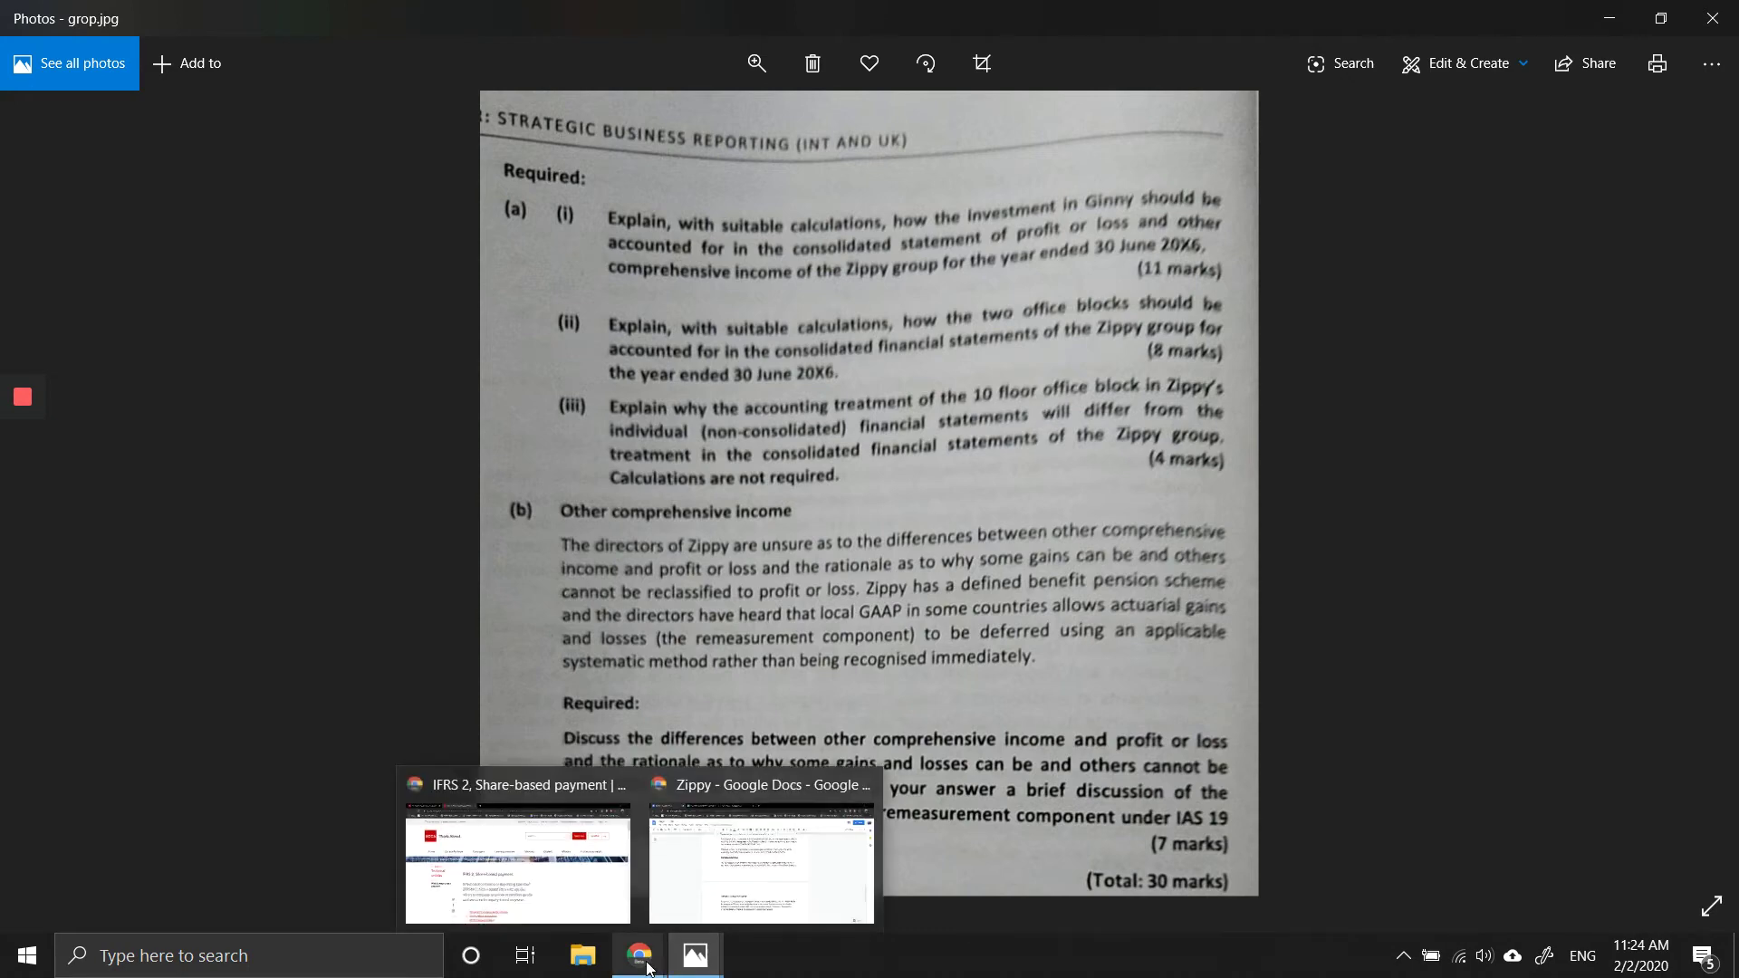
pyautogui.click(698, 880)
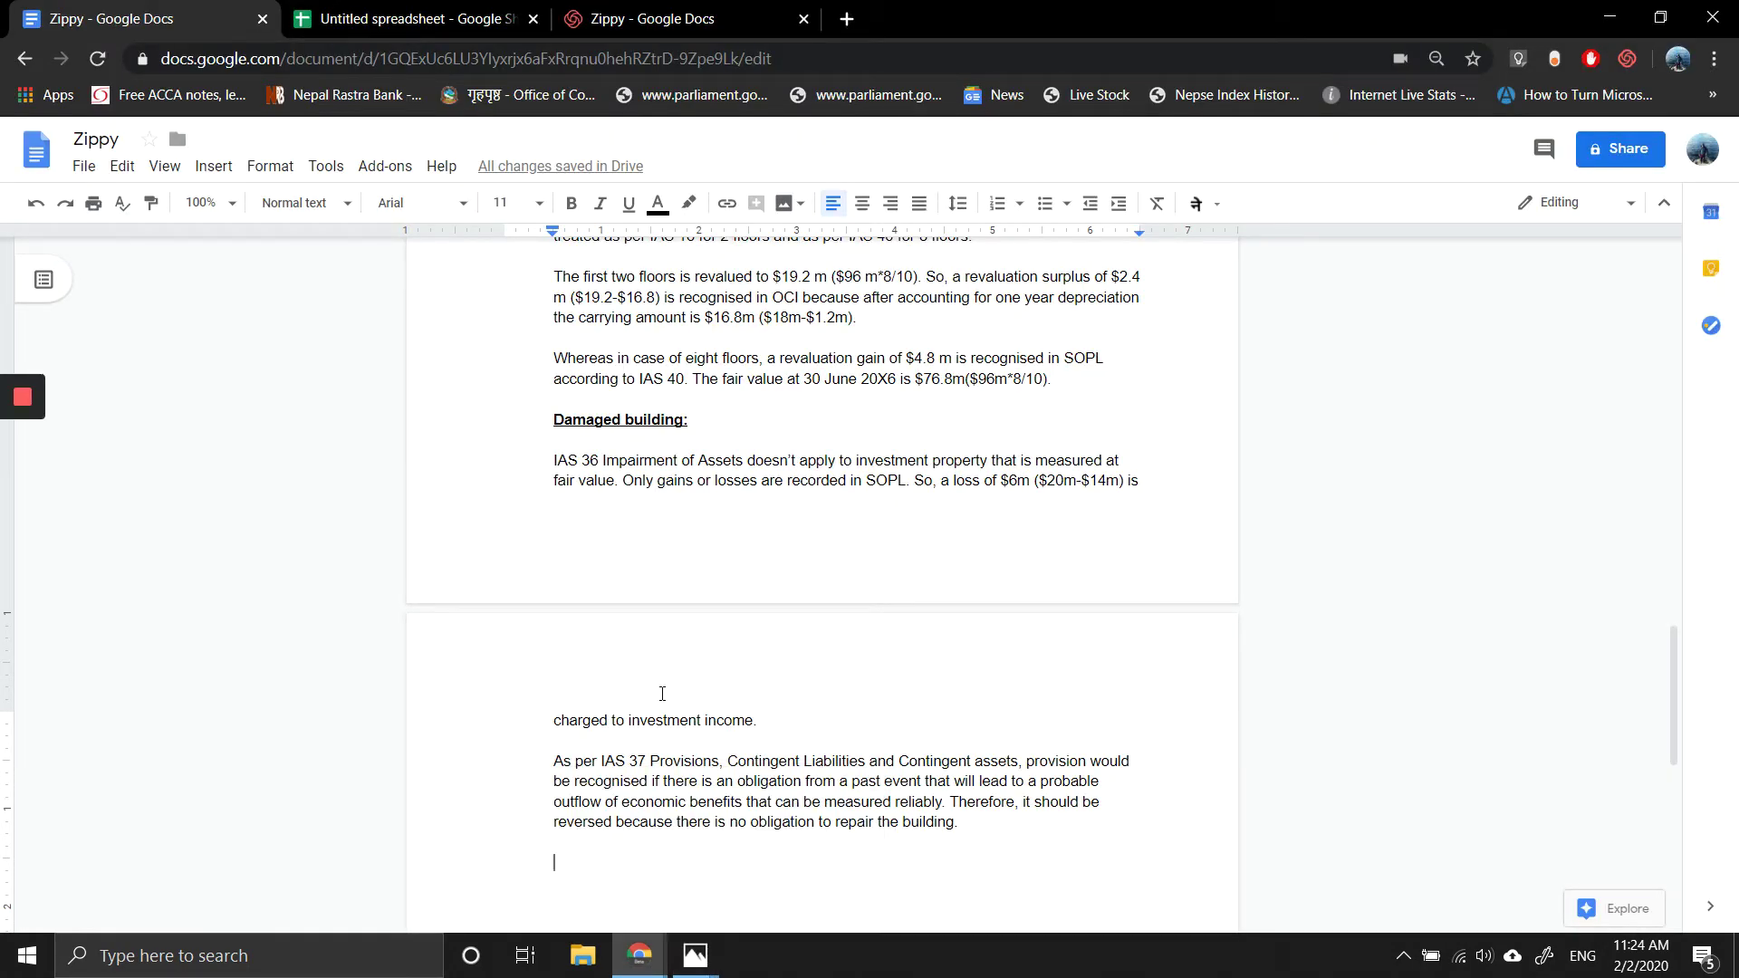
# Step: Add the bold heading "iii) Individual financial statement:" below the IAS 37 paragraph
pyautogui.hotkey('ctrl', 'b')
pyautogui.write('iii) ')
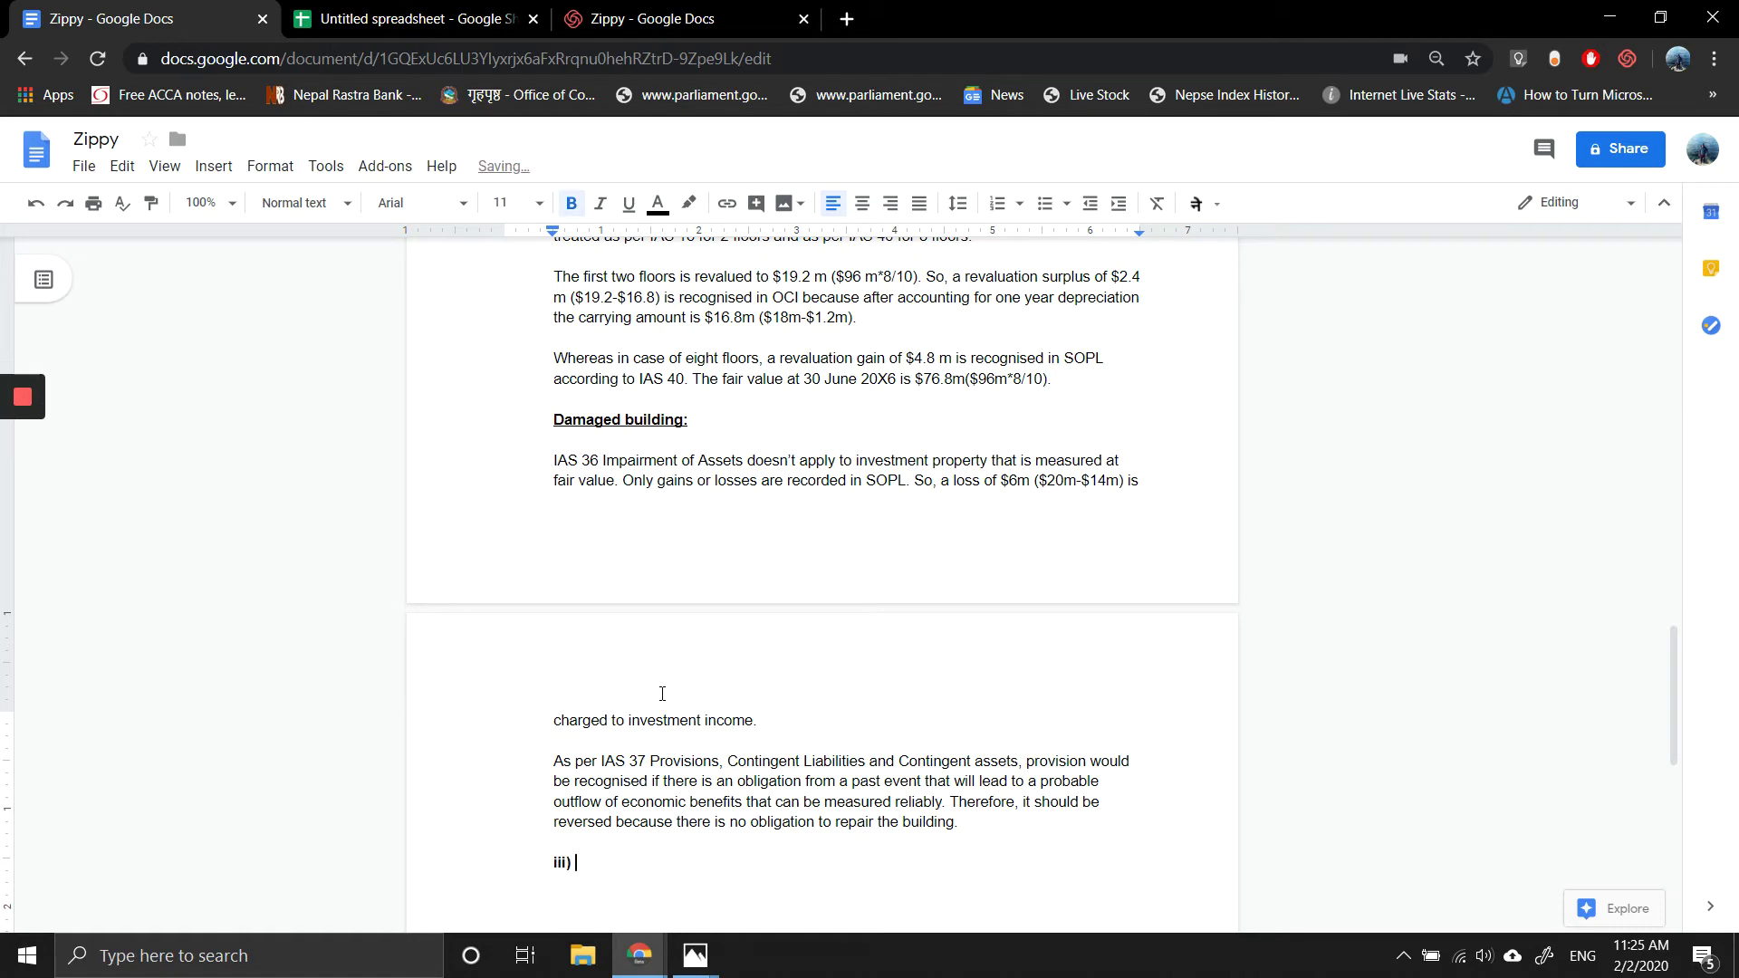
pyautogui.write('Individual')
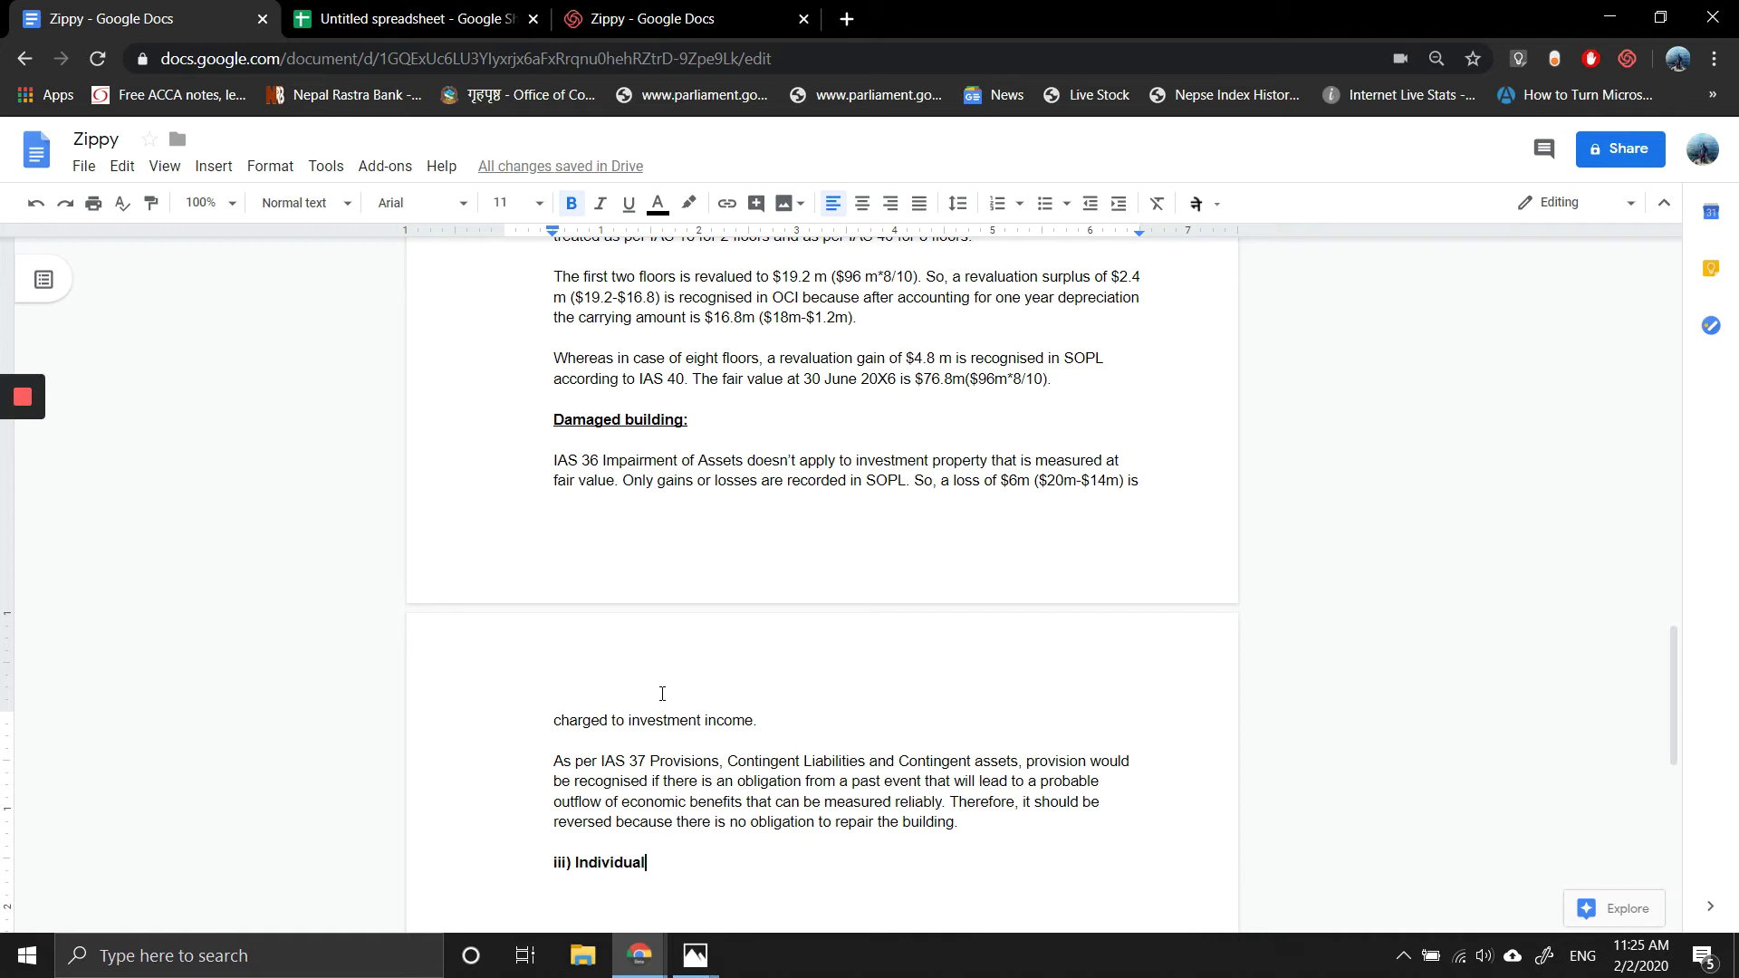
pyautogui.write(' fi')
pyautogui.press('BackSpace')
pyautogui.press('BackSpace')
pyautogui.press('BackSpace')
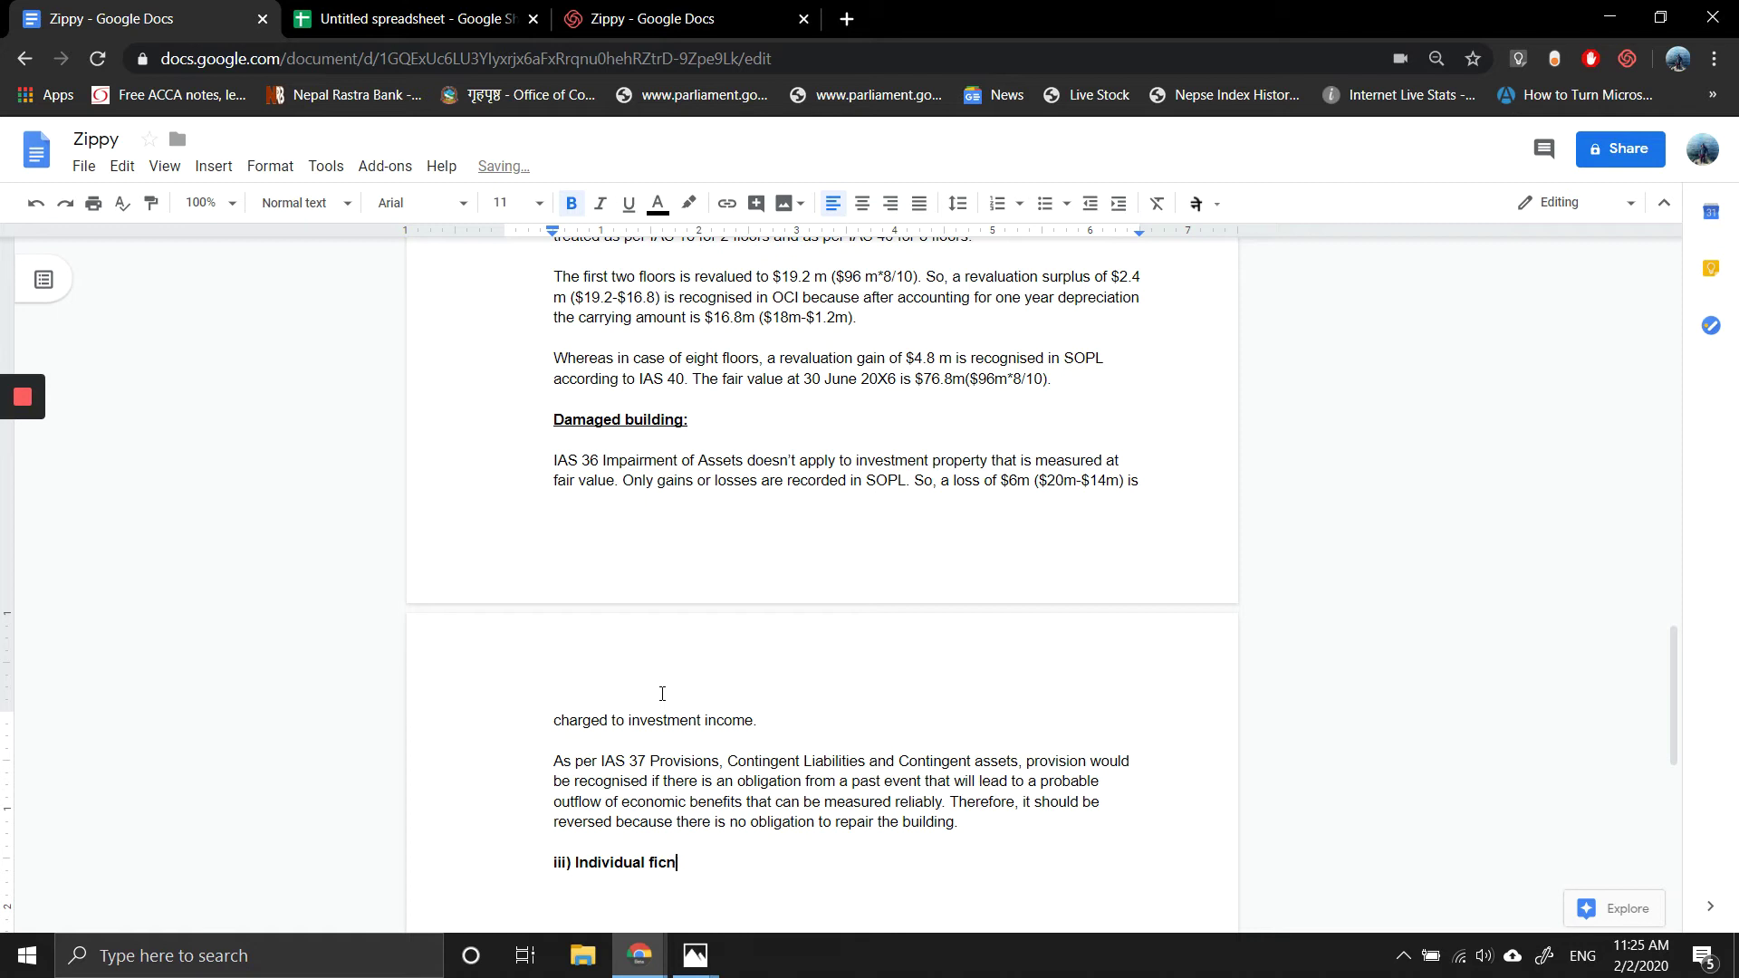
pyautogui.write('nancial statement:')
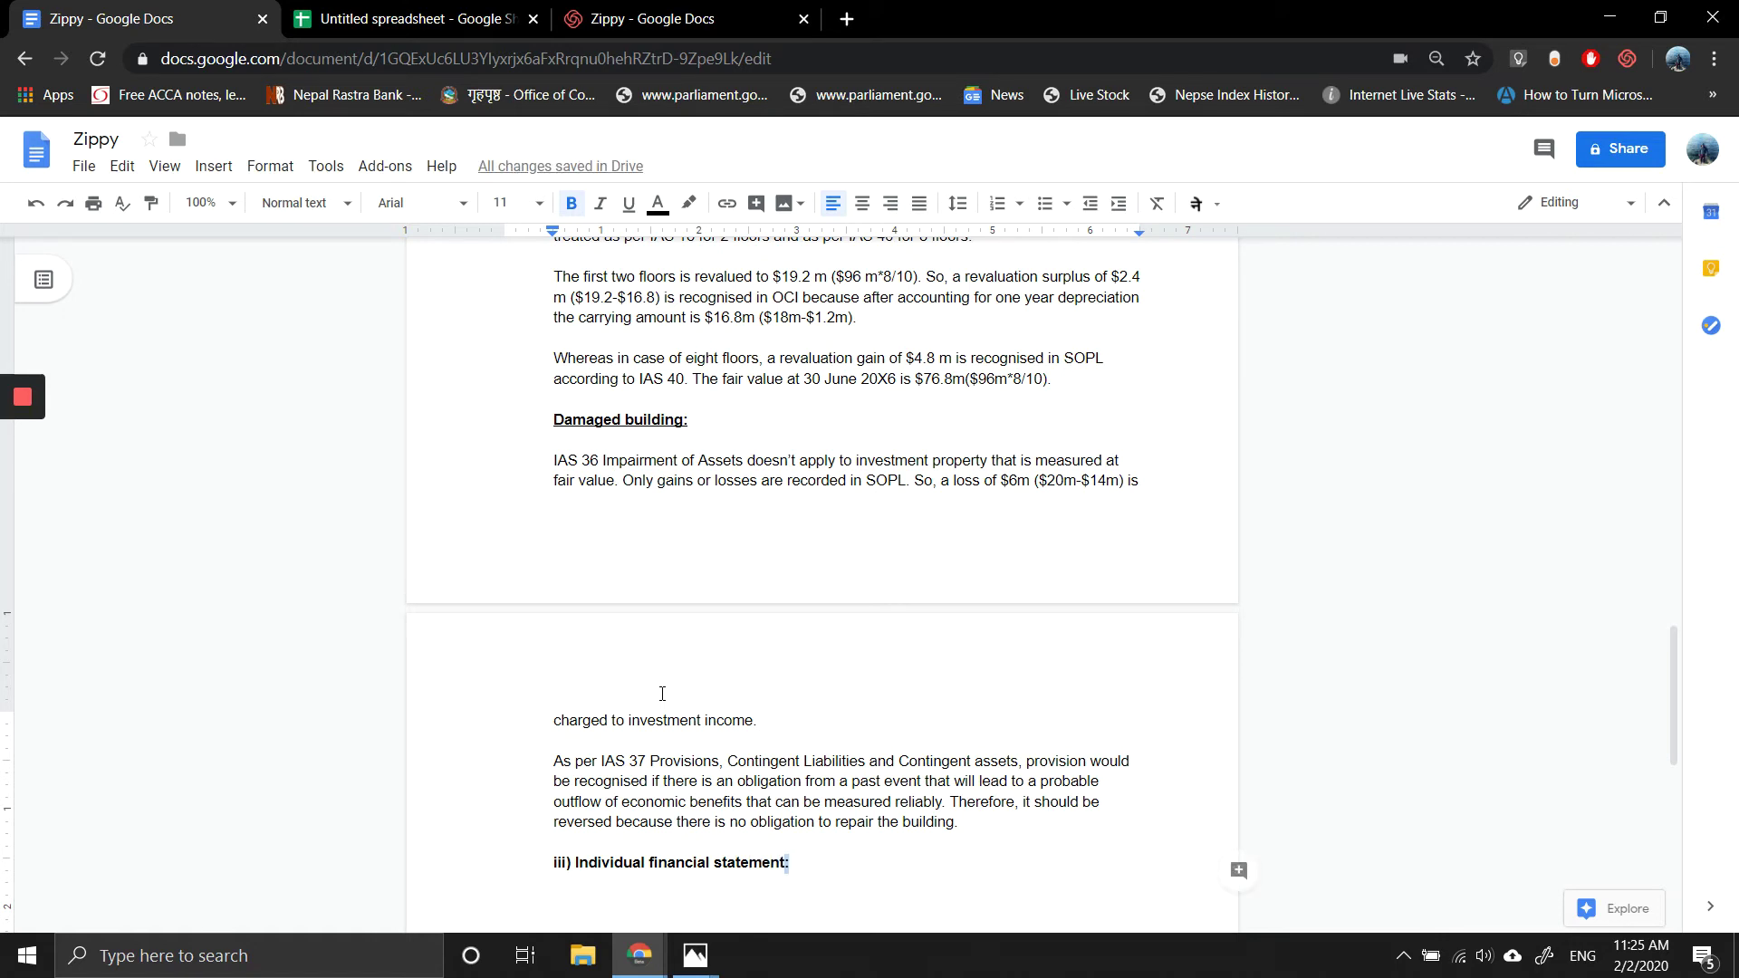
# Step: Underline "Individual financial statement:" in the iii) heading and keep it bold
pyautogui.hotkey('shift', 'Left')
pyautogui.hotkey('shift', 'Left')
pyautogui.hotkey('shift', 'Left')
pyautogui.hotkey('shift', 'Left')
pyautogui.hotkey('shift', 'Left')
pyautogui.hotkey('shift', 'Left')
pyautogui.hotkey('shift', 'Left')
pyautogui.hotkey('shift', 'Left')
pyautogui.hotkey('shift', 'Left')
pyautogui.hotkey('shift', 'Left')
pyautogui.hotkey('shift', 'Left')
pyautogui.hotkey('shift', 'Left')
pyautogui.hotkey('shift', 'Left')
pyautogui.hotkey('shift', 'Left')
pyautogui.hotkey('shift', 'Left')
pyautogui.hotkey('shift', 'Left')
pyautogui.hotkey('shift', 'Left')
pyautogui.hotkey('shift', 'Left')
pyautogui.hotkey('shift', 'Left')
pyautogui.hotkey('shift', 'Left')
pyautogui.hotkey('shift', 'Right')
pyautogui.hotkey('shift', 'Right')
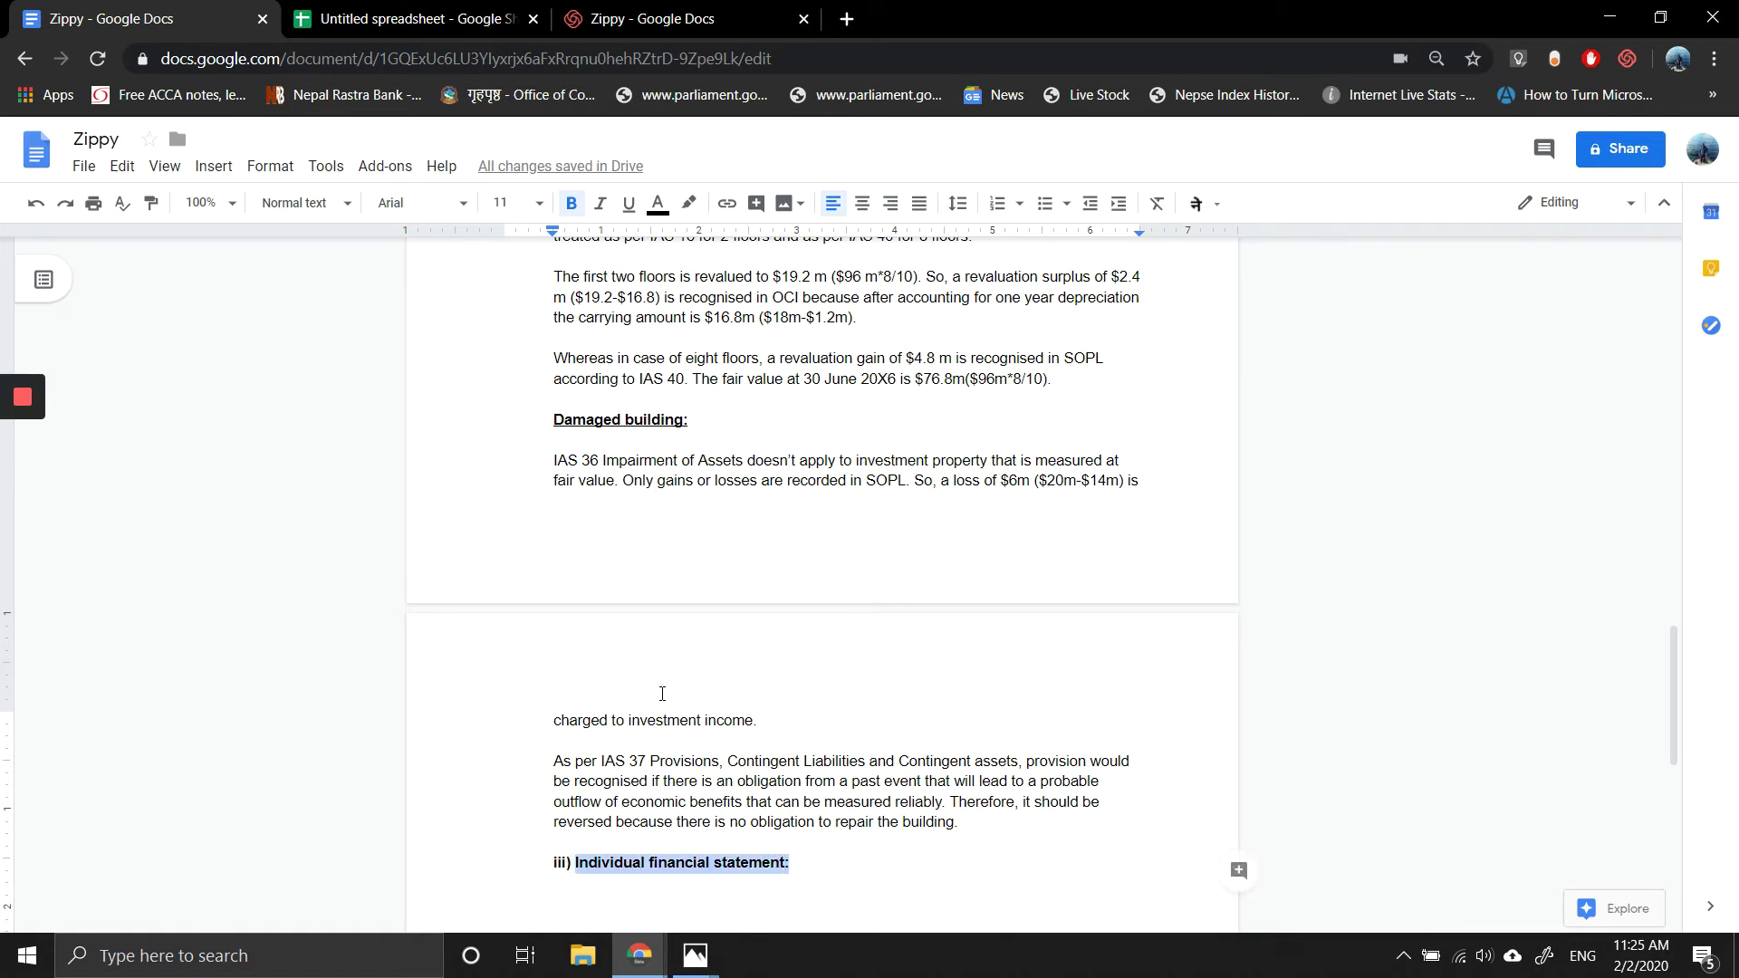
pyautogui.hotkey('ctrl', 'b')
pyautogui.hotkey('ctrl', 'u')
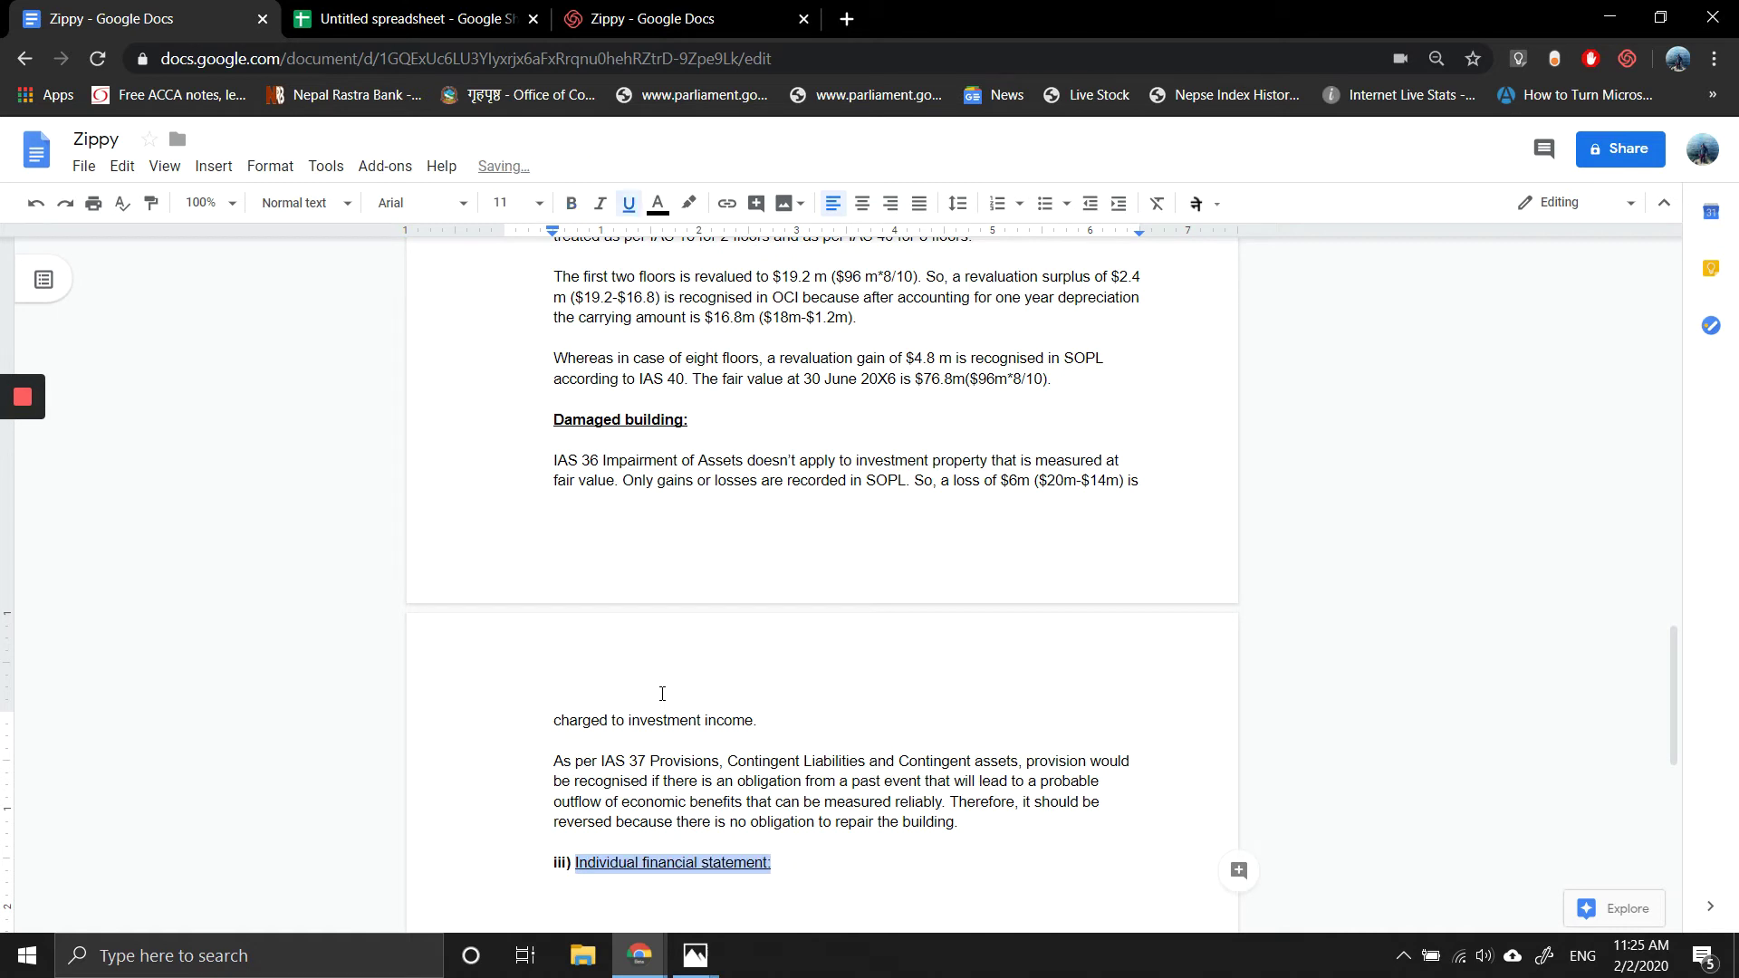
pyautogui.hotkey('ctrl', 'b')
pyautogui.press('End')
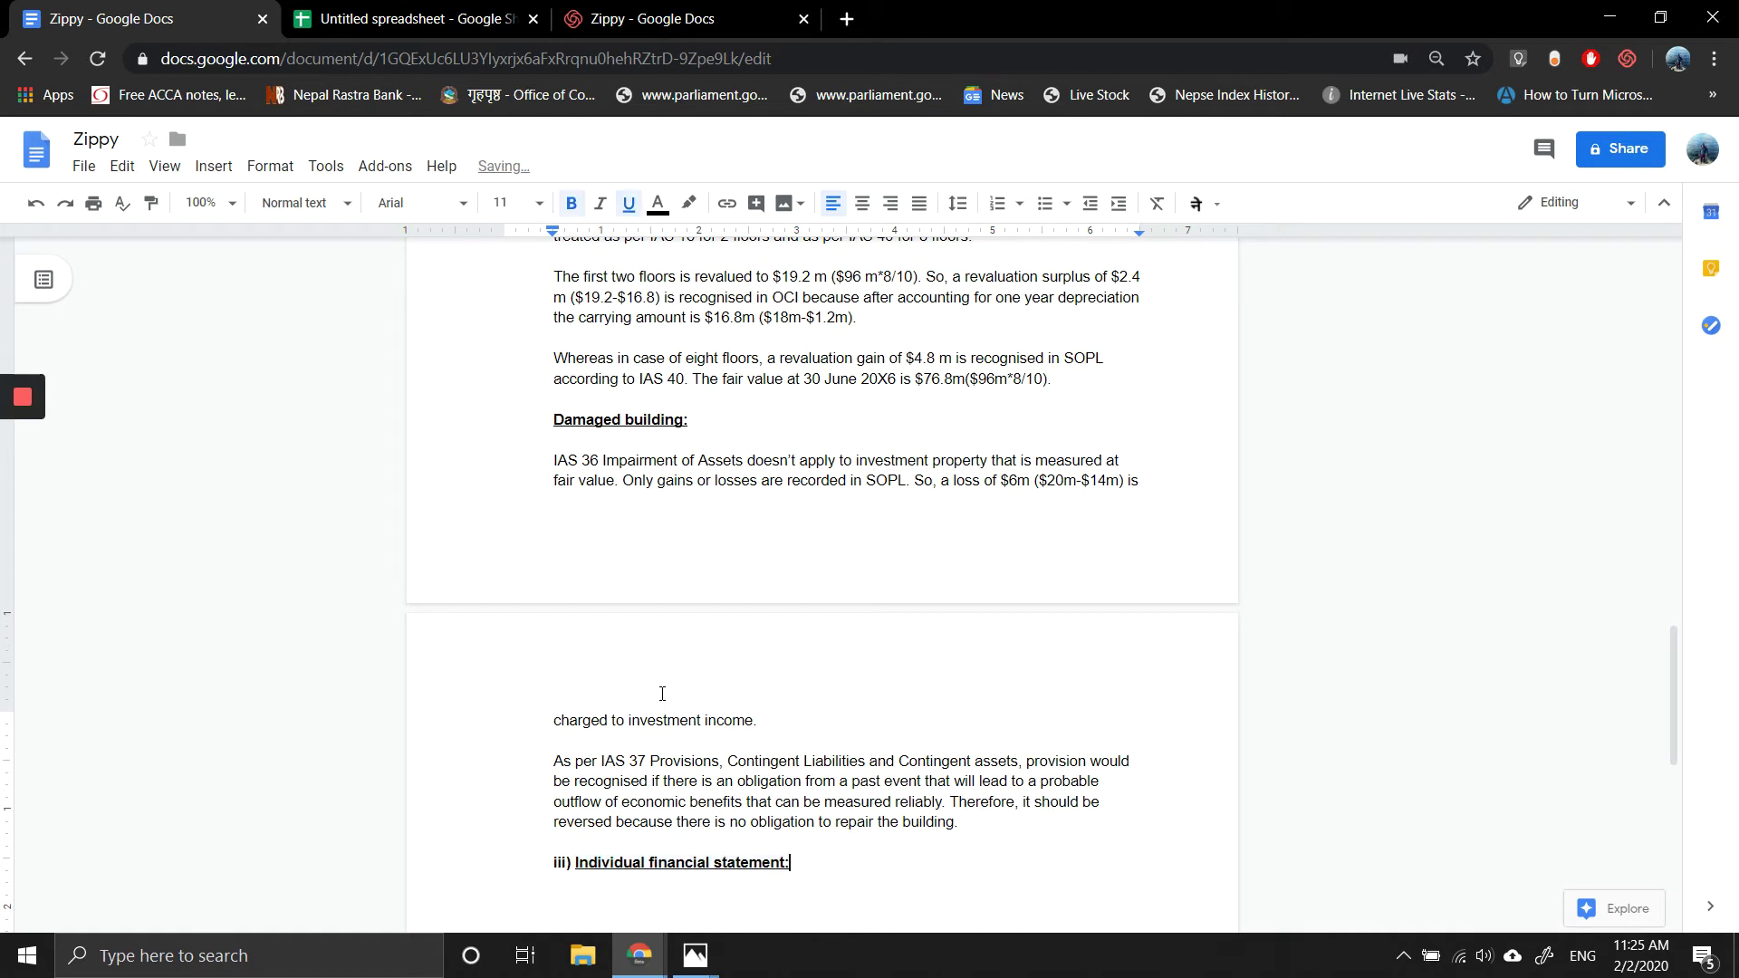
# Step: Start a new paragraph below the iii) heading with bold and underline turned off
pyautogui.press('Return')
pyautogui.press('Return')
pyautogui.hotkey('ctrl', 'b')
pyautogui.hotkey('ctrl', 'u')
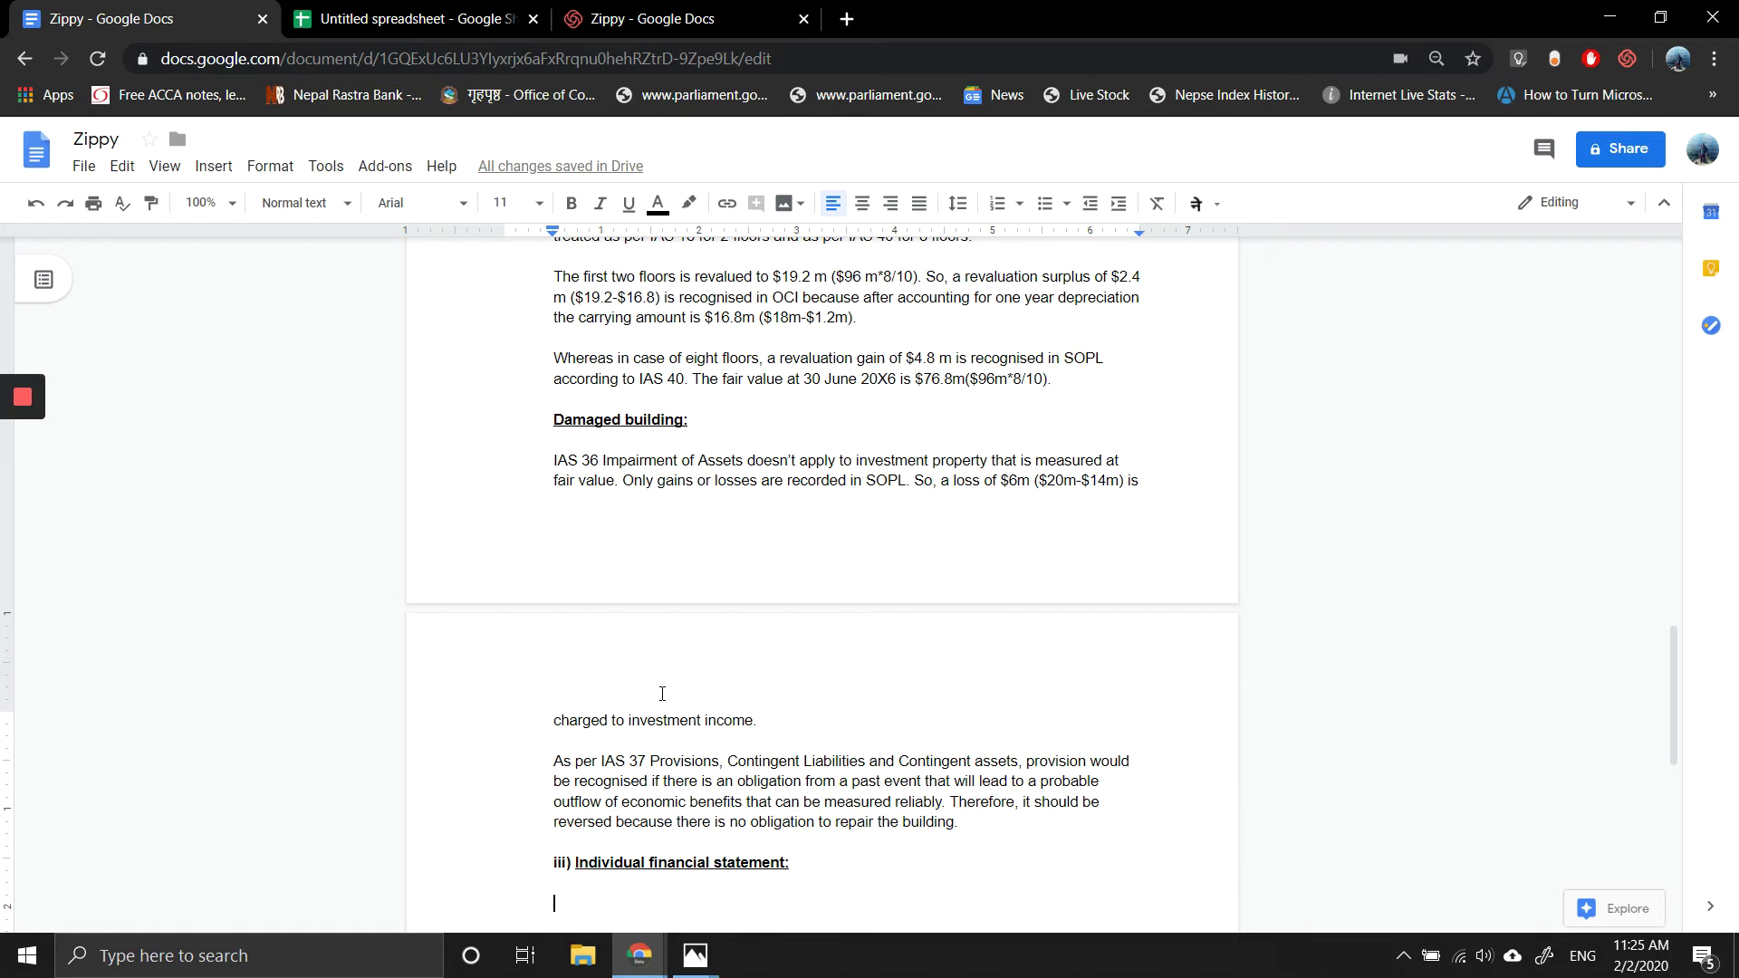
pyautogui.press('Return')
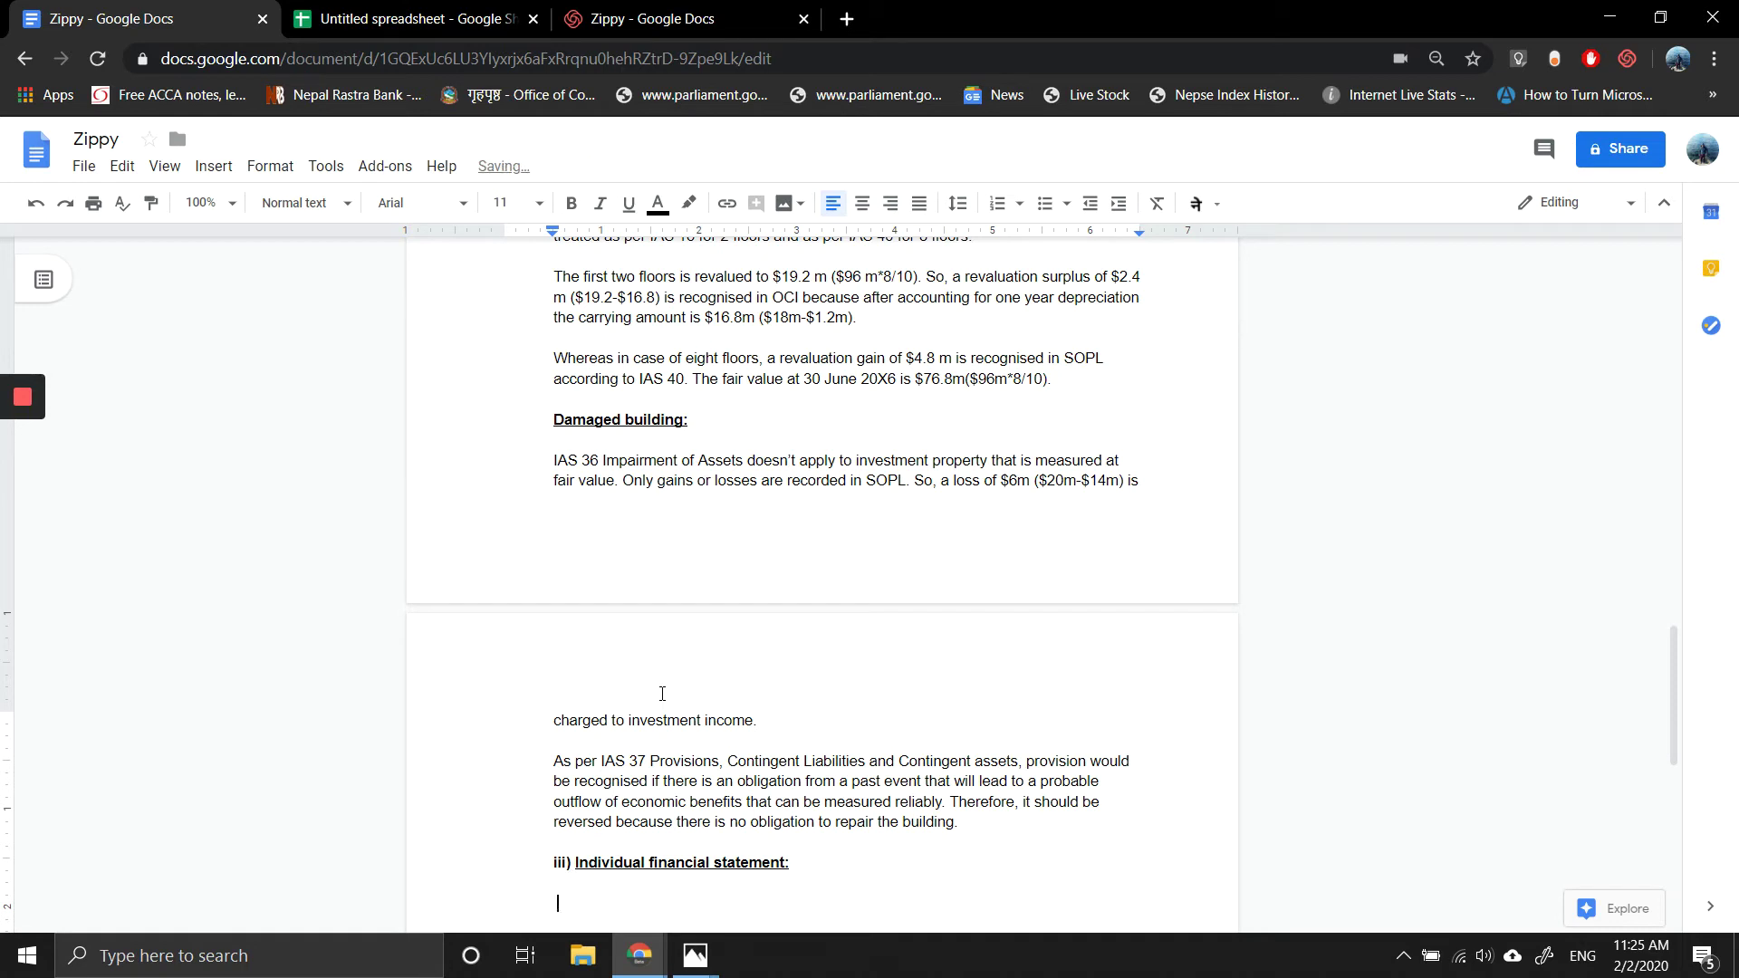
# Step: Begin the iii) paragraph with "As per IFRS 10 Consolidated Financial Statement," and correct the misspelled "Financial"
pyautogui.write('As per IFRS 10 Consolidat')
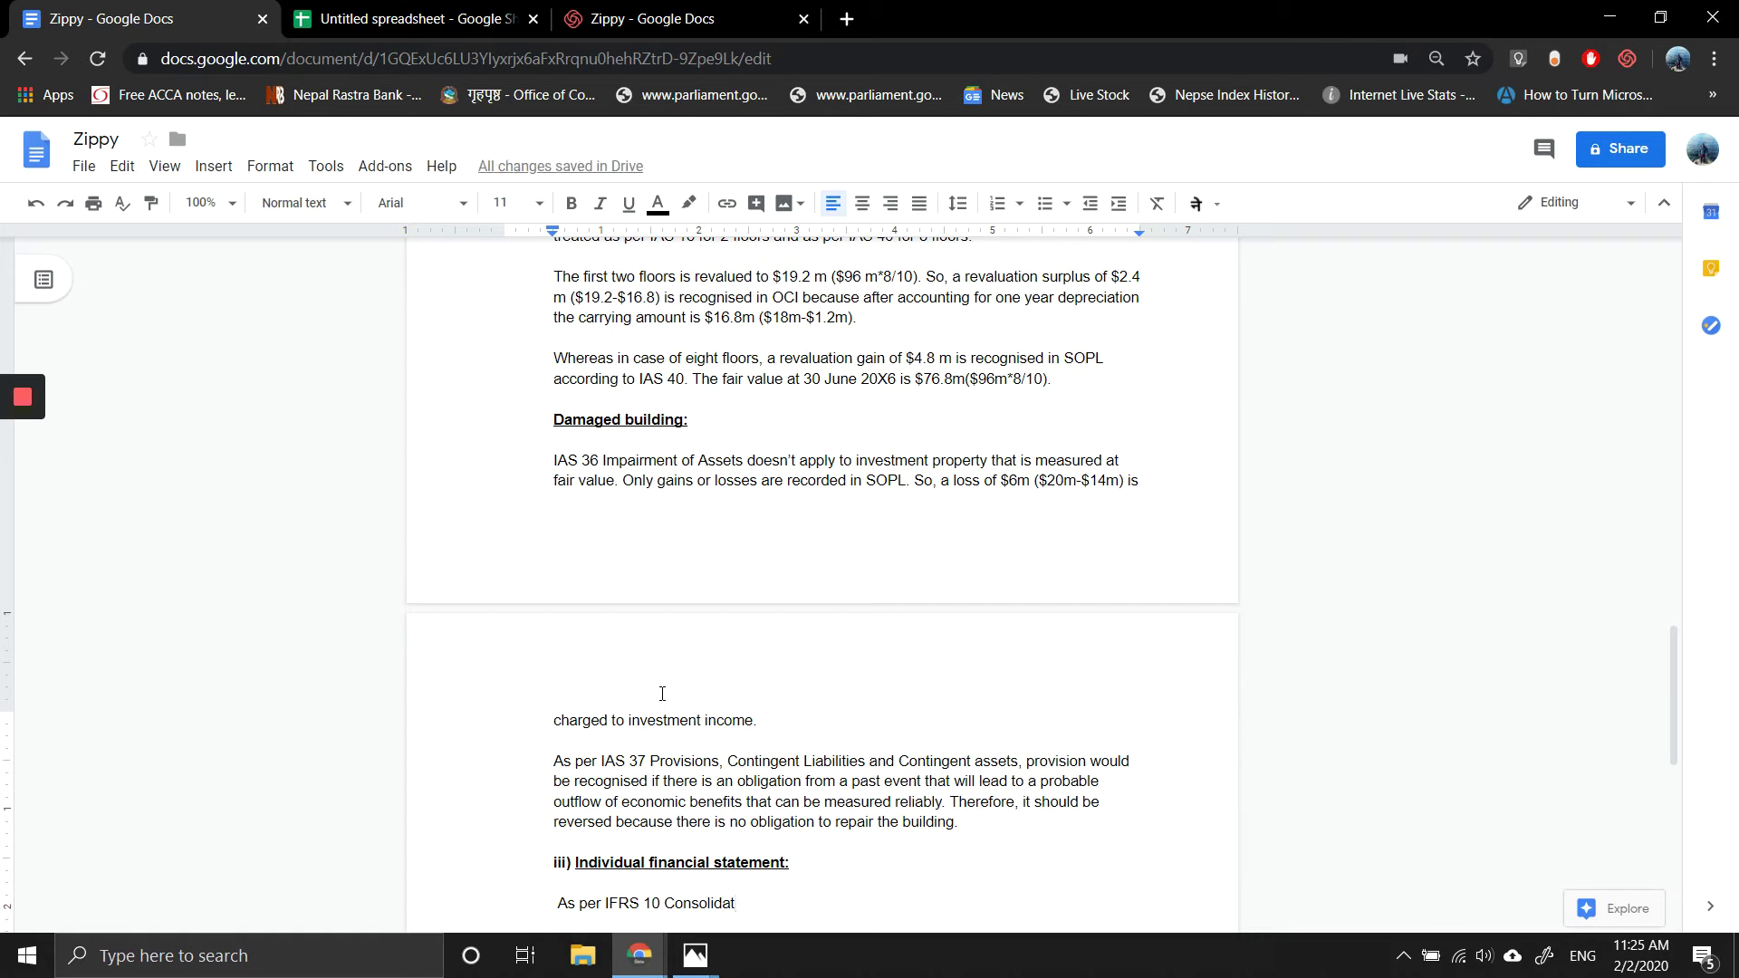
pyautogui.write('ed Ficnnaical s')
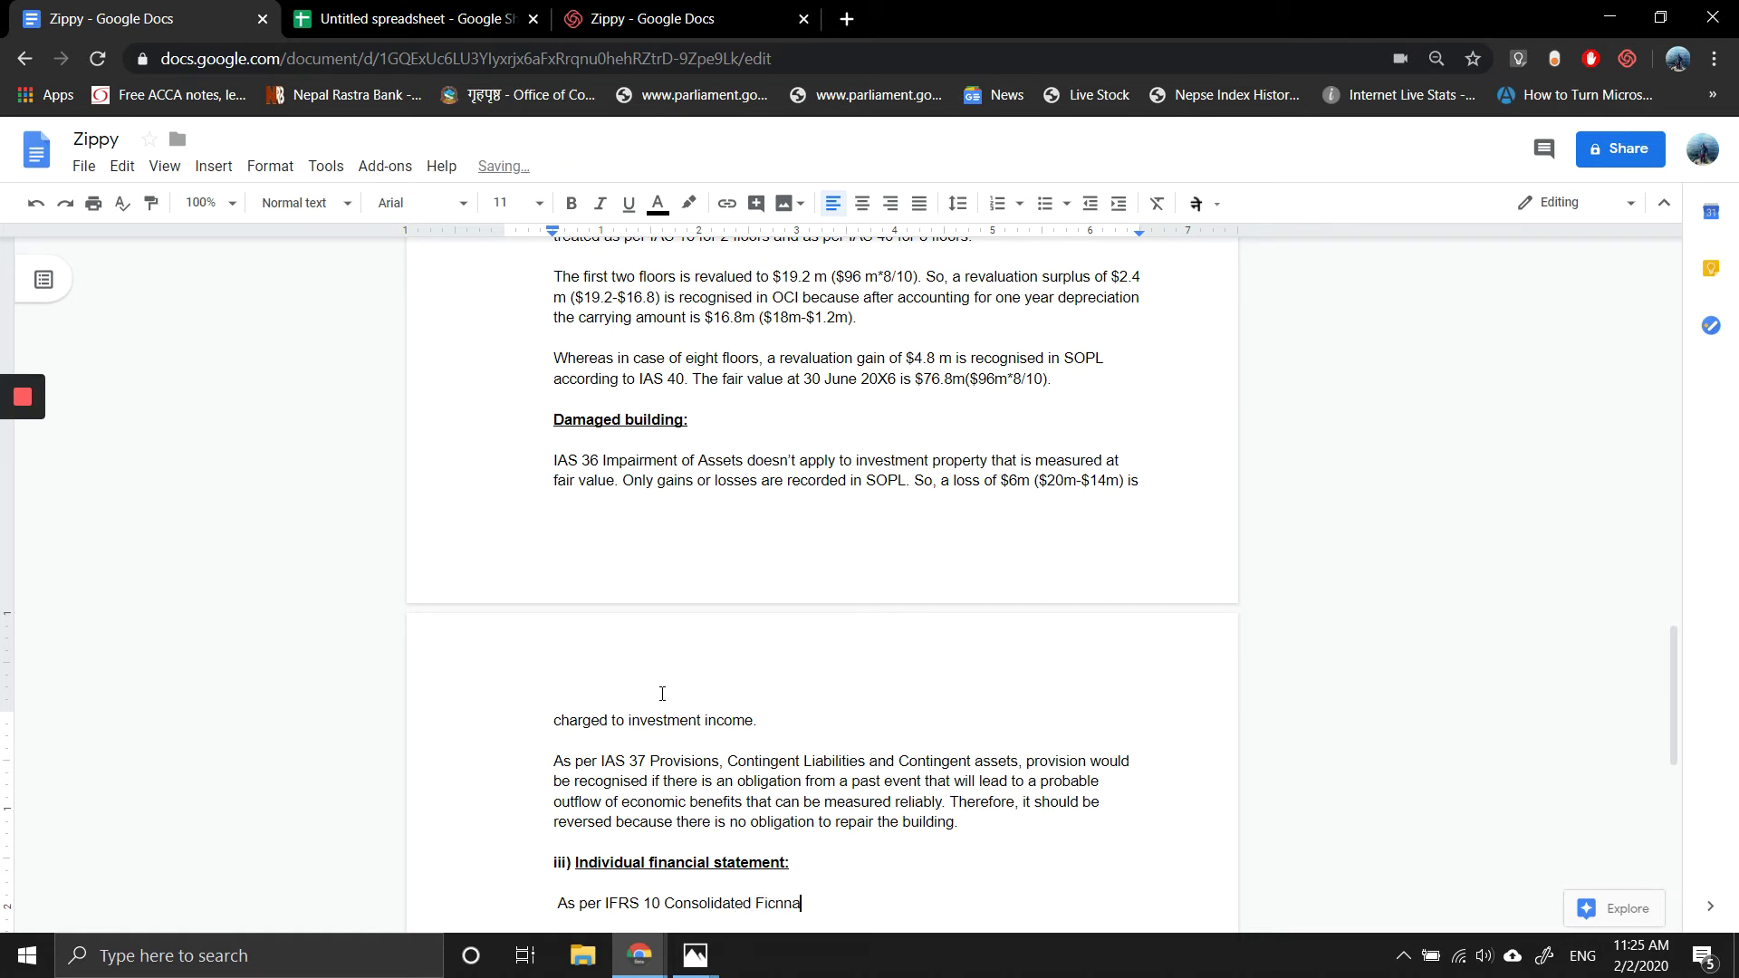
pyautogui.press('BackSpace')
pyautogui.write('Satta')
pyautogui.press('BackSpace')
pyautogui.press('BackSpace')
pyautogui.press('BackSpace')
pyautogui.write('tatement')
pyautogui.press('BackSpace')
pyautogui.write('t,')
pyautogui.rightClick(780, 895)
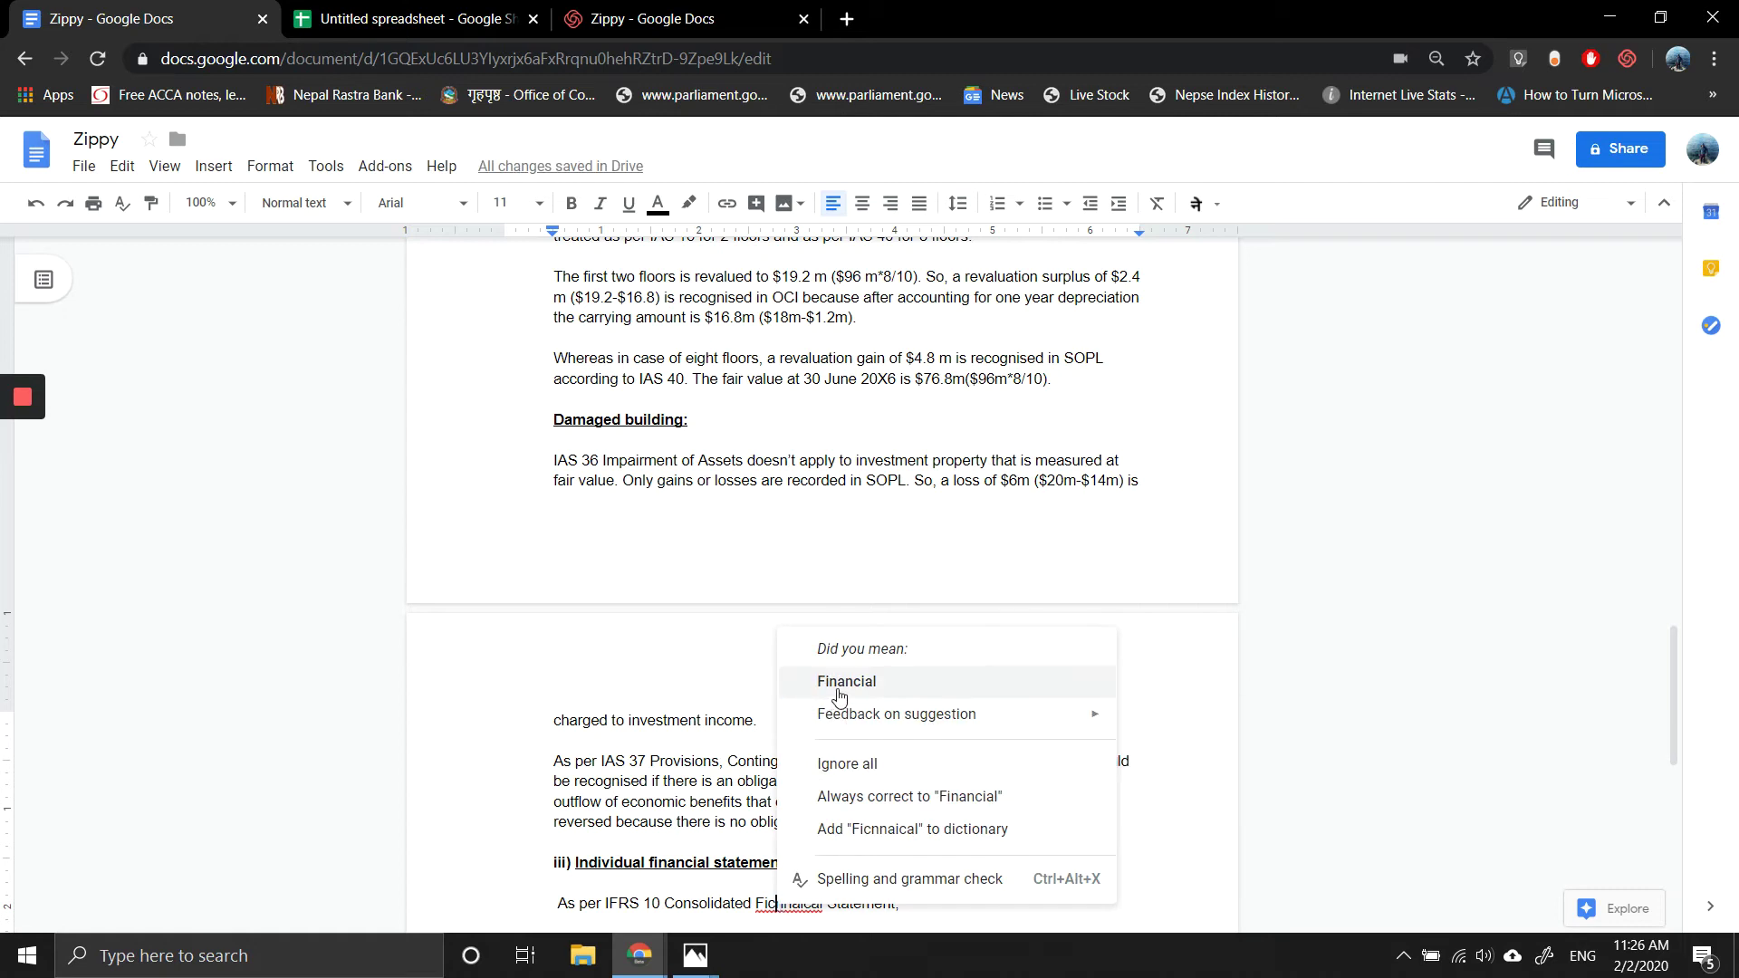
pyautogui.click(838, 683)
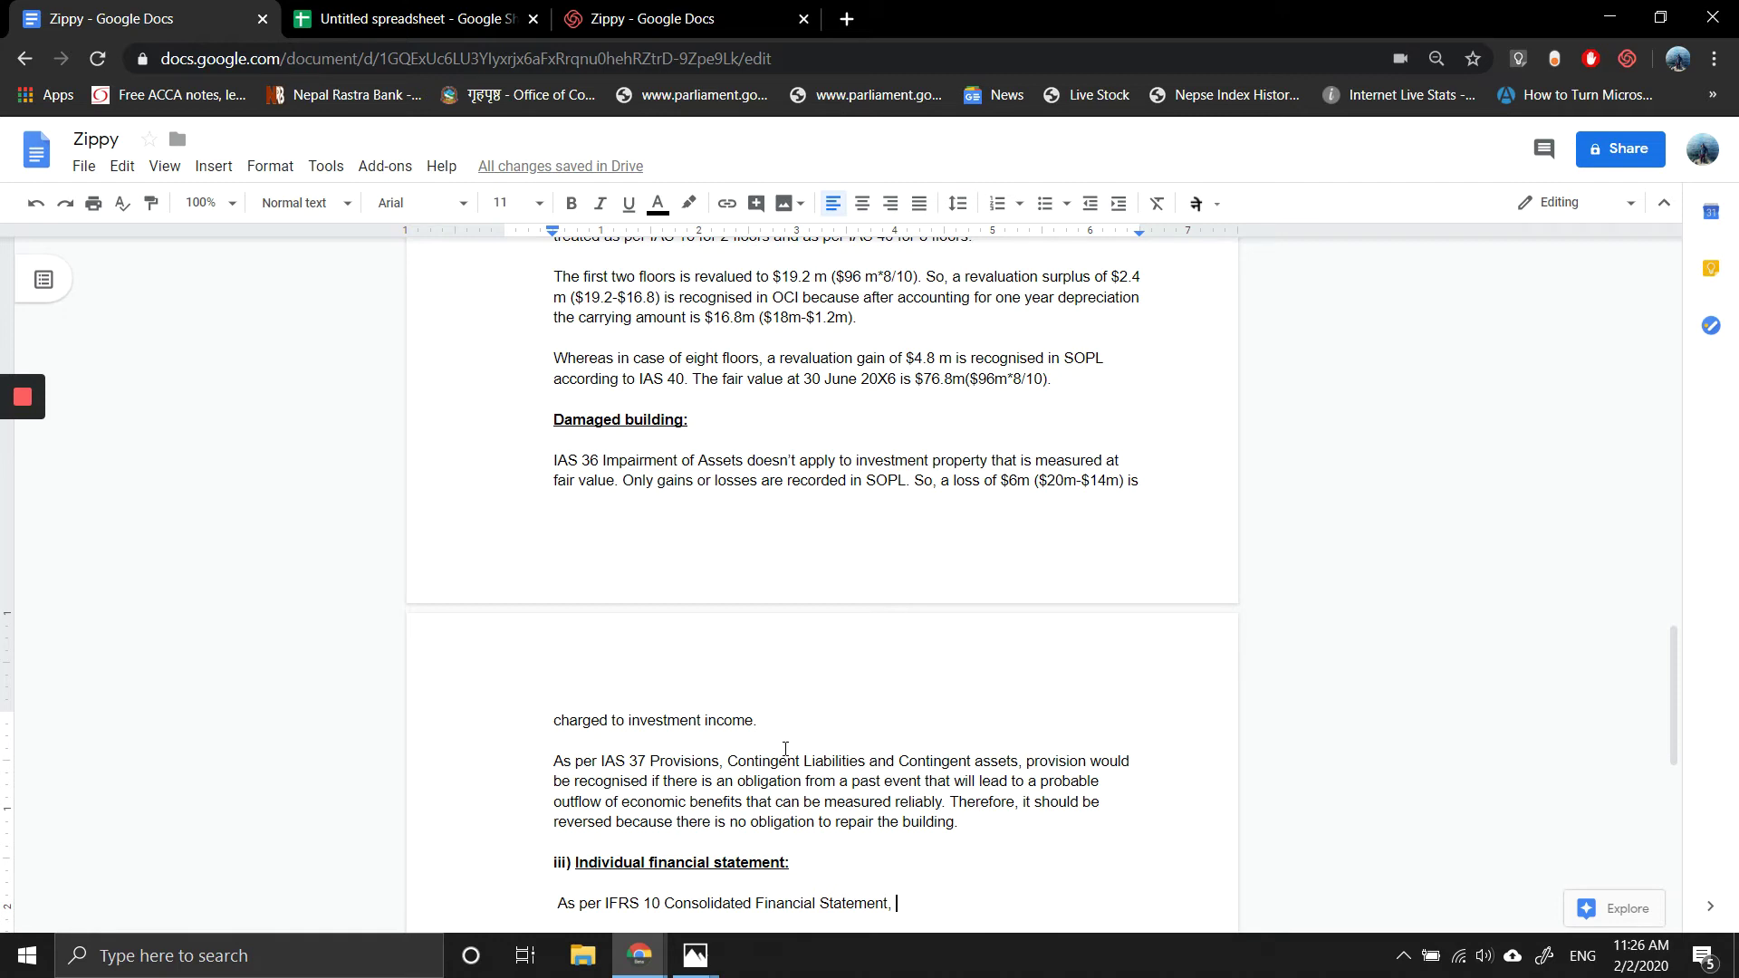
# Step: Complete the IFRS 10 sentence with "the parent and subsidiary are presented as a single economic unit." and correct the spelling of "subsidiary"
pyautogui.write('the ')
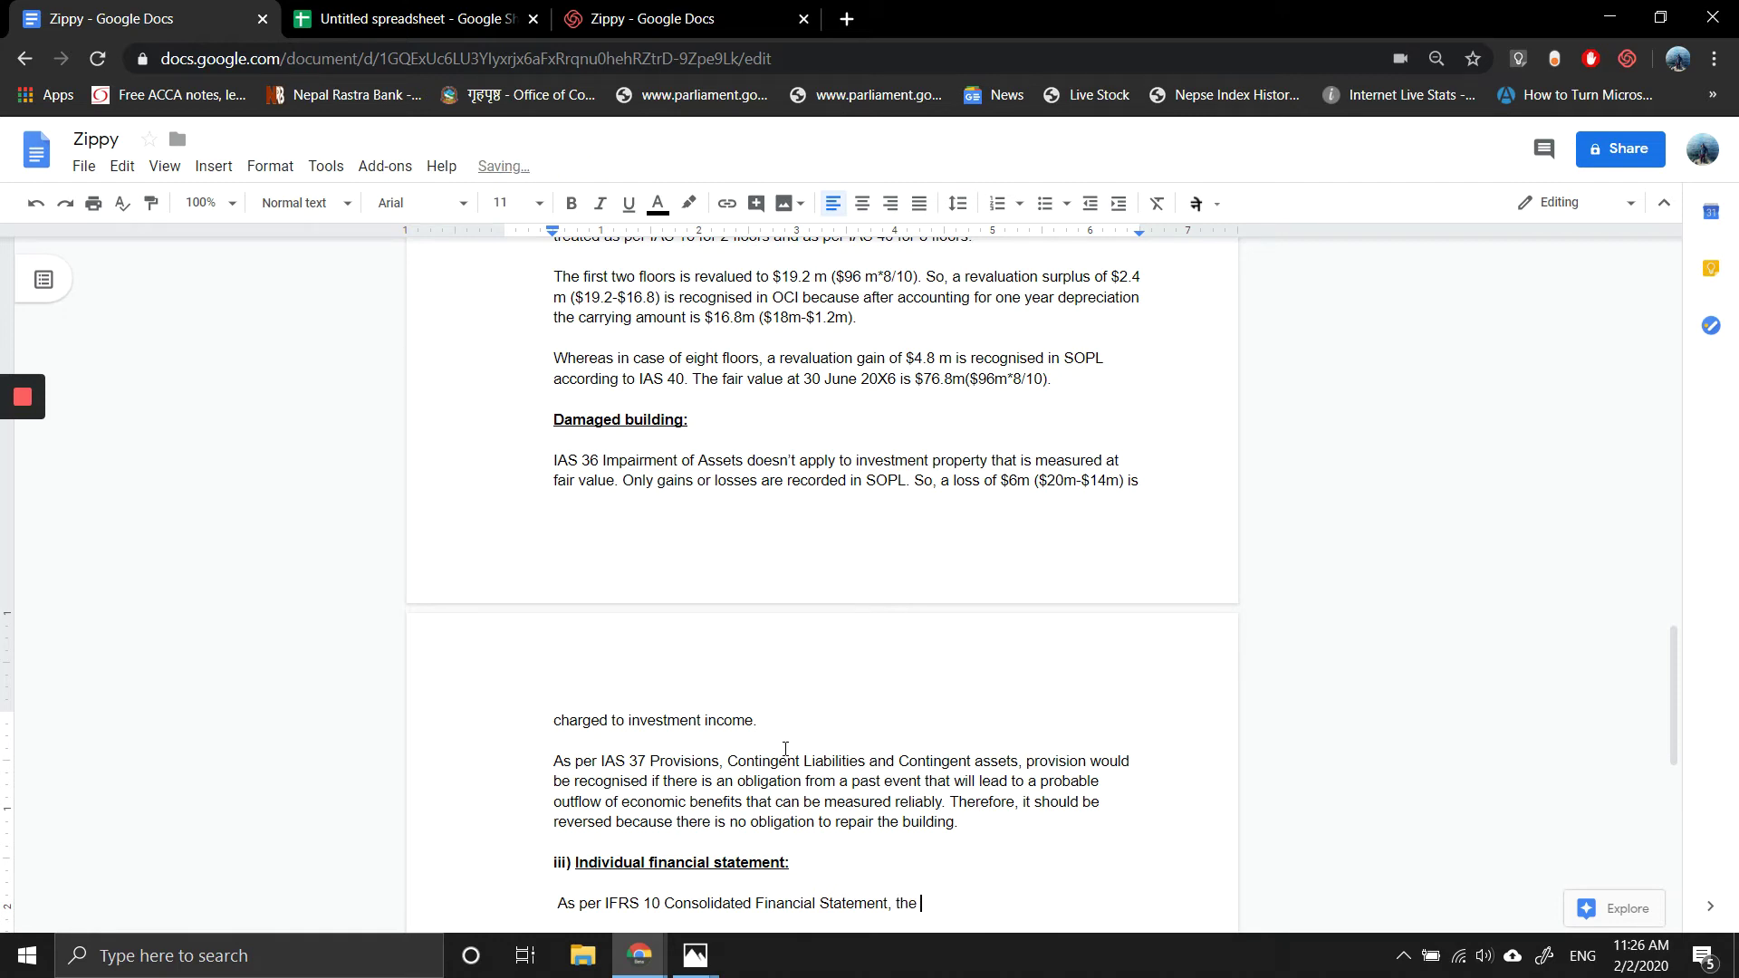
pyautogui.write('parent and subsusiary are pres')
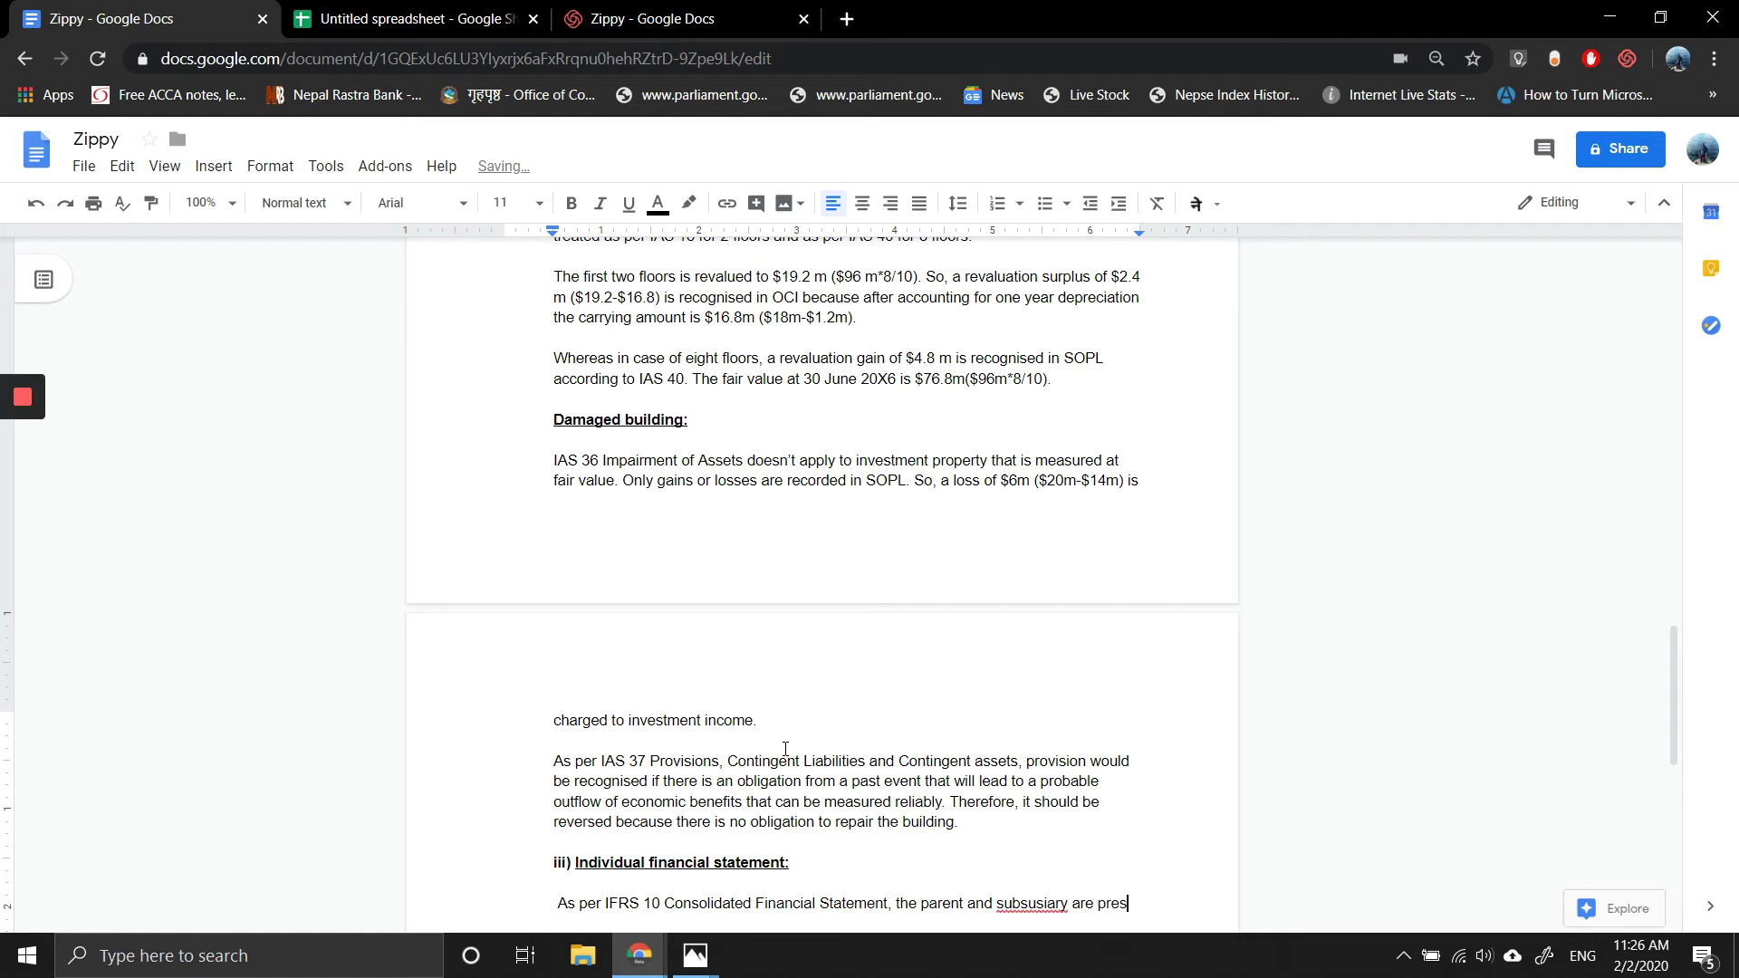
pyautogui.write('ented as')
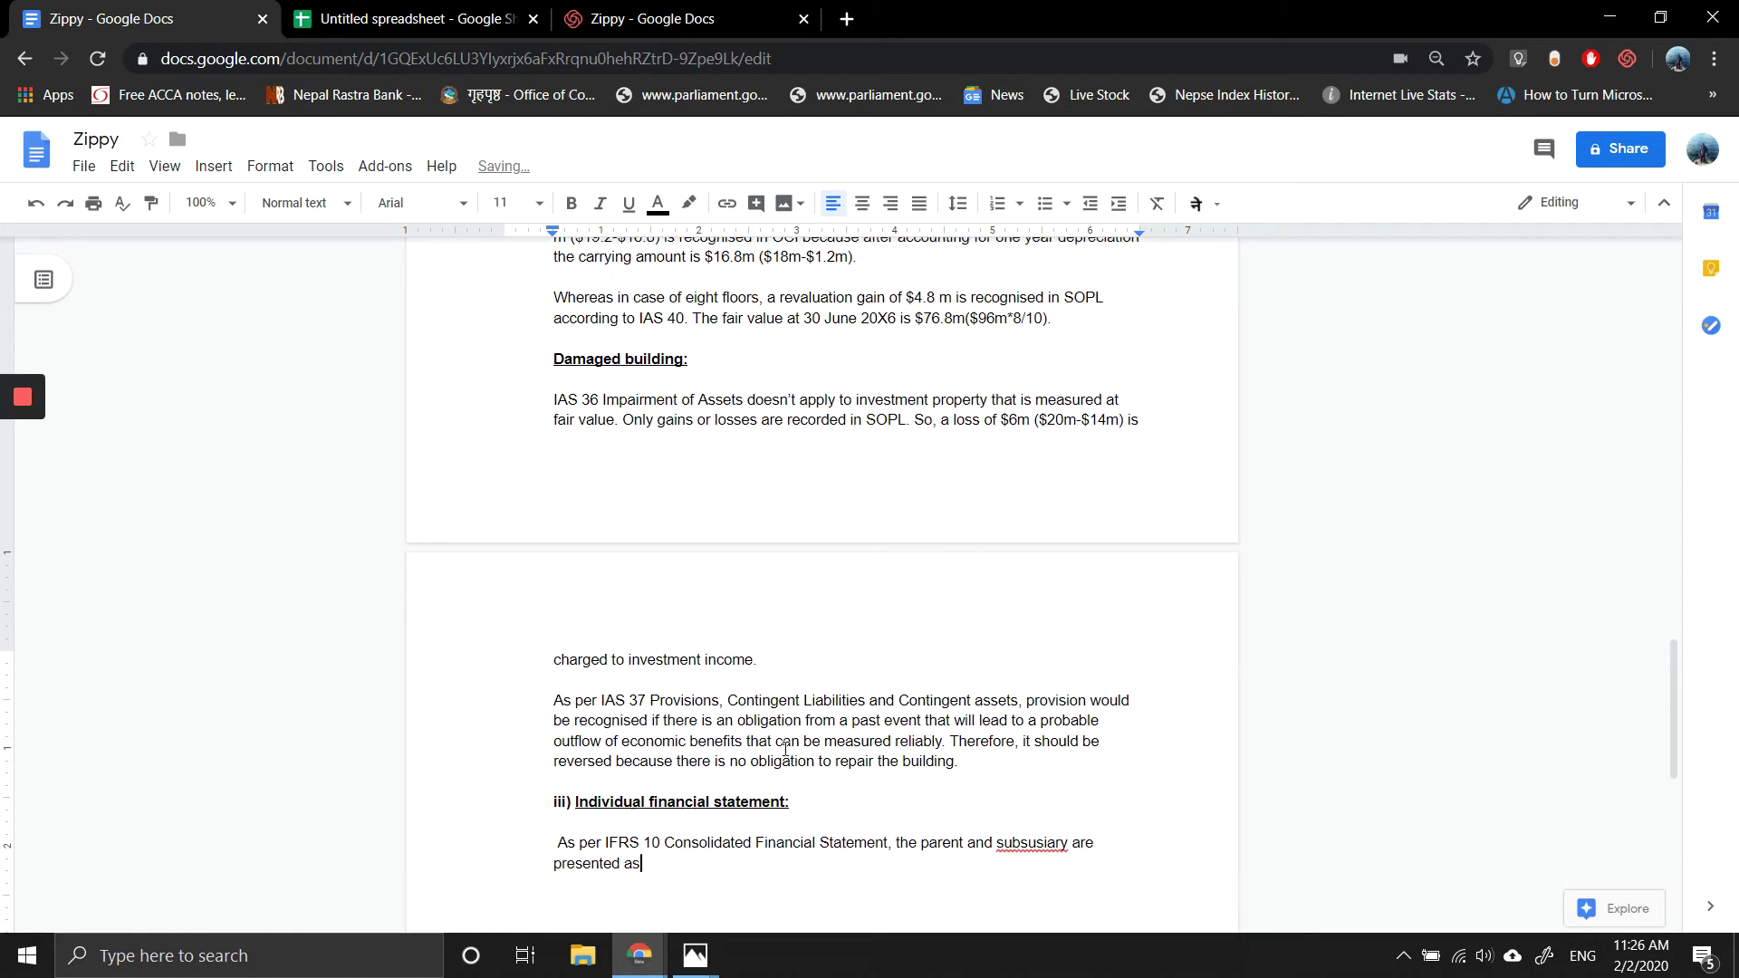
pyautogui.write(' a single economic unit.')
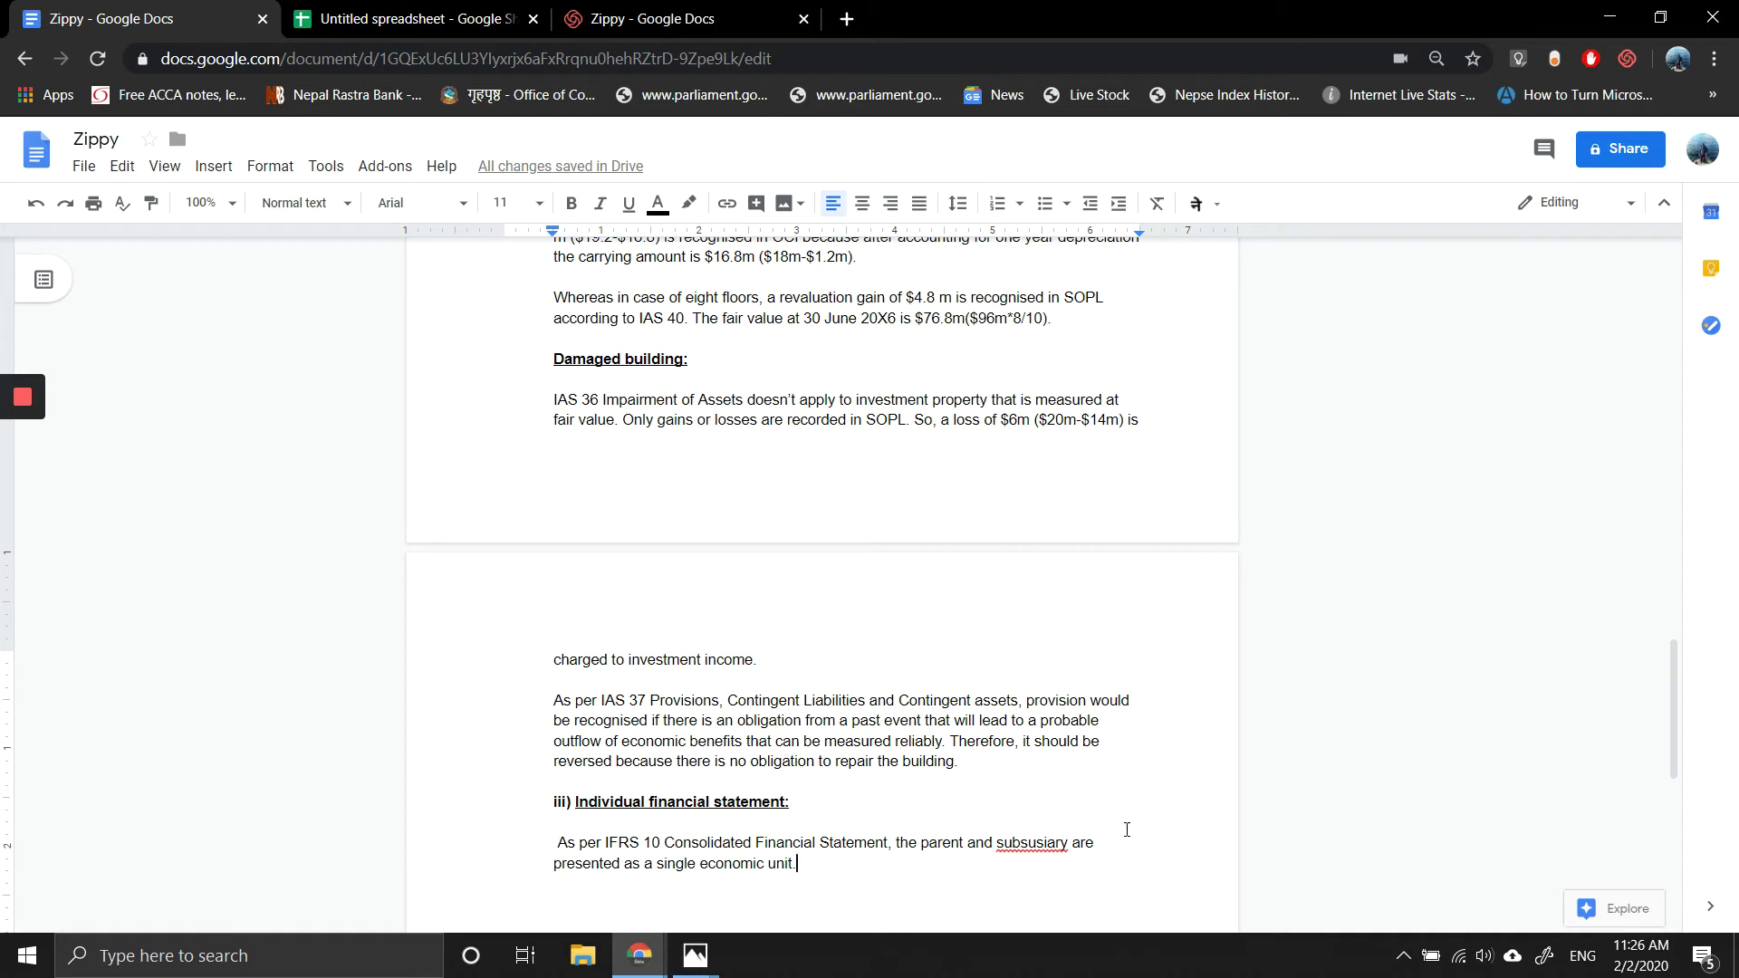
pyautogui.rightClick(1050, 843)
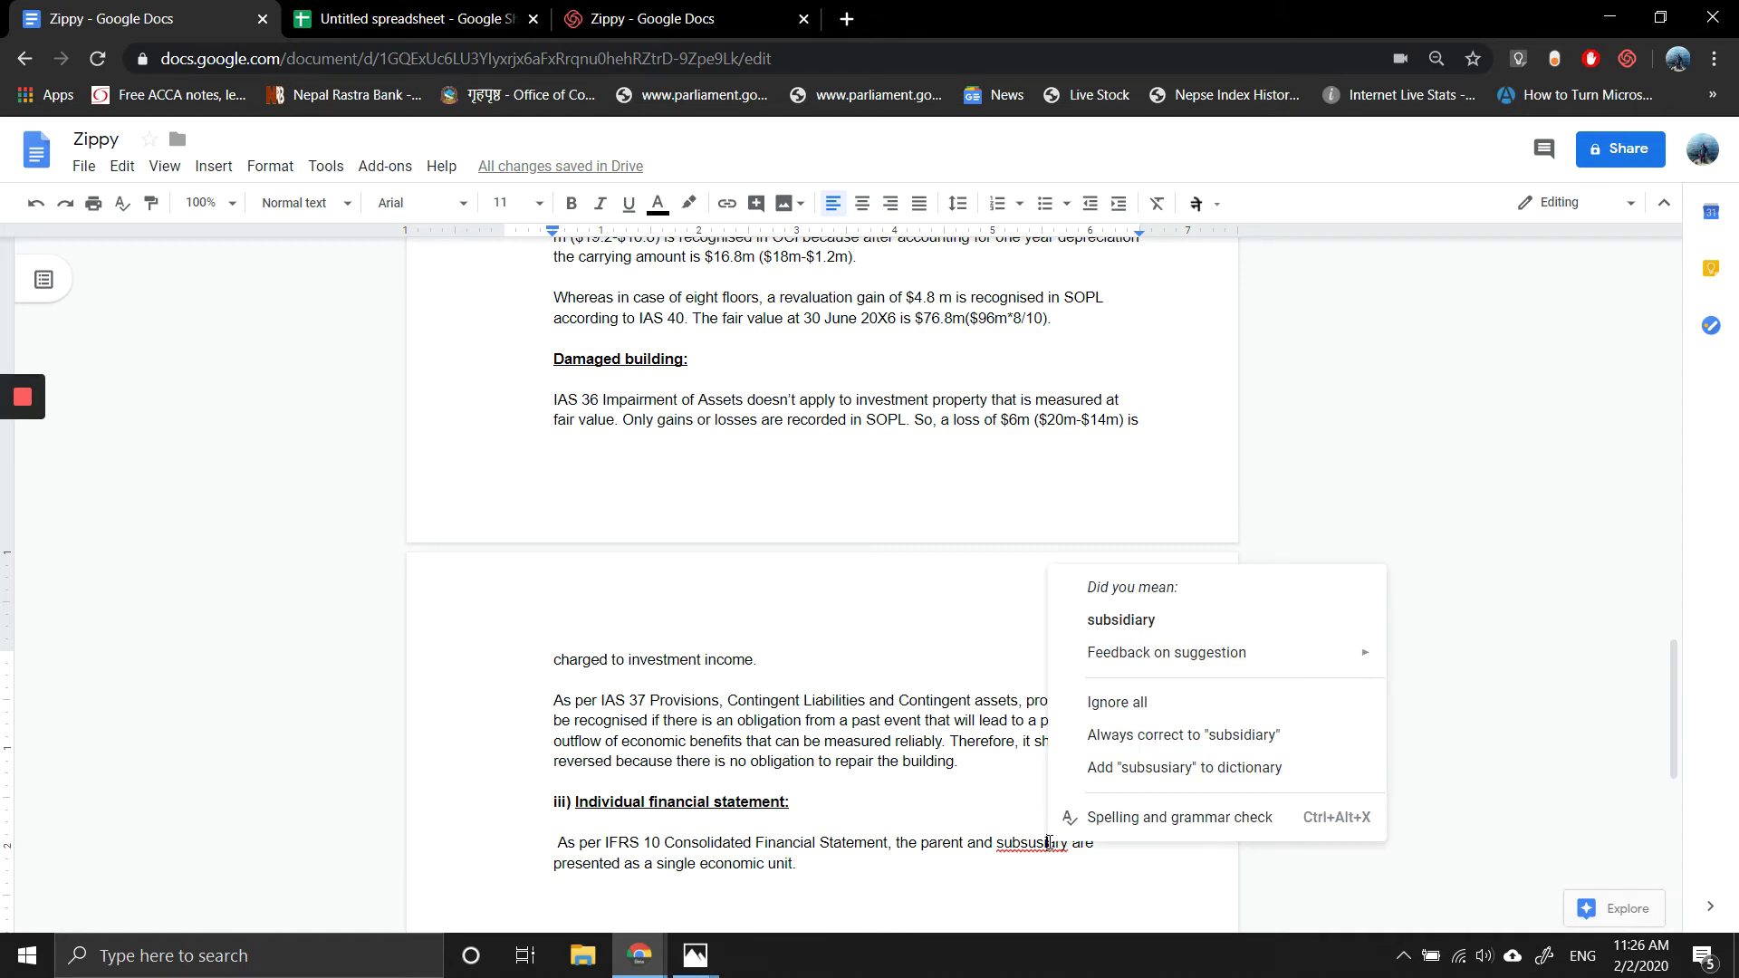
pyautogui.click(1122, 616)
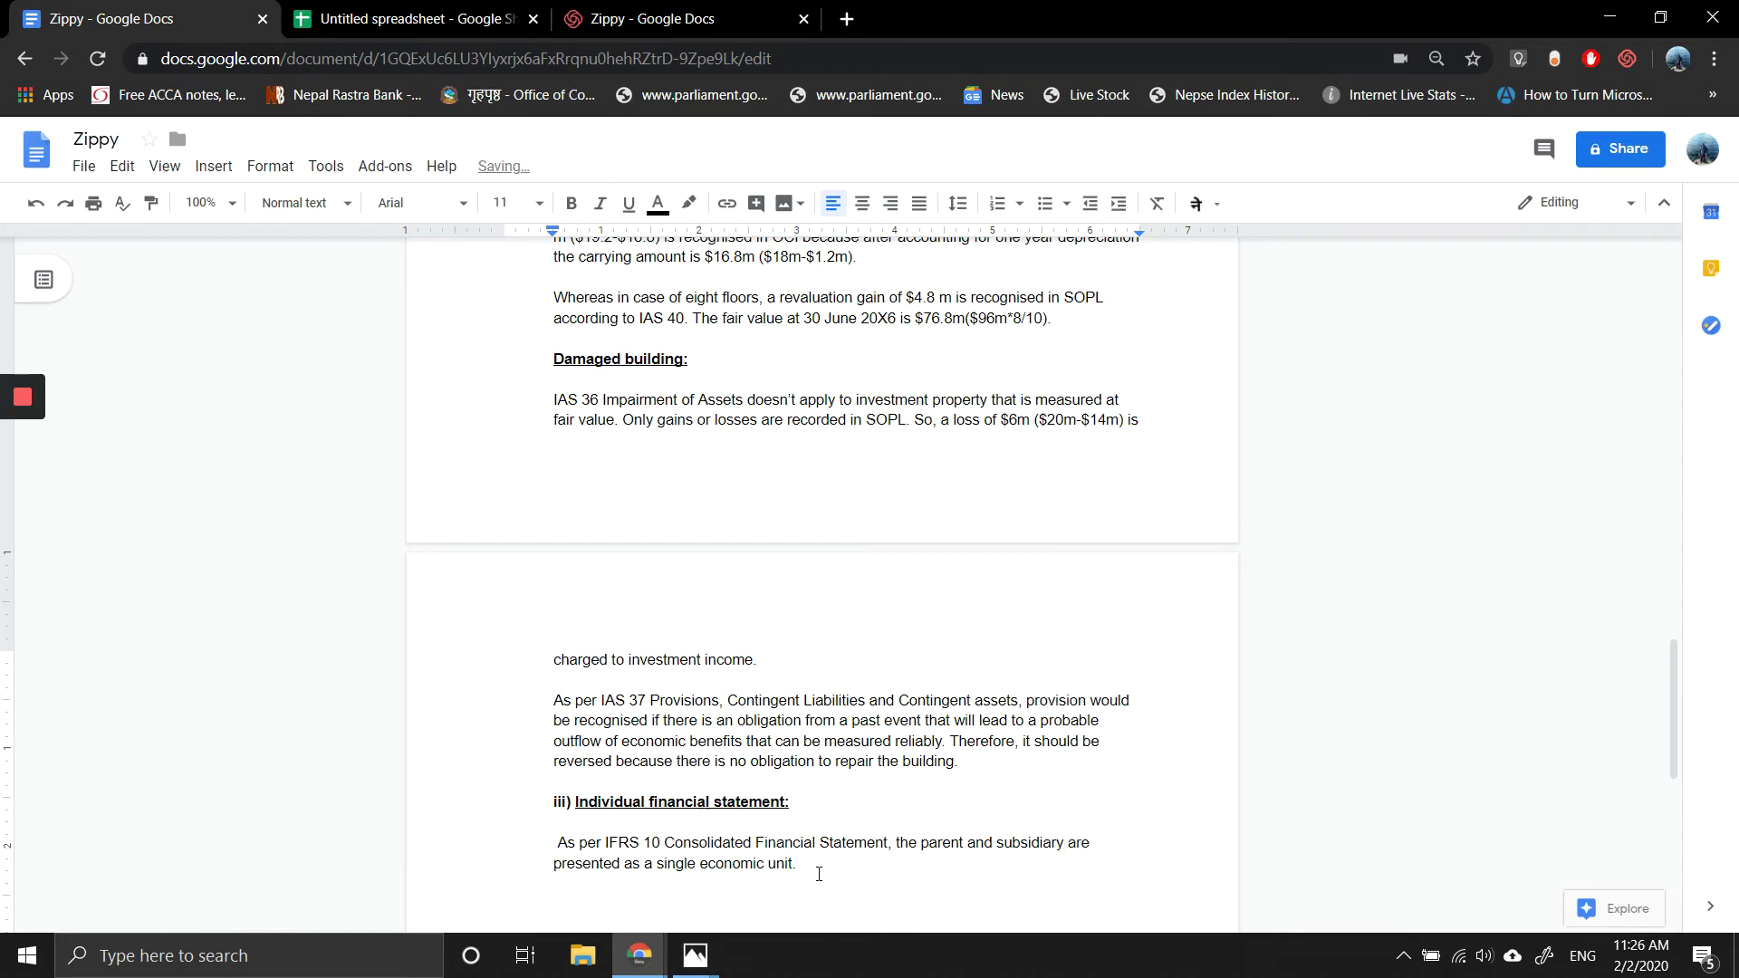
# Step: Add a new paragraph reading "In this case, the 2nd floor is being used by subsidiary" and correct the spelling of "floor"
pyautogui.scroll(4, 818, 874)
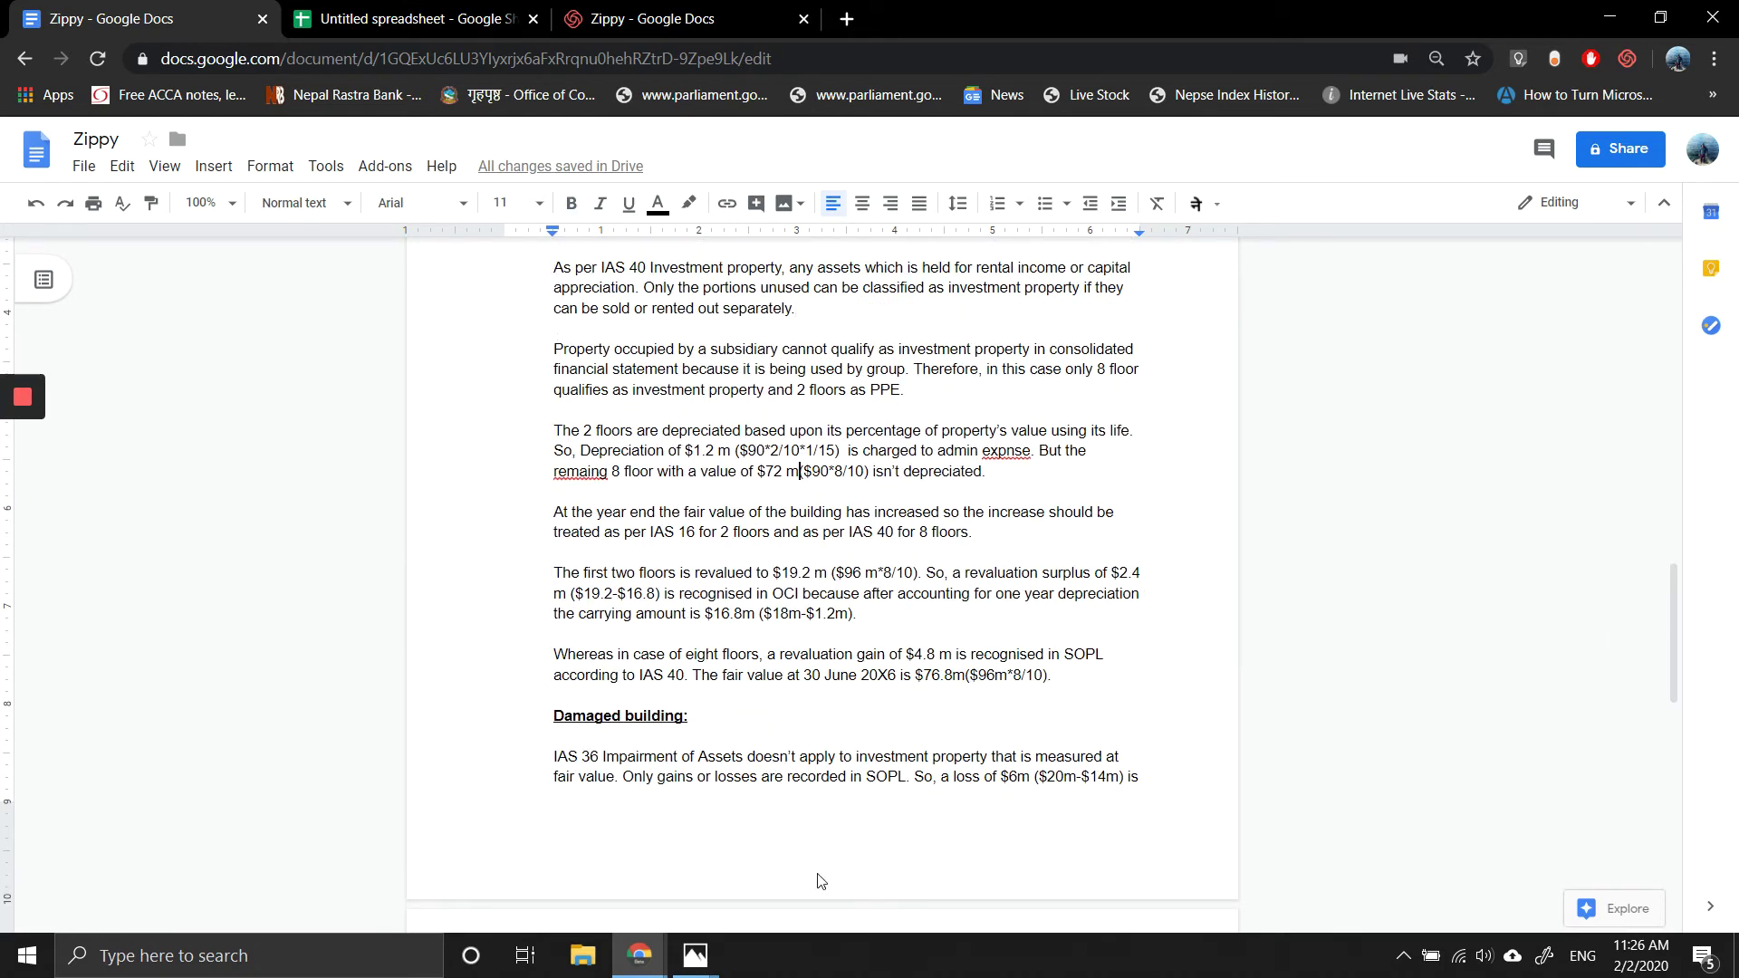
pyautogui.scroll(-4, 818, 874)
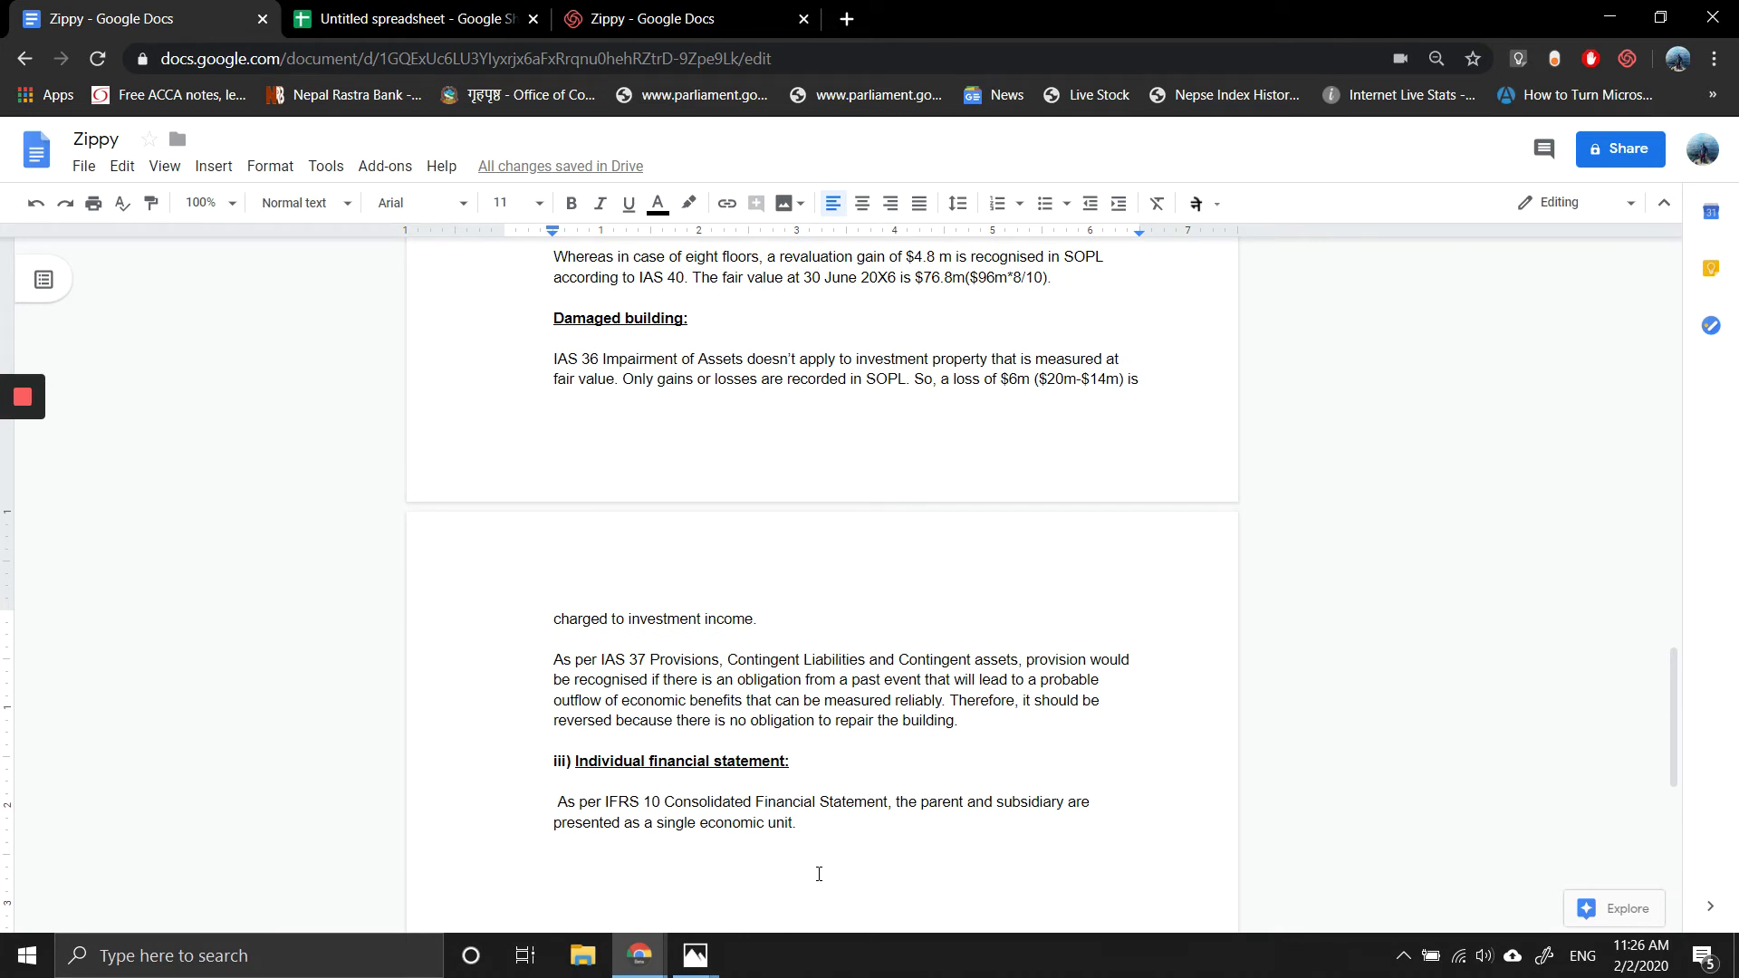
pyautogui.write('In this ')
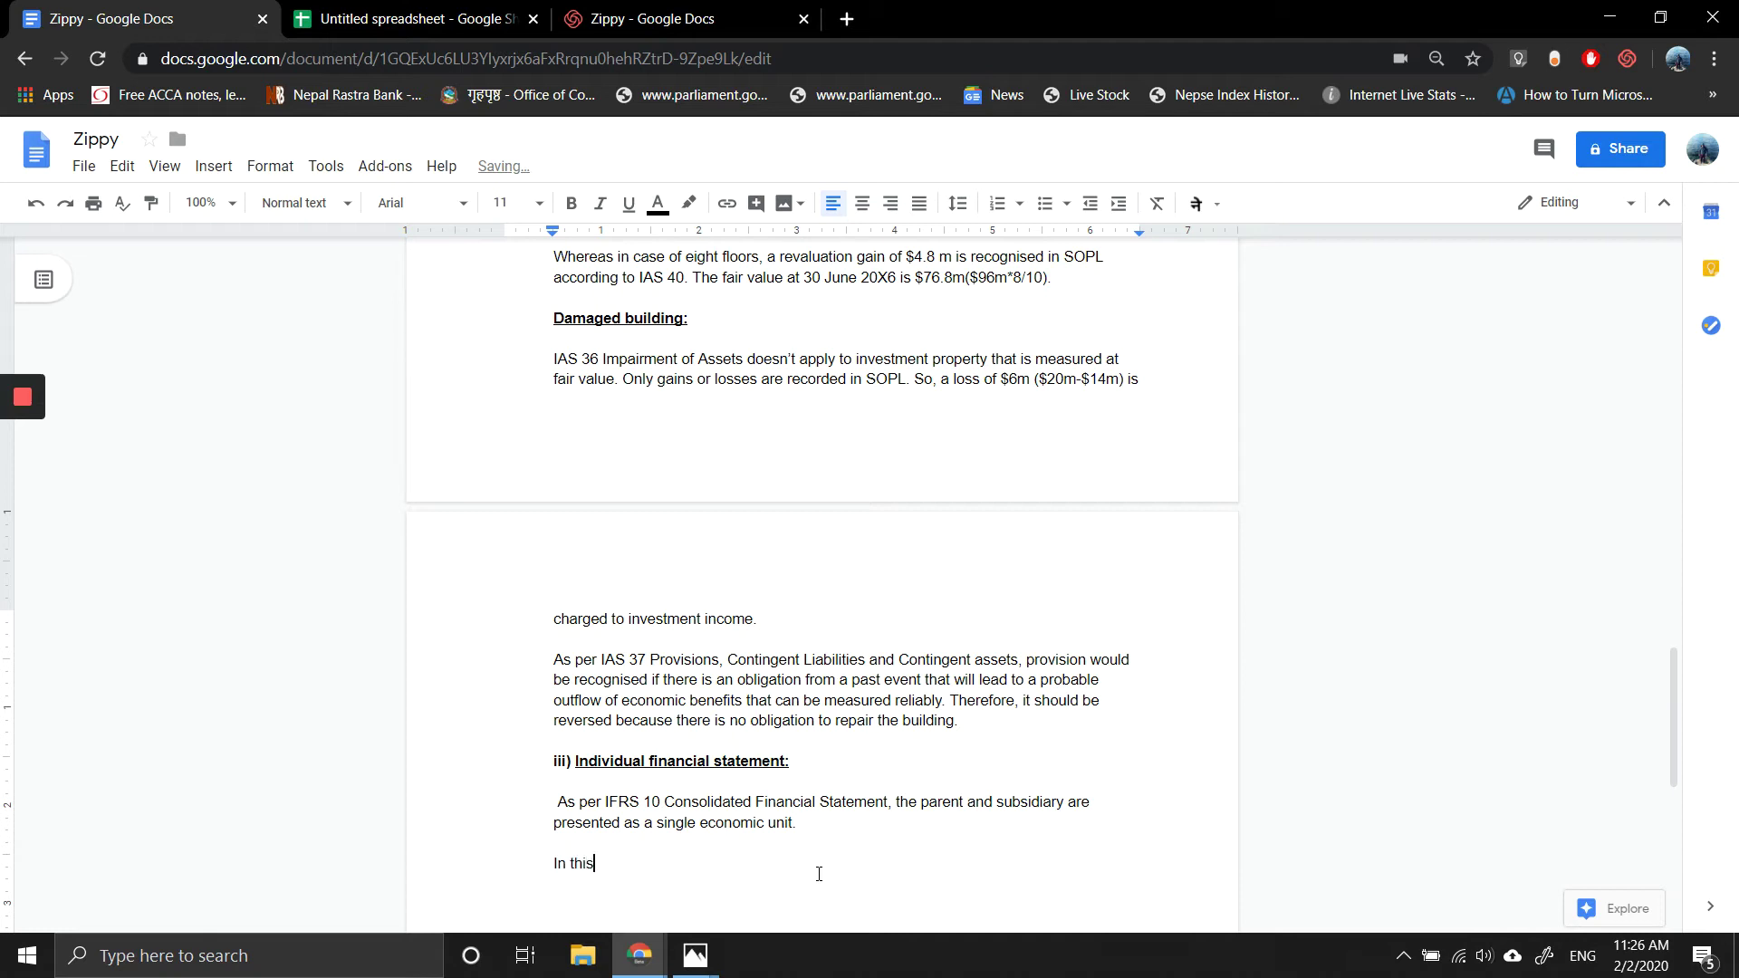
pyautogui.write('case, the 2nd fllor is being used ')
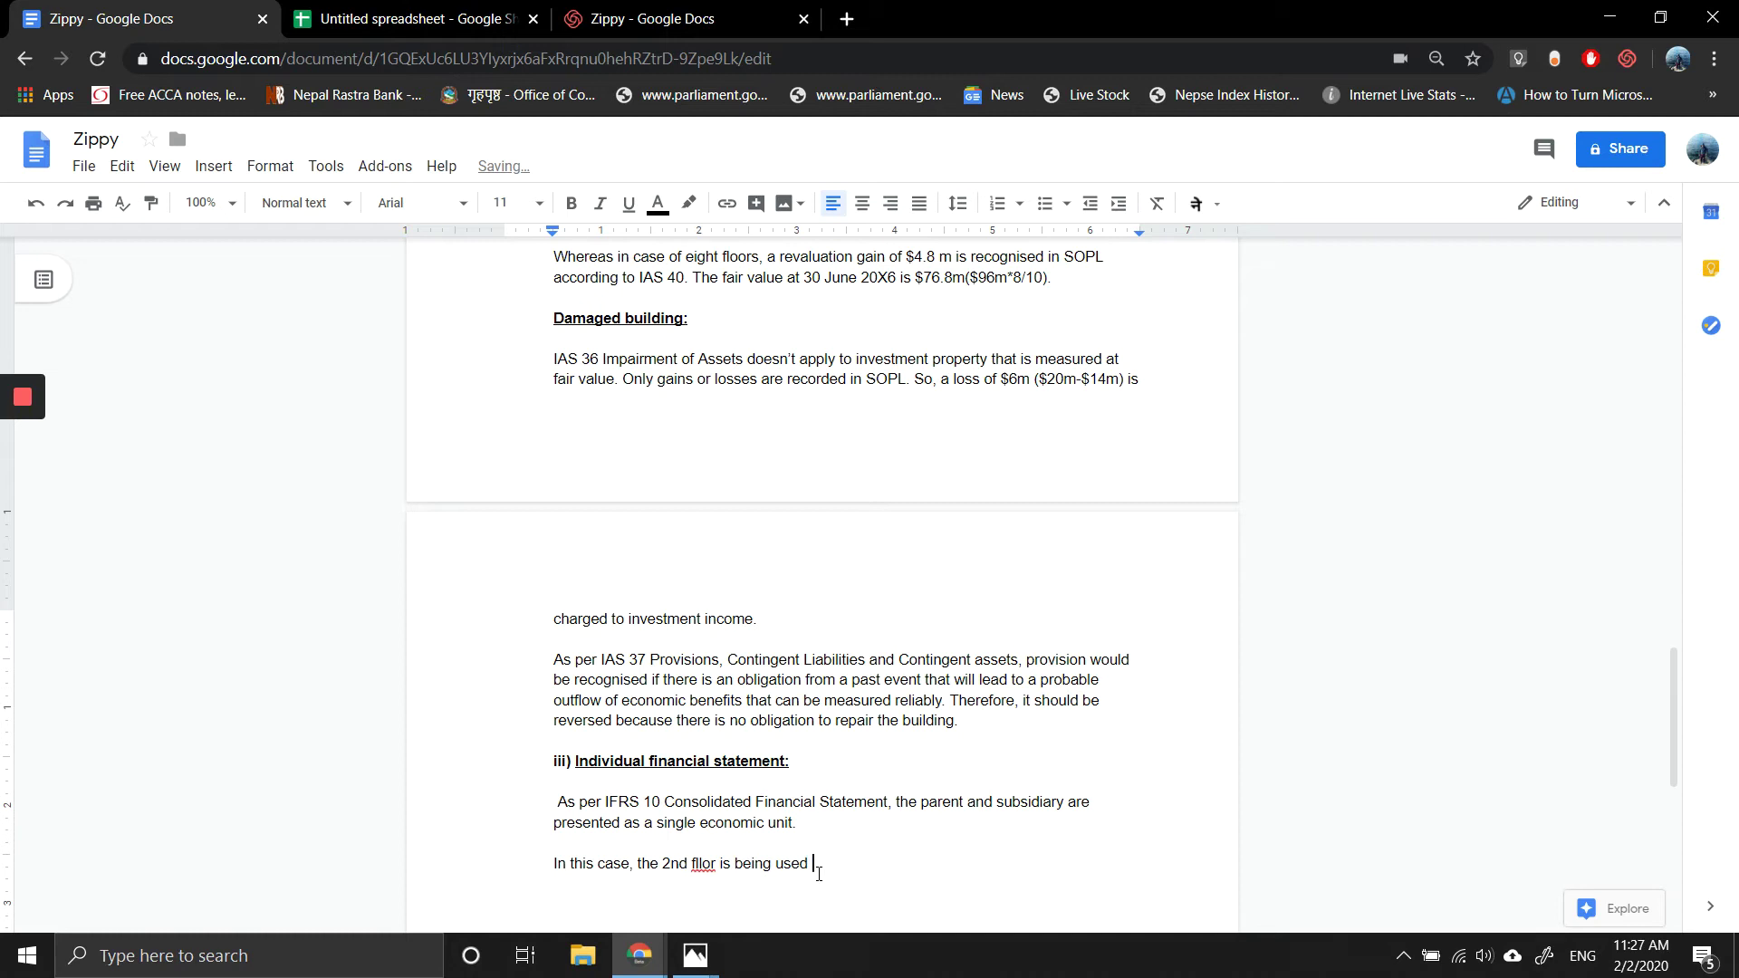
pyautogui.write('by subsidiary')
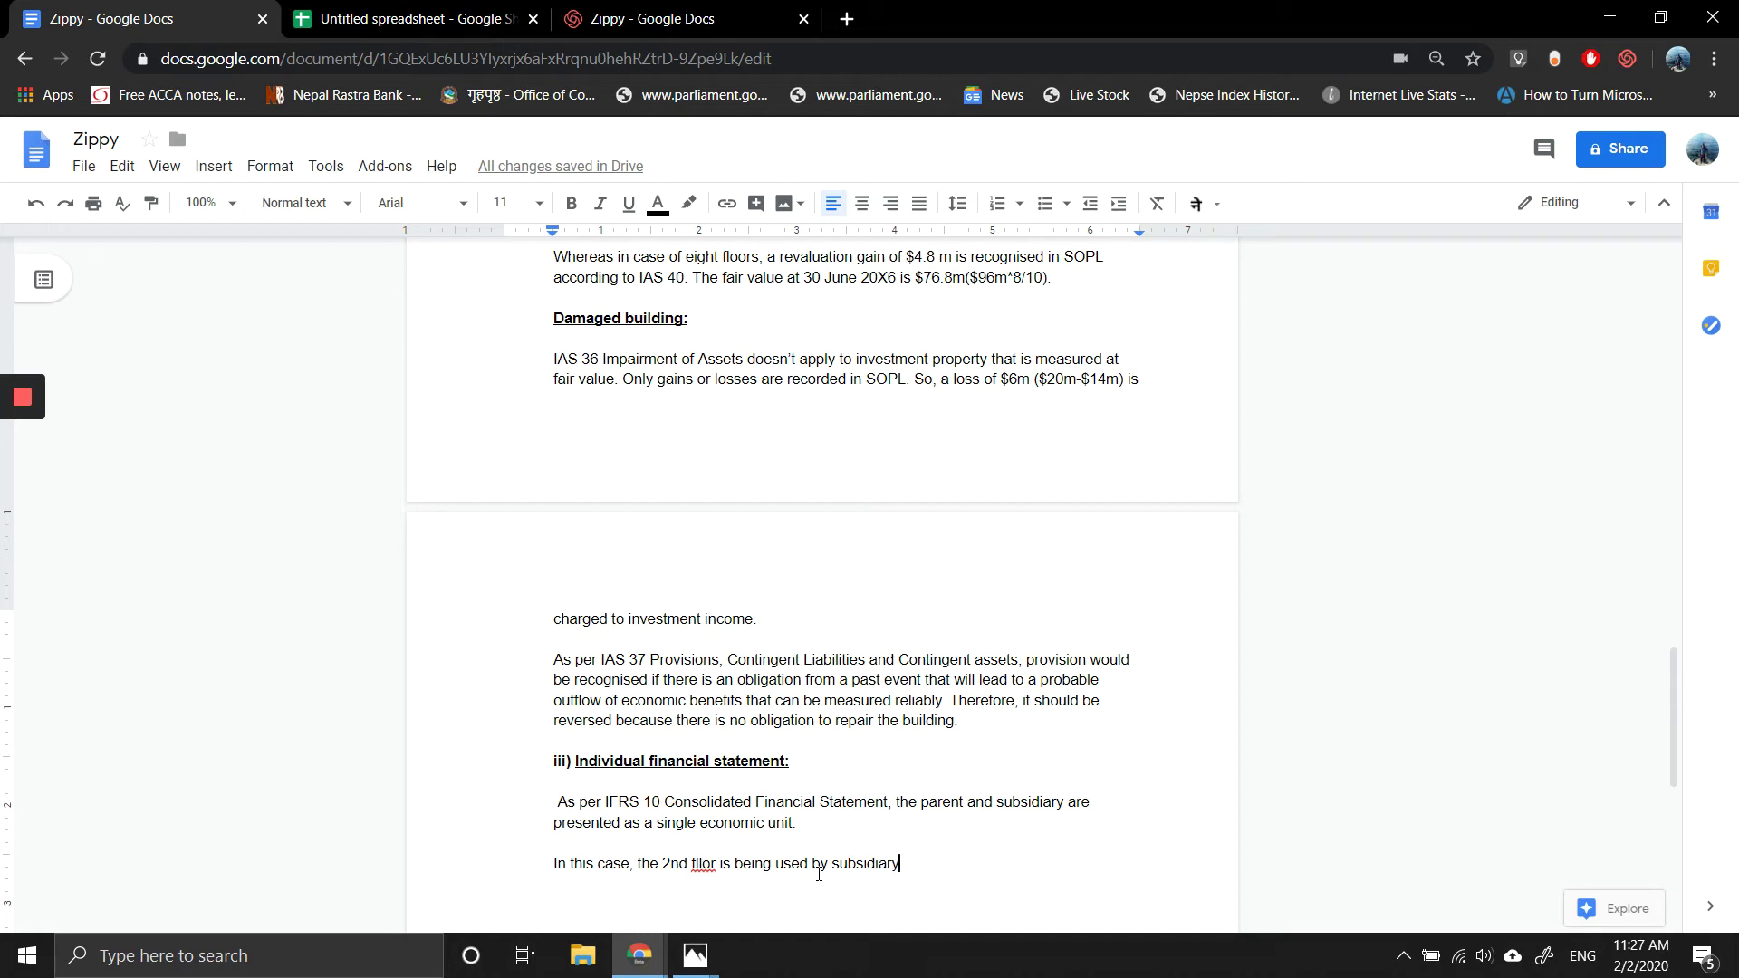
pyautogui.rightClick(702, 863)
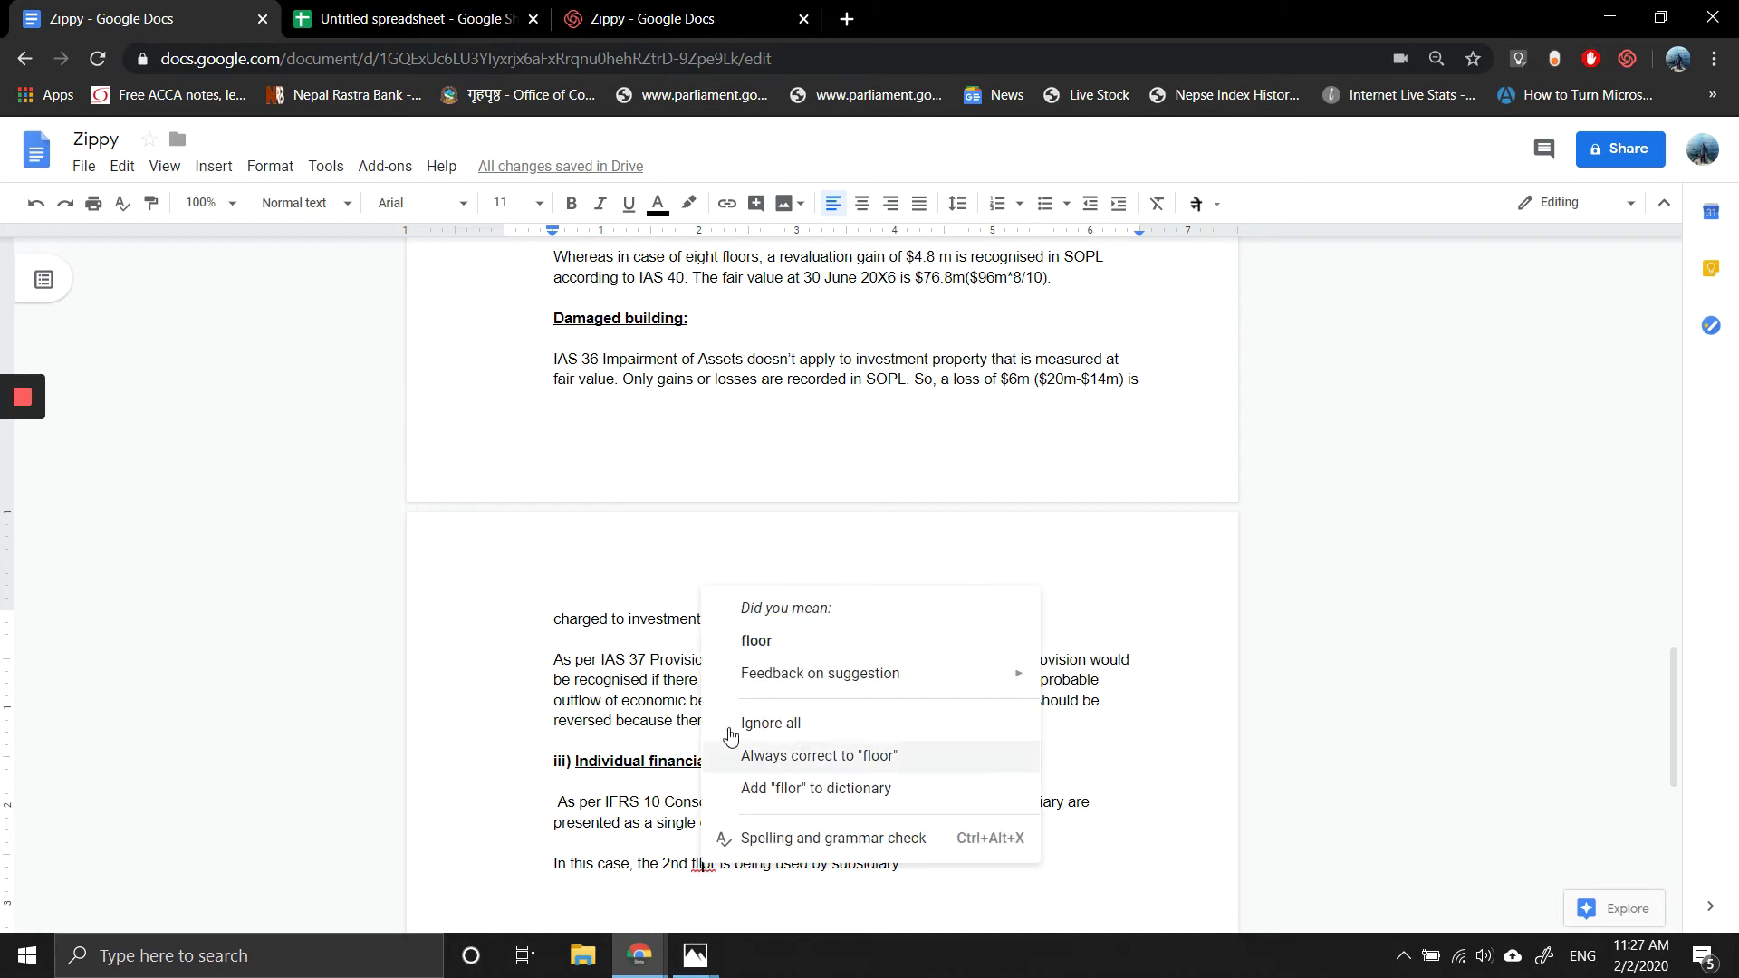
pyautogui.click(741, 647)
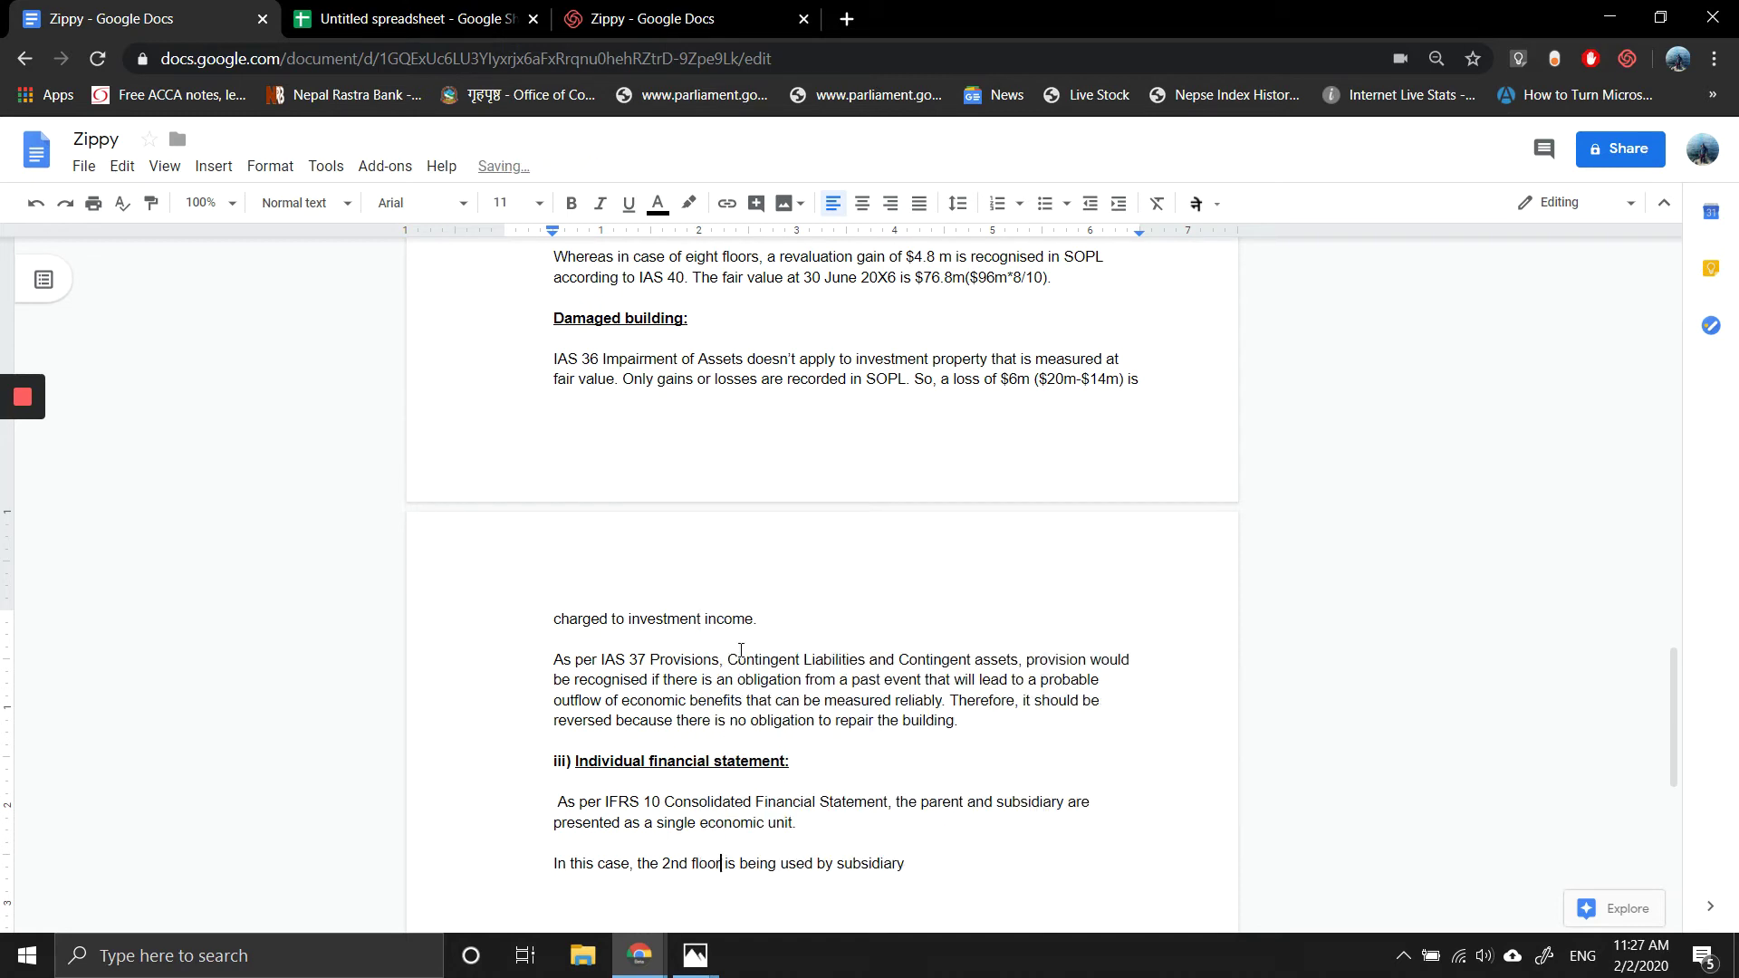
# Step: End the 2nd floor sentence with a full stop and add "So it is classified as PPE in consolidated financial statement"
pyautogui.click(923, 868)
pyautogui.write('. Sp')
pyautogui.press('BackSpace')
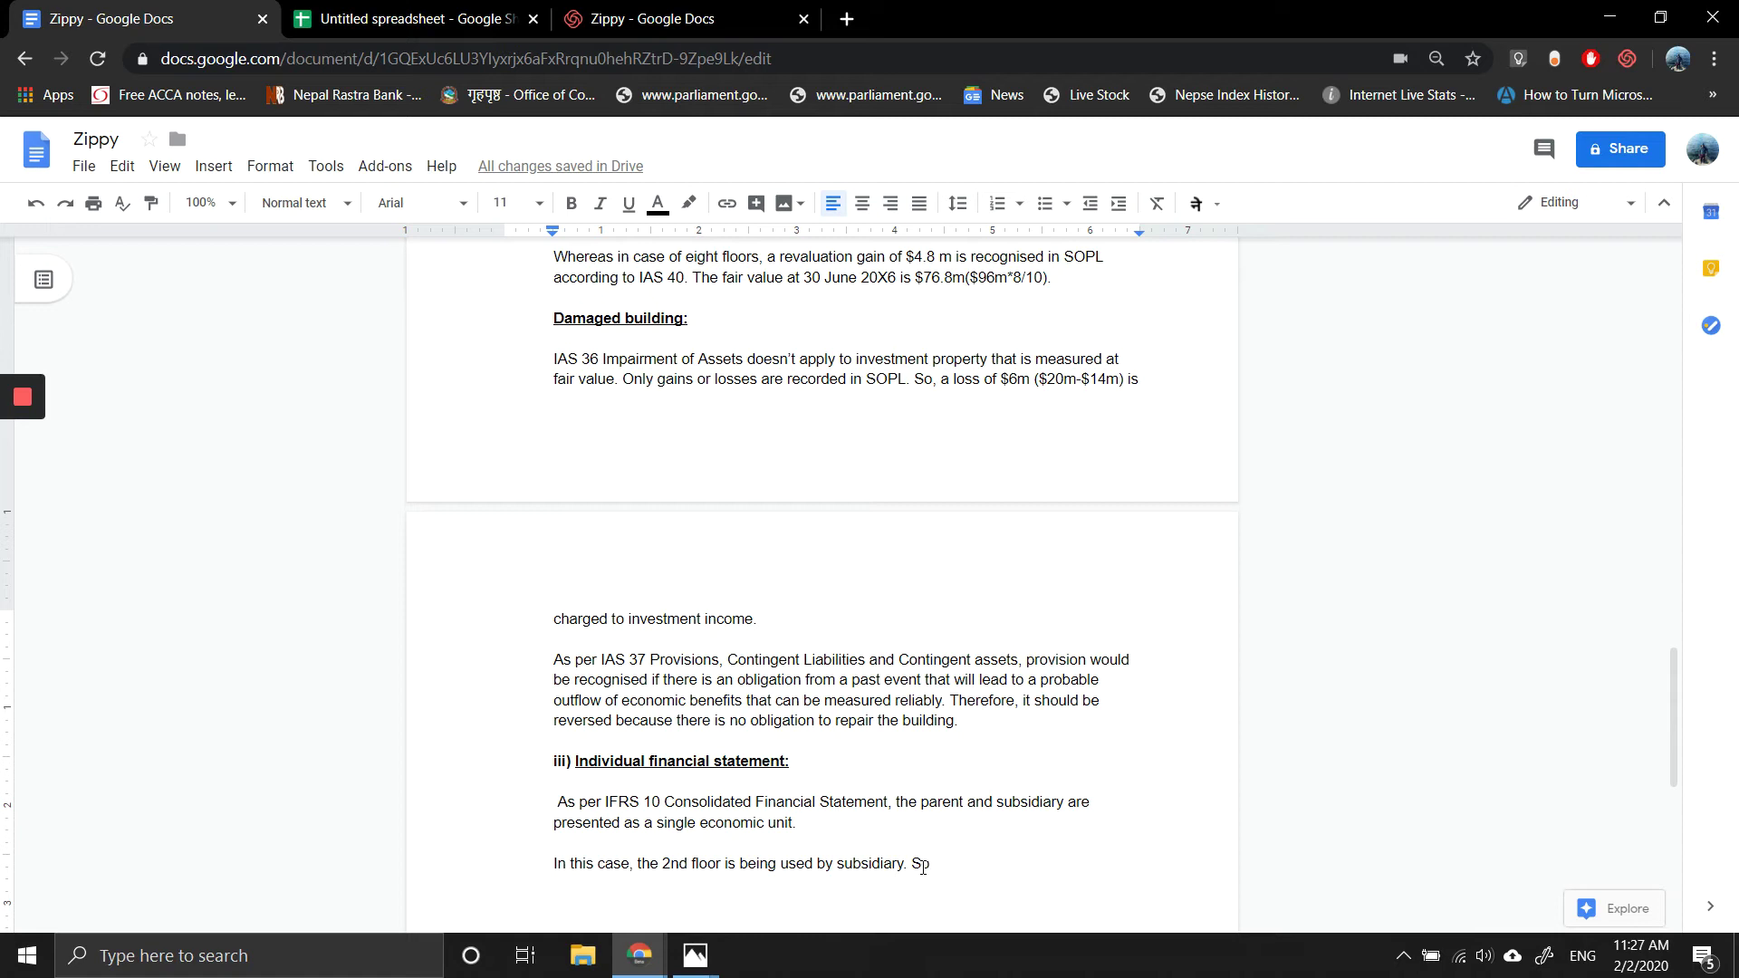
pyautogui.write('it ')
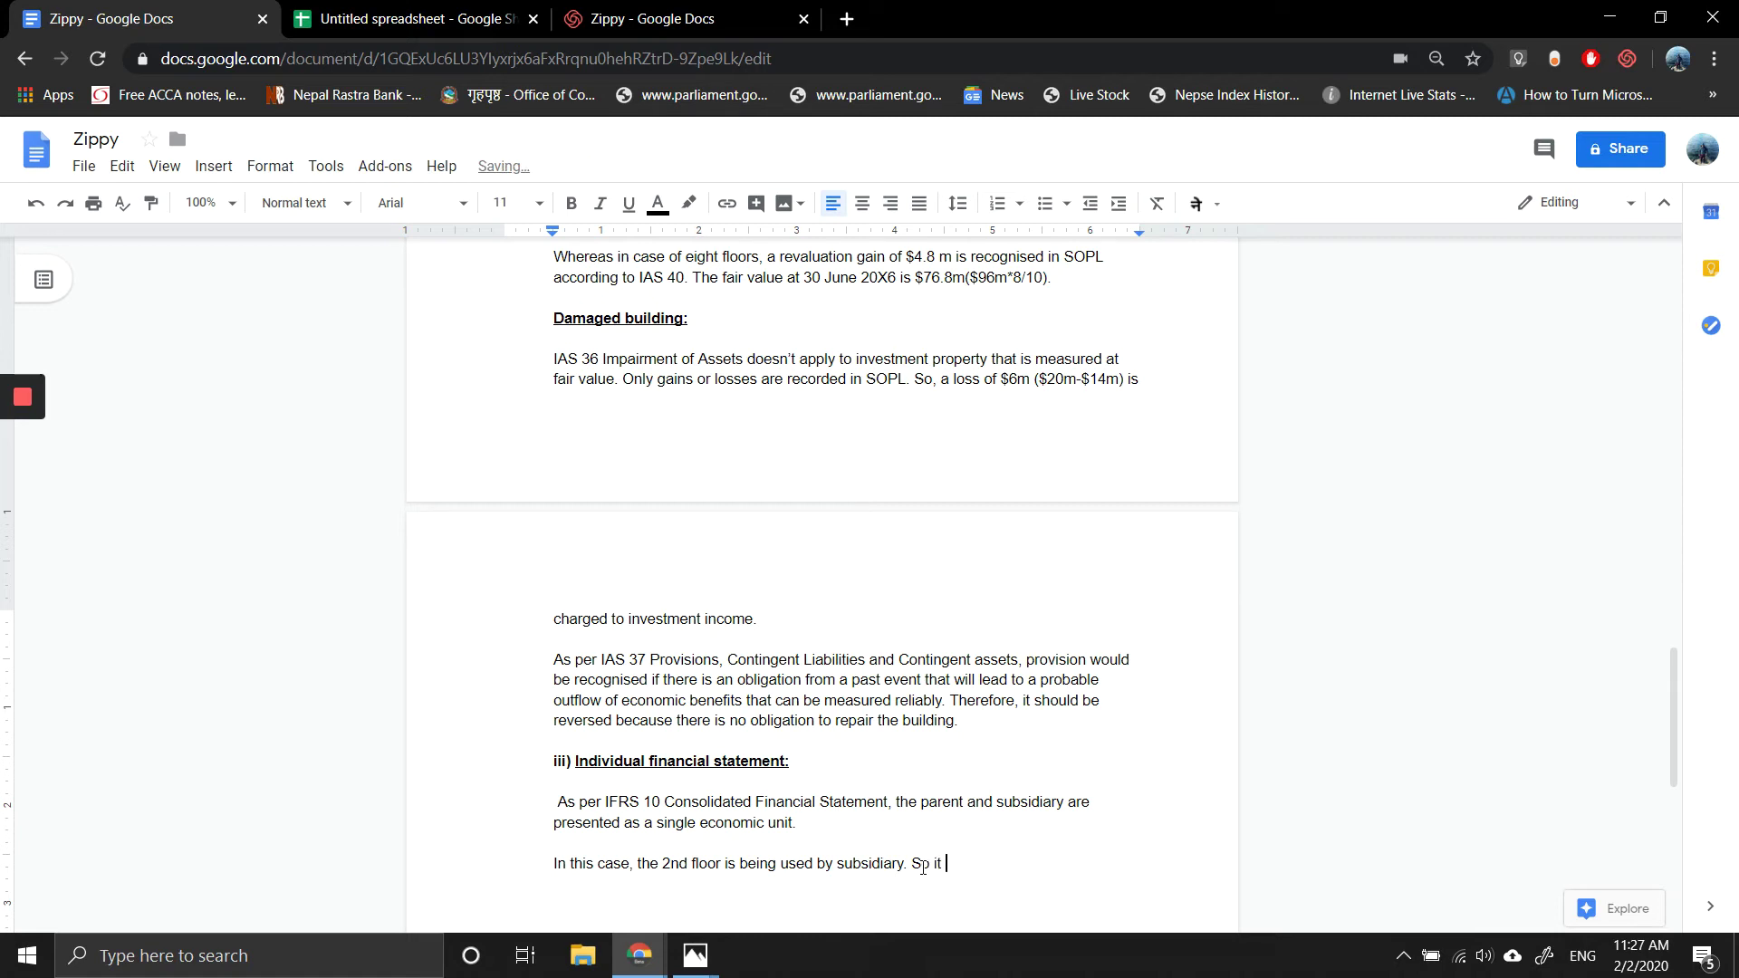
pyautogui.write('is classified as PPE')
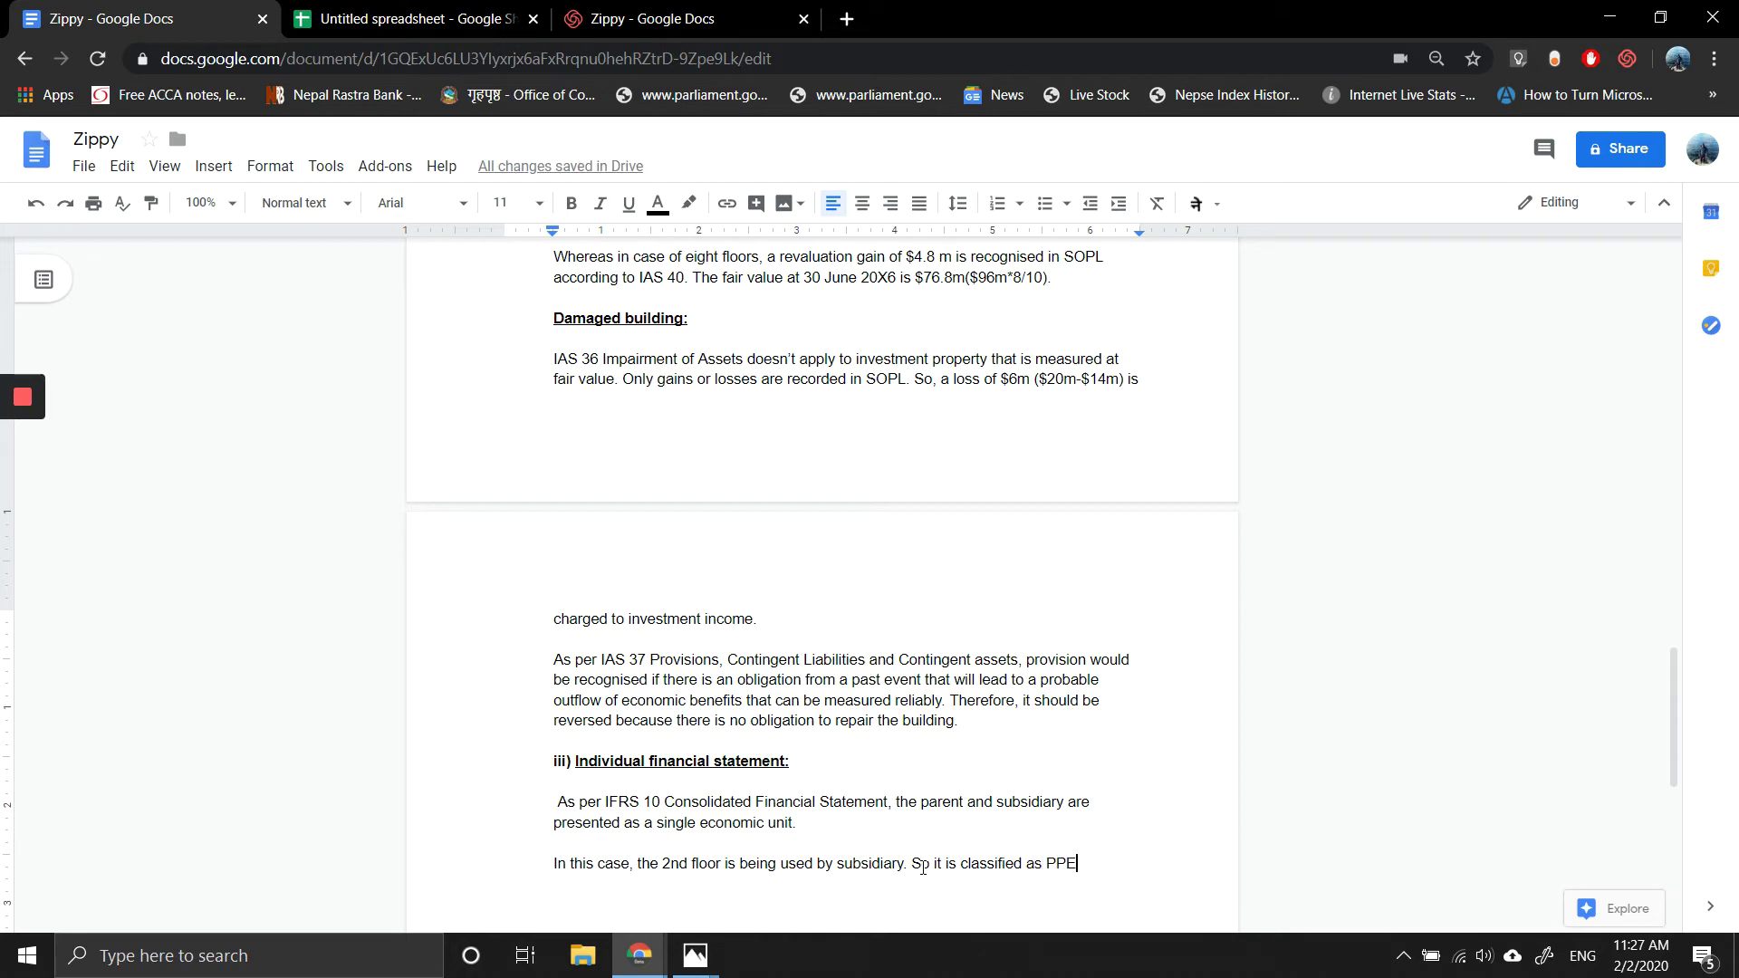
pyautogui.write(' i')
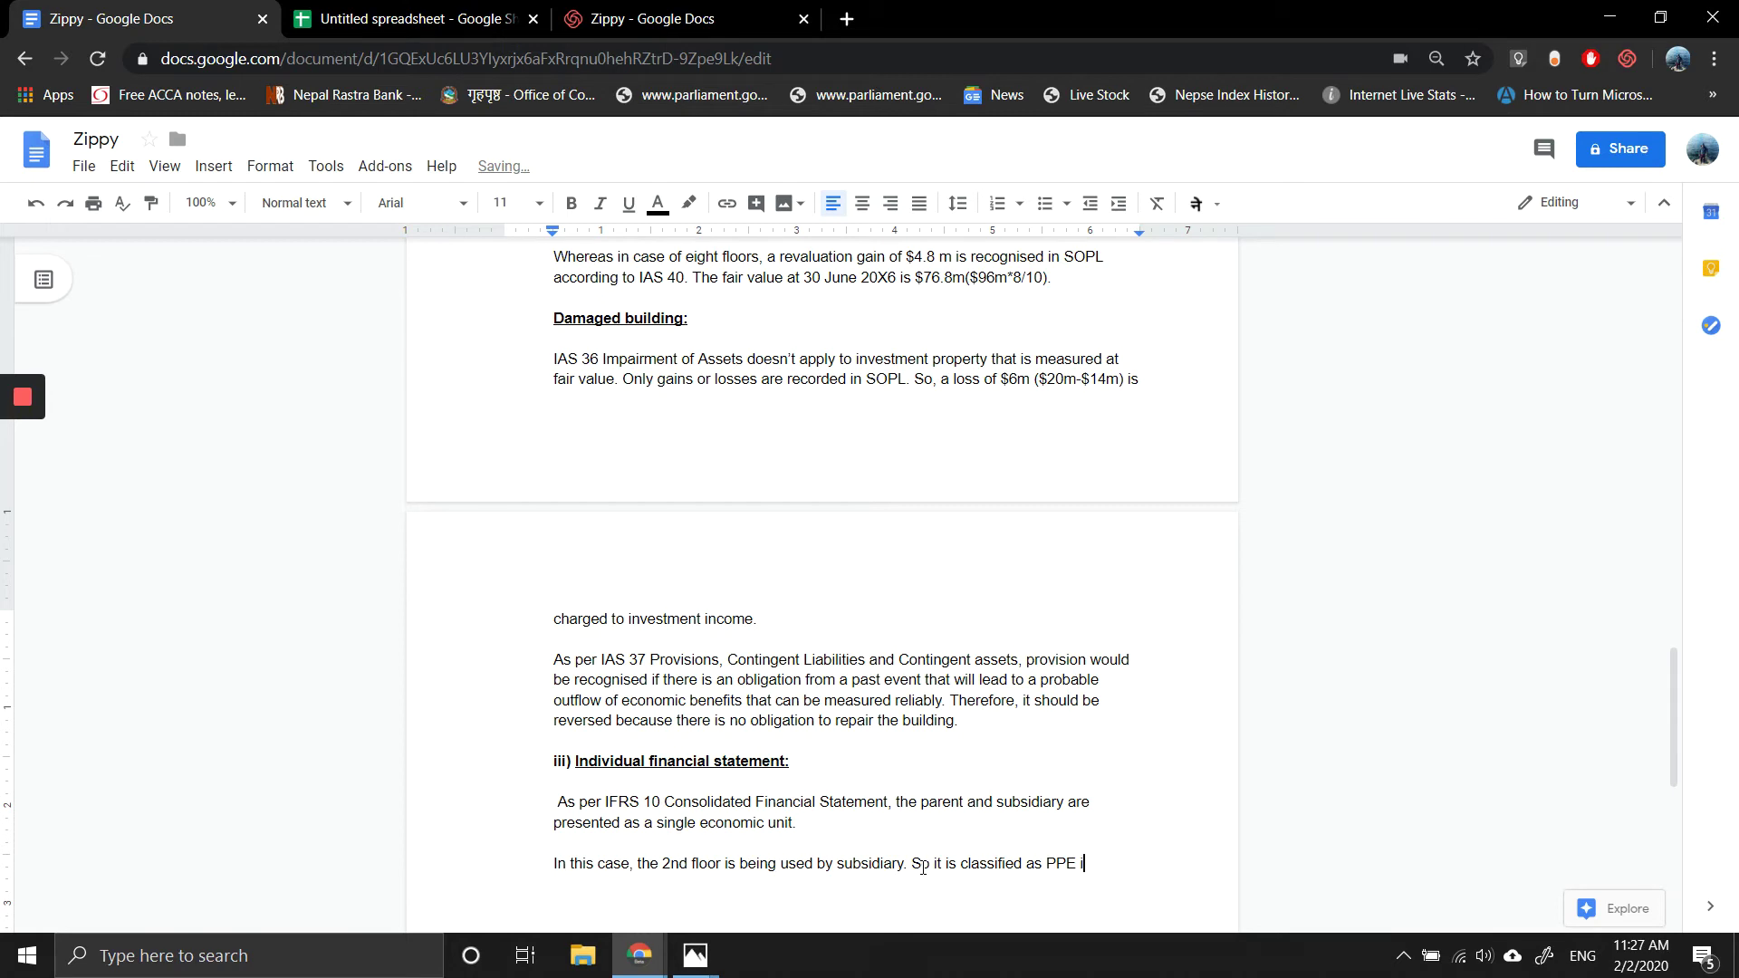
pyautogui.write('nconsolidated fincn')
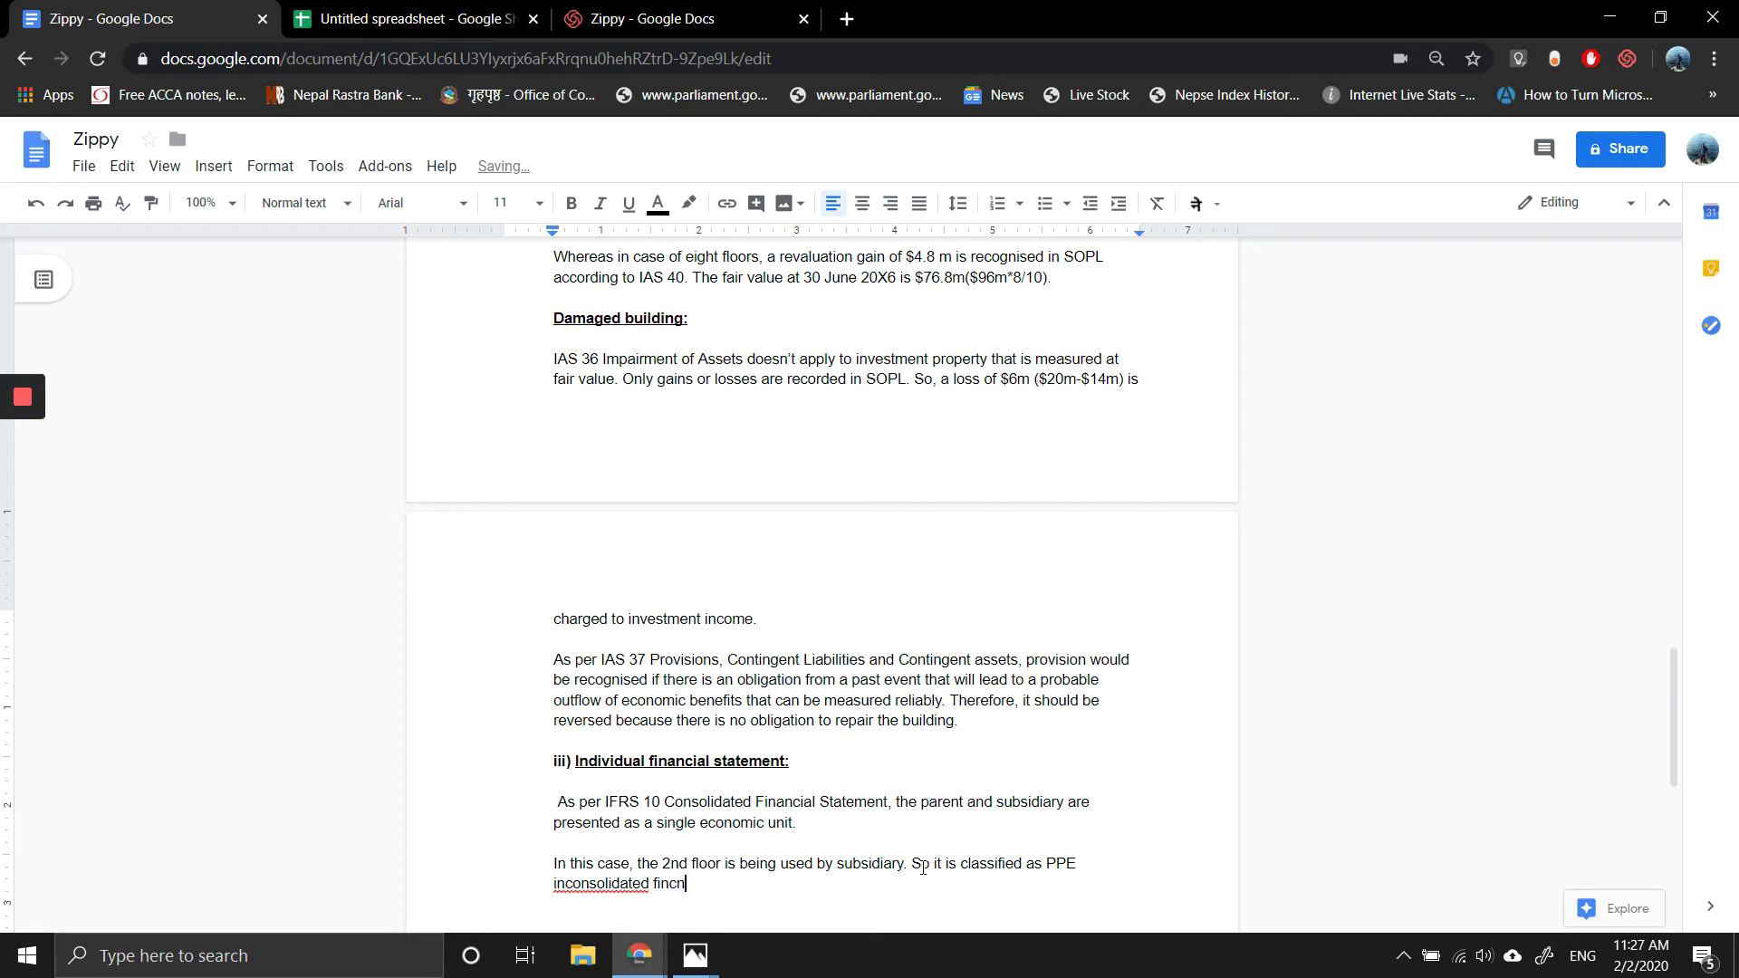
pyautogui.press('BackSpace')
pyautogui.press('BackSpace')
pyautogui.write('a')
pyautogui.write('ncial statee')
pyautogui.press('BackSpace')
pyautogui.write('ment')
# Step: Insert the missing space between "in" and "consolidated" in the PPE sentence
pyautogui.press('Left')
pyautogui.press('Left')
pyautogui.press('Left')
pyautogui.press('Left')
pyautogui.press('Left')
pyautogui.press('Left')
pyautogui.press('Left')
pyautogui.press('Left')
pyautogui.press('Left')
pyautogui.press('Left')
pyautogui.press('Left')
pyautogui.press('Left')
pyautogui.press('Left')
pyautogui.press('Left')
pyautogui.press('Left')
pyautogui.press('Left')
pyautogui.press('Left')
pyautogui.press('Left')
pyautogui.press('Left')
pyautogui.press('Left')
pyautogui.press('Left')
pyautogui.press('Left')
pyautogui.press('Left')
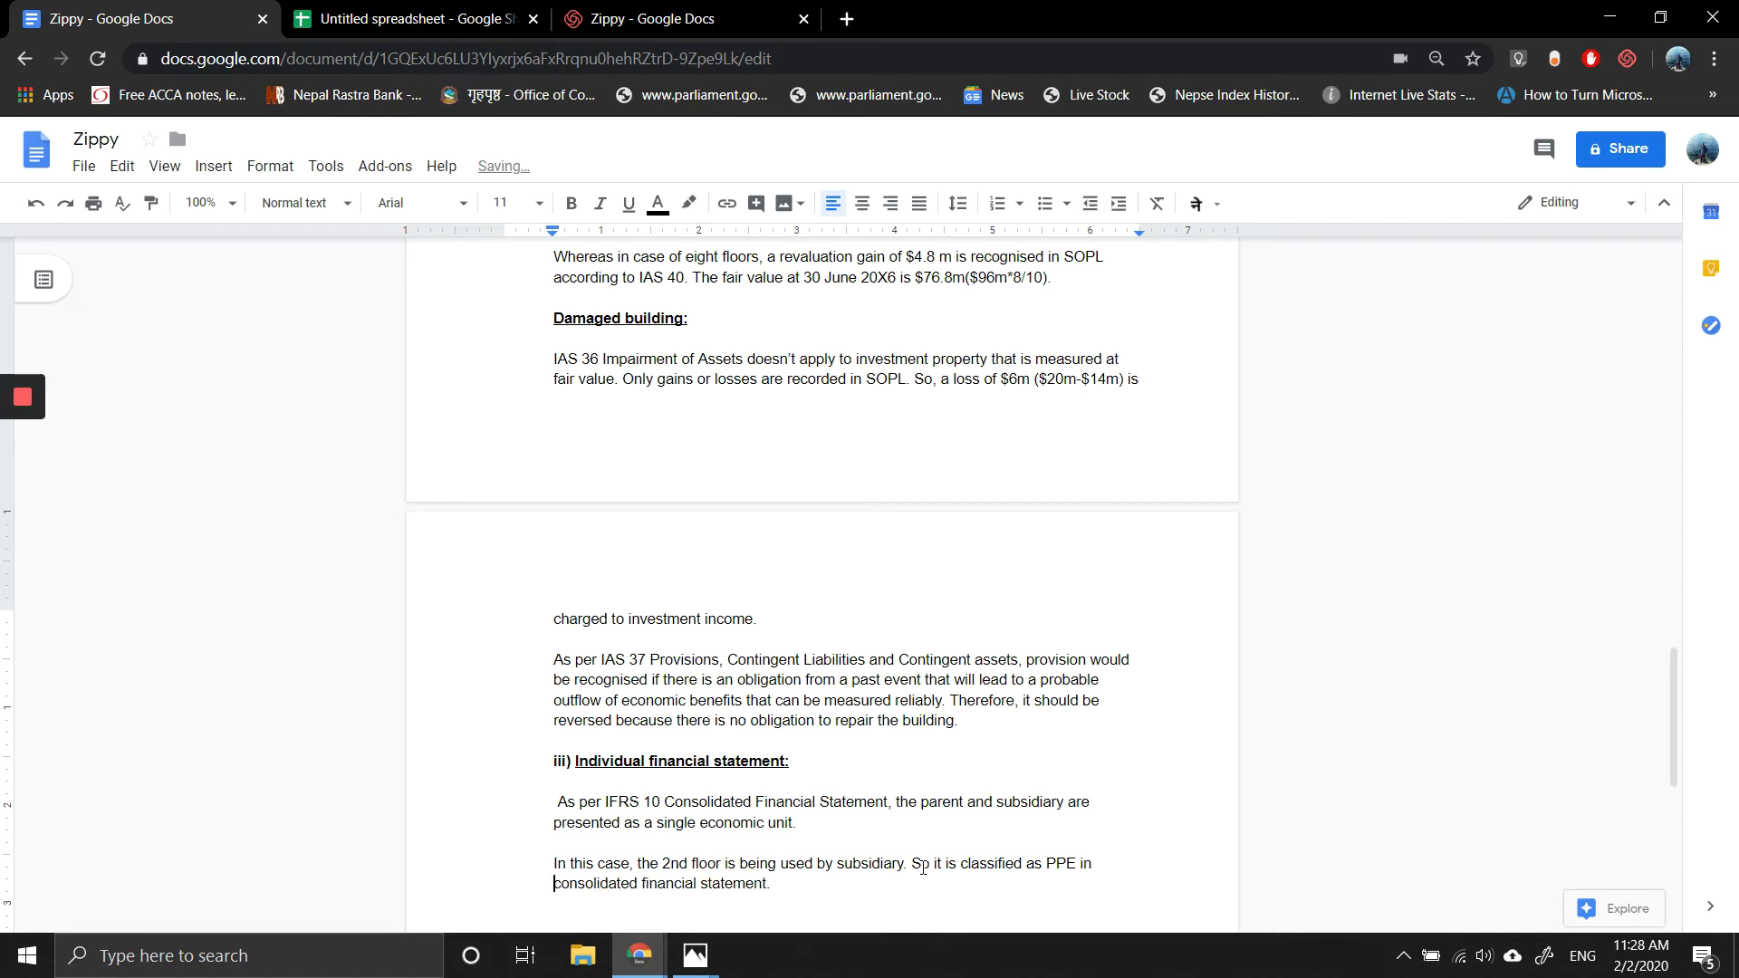
# Step: Start the next sentence of the paragraph with "Whereas, in ZIppy's individual financial statement,"
pyautogui.press('End')
pyautogui.write("Whereas, in ZIppy's india")
pyautogui.press('BackSpace')
pyautogui.write('vidual fin')
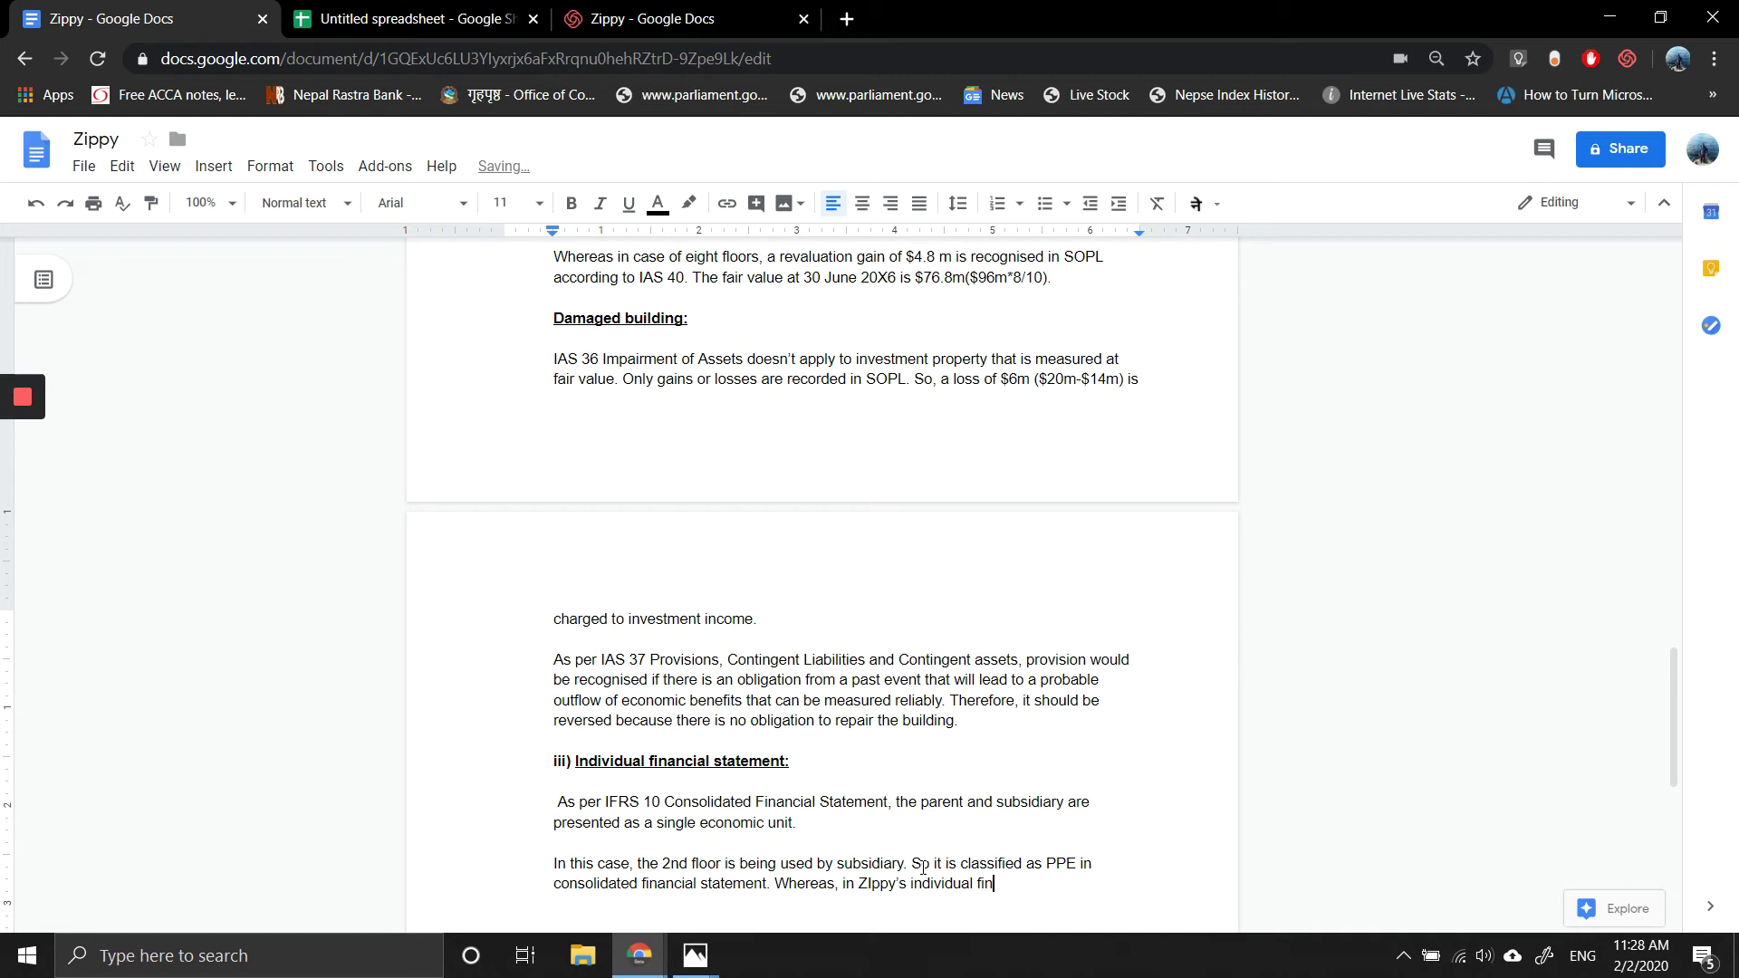
pyautogui.write('ancial statement,')
# Step: Check requirement (a)(iii) in the question photo in Photos and return to the Zippy document
pyautogui.moveTo(695, 956)
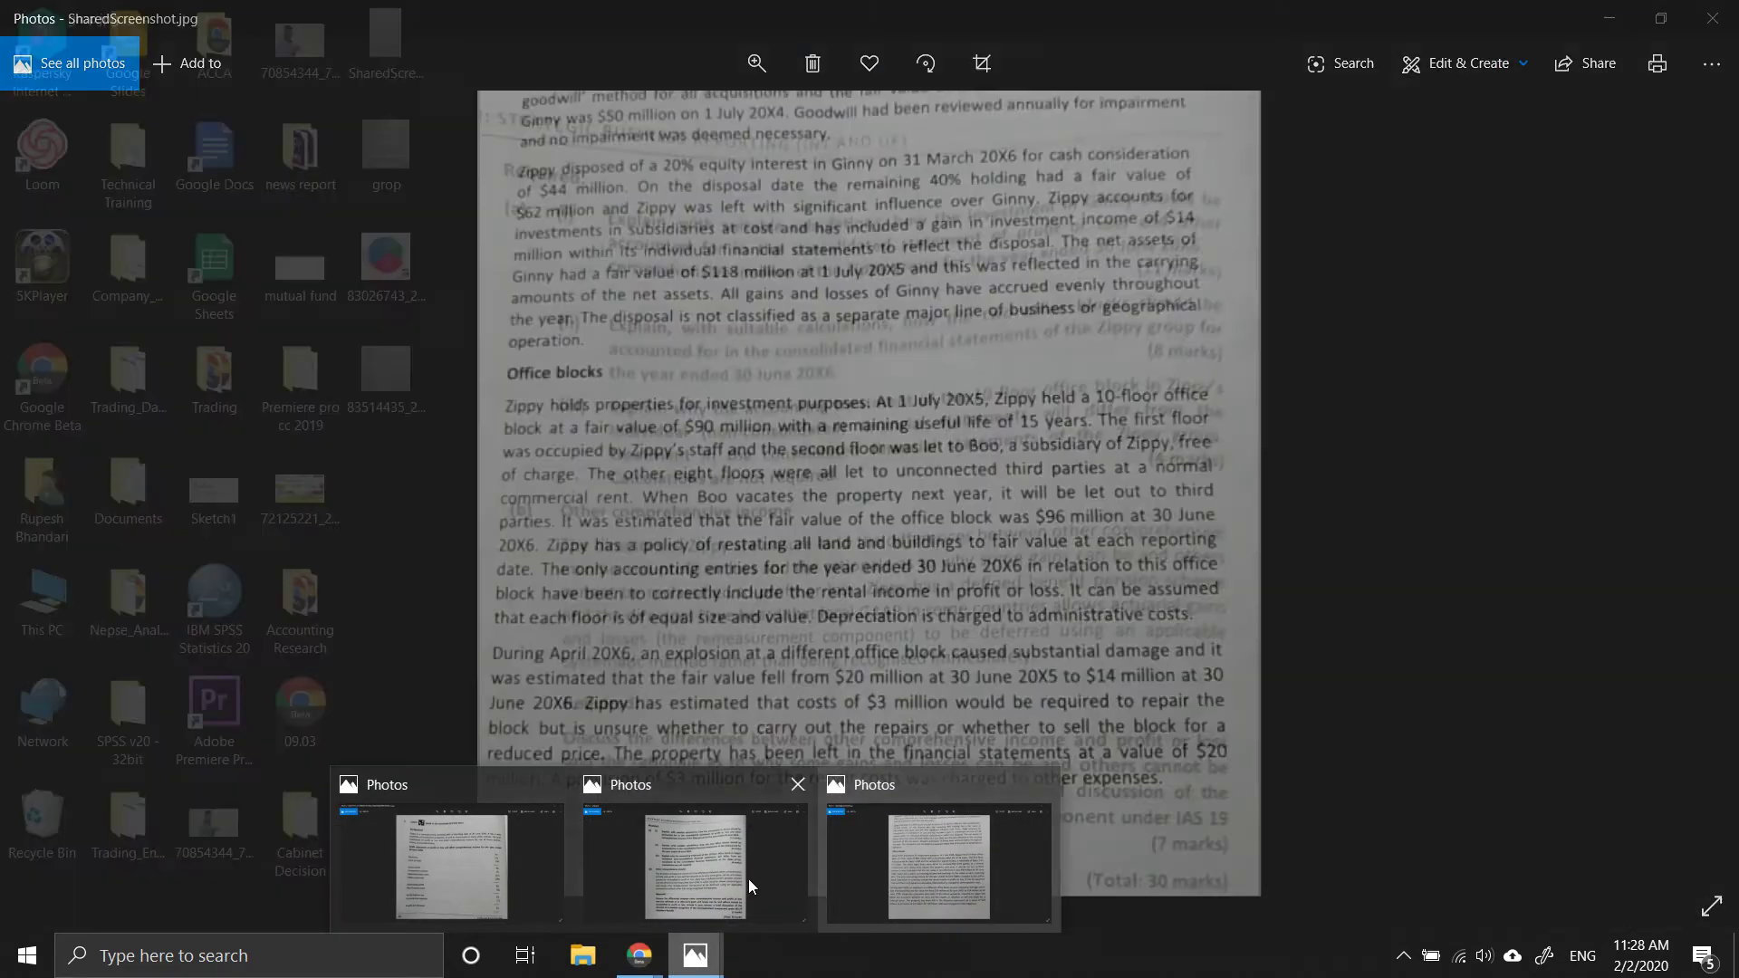
pyautogui.moveTo(742, 878)
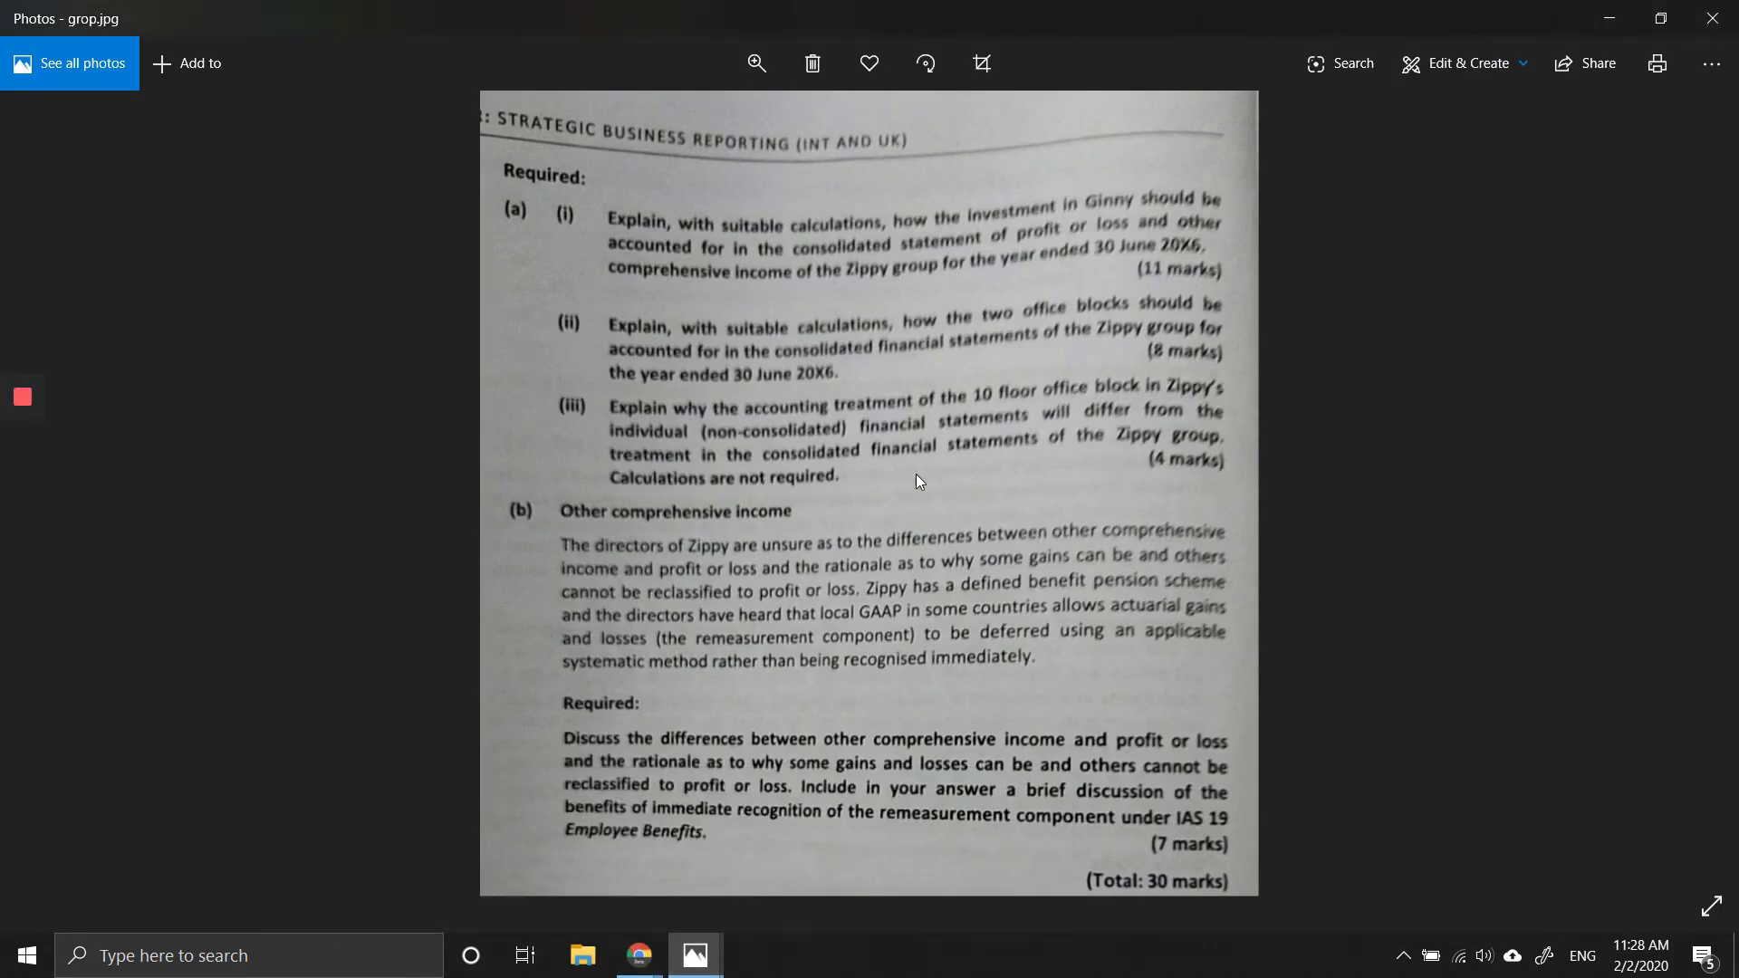
pyautogui.moveTo(623, 958)
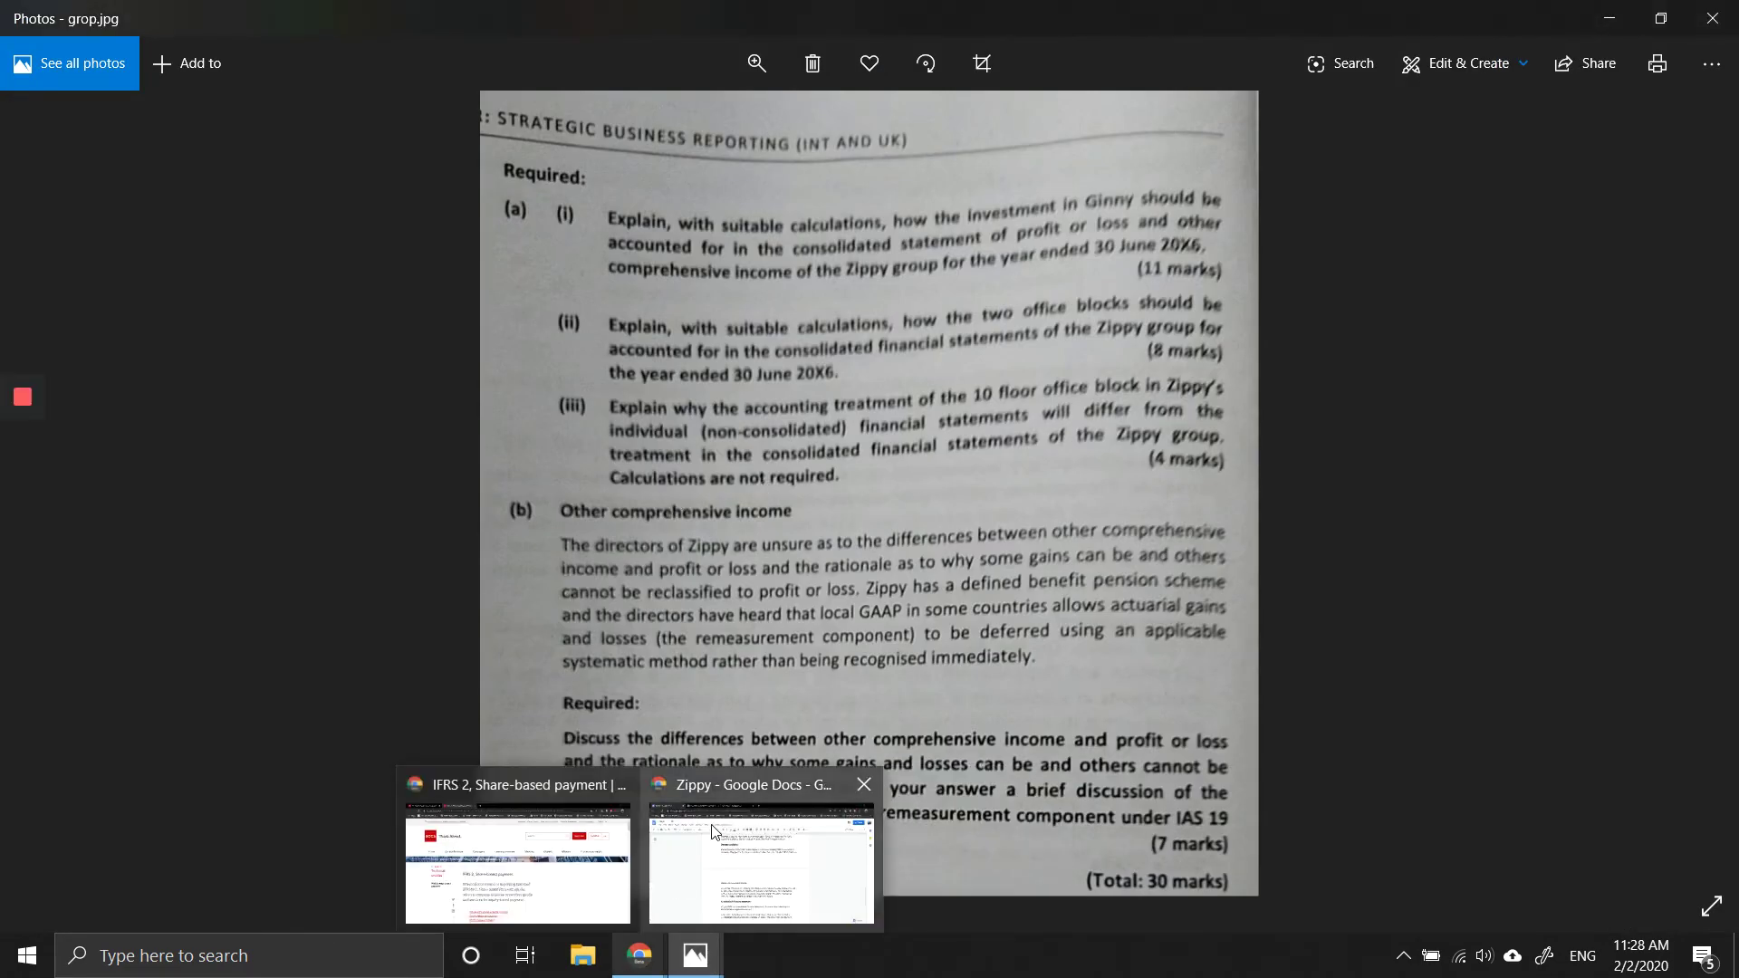
pyautogui.click(761, 851)
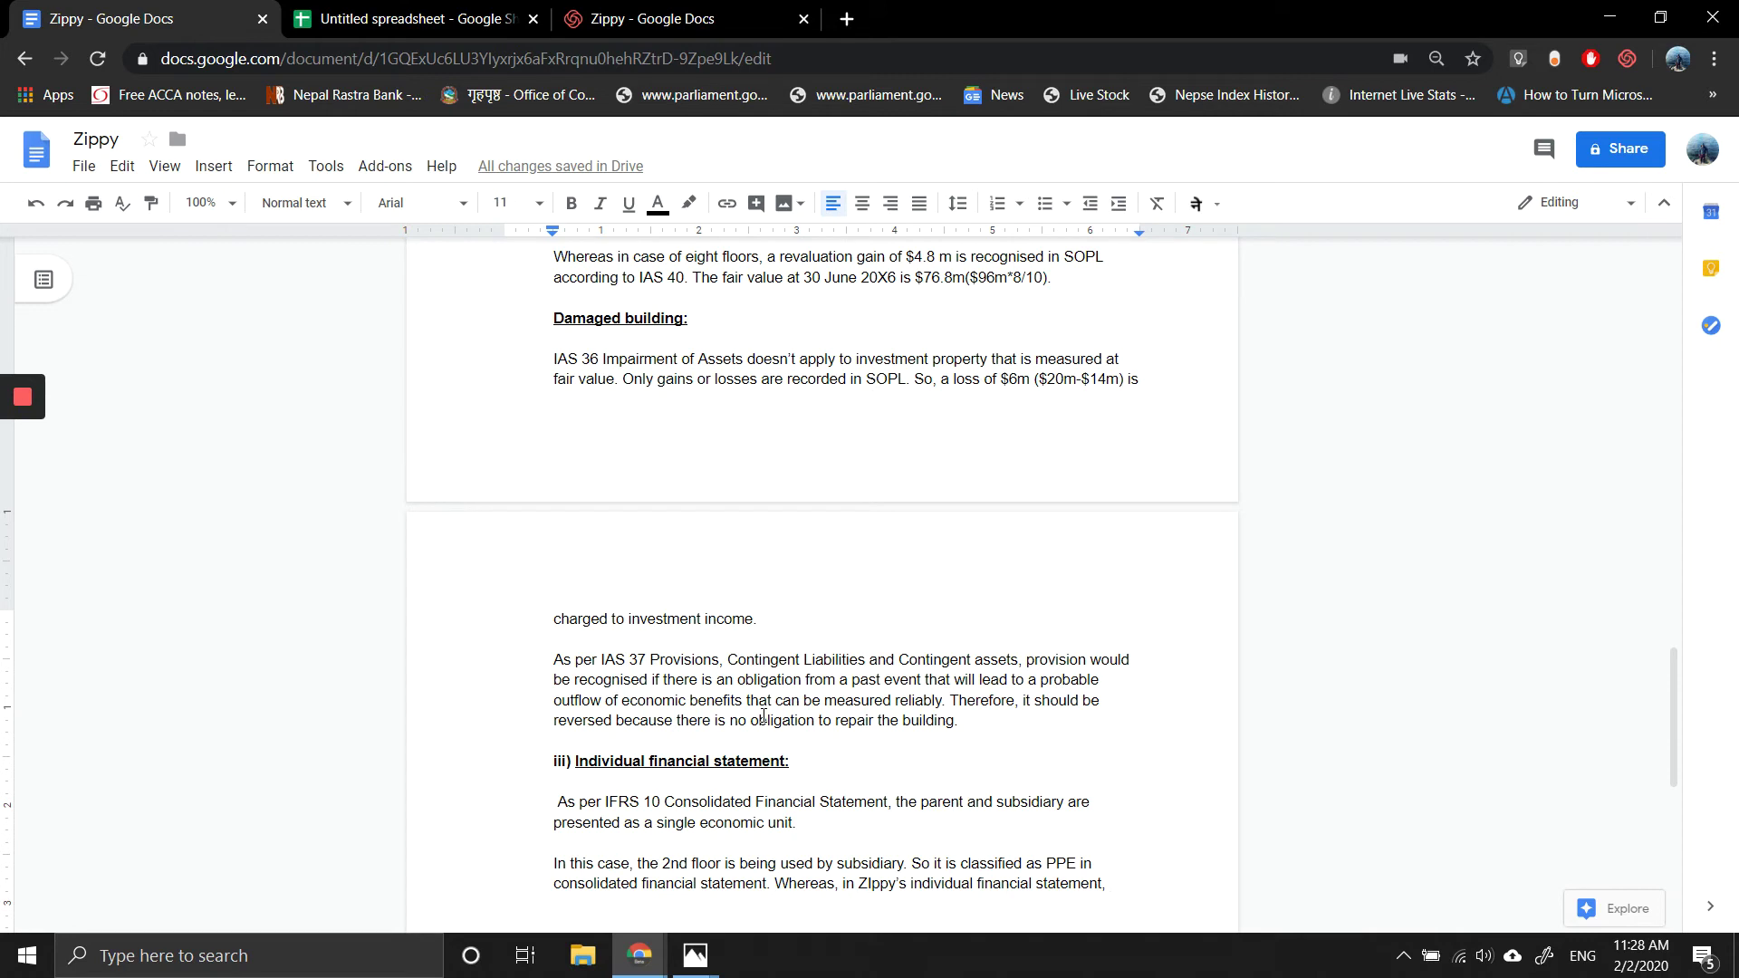
# Step: Continue the sentence with "the second floor qualifies as an investment property" and correct the spelling of "investment"
pyautogui.write('the seconf')
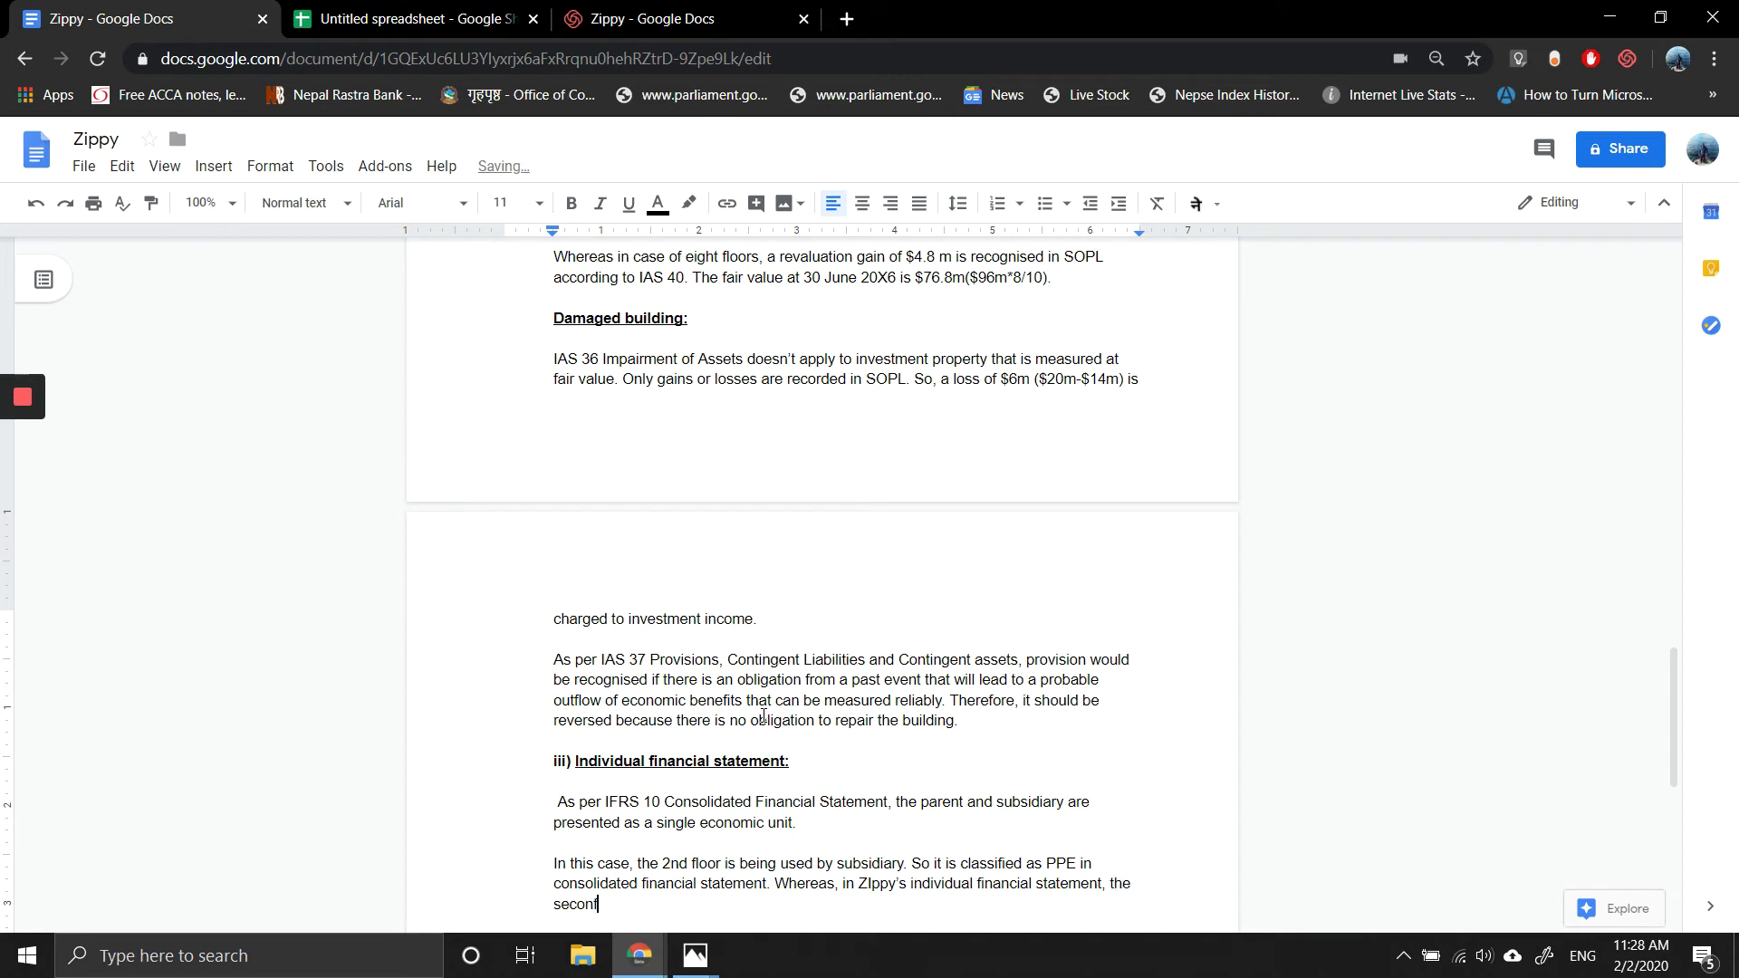
pyautogui.press('BackSpace')
pyautogui.write('d floo')
pyautogui.press('BackSpace')
pyautogui.press('BackSpace')
pyautogui.write('l')
pyautogui.press('BackSpace')
pyautogui.press('BackSpace')
pyautogui.write('loor o')
pyautogui.write('ualifies as in')
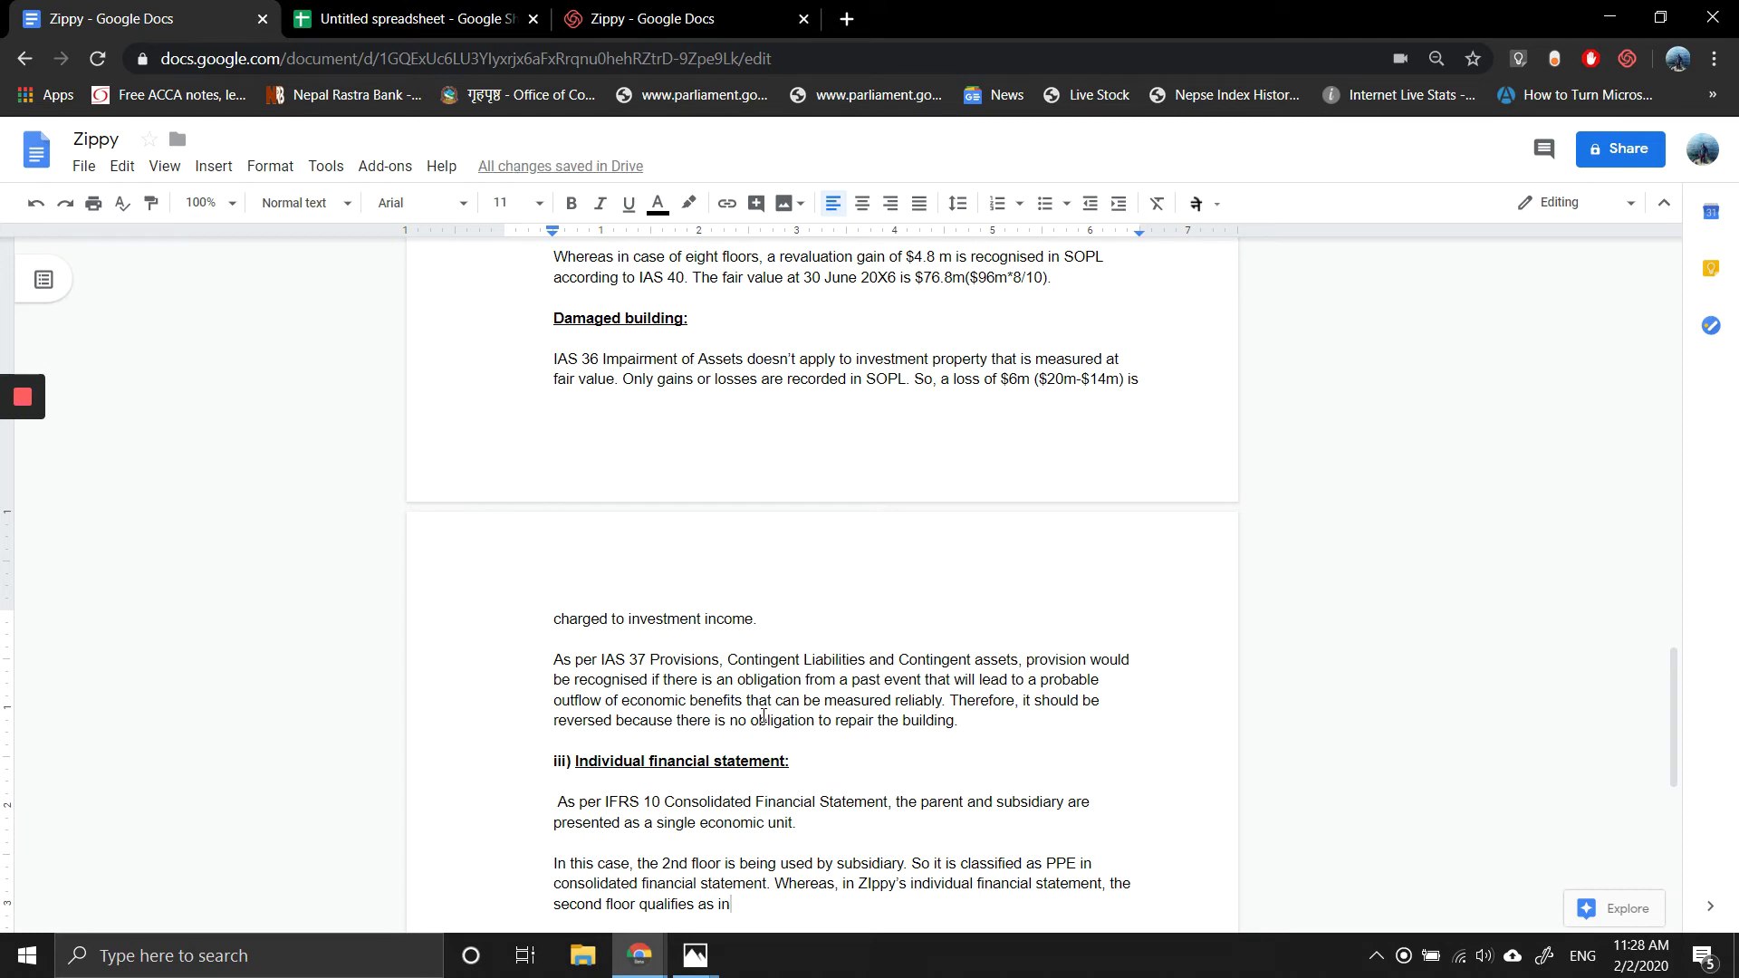
pyautogui.press('BackSpace')
pyautogui.press('BackSpace')
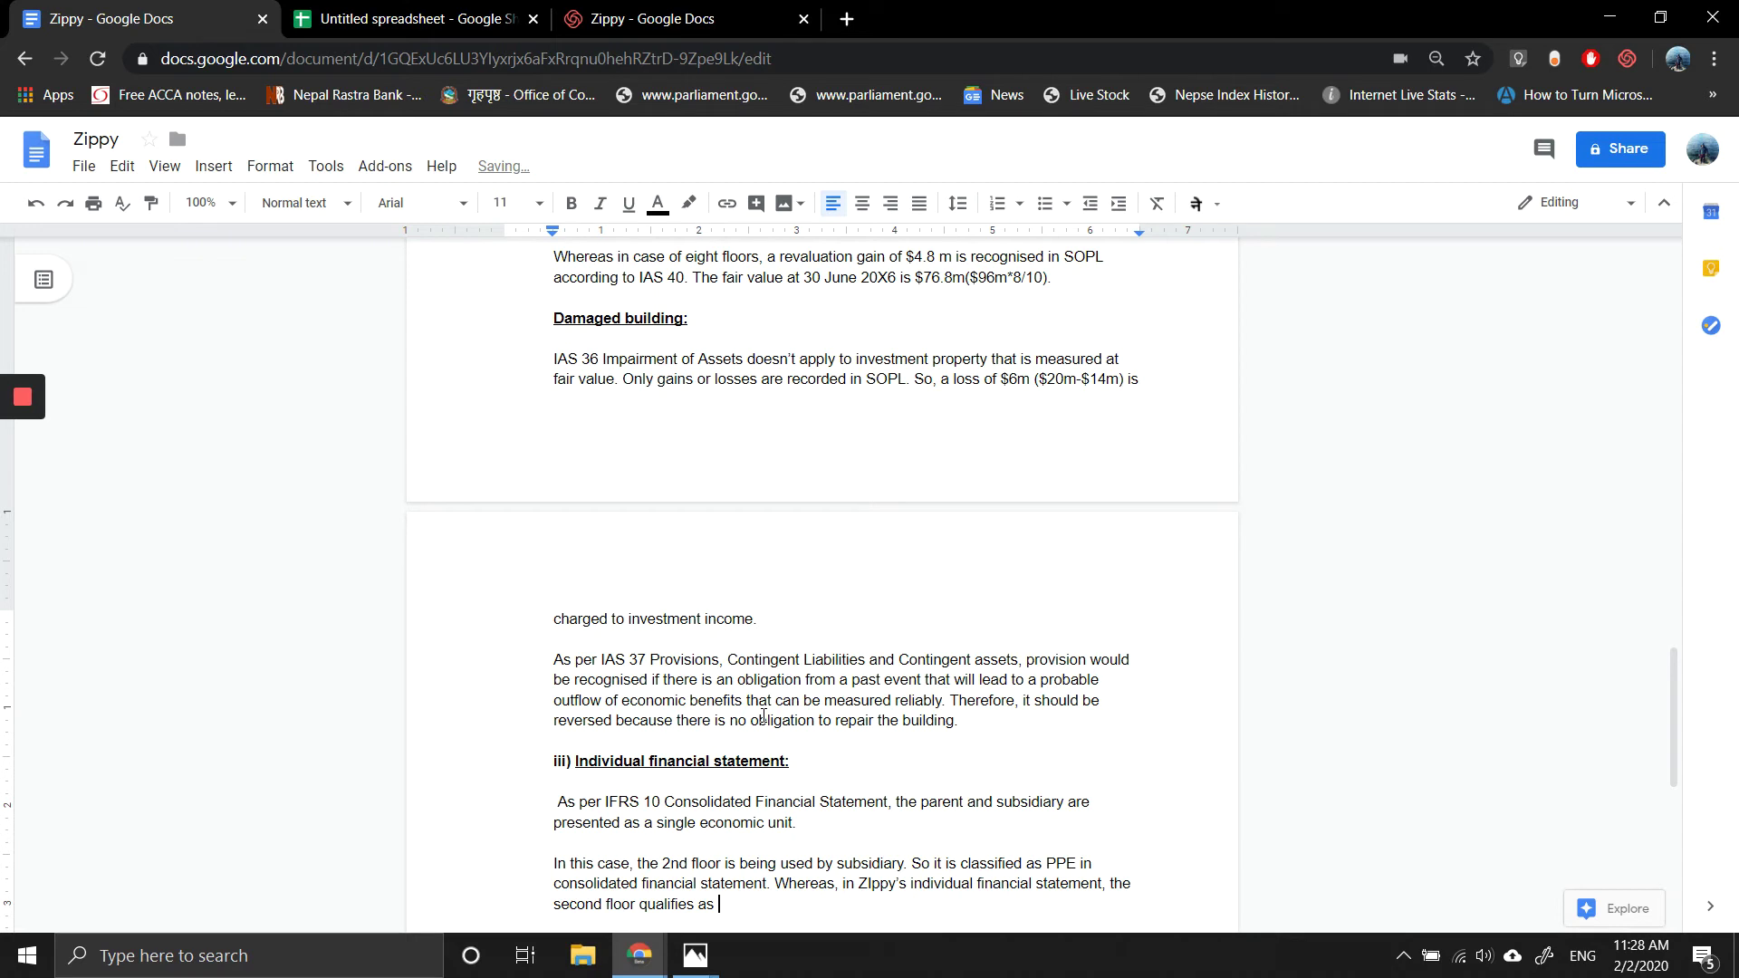
pyautogui.write('an investvestment property')
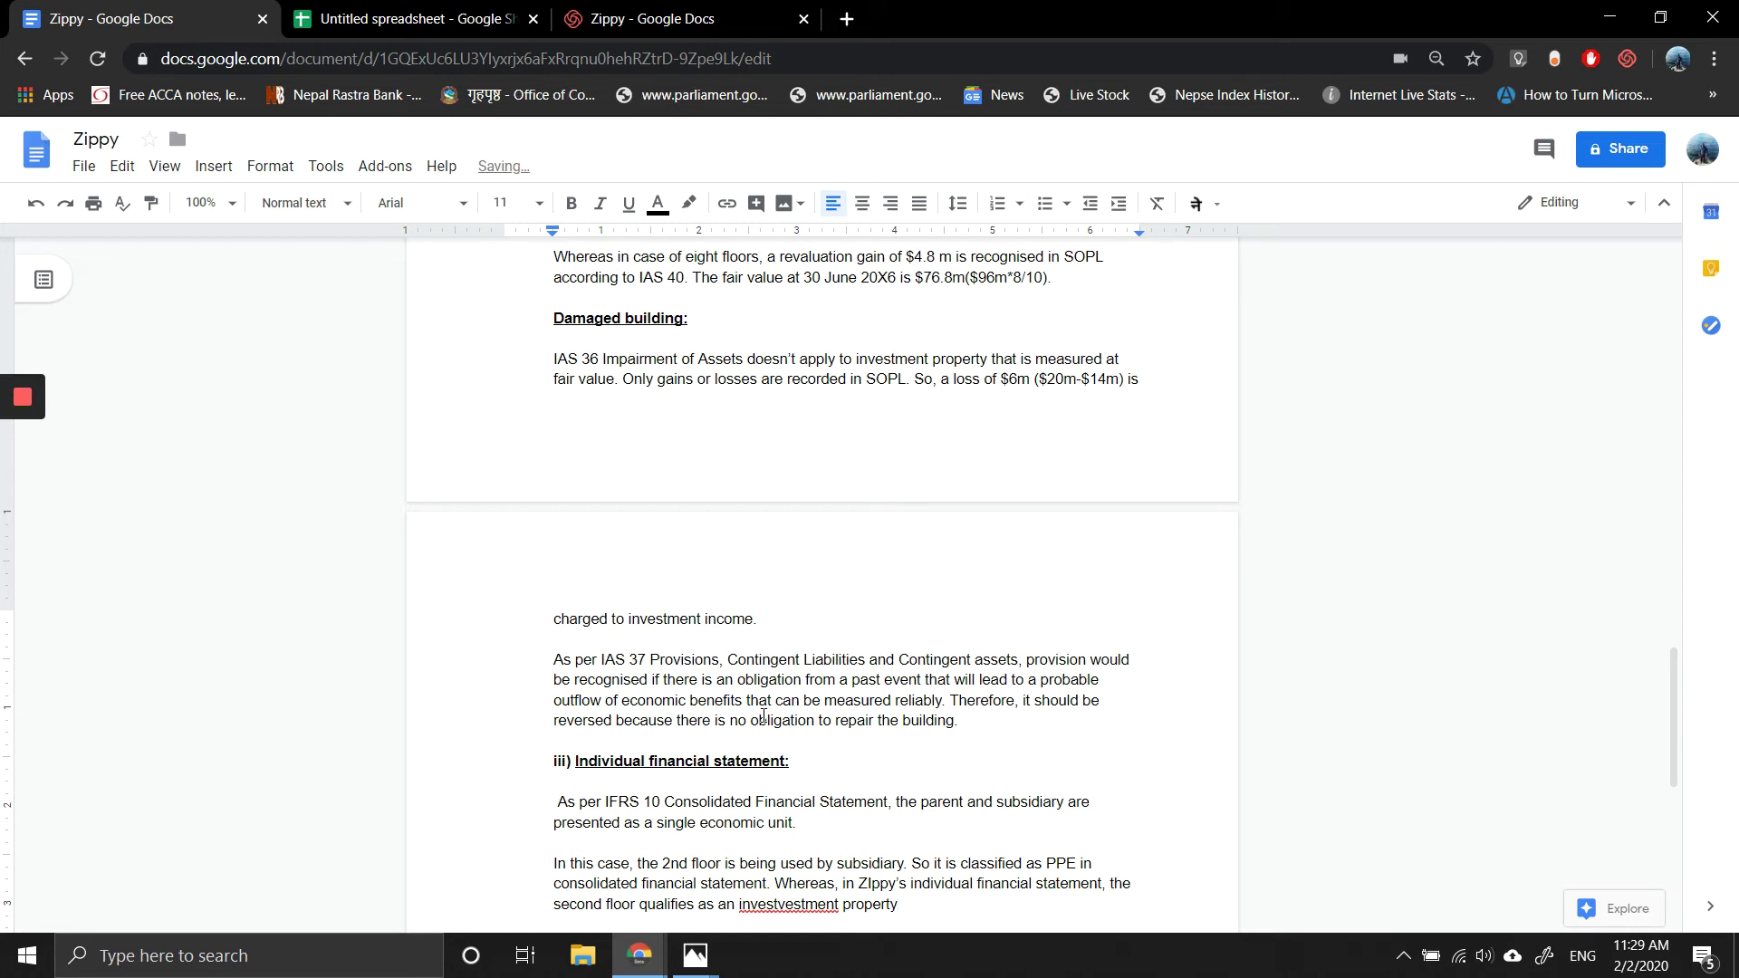
pyautogui.rightClick(814, 903)
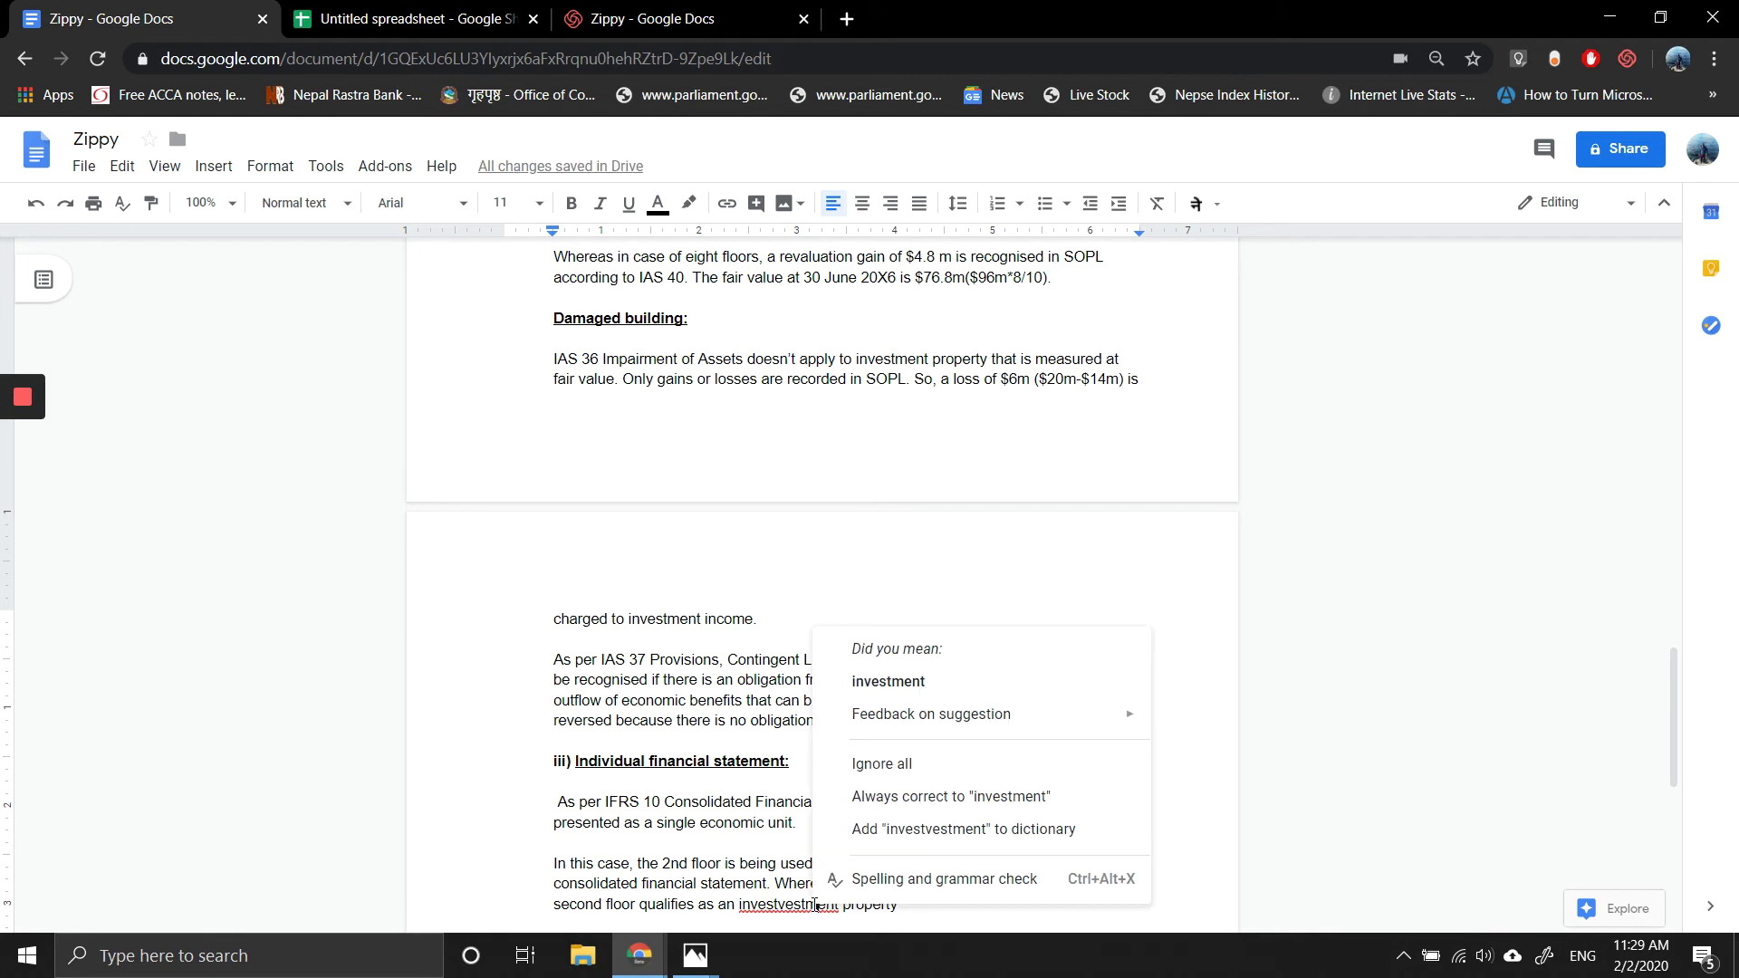
pyautogui.click(855, 695)
# Step: Continue the second-floor sentence with the reason that "it is being rented out for rental income"
pyautogui.click(876, 914)
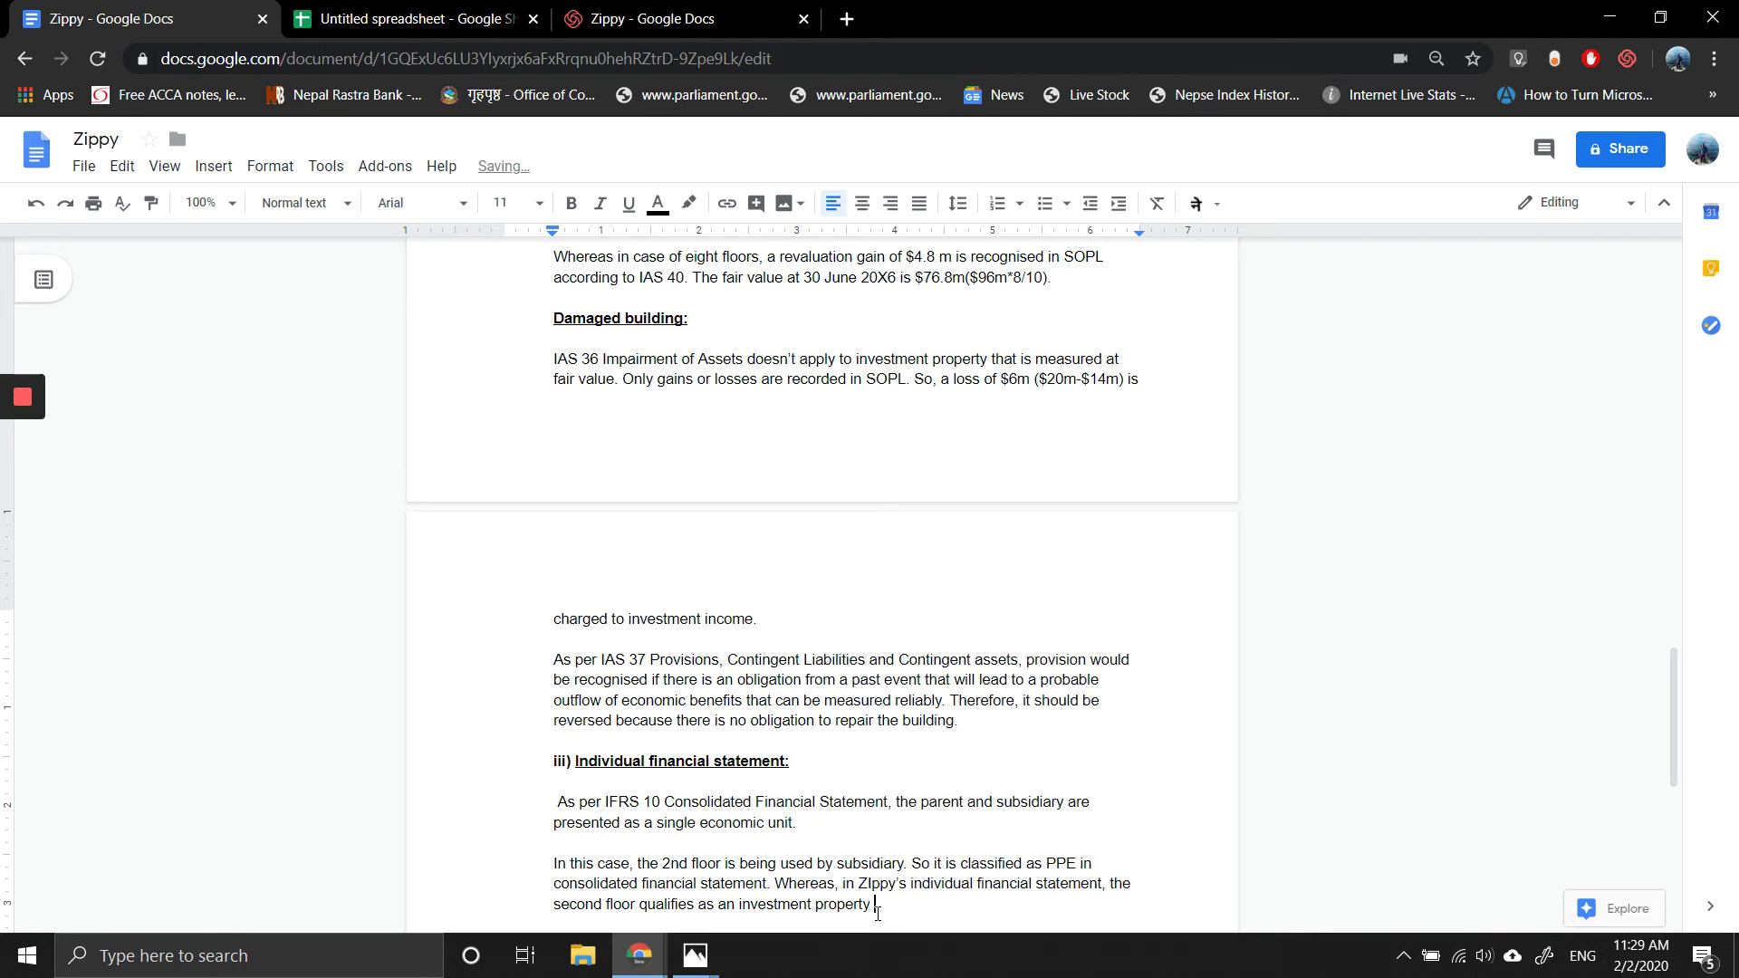
pyautogui.write('beasus')
pyautogui.press('BackSpace')
pyautogui.press('BackSpace')
pyautogui.press('BackSpace')
pyautogui.press('BackSpace')
pyautogui.write('asuse it is being rented out for ')
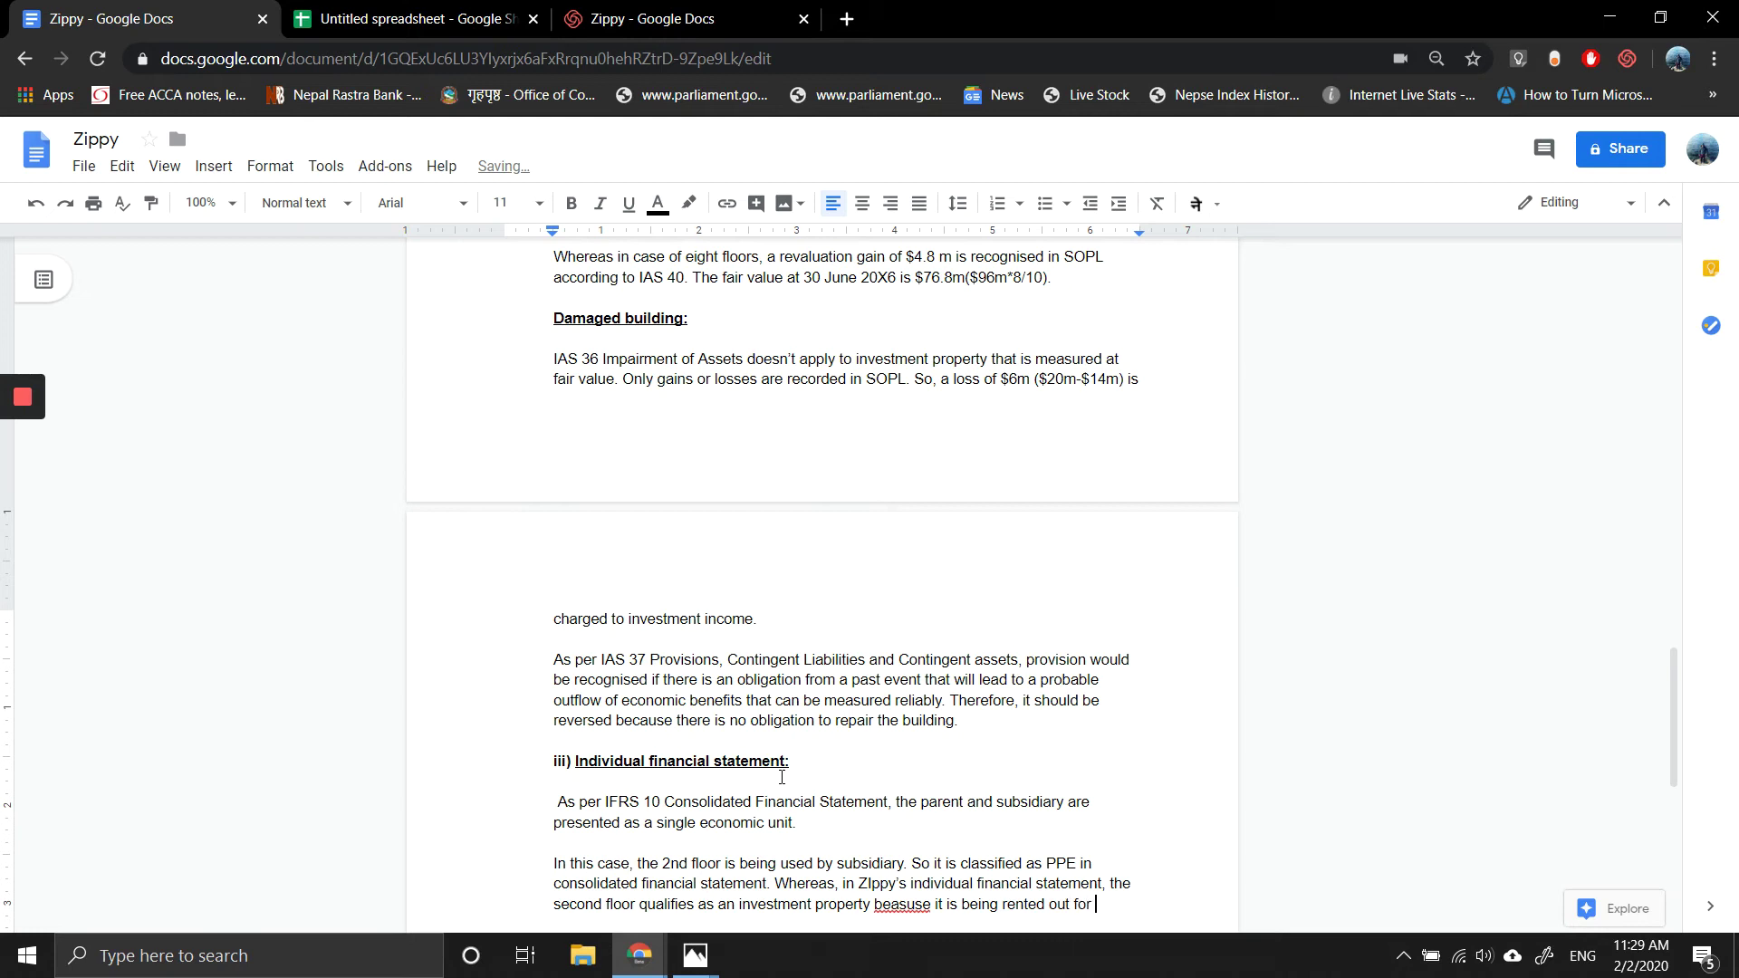
pyautogui.write('rental in')
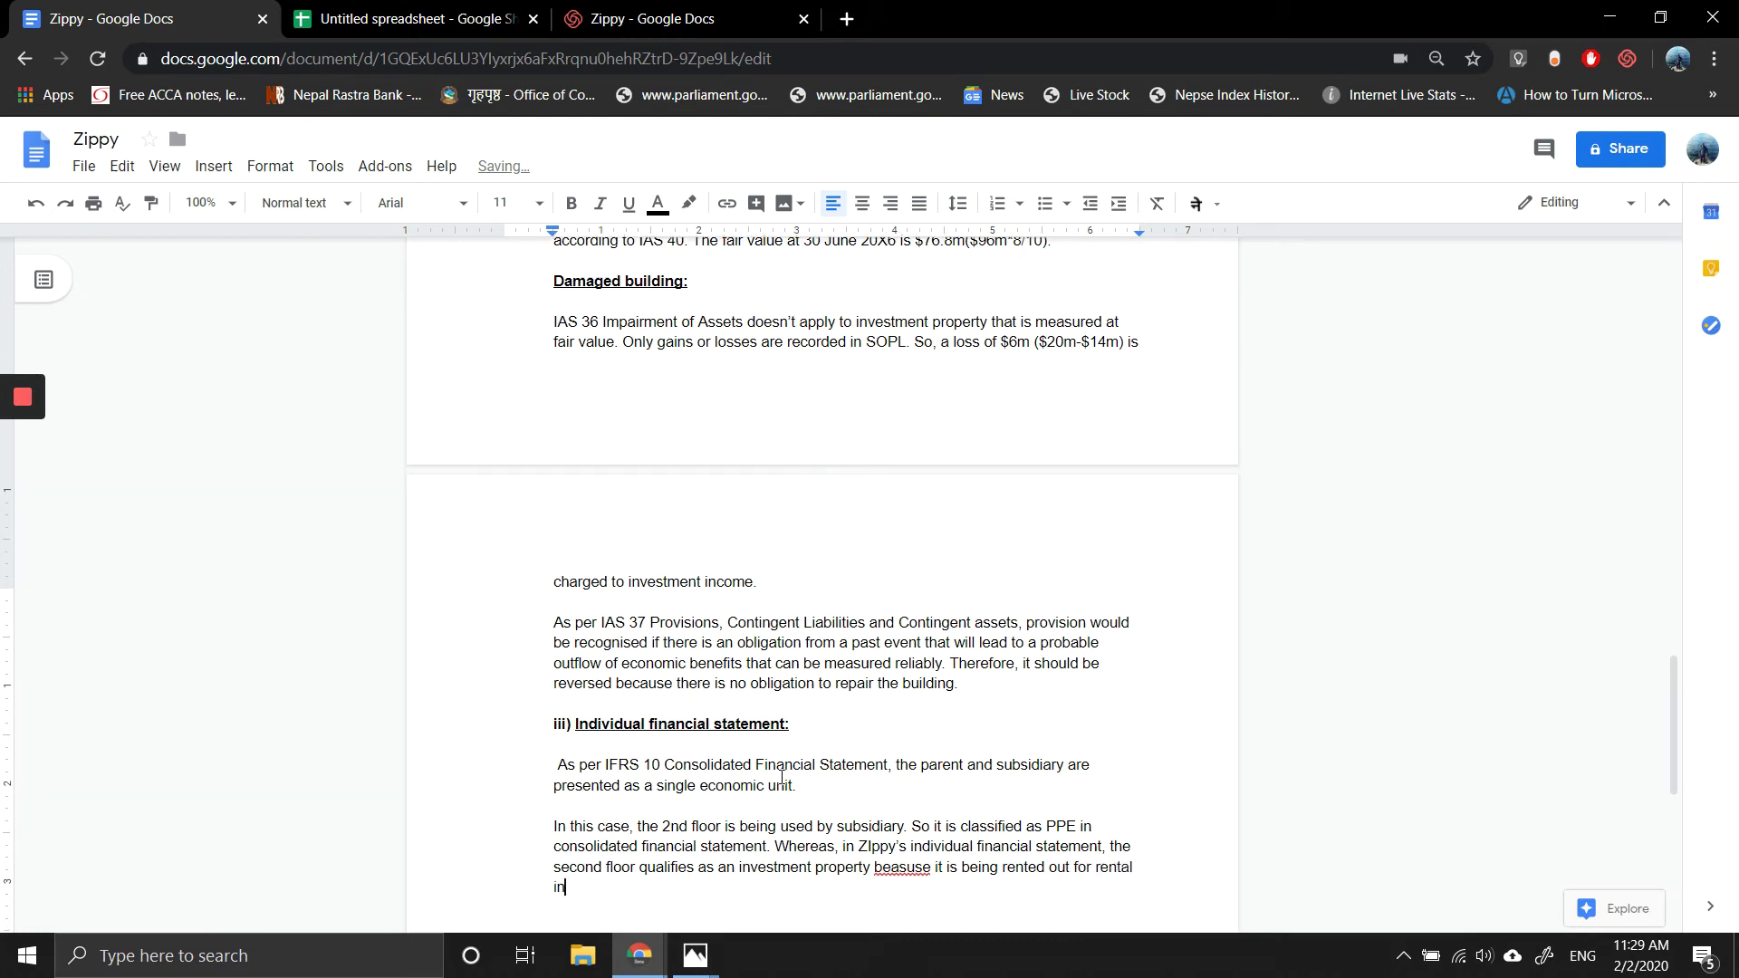
pyautogui.write('come.')
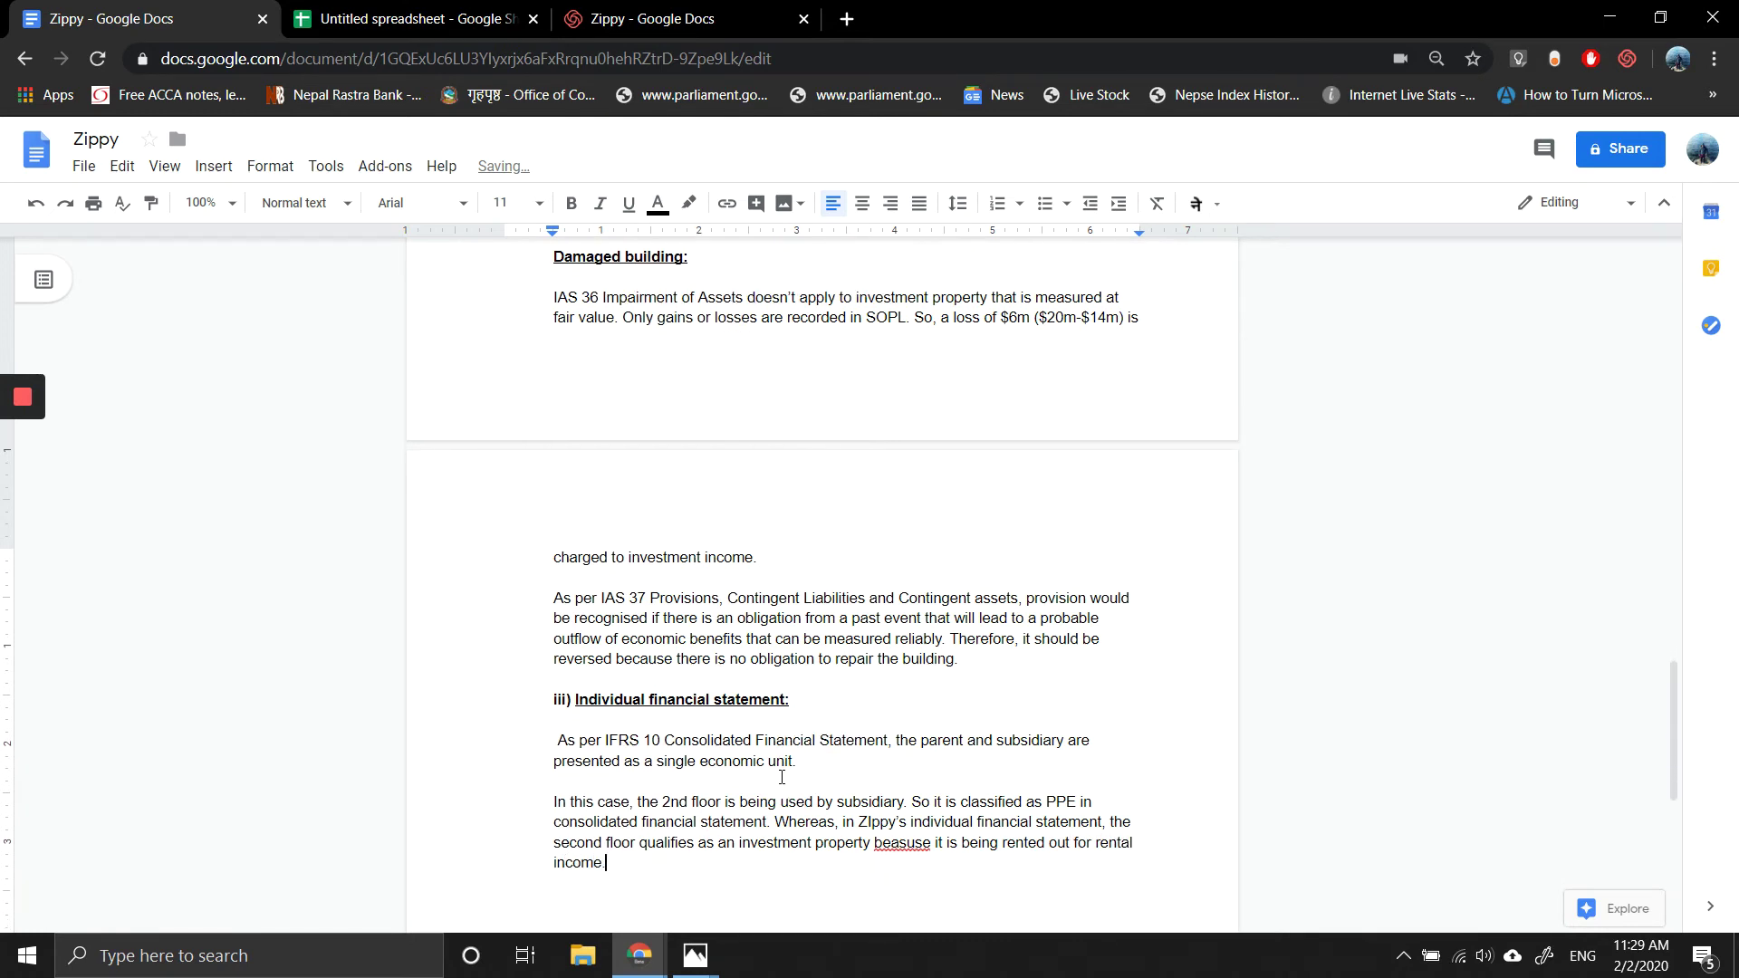
# Step: Finish the sentence with "even though no rent is charged." and correct the spelling of "because"
pyautogui.press('BackSpace')
pyautogui.write('wv')
pyautogui.press('BackSpace')
pyautogui.write('even though no rent is charged')
pyautogui.rightClick(895, 845)
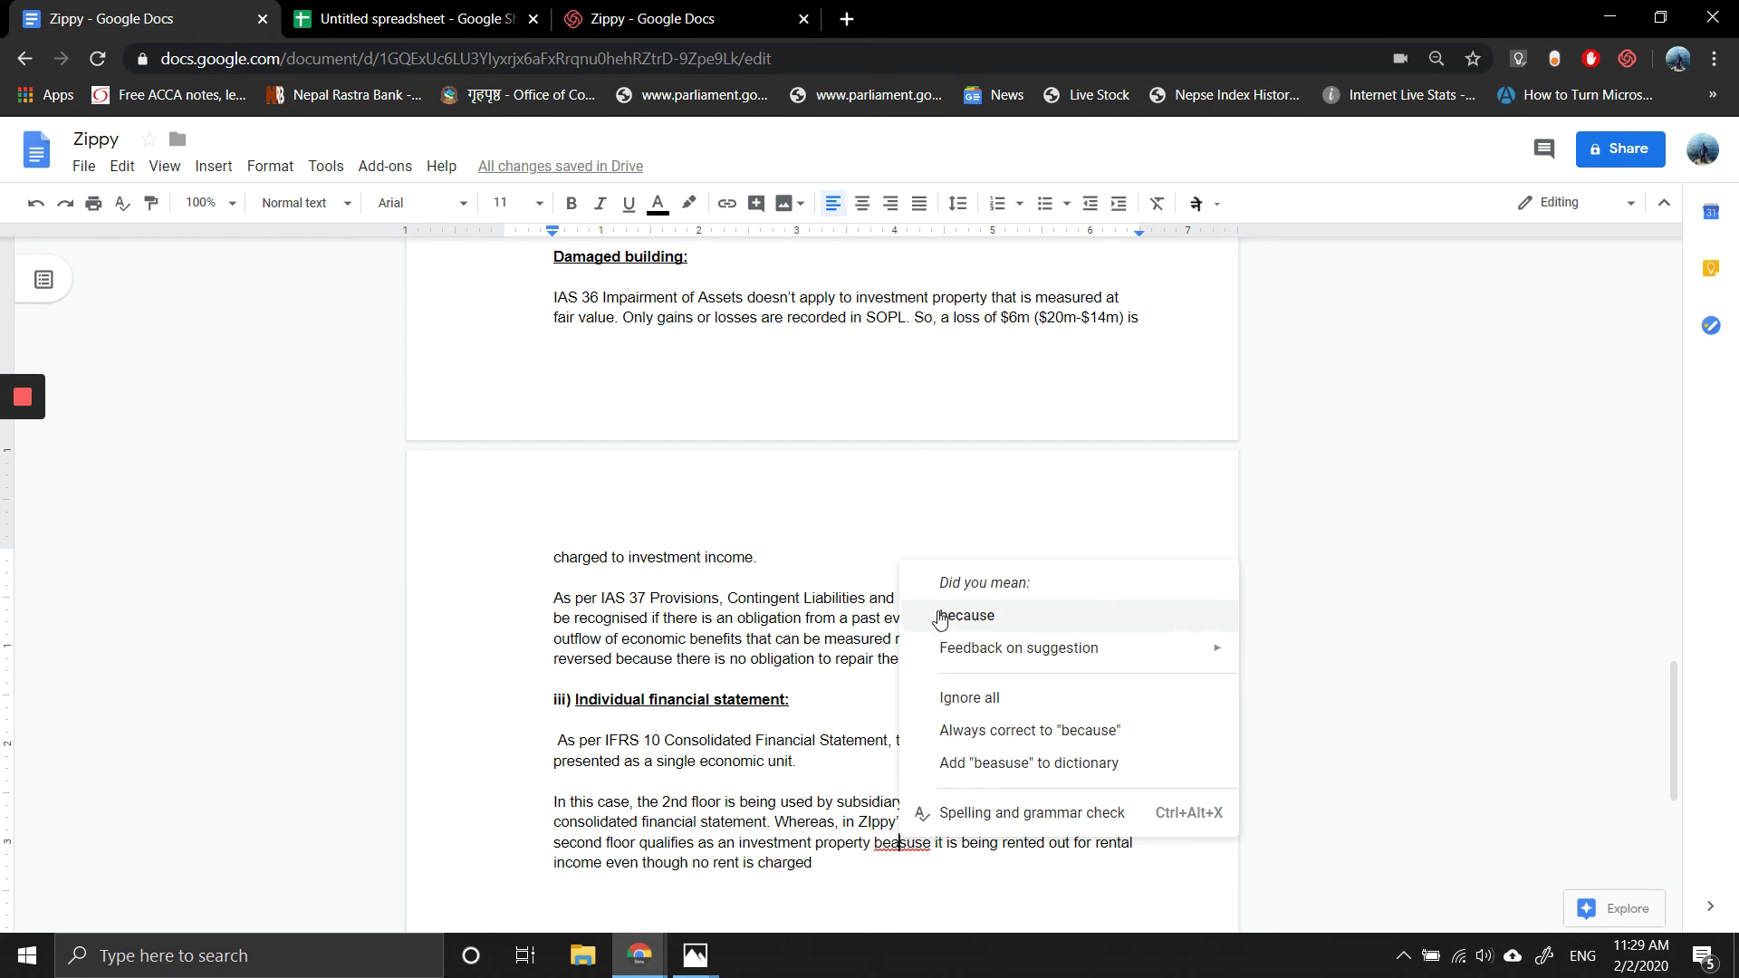
pyautogui.click(941, 617)
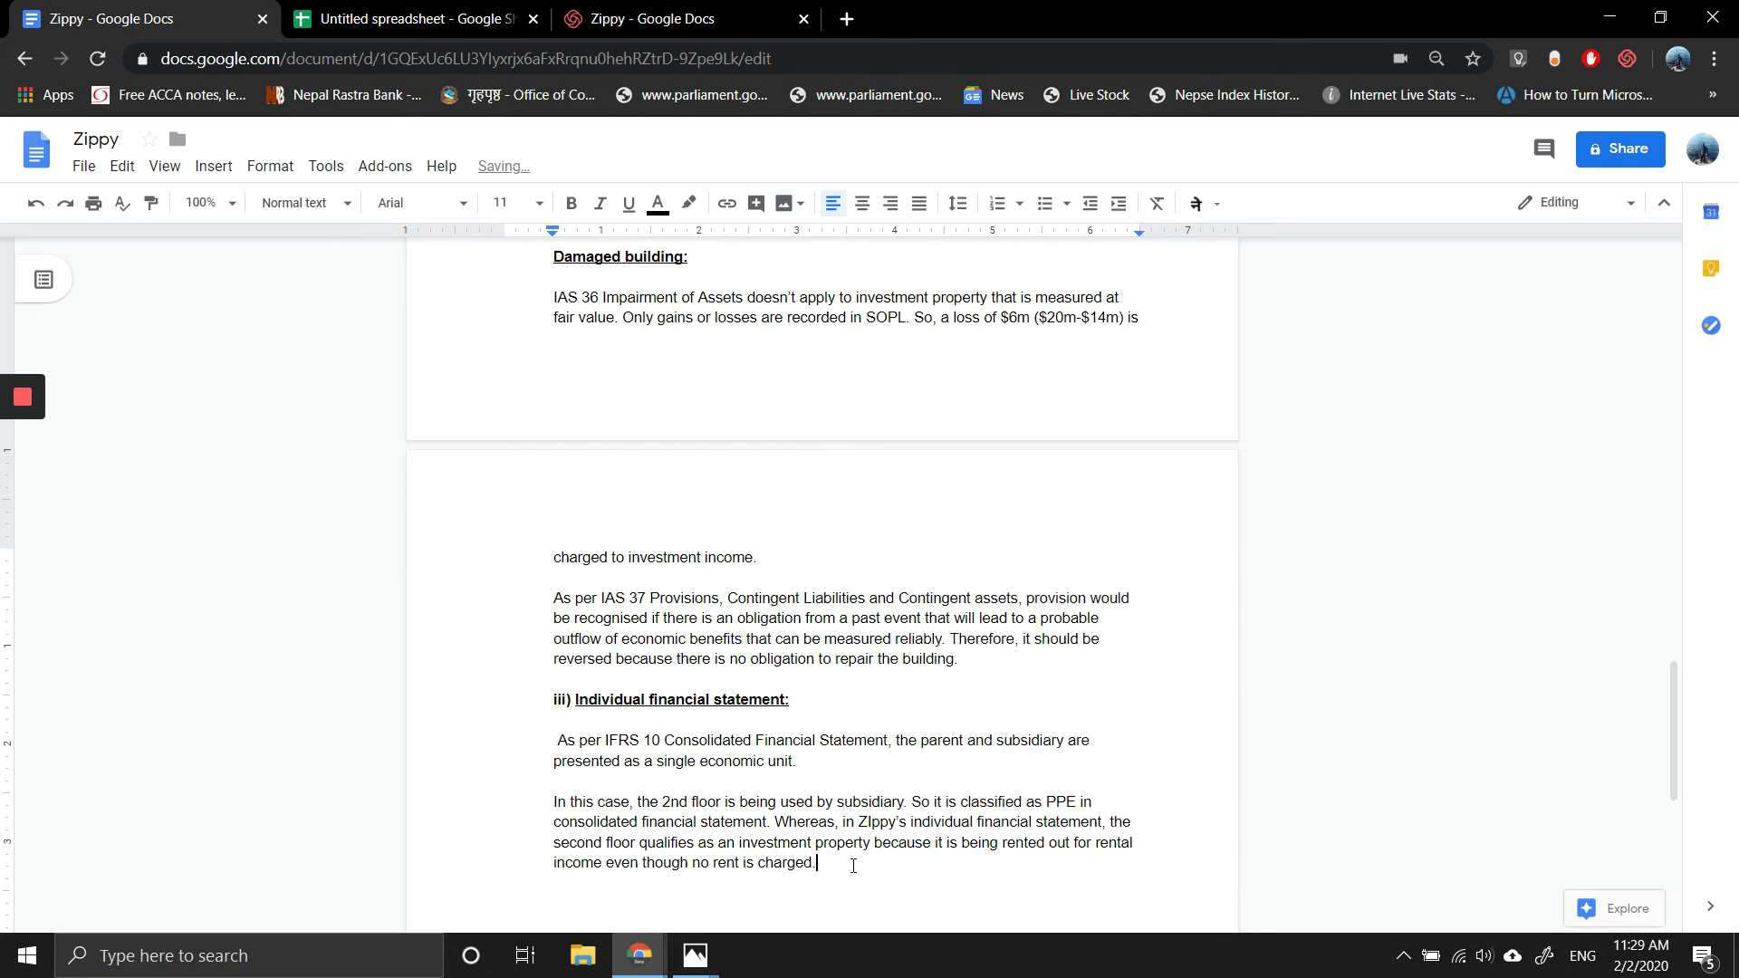
# Step: Start a new paragraph stating that "this results in a classification difference," as the consequence of the two treatments
pyautogui.press('Return')
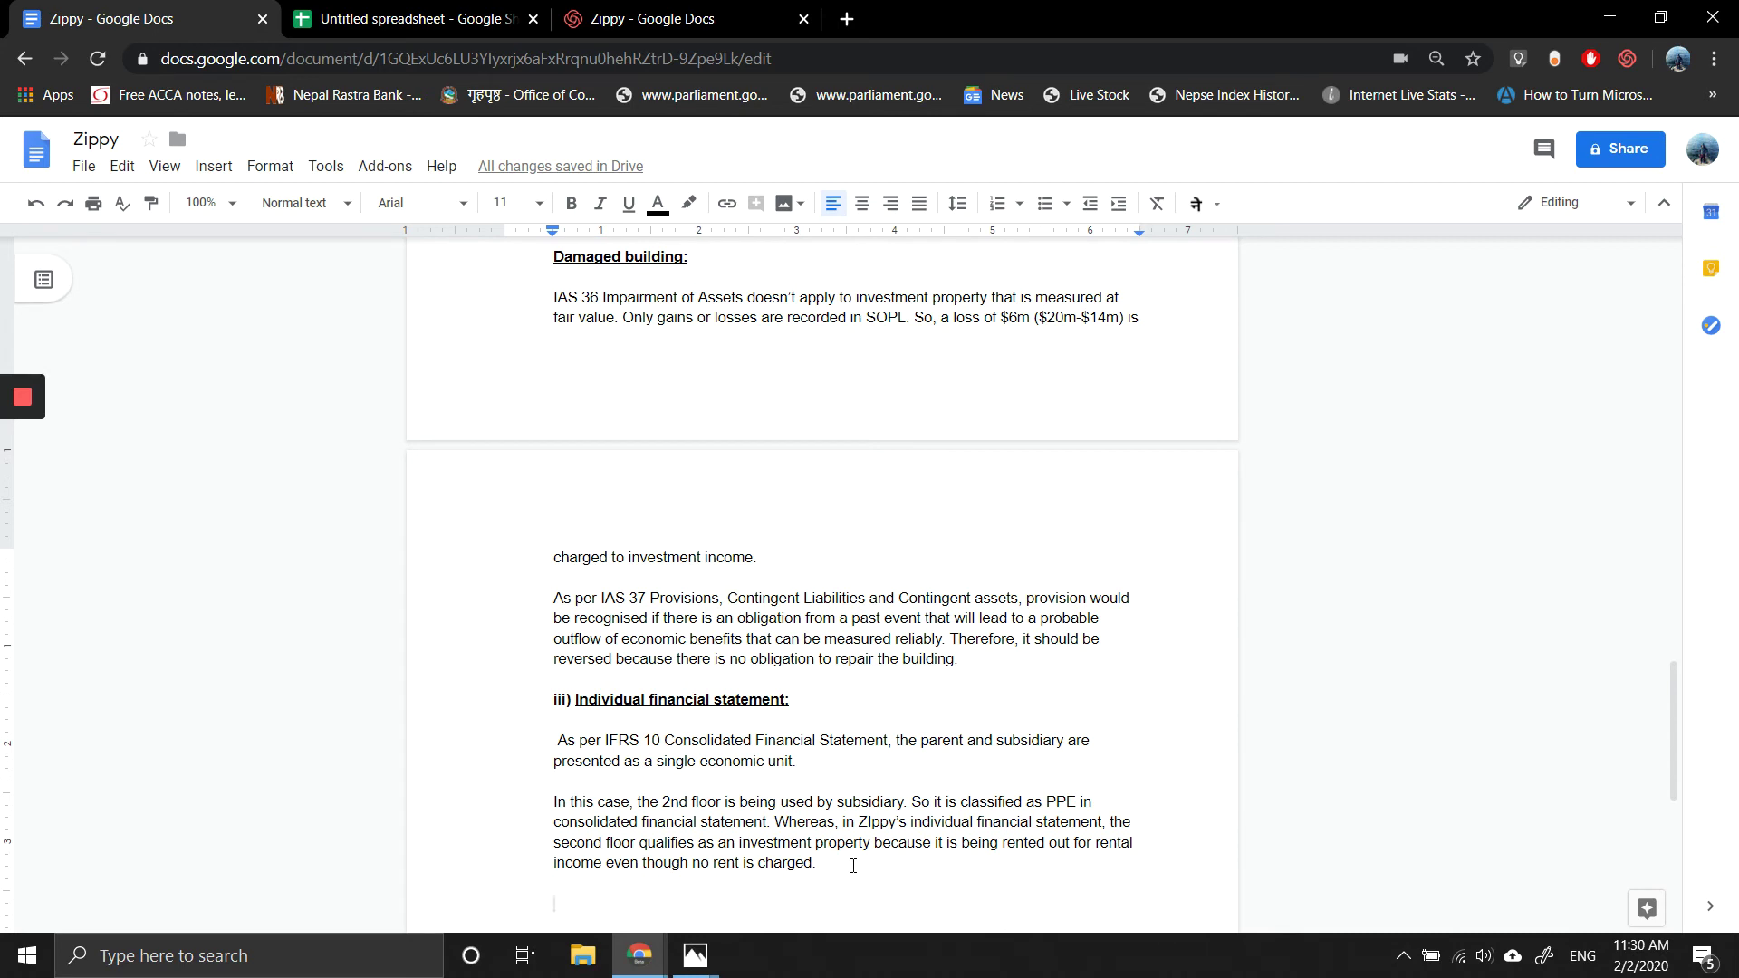
pyautogui.write('Do')
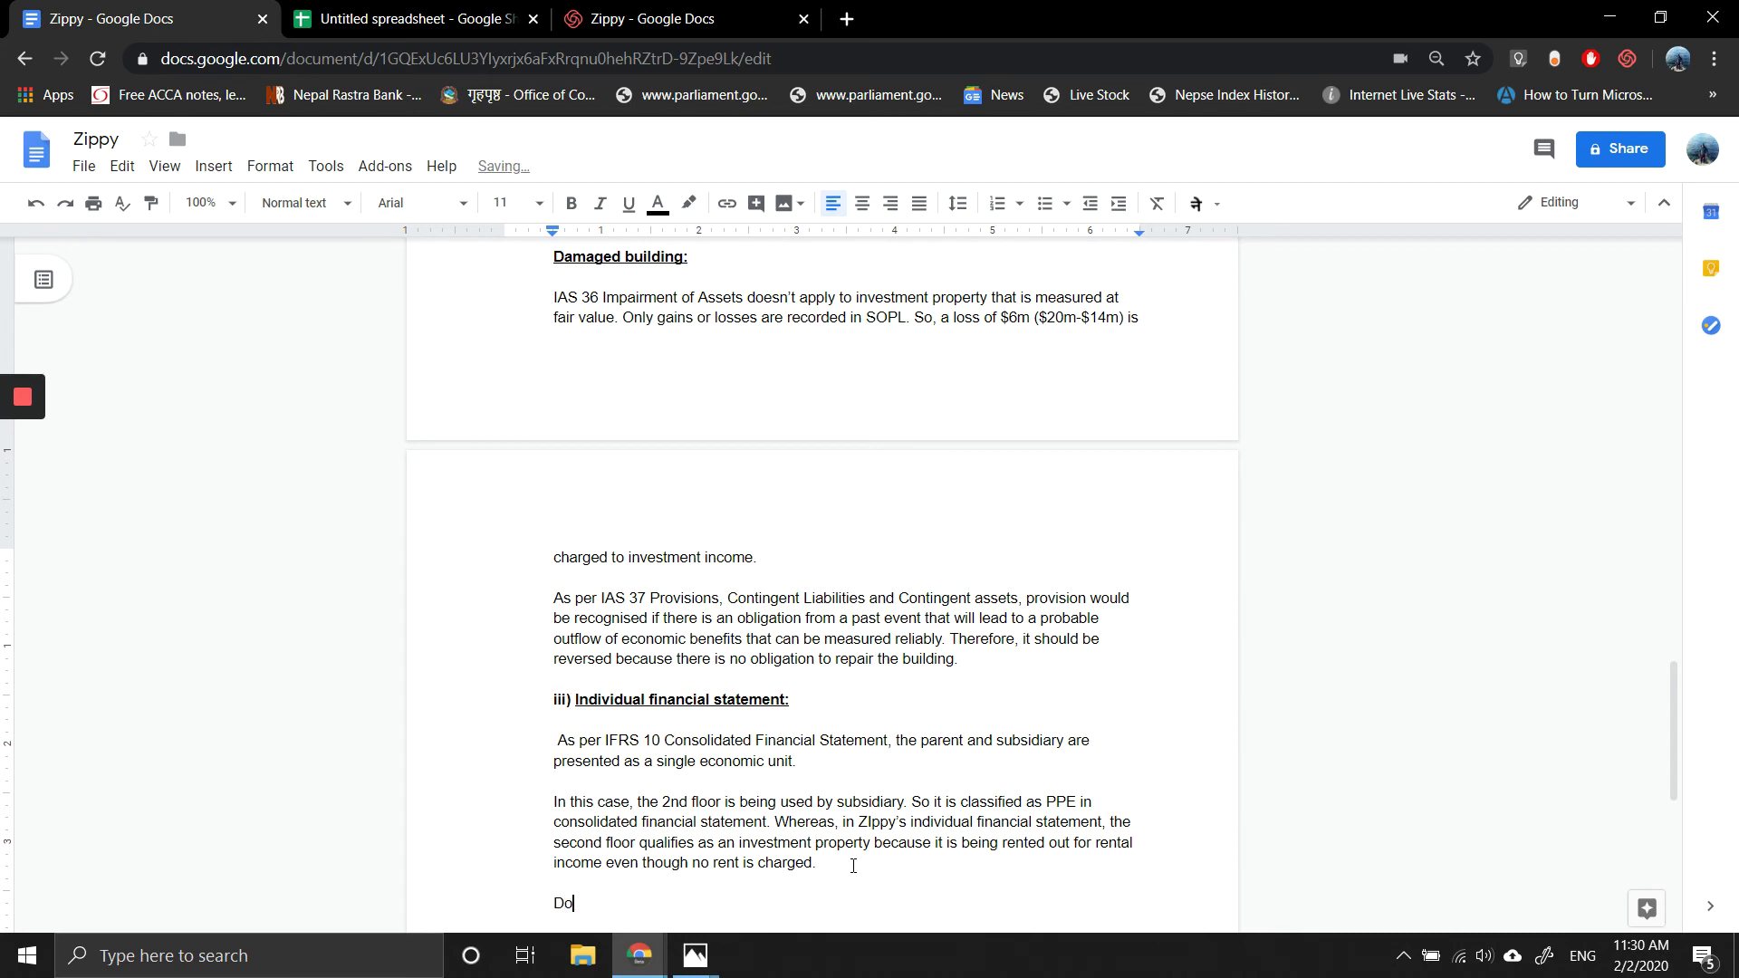
pyautogui.press('BackSpace')
pyautogui.press('BackSpace')
pyautogui.write('Thefore, this results in ')
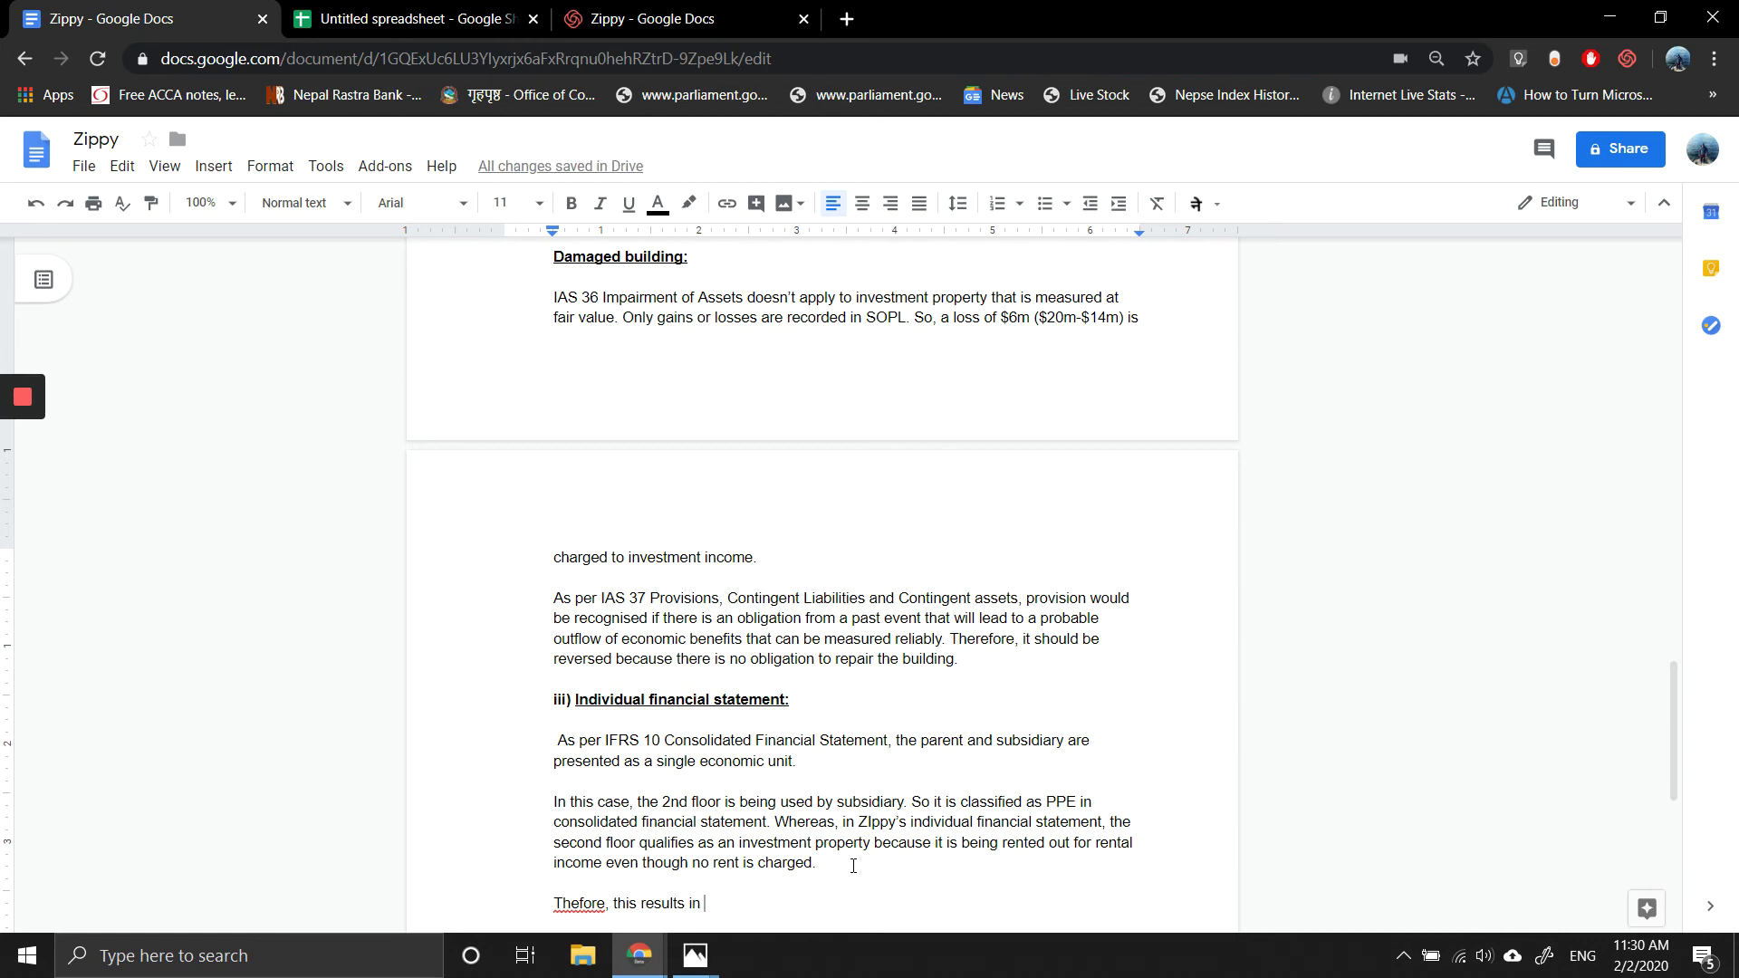
pyautogui.write('a ')
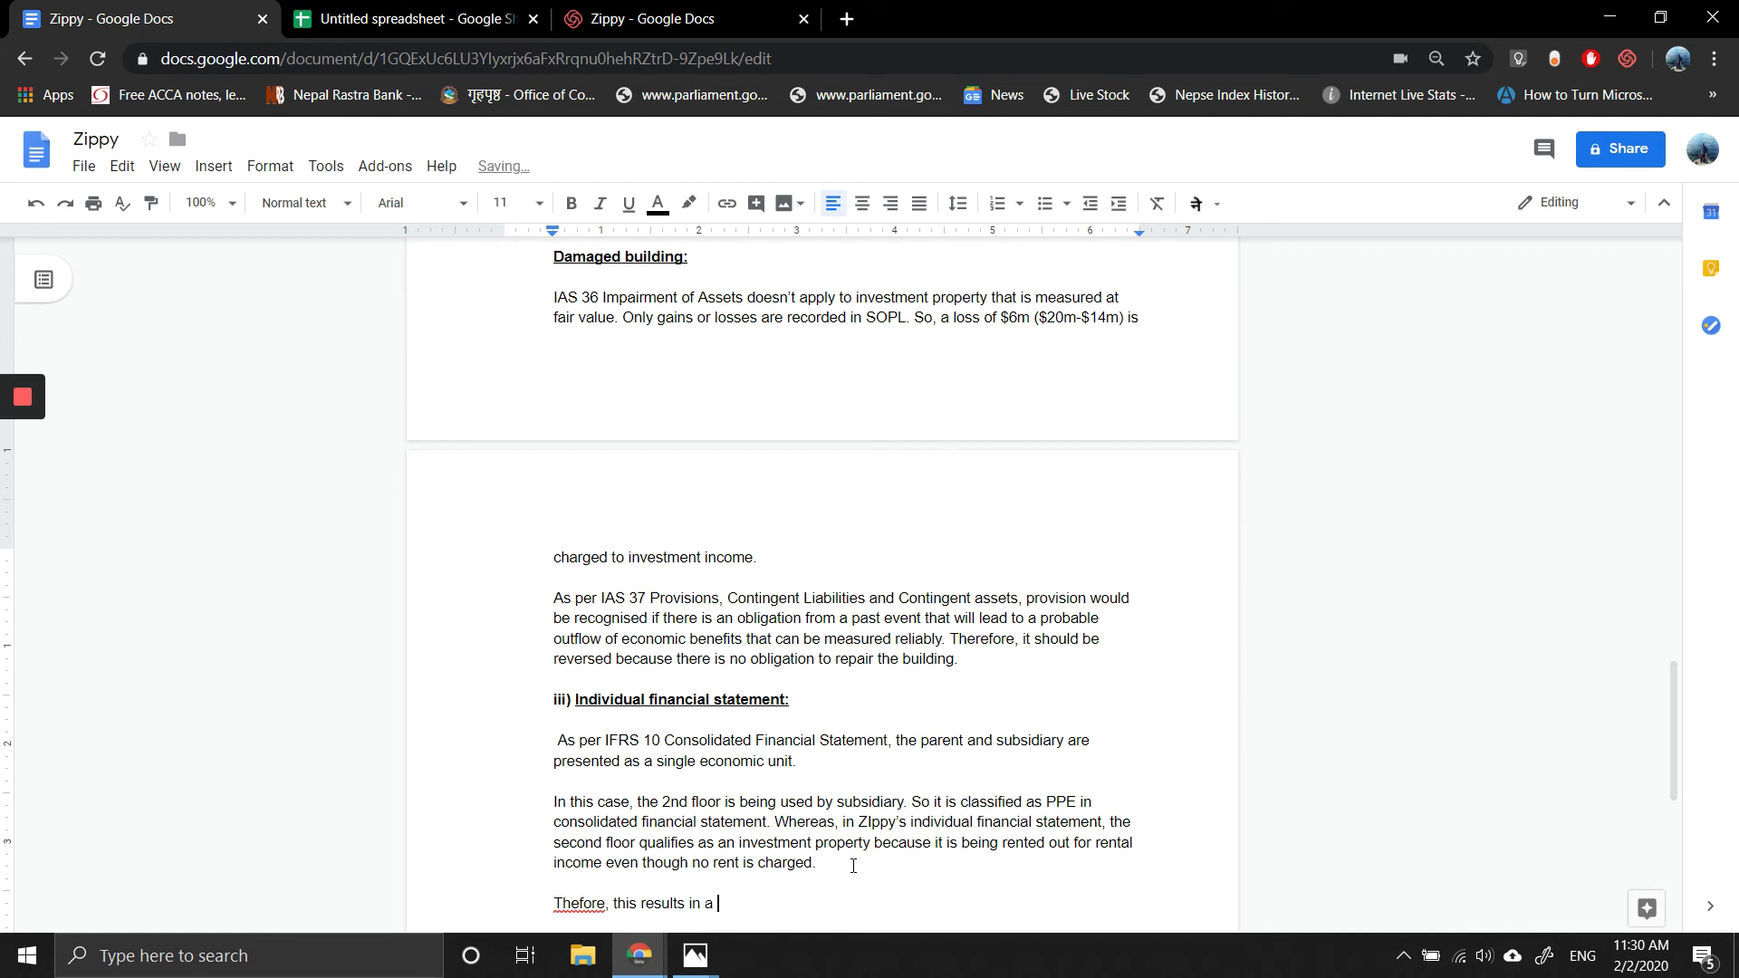
pyautogui.write('classification differnce,')
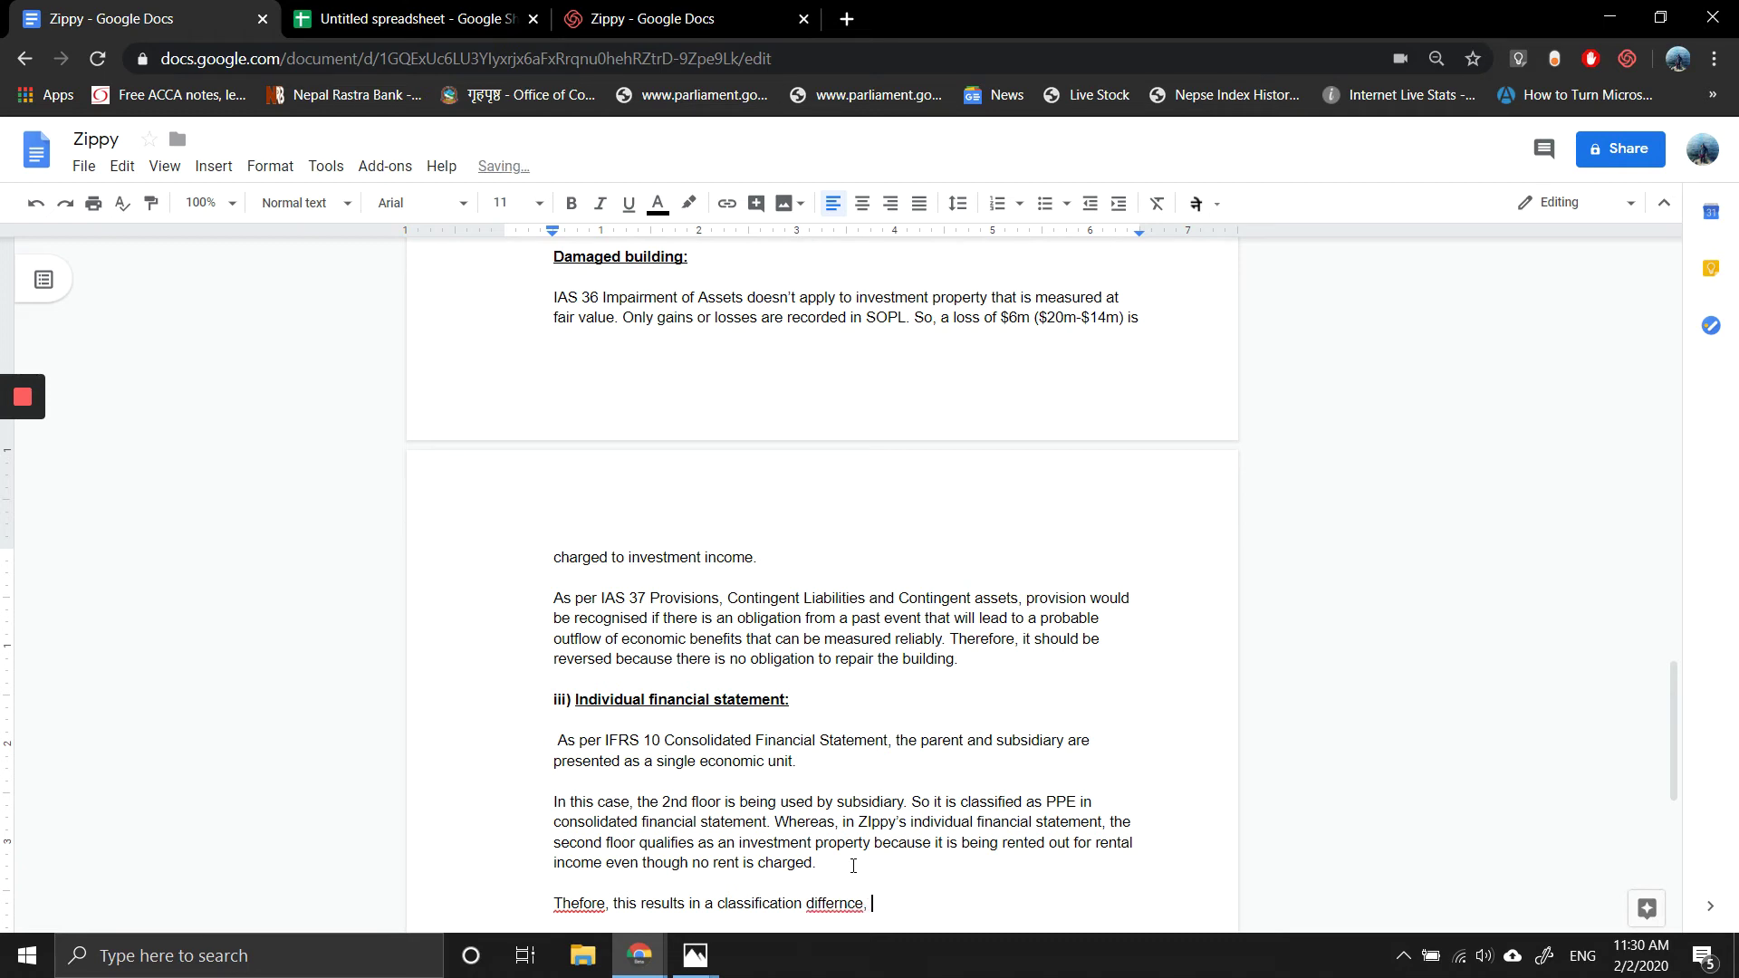
# Step: Correct the spelling of "difference" and "Therefore" in the new paragraph
pyautogui.rightClick(841, 903)
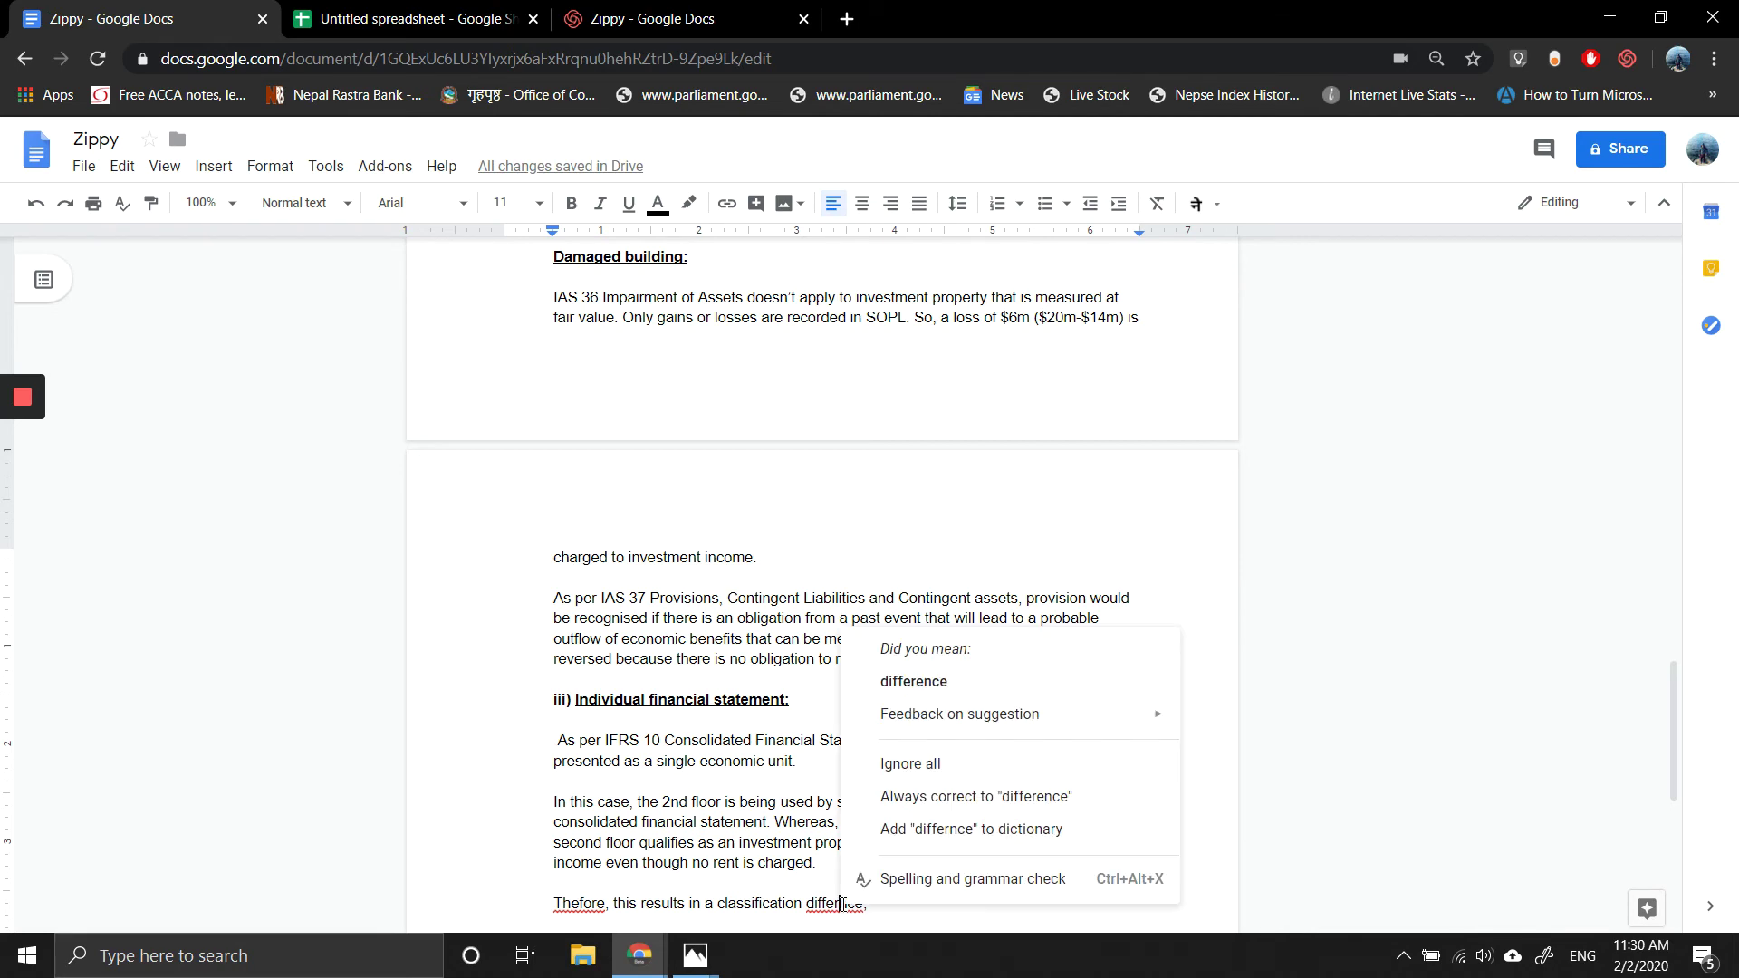
pyautogui.click(901, 687)
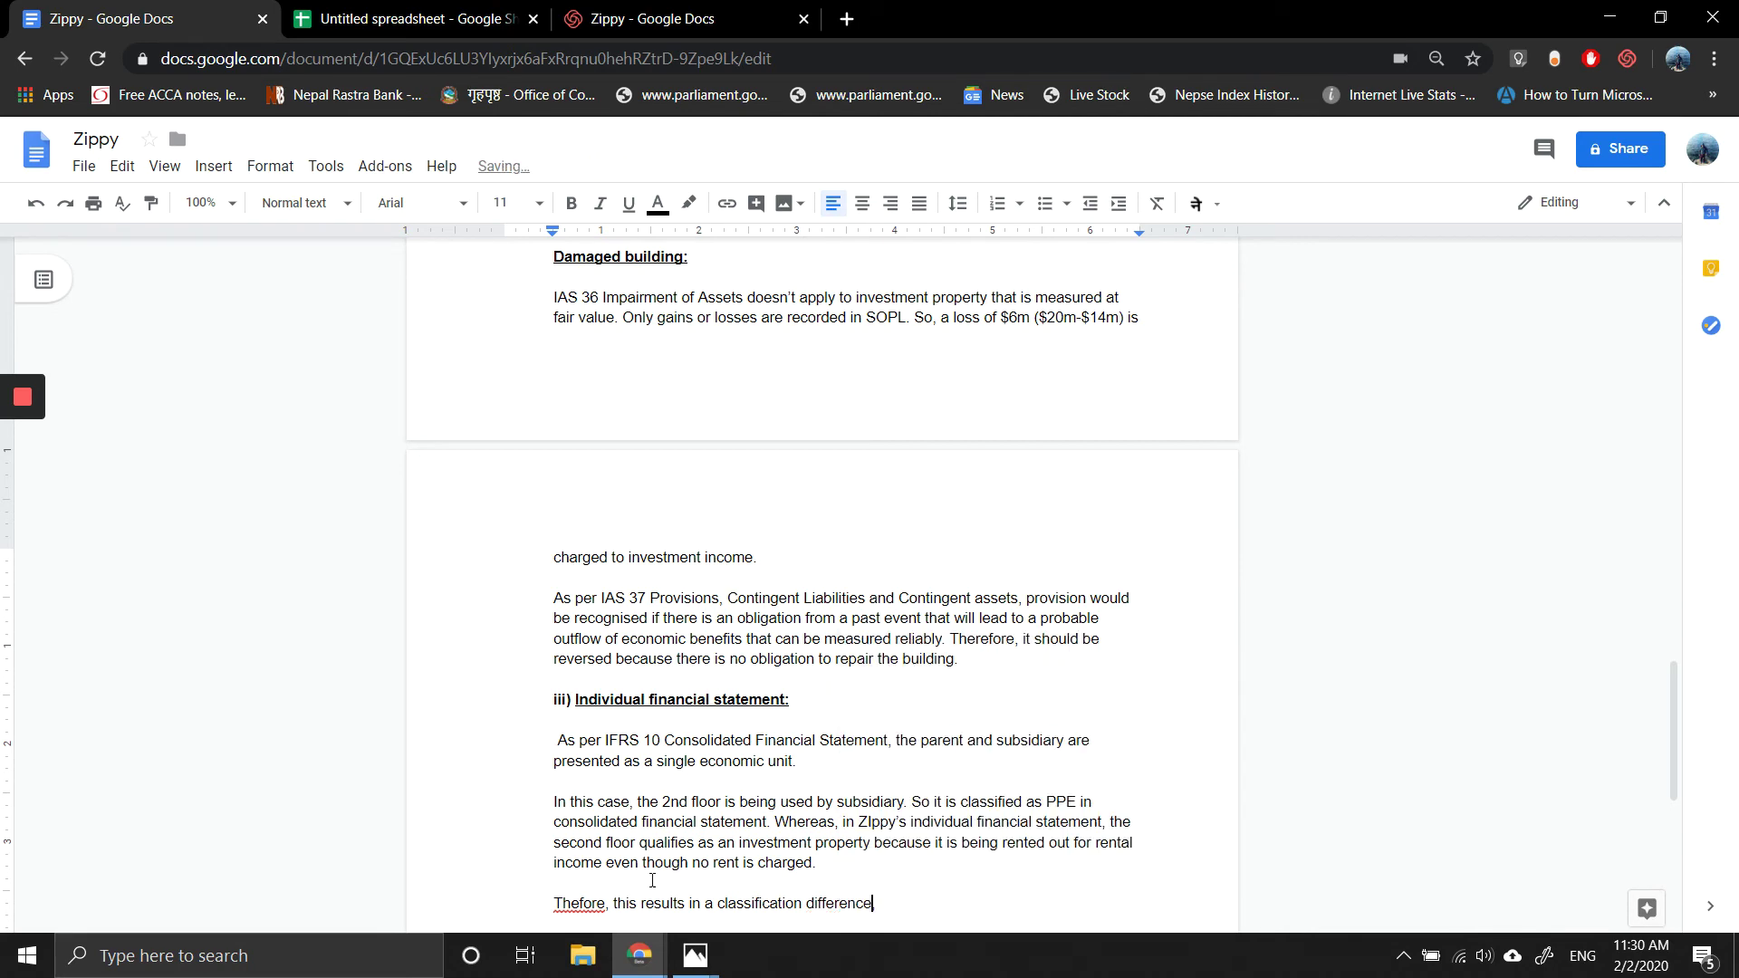
pyautogui.rightClick(575, 903)
pyautogui.click(648, 694)
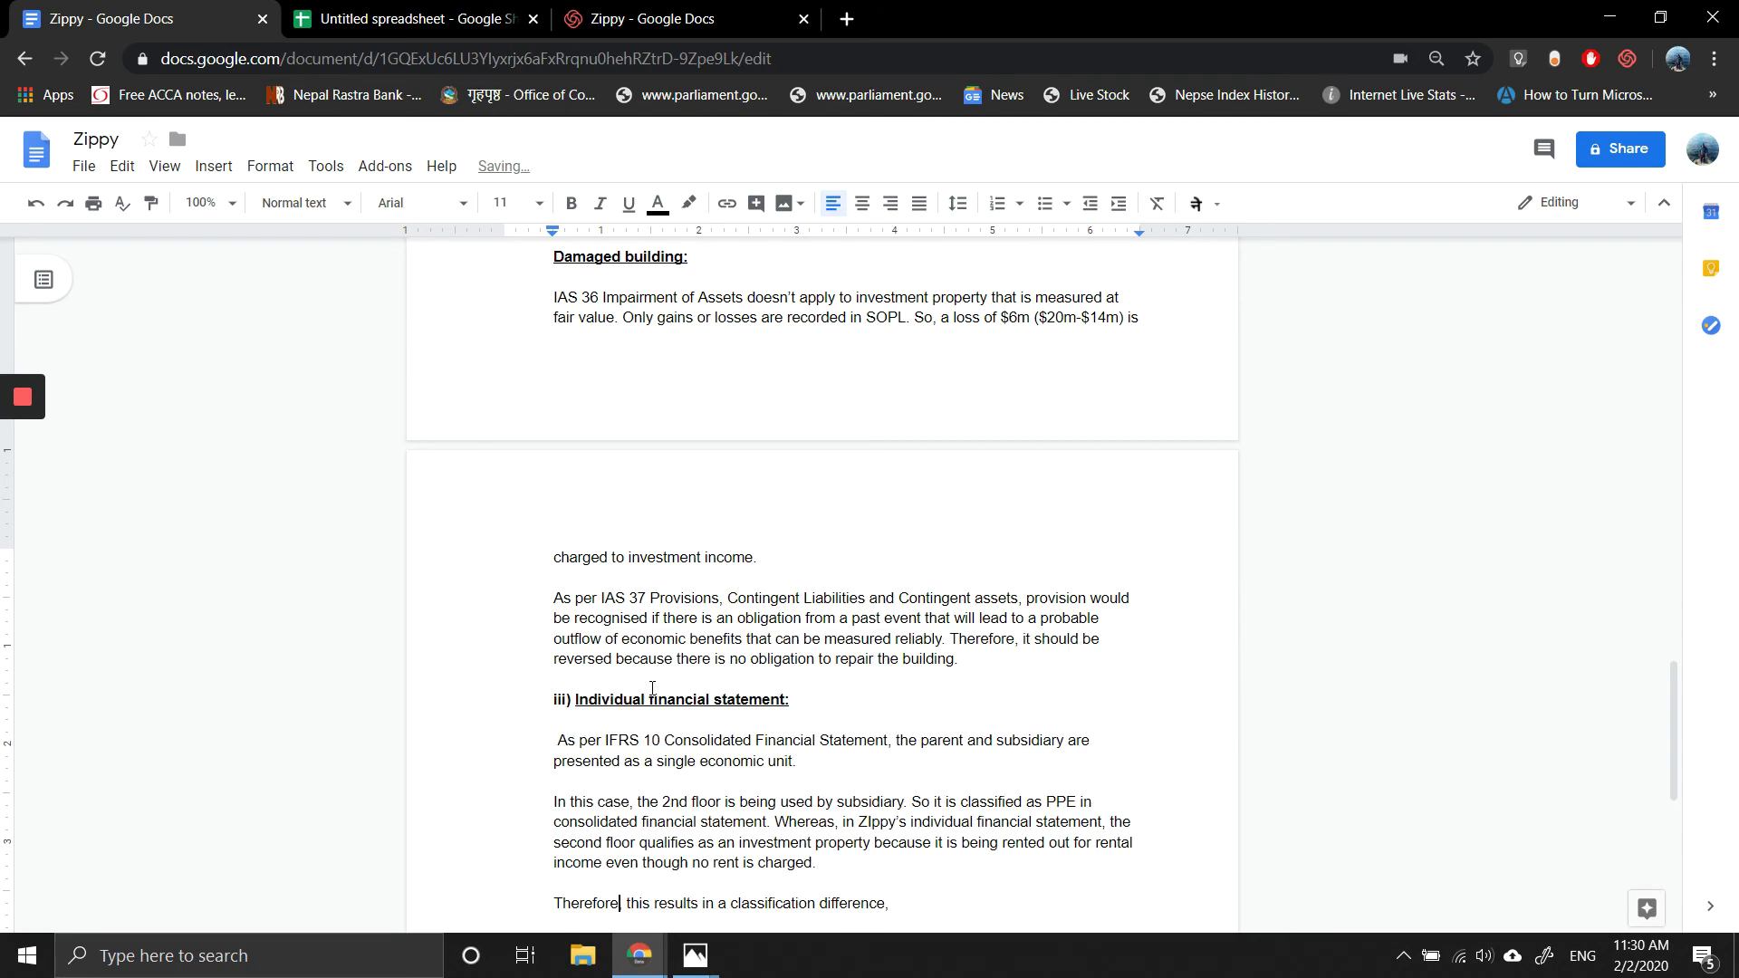
# Step: Continue the classification sentence with "so the depreciation charged in consolidated financial statement will"
pyautogui.scroll(-5, 652, 688)
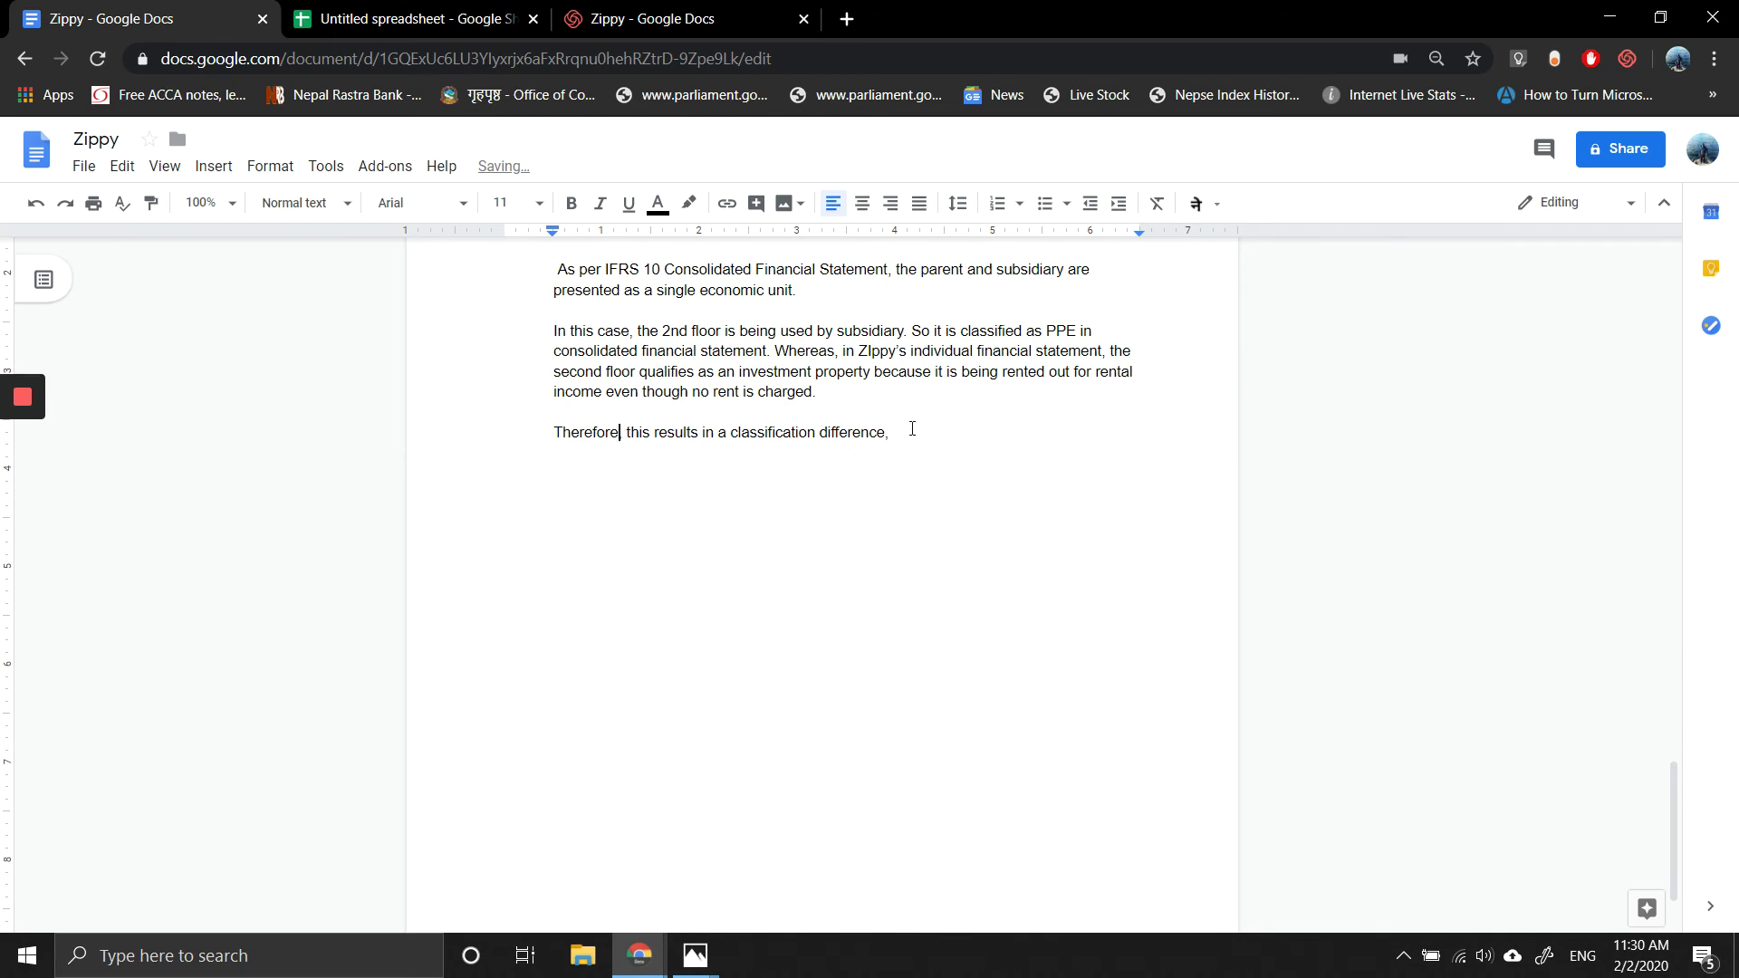
pyautogui.click(909, 431)
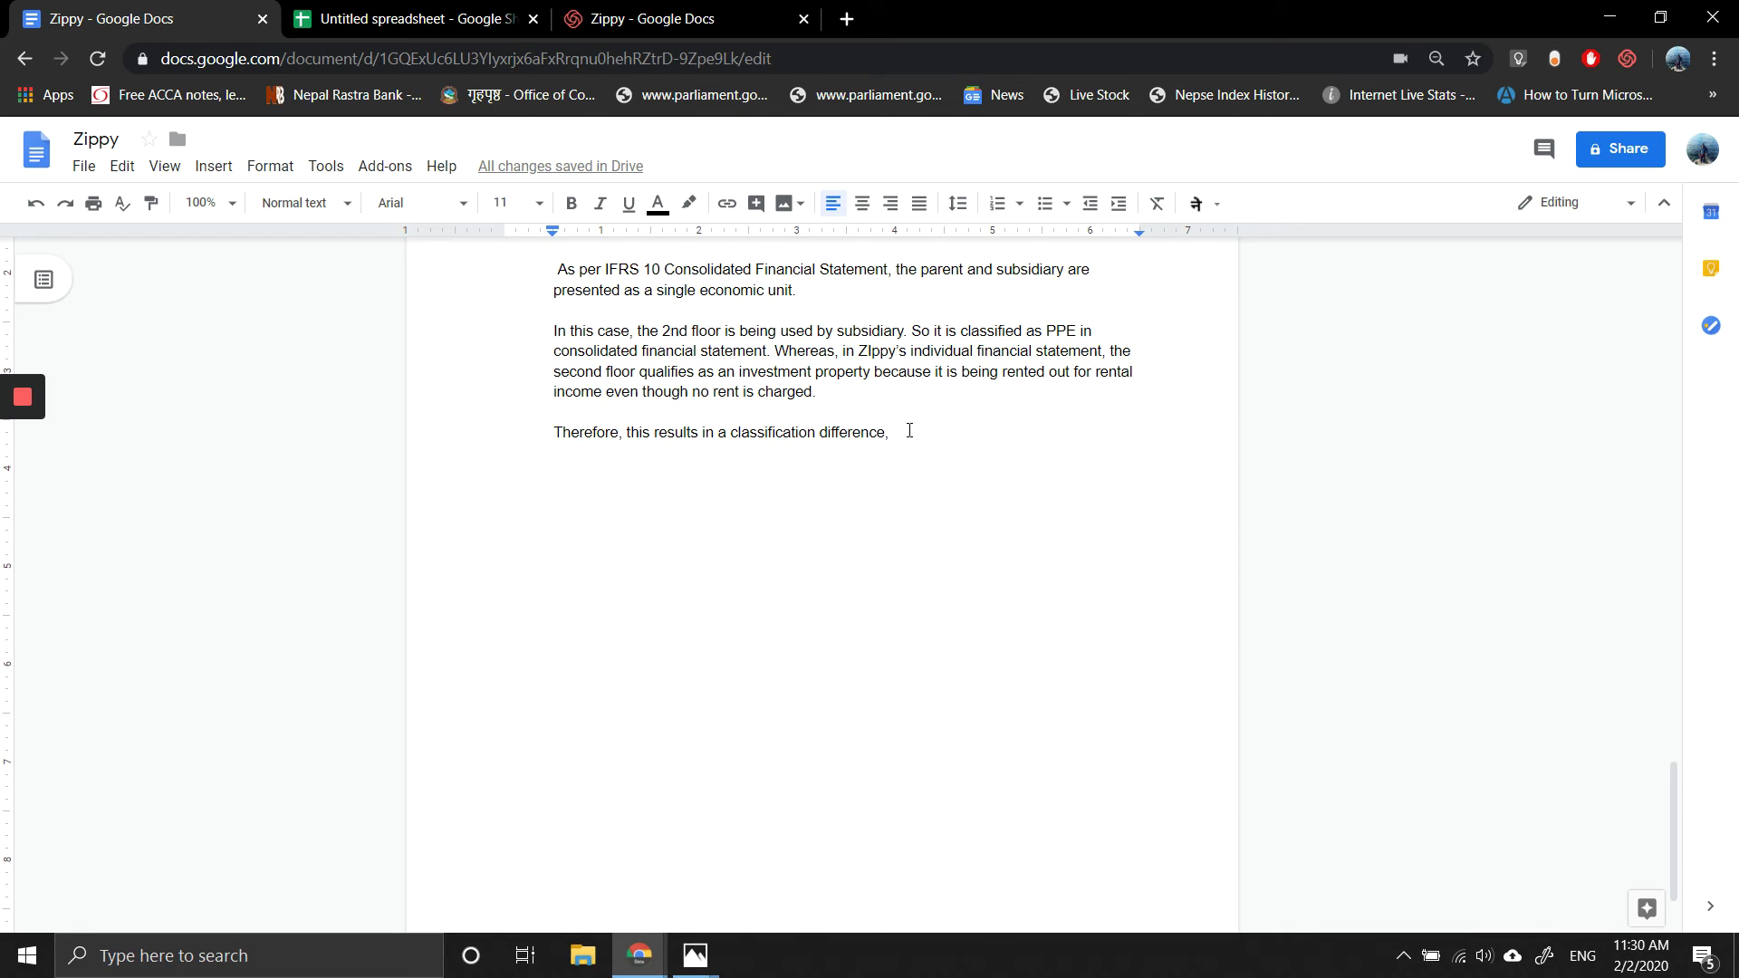
pyautogui.write('so the ')
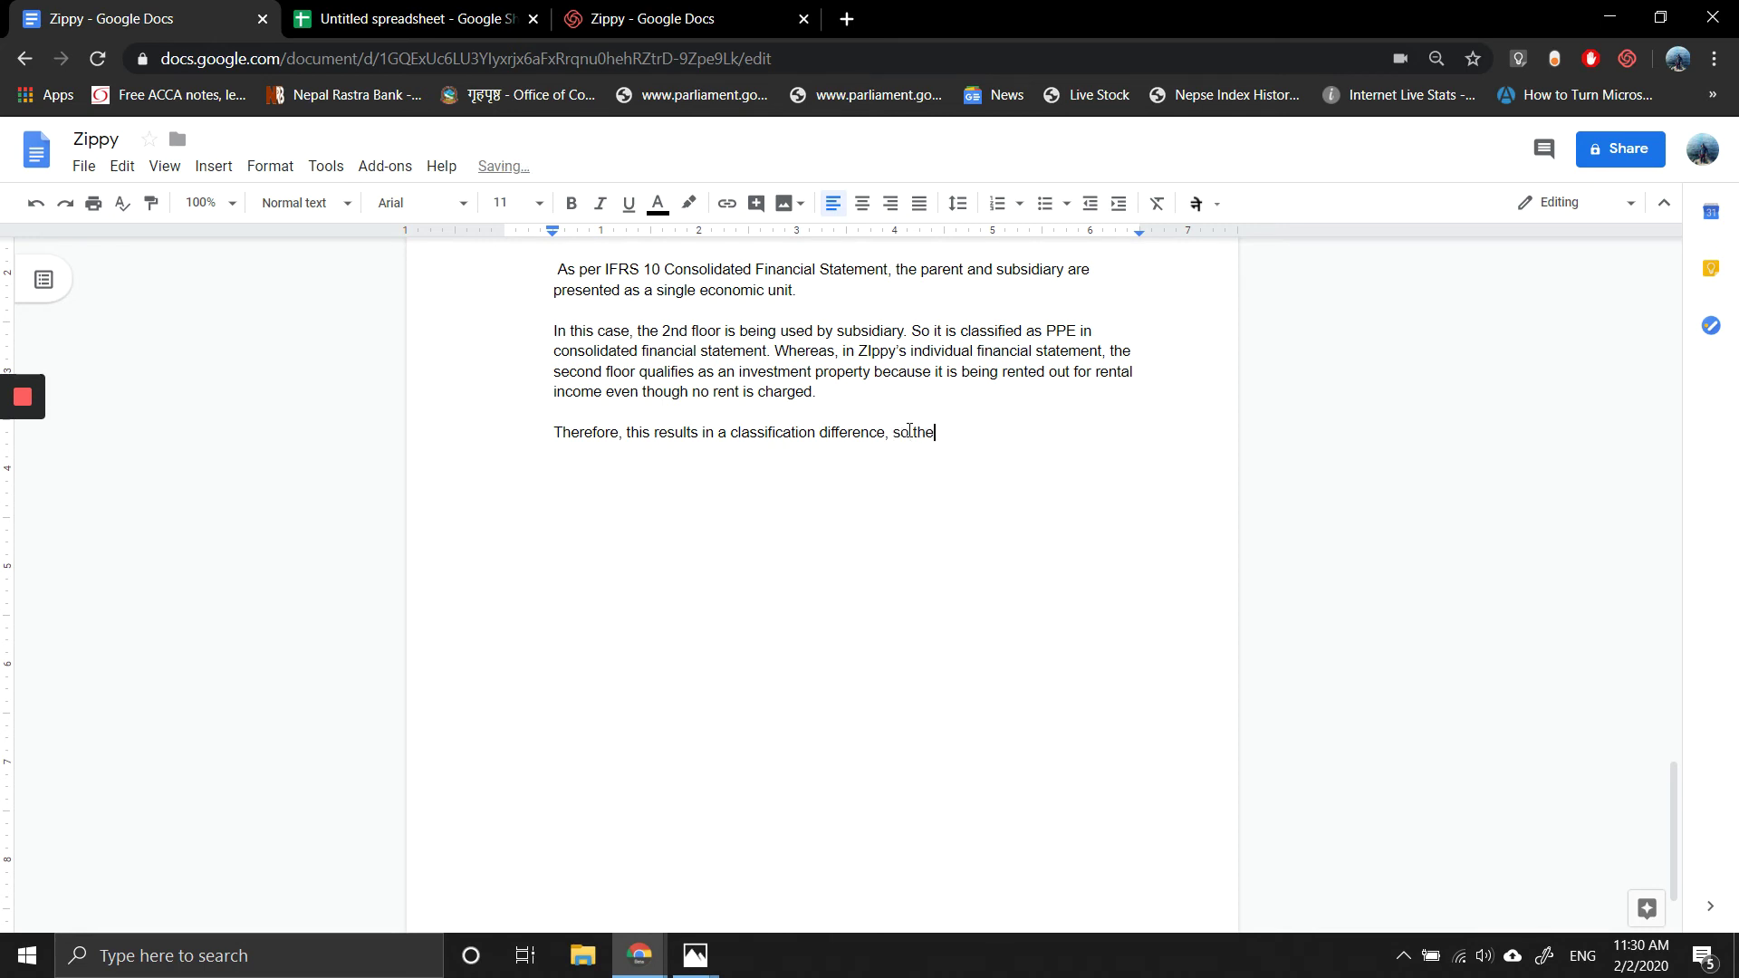
pyautogui.write('deprecaiiton charged in i')
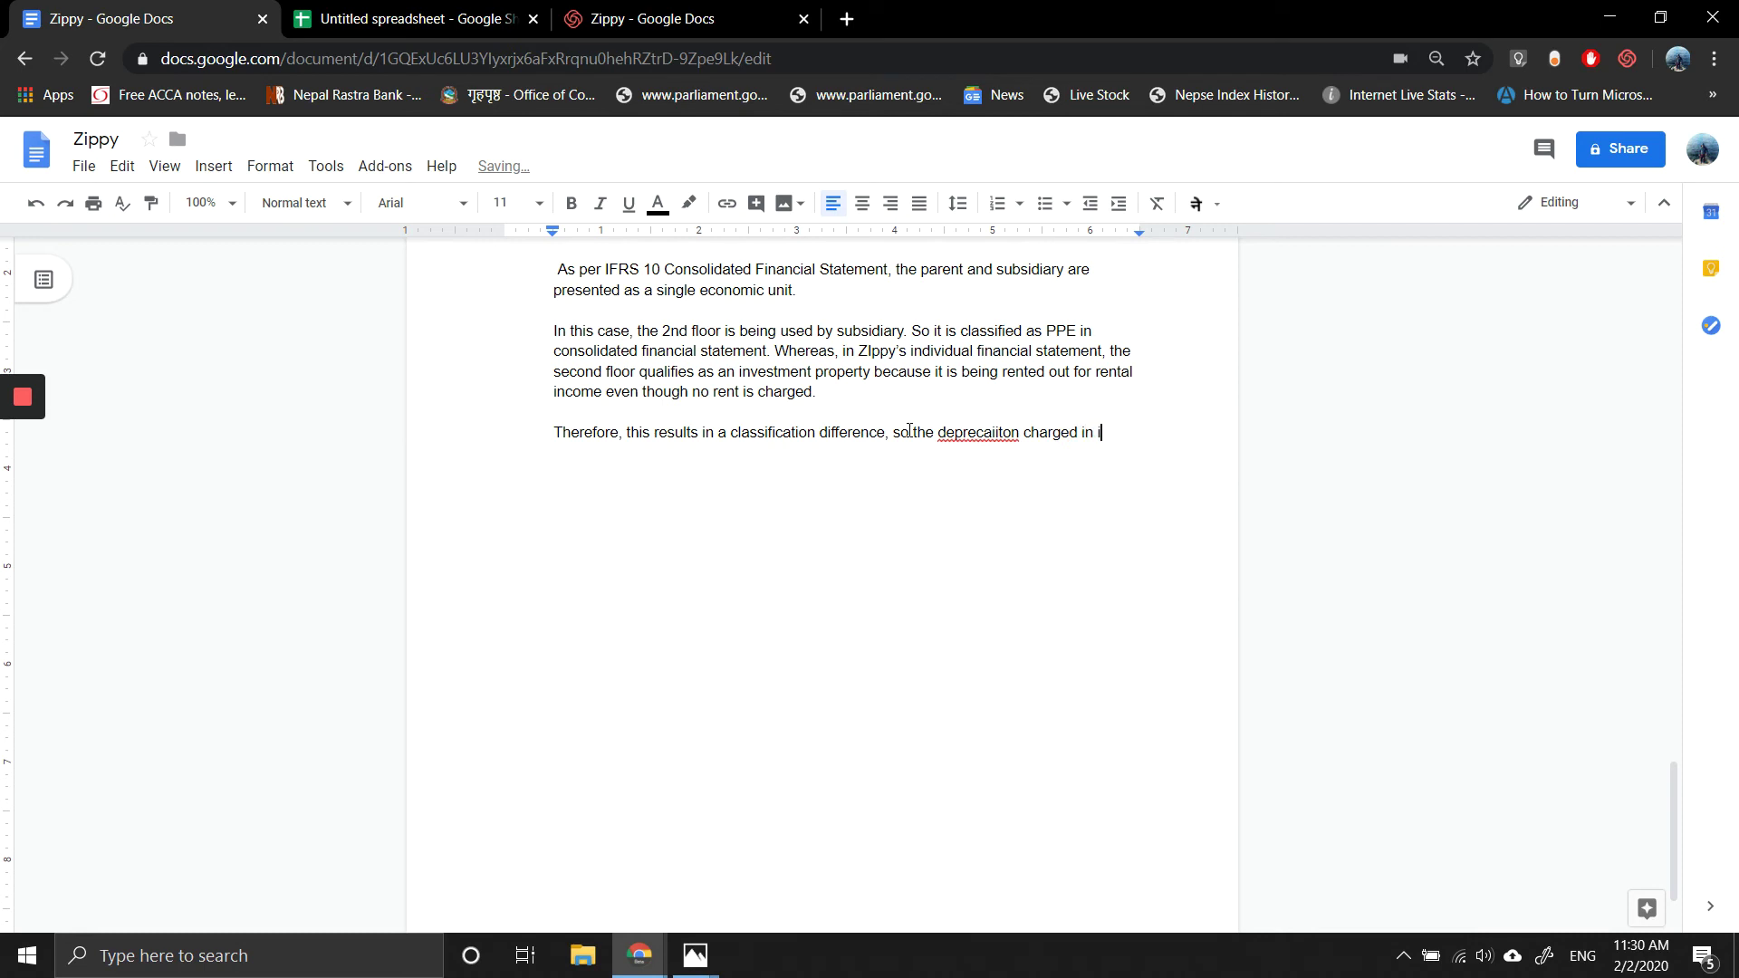
pyautogui.write('in')
pyautogui.press('BackSpace')
pyautogui.press('BackSpace')
pyautogui.write('conso')
pyautogui.write('lidated')
pyautogui.write(' will')
pyautogui.press('BackSpace')
pyautogui.press('BackSpace')
pyautogui.press('BackSpace')
pyautogui.press('BackSpace')
pyautogui.write('finacn')
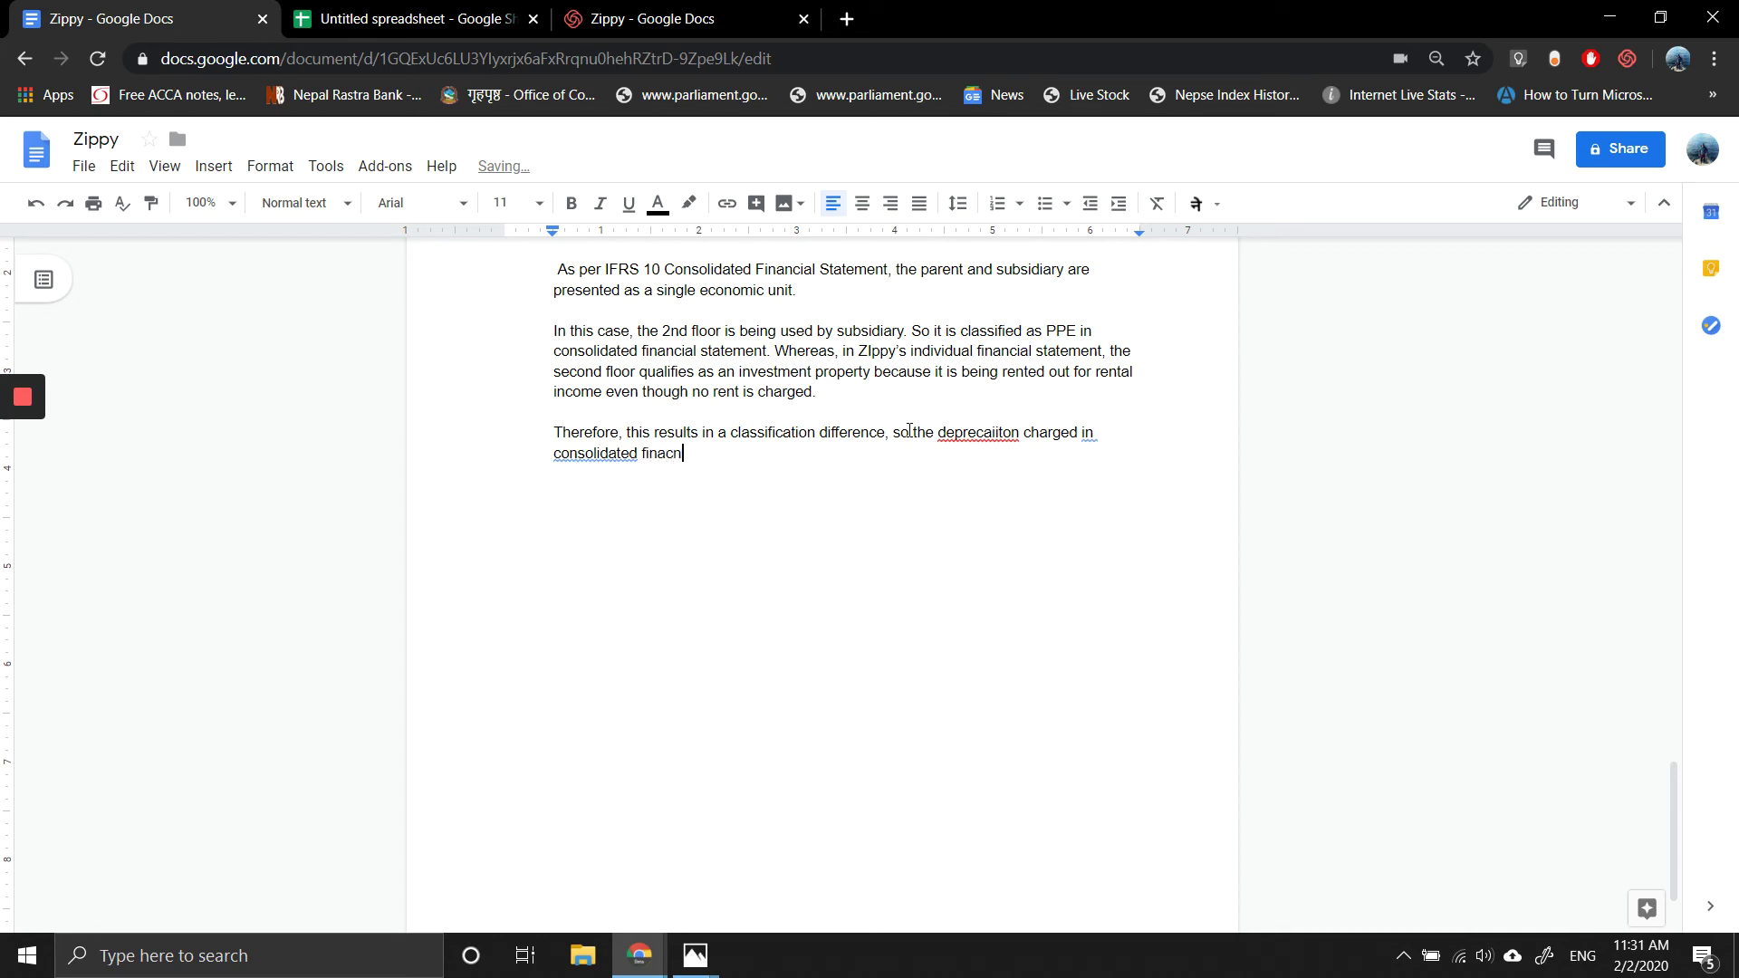
pyautogui.press('BackSpace')
pyautogui.press('BackSpace')
pyautogui.write('ncial statement will ')
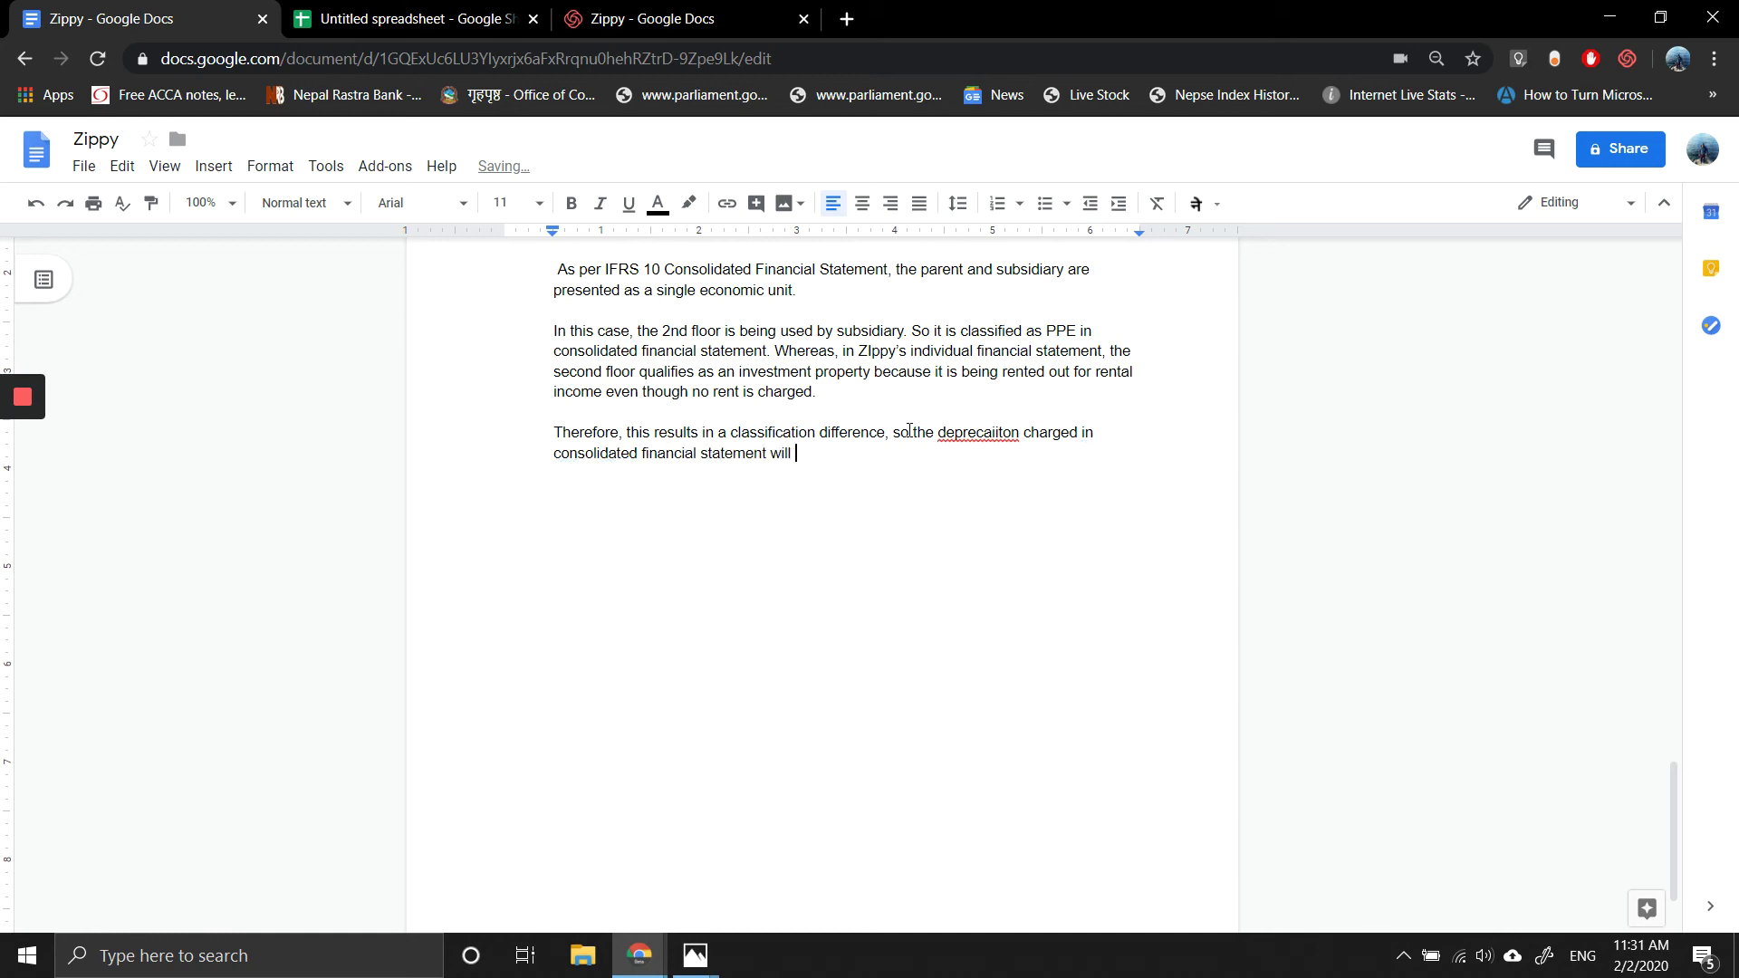
# Step: Finish the sentence with "be higher than of individual statement." and correct the spelling of "depreciation" and "individual"
pyautogui.write('be higher than of')
pyautogui.rightClick(977, 428)
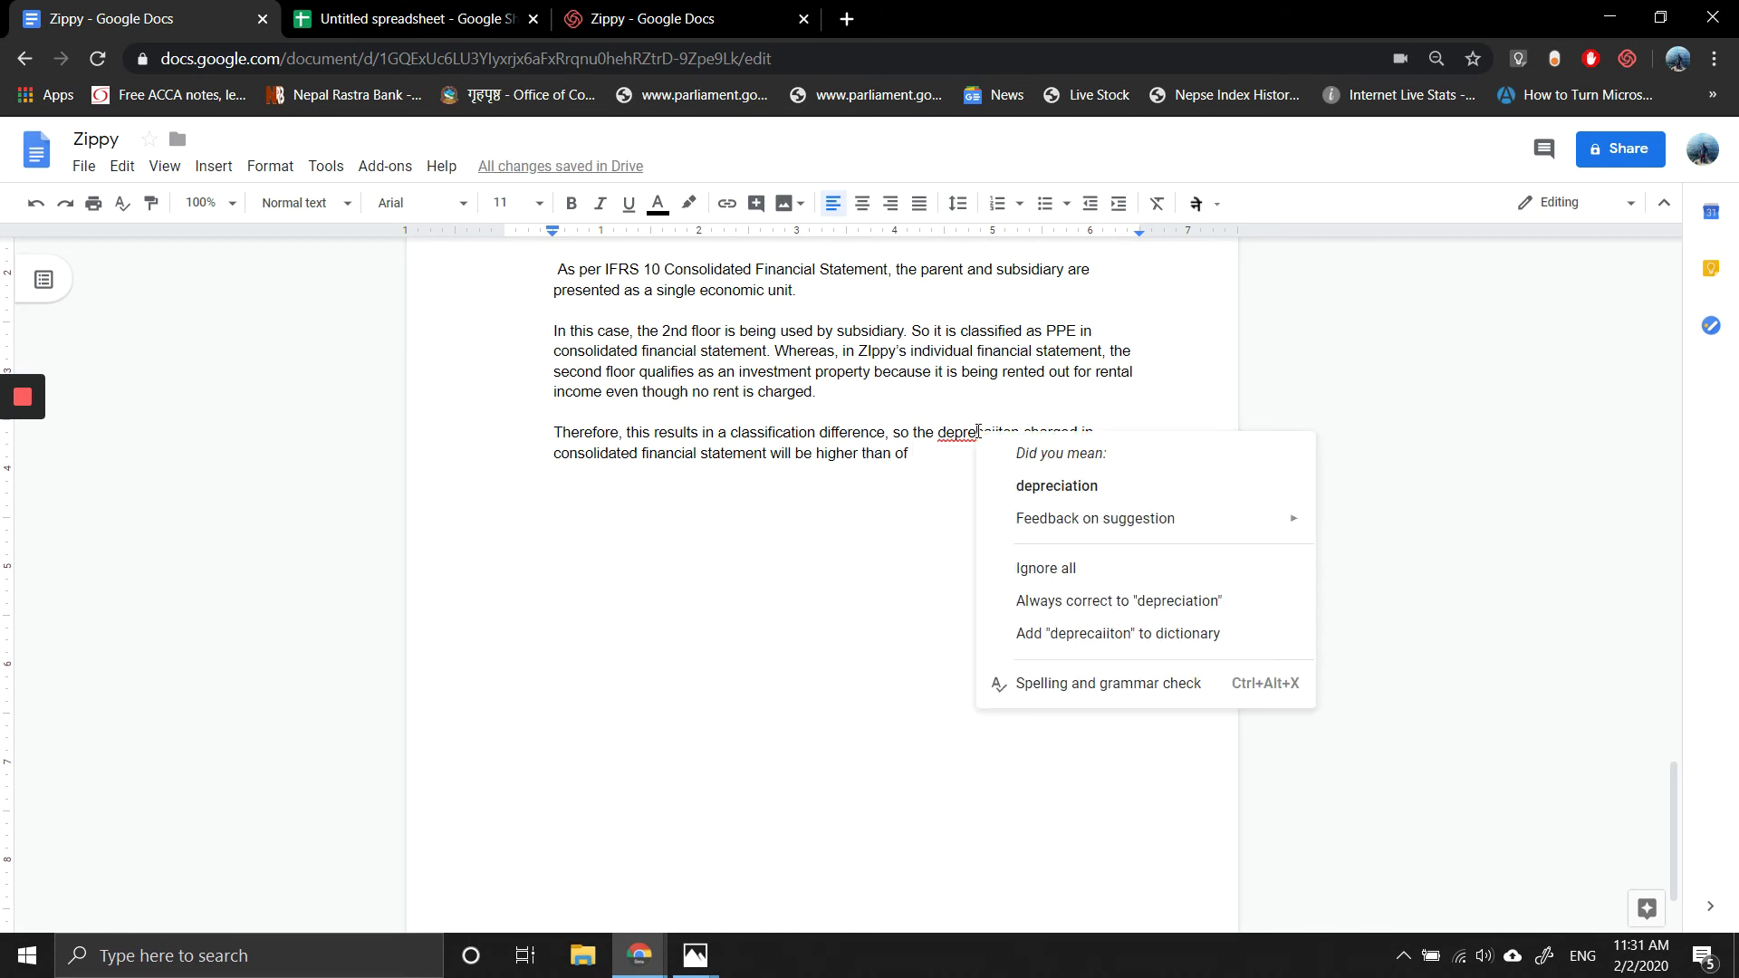
pyautogui.click(1008, 486)
pyautogui.write('i')
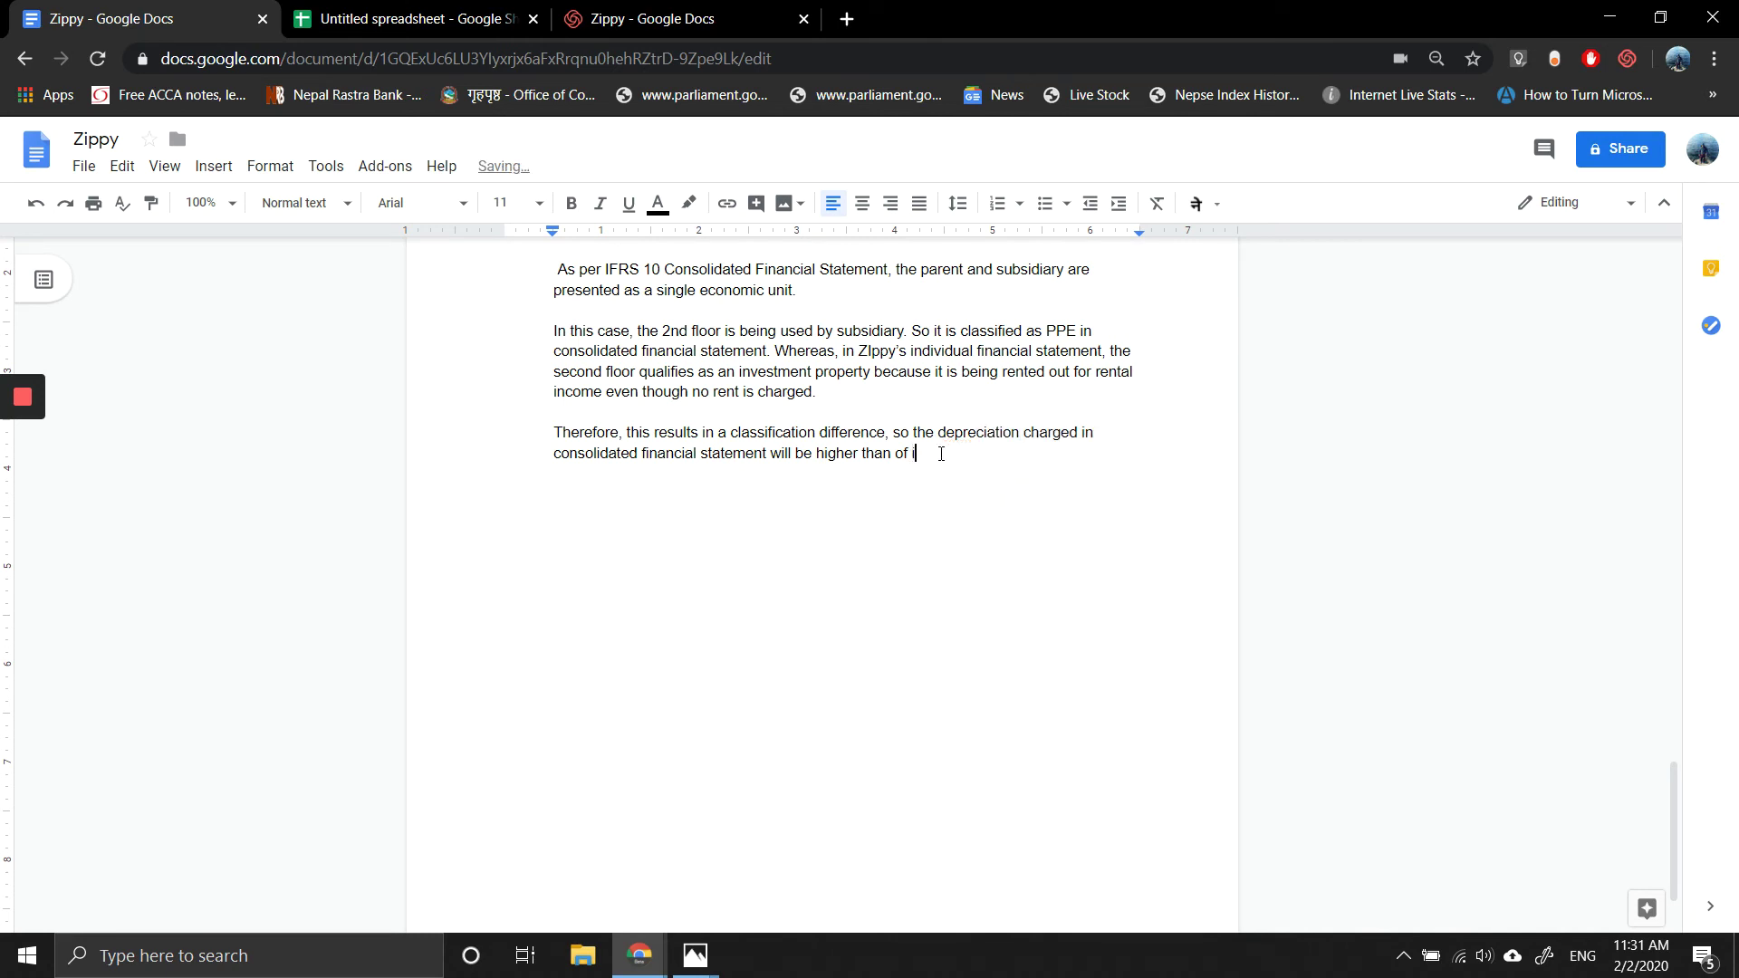
pyautogui.write('ndividual statement.')
pyautogui.rightClick(939, 453)
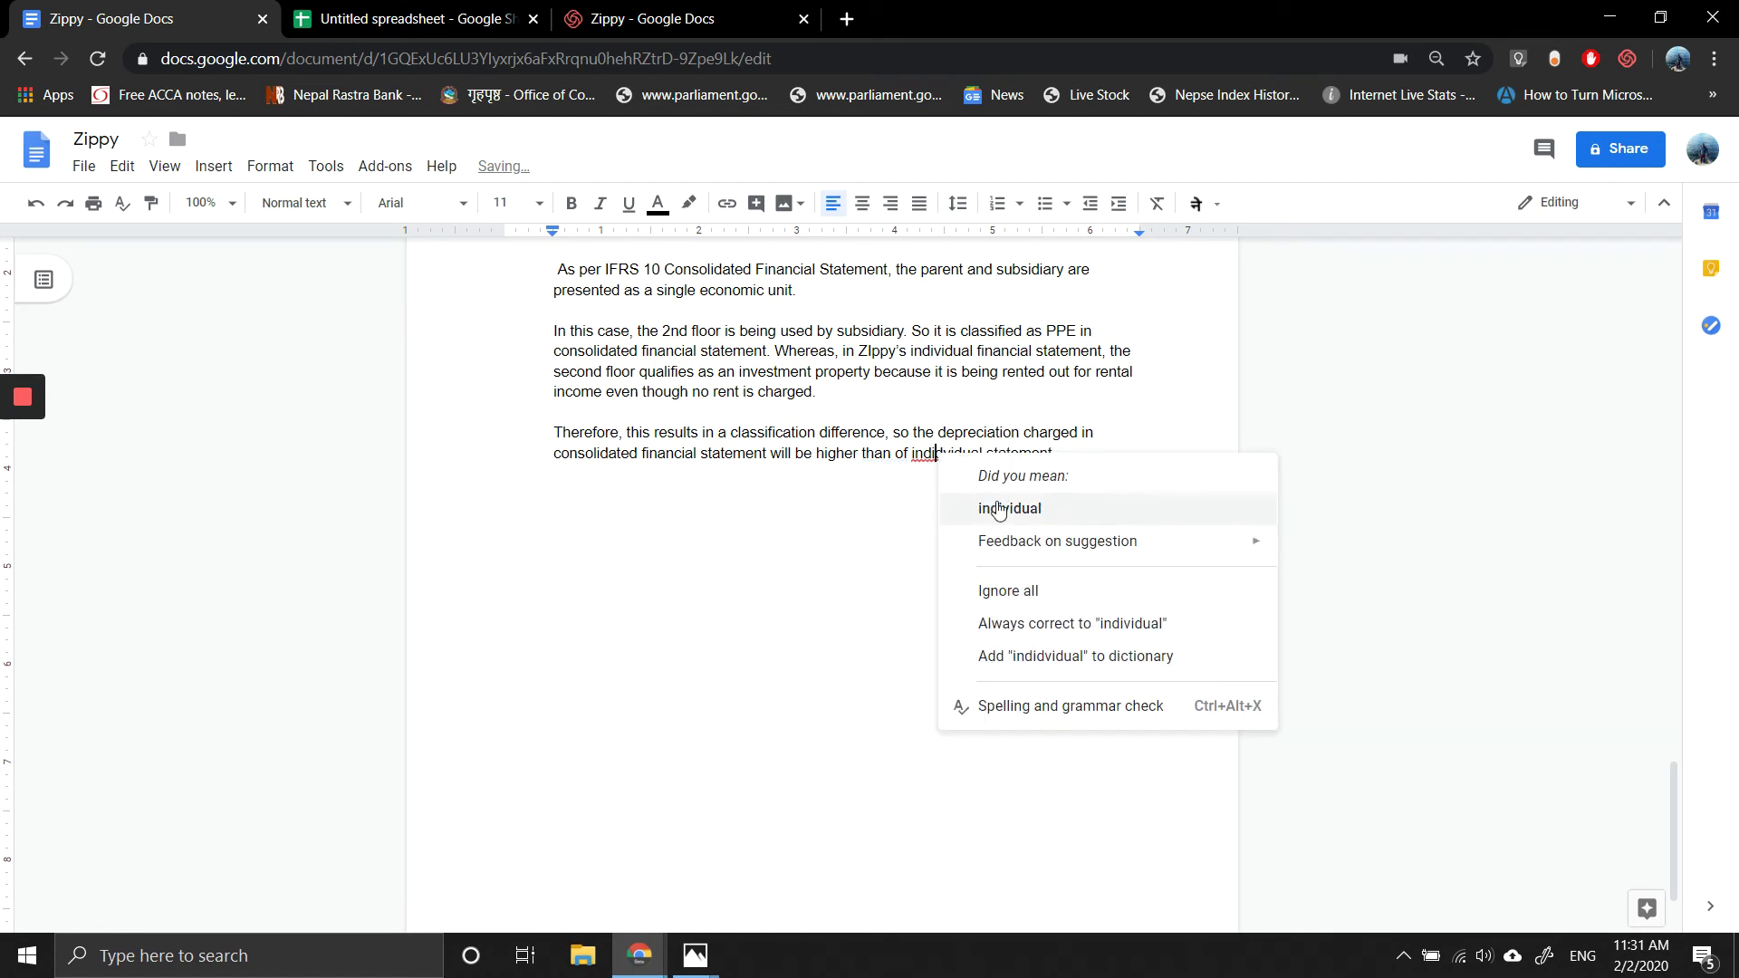
pyautogui.click(996, 503)
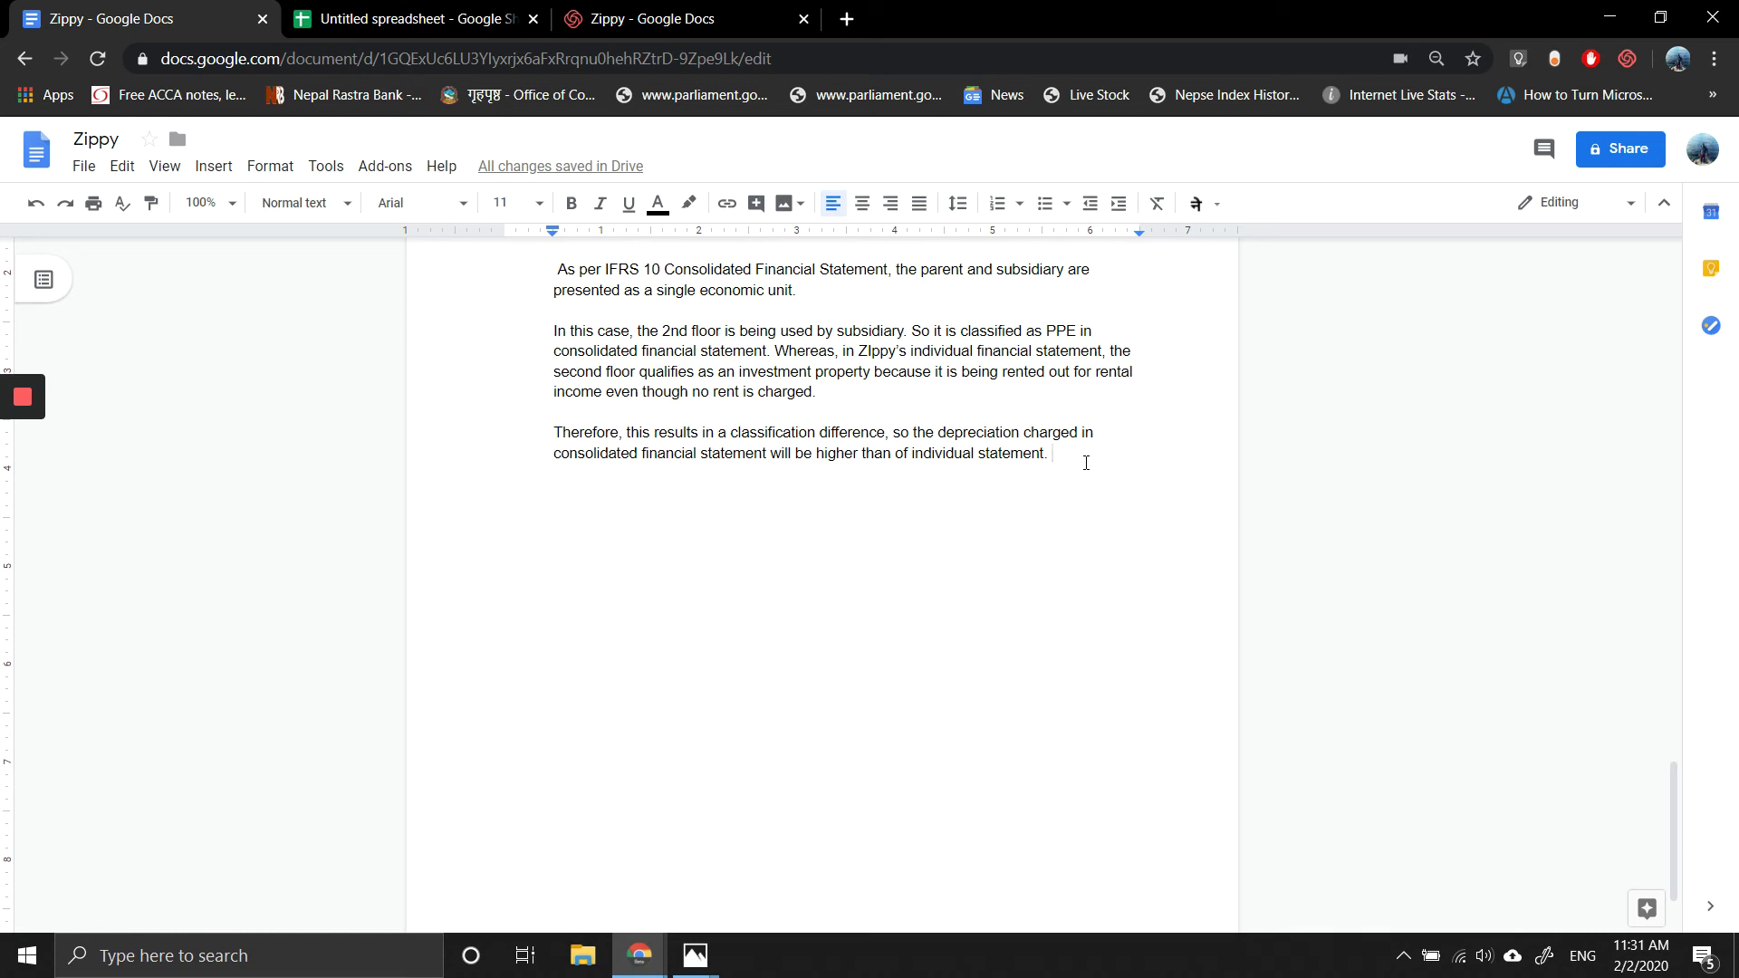
# Step: Begin the next sentence of the paragraph with "And, also the OCI would be higher"
pyautogui.write('And')
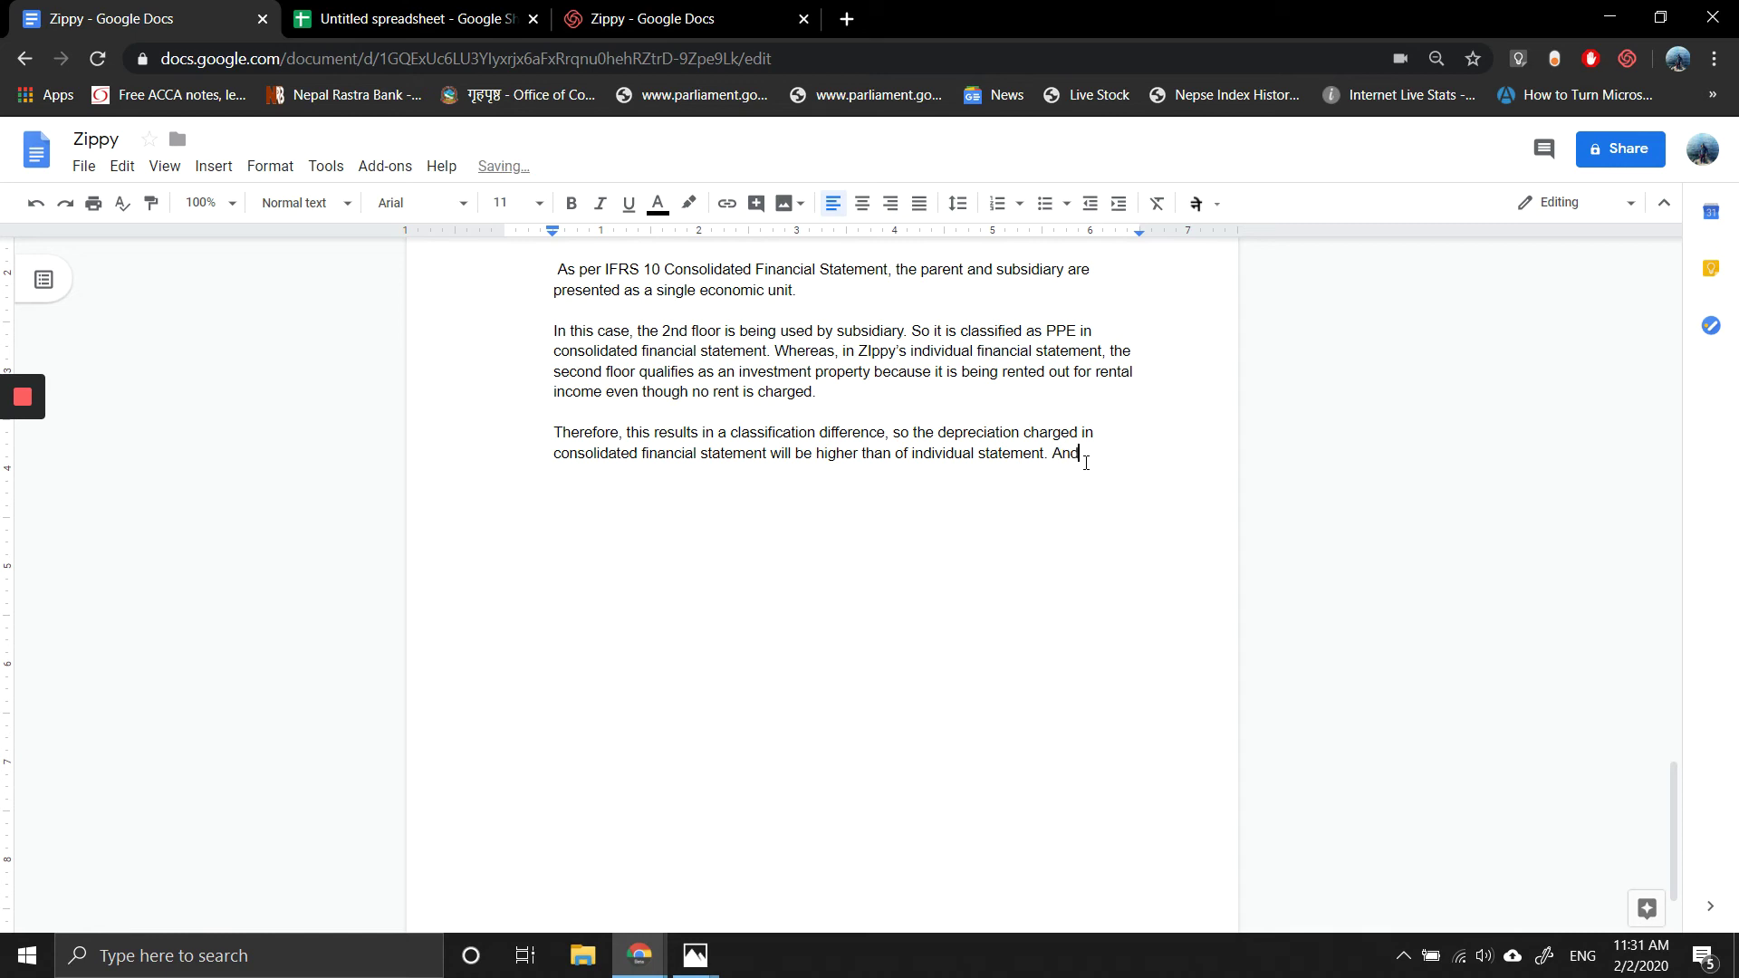
pyautogui.write(',')
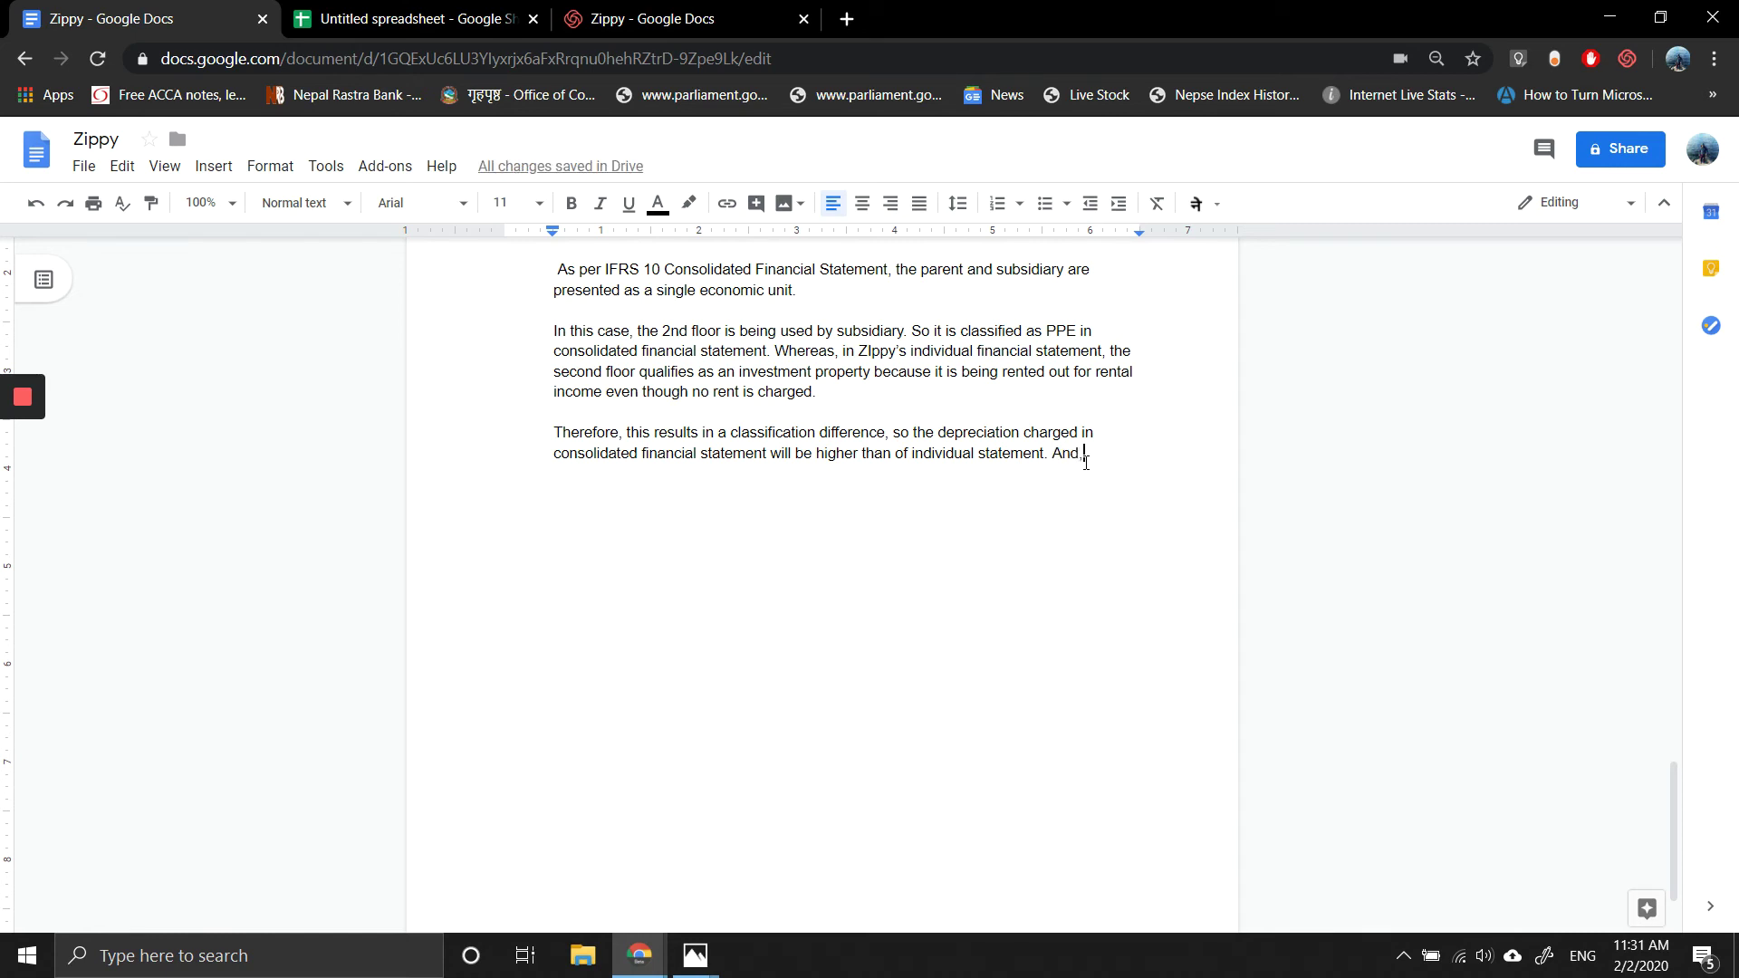
pyautogui.write(' also')
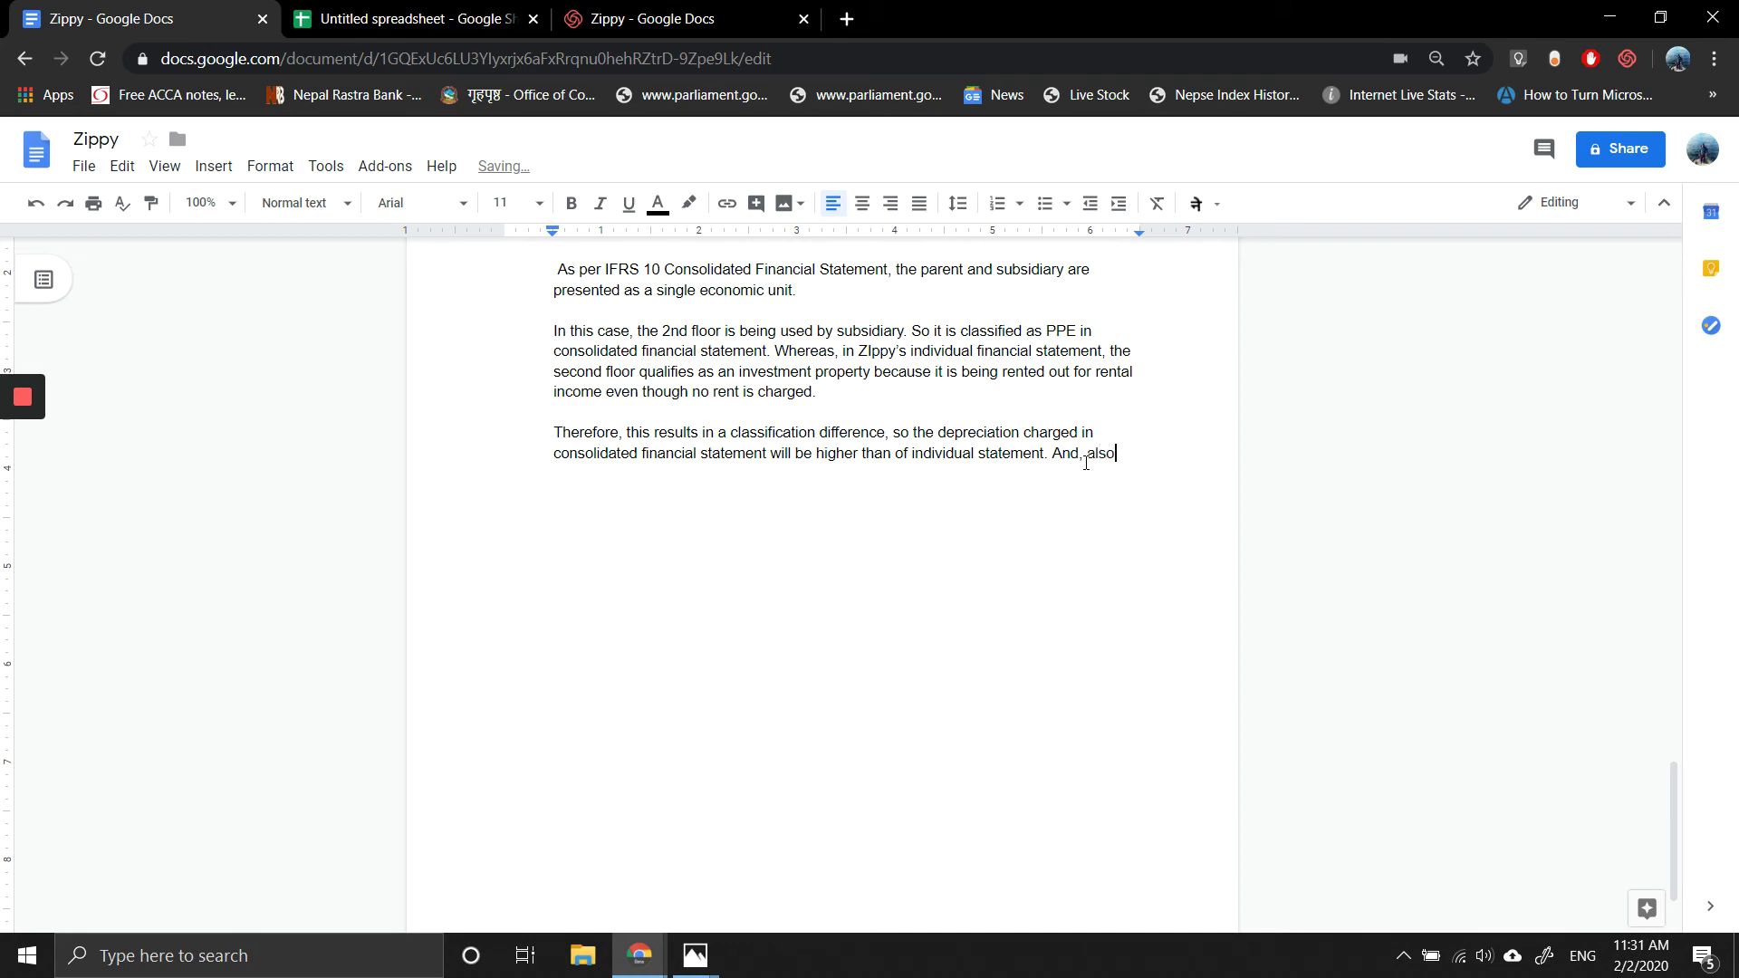
pyautogui.write(' the ')
pyautogui.write('OCI')
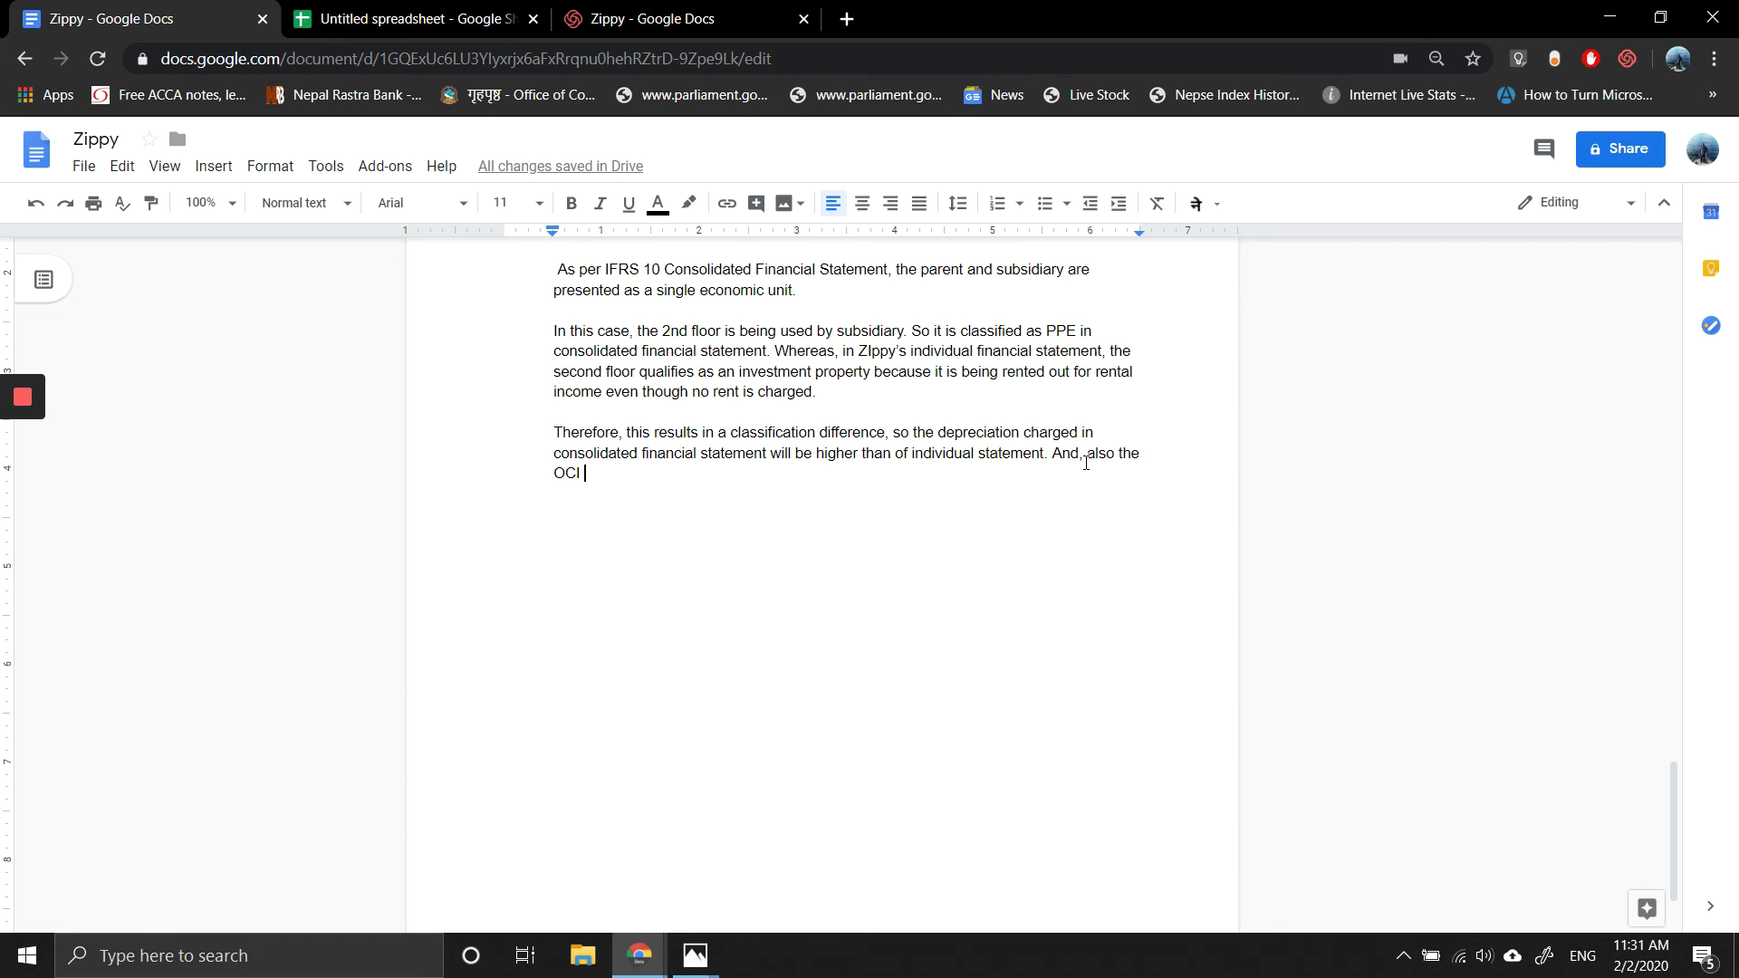
pyautogui.write('would')
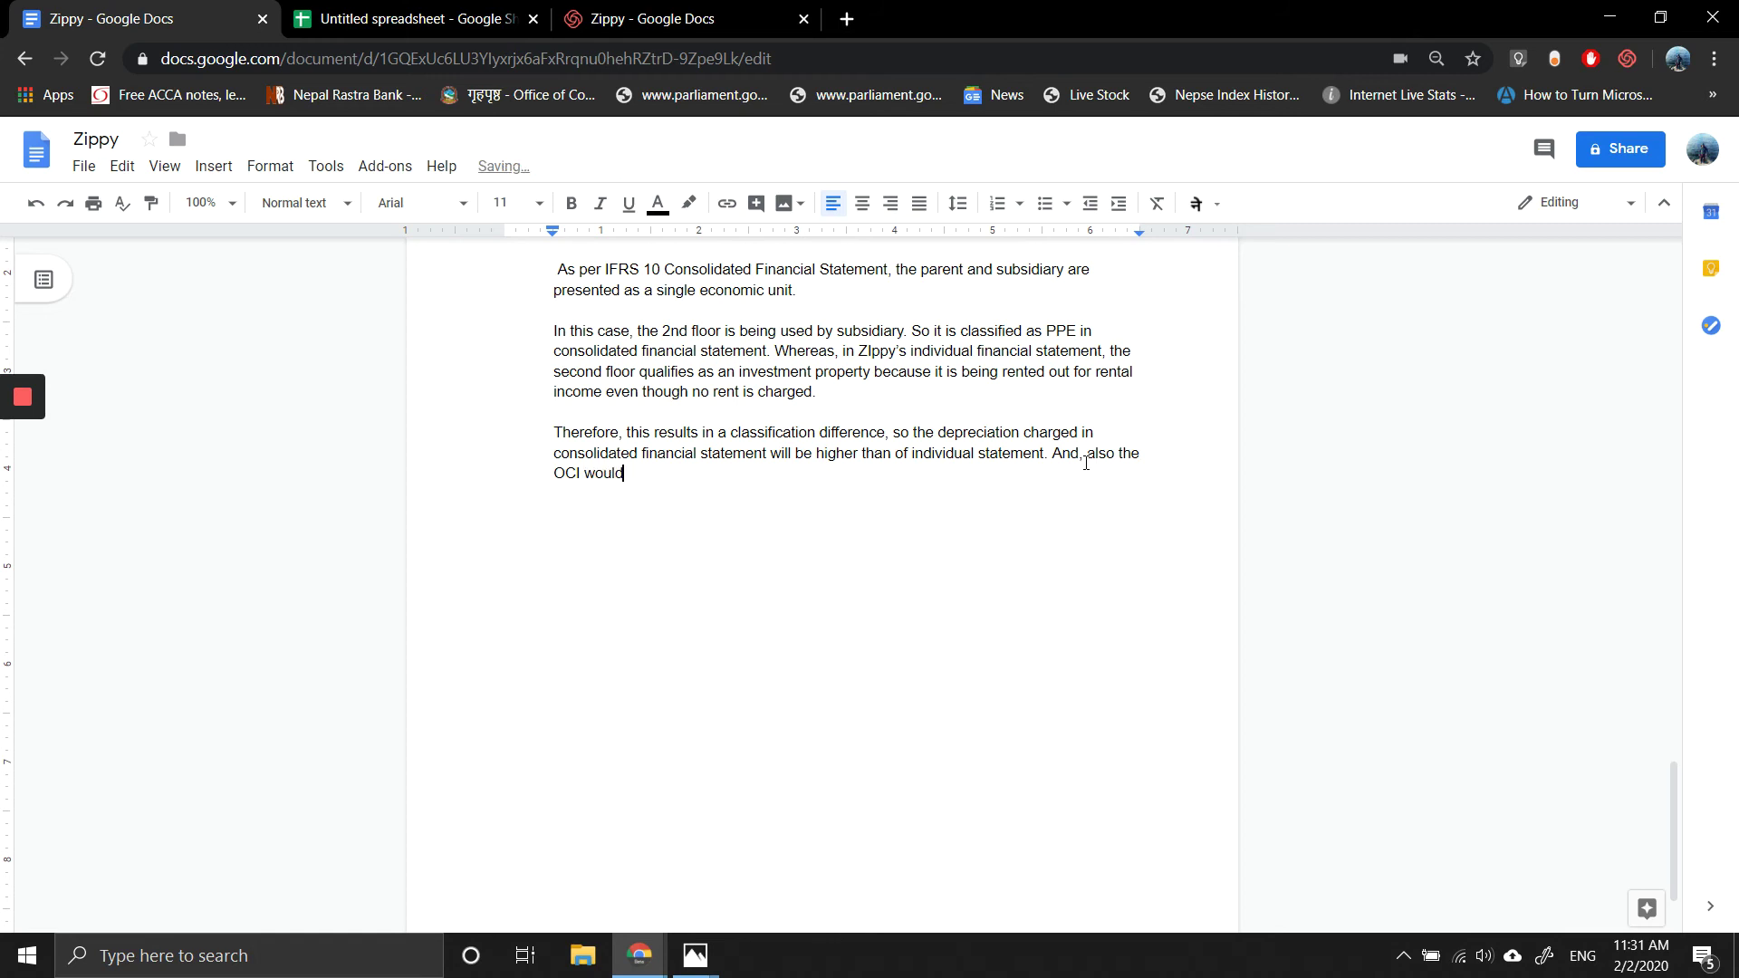
pyautogui.write(' be higher')
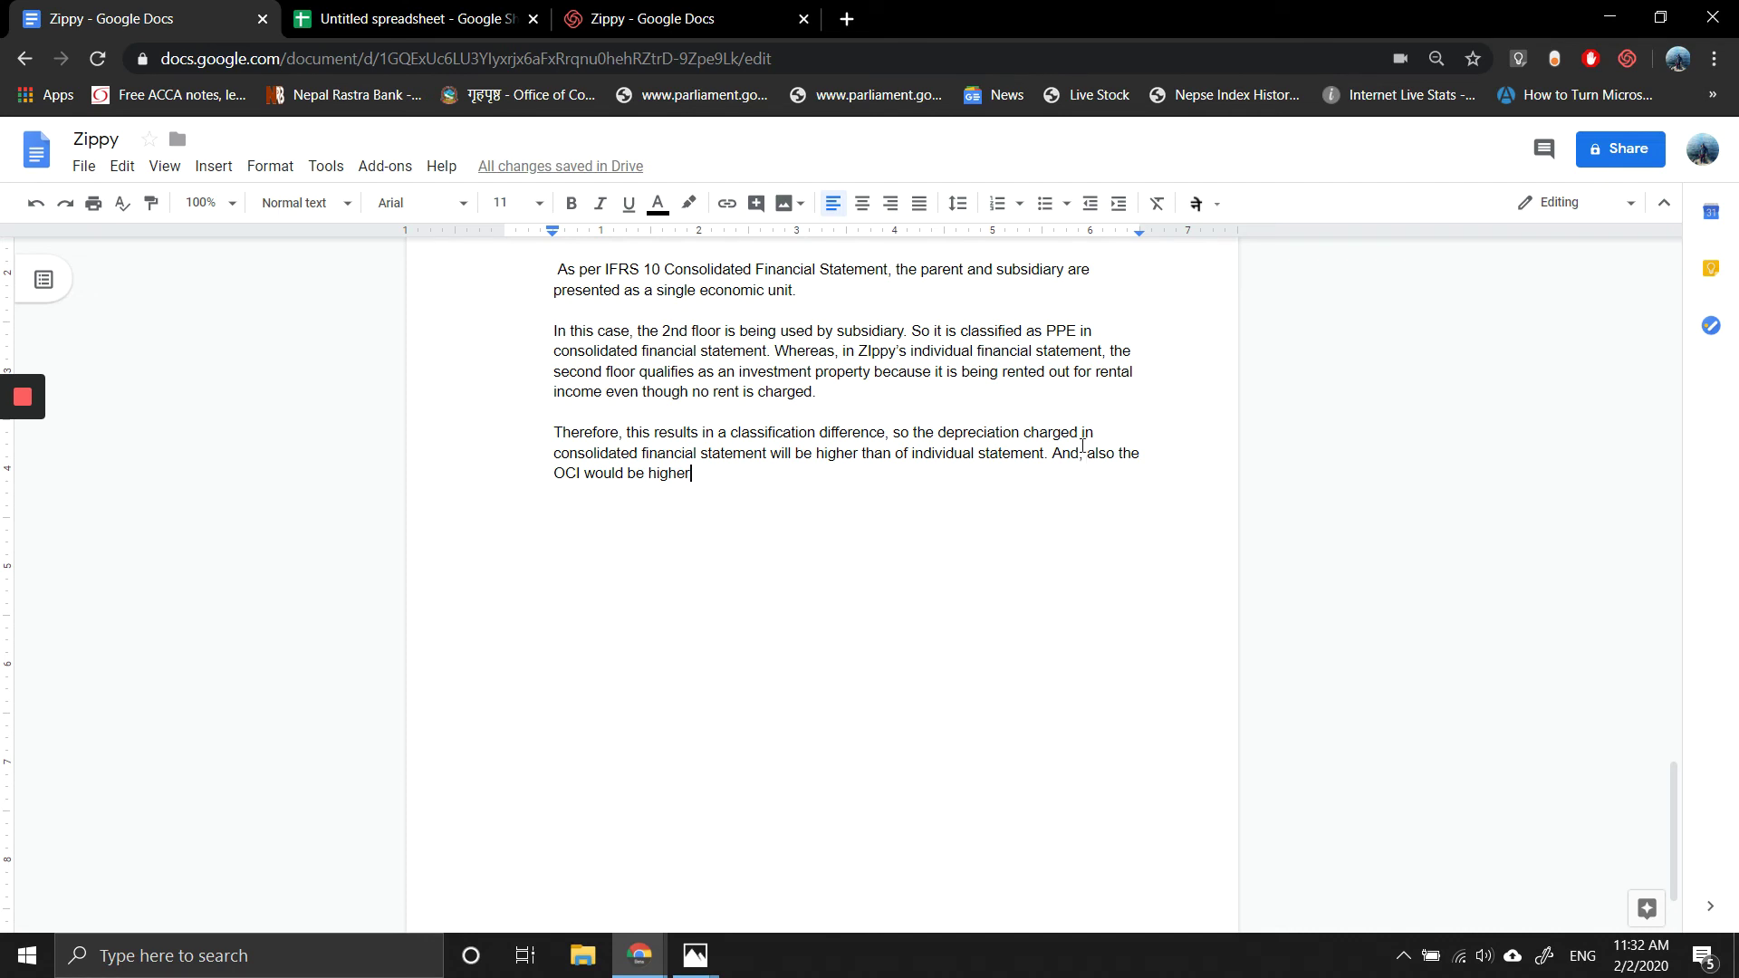
# Step: Switch to the untitled spreadsheet and change the two-floor fair value formula in E5 to =D5*0.1
pyautogui.click(429, 11)
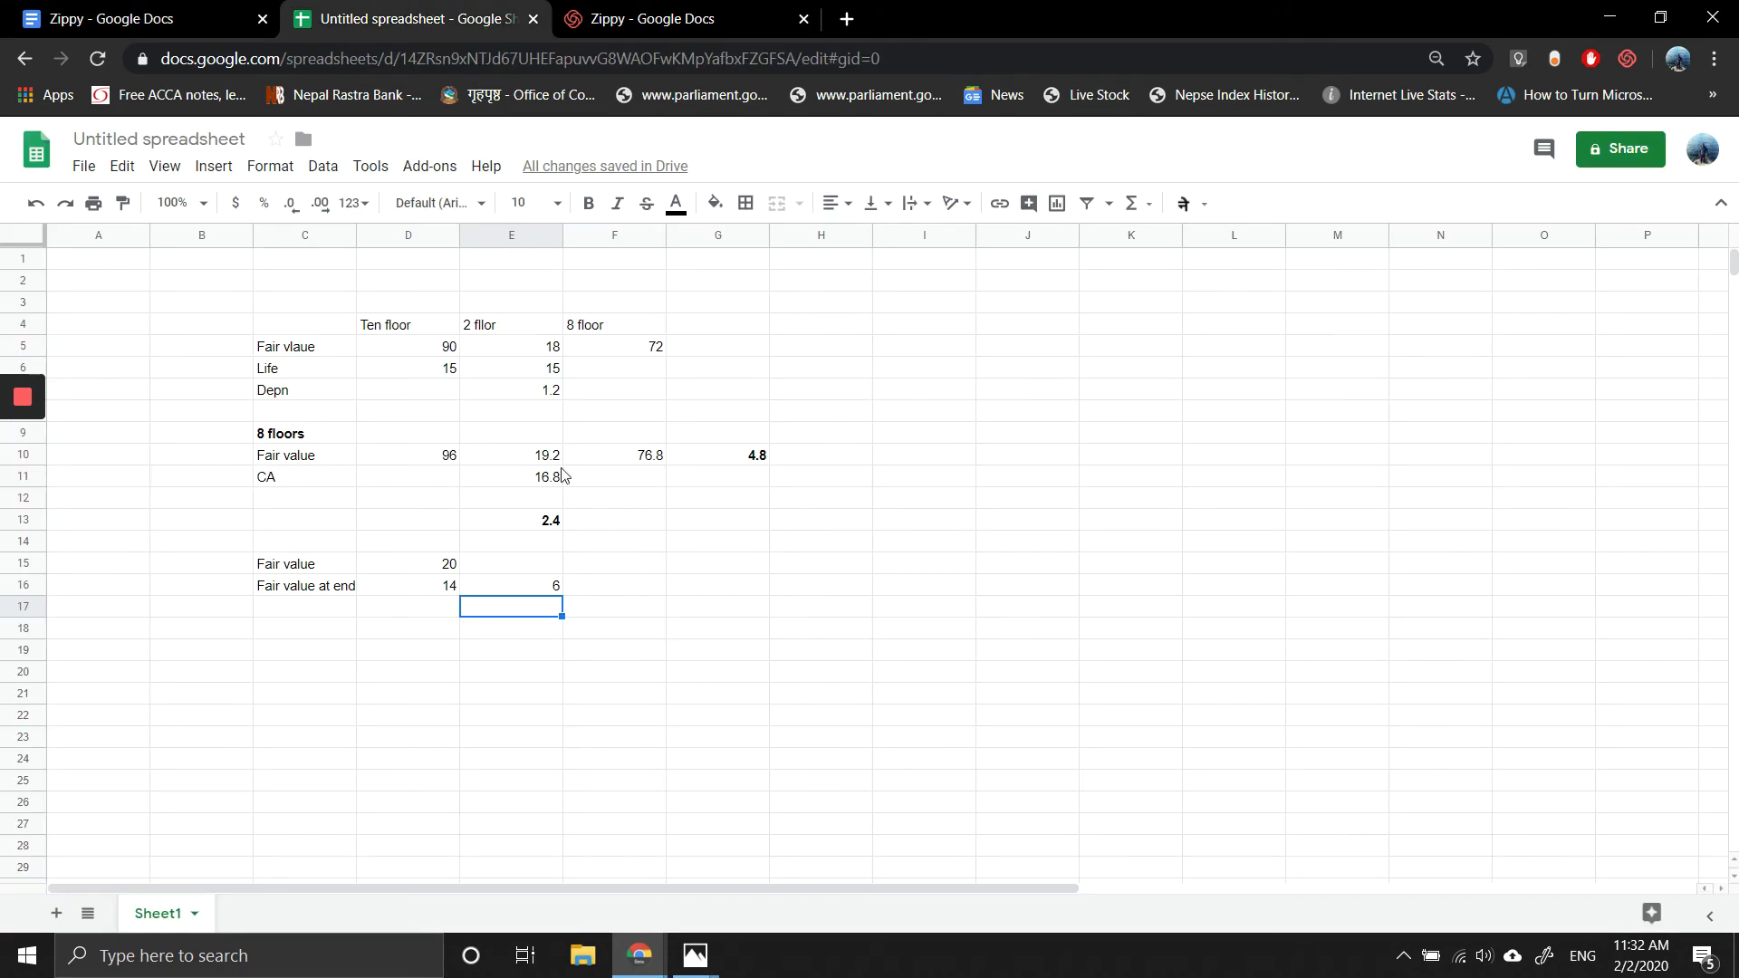
pyautogui.click(538, 348)
pyautogui.doubleClick(538, 348)
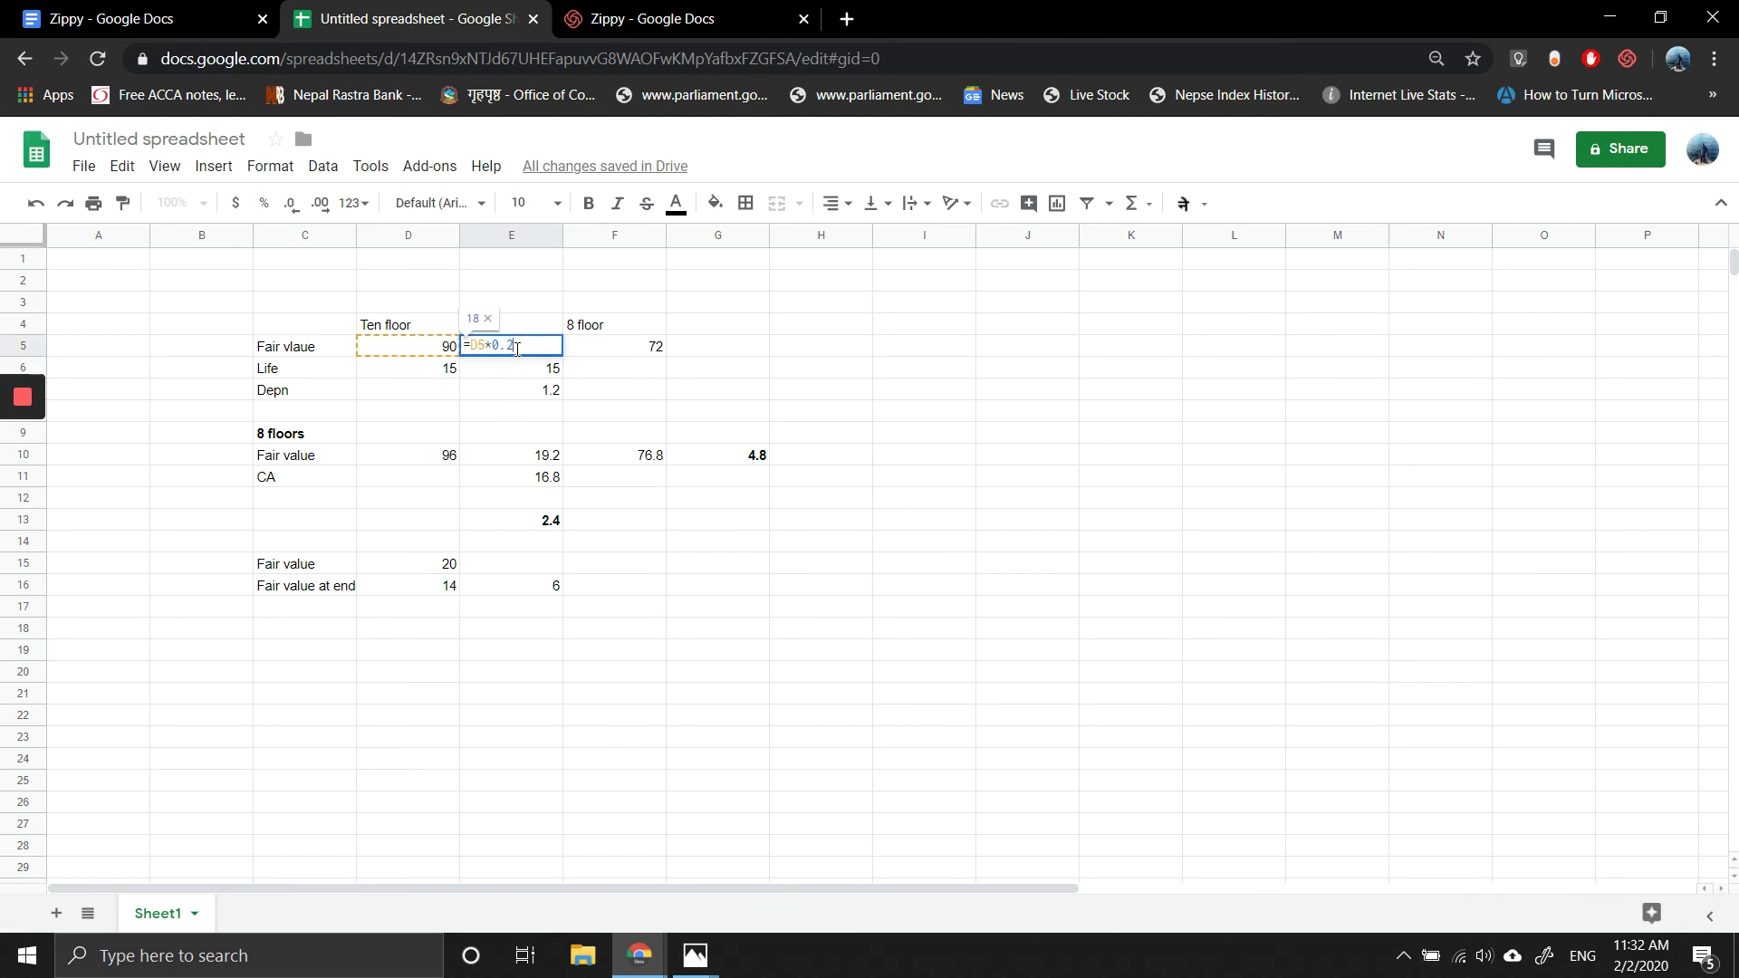
pyautogui.press('BackSpace')
pyautogui.write('1')
pyautogui.press('Return')
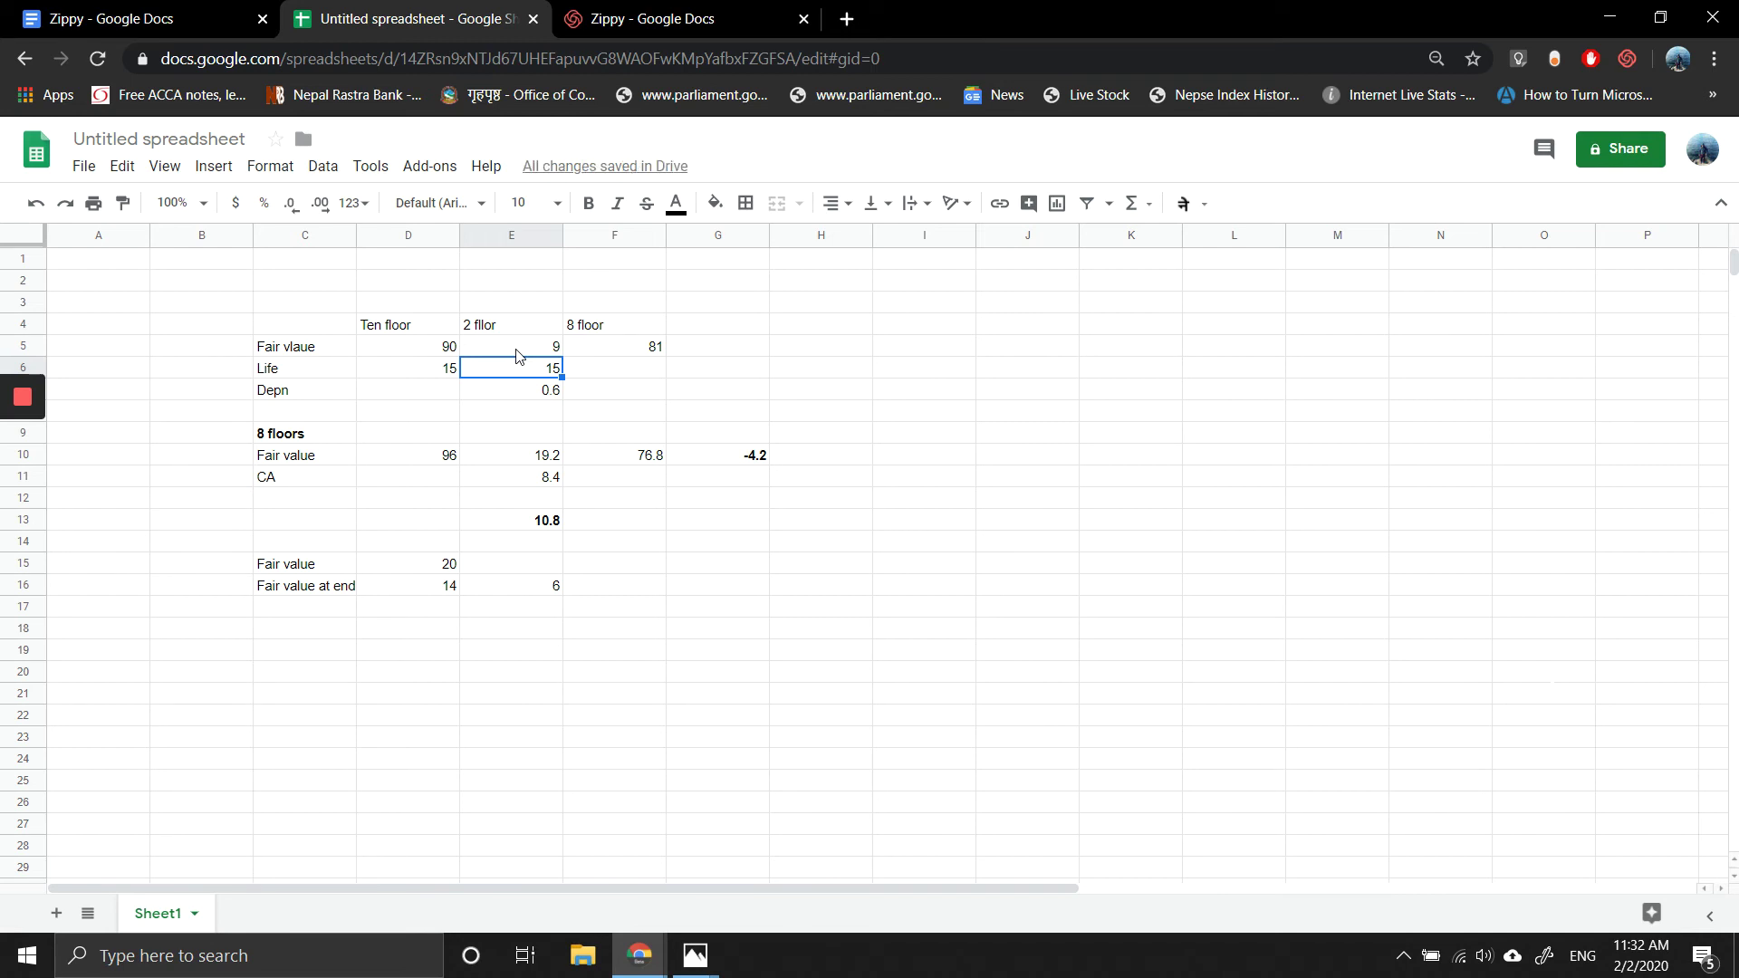
# Step: Change the year-end two-floor fair value formula in E10 to =D10*0.1
pyautogui.doubleClick(517, 458)
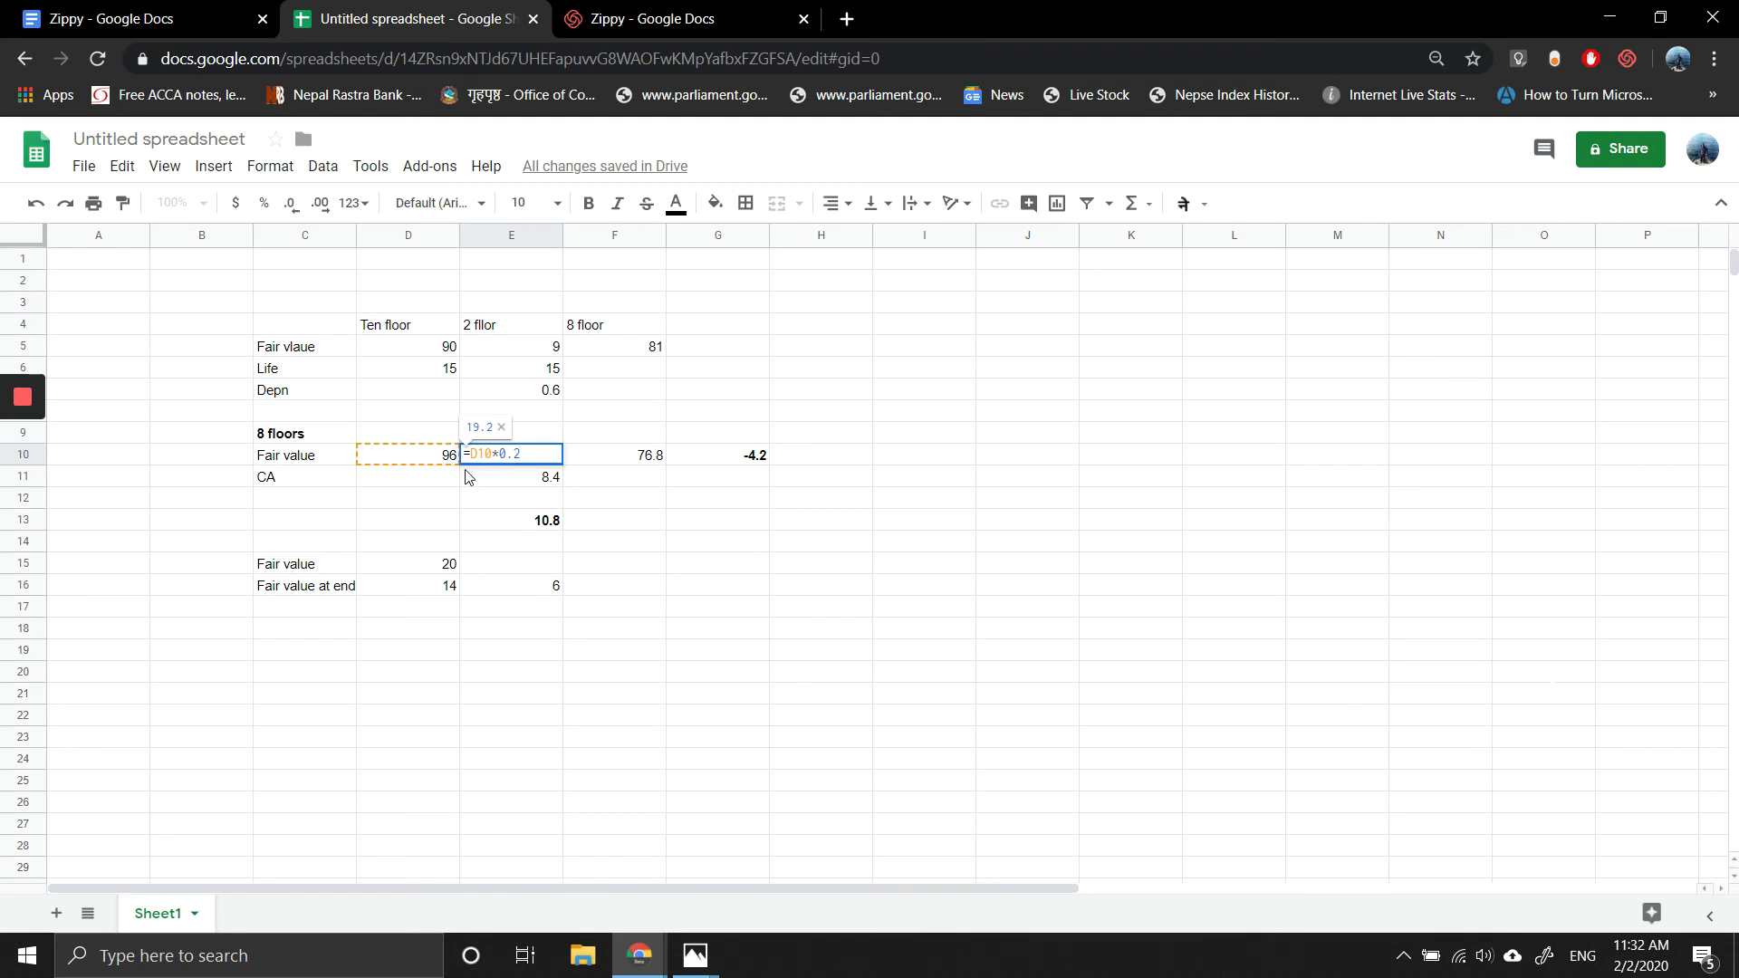
pyautogui.press('BackSpace')
pyautogui.write('1')
pyautogui.press('Return')
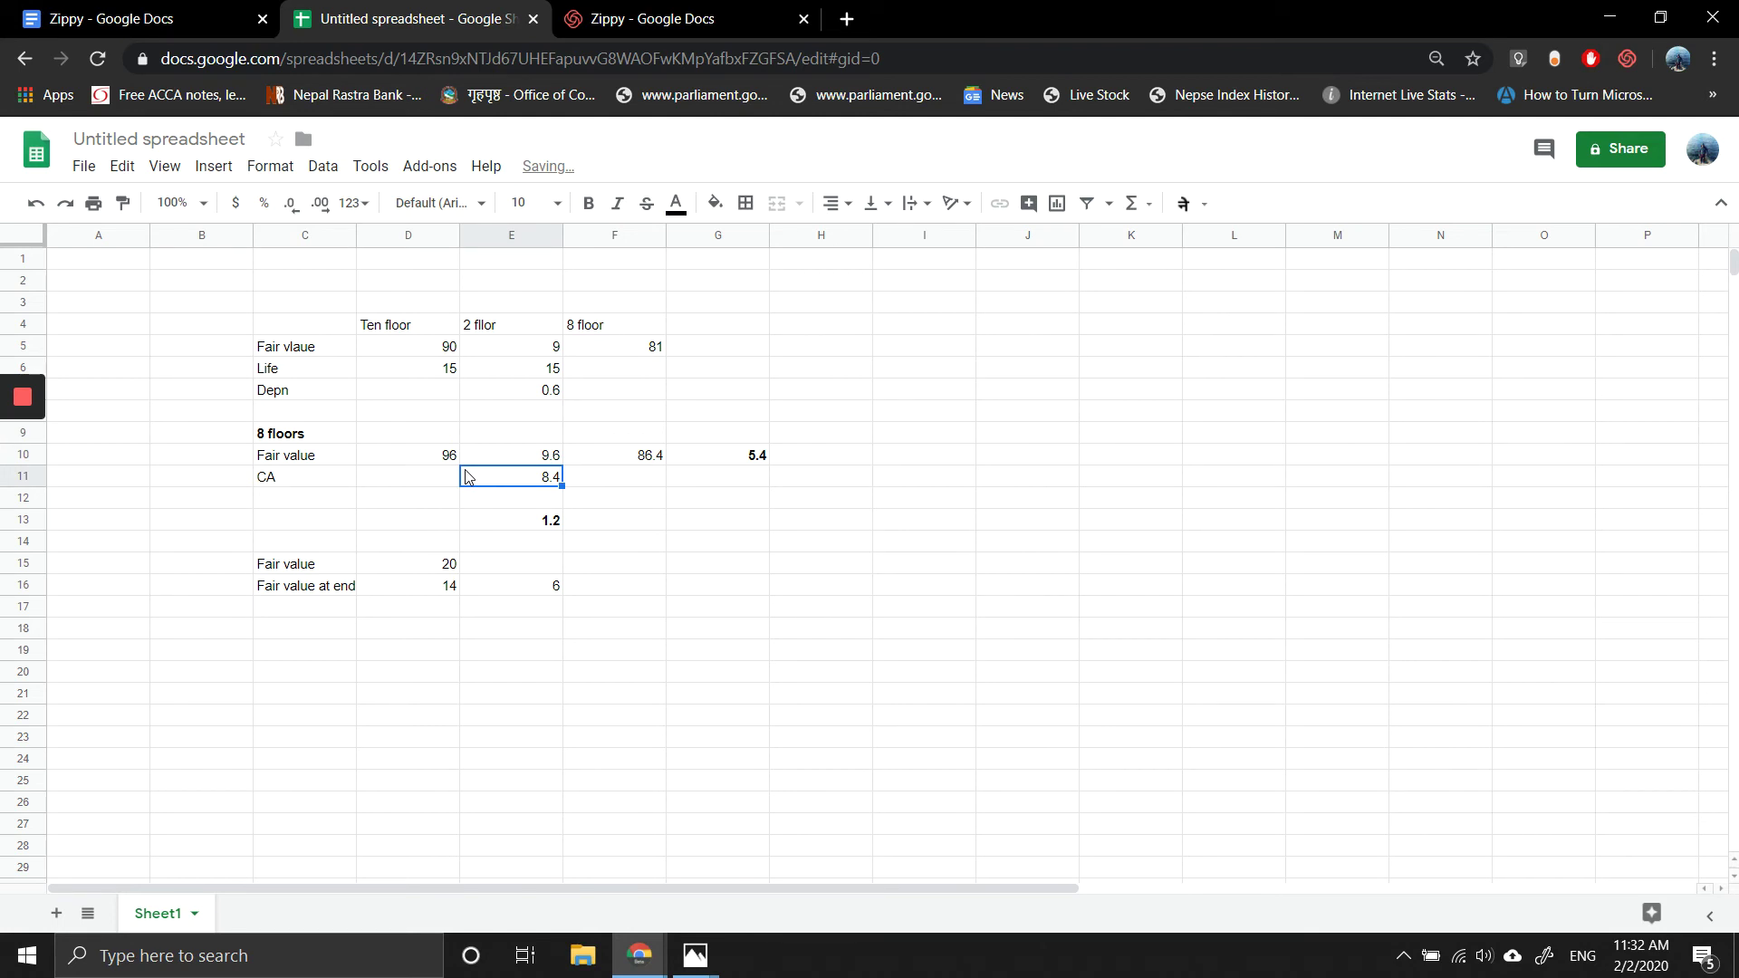
# Step: Undo the last two changes to the two-floor fair value formulas in E10 and E5
pyautogui.press('Up')
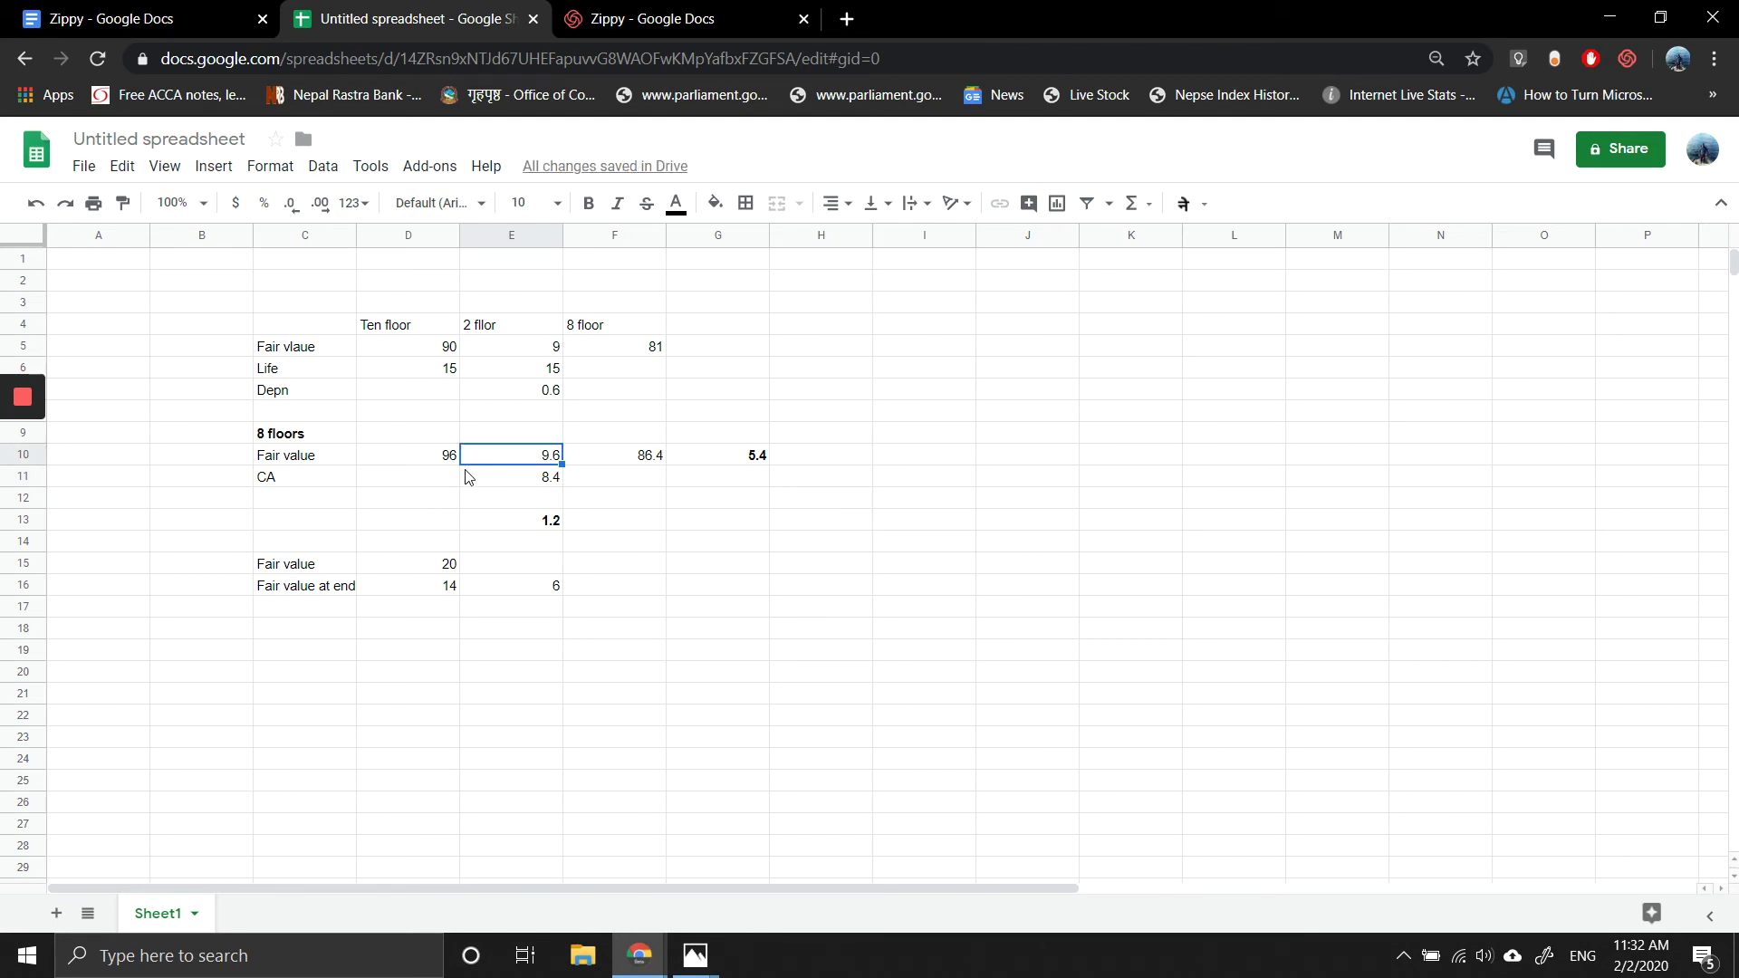
pyautogui.press('Down')
pyautogui.press('Down')
pyautogui.press('Down')
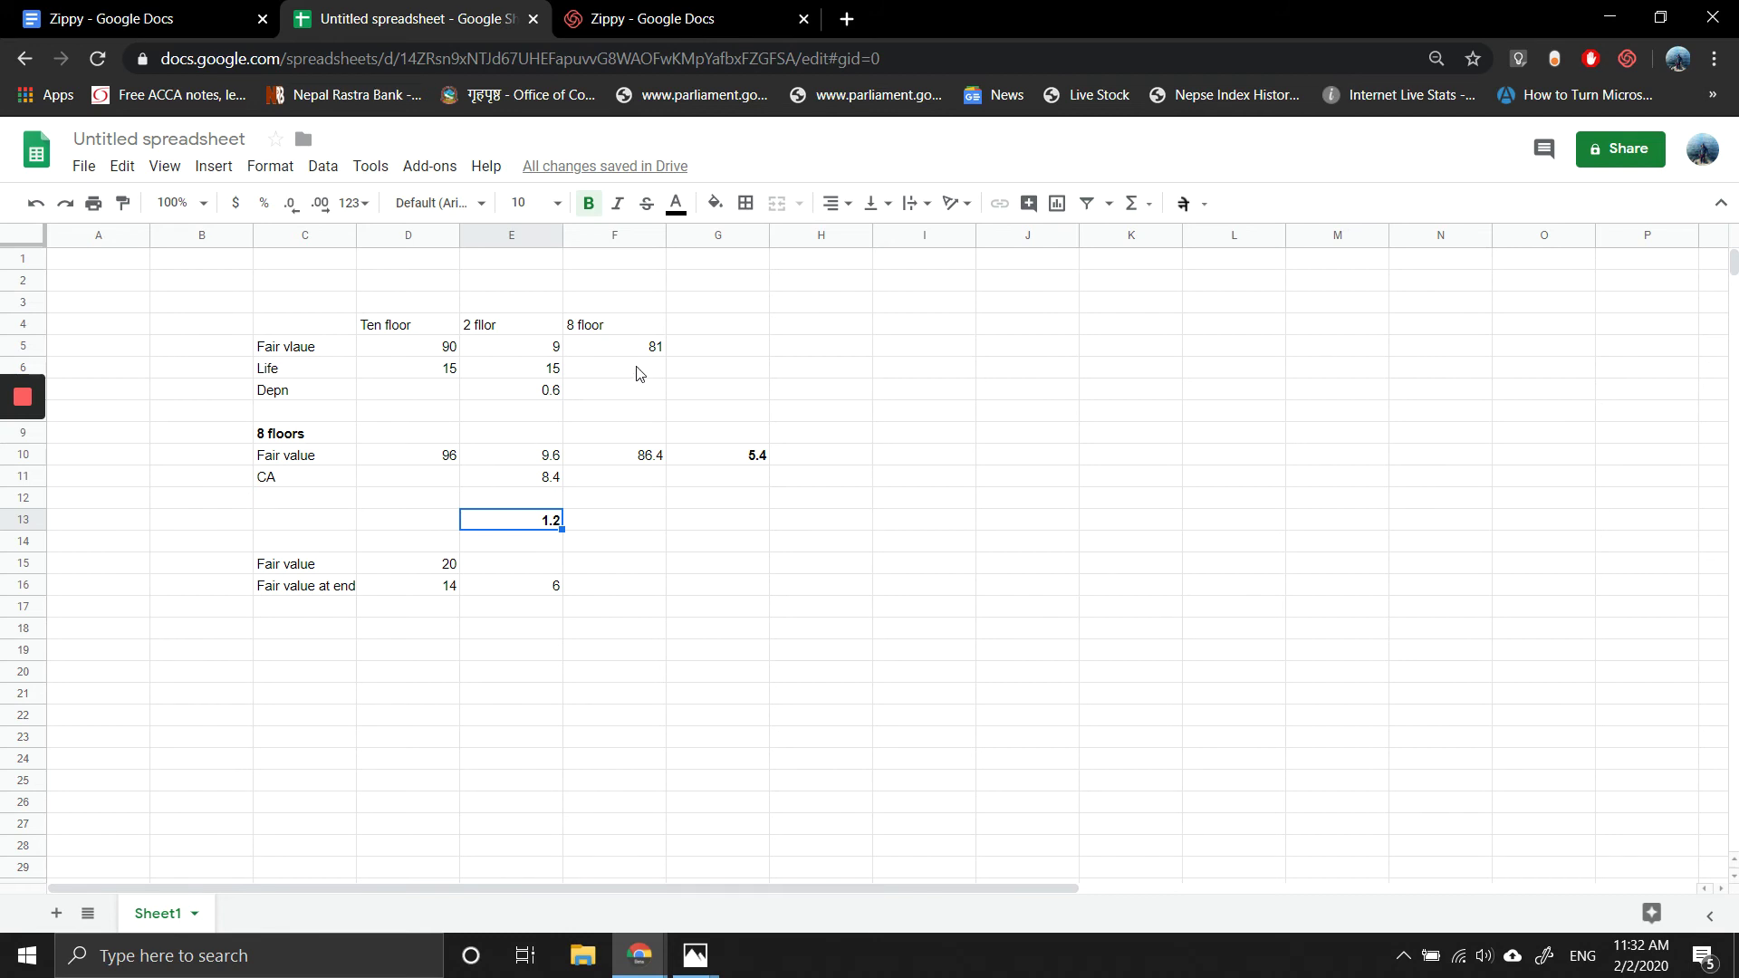
pyautogui.hotkey('ctrl', 'z')
pyautogui.hotkey('ctrl', 'z')
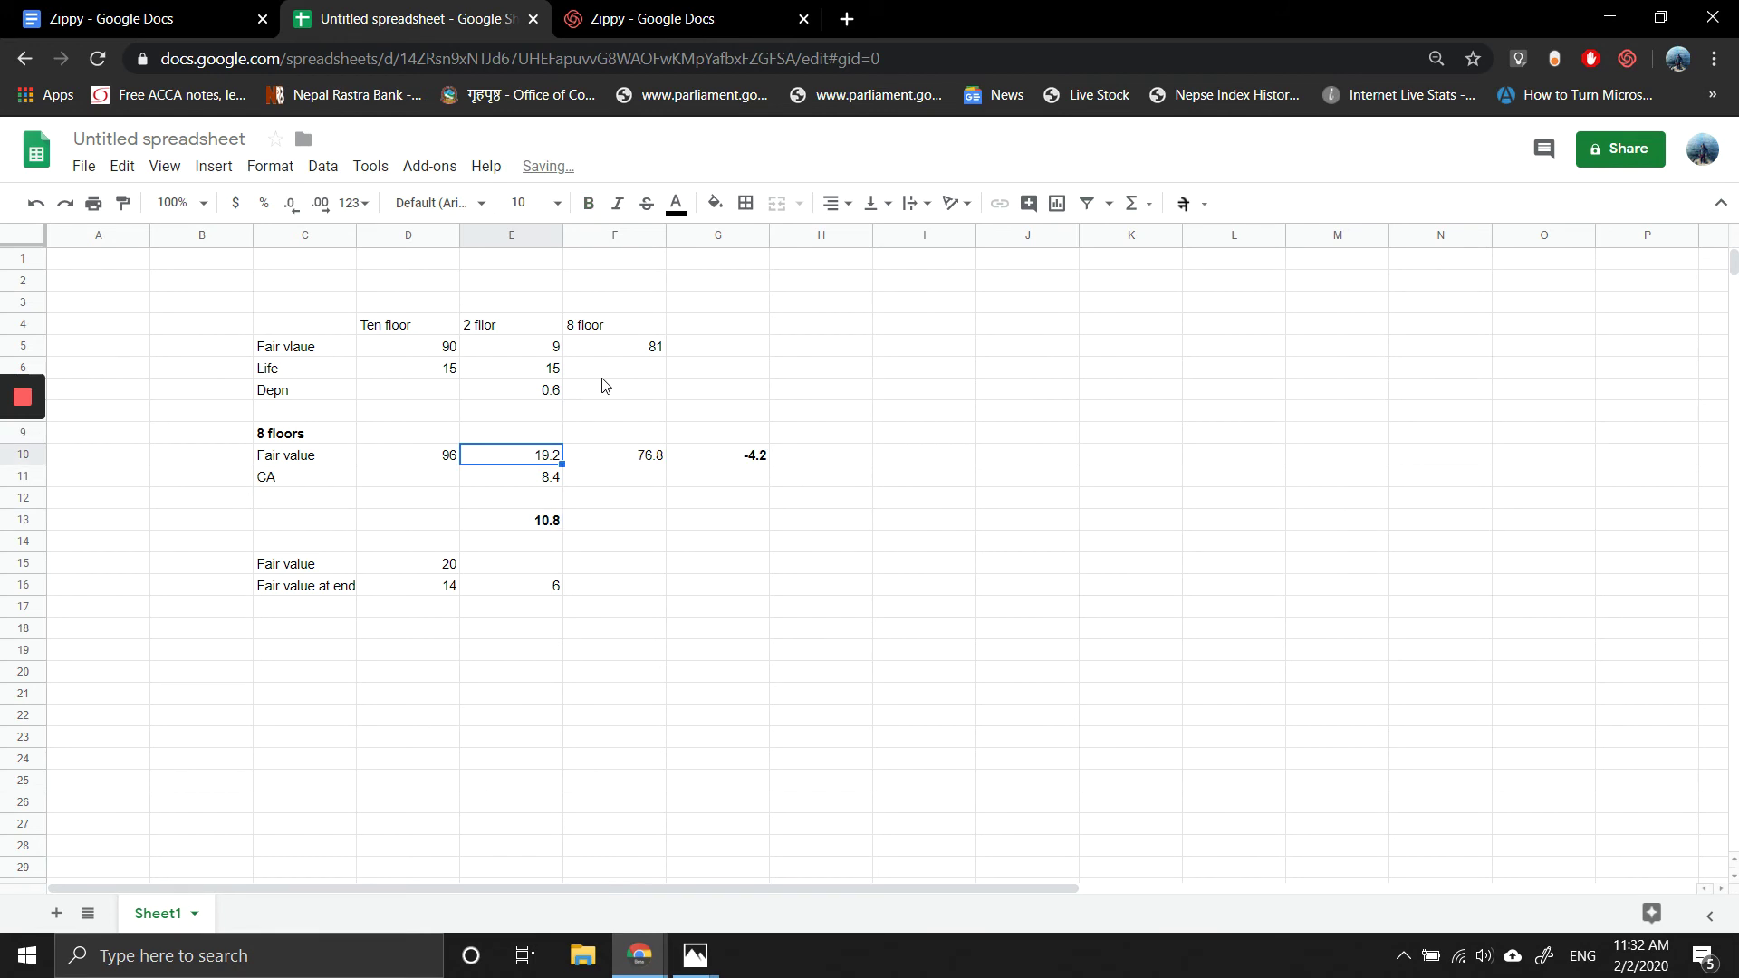
# Step: Note the comparison figures 4.8 in I10 and 2.2 in I11
pyautogui.click(939, 459)
pyautogui.write('4.8')
pyautogui.press('Return')
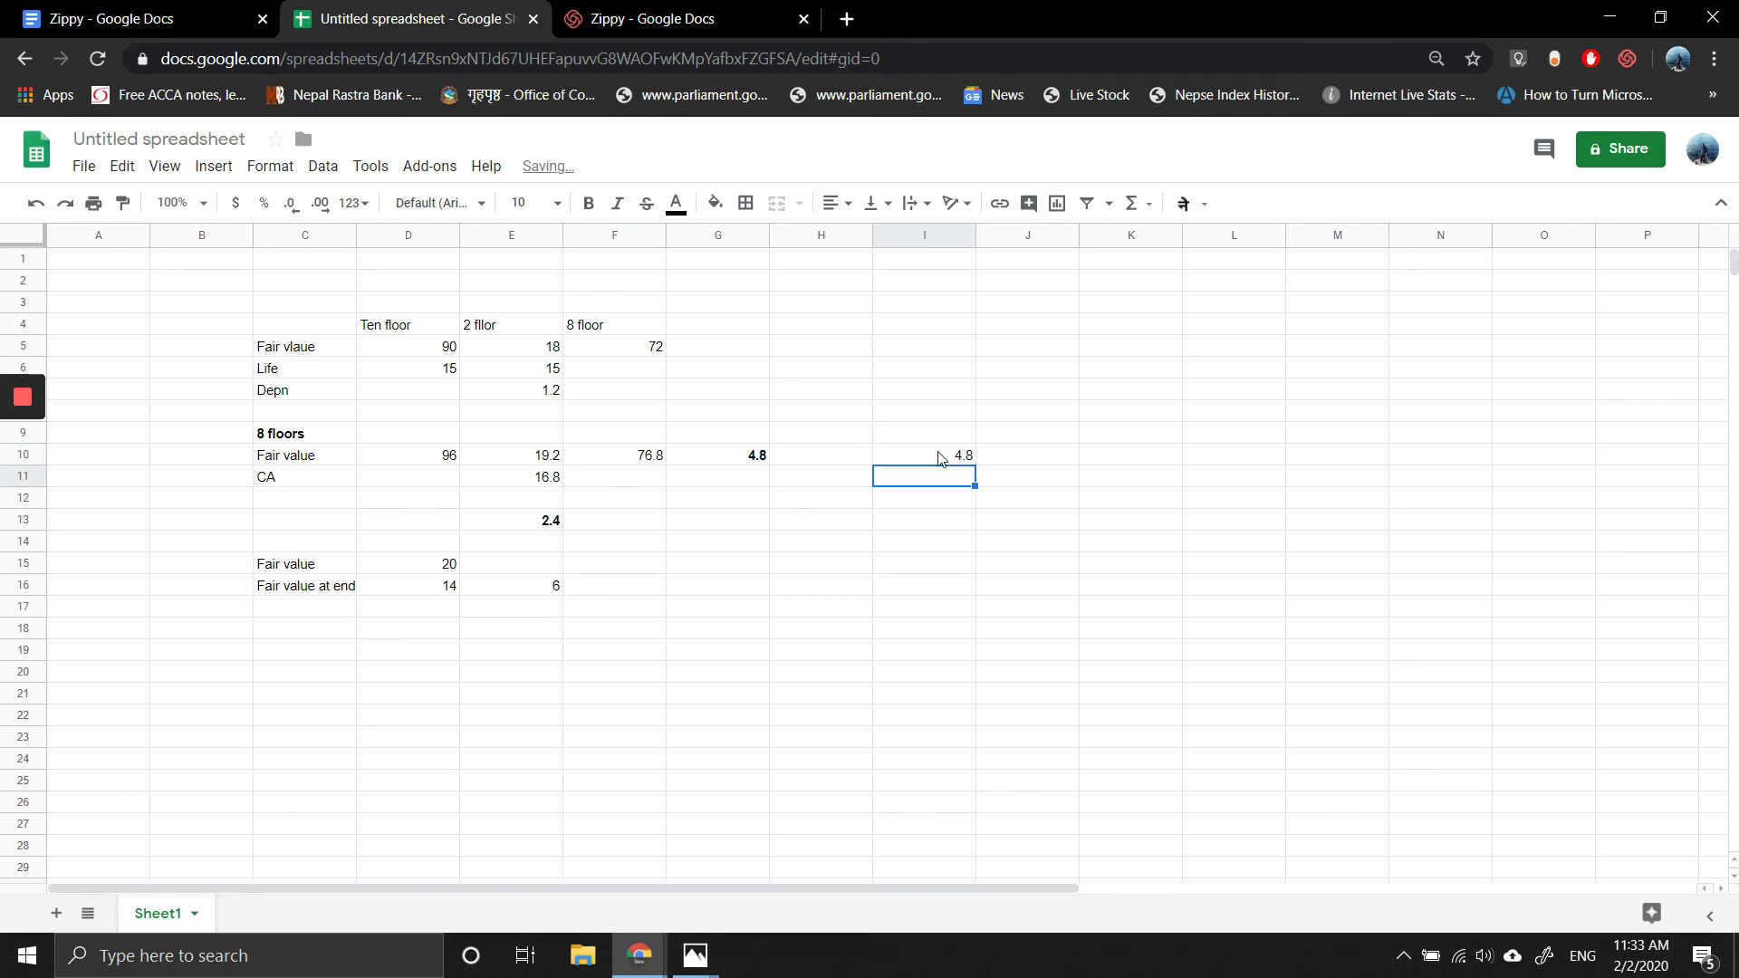
pyautogui.write('2.2')
pyautogui.press('Return')
# Step: Change the year-end two-floor fair value formula in E10 to =D10*0.1
pyautogui.press('Left')
pyautogui.press('Left')
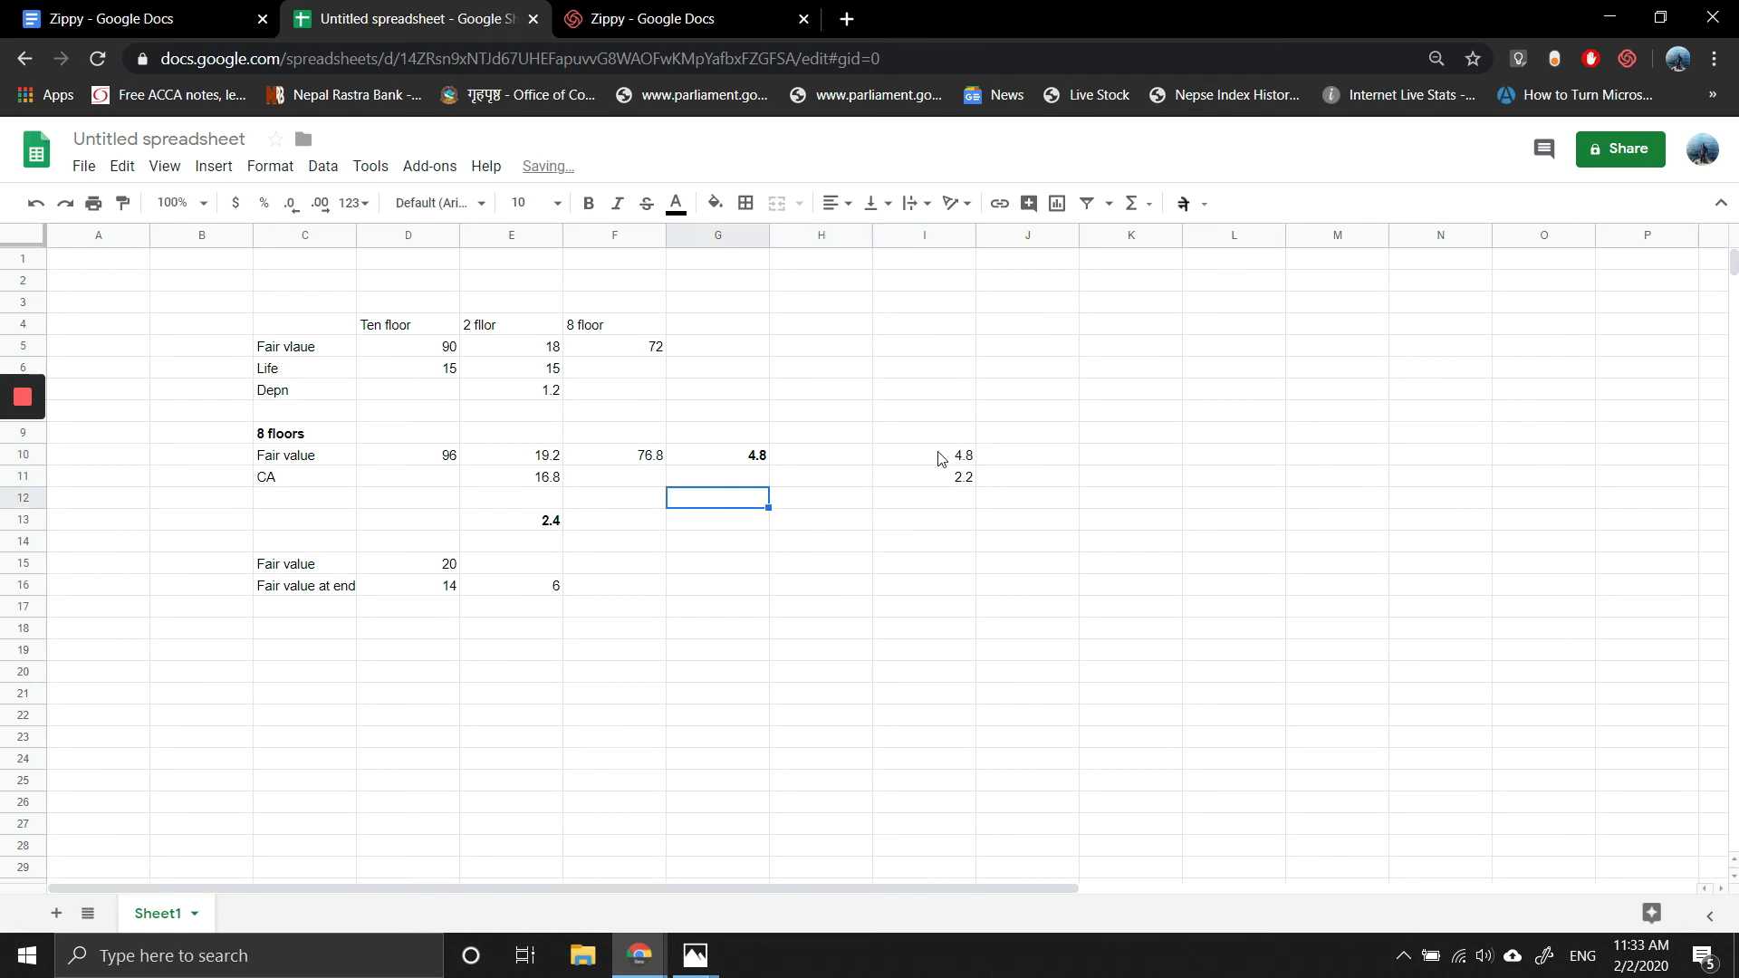
pyautogui.press('Left')
pyautogui.press('Up')
pyautogui.press('Left')
pyautogui.press('Up')
pyautogui.press('Return')
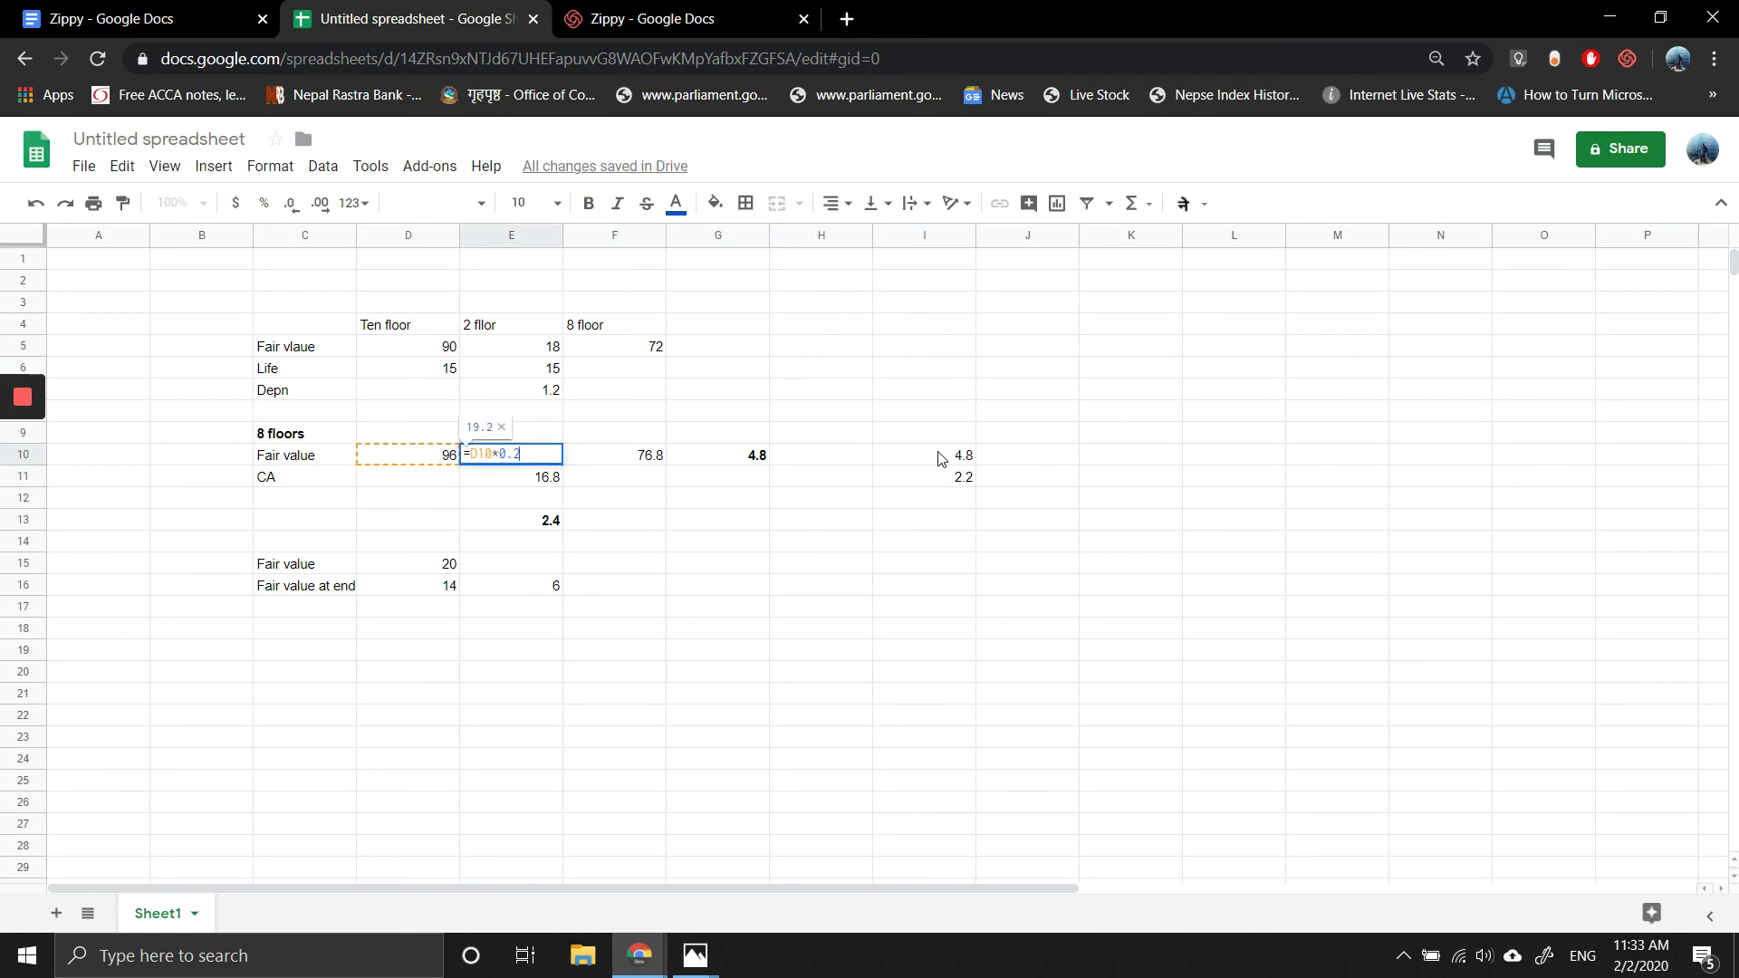
pyautogui.press('BackSpace')
pyautogui.write('1')
pyautogui.press('Return')
# Step: Change the opening two-floor fair value formula in E5 to =D5*0.1
pyautogui.press('Up')
pyautogui.press('Up')
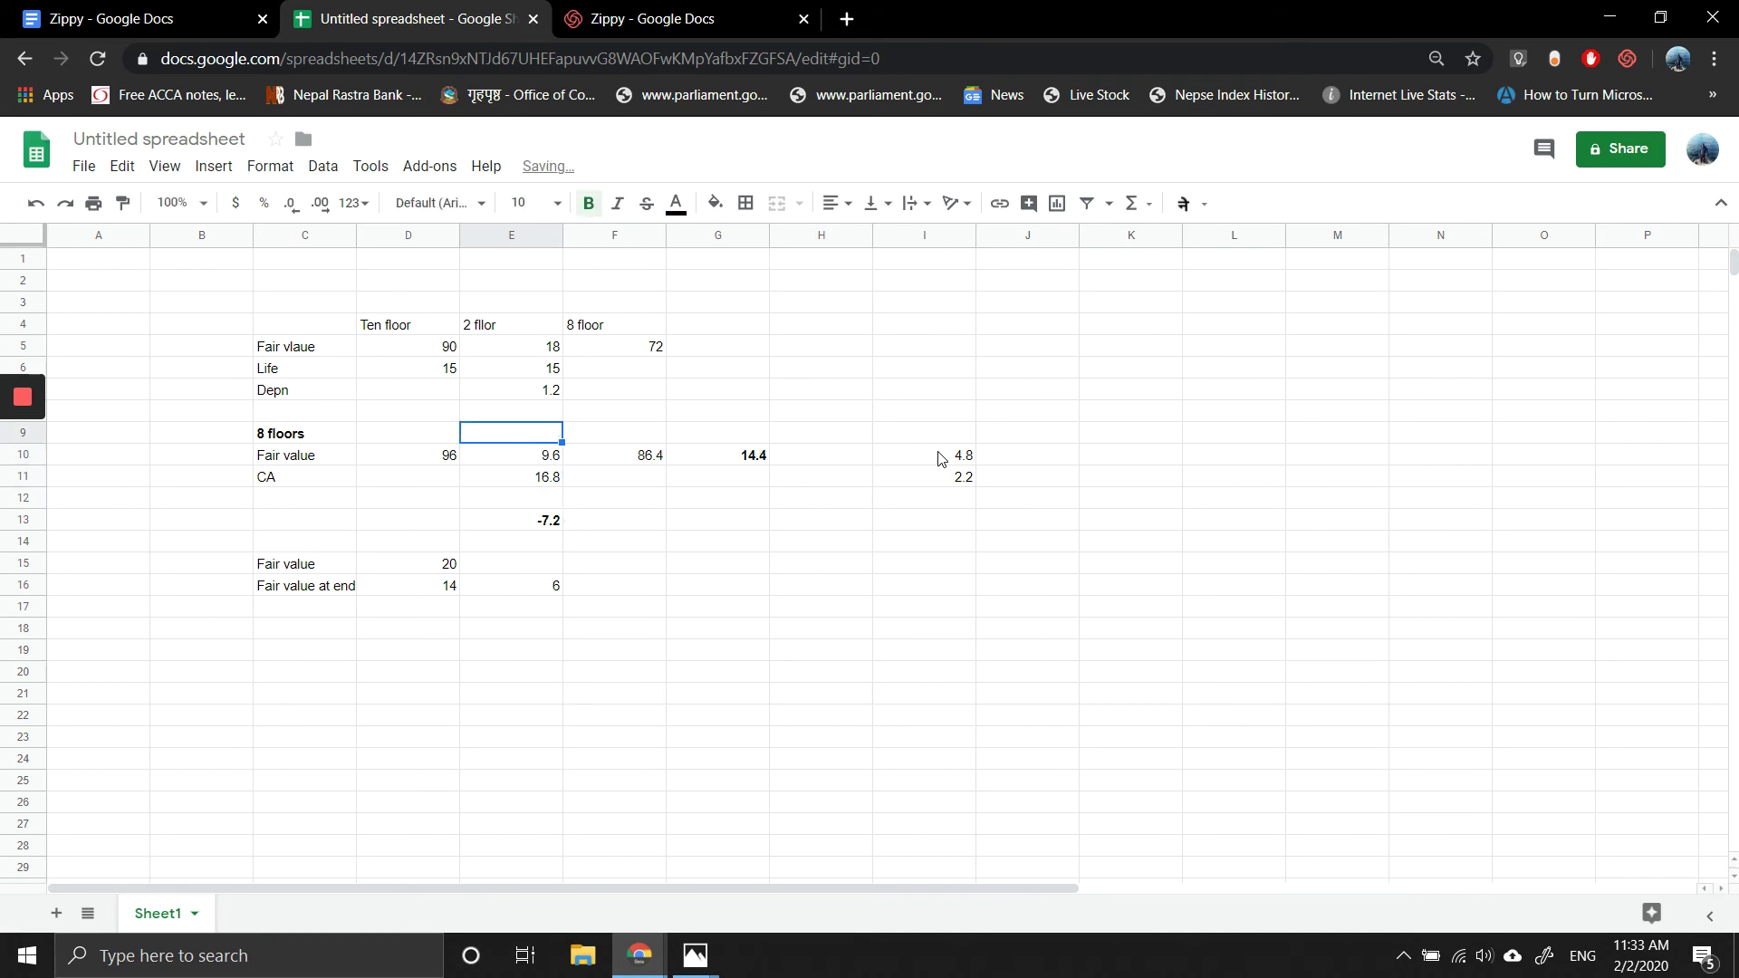
pyautogui.press('Up')
pyautogui.press('Up')
pyautogui.press('Up')
pyautogui.press('Up')
pyautogui.press('Up')
pyautogui.press('Down')
pyautogui.press('Return')
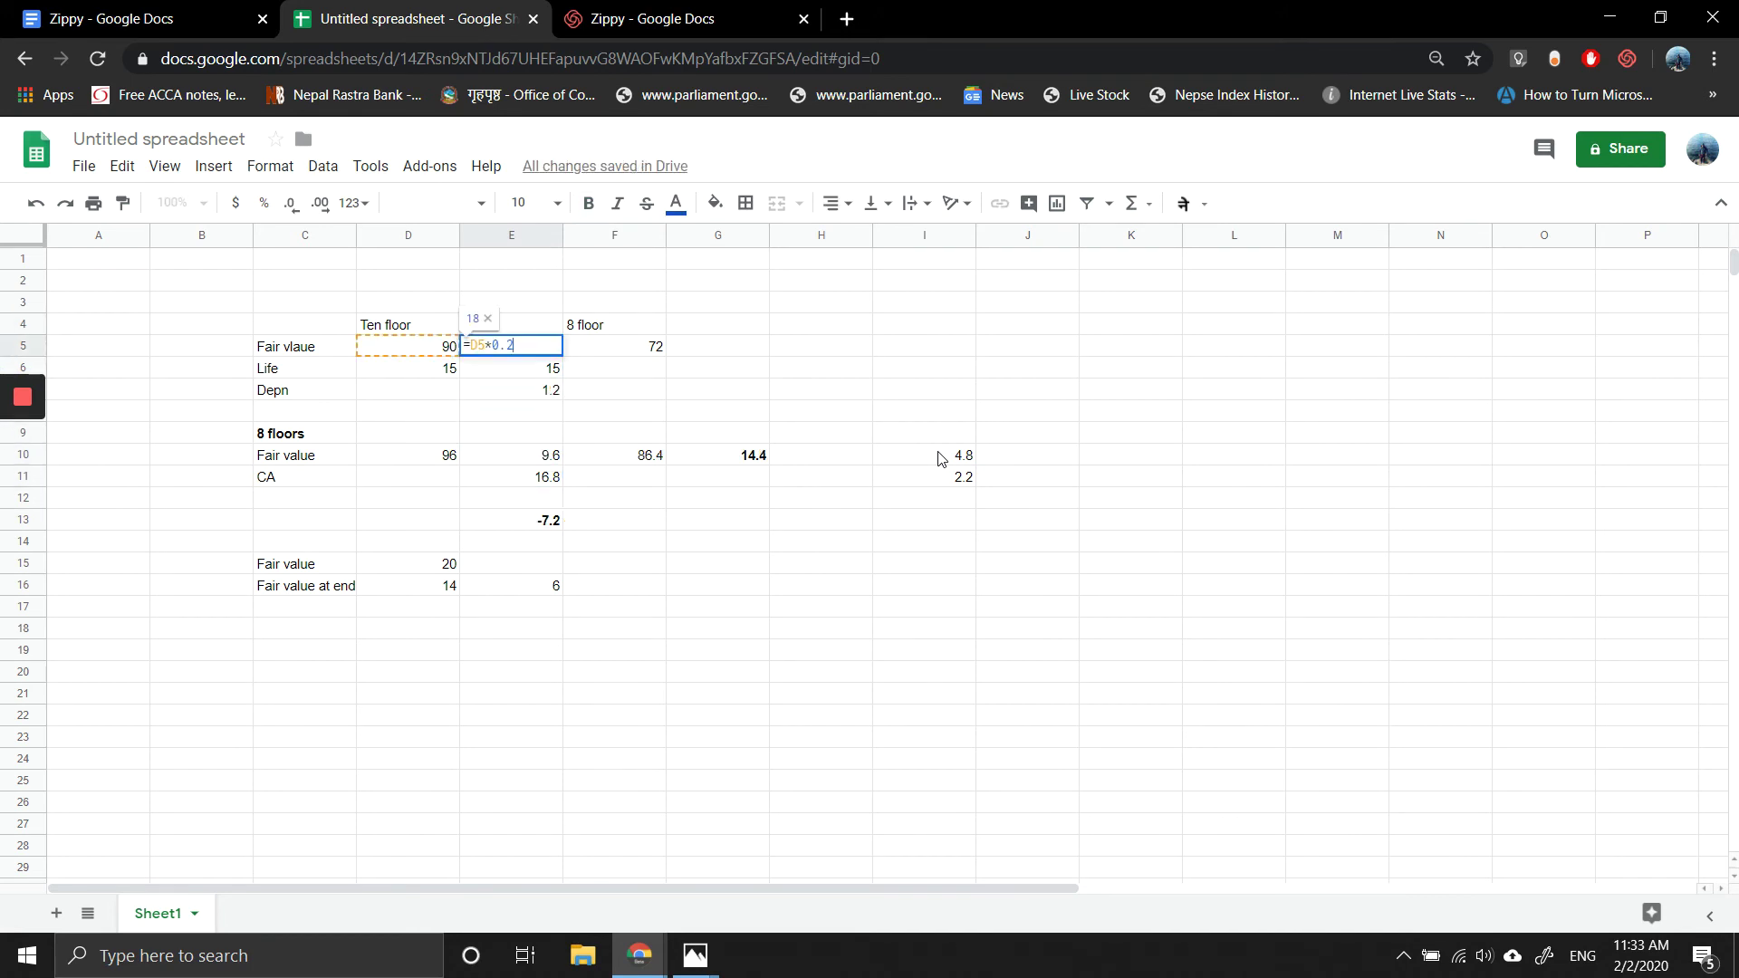
pyautogui.press('BackSpace')
pyautogui.write('1')
pyautogui.press('Return')
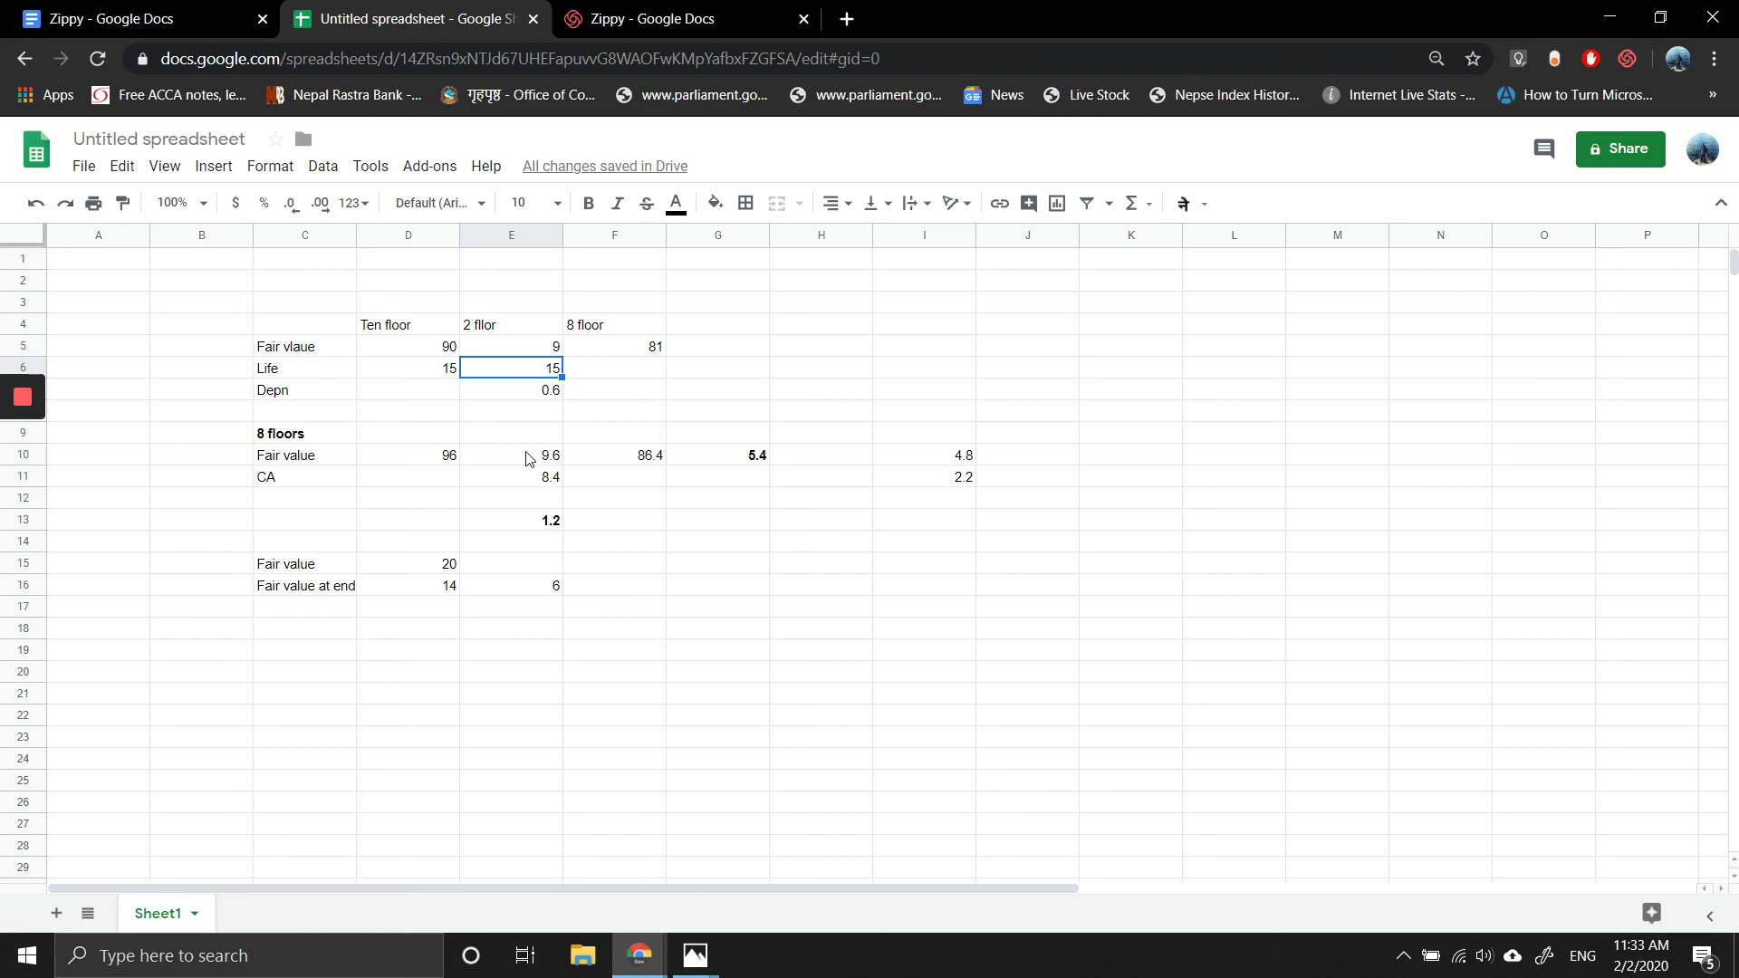
# Step: Check the two-floor depreciation formula in E7
pyautogui.click(532, 400)
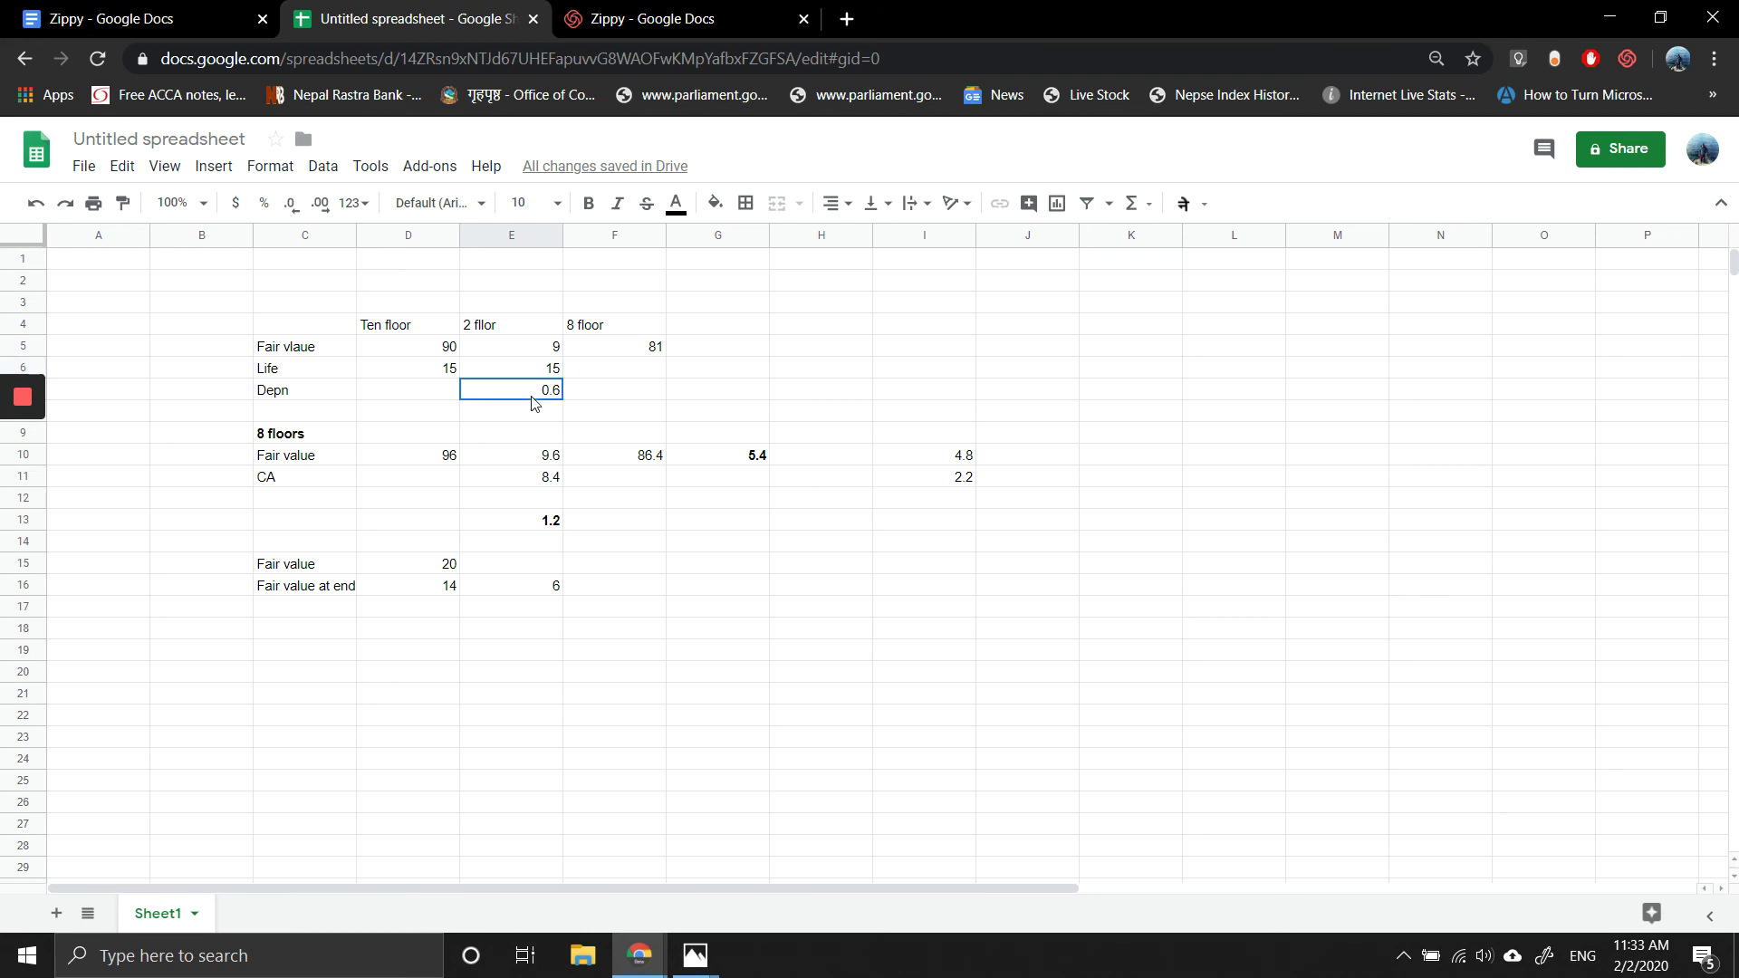
pyautogui.write('=E5/D6')
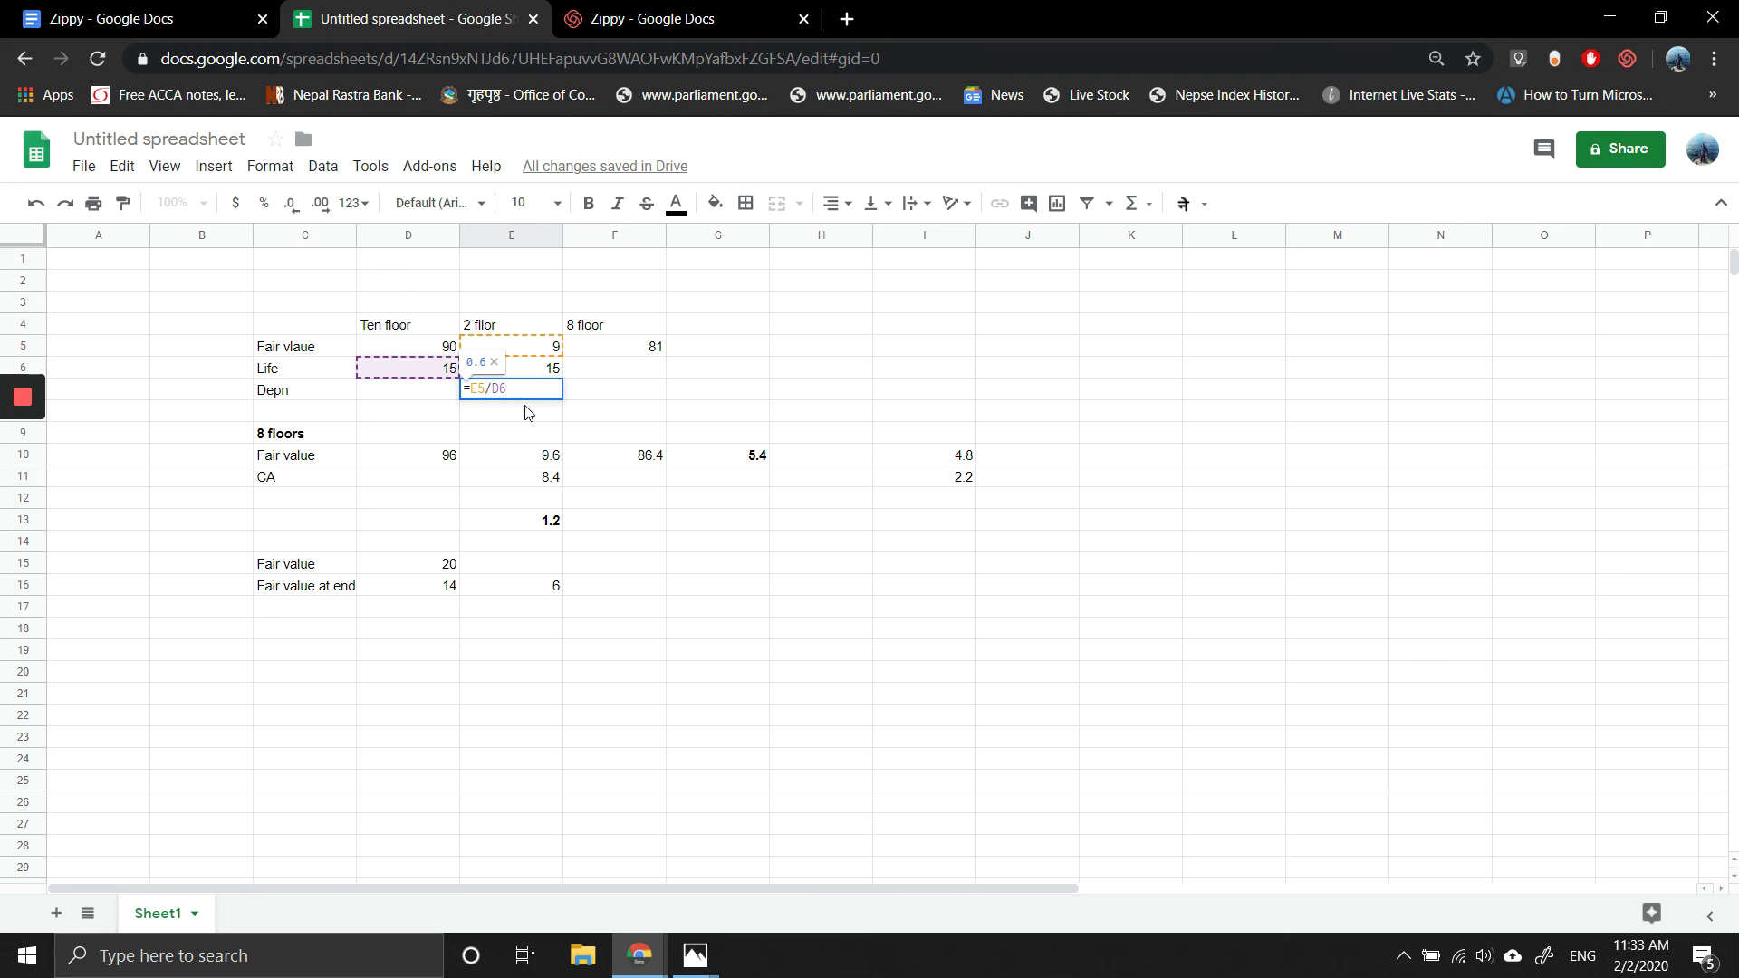
pyautogui.press('Return')
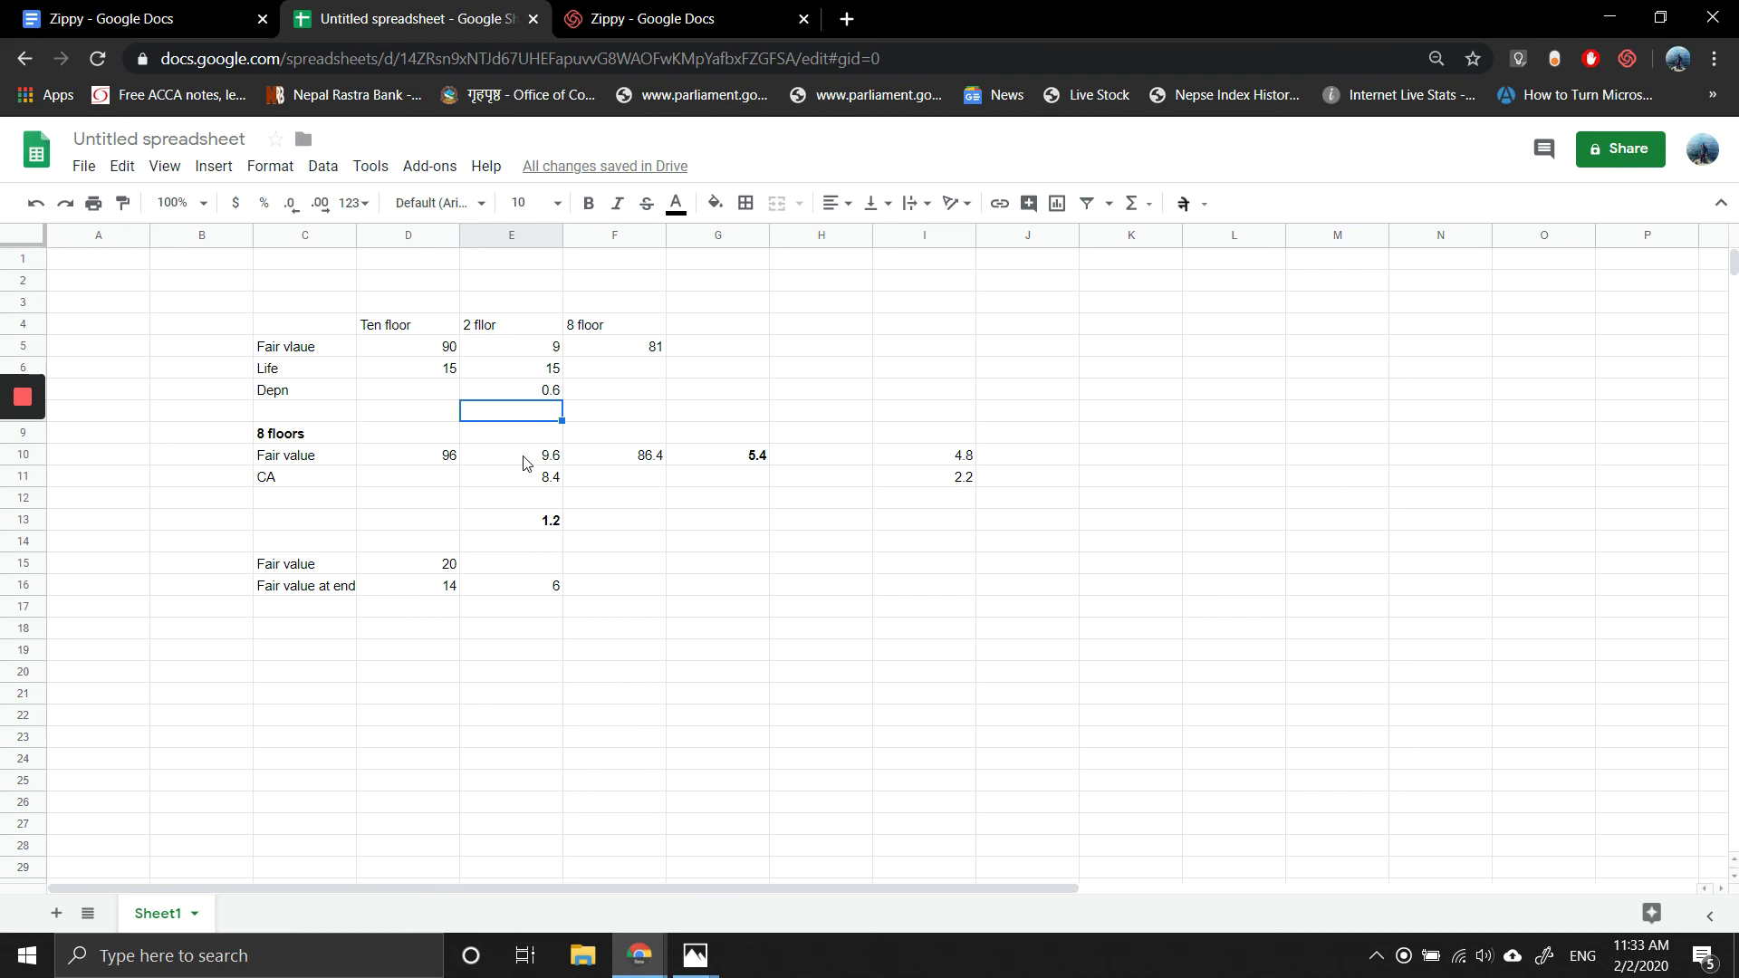
# Step: Try the year-end two-floor fair value in E10 with the formula =D10*0.2
pyautogui.click(526, 458)
pyautogui.doubleClick(523, 456)
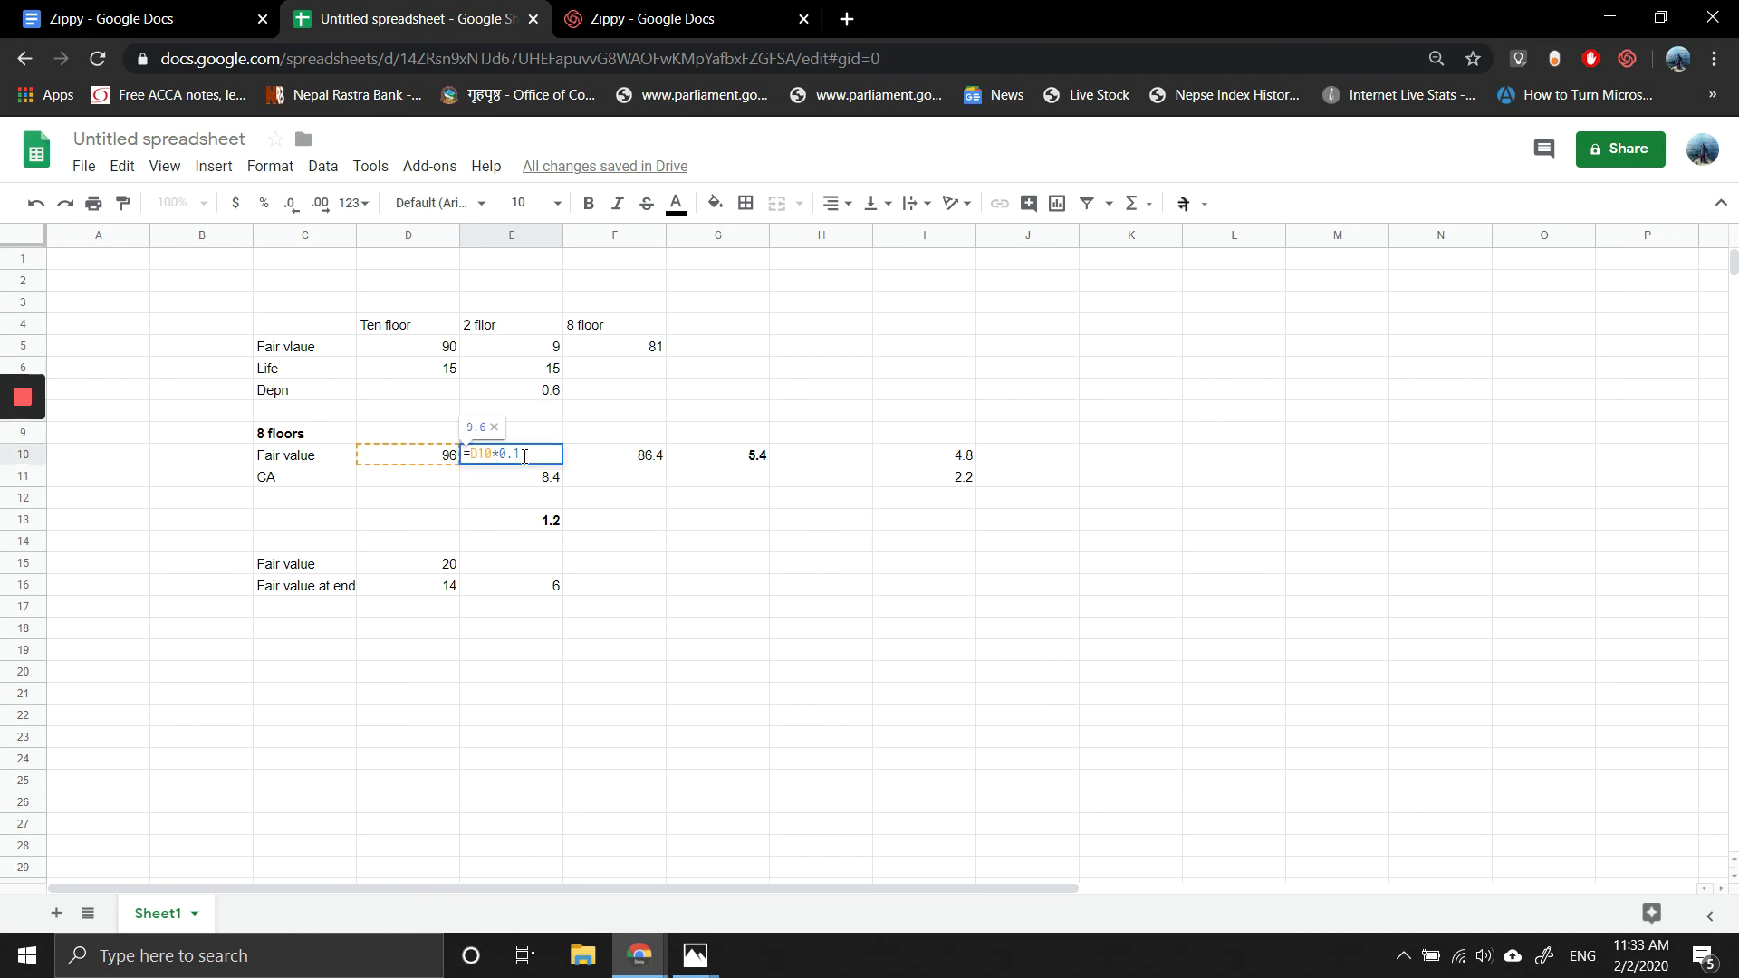
pyautogui.press('BackSpace')
pyautogui.write('2')
pyautogui.press('Return')
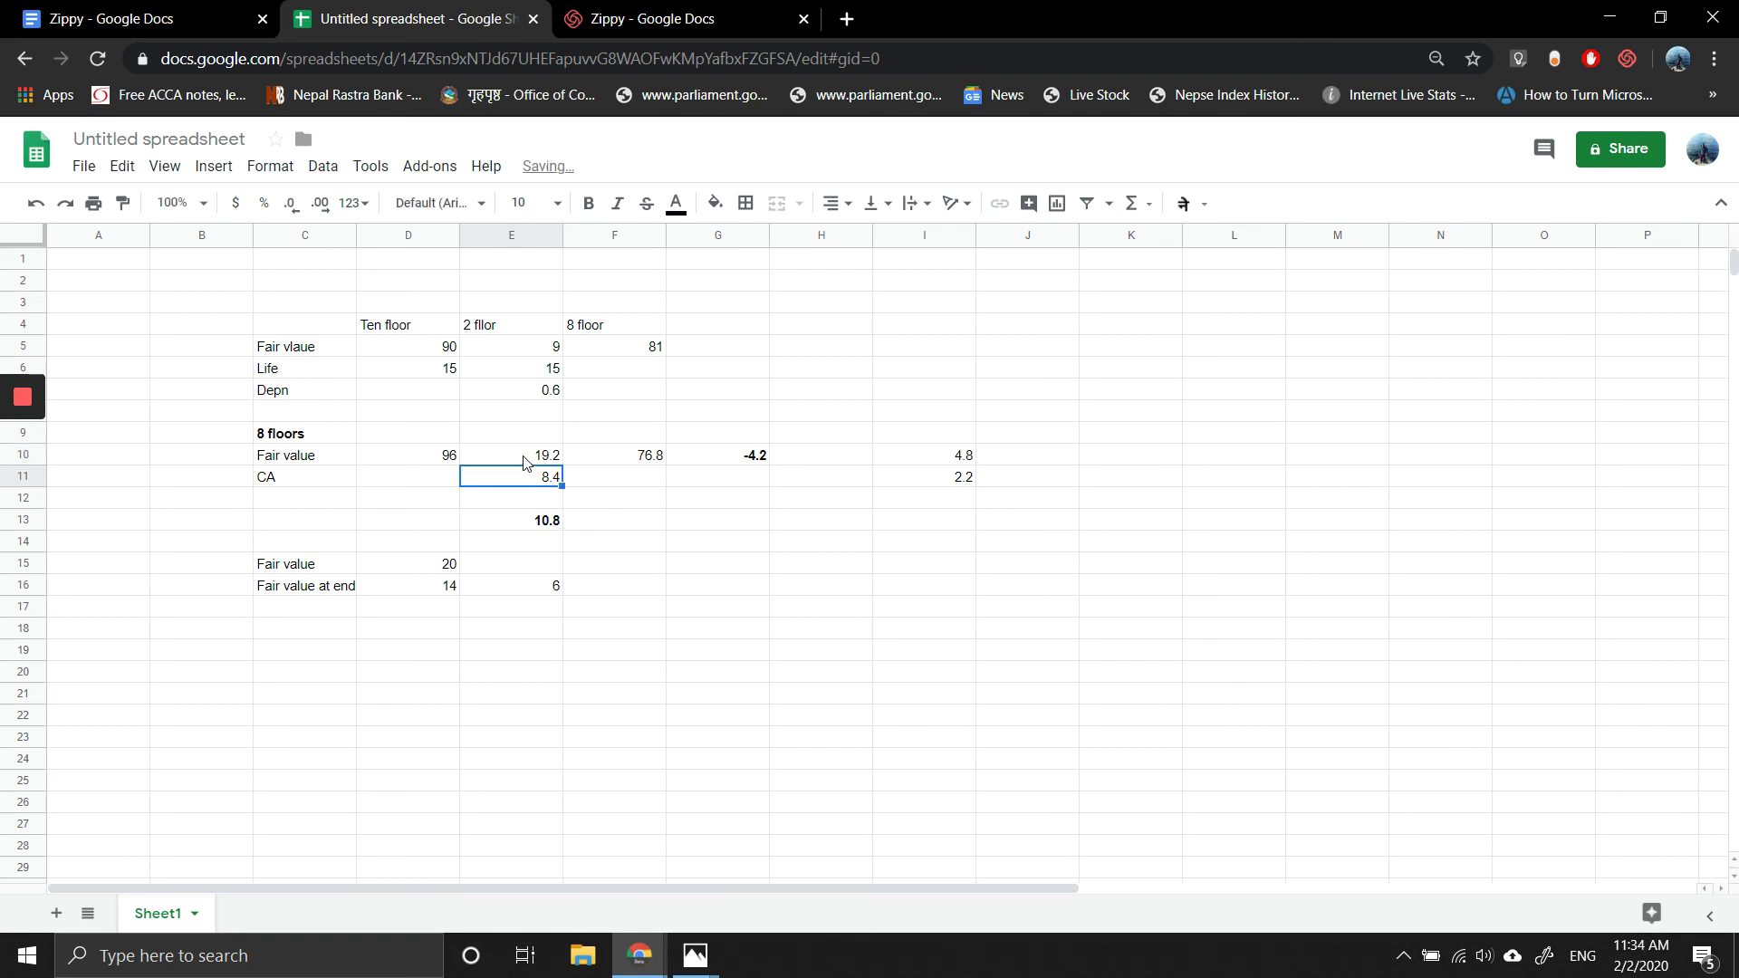
# Step: Set the year-end two-floor fair value formula in E10 back to =D10*0.1
pyautogui.click(526, 462)
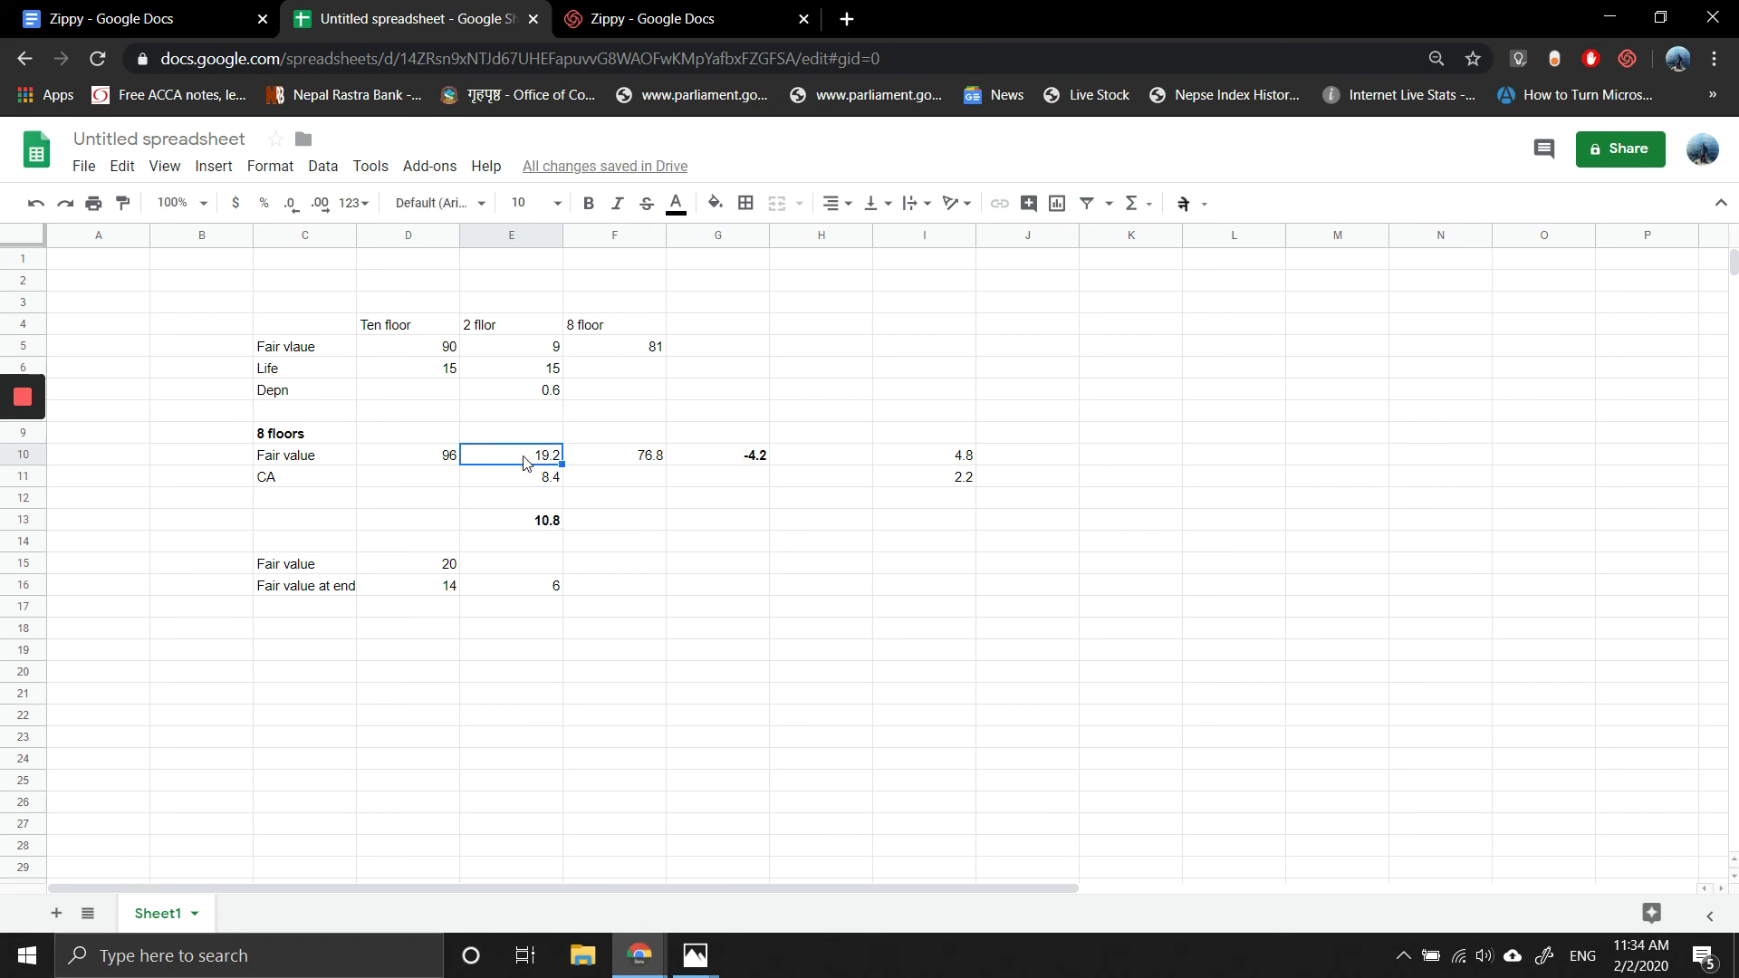
pyautogui.doubleClick(523, 458)
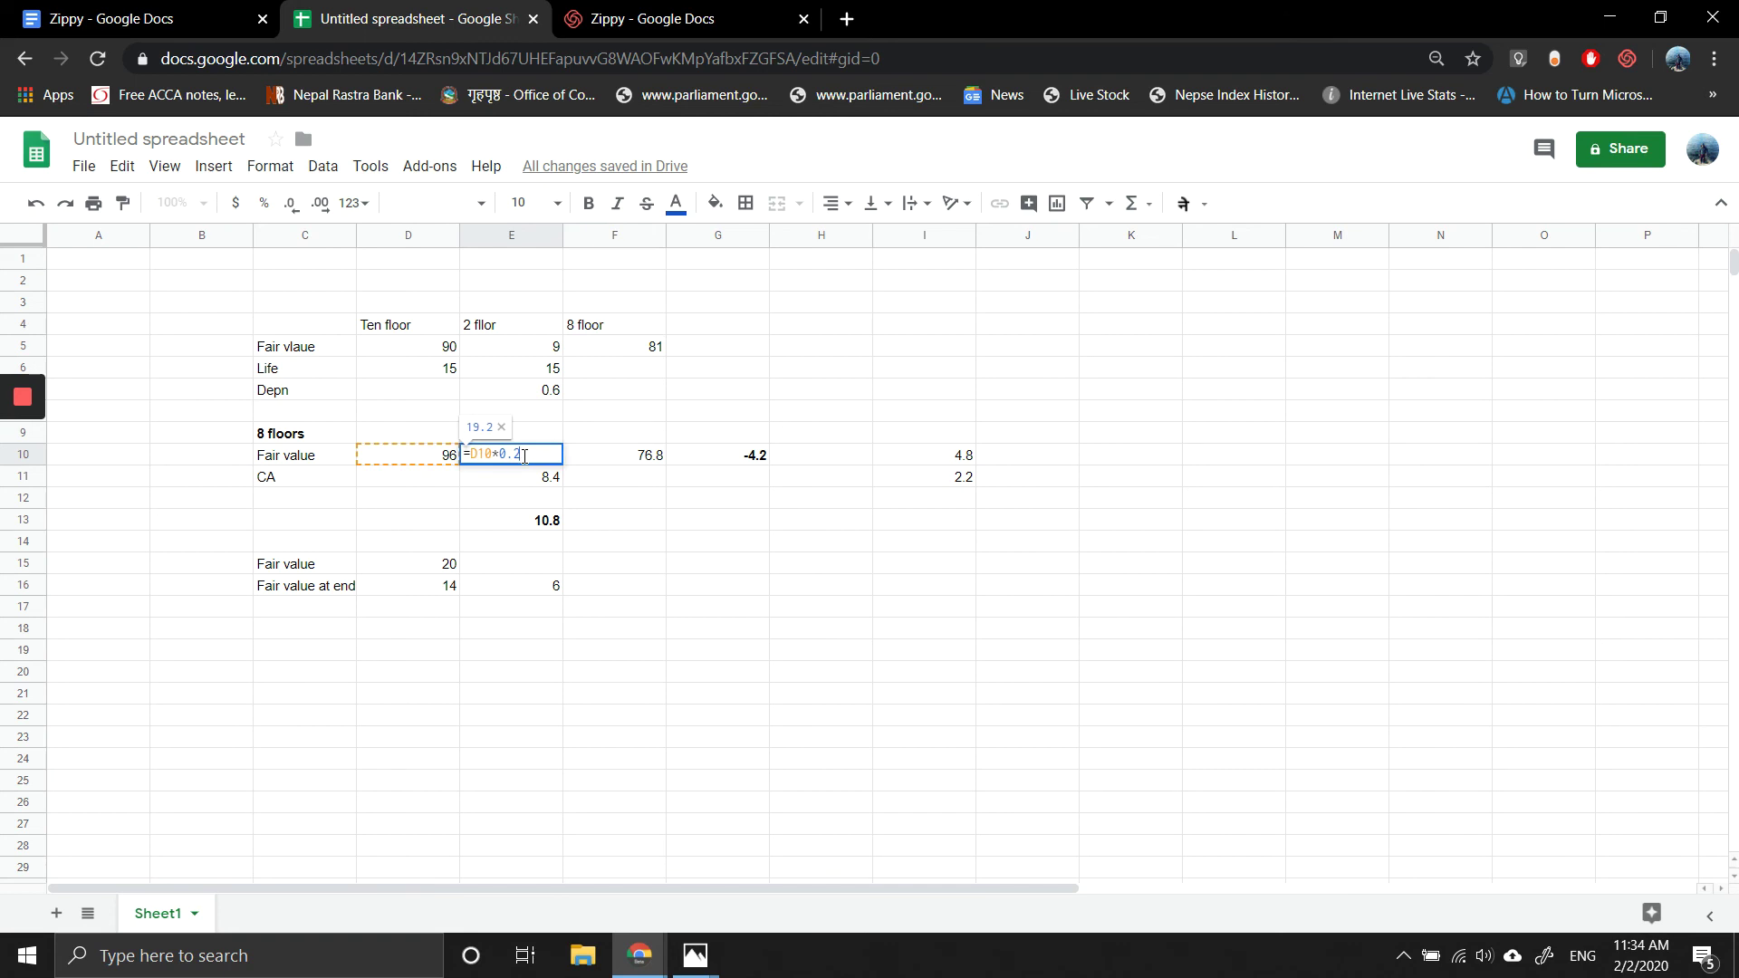
pyautogui.press('BackSpace')
pyautogui.write('1')
pyautogui.press('Return')
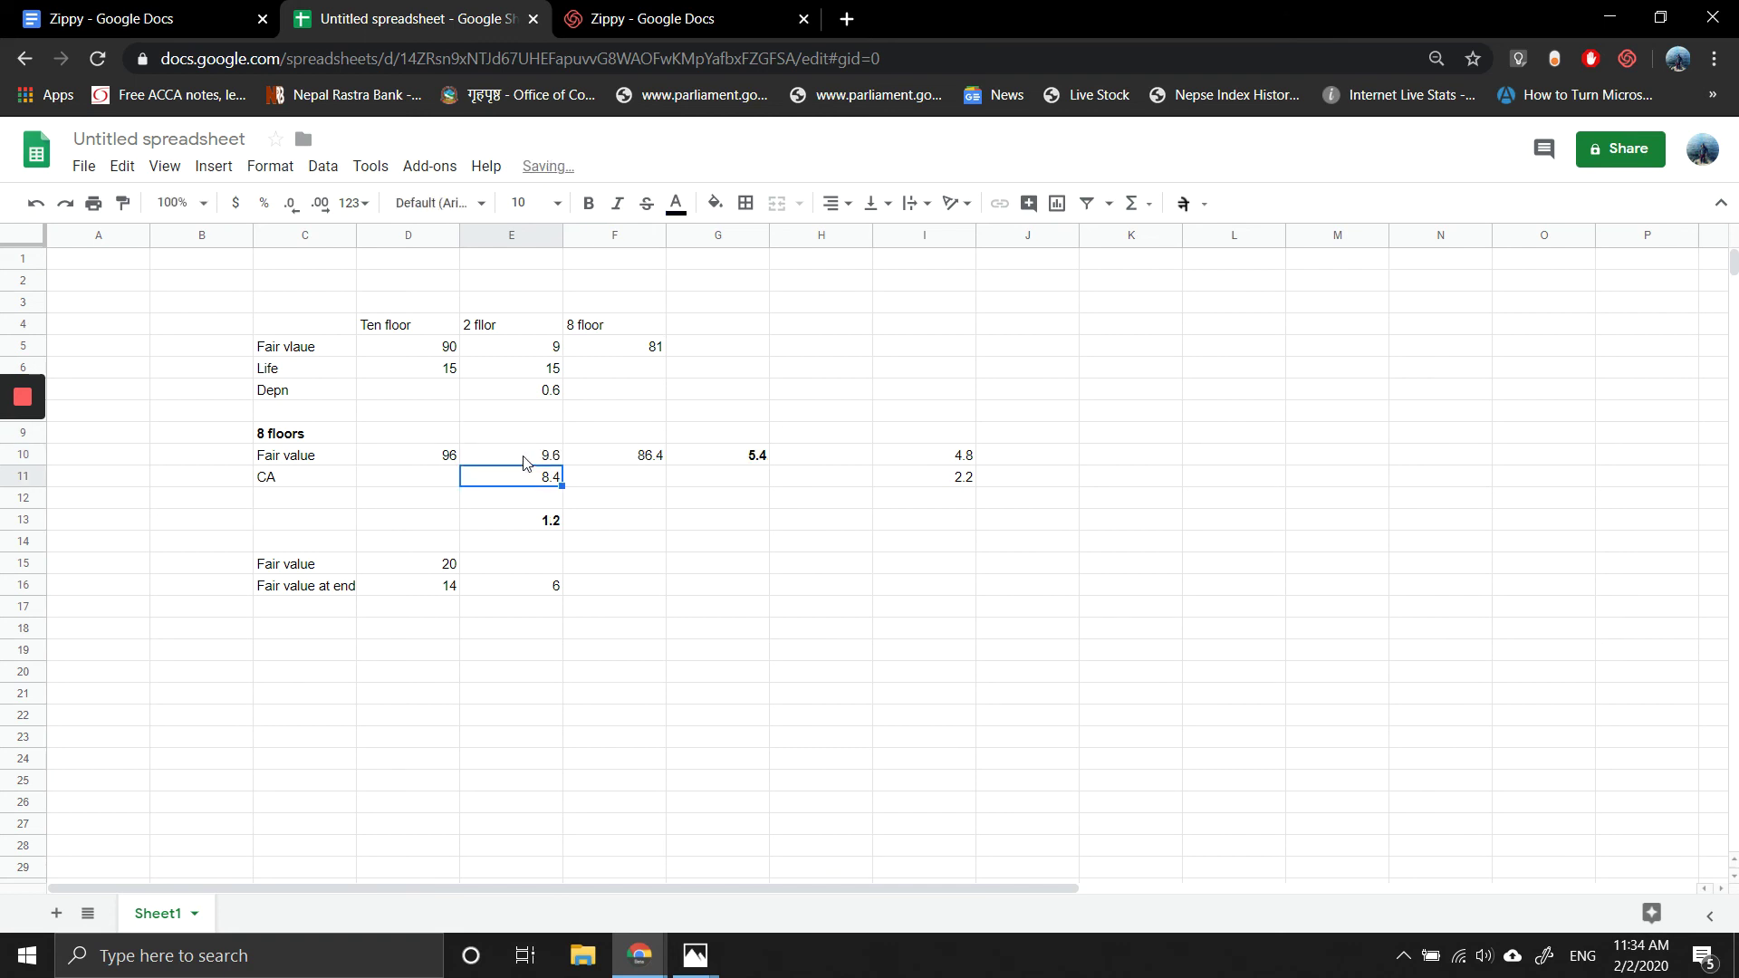
# Step: Switch to the Zippy document and replace "higher" at the end of the last paragraph with "lower and the gain in SOPL will"
pyautogui.click(125, 9)
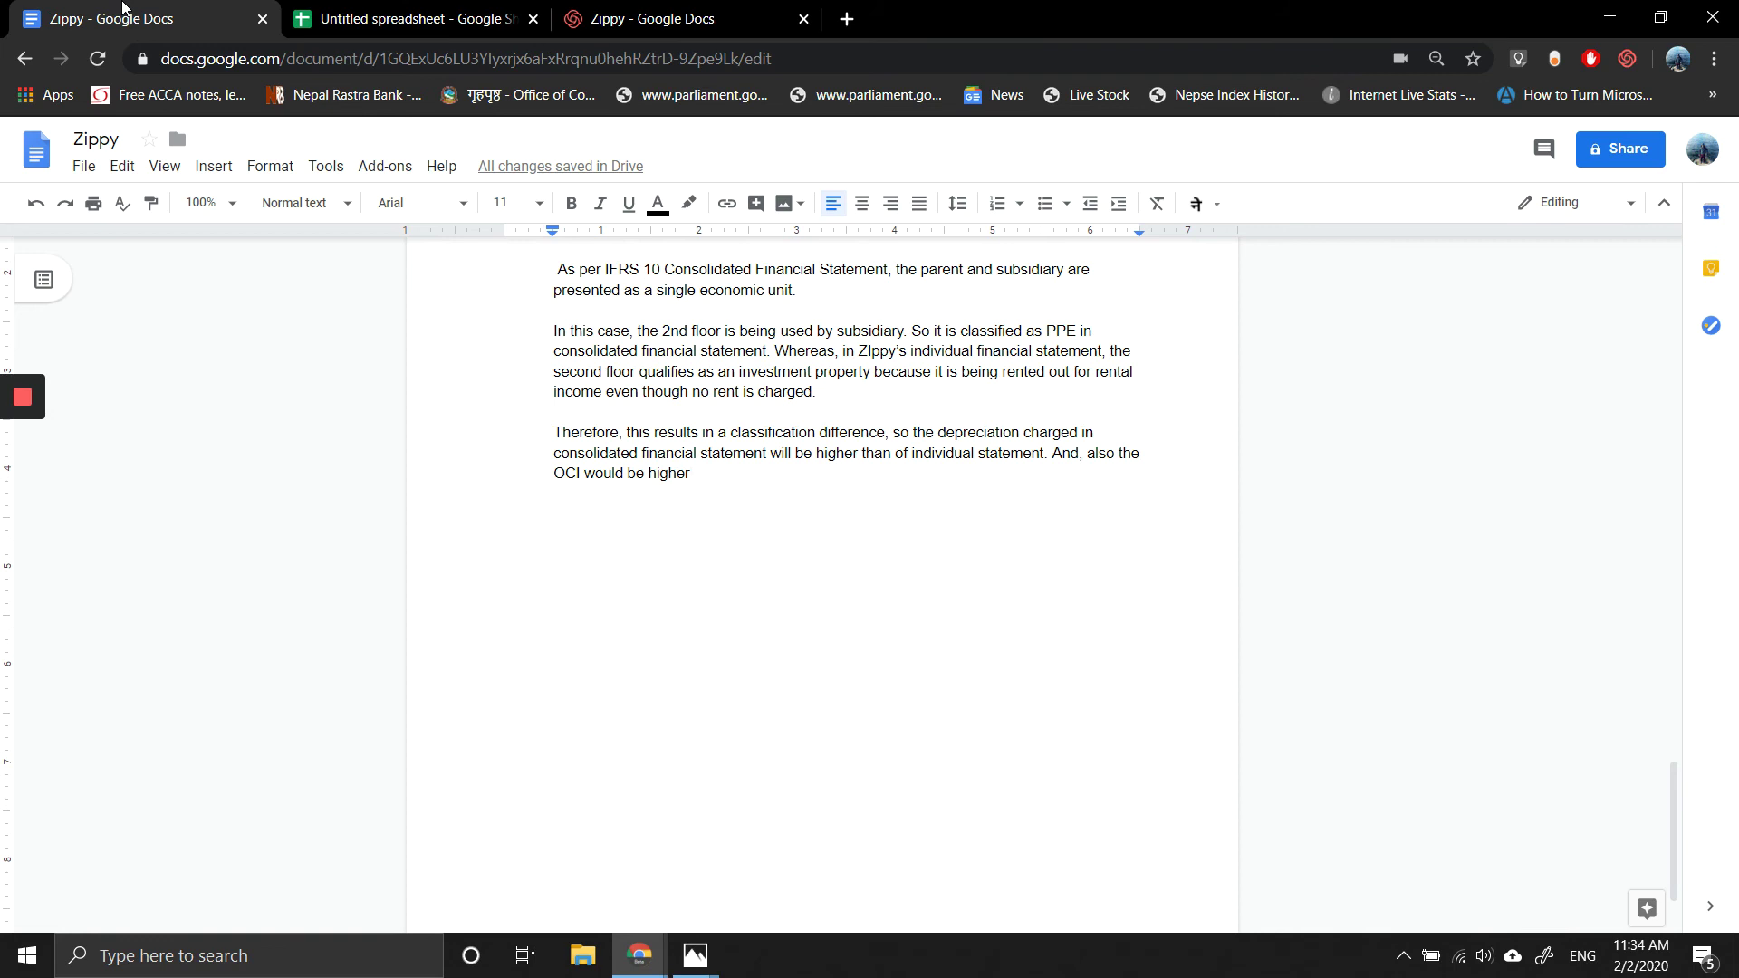
pyautogui.press('BackSpace')
pyautogui.press('BackSpace')
pyautogui.press('BackSpace')
pyautogui.press('BackSpace')
pyautogui.press('BackSpace')
pyautogui.press('BackSpace')
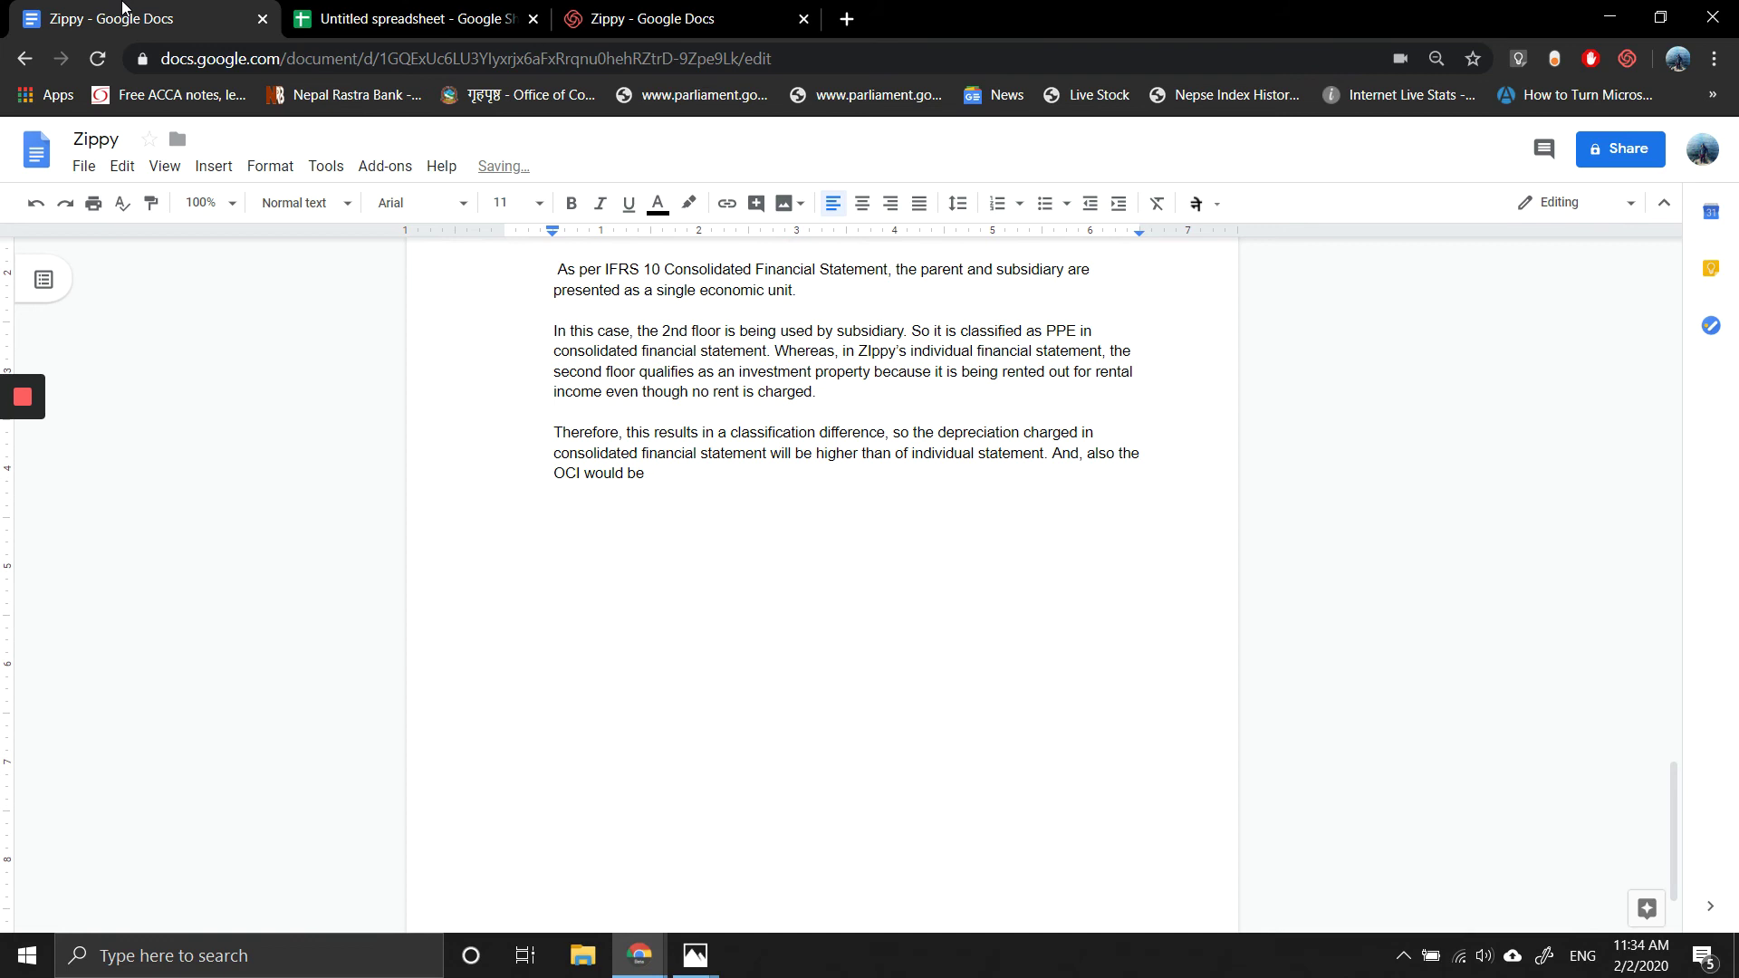
pyautogui.write('lower adn')
pyautogui.press('BackSpace')
pyautogui.press('BackSpace')
pyautogui.write('nd the gain in SOPL will')
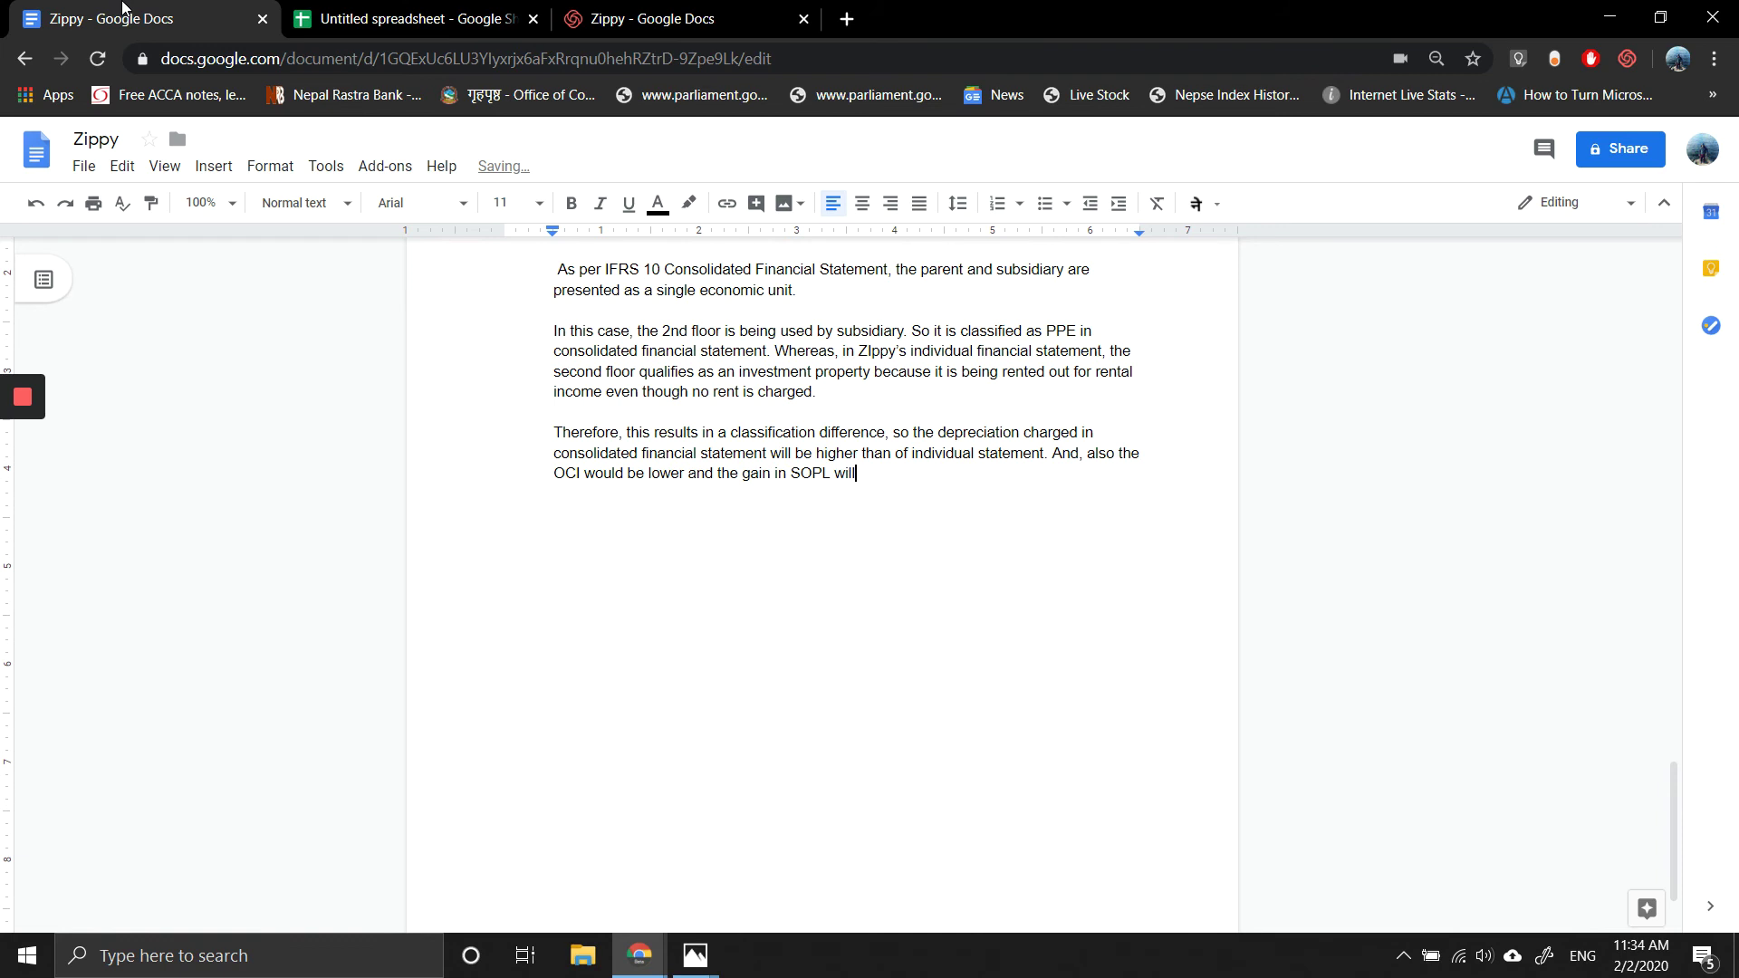
# Step: Finish the sentence with "be higher than consolidated financial statement." and correct the spelling of "statement" and "consolidated"
pyautogui.write(' be higher than Con')
pyautogui.press('BackSpace')
pyautogui.press('BackSpace')
pyautogui.press('BackSpace')
pyautogui.write('consoldiated ')
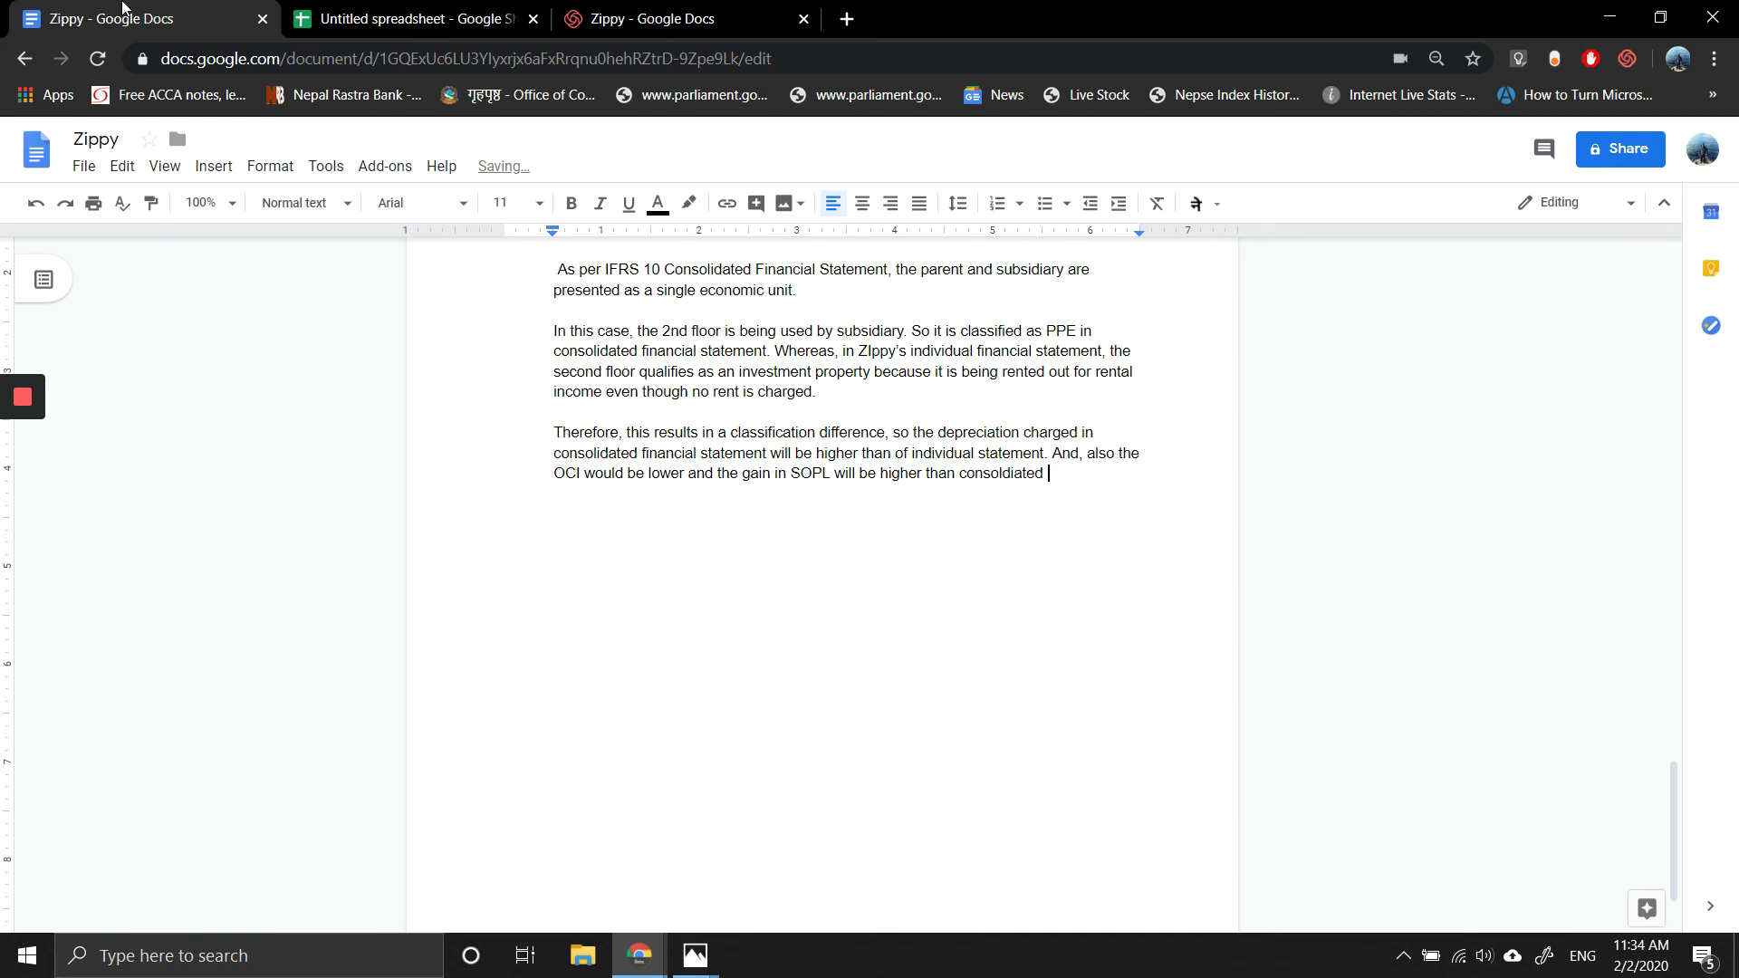
pyautogui.write('fincial')
pyautogui.press('BackSpace')
pyautogui.press('BackSpace')
pyautogui.press('BackSpace')
pyautogui.press('BackSpace')
pyautogui.write('ancial satteemnt.')
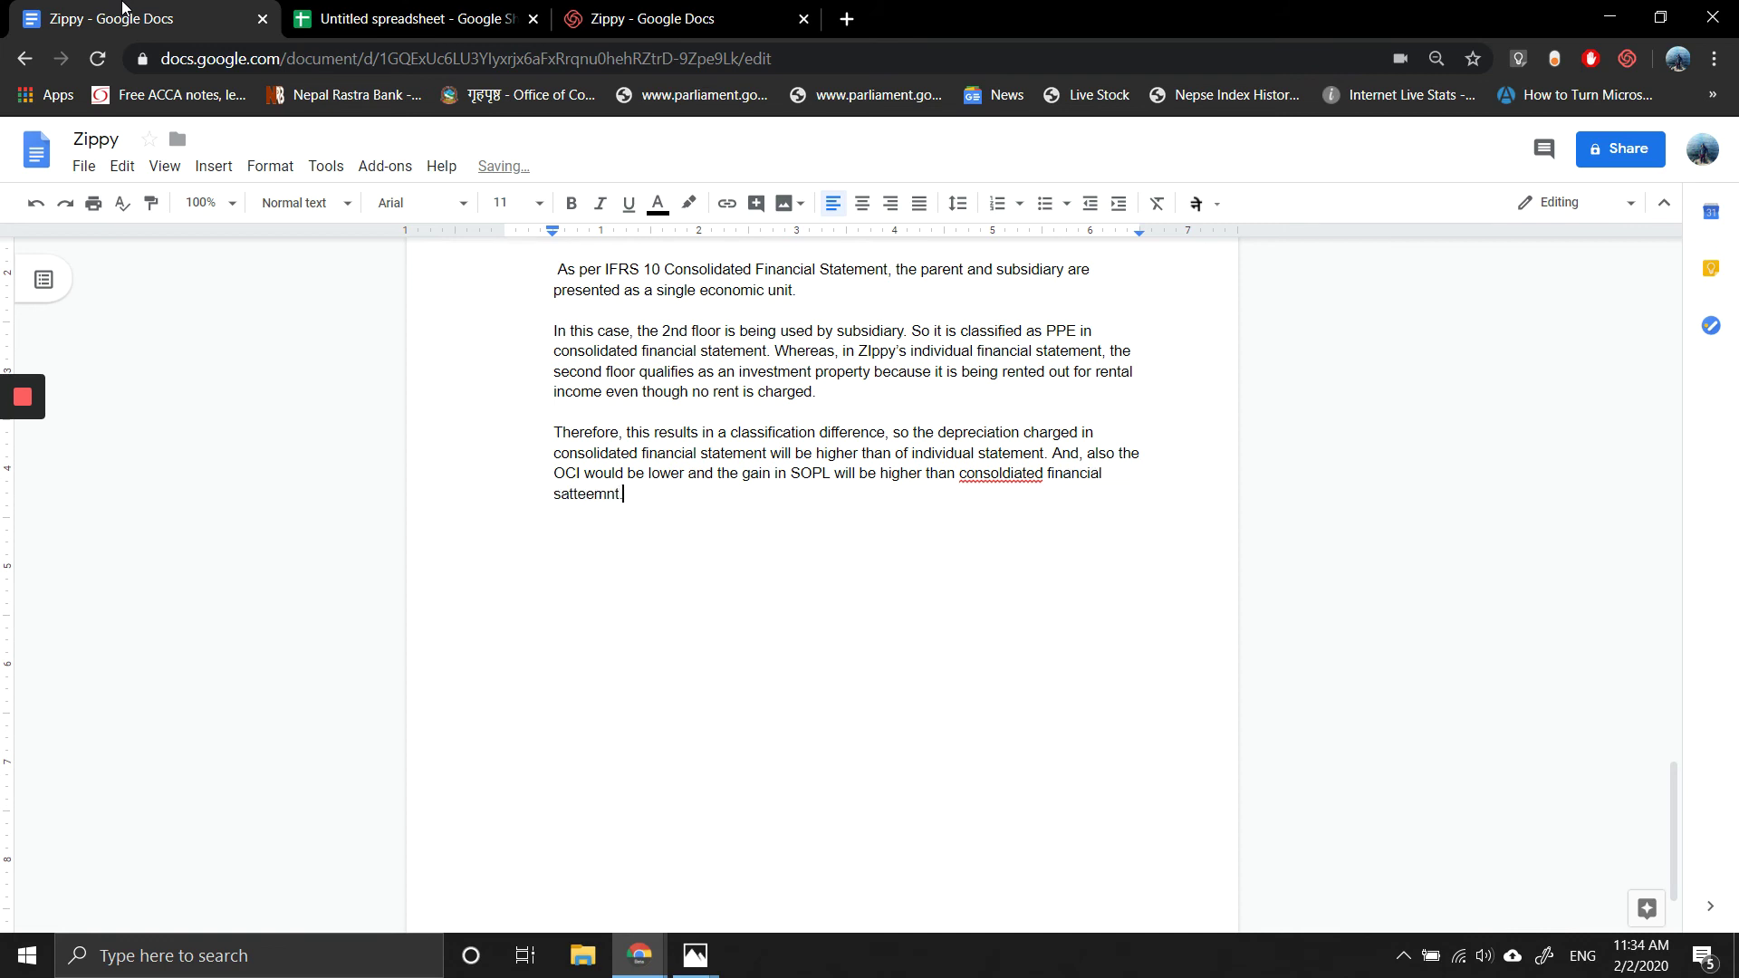
pyautogui.press('Return')
pyautogui.press('Return')
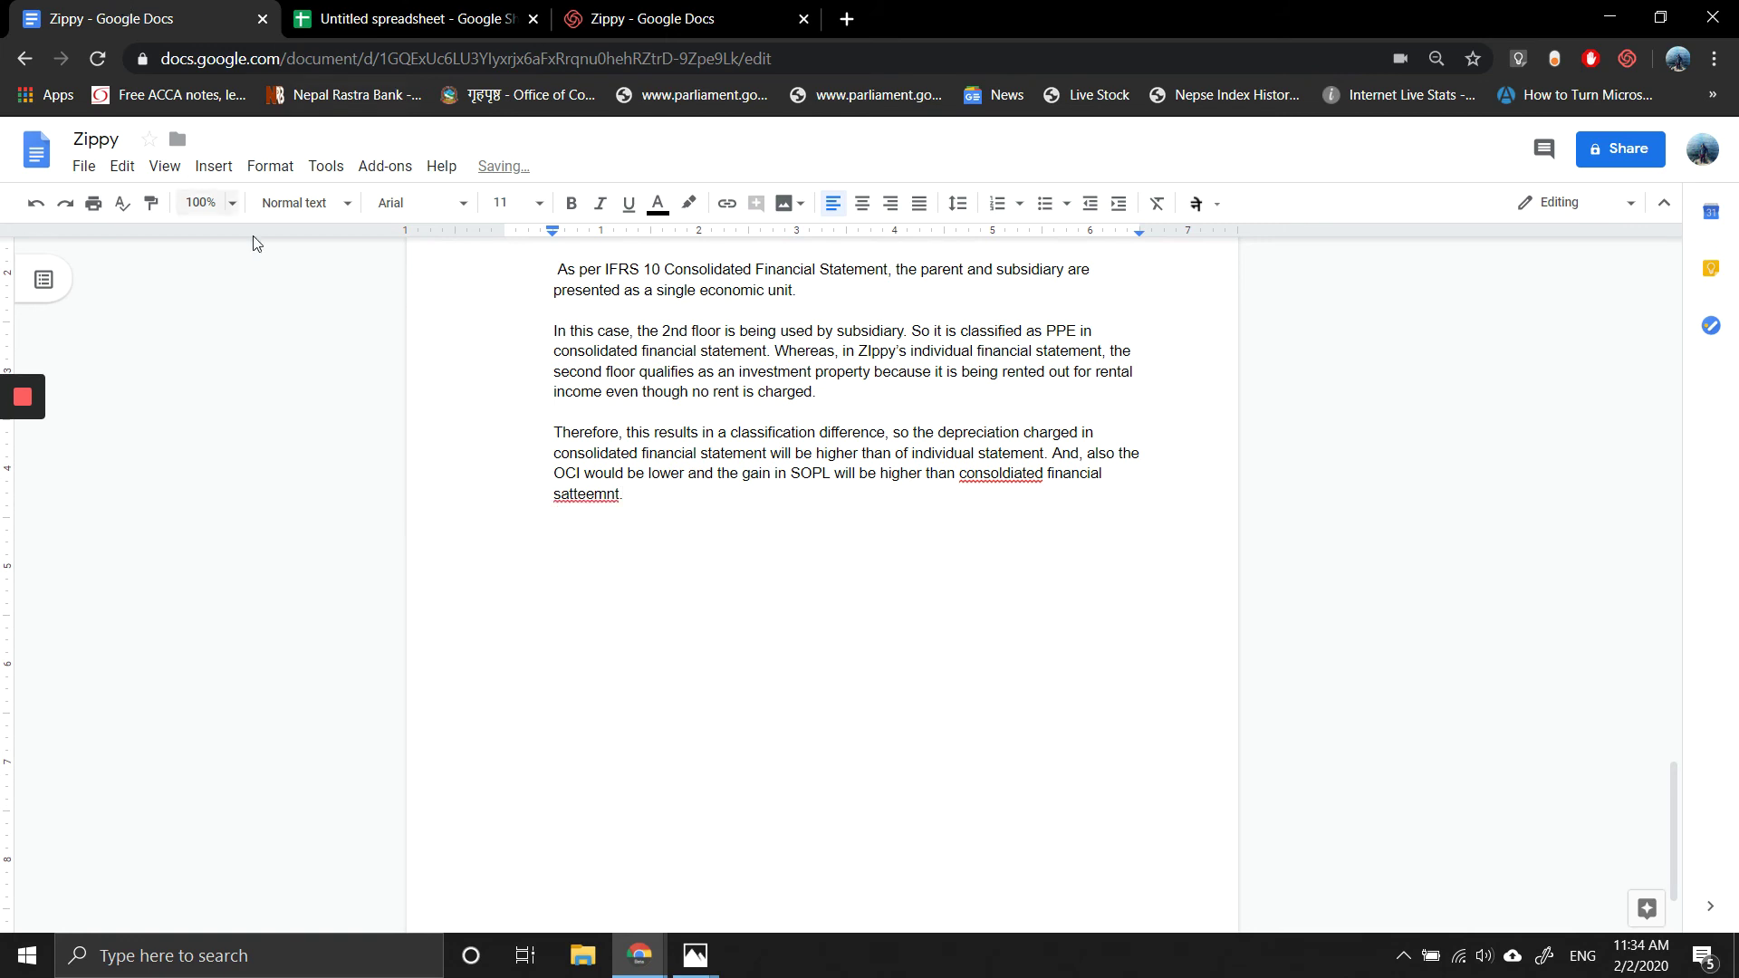
pyautogui.rightClick(582, 489)
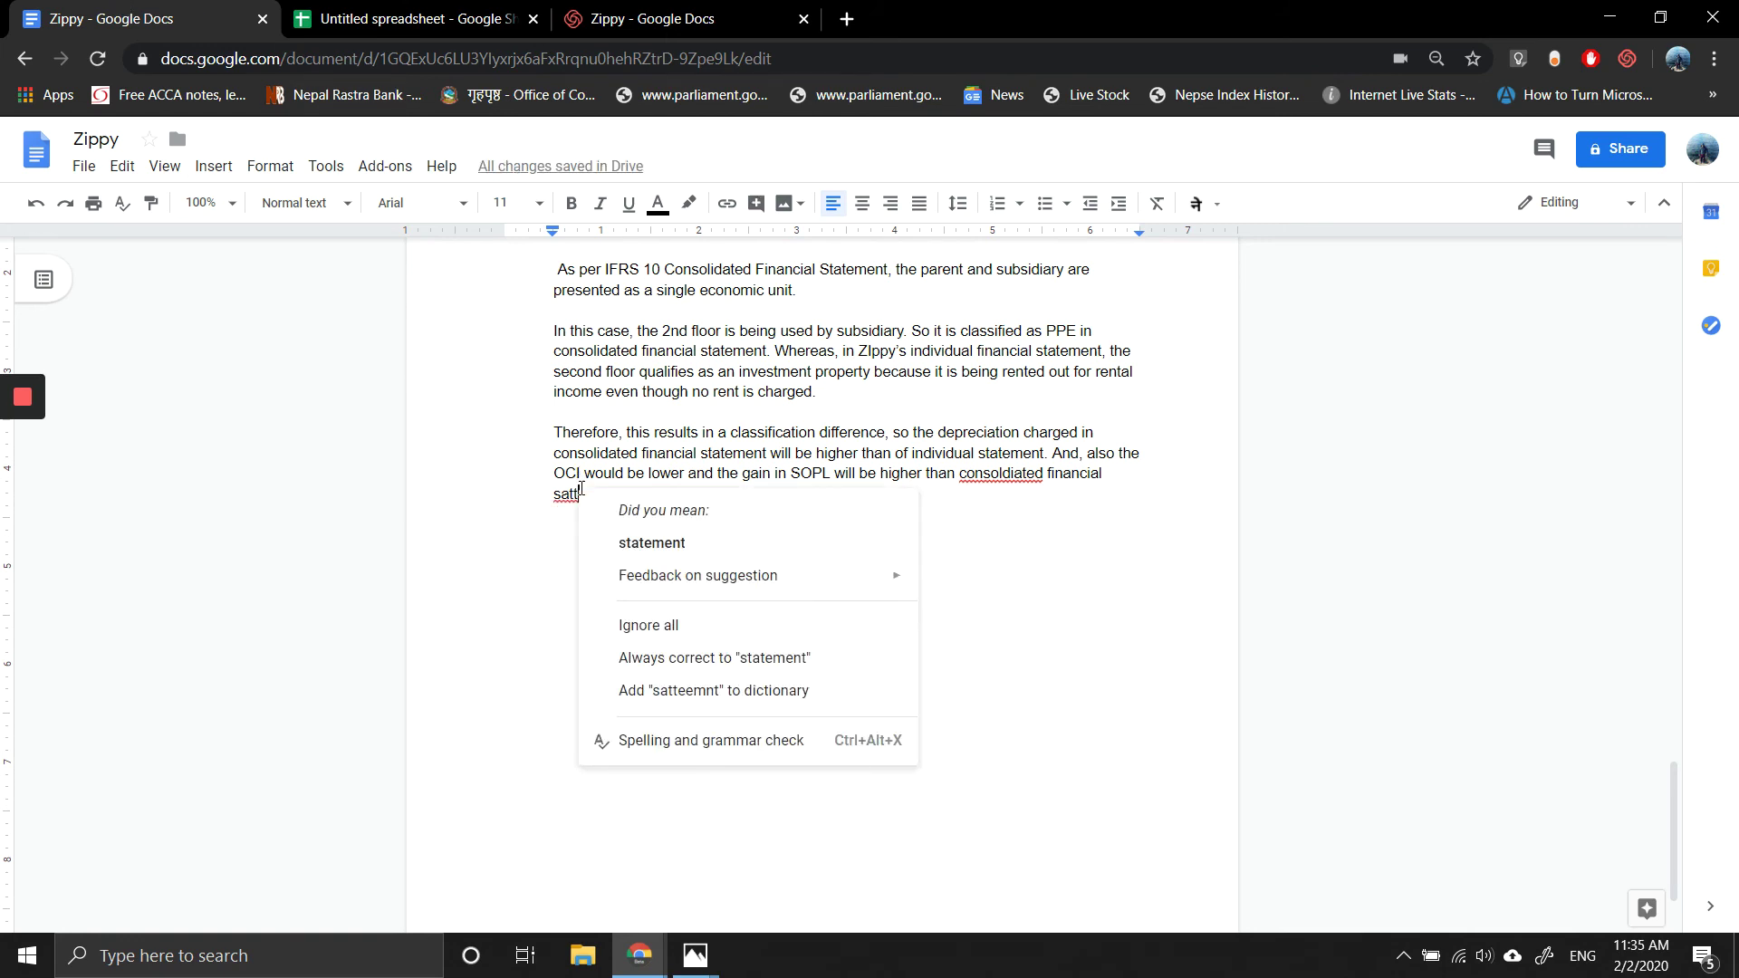
pyautogui.click(625, 542)
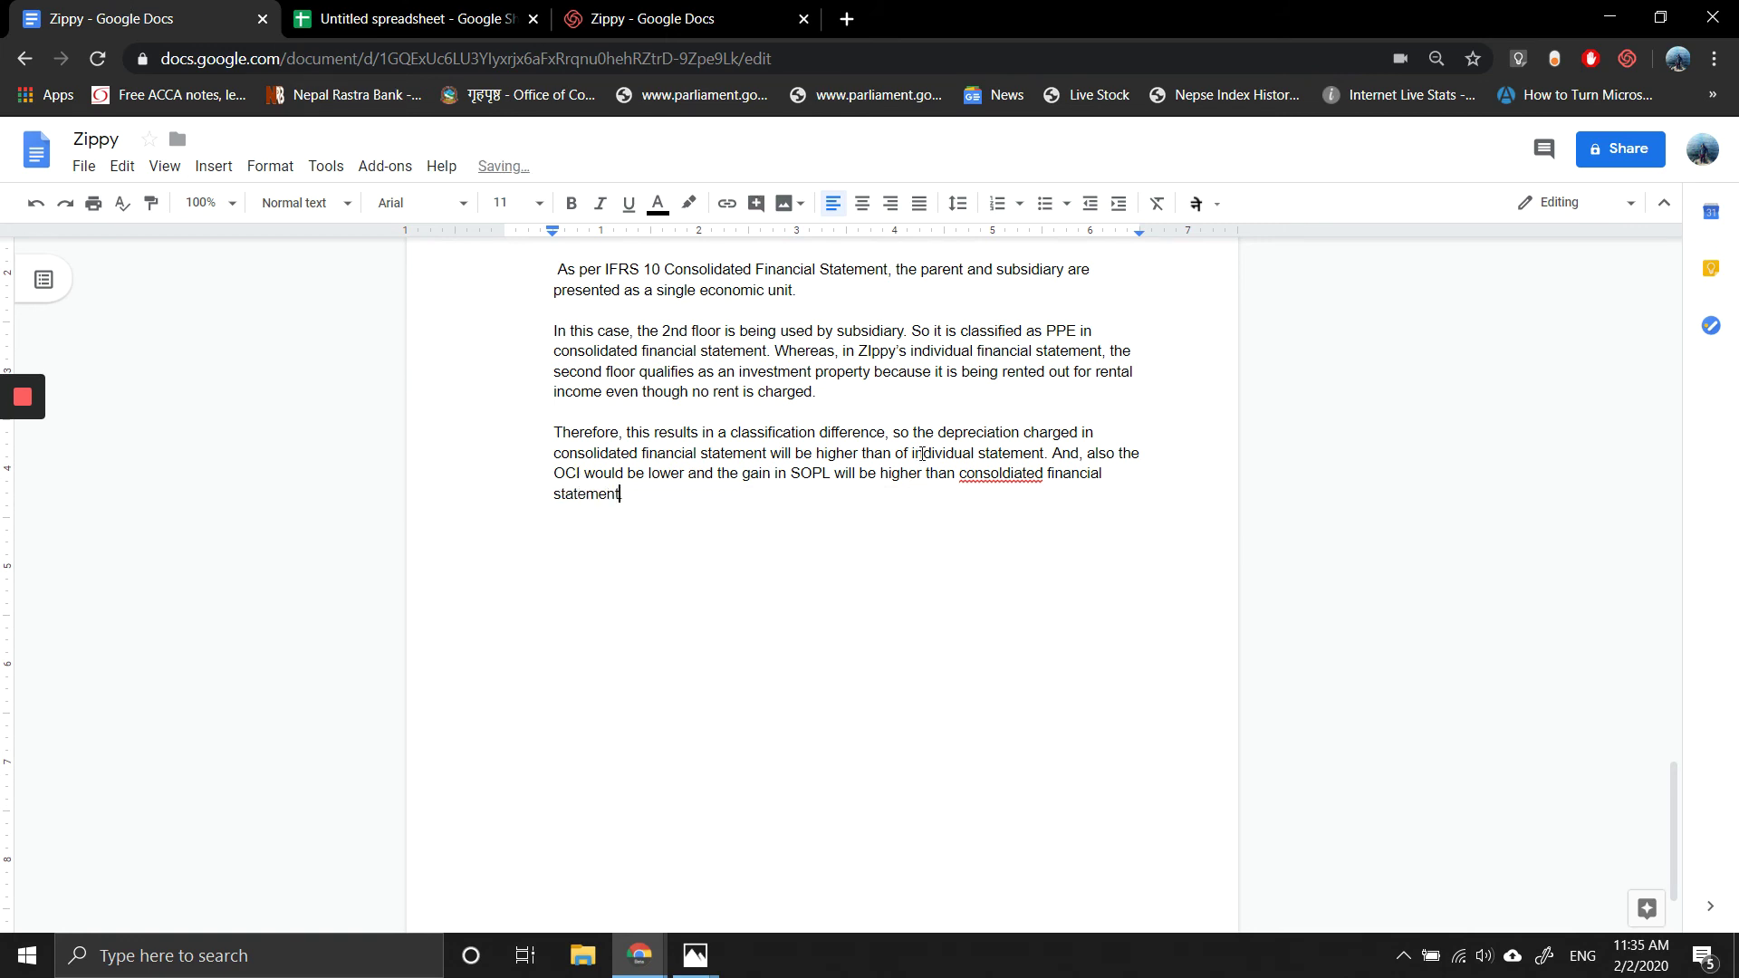
pyautogui.rightClick(981, 470)
pyautogui.click(1034, 528)
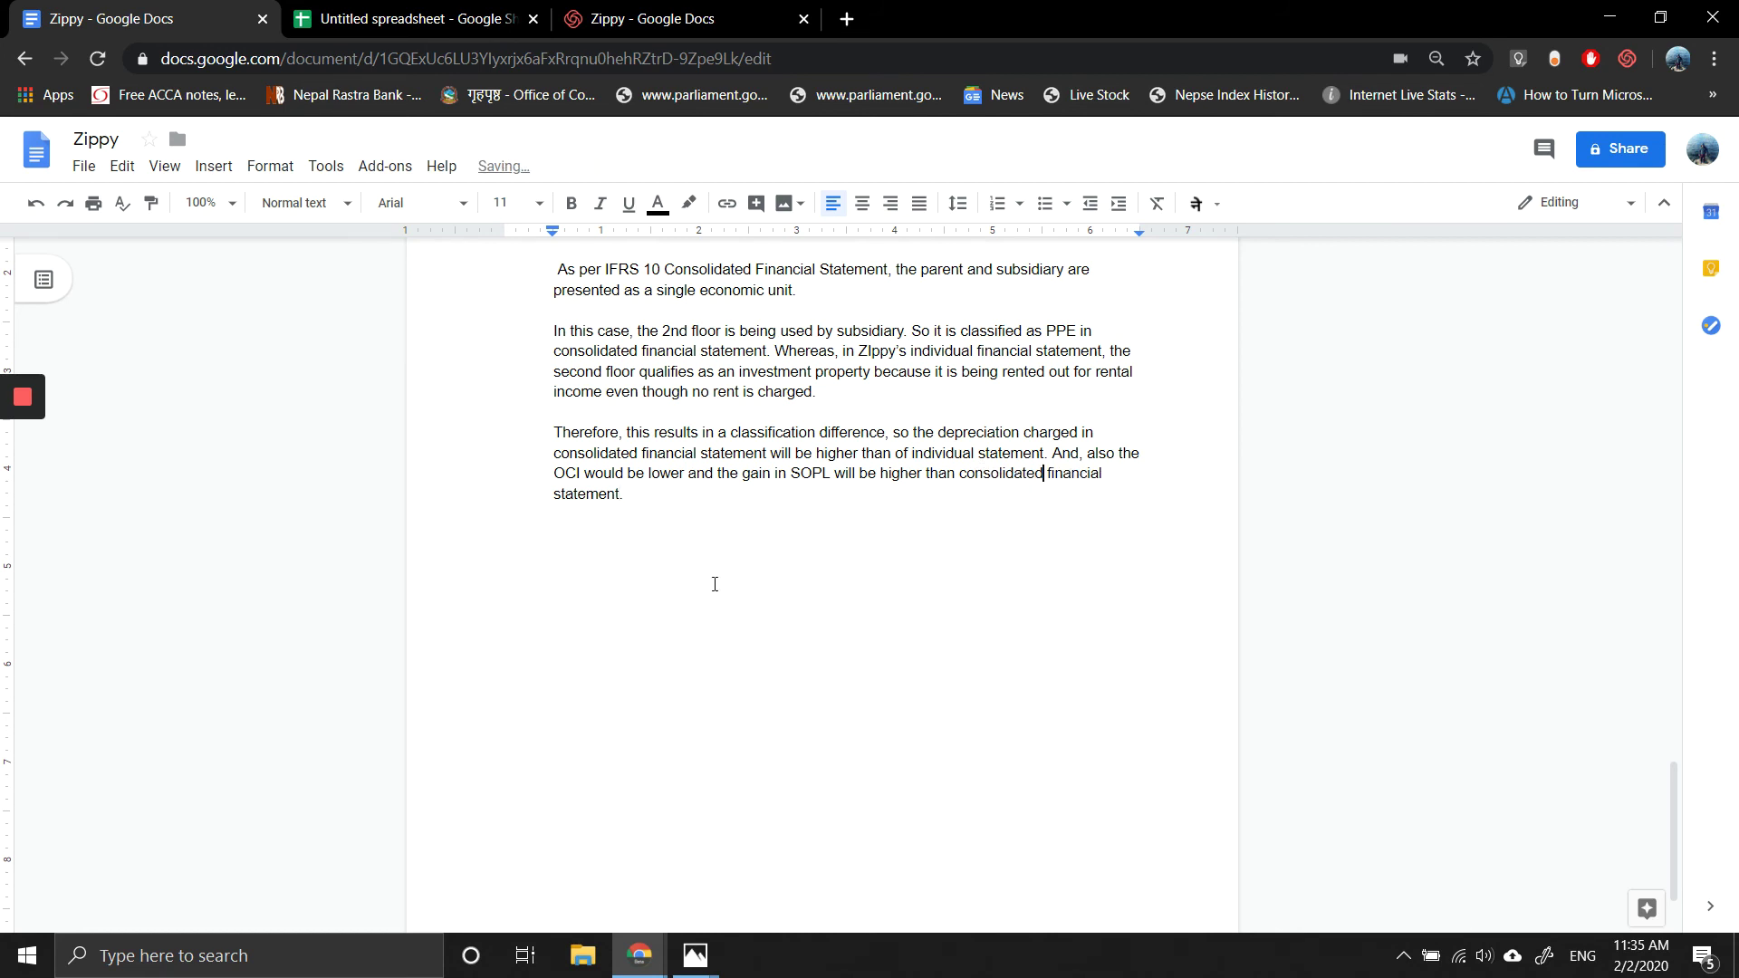
# Step: Add the bold part label "b)" on a new line below the last paragraph
pyautogui.click(595, 565)
pyautogui.write('b)')
pyautogui.hotkey('shift', 'Left')
pyautogui.hotkey('shift', 'Left')
pyautogui.hotkey('shift', 'Left')
pyautogui.hotkey('ctrl', 'b')
pyautogui.press('Right')
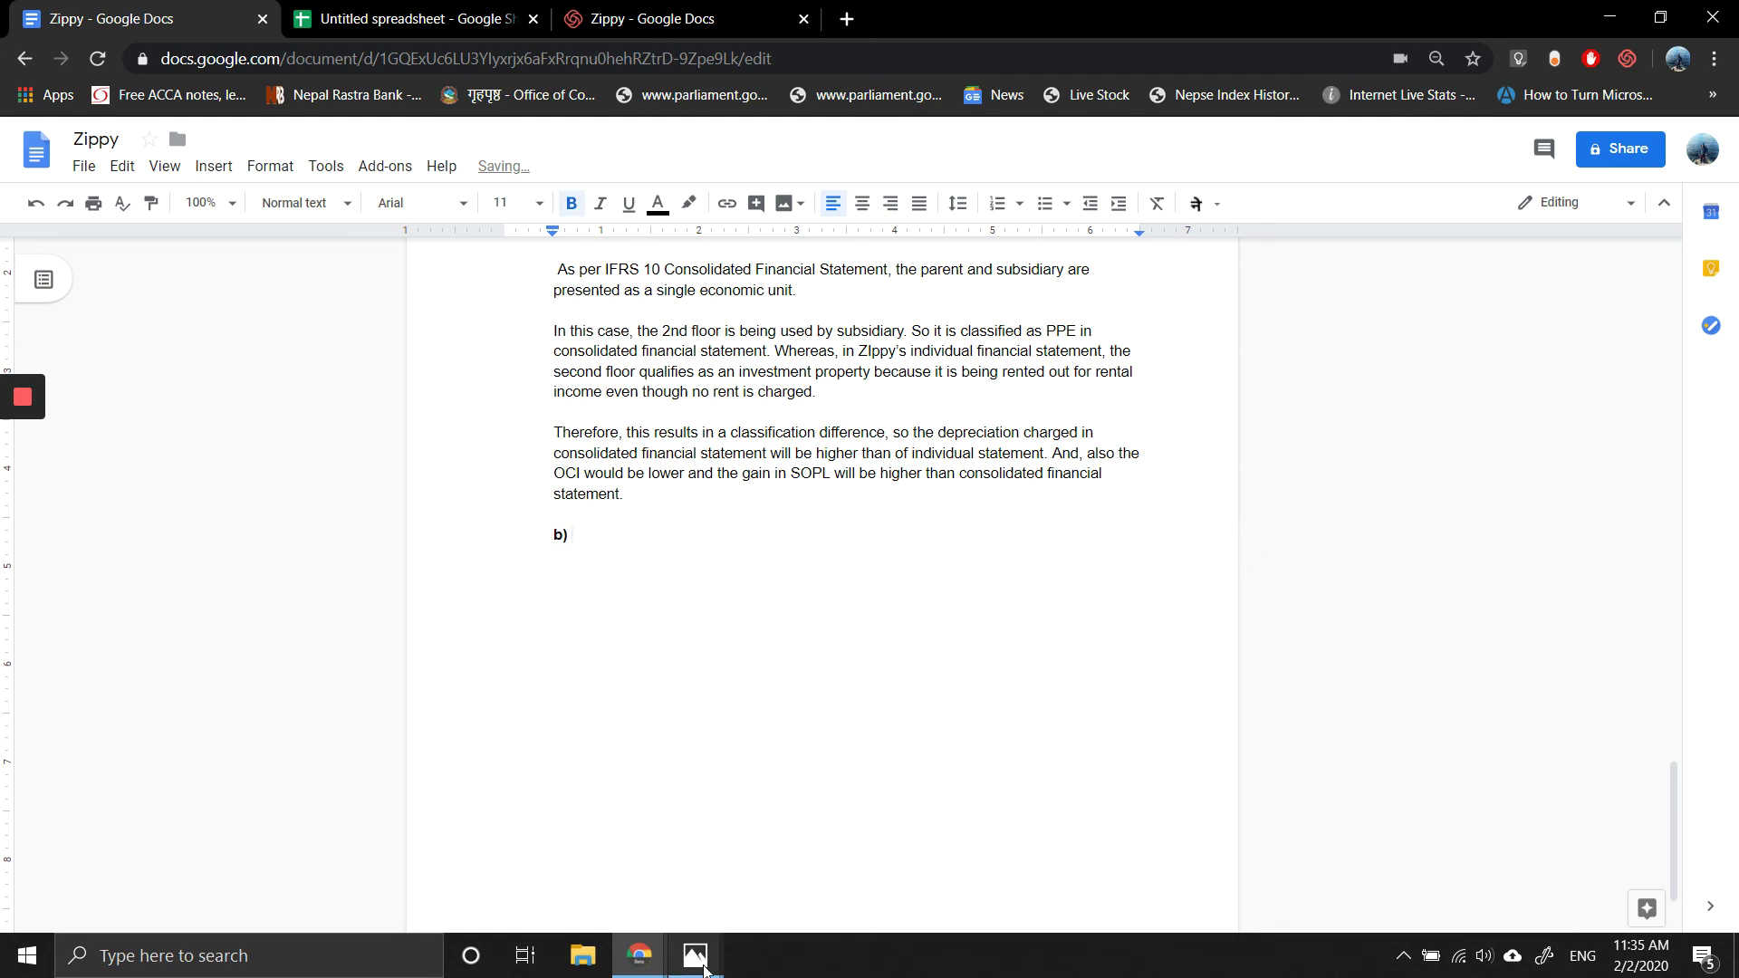
# Step: Check part (b) in the question photo grop.jpg and add the heading "Other Comprehensive Income:" after the "b)" label in the Zippy document
pyautogui.moveTo(695, 954)
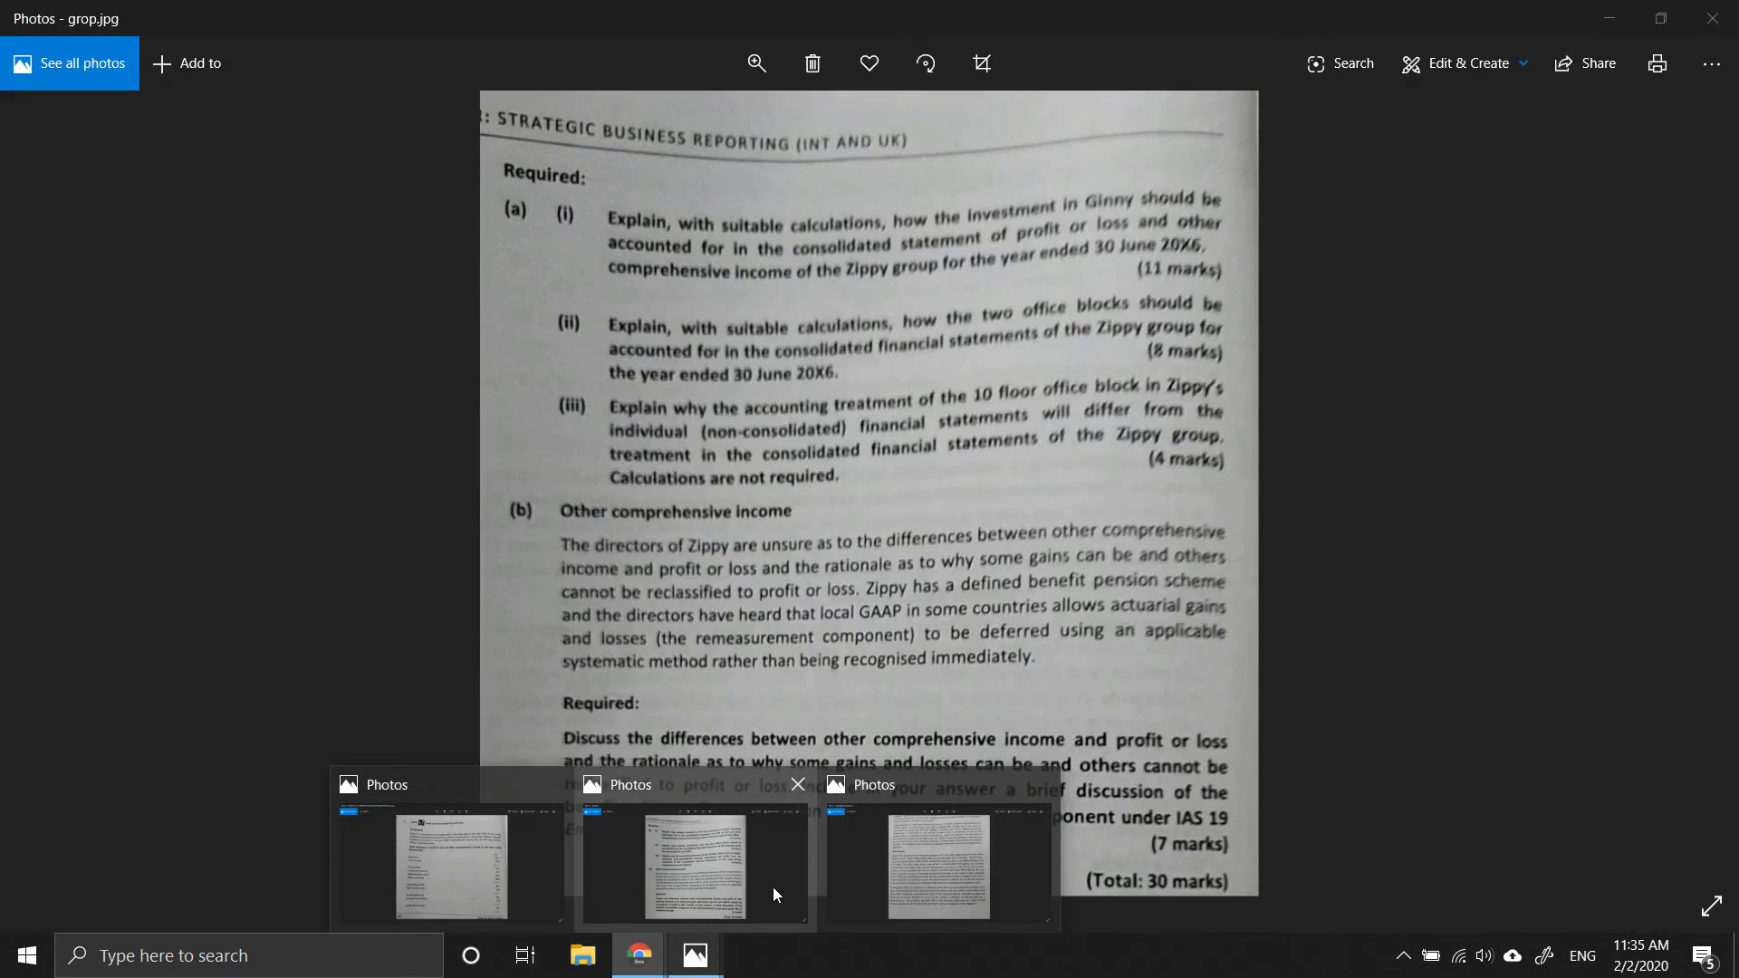
pyautogui.click(773, 888)
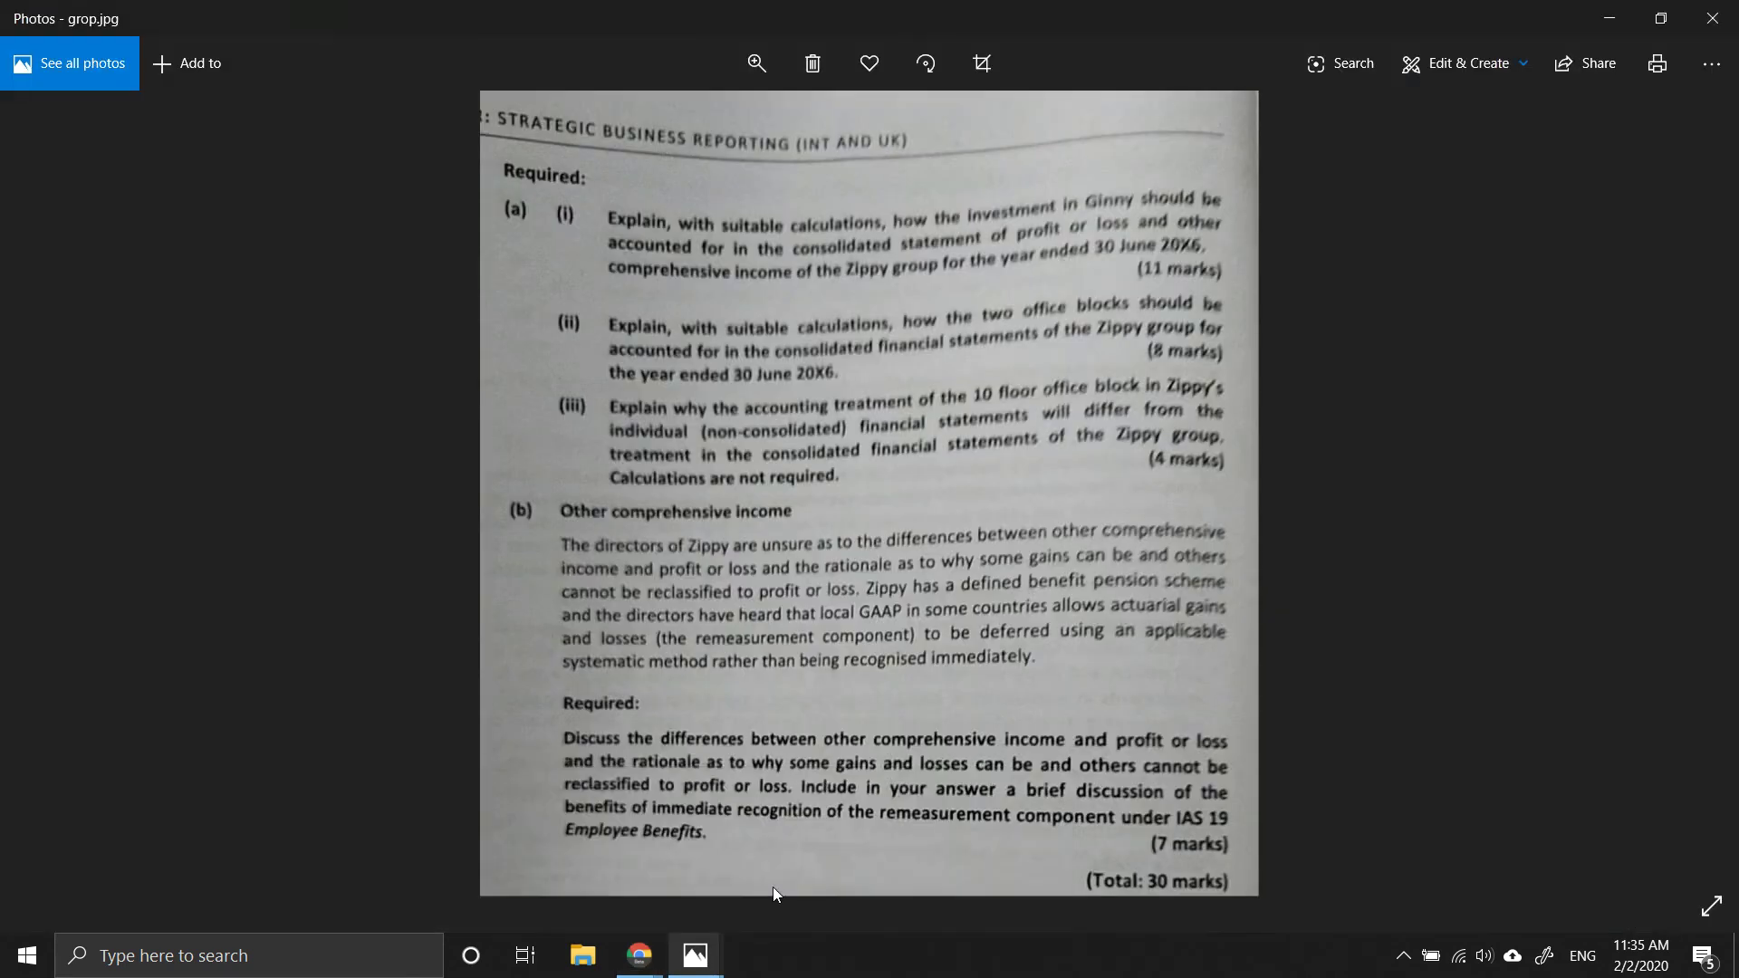
pyautogui.moveTo(649, 960)
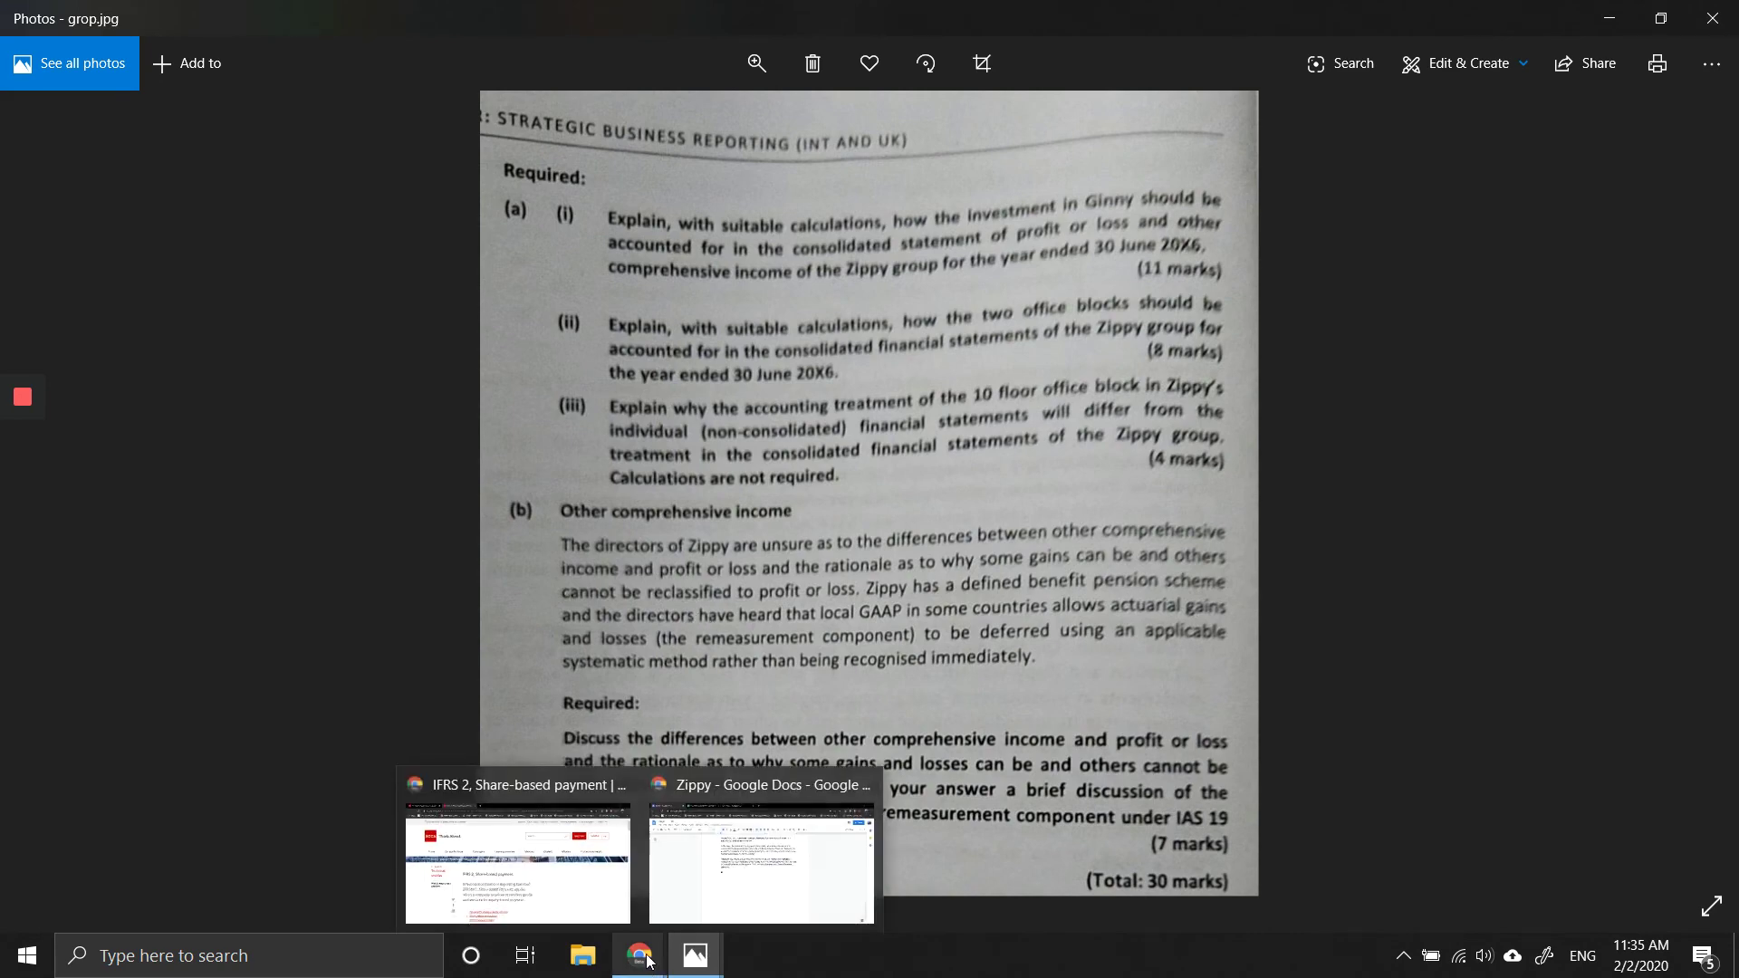
pyautogui.click(670, 861)
pyautogui.write('Ot')
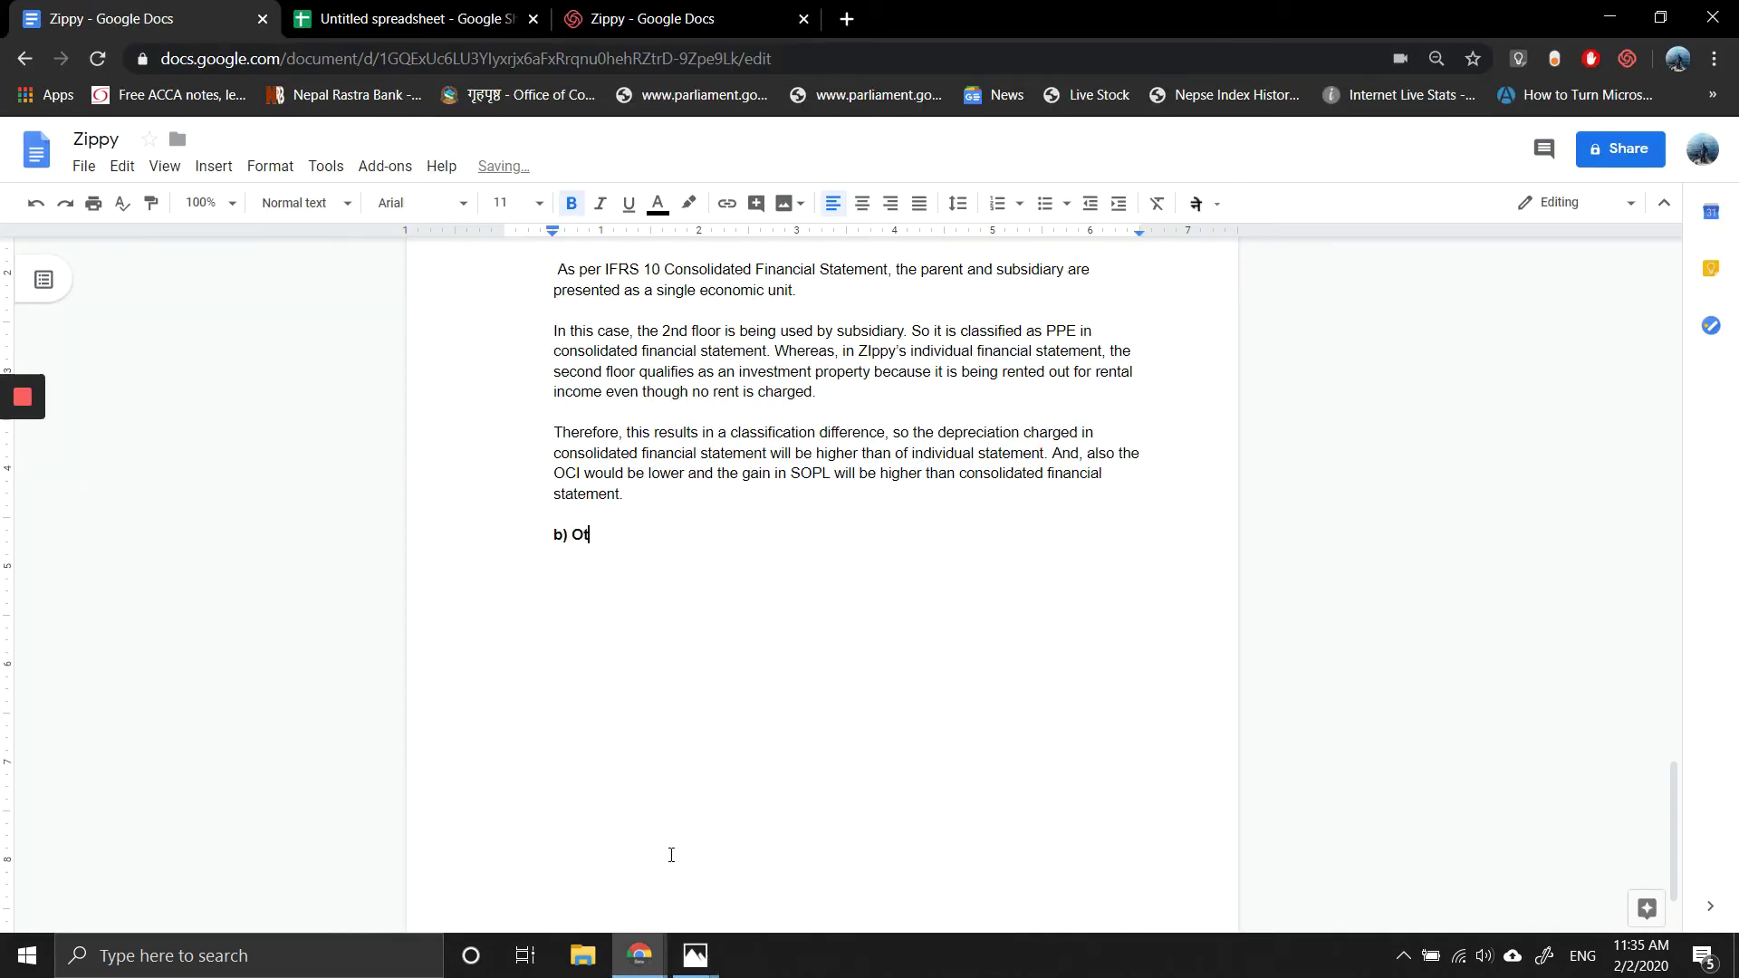
pyautogui.write('her Comprehensive Income')
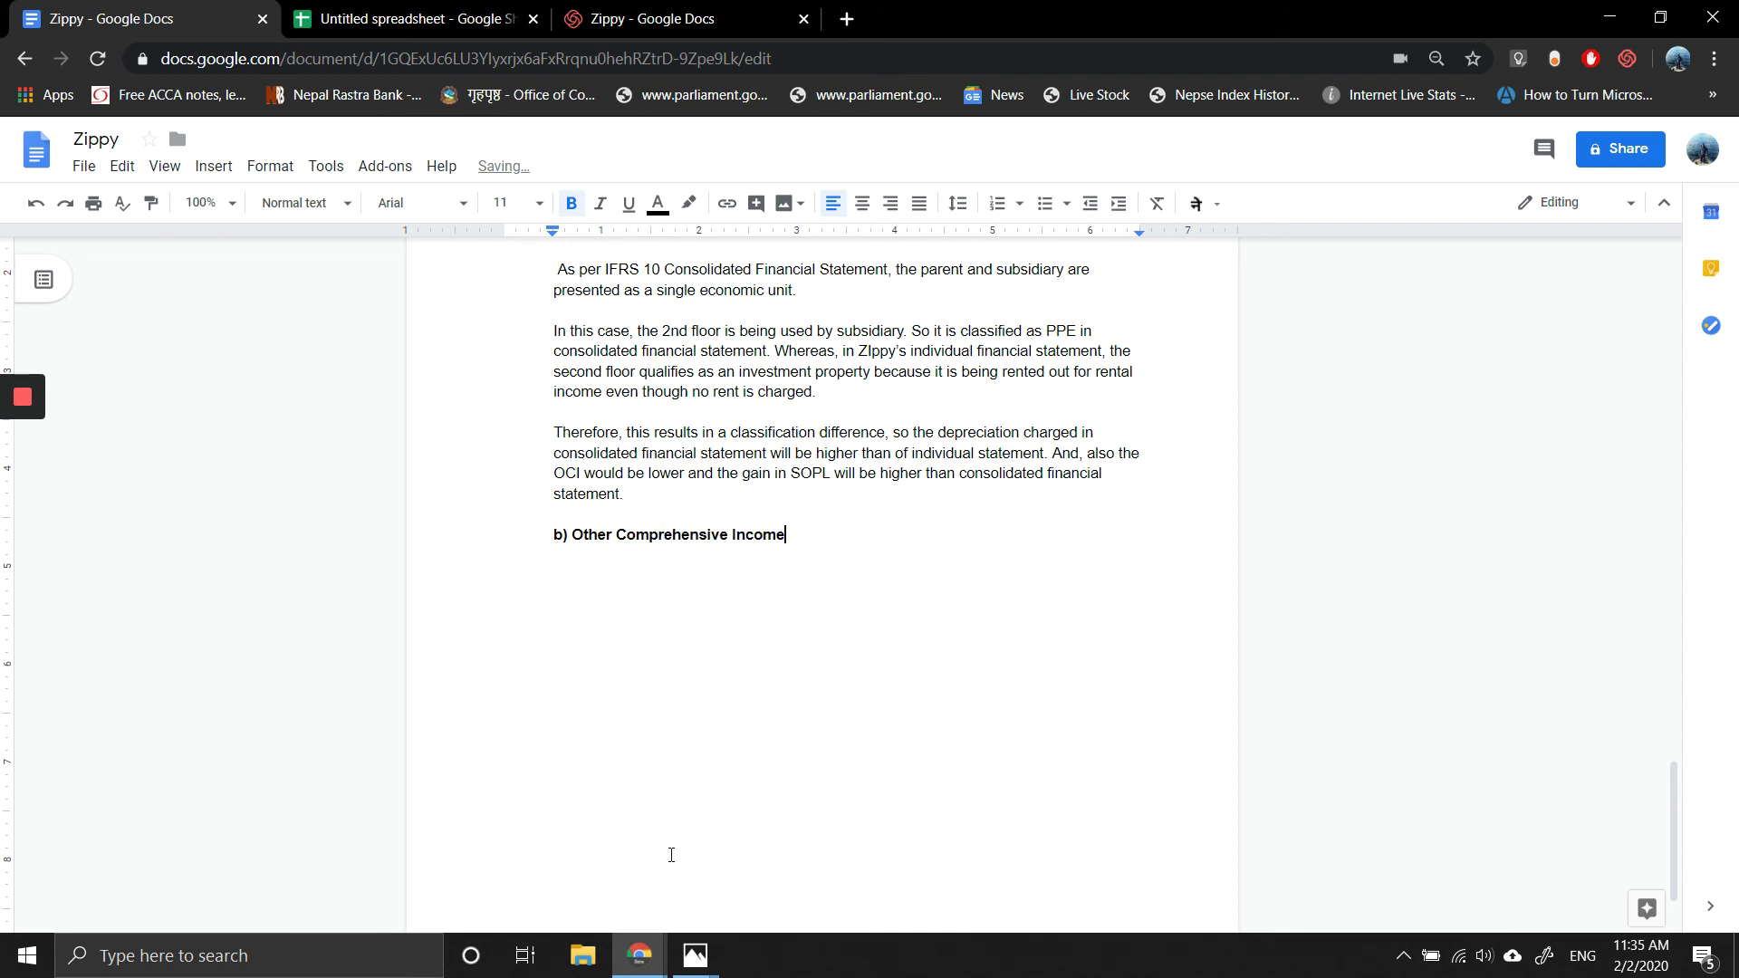
# Step: Underline the heading text "Other Comprehensive Income:" without its label and start a new paragraph below it with bold and underline off
pyautogui.hotkey('shift', 'Left')
pyautogui.hotkey('shift', 'Left')
pyautogui.hotkey('shift', 'Left')
pyautogui.hotkey('shift', 'Left')
pyautogui.hotkey('shift', 'Left')
pyautogui.hotkey('shift', 'Left')
pyautogui.hotkey('shift', 'Left')
pyautogui.hotkey('shift', 'Left')
pyautogui.hotkey('shift', 'Left')
pyautogui.hotkey('shift', 'Left')
pyautogui.hotkey('shift', 'Left')
pyautogui.hotkey('shift', 'Left')
pyautogui.hotkey('shift', 'Left')
pyautogui.hotkey('shift', 'Left')
pyautogui.hotkey('shift', 'Left')
pyautogui.hotkey('shift', 'Left')
pyautogui.hotkey('shift', 'Left')
pyautogui.hotkey('shift', 'Left')
pyautogui.hotkey('shift', 'Left')
pyautogui.hotkey('shift', 'Left')
pyautogui.hotkey('shift', 'Left')
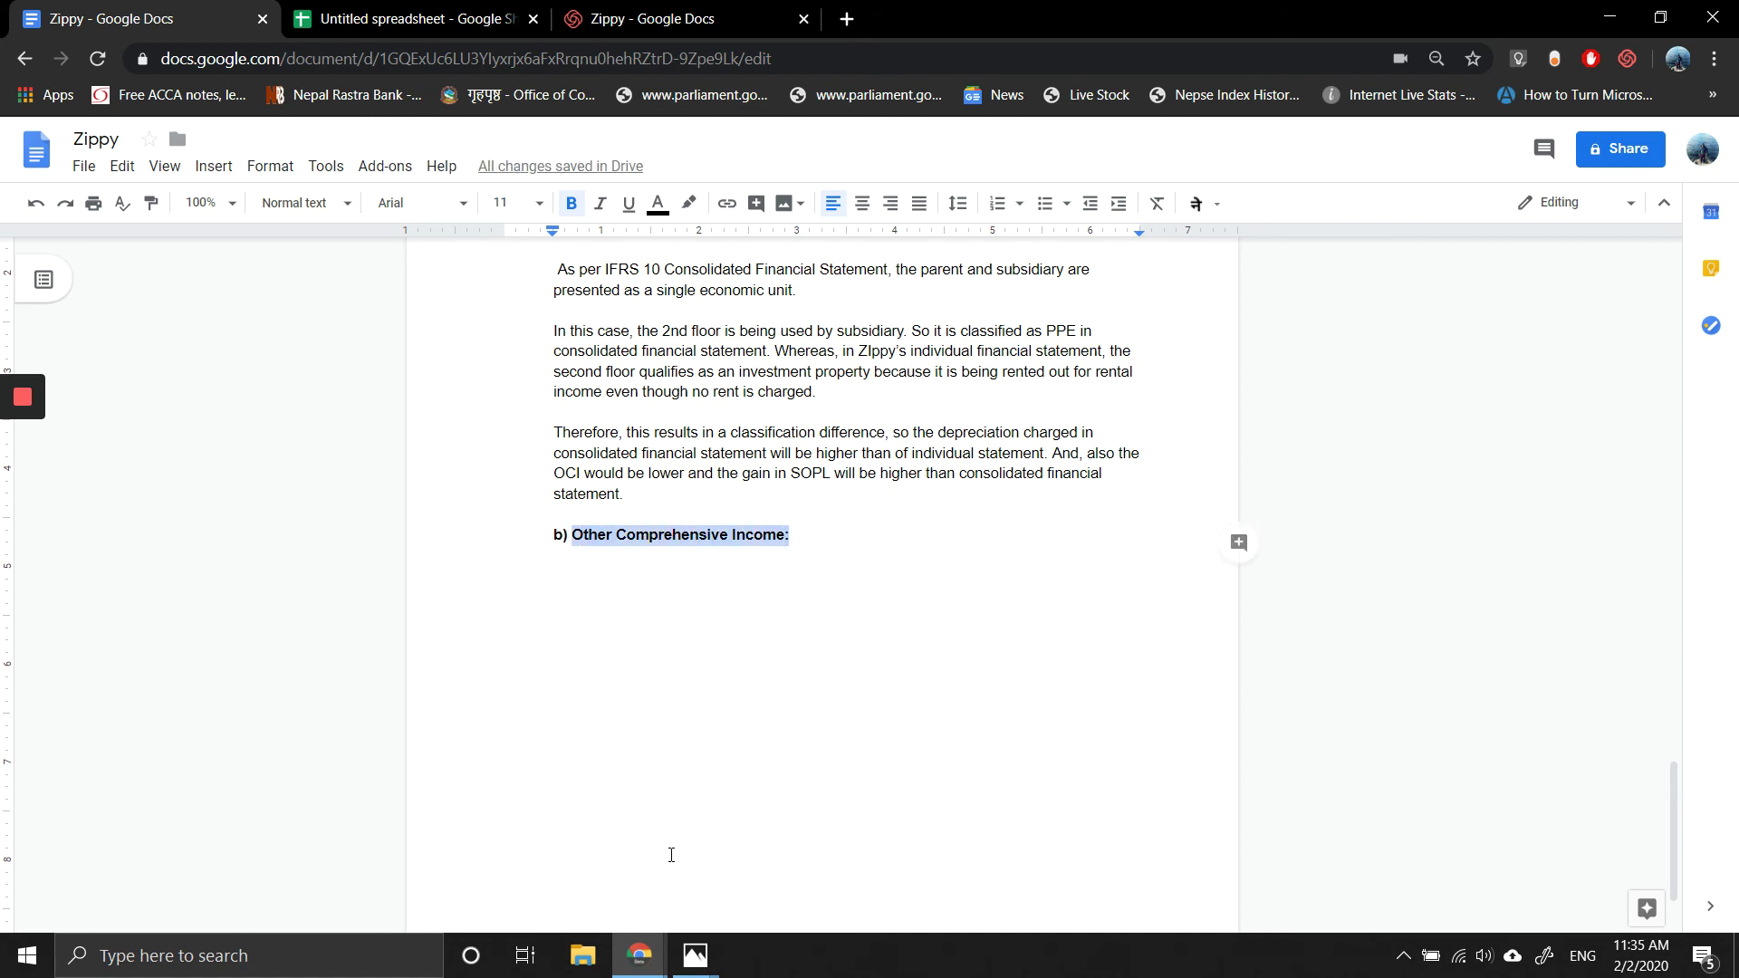
pyautogui.hotkey('ctrl', 'u')
pyautogui.press('Right')
pyautogui.press('Return')
pyautogui.press('Return')
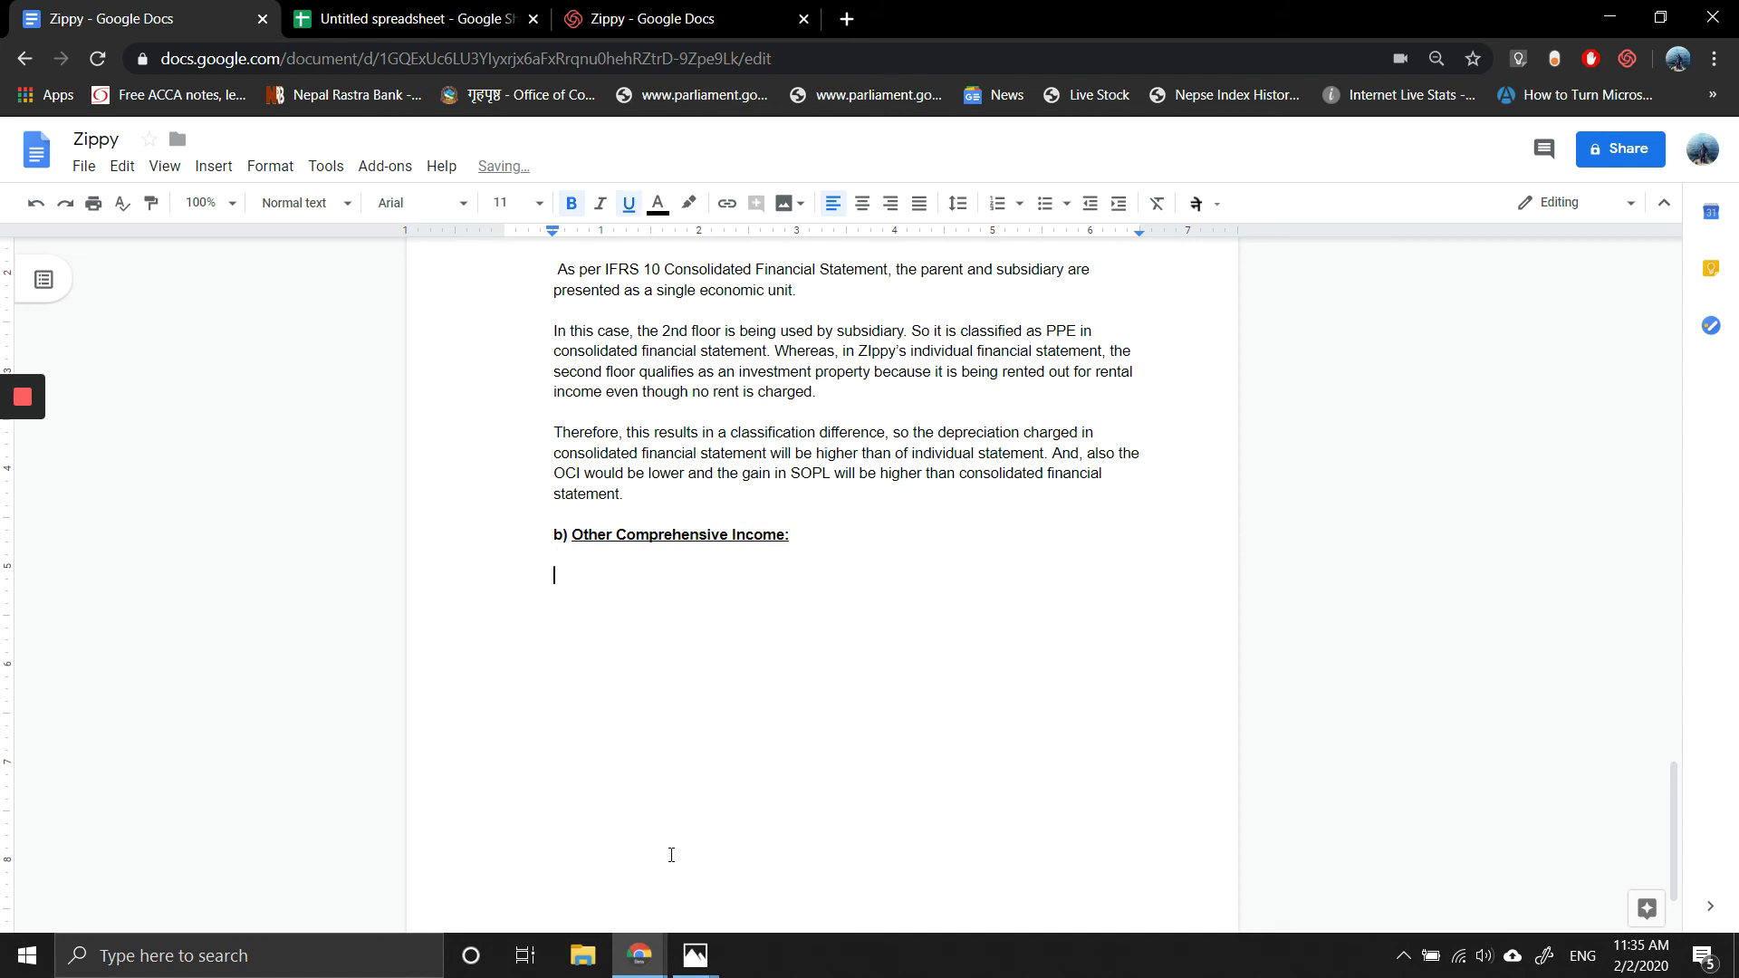
pyautogui.hotkey('ctrl', 'b')
pyautogui.hotkey('ctrl', 'u')
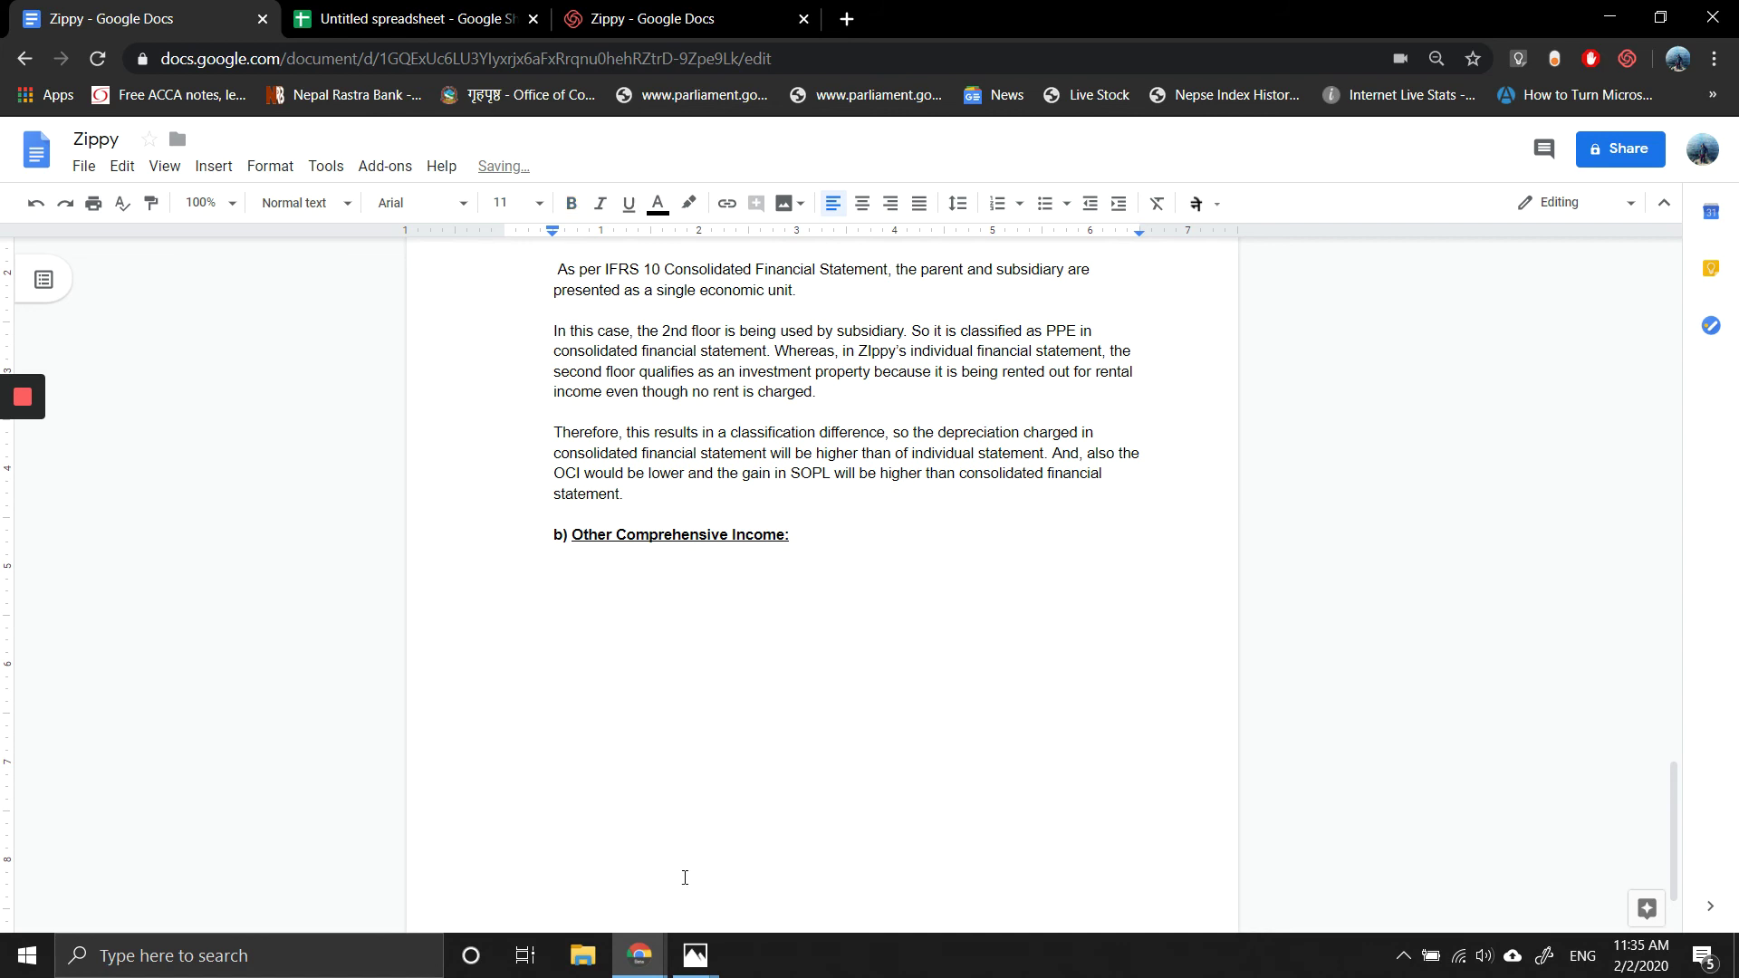